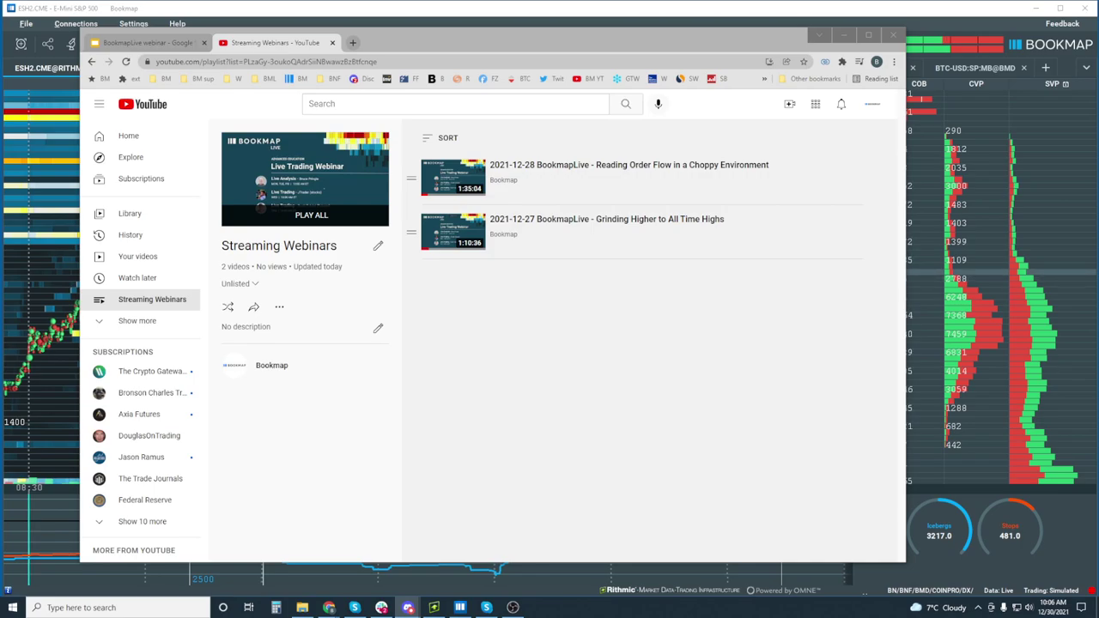
Bring the Discord stream window onto this screen, put the browser window away and maximize the stream
left_click_drag(1097, 35, 260, 13)
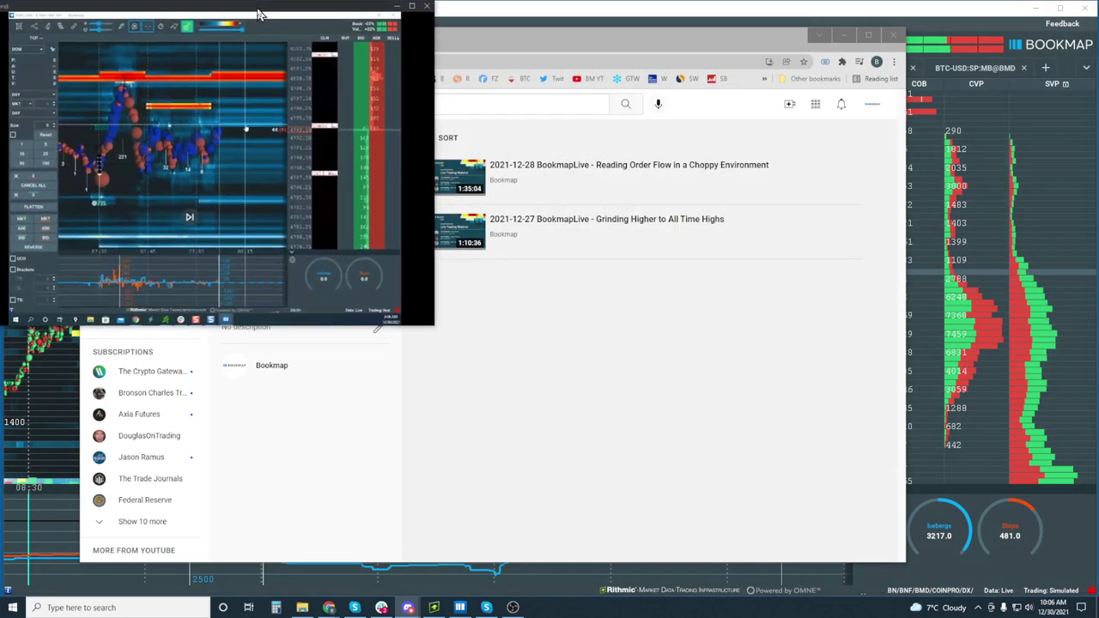
left_click(843, 39)
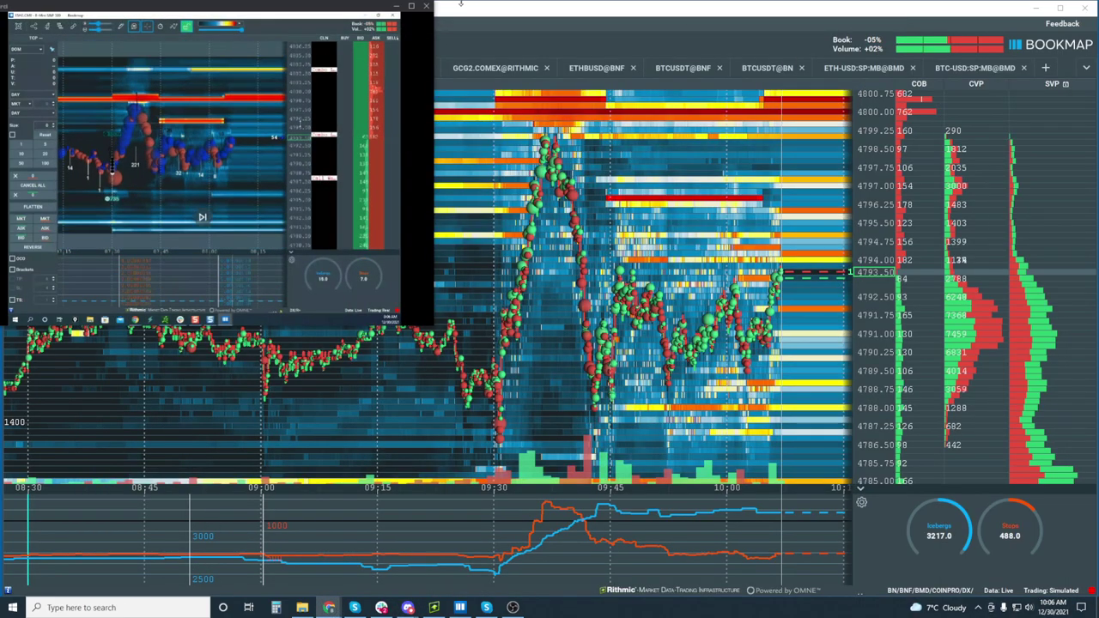
left_click(412, 7)
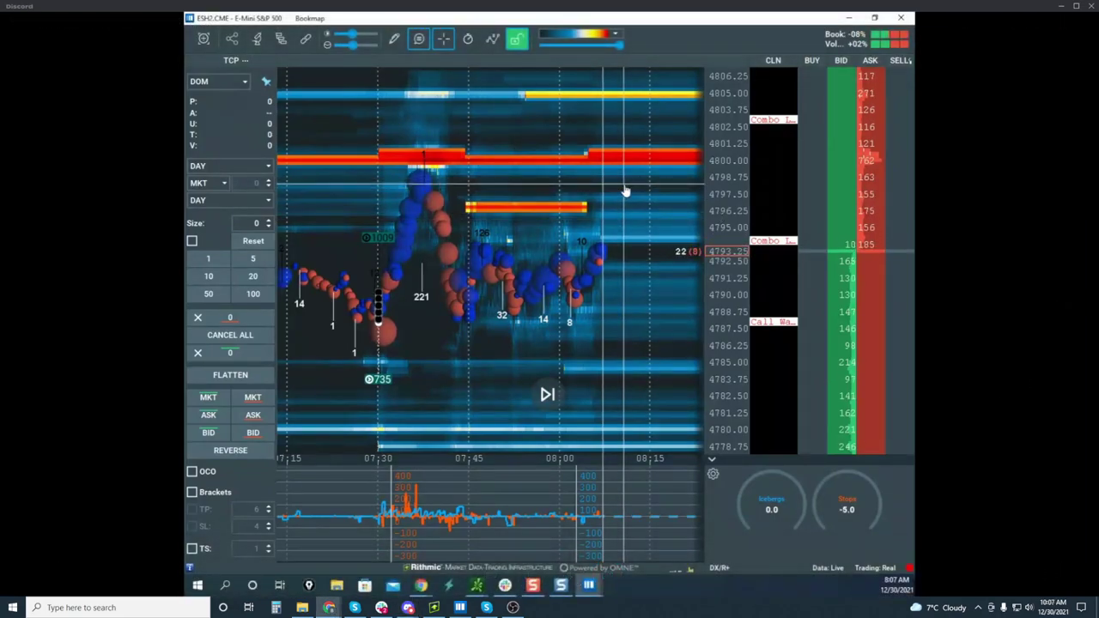
In the shared screen, switch to the remote desktop browser window and show the NQ, ES and RTY chart grid with its volume panes
mouse_move(978, 232)
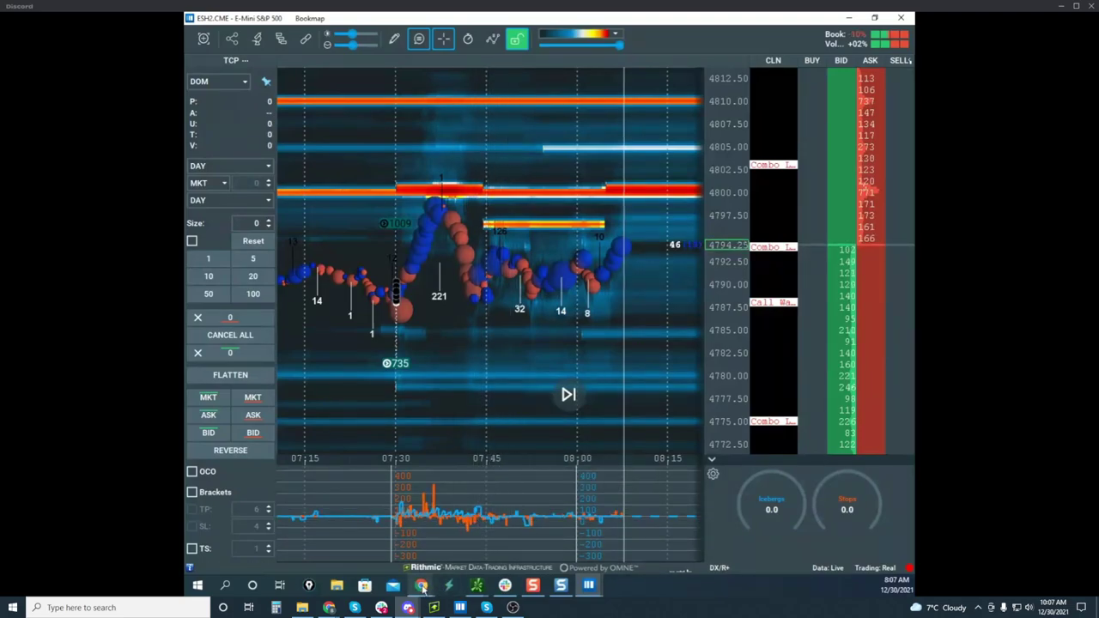
left_click(422, 589)
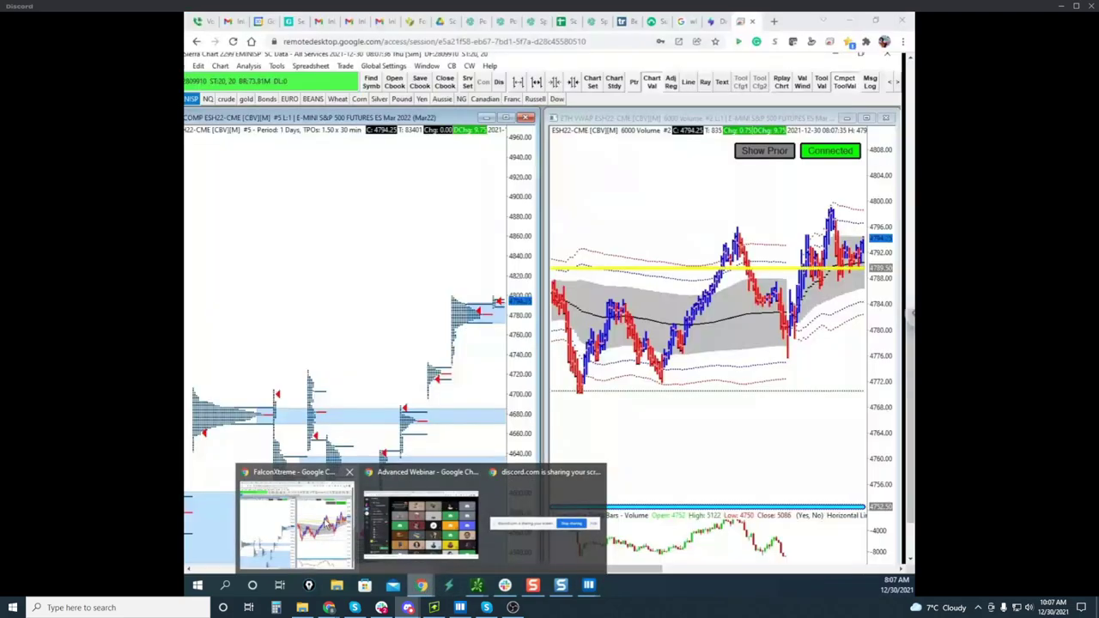
left_click(296, 520)
left_click_drag(520, 569, 754, 569)
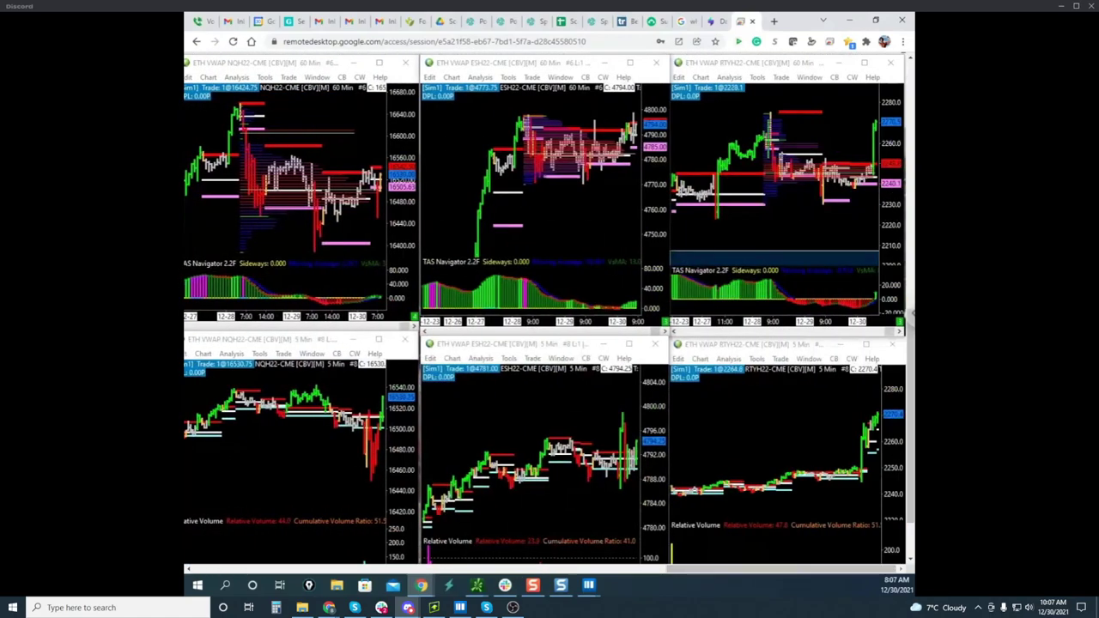
scroll(904, 206, "down", 2)
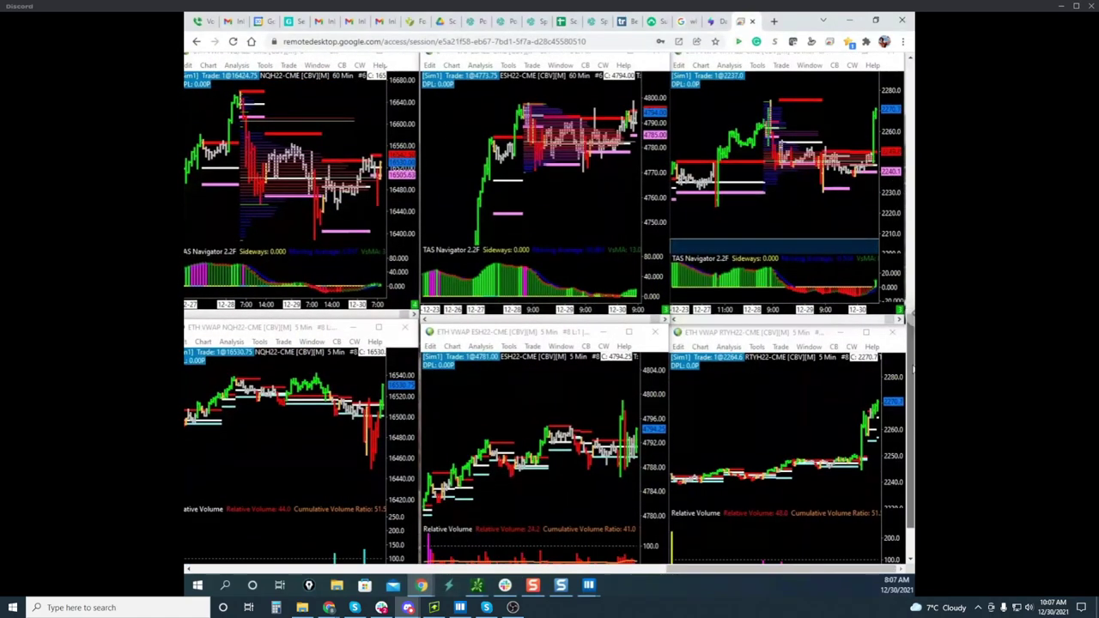
scroll(588, 476, "down", 3)
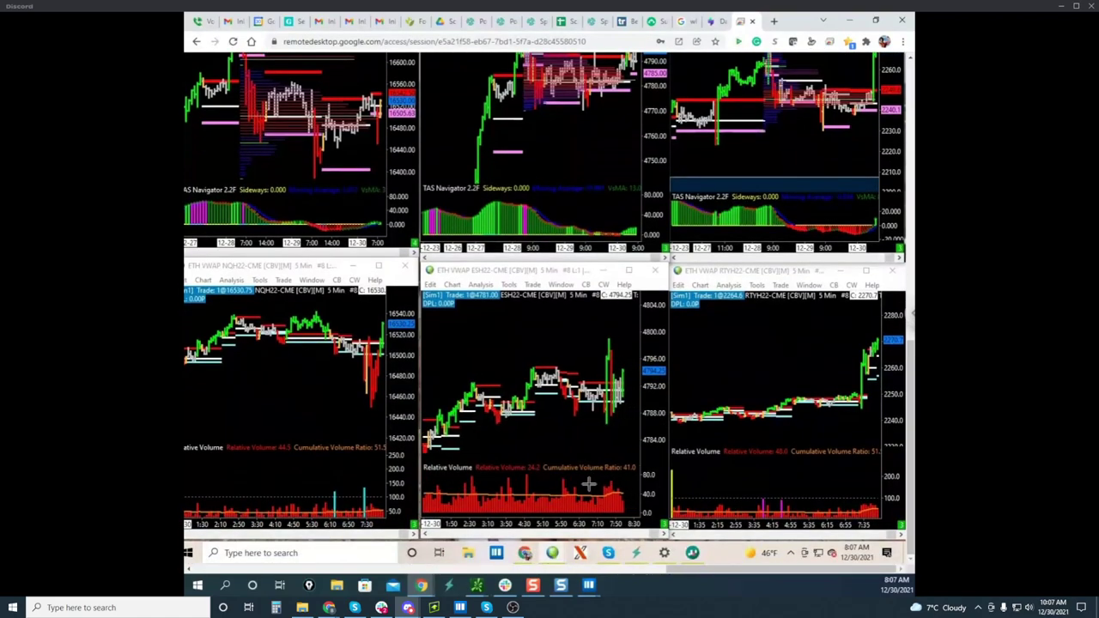
Check the relative volume on the 5-minute ES and NQ charts and shift the 60-minute charts' price scales to show recent prices
left_click(625, 494)
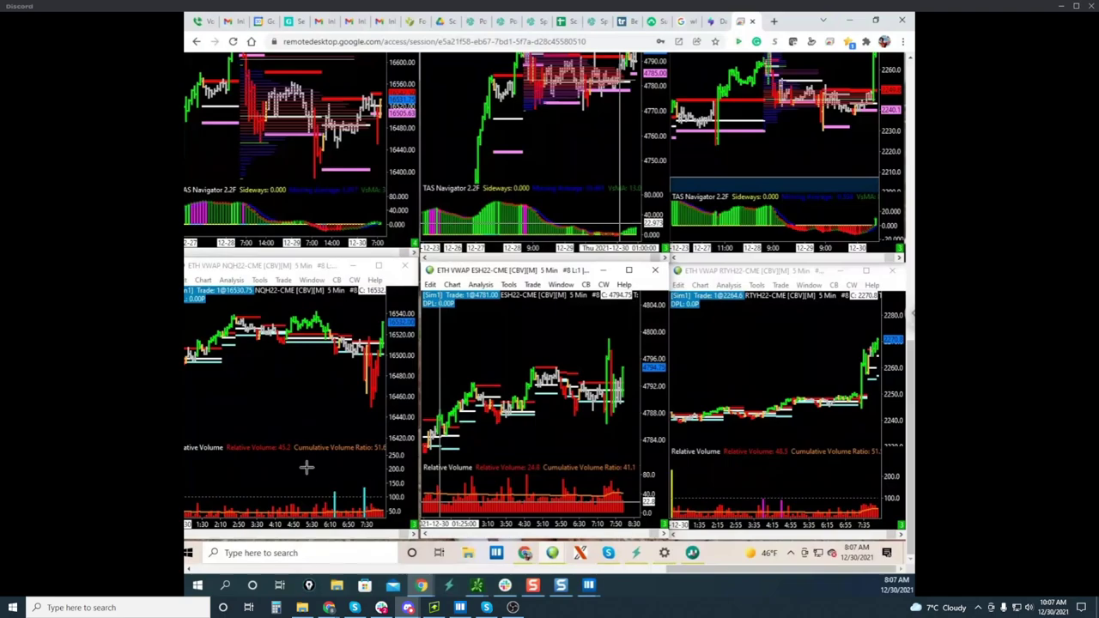
scroll(306, 467, "down", 5)
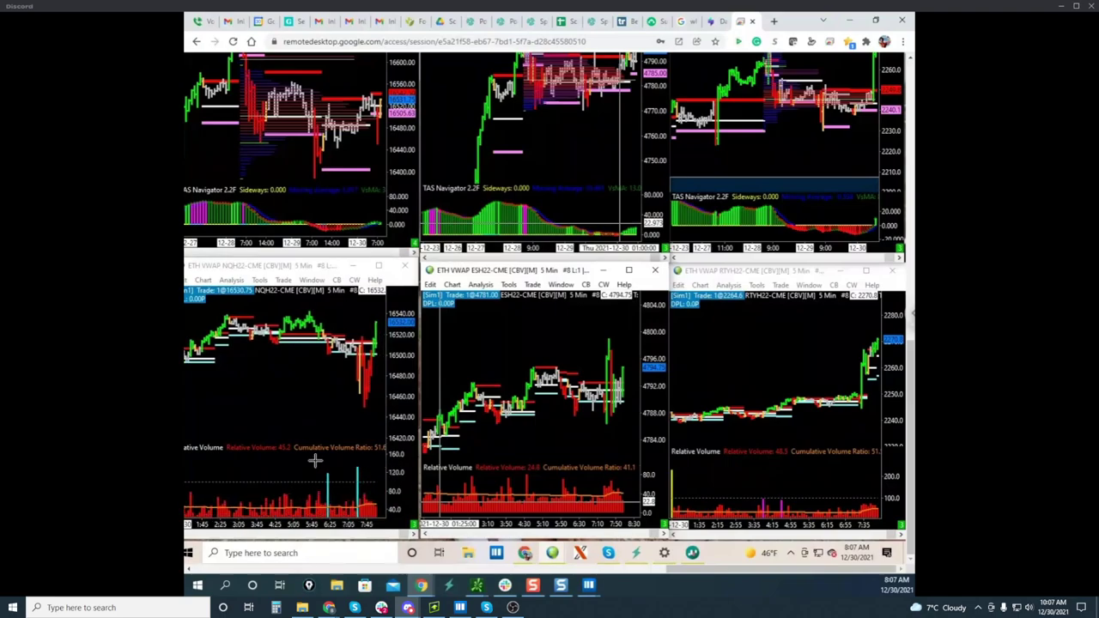
left_click(372, 498)
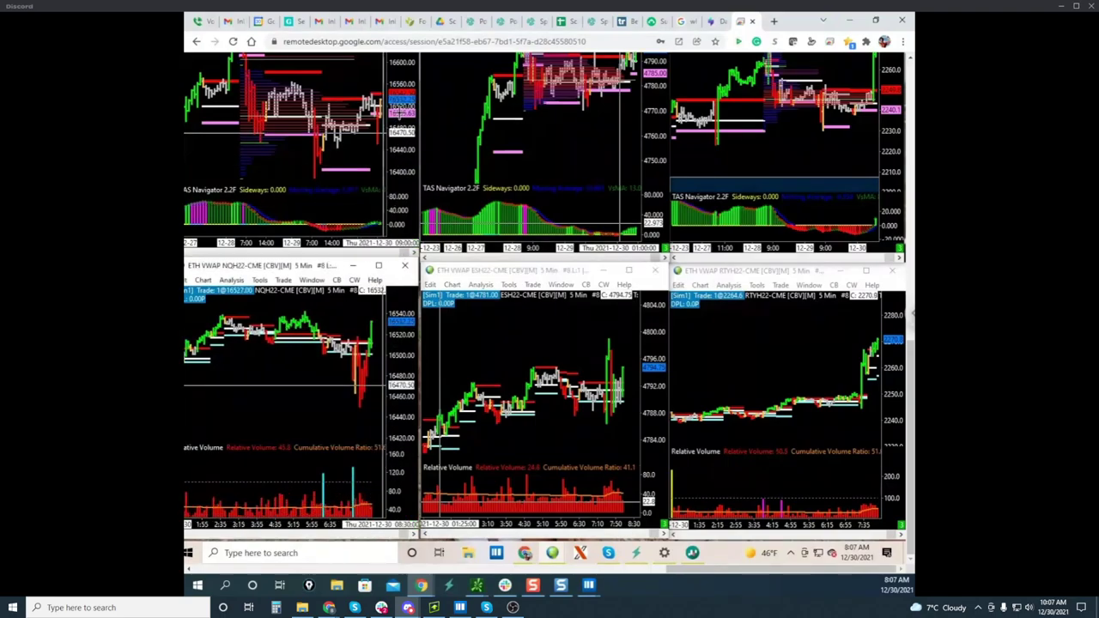
left_click_drag(399, 113, 399, 129)
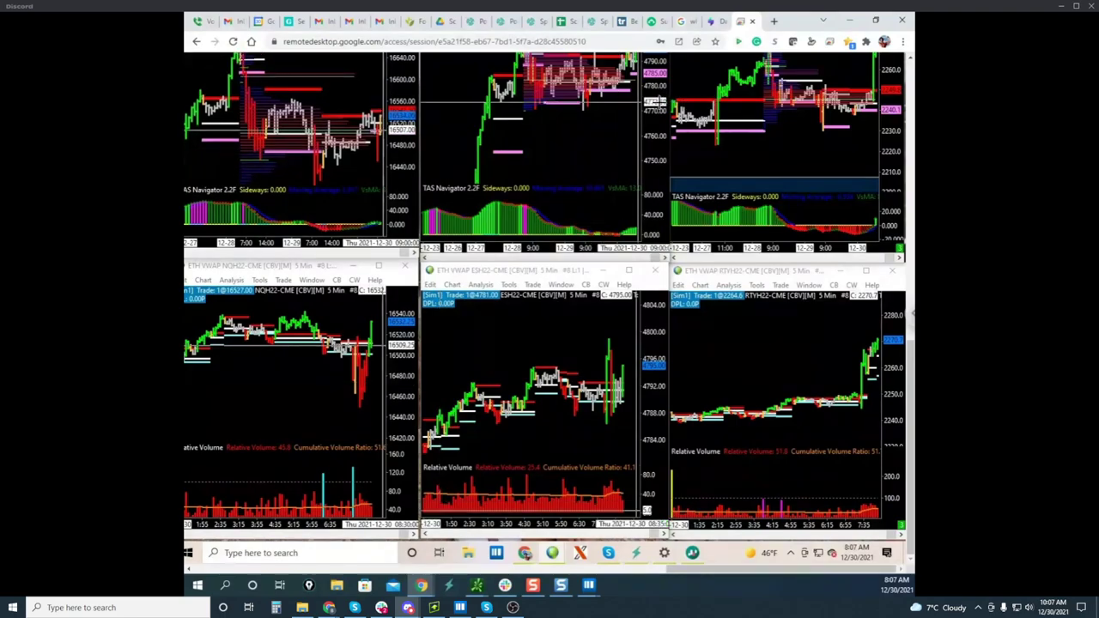
left_click_drag(660, 101, 660, 131)
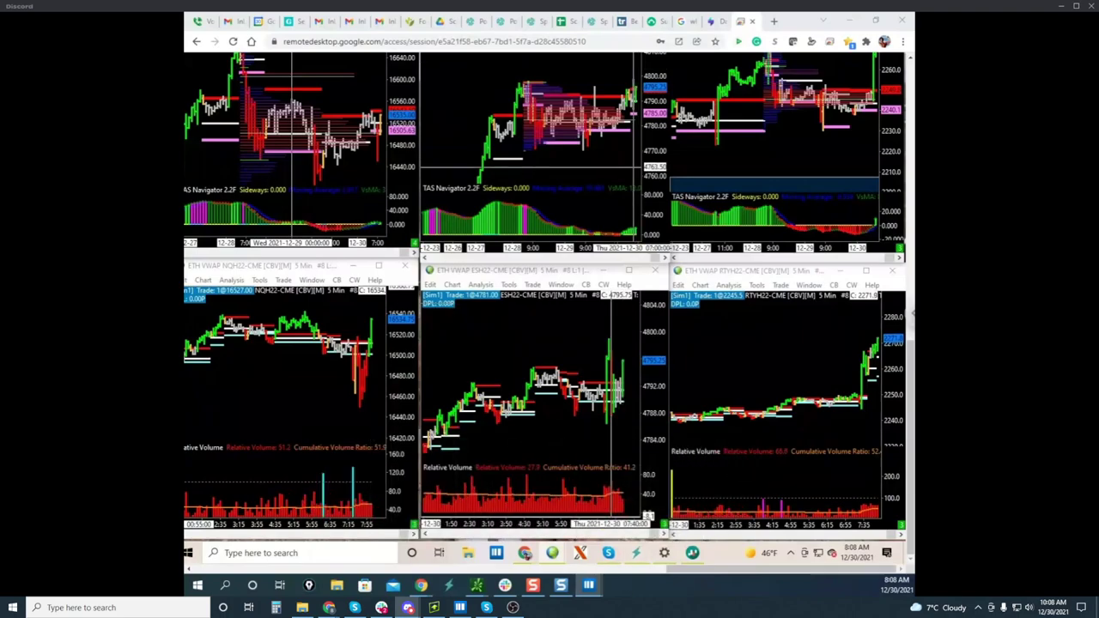
left_click_drag(0, 142, 0, 145)
Bring up the ZSH2 soybean futures heatmap in Bookmap, maximize it and examine the iceberg activity since 07:30
left_click_drag(652, 0, 570, 124)
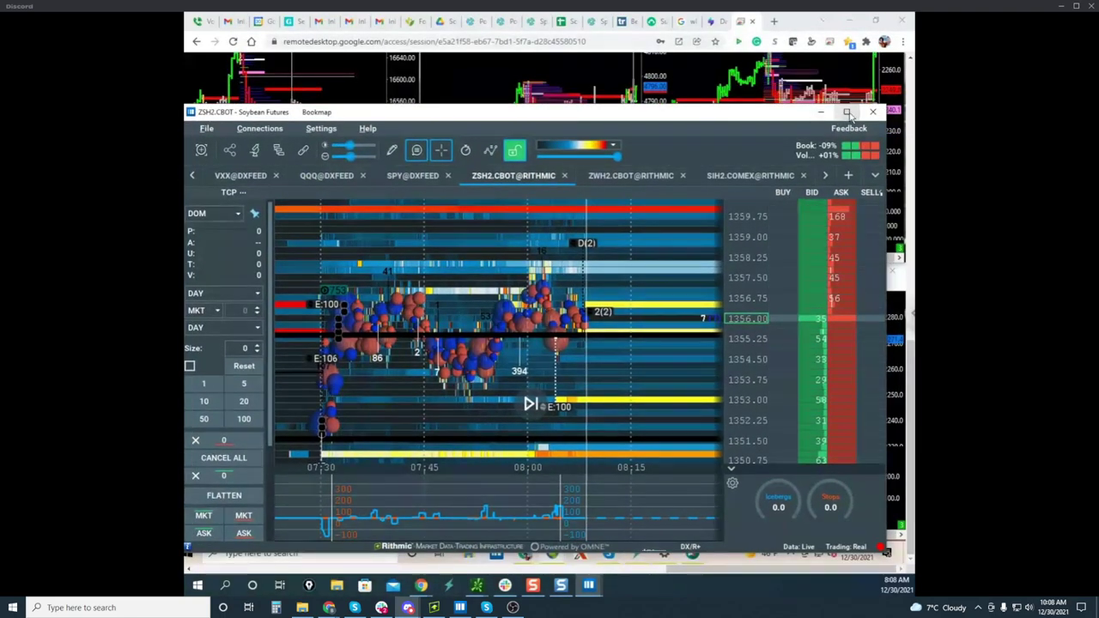
left_click(848, 113)
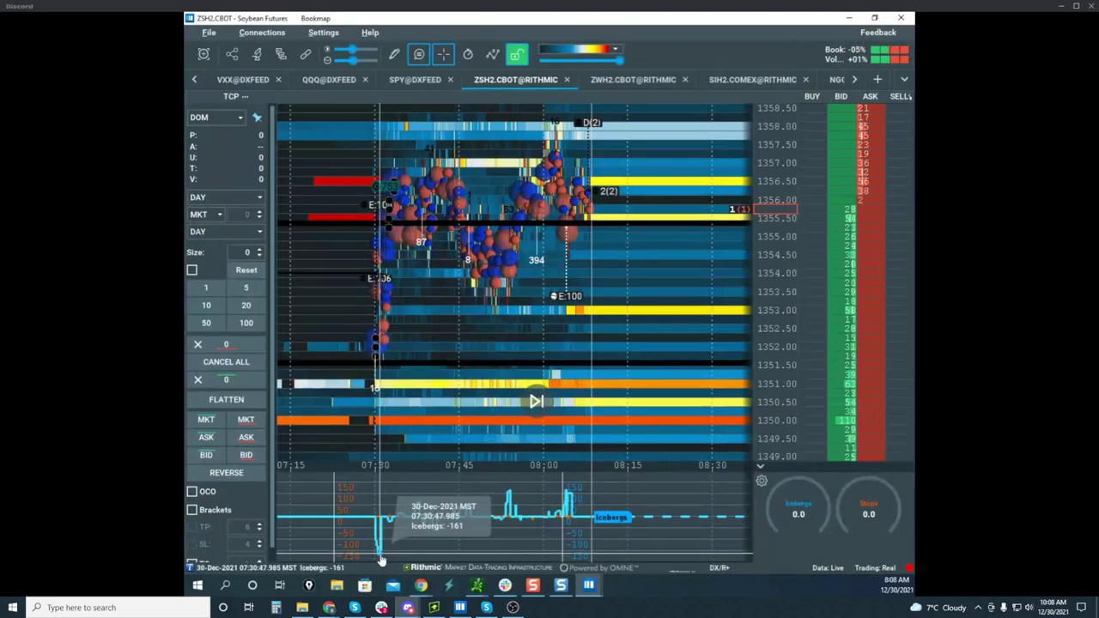
scroll(380, 335, "up", 3)
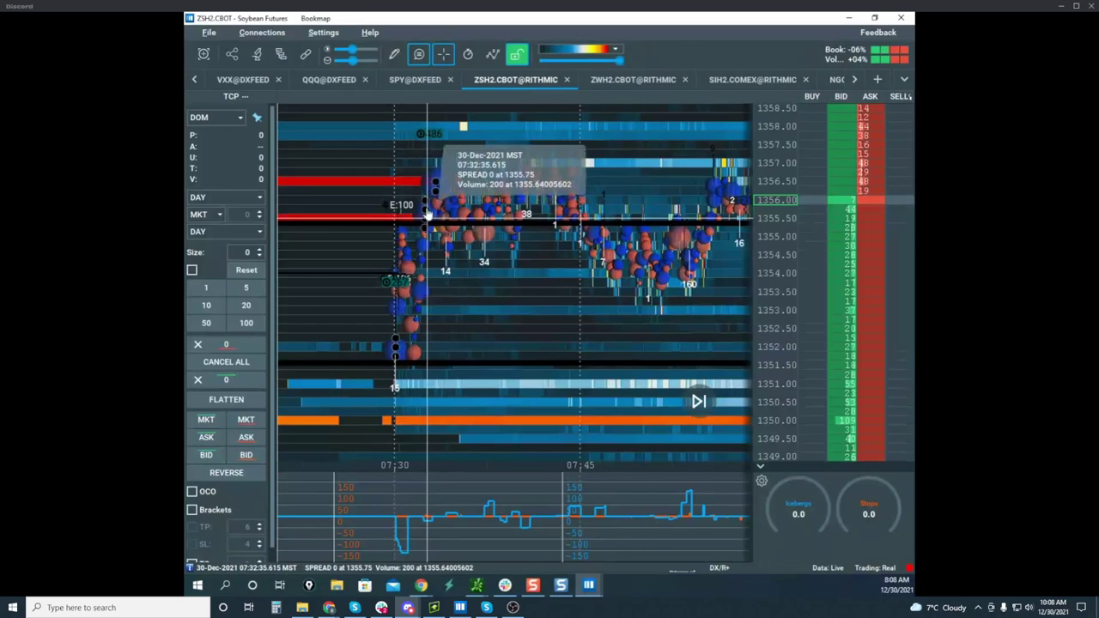
left_click_drag(475, 275, 429, 271)
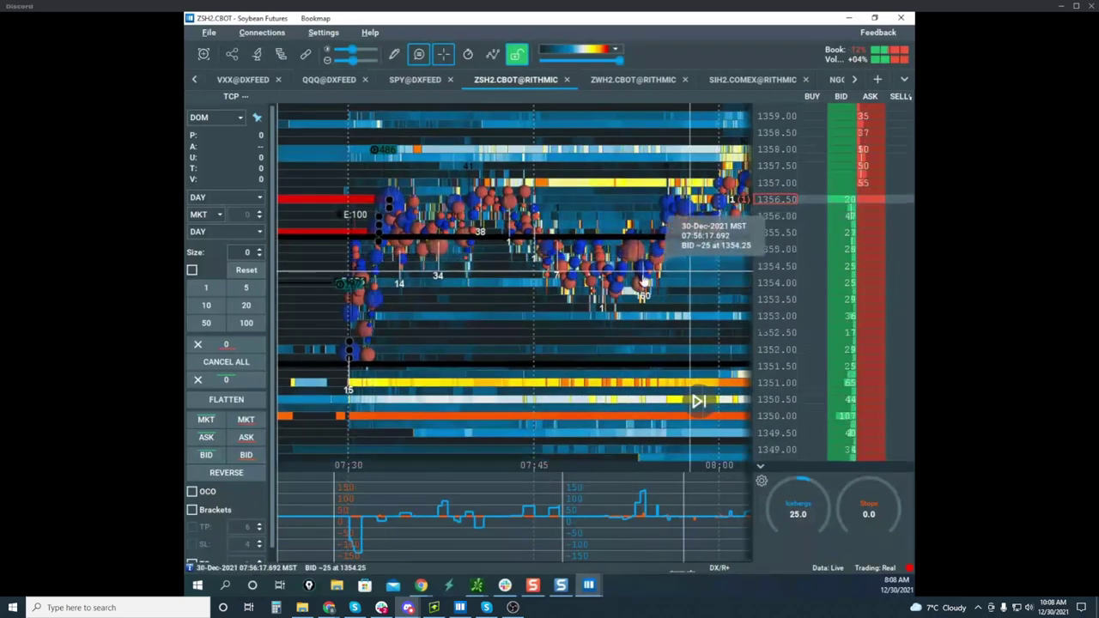
scroll(631, 262, "down", 3)
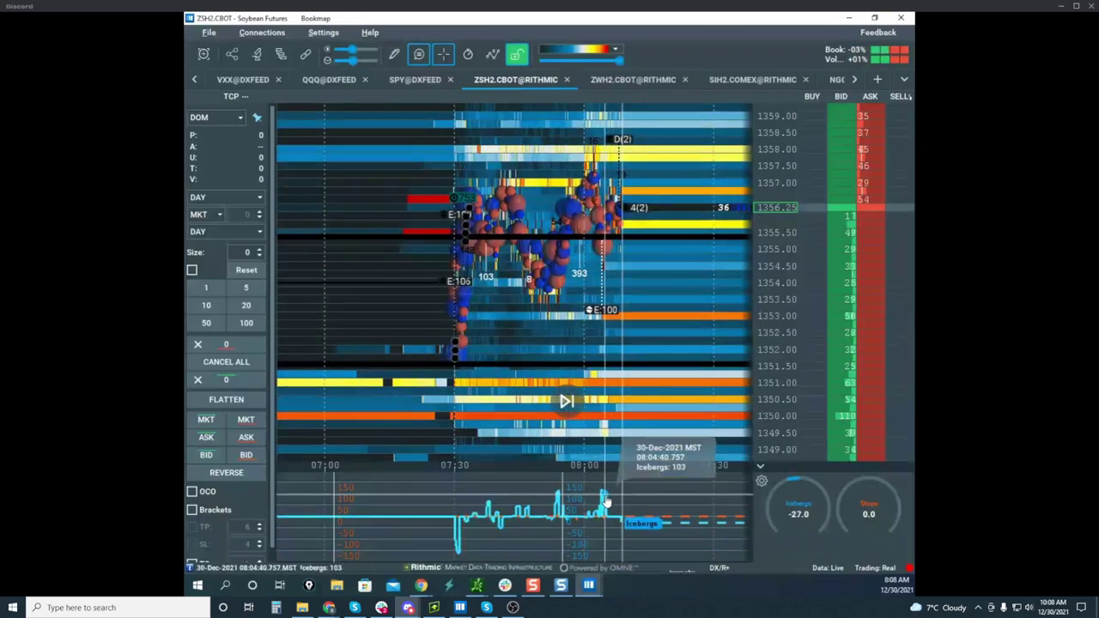
scroll(605, 498, "up", 3)
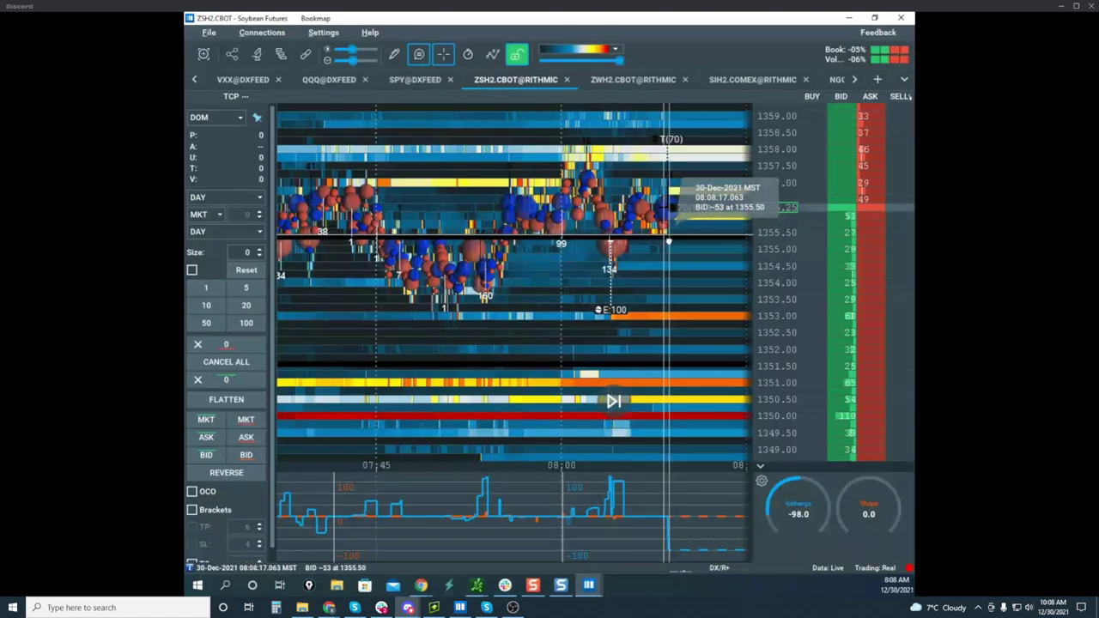
Remove the horizontal line near 1355.50, draw a new one at about 1357.50 and turn the drawing tool off
right_click(665, 242)
left_click(710, 256)
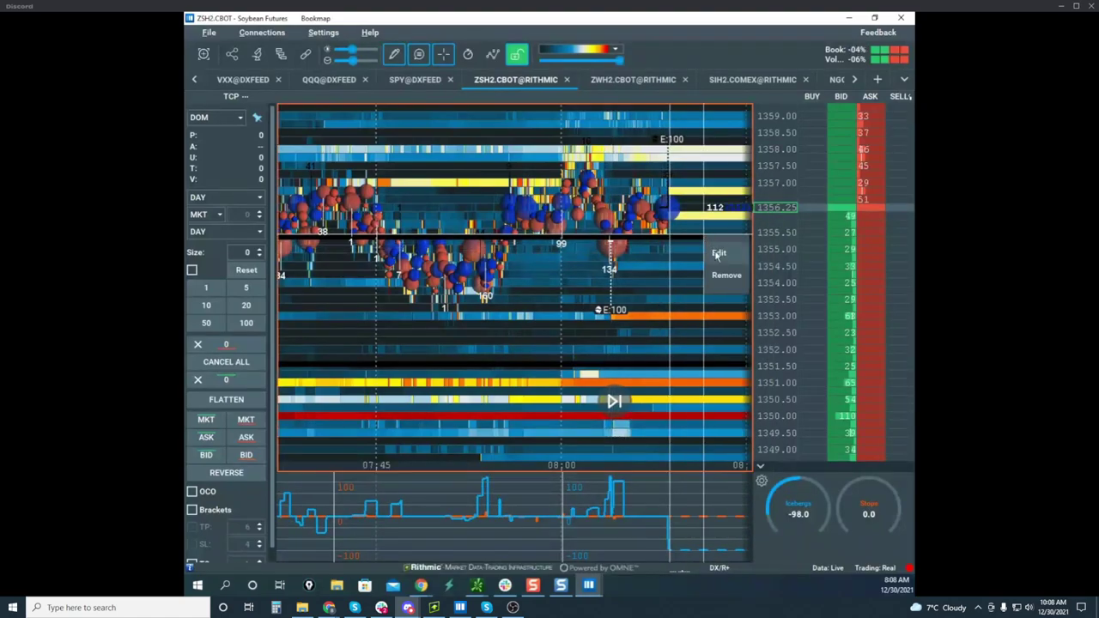
left_click(394, 54)
left_click(434, 198)
left_click(612, 168)
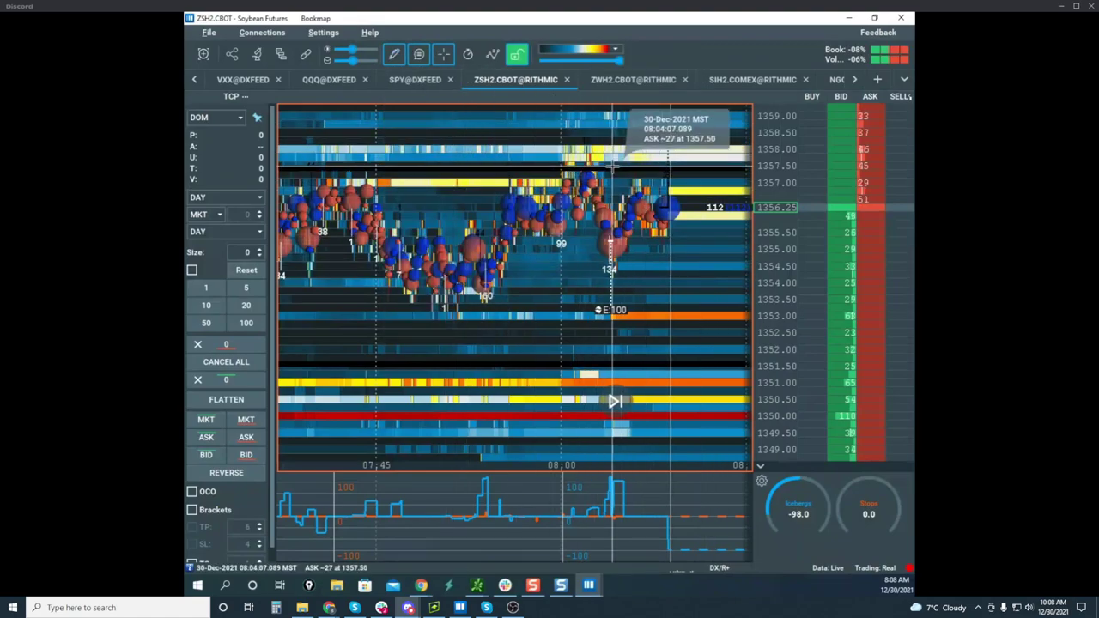
scroll(621, 161, "down", 3)
left_click(394, 53)
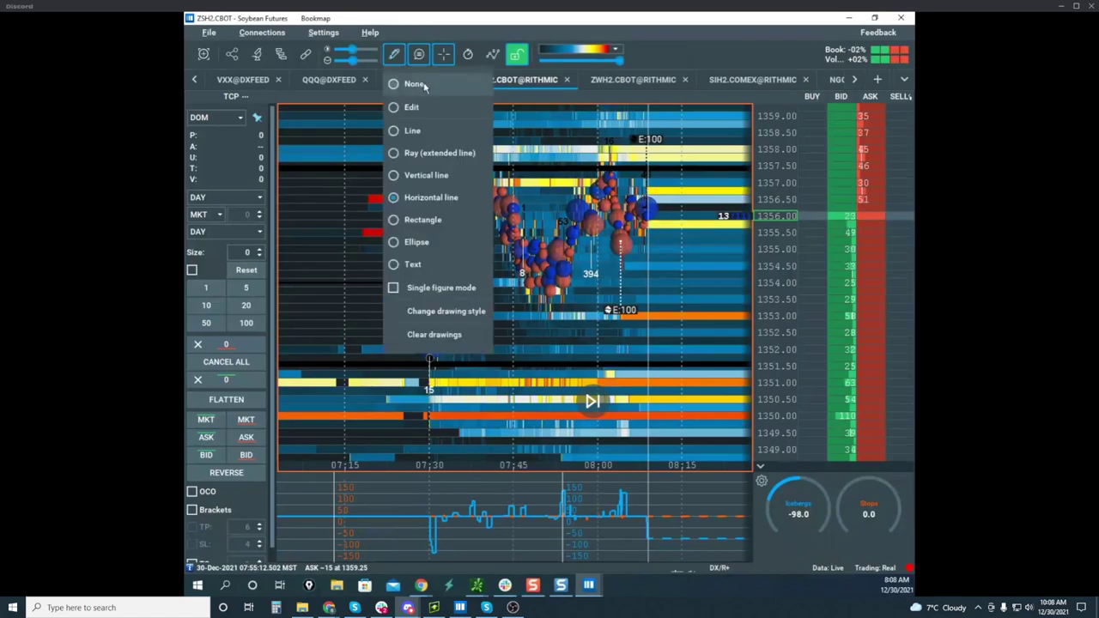
left_click(404, 81)
Circle the price action since 07:30 and the iceberg indicator below it with the screen pen, and clear the marks
scroll(786, 211, "down", 2)
scroll(787, 209, "up", 1)
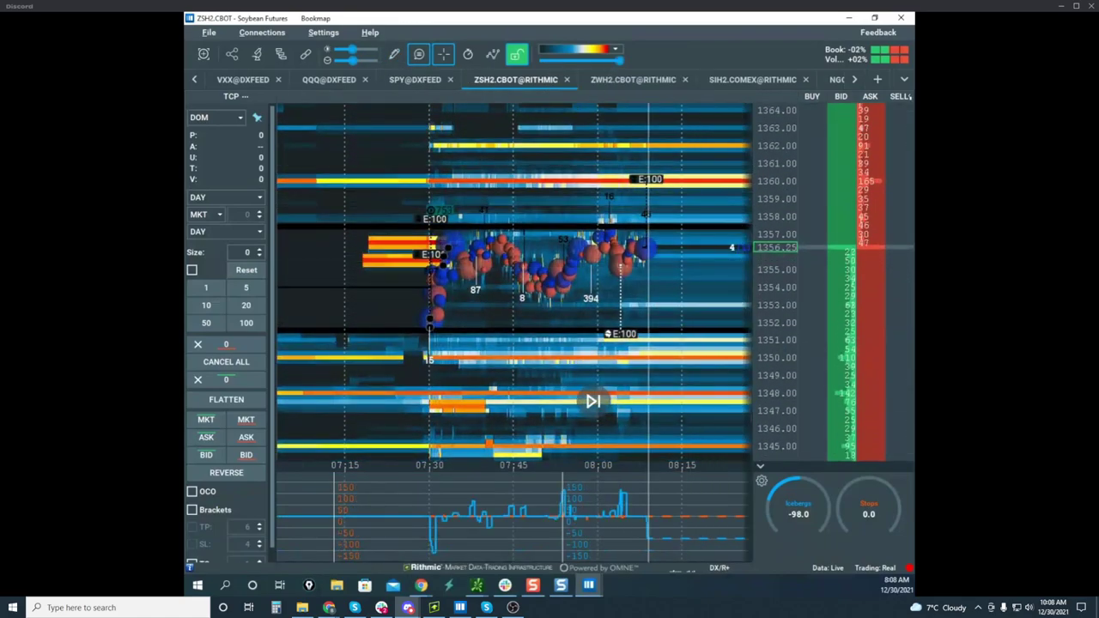
key("ctrl+alt+g")
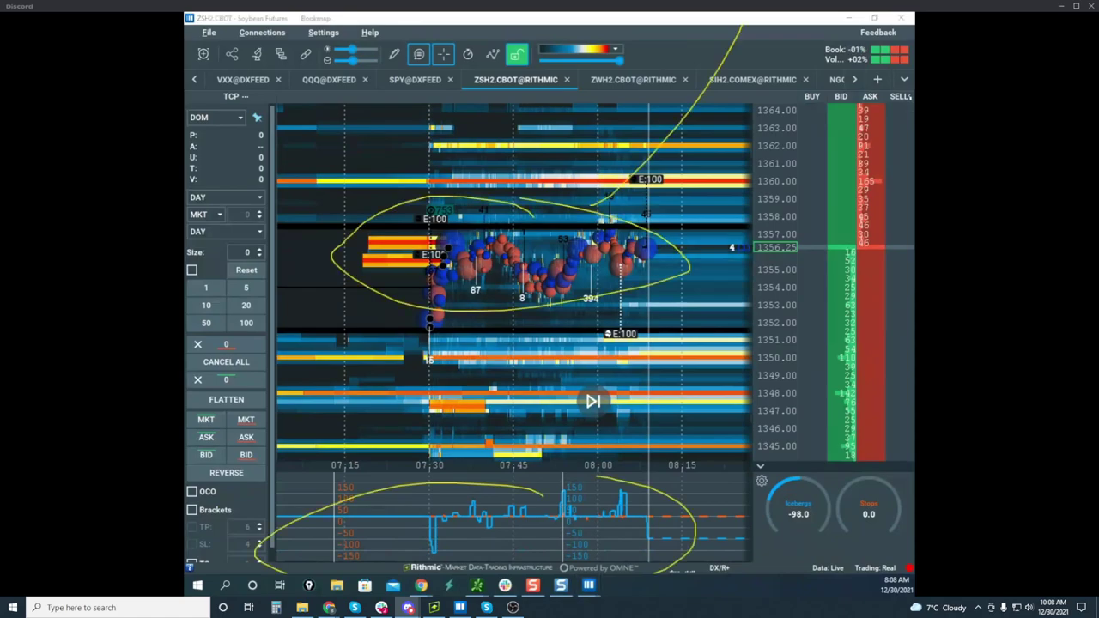
key("Escape")
Mark the range boundaries, circle the iceberg indicator and sketch breakout-and-retest paths above and below the range, clearing all marks at the end
mouse_move(597, 500)
left_mouse_down()
mouse_move(549, 560)
mouse_move(652, 234)
left_mouse_up()
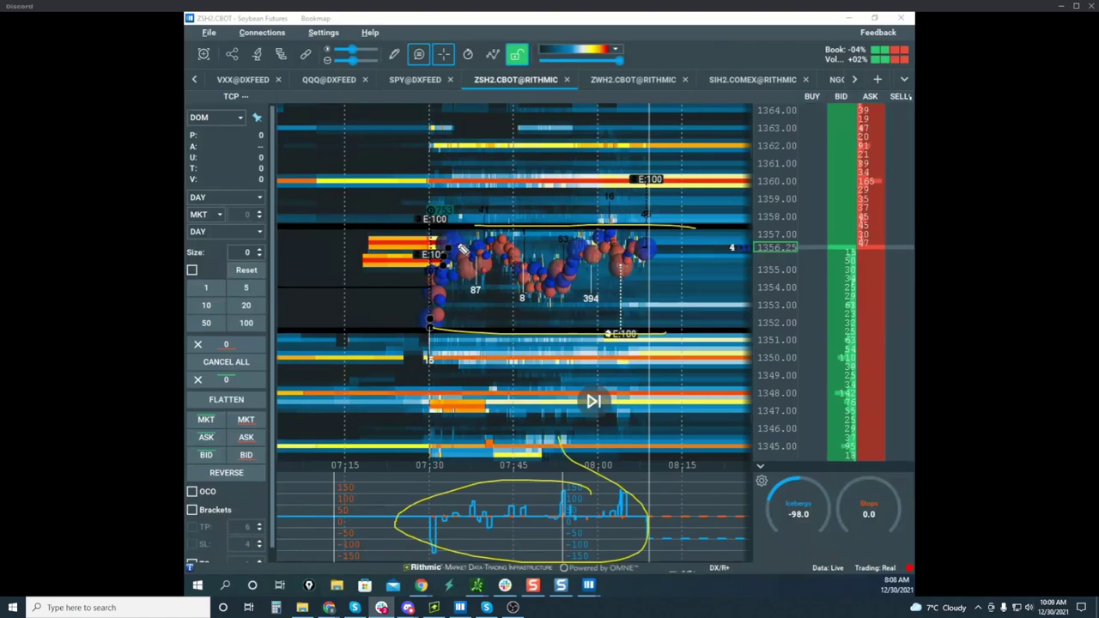
mouse_move(464, 248)
left_mouse_down()
mouse_move(415, 324)
mouse_move(447, 335)
left_mouse_up()
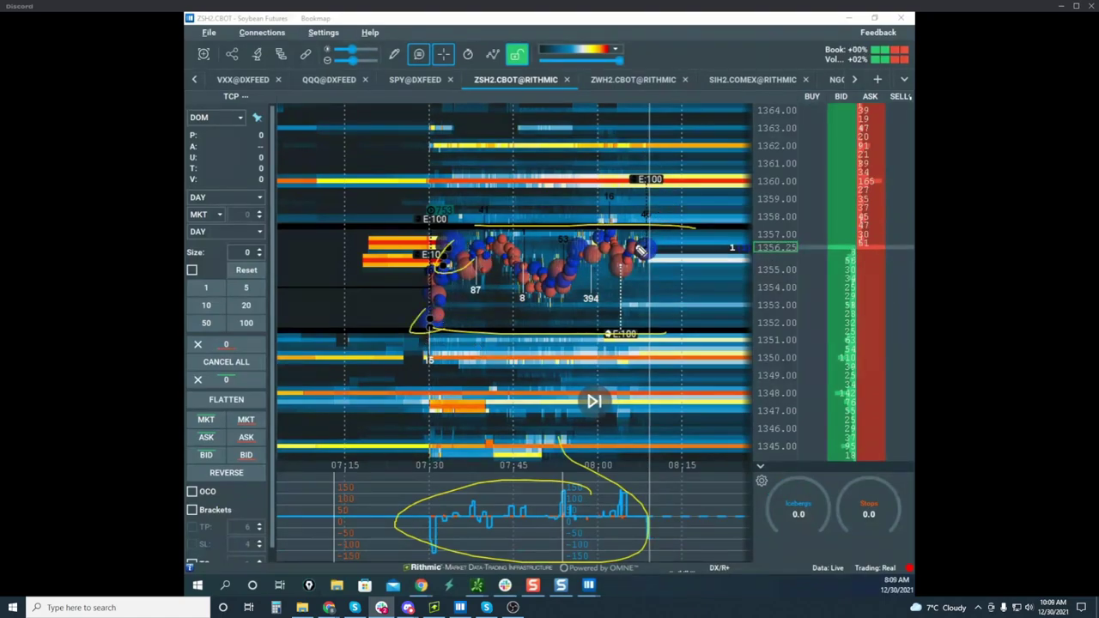
left_click_drag(653, 226, 667, 159)
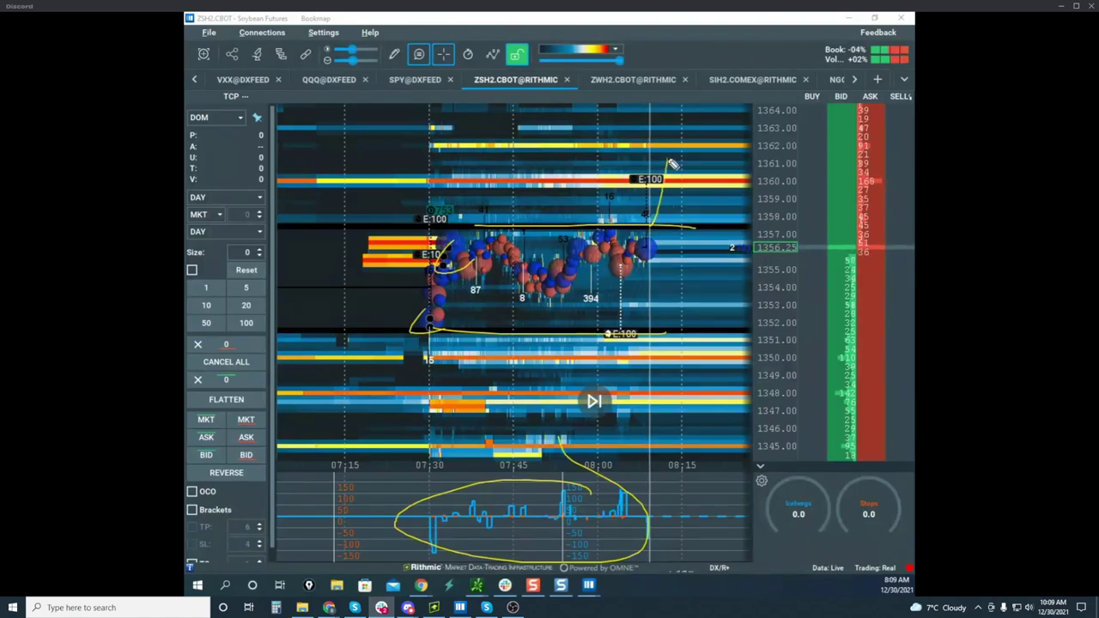
mouse_move(681, 203)
left_mouse_down()
mouse_move(690, 225)
mouse_move(719, 79)
left_mouse_up()
mouse_move(646, 339)
left_mouse_down()
mouse_move(645, 432)
mouse_move(706, 480)
left_mouse_up()
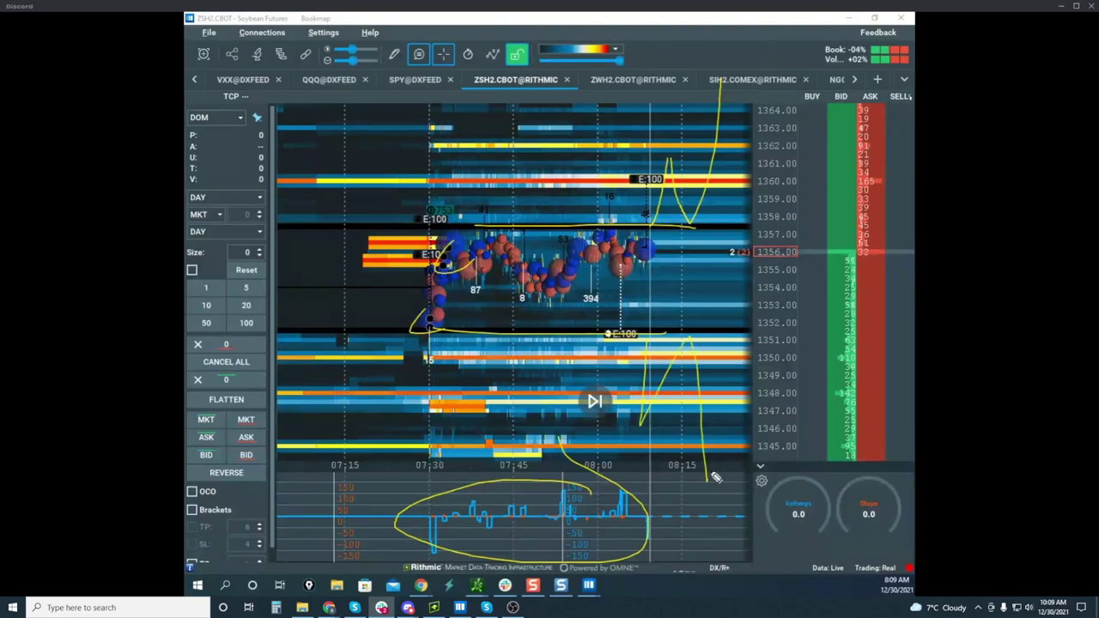
key("Escape")
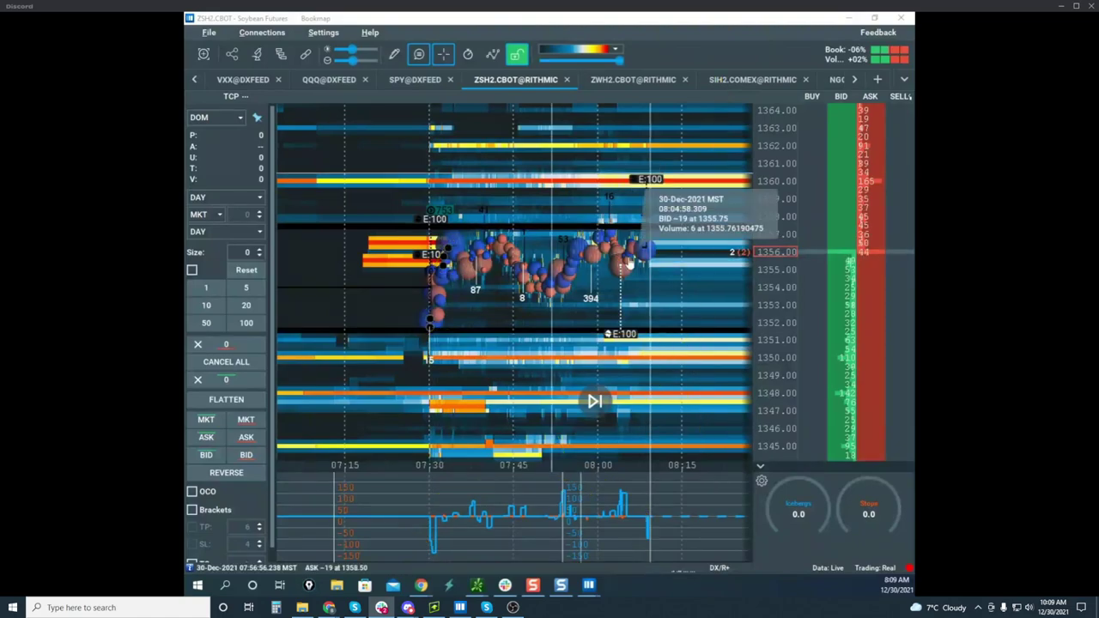
On the thinkorswim soybean futures chart, mark the areas near 1330 and 1285 and an upward path from the current price, and clear the marks
scroll(582, 219, "down", 2)
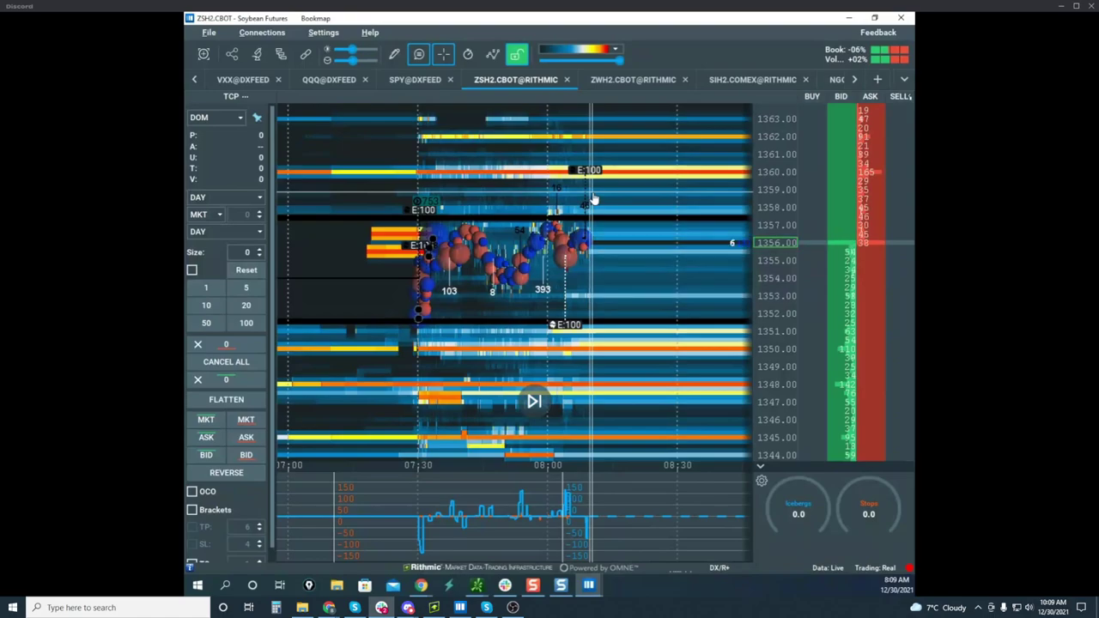
scroll(775, 212, "down", 1)
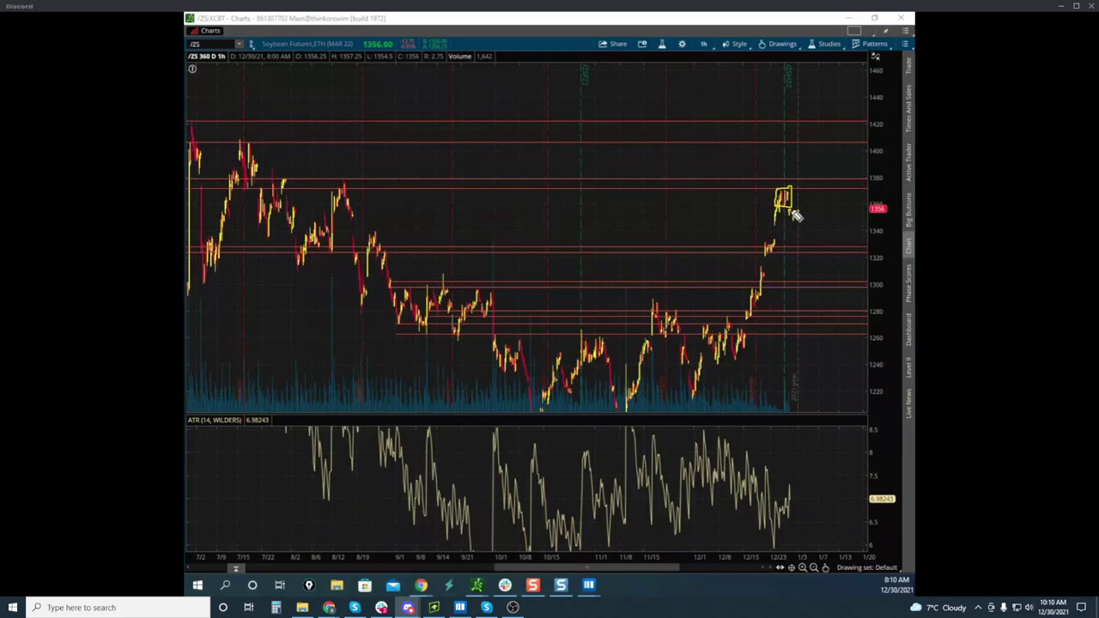
left_click_drag(775, 244, 780, 249)
left_click_drag(765, 306, 772, 299)
mouse_move(795, 206)
left_mouse_down()
mouse_move(797, 221)
mouse_move(807, 170)
left_mouse_up()
key("Escape")
Put the thinkorswim chart away and review the soybean heatmap over a wider time span and price range
left_click_drag(774, 22, 725, 199)
left_click(760, 193)
scroll(614, 224, "down", 3)
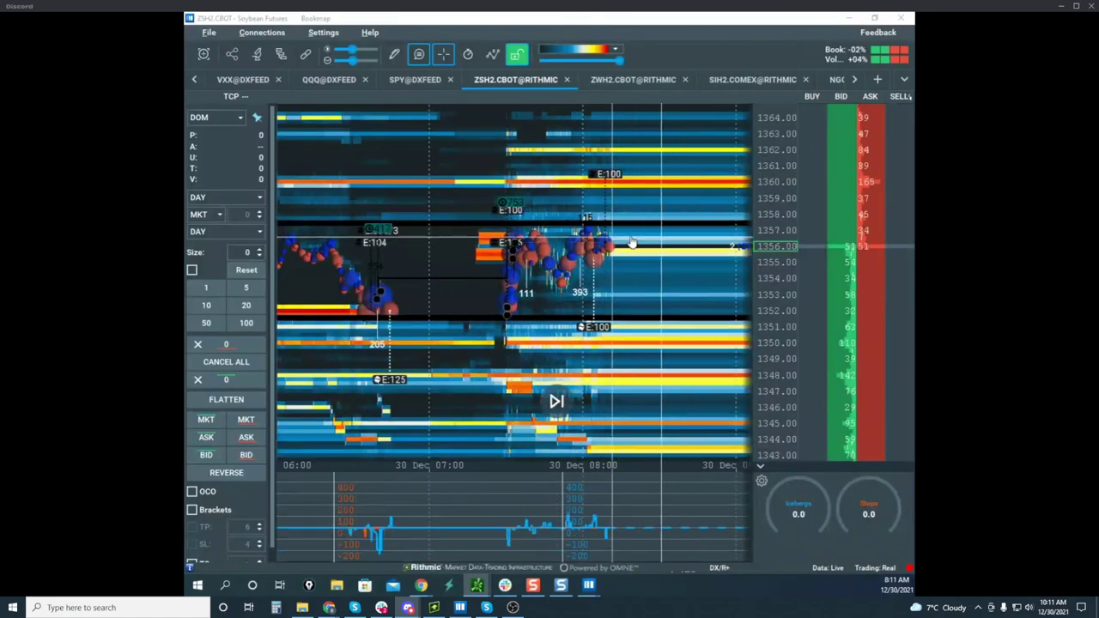
scroll(782, 175, "down", 2)
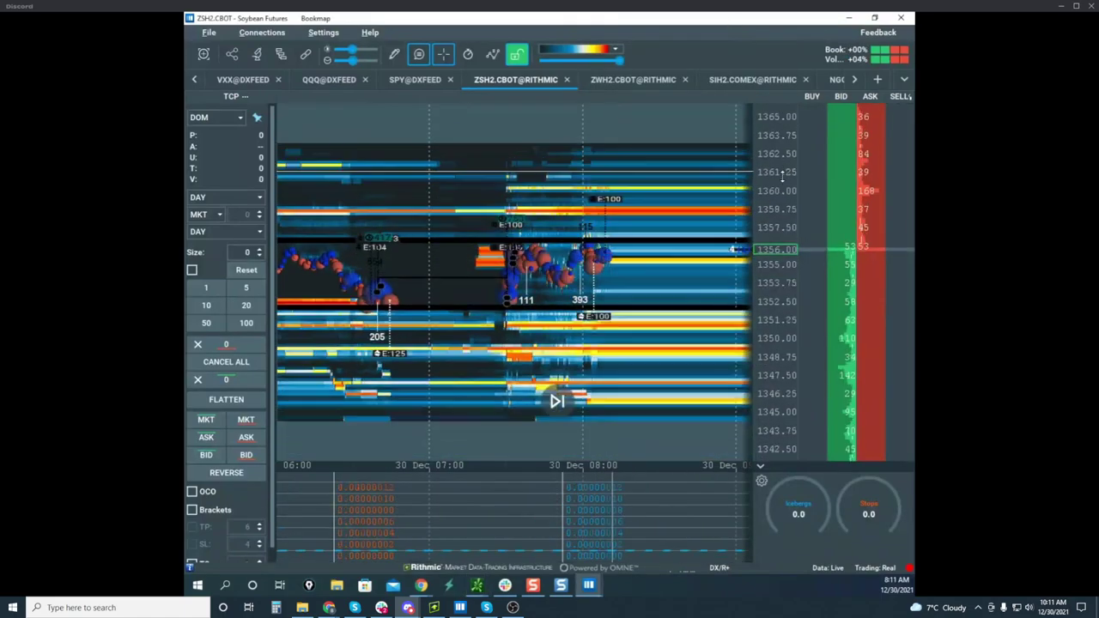
Move the soybean futures window away and bring the E-Mini S&P 500 (ESH2) heatmap to the front
left_click_drag(798, 18, 653, 12)
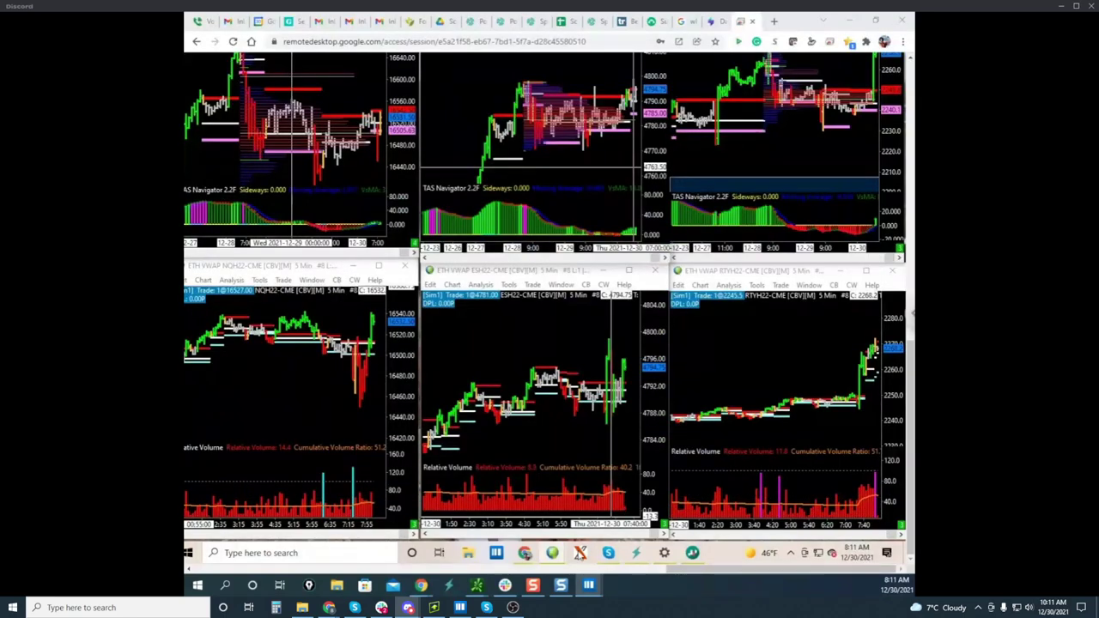
mouse_move(588, 584)
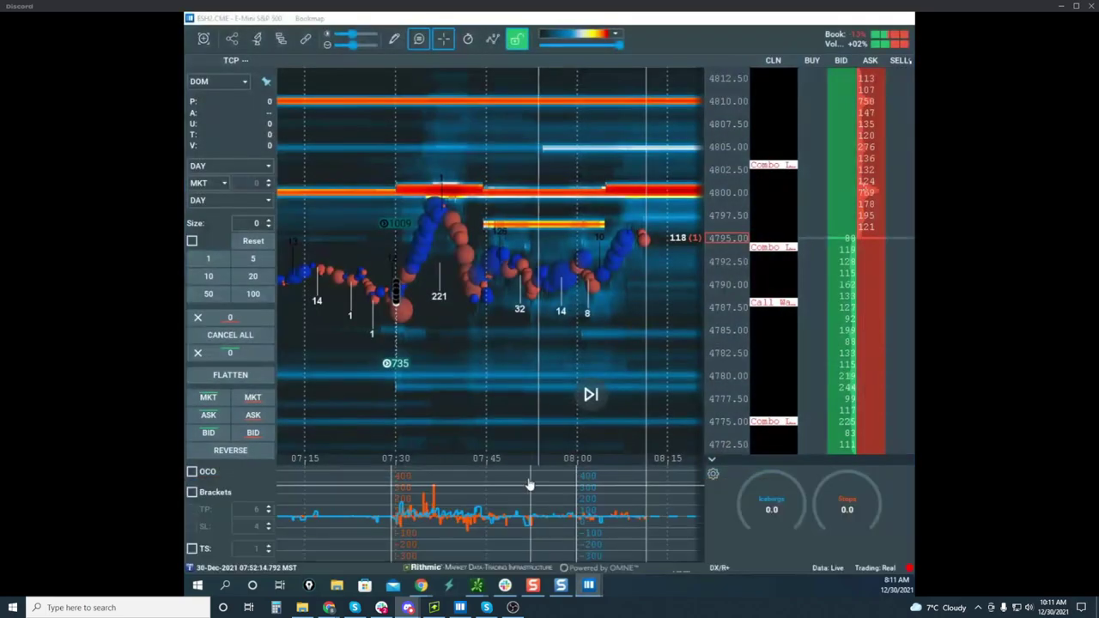
Examine the E-Mini S&P 500 heatmap around 07:30, covering the black marker column, the 735 and 1009 indicators and the following price swing
left_click(558, 525)
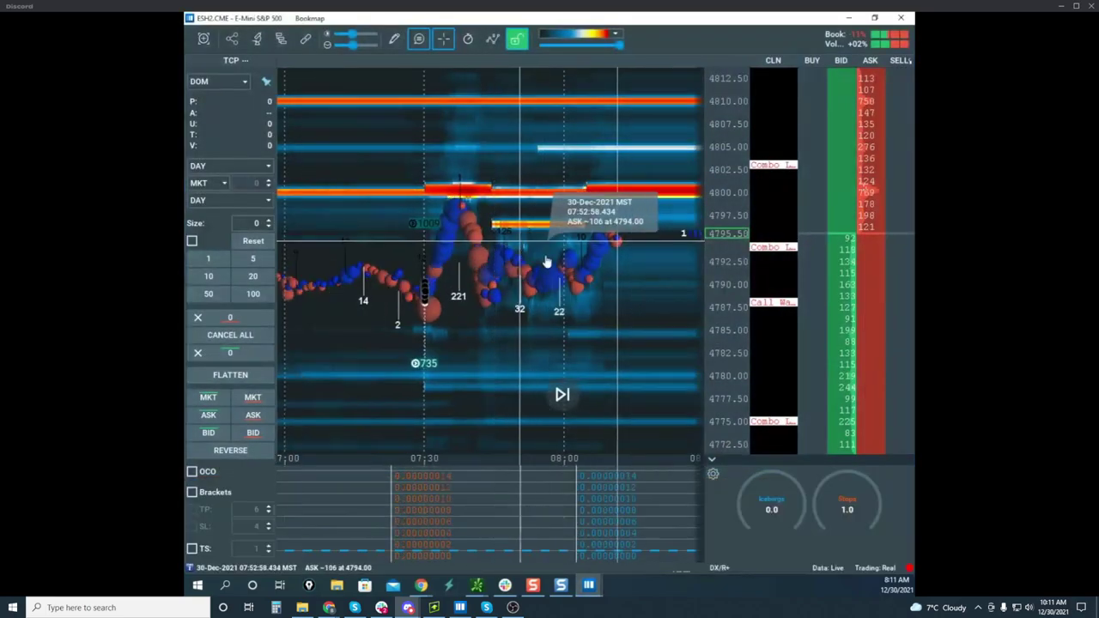
scroll(565, 265, "down", 1)
left_click_drag(566, 264, 696, 235)
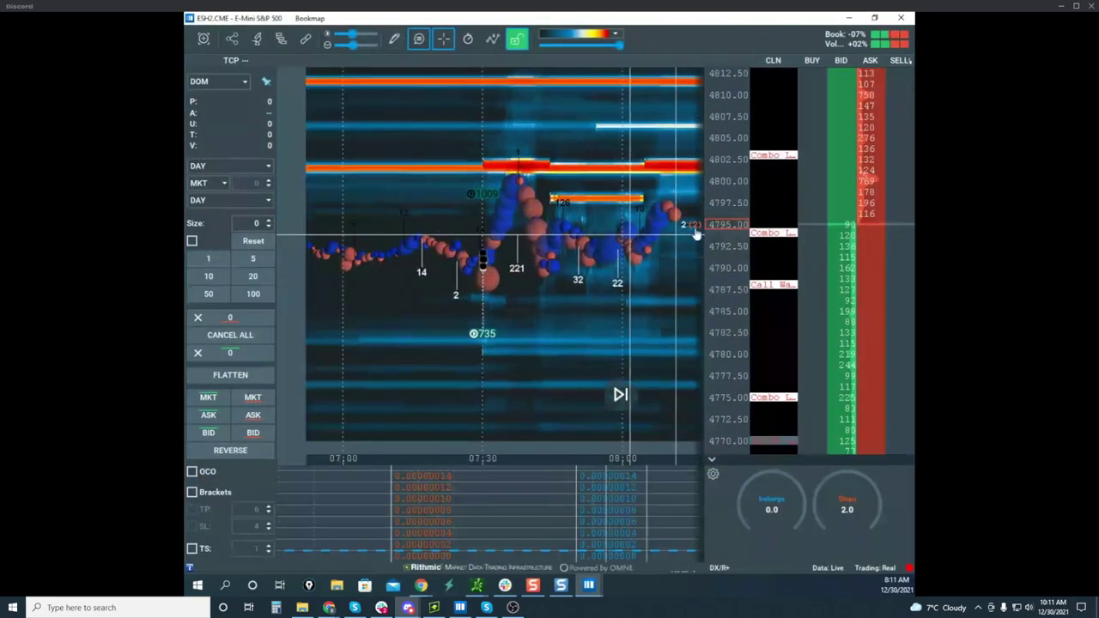
scroll(731, 197, "up", 4)
scroll(538, 225, "up", 3)
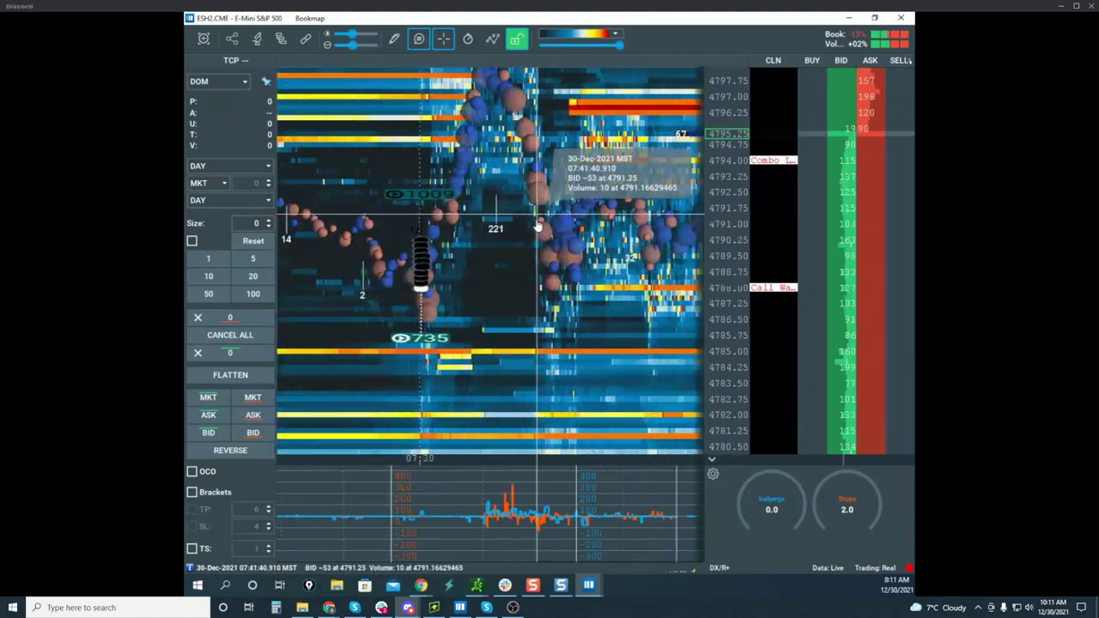
left_click_drag(491, 244, 547, 267)
scroll(518, 261, "up", 3)
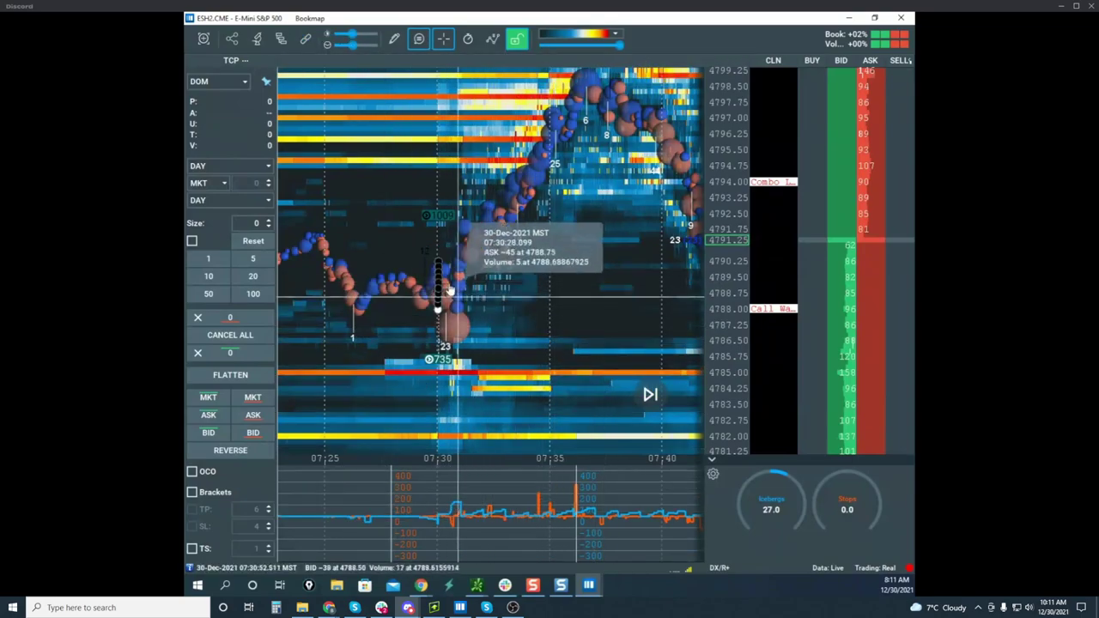
left_click(280, 40)
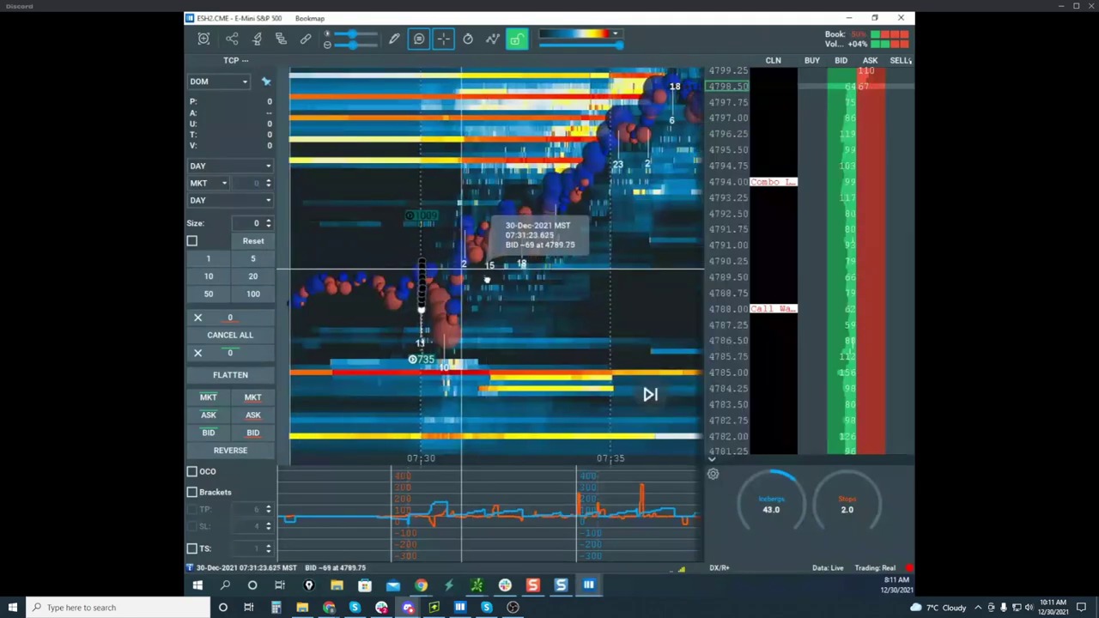
left_click_drag(464, 281, 517, 286)
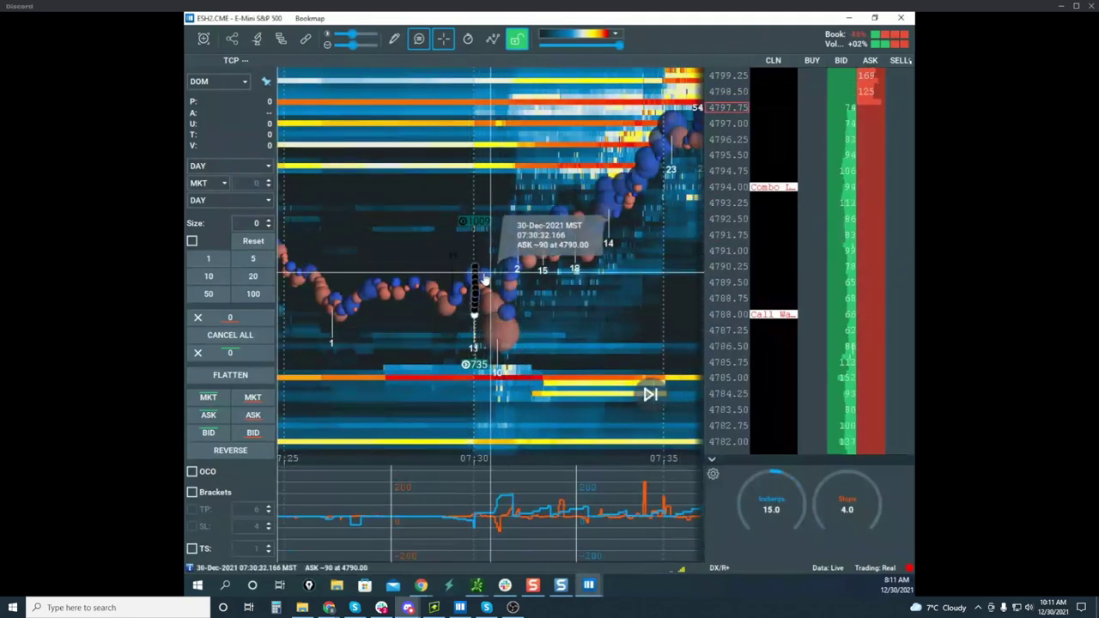
scroll(490, 279, "up", 3)
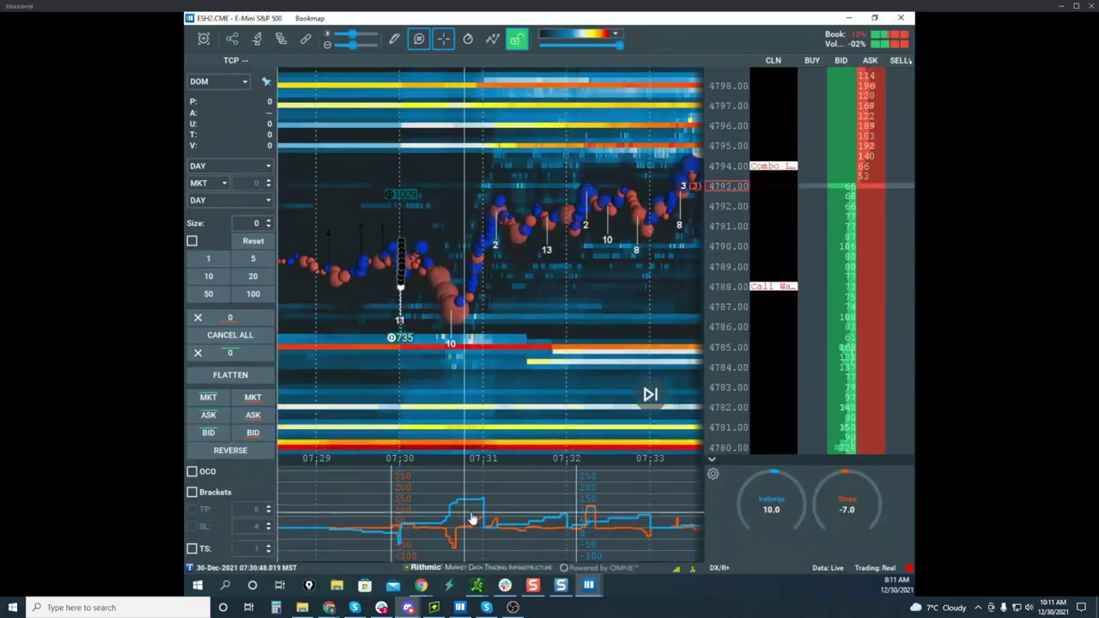
scroll(528, 387, "down", 2)
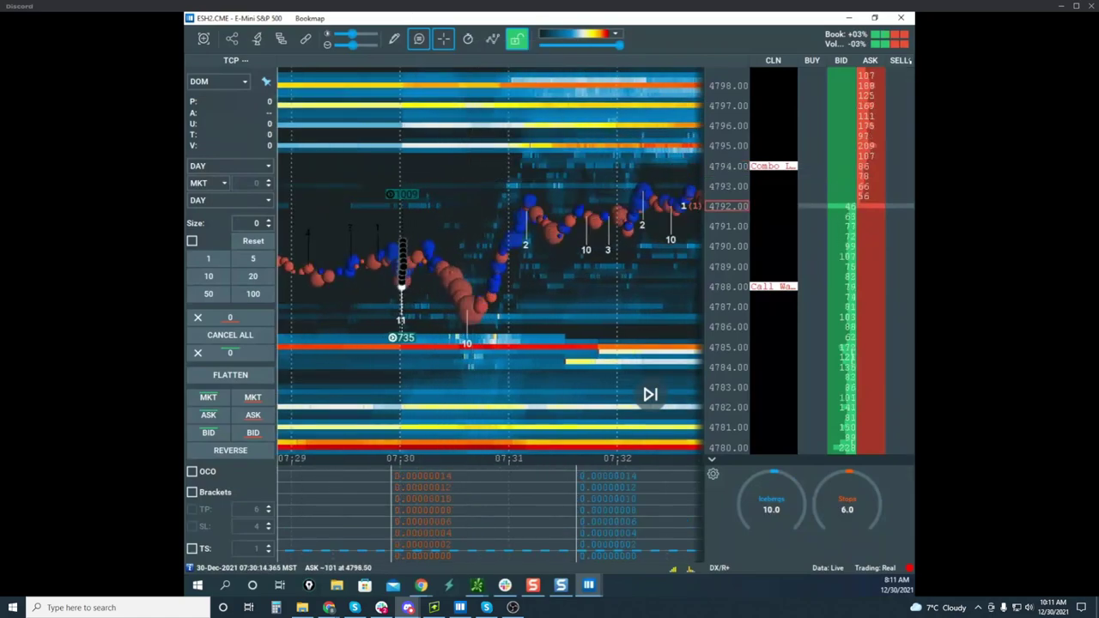
Replace the old marks with two range lines above and below the 07:30 marker column and a circle around the 1009 indicator
key("ctrl+2")
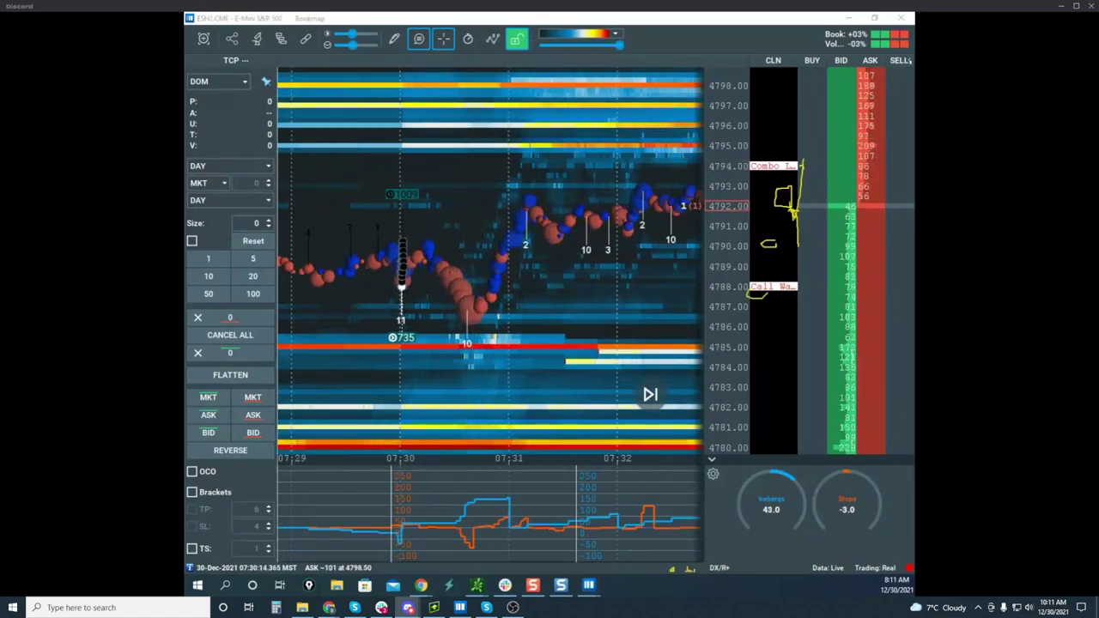
key("Delete")
left_click_drag(375, 237, 540, 239)
left_click_drag(363, 296, 679, 302)
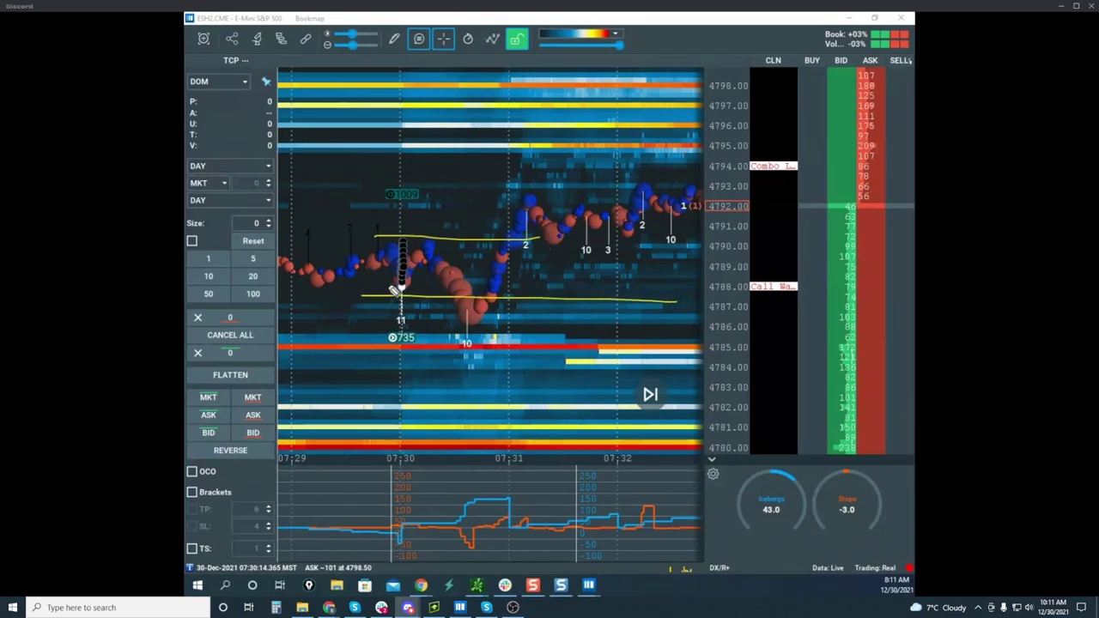
left_click_drag(426, 169, 434, 207)
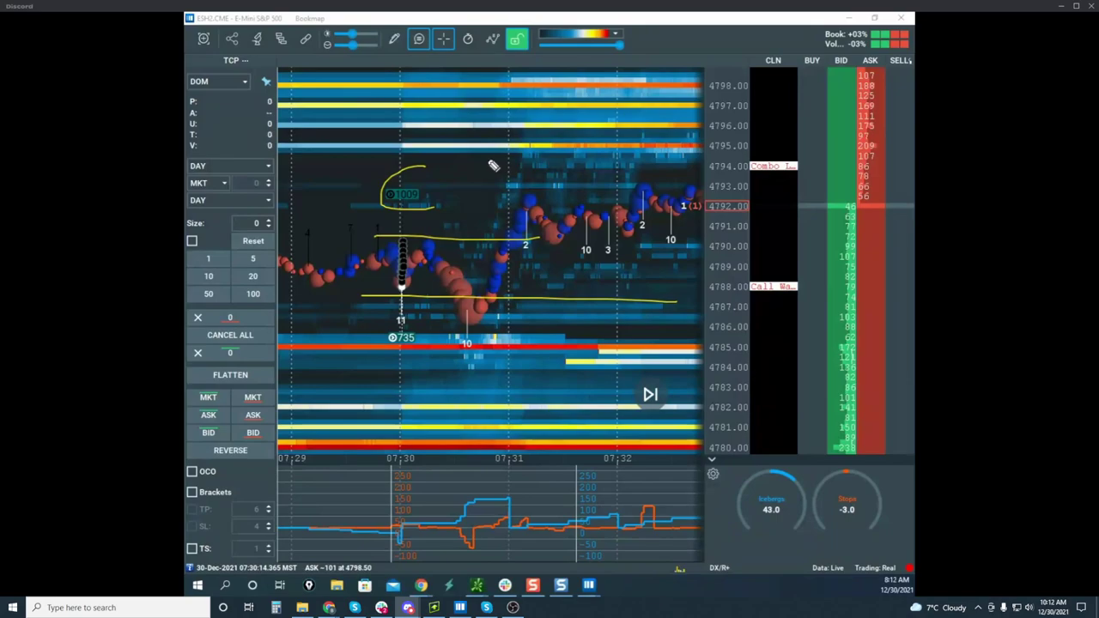
mouse_move(422, 170)
left_mouse_down()
mouse_move(383, 211)
mouse_move(448, 206)
left_mouse_up()
key("Escape")
Check the price move up to 07:34, move the S&P 500 window away and bring the E-Mini Nasdaq-100 (NQH2) heatmap to the front
scroll(522, 145, "down", 3)
left_click_drag(560, 177, 521, 180)
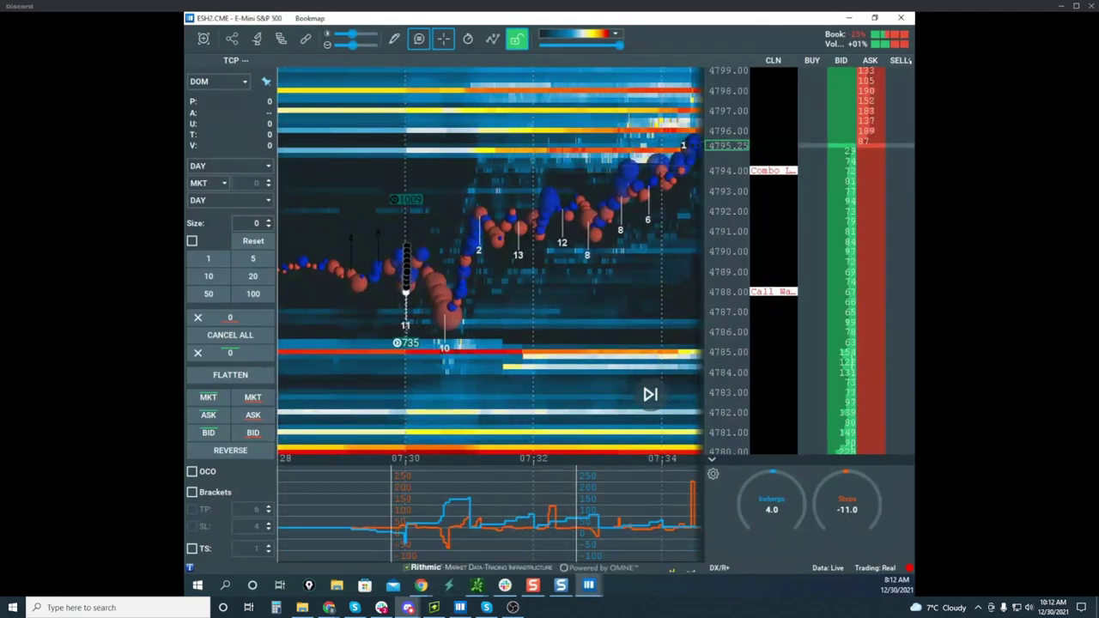
left_click_drag(186, 19, 575, 83)
left_click(768, 83)
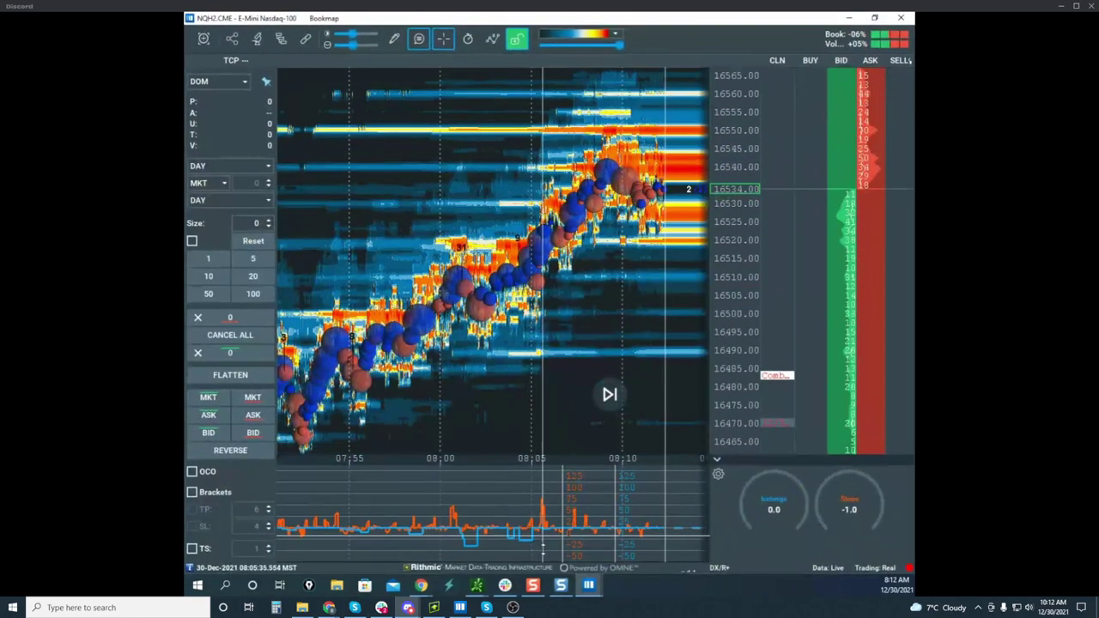
Bring up Snagit Editor at full size and open the saved capture 2021-12-27_8-05-44.png from its library
left_click(536, 587)
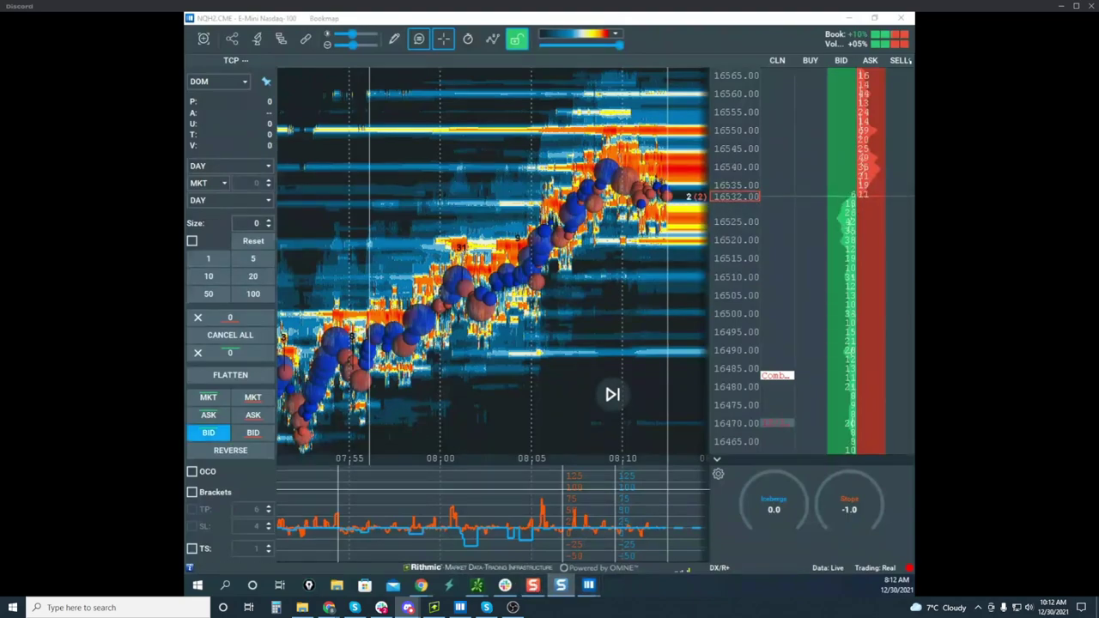
left_click_drag(103, 34, 520, 102)
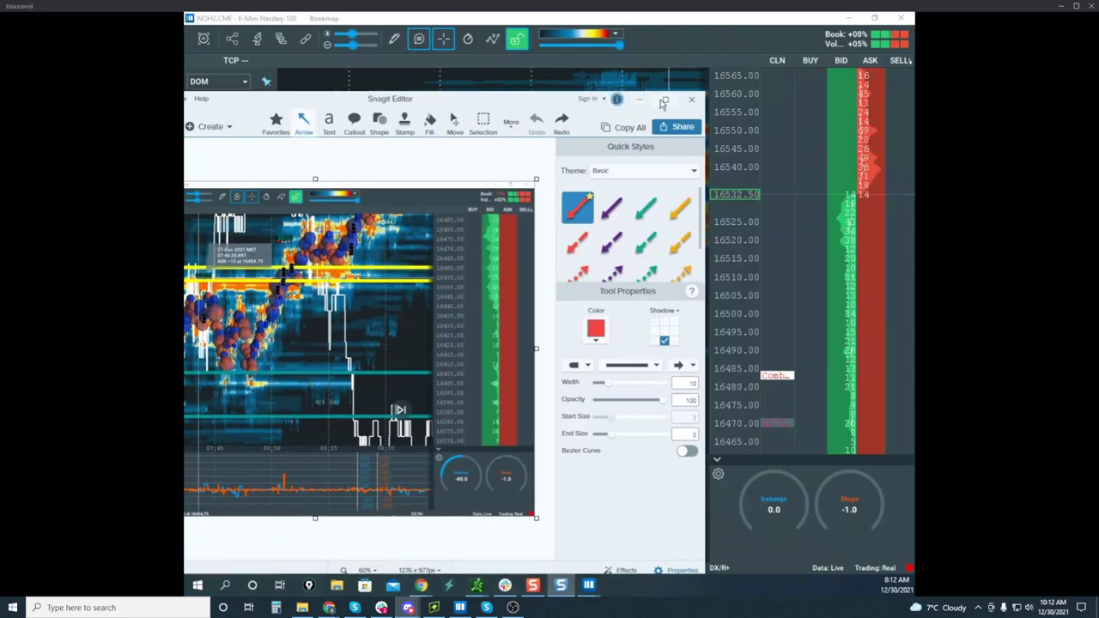
left_click(664, 101)
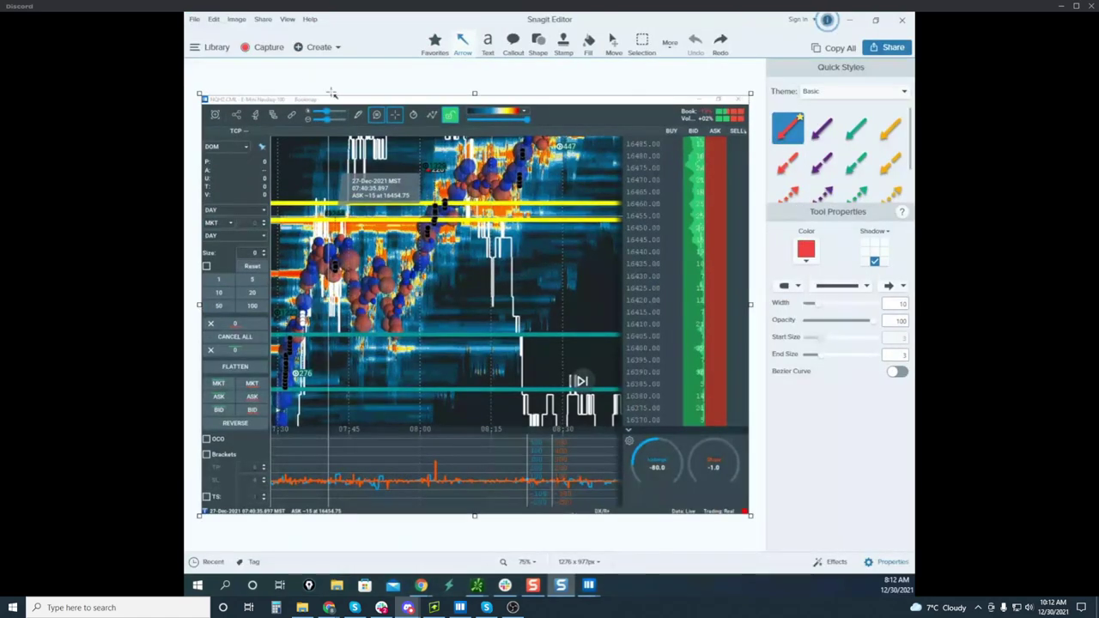
left_click(215, 47)
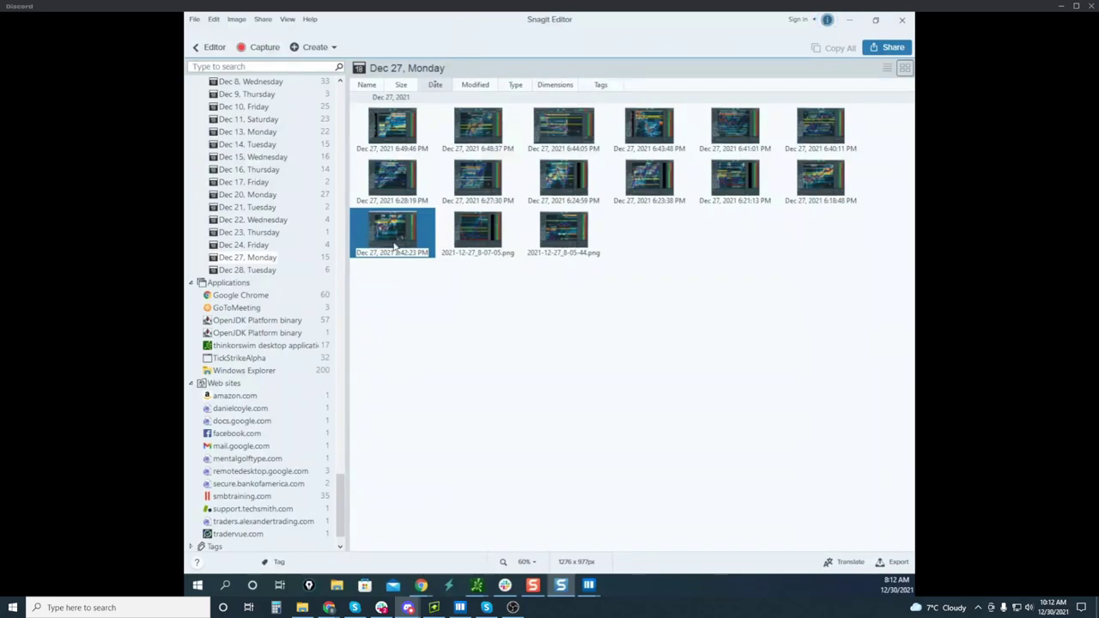
double_click(601, 249)
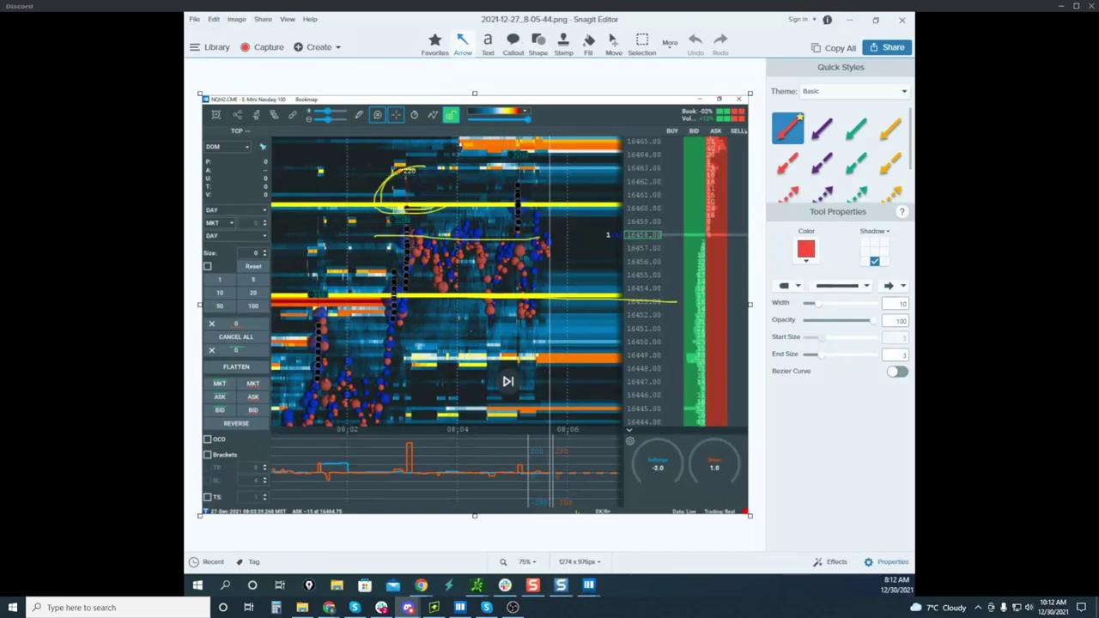
Circle the indicator just below the upper yellow line near 08:03, trace the rising marker column beneath it, and clear the marks
key("Escape")
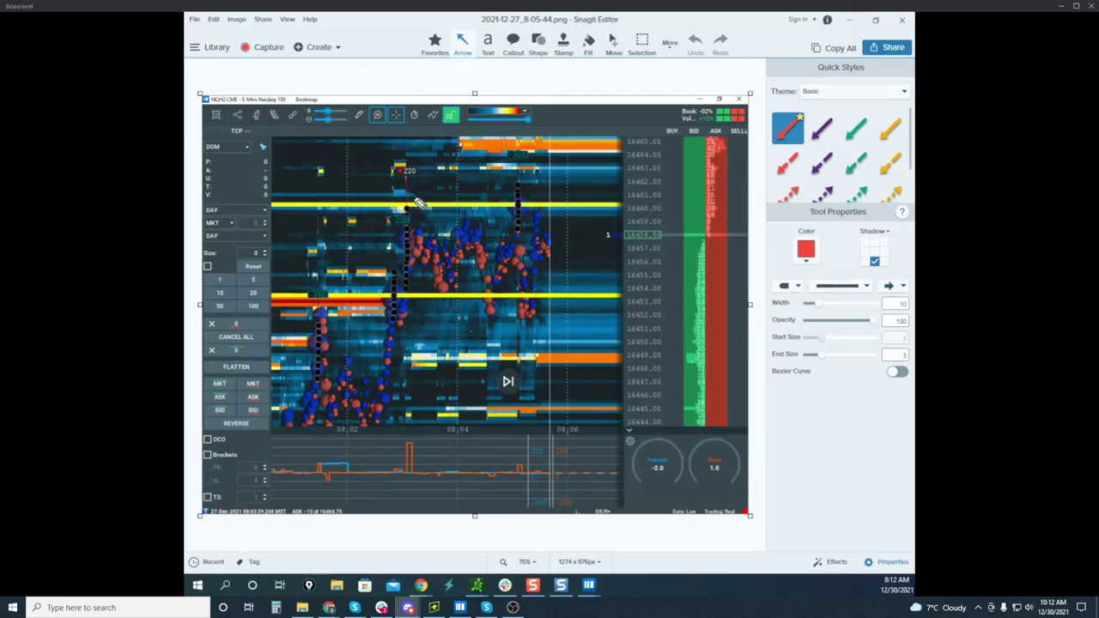
left_click_drag(418, 202, 446, 206)
mouse_move(403, 273)
left_mouse_down()
mouse_move(411, 206)
mouse_move(412, 221)
left_mouse_up()
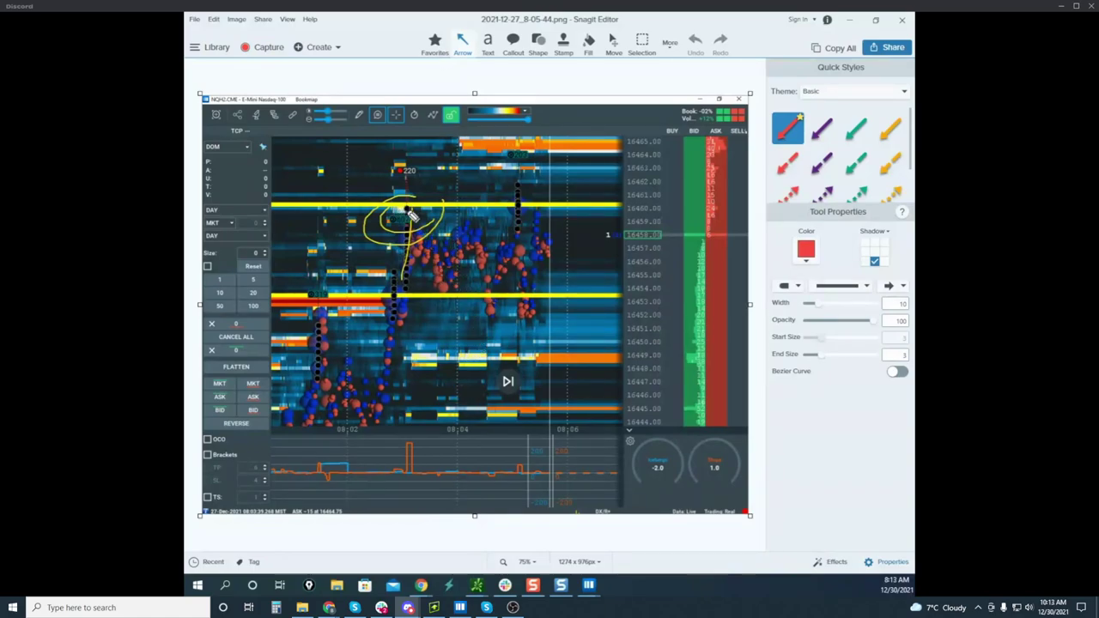
mouse_move(413, 216)
left_mouse_down()
mouse_move(405, 241)
mouse_move(433, 238)
left_mouse_up()
key("Escape")
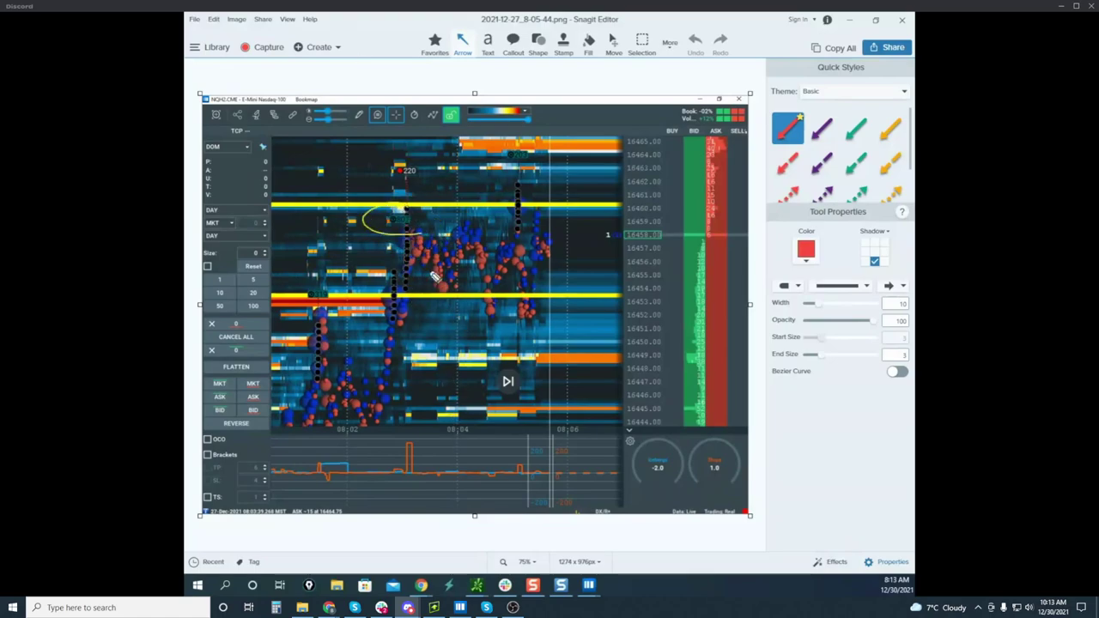
left_click_drag(403, 301, 414, 232)
key("Escape")
Put Snagit Editor away and examine the E-Mini Nasdaq-100 heatmap around the white marker column and 272 indicator near 07:50
left_click_drag(751, 30, 427, 183)
left_click(329, 160)
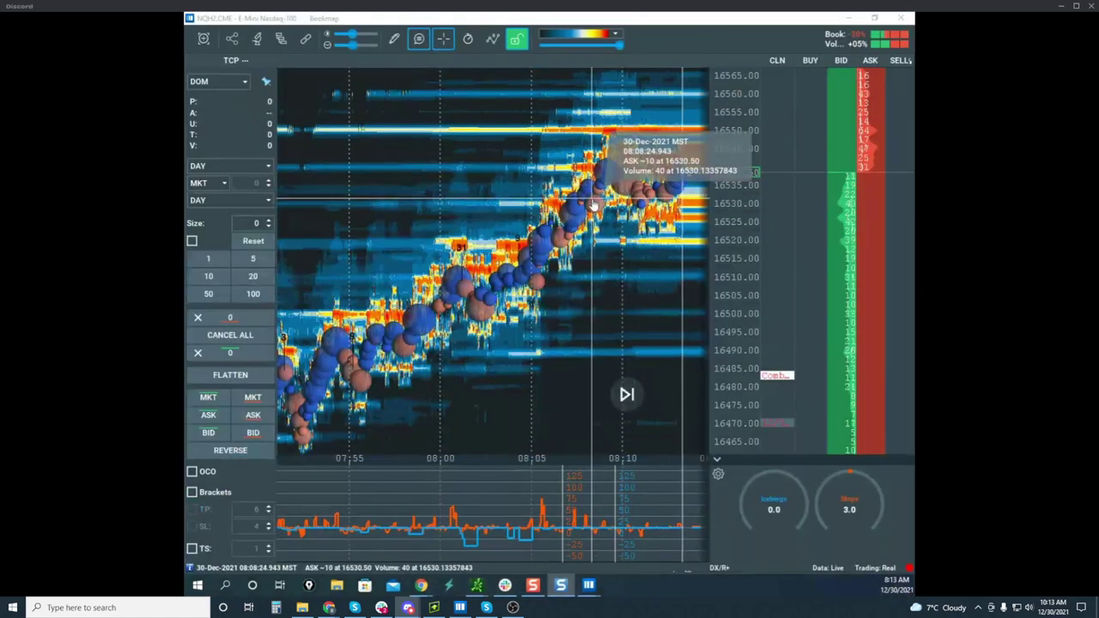
left_click_drag(623, 238, 549, 250)
scroll(562, 241, "down", 2)
scroll(644, 232, "down", 3)
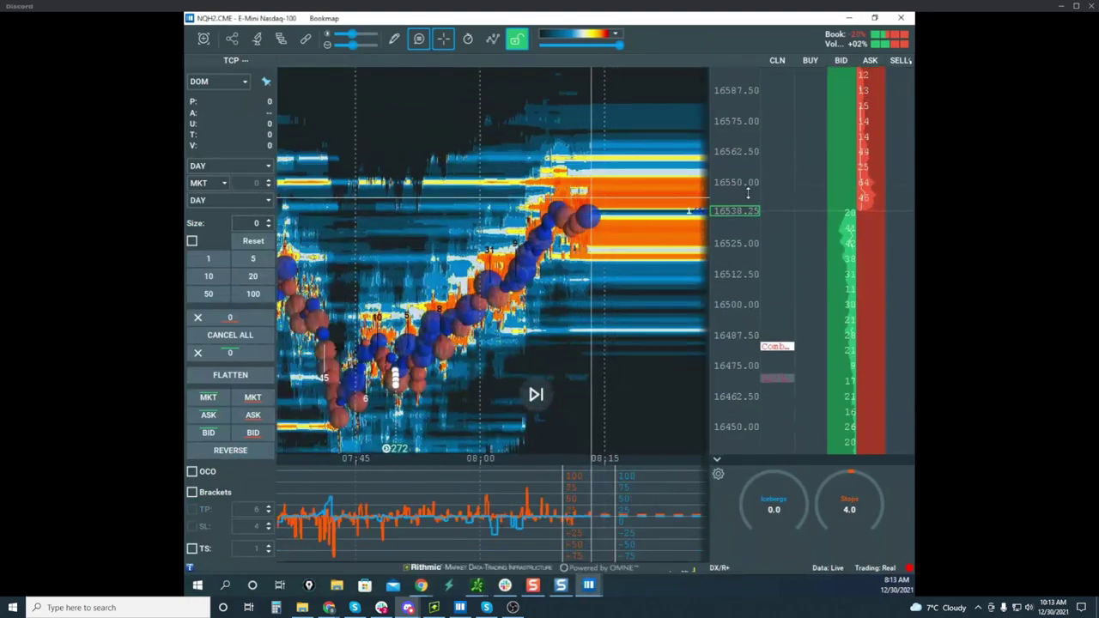
scroll(605, 266, "down", 2)
scroll(594, 277, "up", 4)
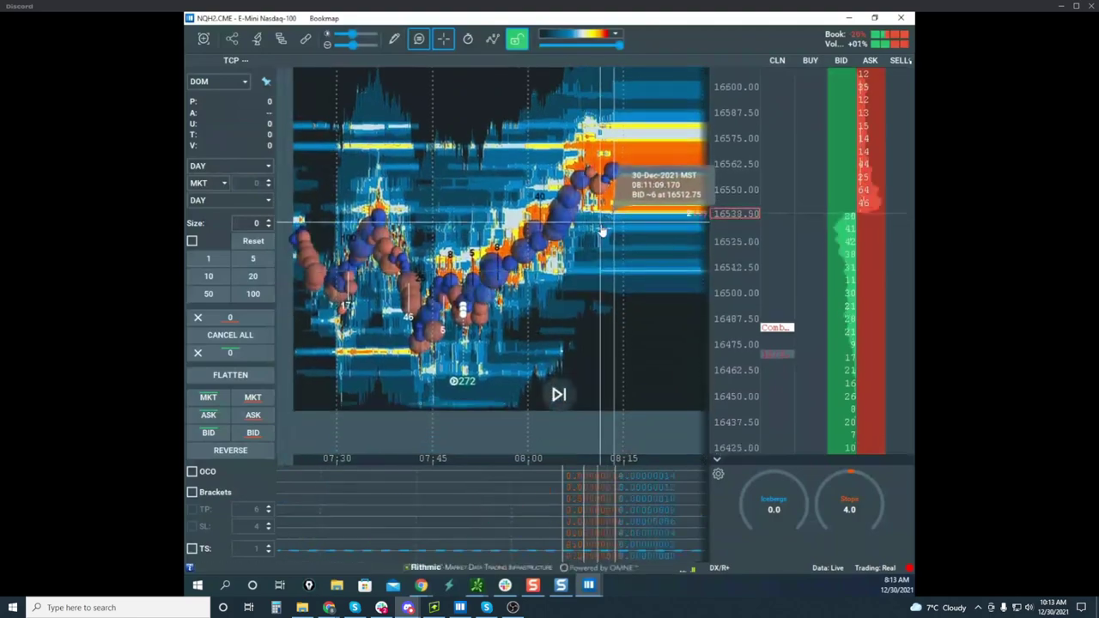
scroll(726, 215, "up", 3)
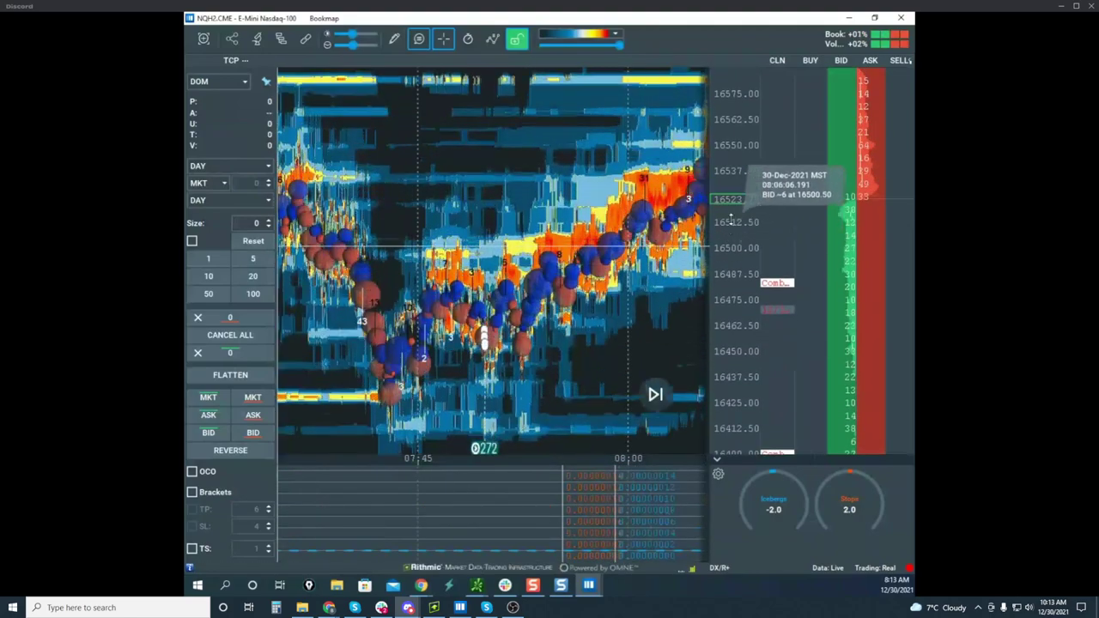
scroll(496, 328, "up", 3)
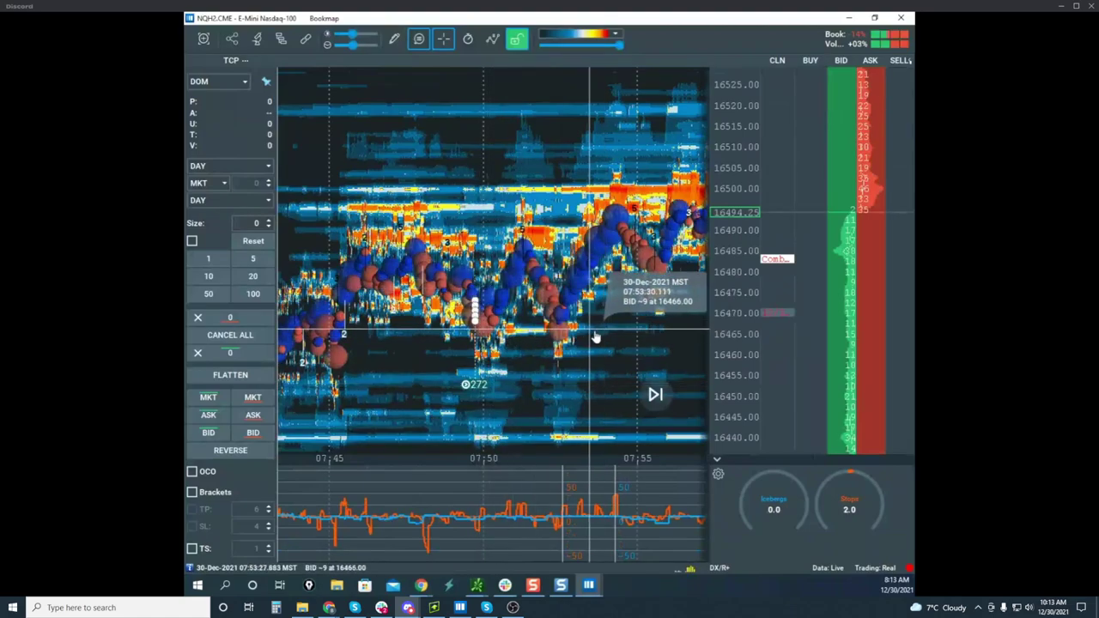
scroll(610, 339, "down", 3)
scroll(717, 268, "up", 3)
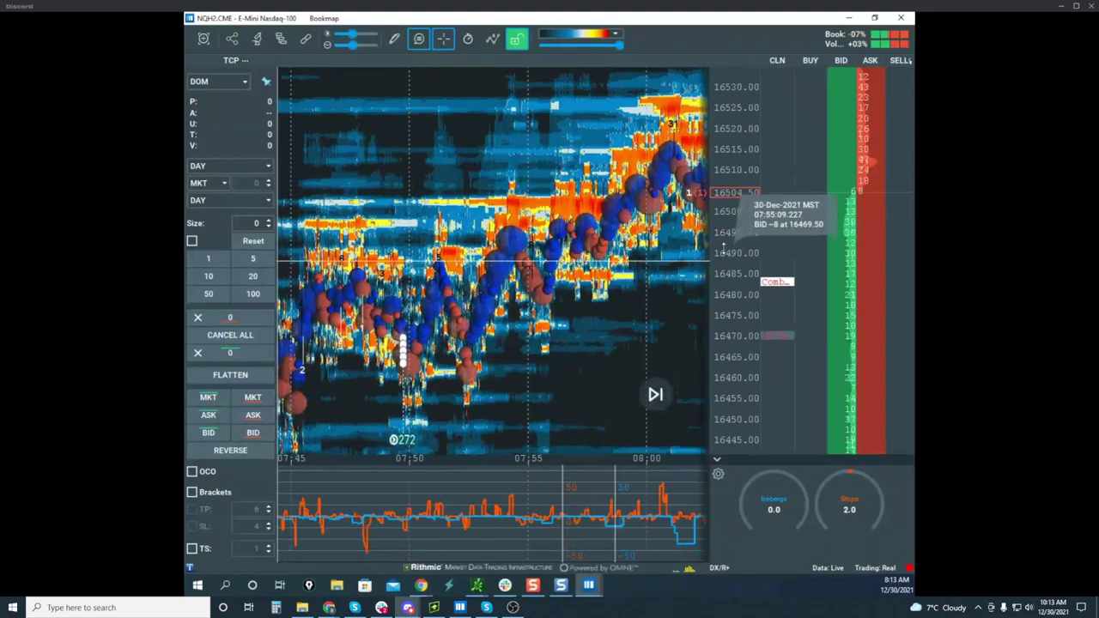
Mark the range boundaries of the 07:50 marker column, the area below it in the lower graph and a rising path, clearing all marks
key("ctrl+shift+3")
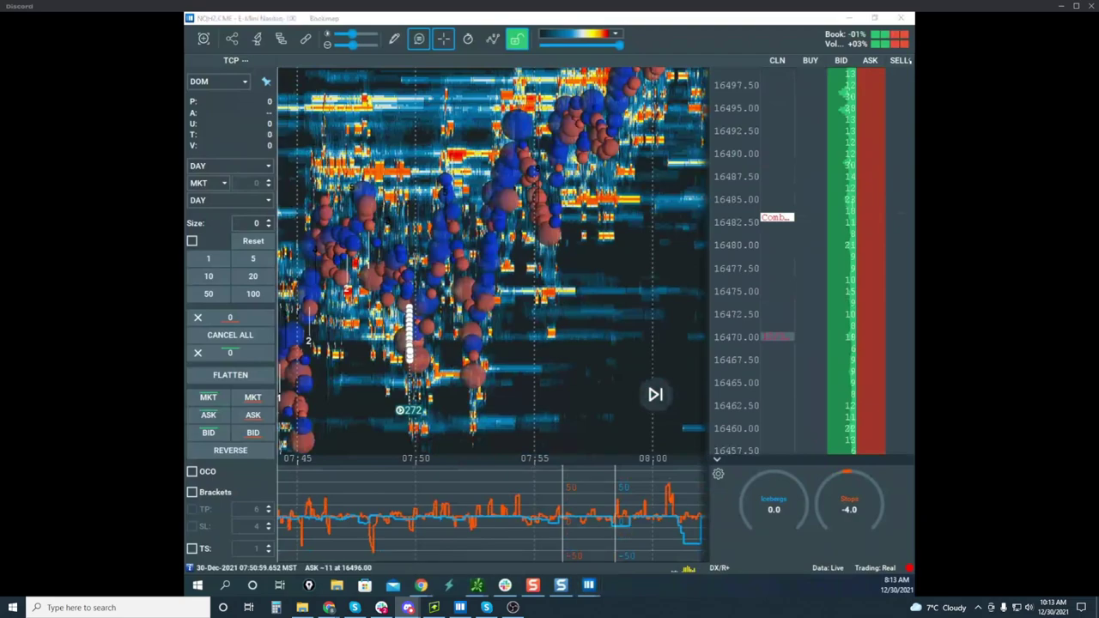
left_click_drag(390, 302, 498, 301)
left_click_drag(379, 362, 620, 362)
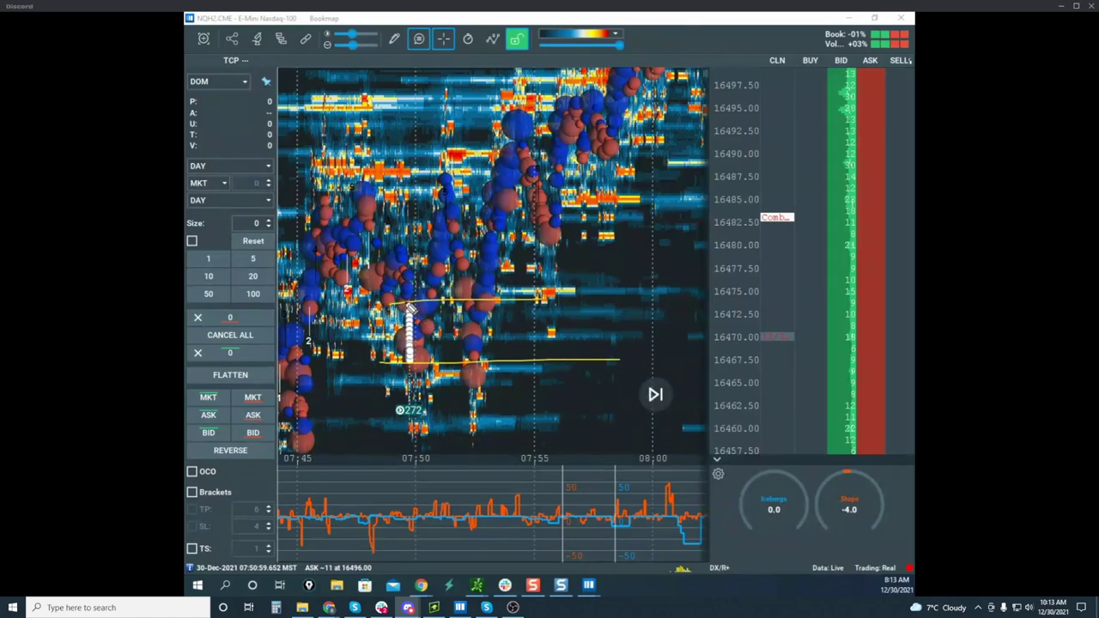
left_click_drag(409, 306, 588, 309)
left_click_drag(391, 368, 635, 364)
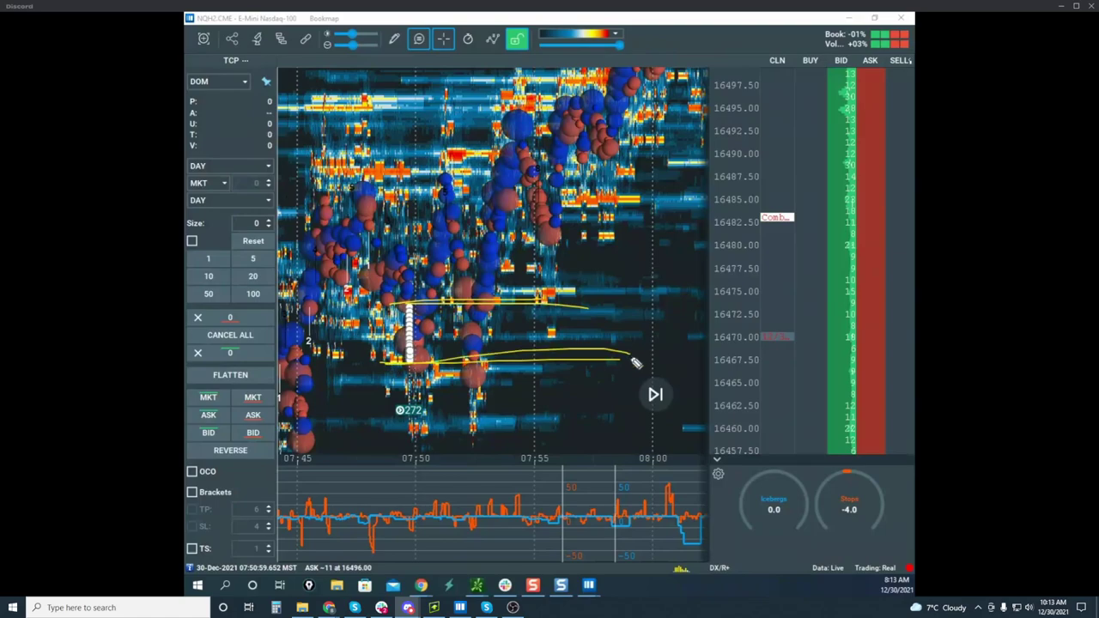
left_click_drag(556, 467, 355, 519)
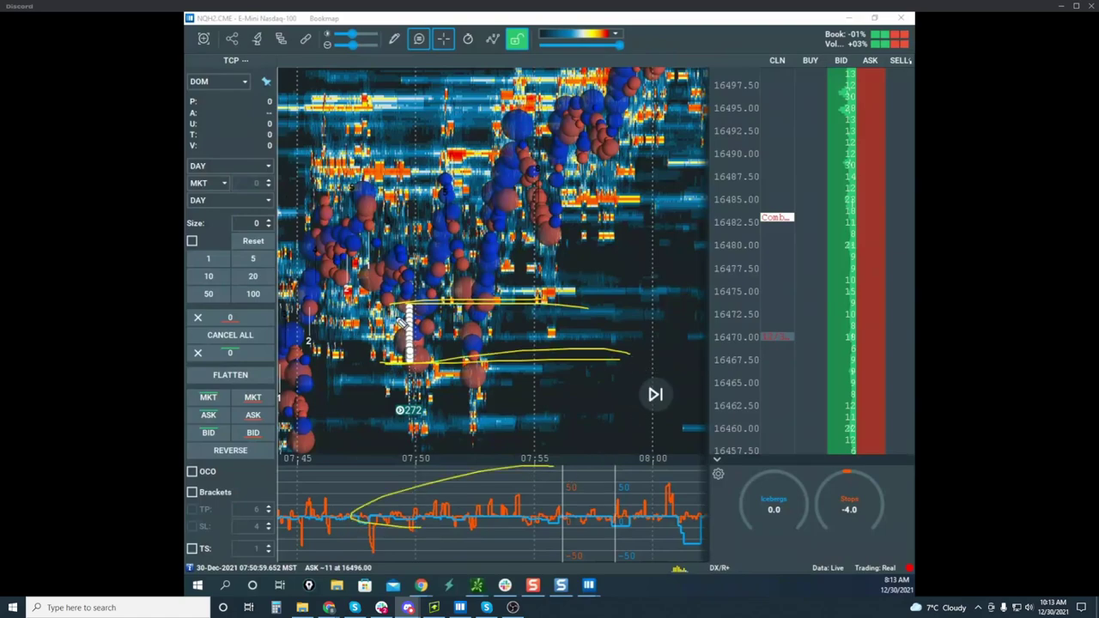
mouse_move(418, 301)
left_mouse_down()
mouse_move(447, 170)
mouse_move(476, 291)
mouse_move(541, 129)
mouse_move(675, 22)
left_mouse_up()
key("Escape")
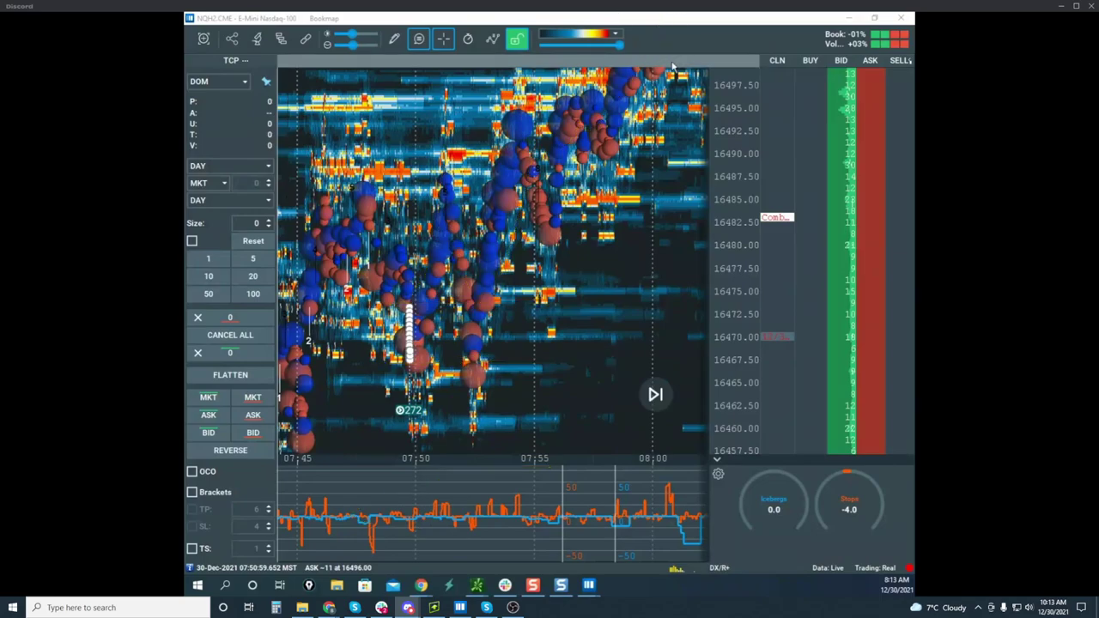
Move the Nasdaq-100 and S&P 500 windows away and bring the soybean futures (ZSH2) heatmap to the front
scroll(676, 82, "down", 3)
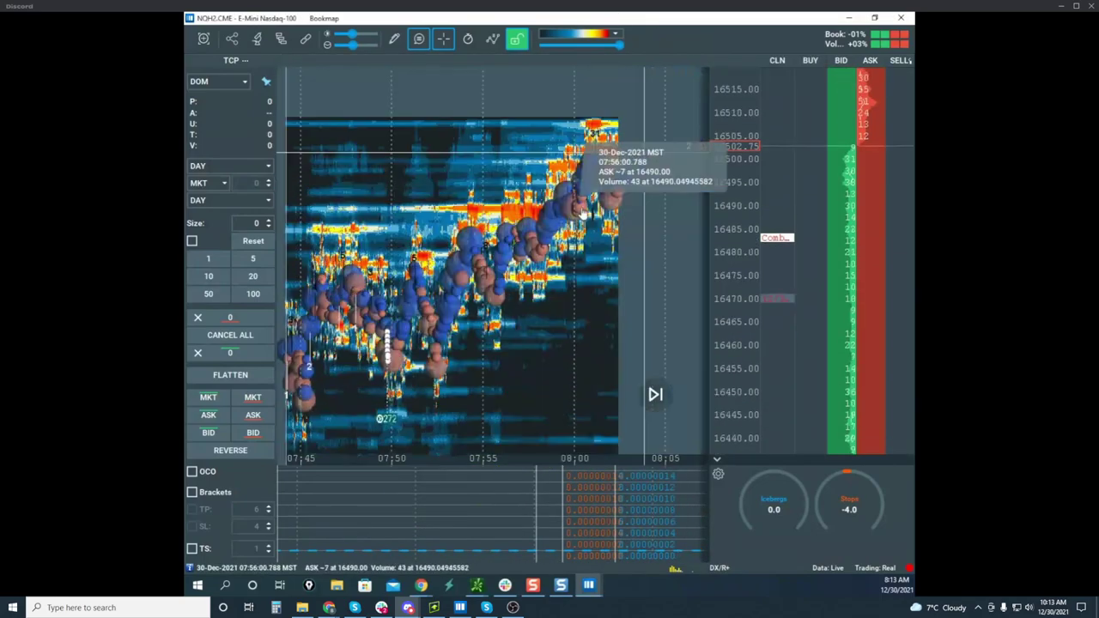
left_click_drag(708, 21, 257, 592)
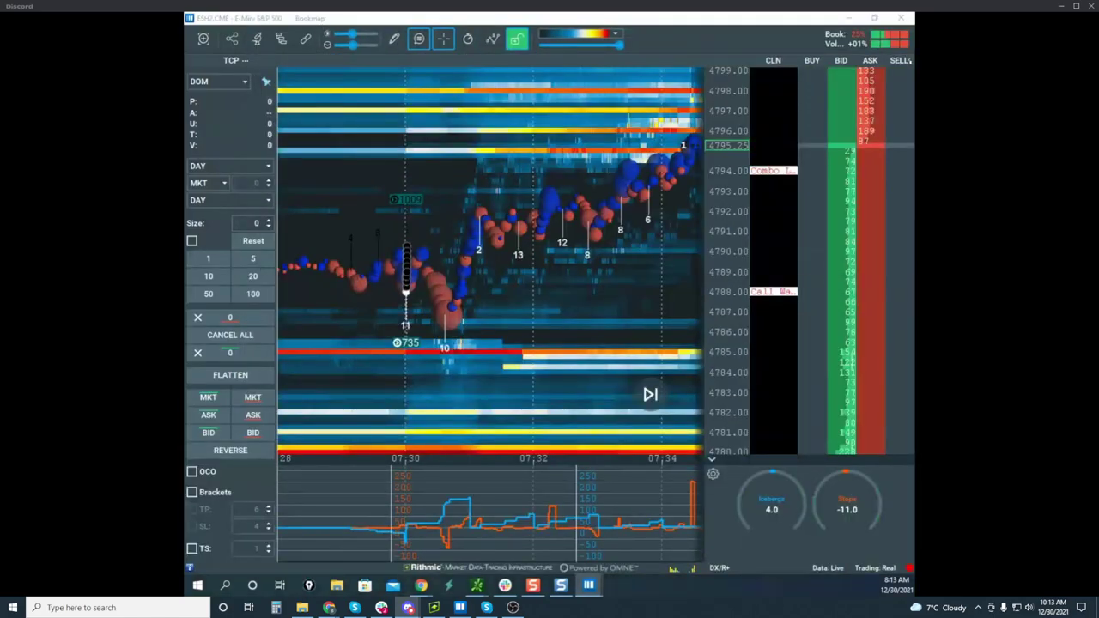
left_click_drag(480, 592, 664, 147)
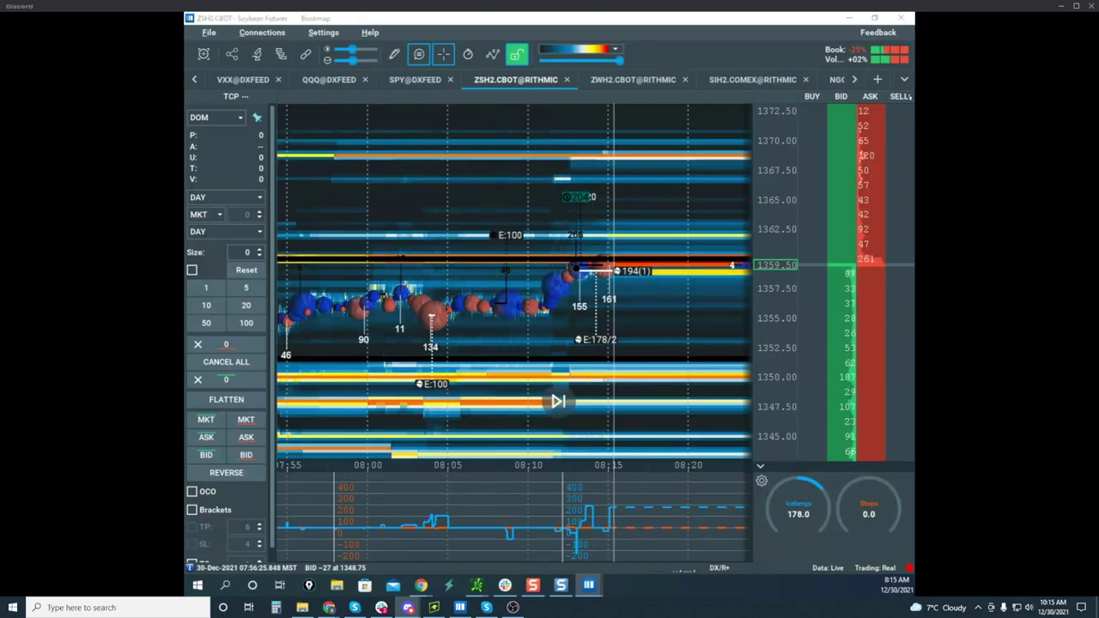
Examine the soybean futures heatmap around the 08:15 iceberg indicators, from close price levels out to the wider range since 07:00
scroll(784, 227, "up", 5)
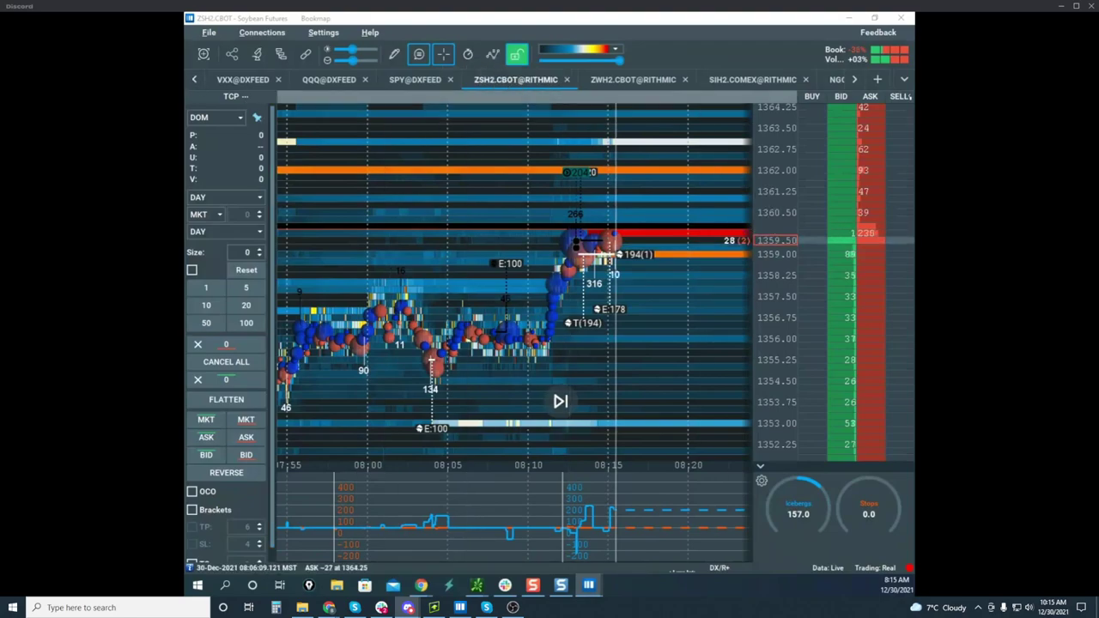
mouse_move(774, 169)
left_mouse_down()
mouse_move(773, 191)
mouse_move(774, 177)
left_mouse_up()
scroll(635, 237, "down", 2)
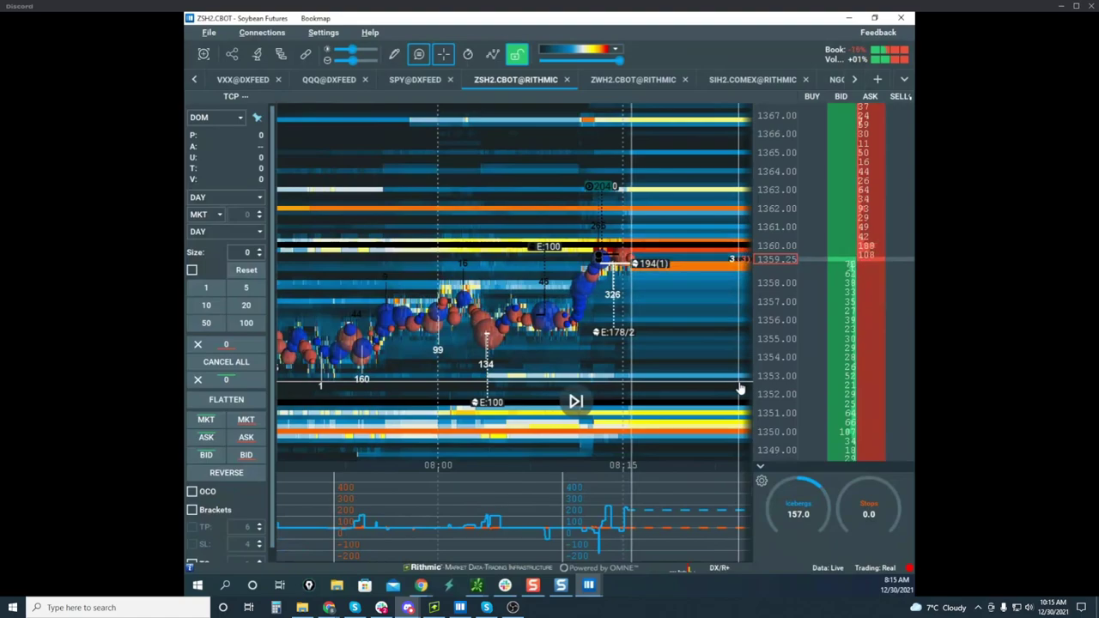
scroll(764, 255, "down", 3)
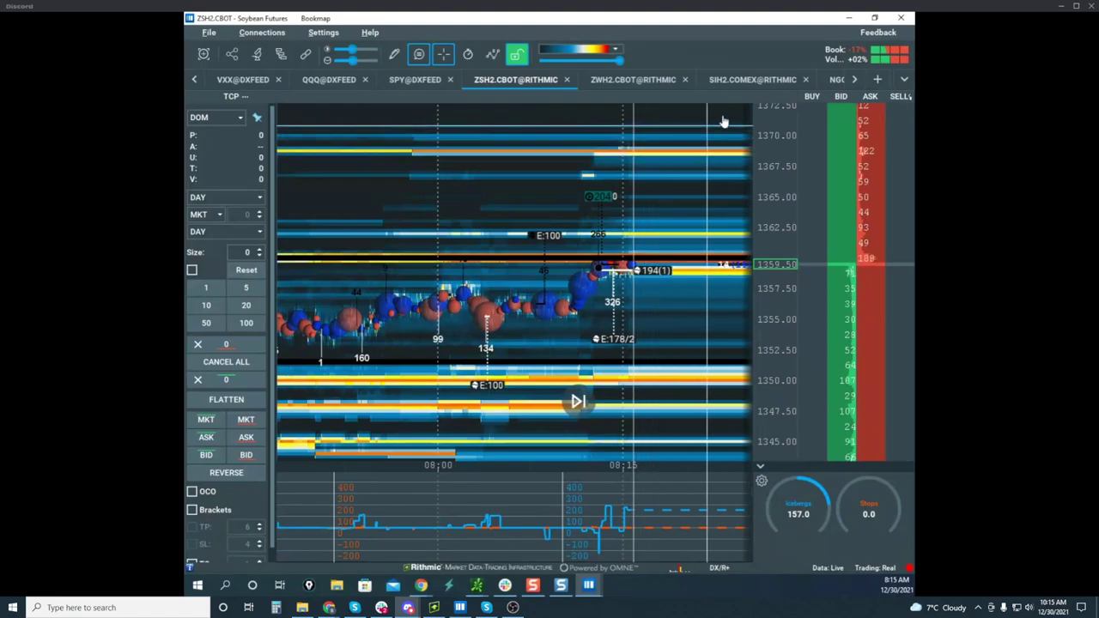
scroll(654, 154, "down", 3)
scroll(654, 155, "down", 3)
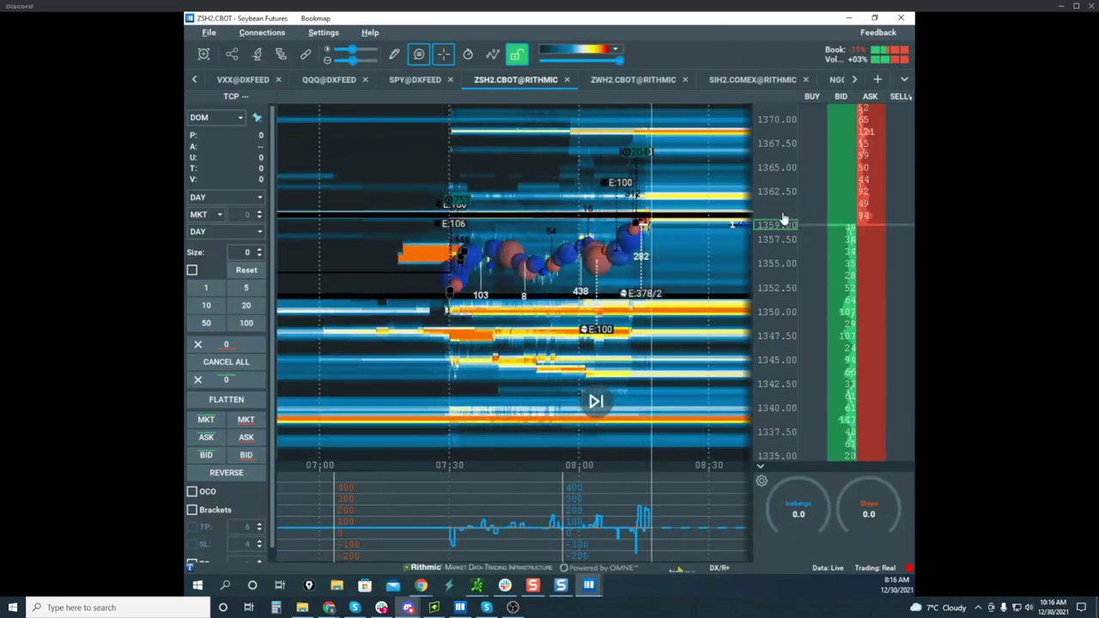
scroll(783, 223, "down", 2)
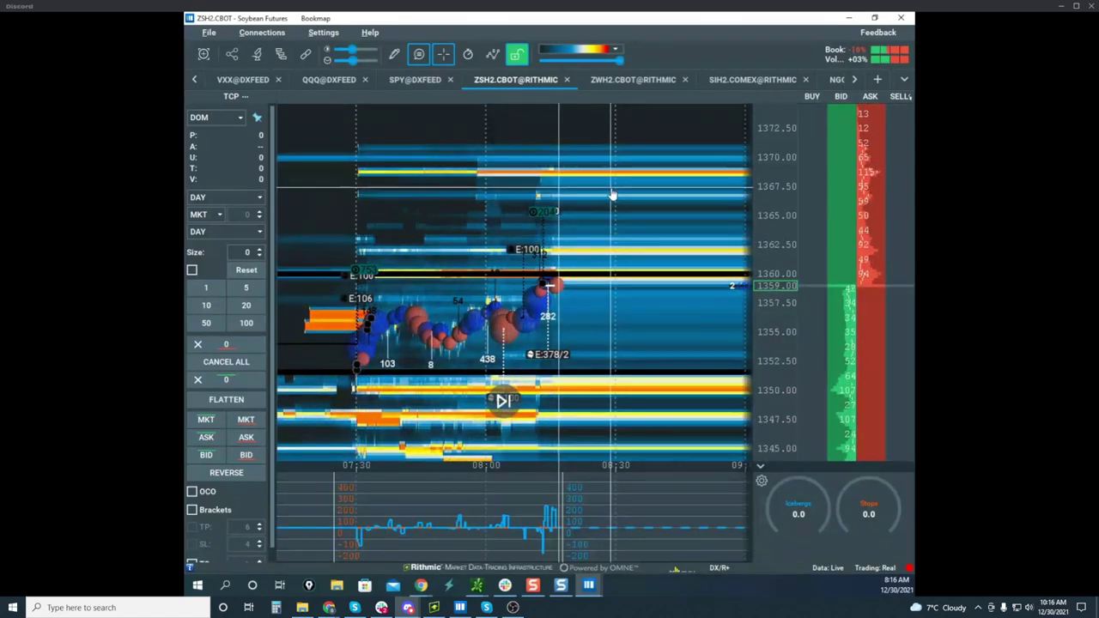
mouse_move(503, 190)
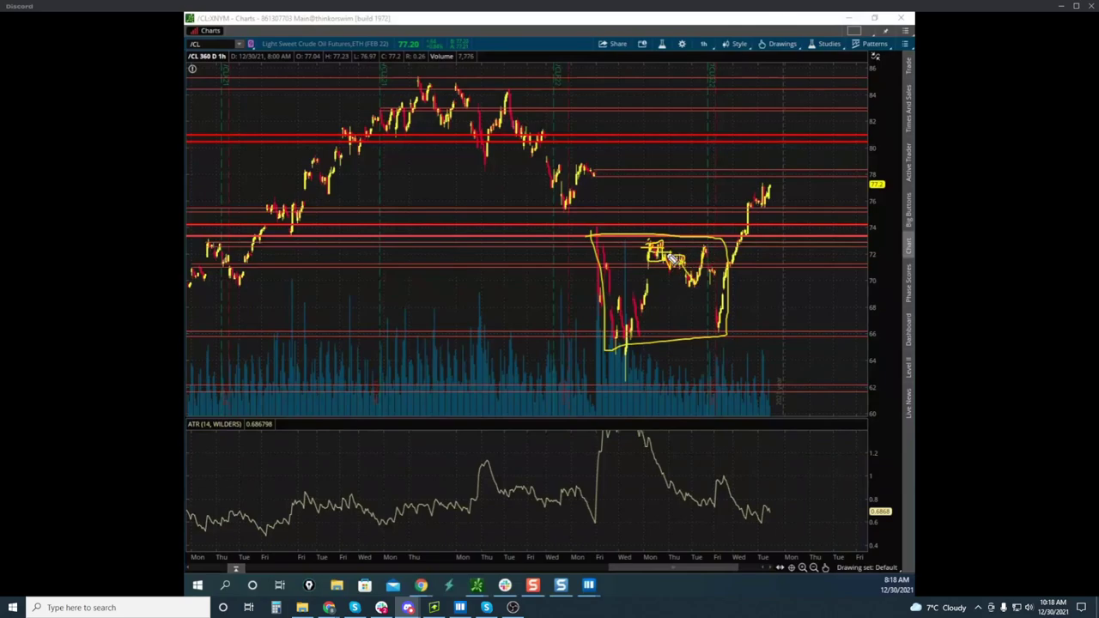
On the crude oil chart, trace the rise out of the boxed 66–74 range, circle the range, and clear the marks
mouse_move(715, 270)
left_mouse_down()
mouse_move(719, 333)
mouse_move(731, 269)
left_mouse_up()
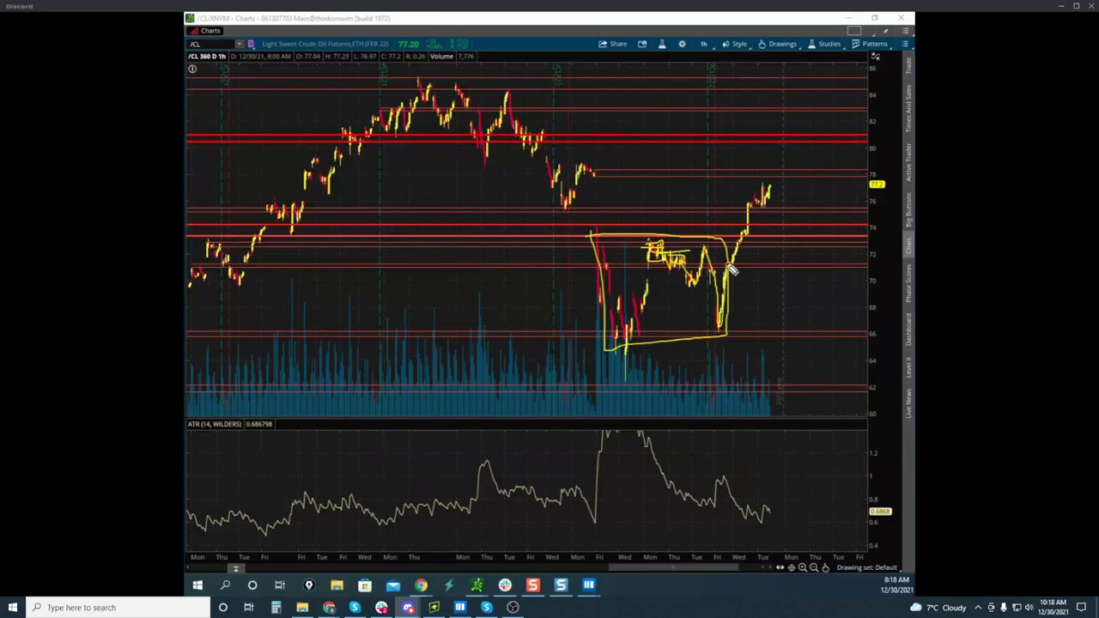
mouse_move(691, 237)
left_mouse_down()
mouse_move(659, 357)
mouse_move(739, 253)
mouse_move(700, 235)
left_mouse_up()
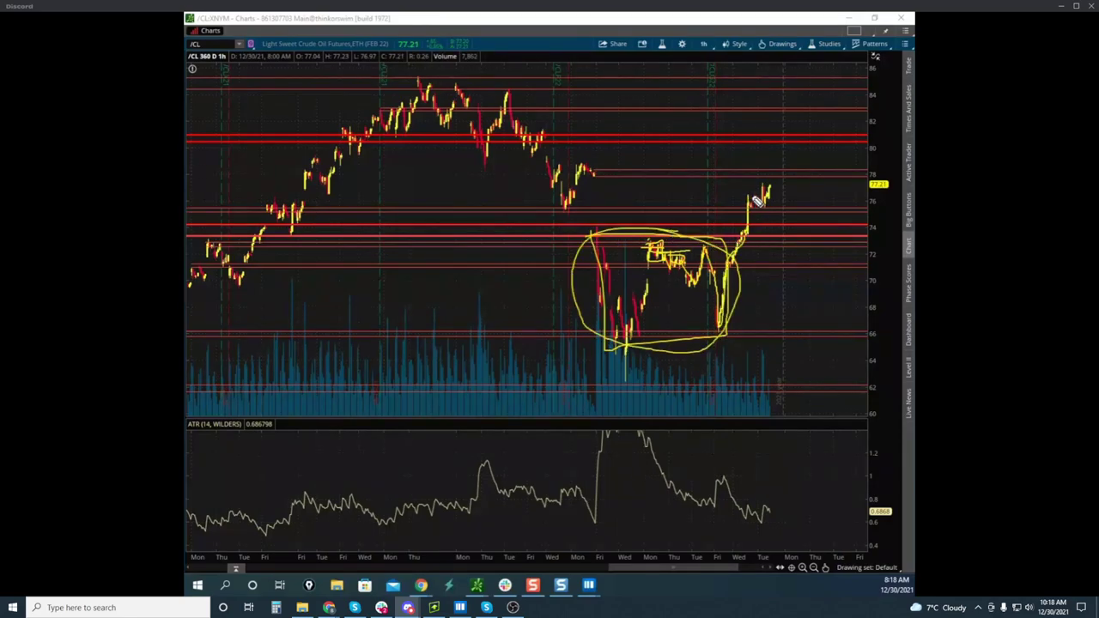
key("e")
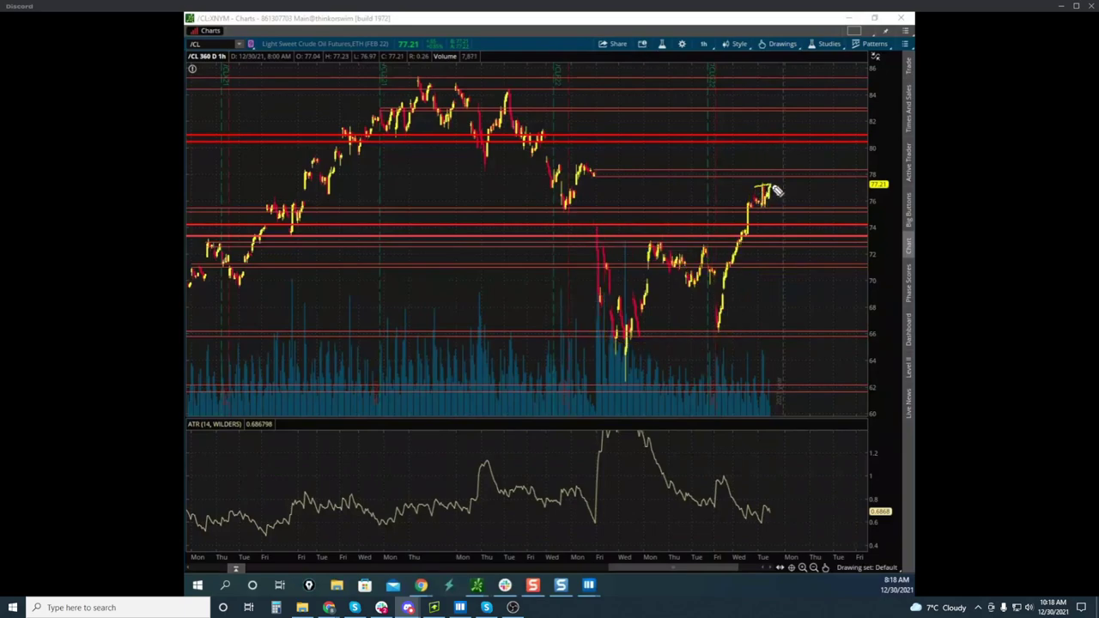
Draw a path from the latest crude oil consolidation up to the 78 level, trace the gap down from 78, and clear the marks
mouse_move(776, 191)
left_mouse_down()
mouse_move(765, 214)
mouse_move(773, 172)
left_mouse_up()
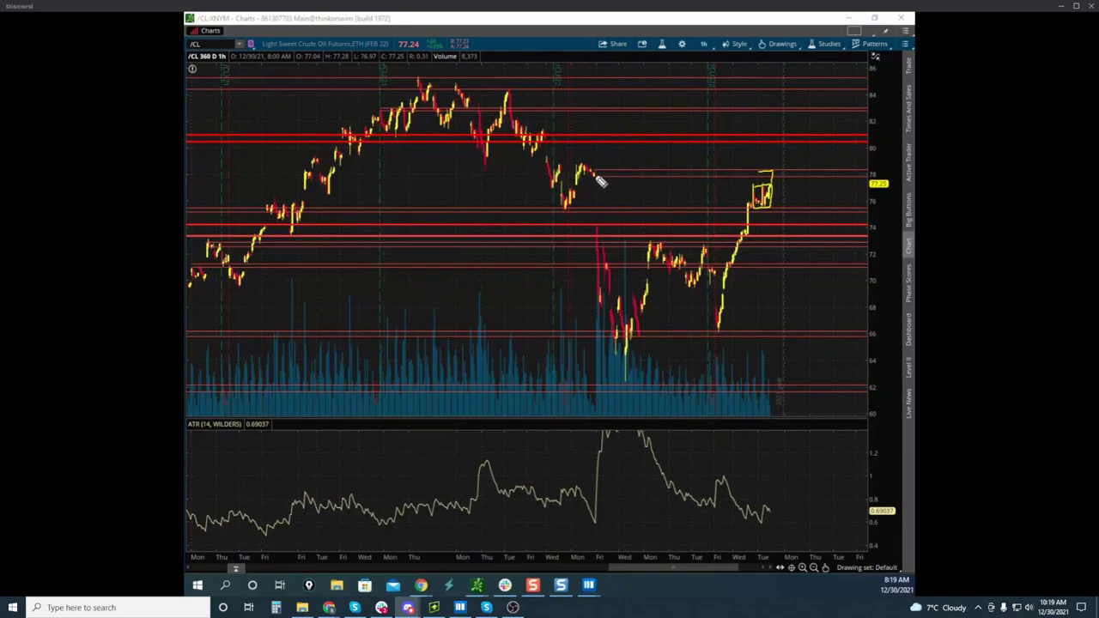
left_click_drag(595, 173, 594, 289)
key("e")
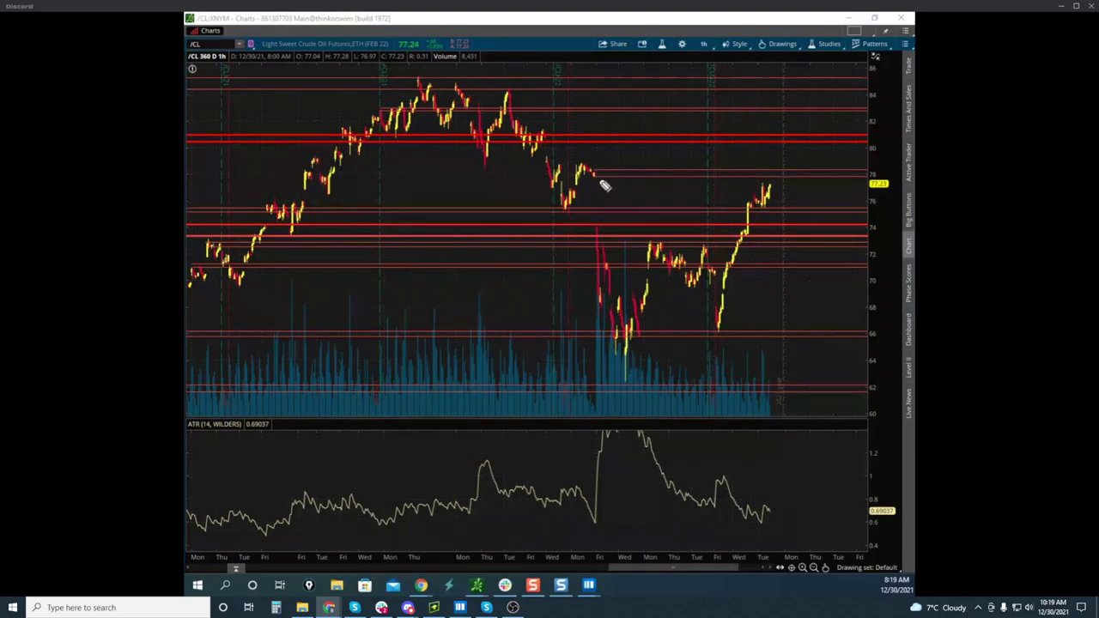
Trace the gap drop from about 78 down to about 68, mark the gap's upper edge, and clear the marks
left_click_drag(595, 174, 603, 314)
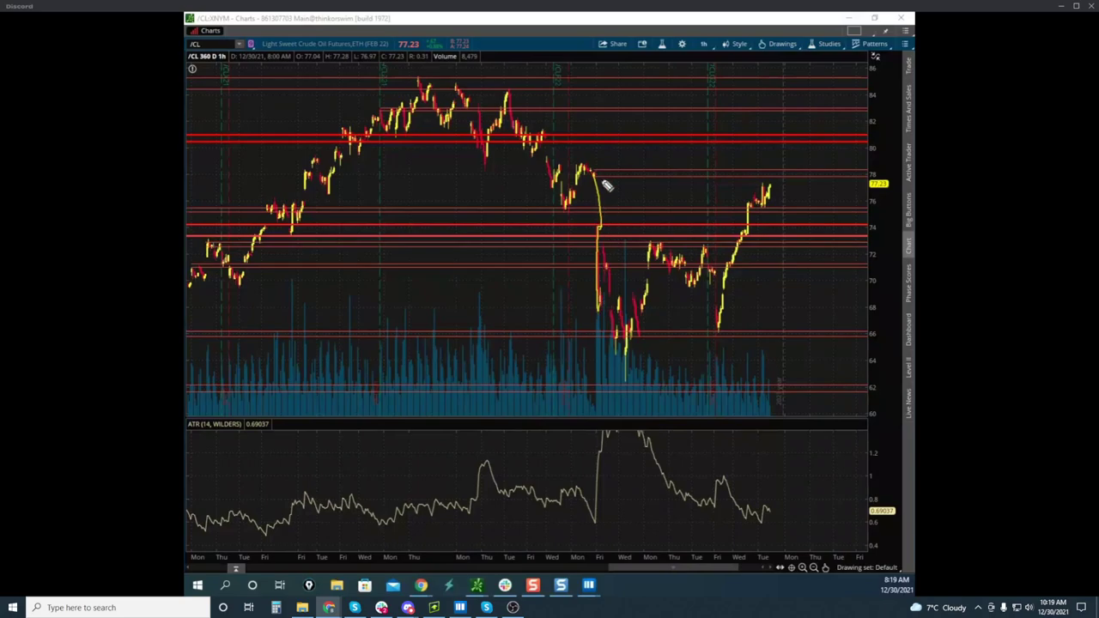
left_click_drag(597, 181, 608, 177)
key("e")
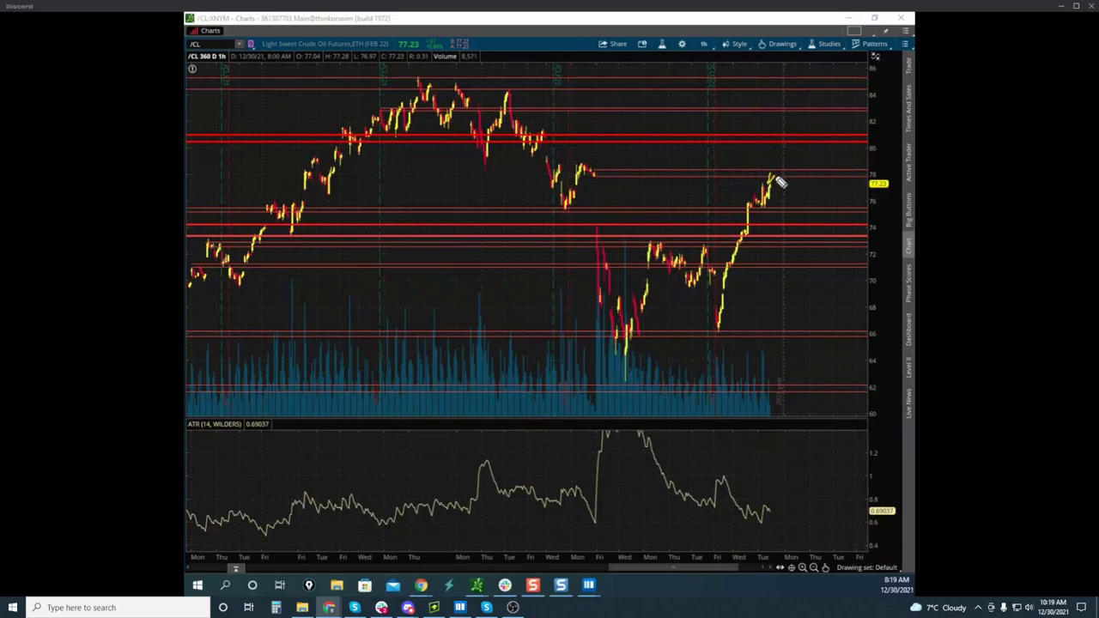
Draw possible paths from the latest price, box the 80–86 range with inner levels and a zigzag, and clear the marks
mouse_move(779, 180)
left_mouse_down()
mouse_move(790, 226)
mouse_move(775, 185)
mouse_move(792, 130)
left_mouse_up()
mouse_move(356, 80)
left_mouse_down()
mouse_move(534, 89)
mouse_move(550, 147)
mouse_move(385, 157)
mouse_move(343, 76)
left_mouse_up()
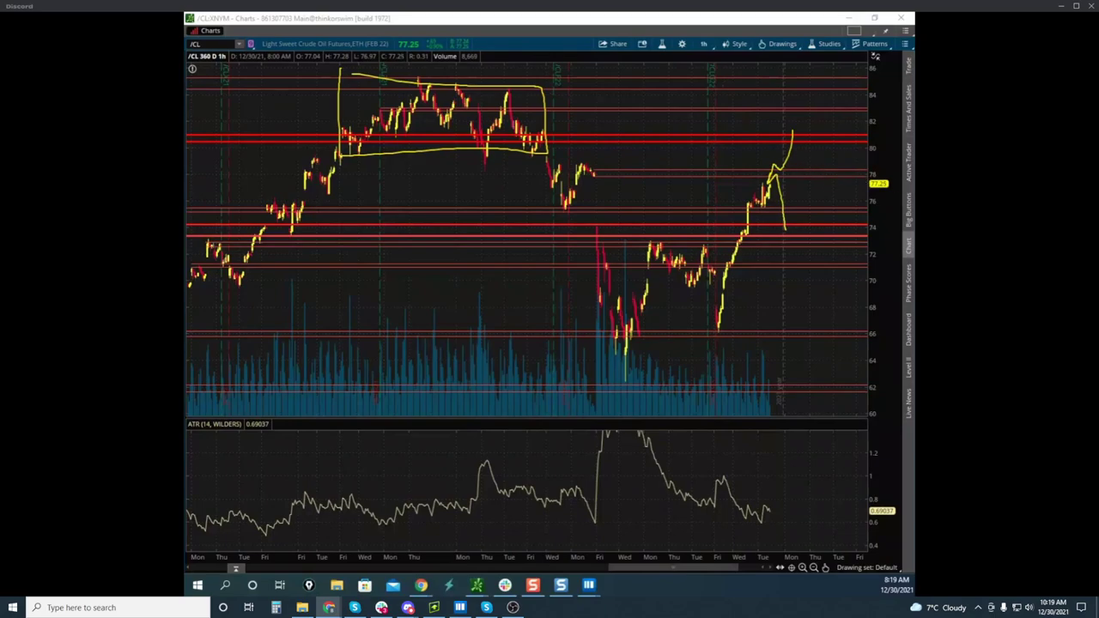
left_click_drag(345, 150, 562, 152)
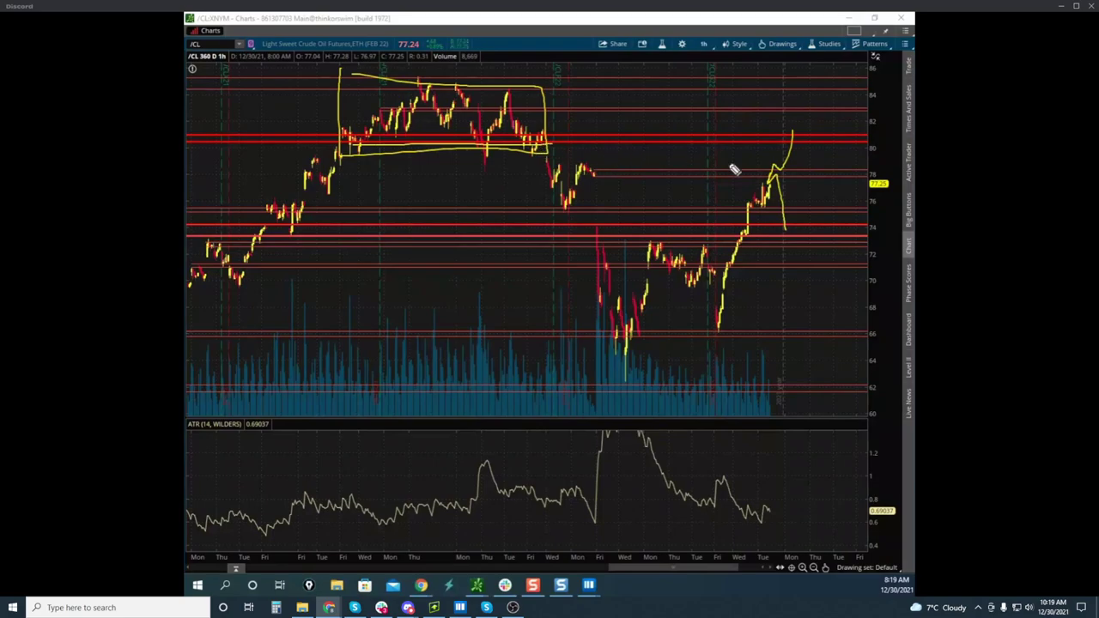
left_click_drag(340, 114, 543, 114)
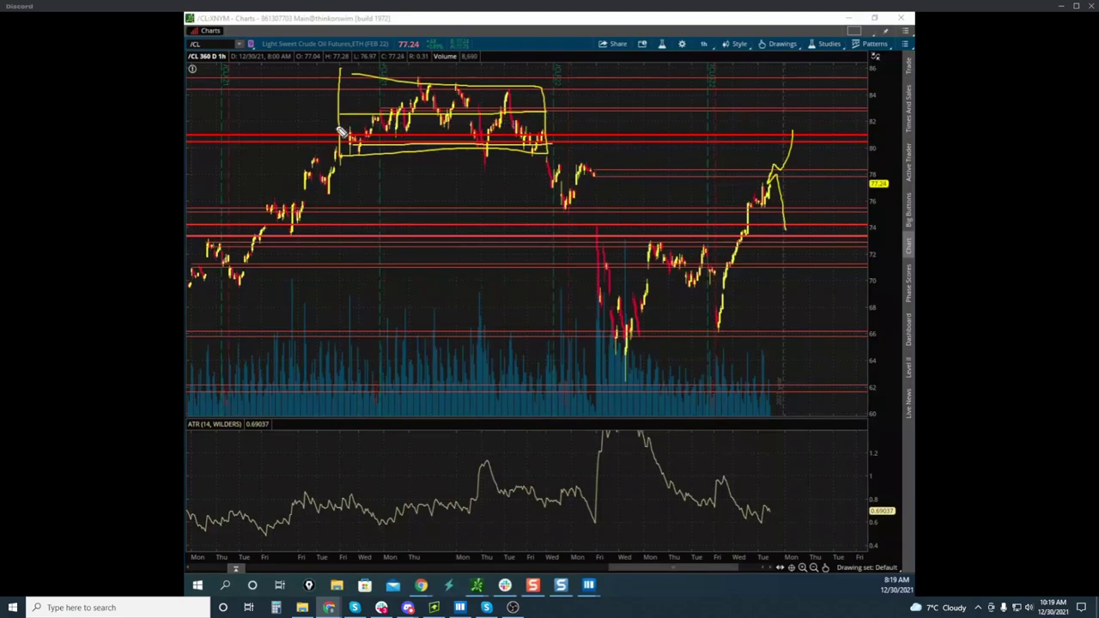
left_click_drag(340, 128, 541, 127)
mouse_move(371, 139)
left_mouse_down()
mouse_move(399, 159)
mouse_move(433, 154)
mouse_move(473, 90)
mouse_move(527, 120)
left_mouse_up()
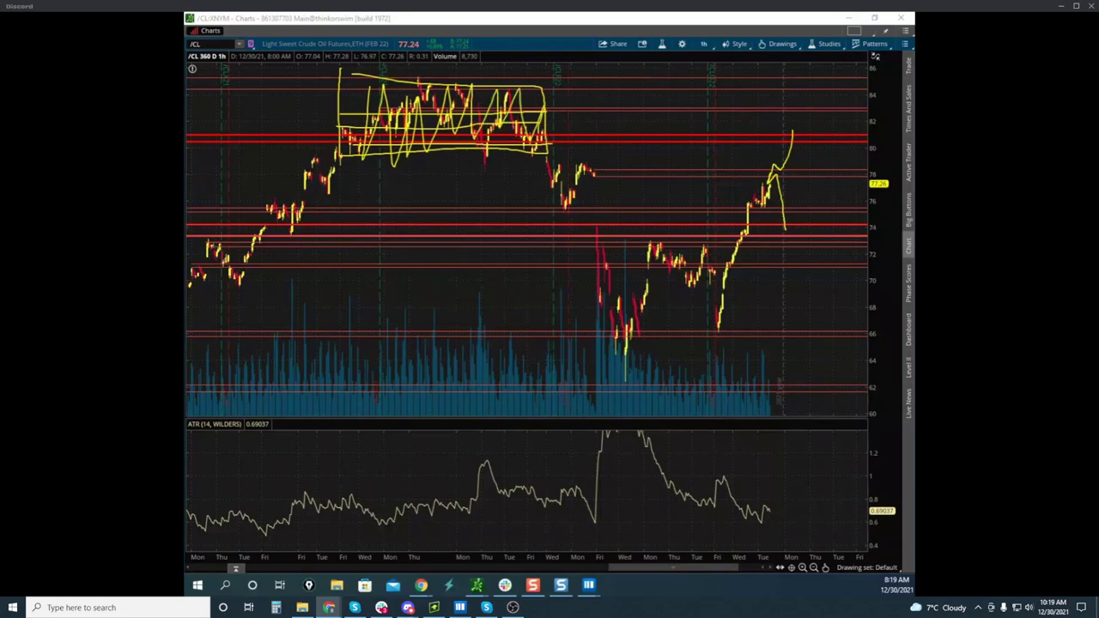
key("Delete")
Box the 80–85 range with two middle levels, draw reversal and breakout paths from the latest price, and remove the drawings
mouse_move(343, 94)
left_mouse_down()
mouse_move(535, 86)
mouse_move(537, 146)
mouse_move(344, 147)
mouse_move(333, 117)
mouse_move(558, 117)
left_mouse_up()
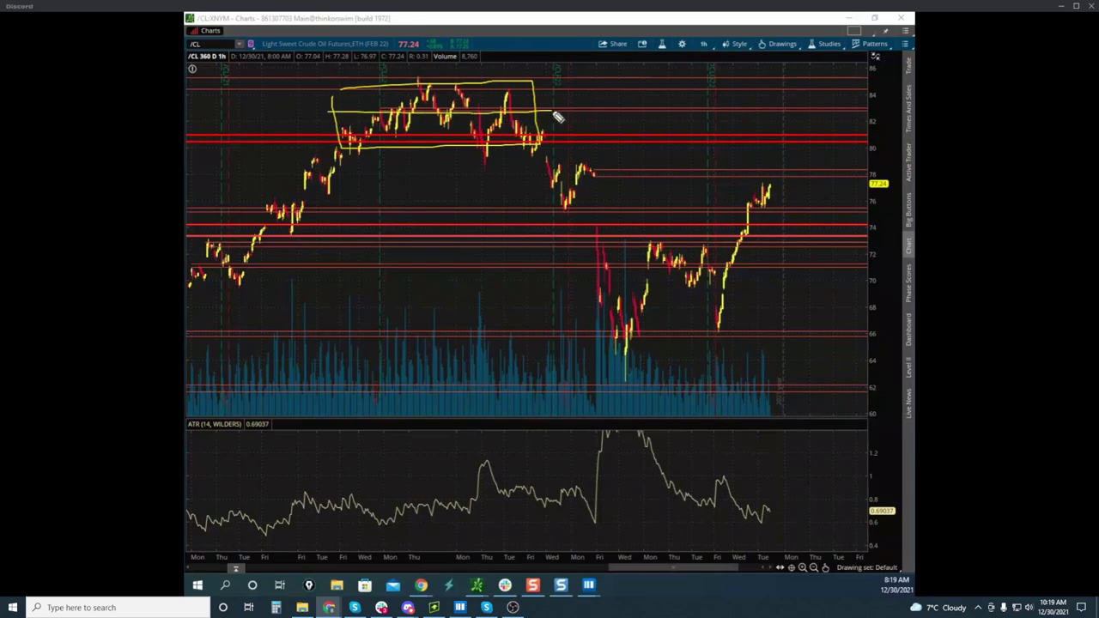
left_click_drag(346, 124, 542, 120)
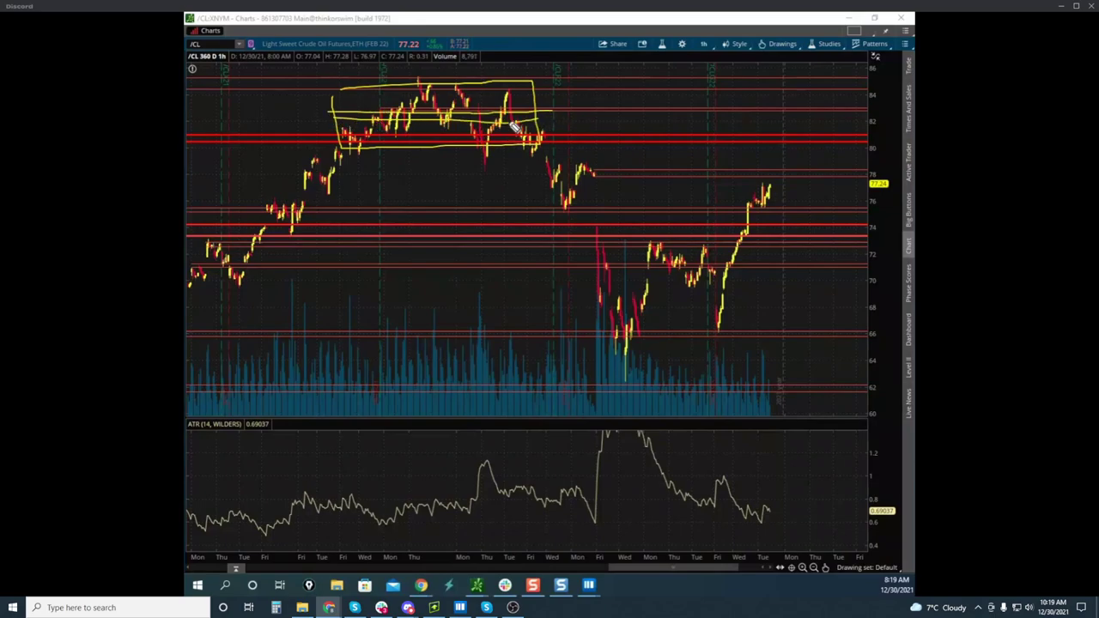
mouse_move(766, 188)
left_mouse_down()
mouse_move(784, 145)
mouse_move(797, 247)
left_mouse_up()
mouse_move(772, 182)
left_mouse_down()
mouse_move(785, 115)
mouse_move(839, 278)
left_mouse_up()
mouse_move(784, 115)
left_mouse_down()
mouse_move(788, 58)
mouse_move(804, 39)
left_mouse_up()
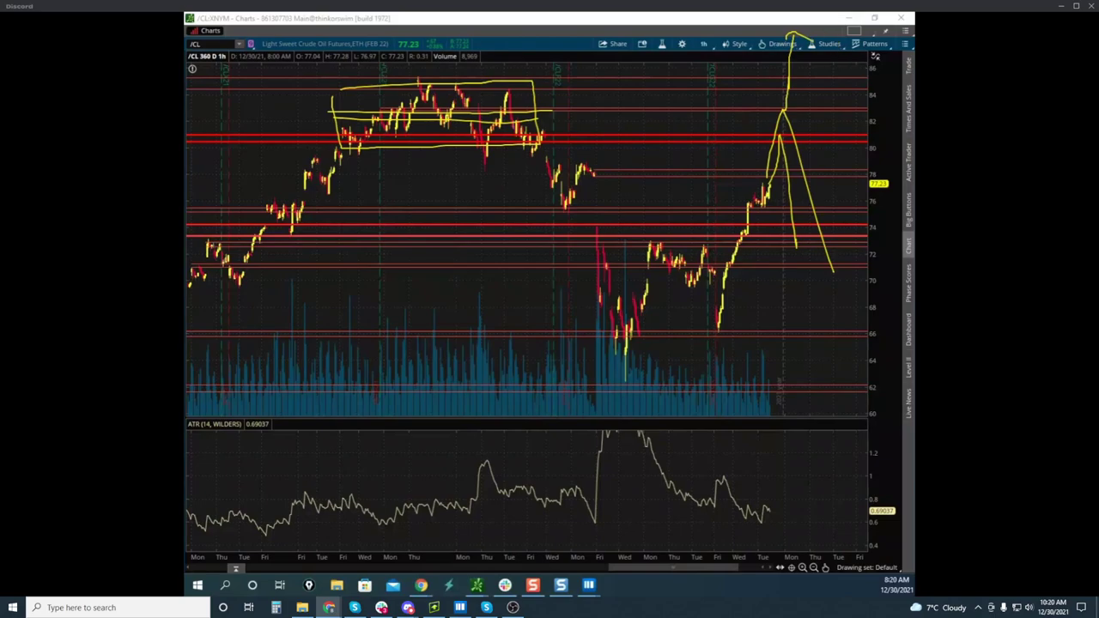
key("Escape")
Enlarge the crude oil chart's recent prices, mark the 78 level, circle the consolidation below it, and trace the gap down from 78
mouse_move(877, 132)
left_mouse_down()
mouse_move(809, 170)
mouse_move(777, 148)
left_mouse_up()
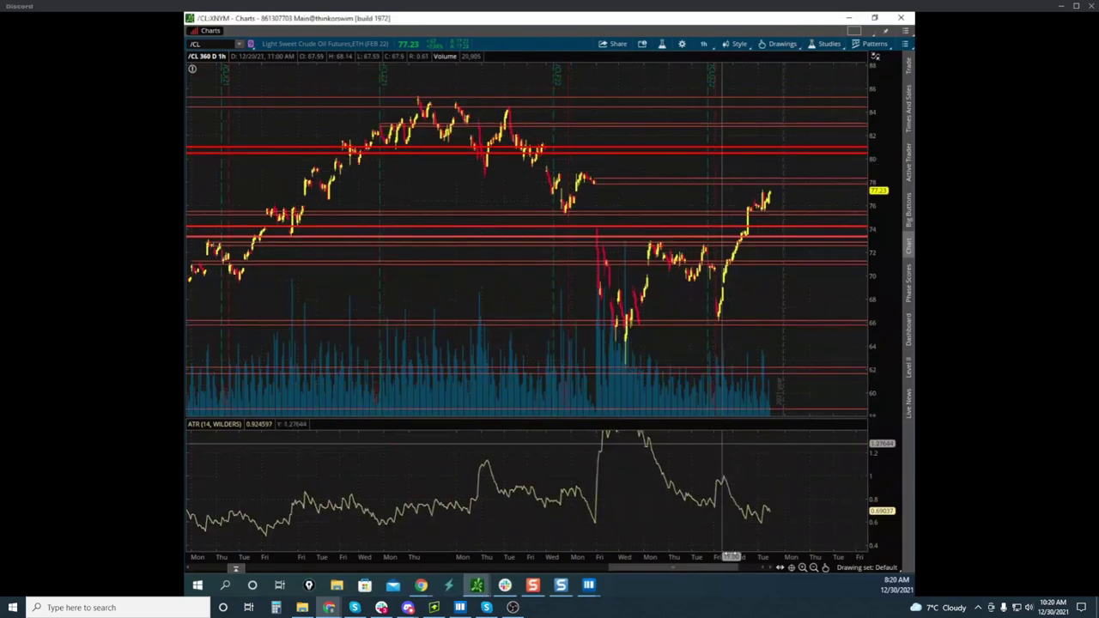
left_click_drag(613, 556, 523, 526)
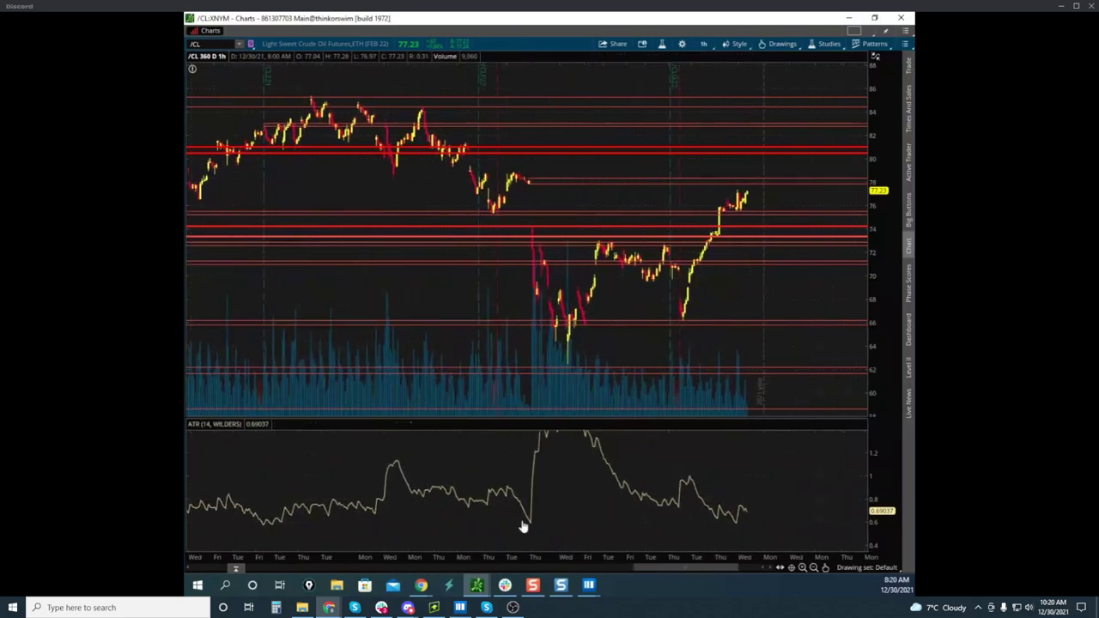
left_click_drag(876, 144, 883, 108)
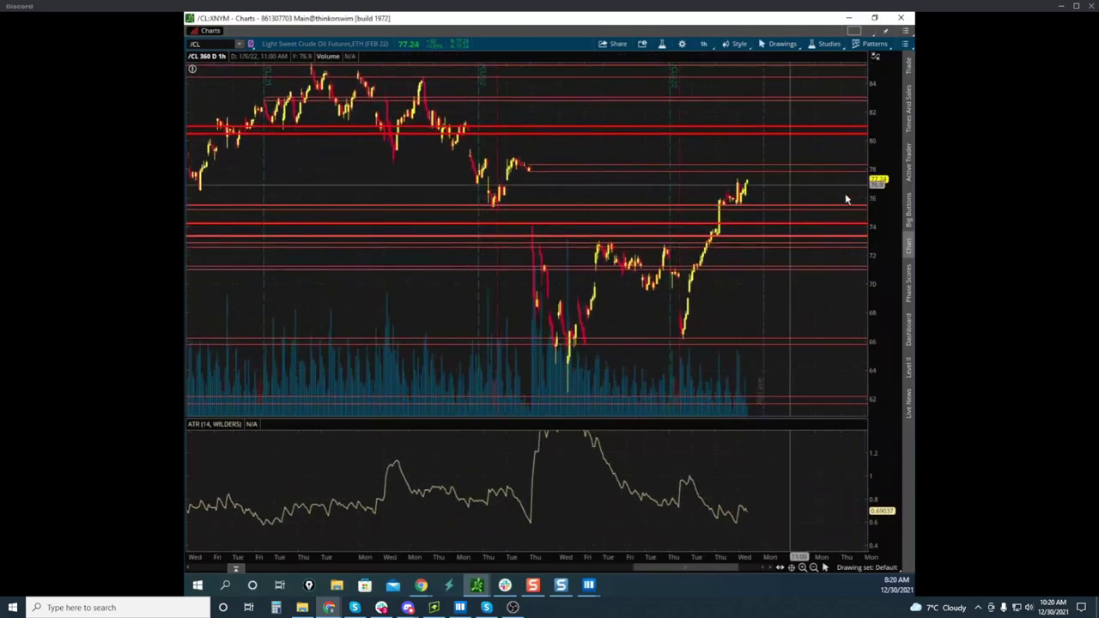
left_click_drag(875, 164, 873, 140)
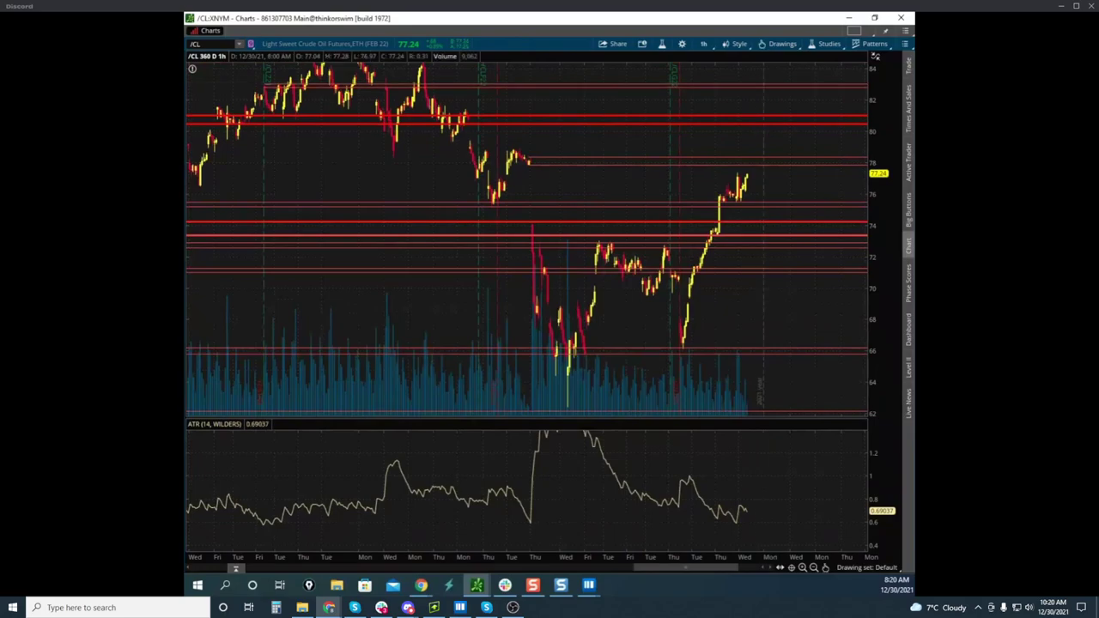
key("ctrl+shift+1")
key("ctrl+shift+7")
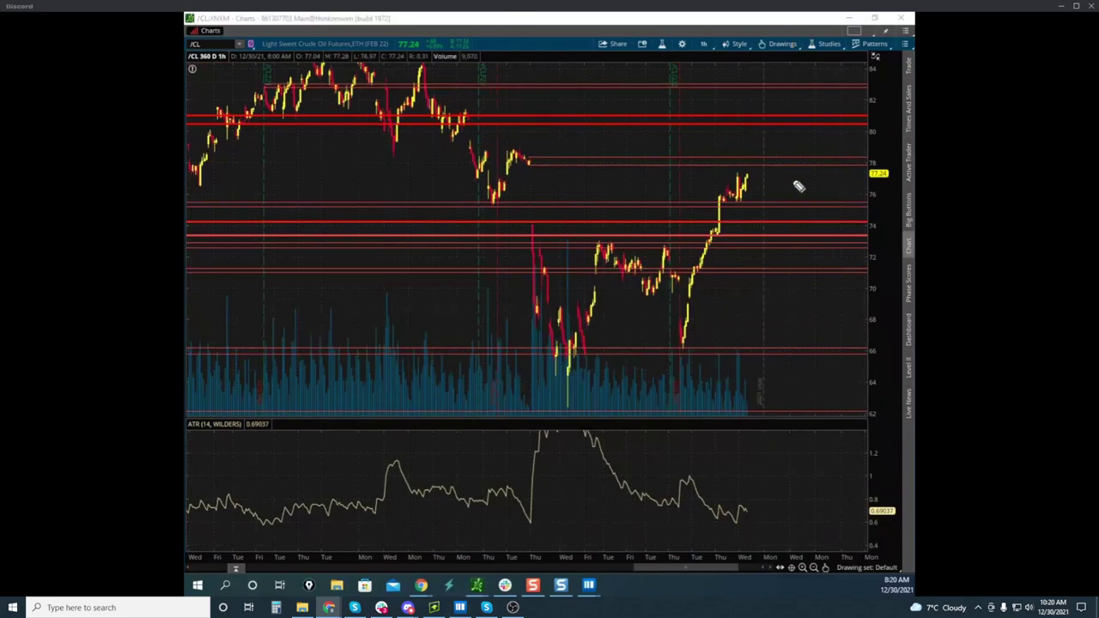
left_click_drag(752, 156, 737, 161)
left_click_drag(530, 162, 532, 231)
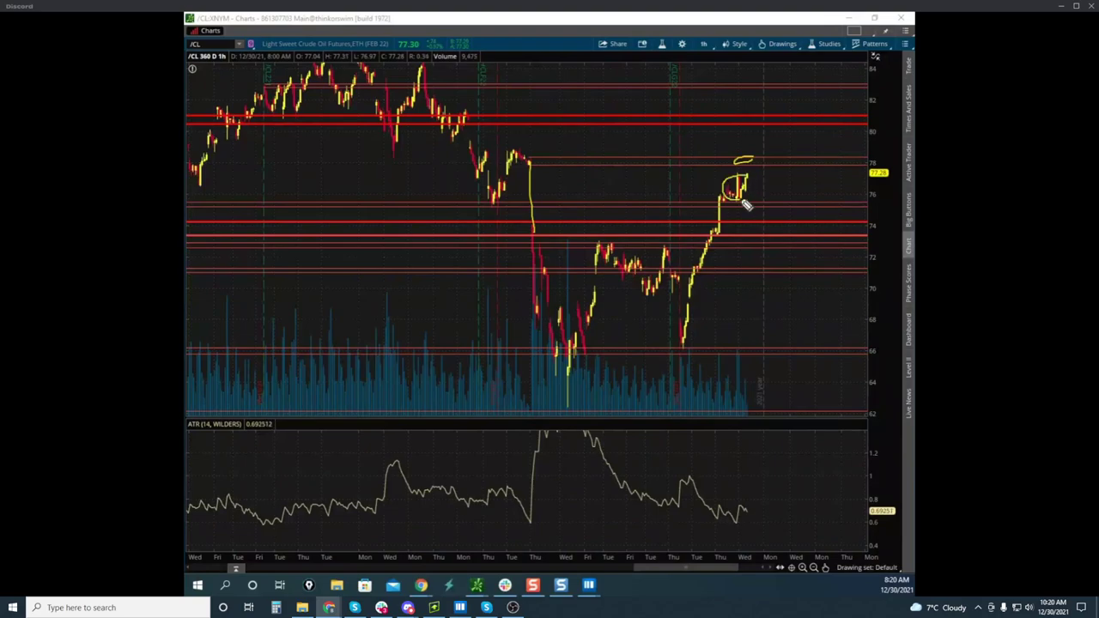
Return to the webinar screen share, trace the rise from the 66 low to the consolidation near 76, and clear the marks
key("alt+Tab")
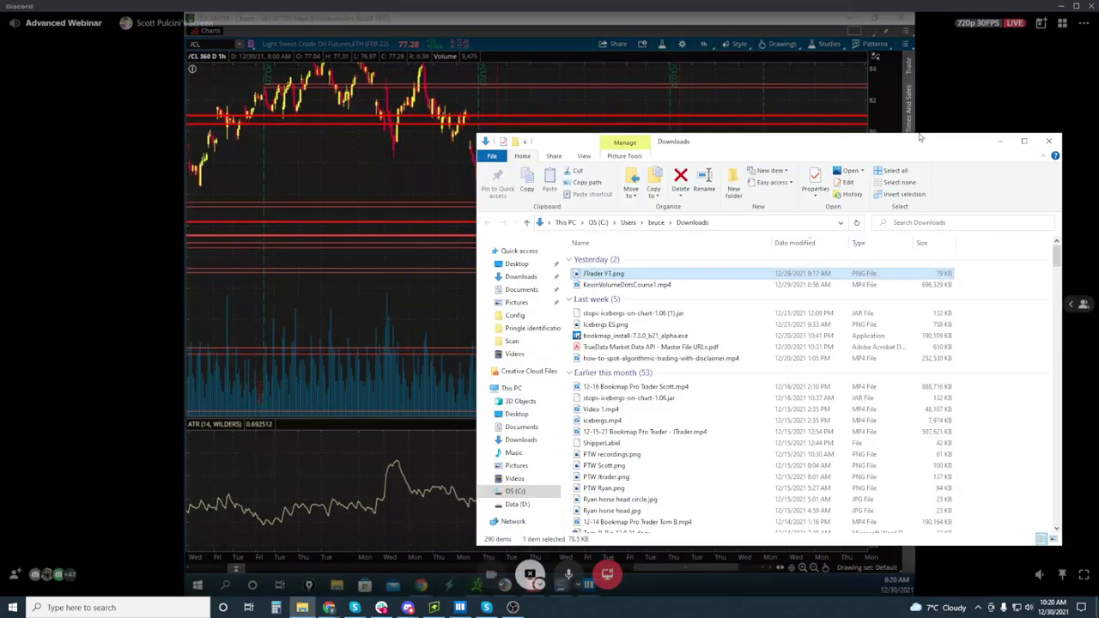
key("alt+Tab")
mouse_move(684, 345)
left_mouse_down()
mouse_move(726, 168)
mouse_move(745, 209)
mouse_move(758, 152)
mouse_move(733, 206)
mouse_move(736, 186)
mouse_move(738, 195)
left_mouse_up()
key("e")
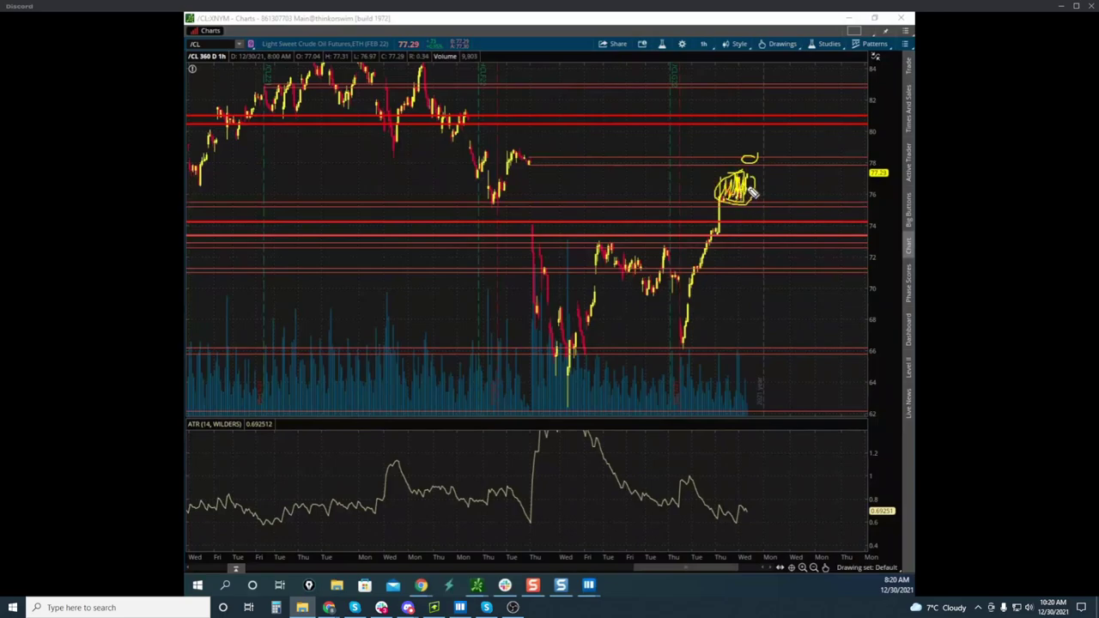
Draw a rising and a falling path from the circled consolidation between 76 and 77, and clear the marks
left_click_drag(748, 178, 759, 134)
left_click_drag(745, 203, 748, 253)
key("Delete")
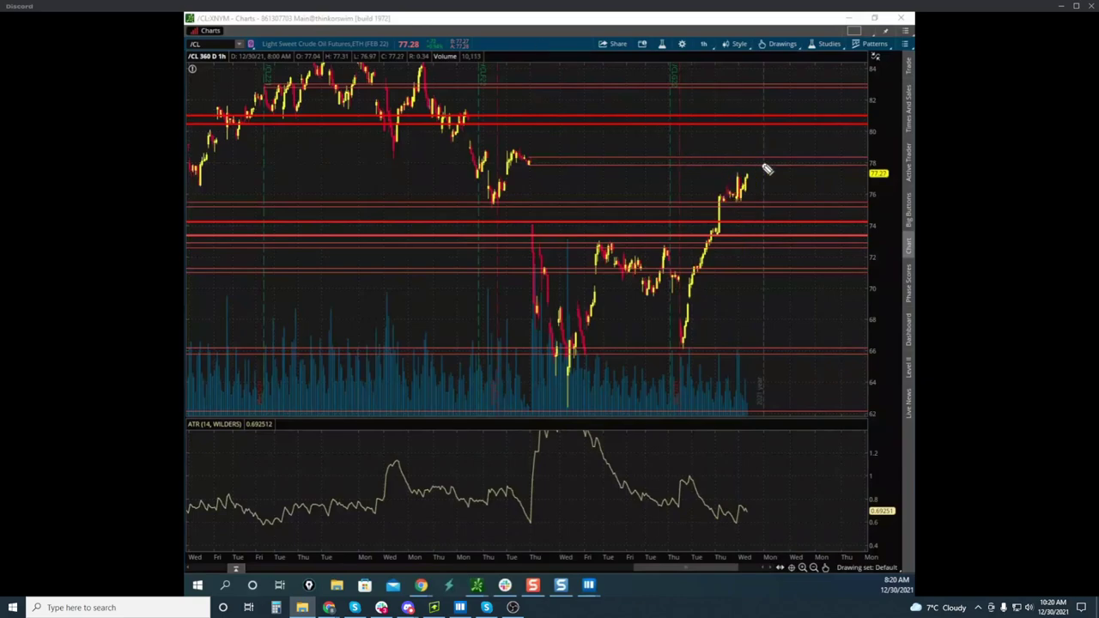
Mark the 78 level with a reversal from it, trace the rally from the 66 low, and extend the falling path to about 67
mouse_move(757, 156)
left_mouse_down()
mouse_move(737, 159)
mouse_move(756, 158)
mouse_move(731, 197)
mouse_move(746, 177)
left_mouse_up()
mouse_move(752, 158)
left_mouse_down()
mouse_move(760, 215)
mouse_move(760, 155)
mouse_move(763, 221)
left_mouse_up()
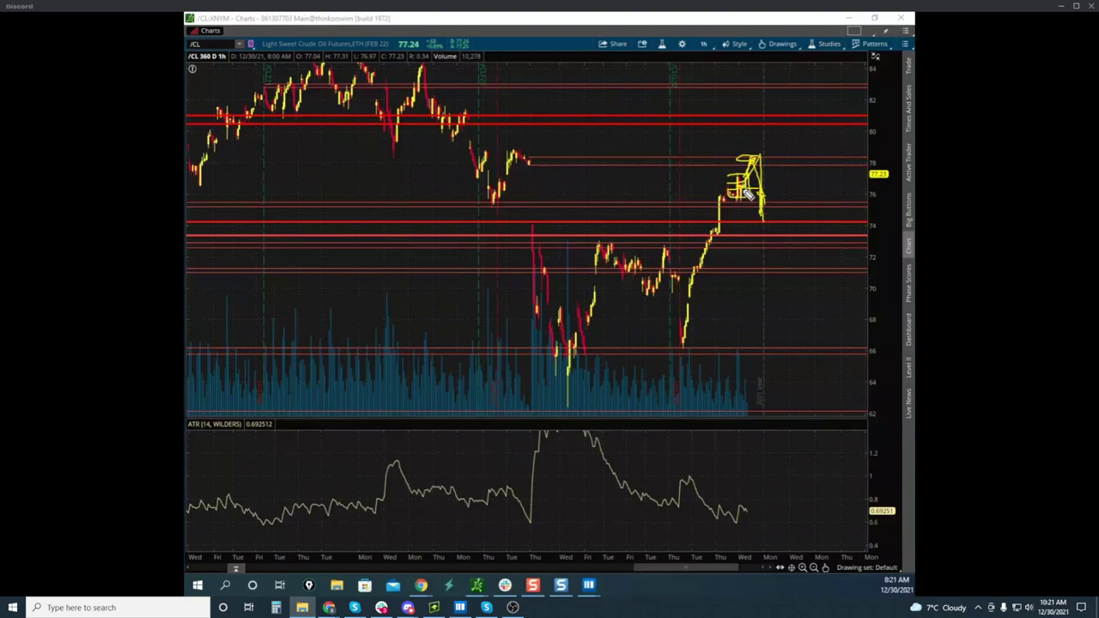
left_click_drag(685, 341, 723, 206)
left_click_drag(760, 195, 773, 340)
Box the 66–74 range, draw two horizontal levels through its middle, and remove the drawings
mouse_move(533, 230)
left_mouse_down()
mouse_move(694, 234)
mouse_move(704, 363)
mouse_move(548, 238)
mouse_move(753, 299)
left_mouse_up()
left_click_drag(558, 313, 696, 314)
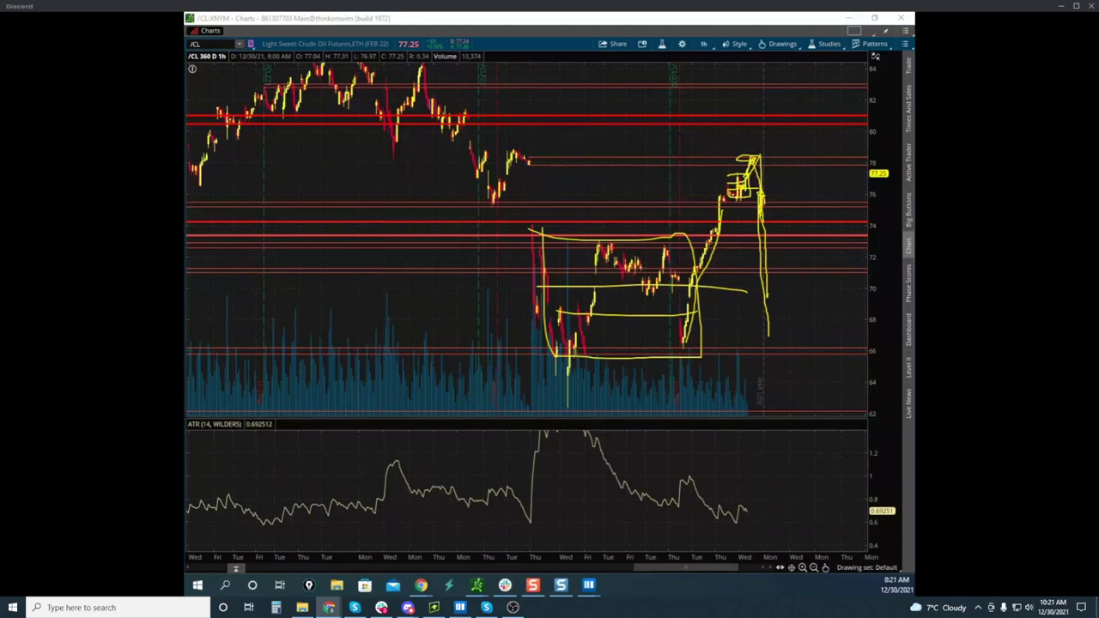
key("Escape")
Put the crude oil chart away and examine the soybean futures heatmap and iceberg readings around 08:21
left_click_drag(878, 170, 877, 146)
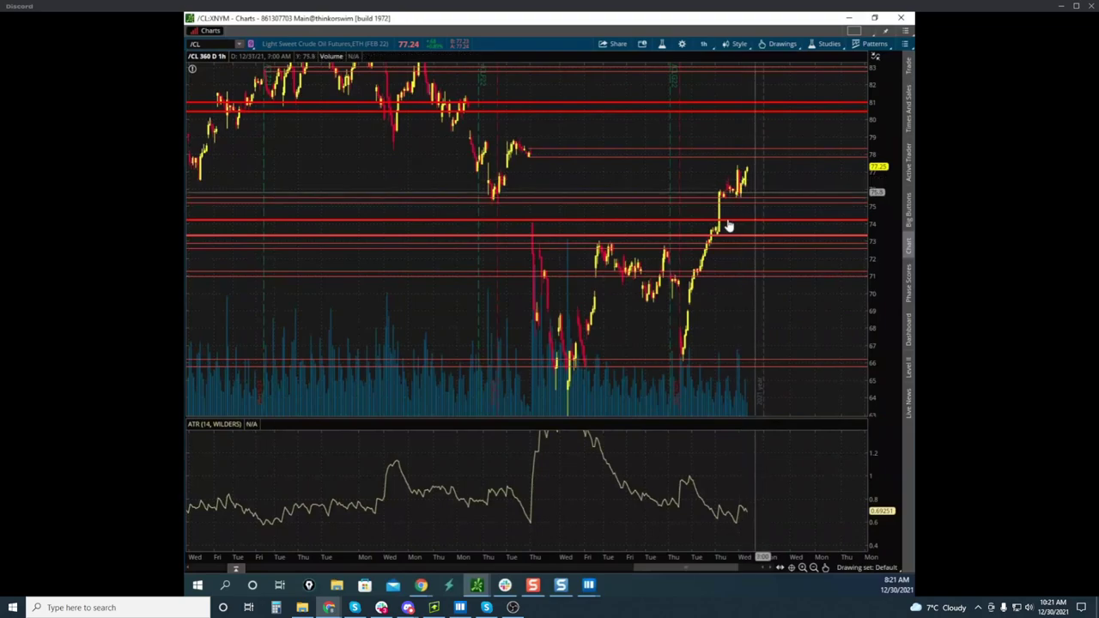
left_click(848, 17)
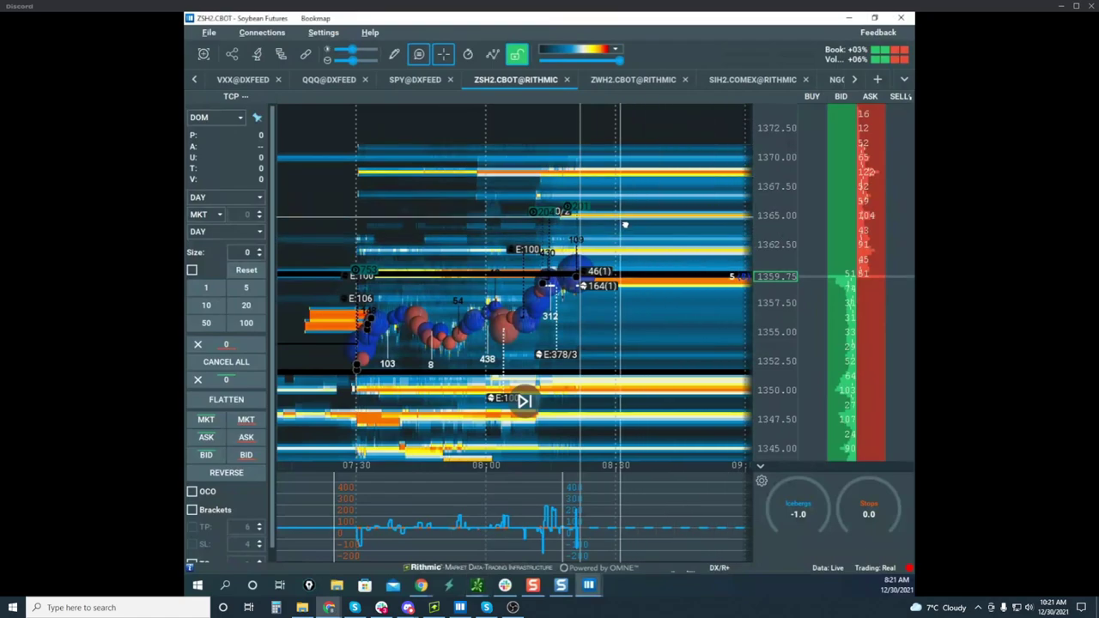
scroll(618, 236, "up", 3)
scroll(601, 228, "up", 5)
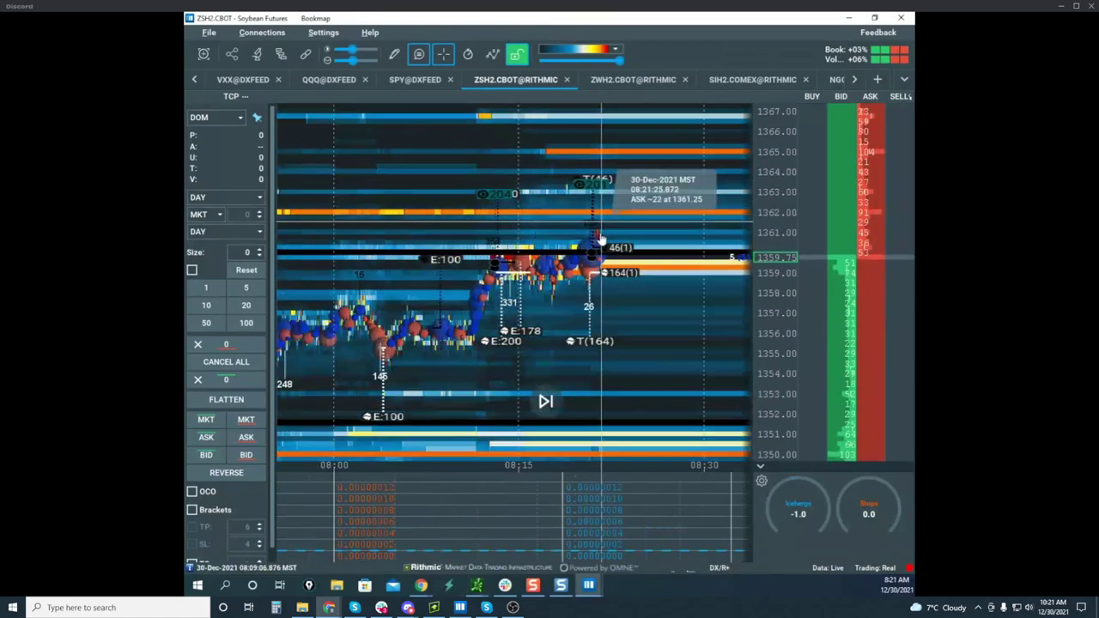
scroll(615, 257, "up", 5)
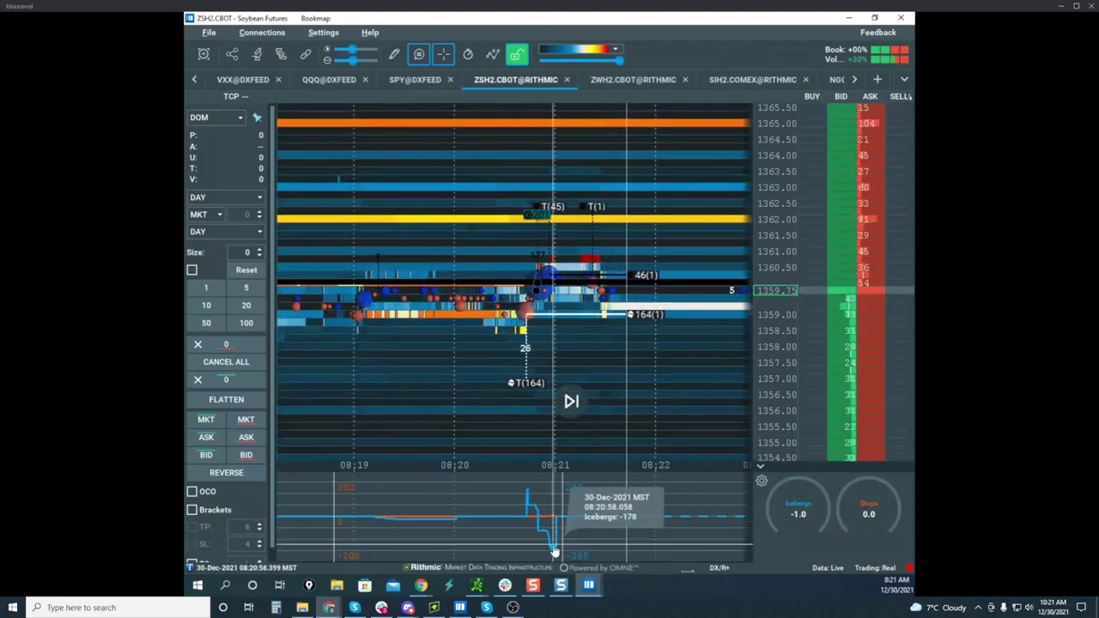
Replace the black horizontal line at about 1360 on the soybean chart with one at about 1360.50, and turn drawing mode off
scroll(674, 274, "up", 2)
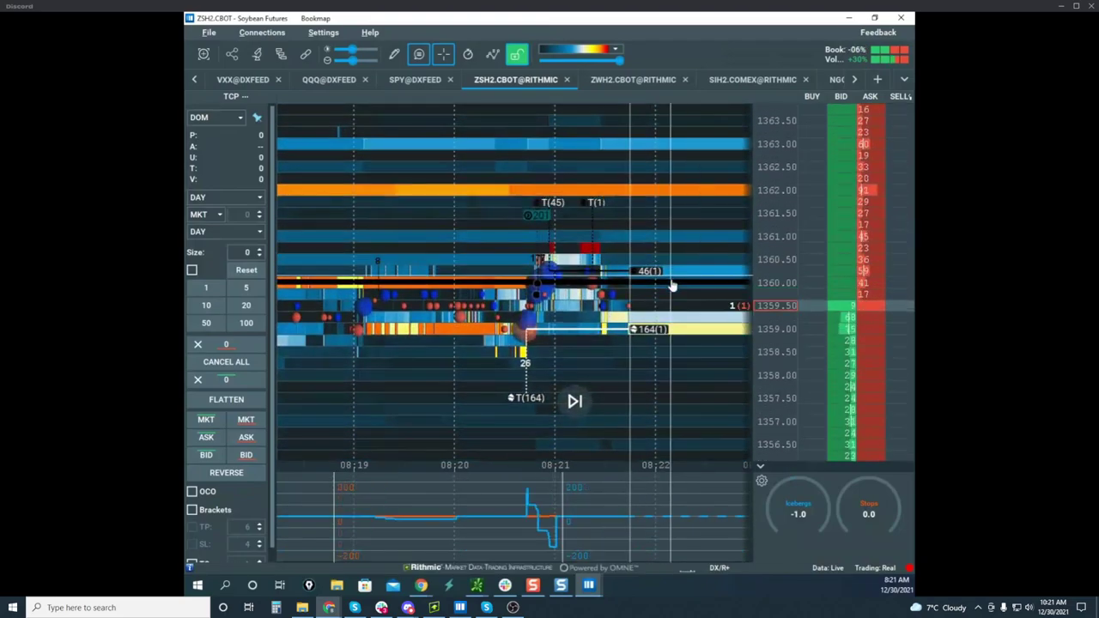
right_click(675, 279)
left_click(712, 292)
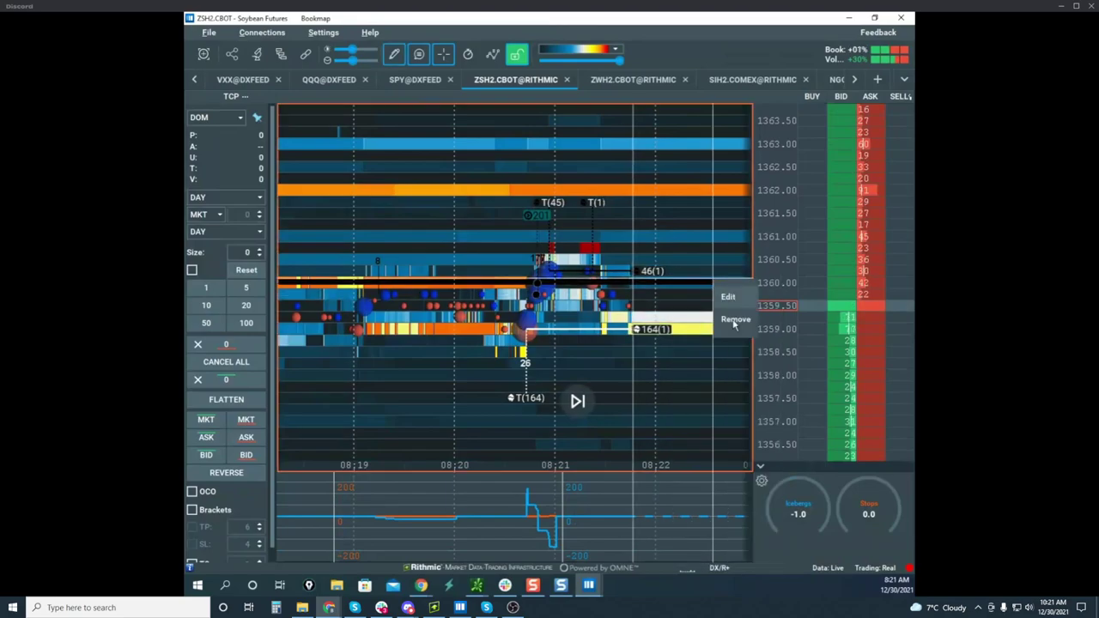
left_click(735, 322)
left_click(395, 55)
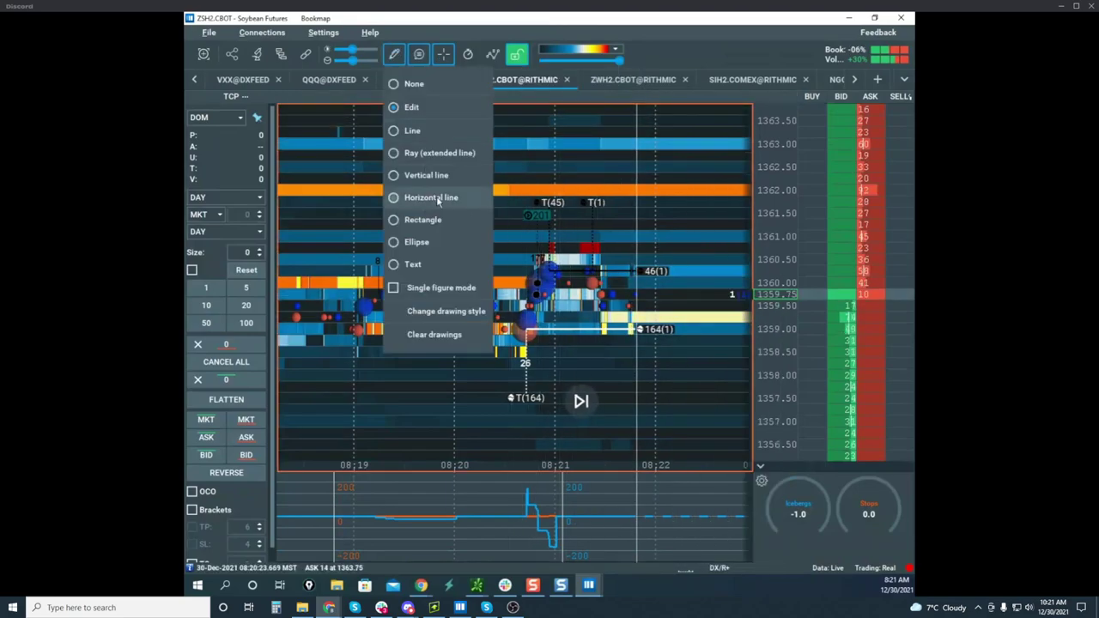
left_click(441, 201)
left_click(587, 260)
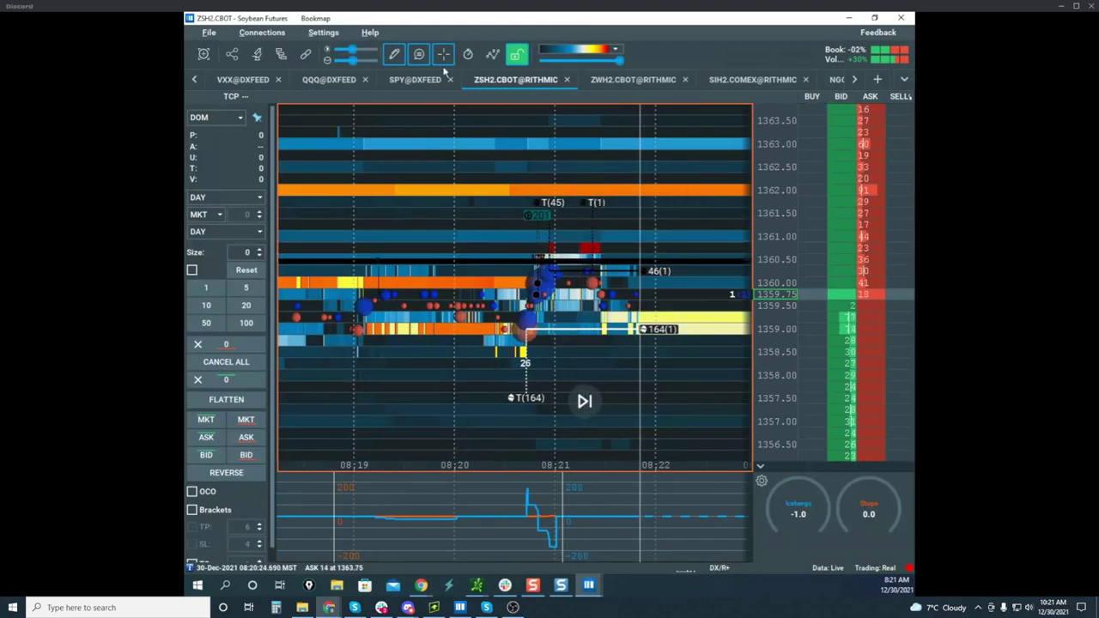
left_click(395, 55)
left_click(438, 84)
Change the colour of the lower horizontal line, near 1351.50 on the soybean chart, to cyan and save the style
scroll(659, 164, "down", 4)
left_click_drag(772, 187, 770, 255)
scroll(678, 283, "down", 2)
scroll(678, 285, "down", 5)
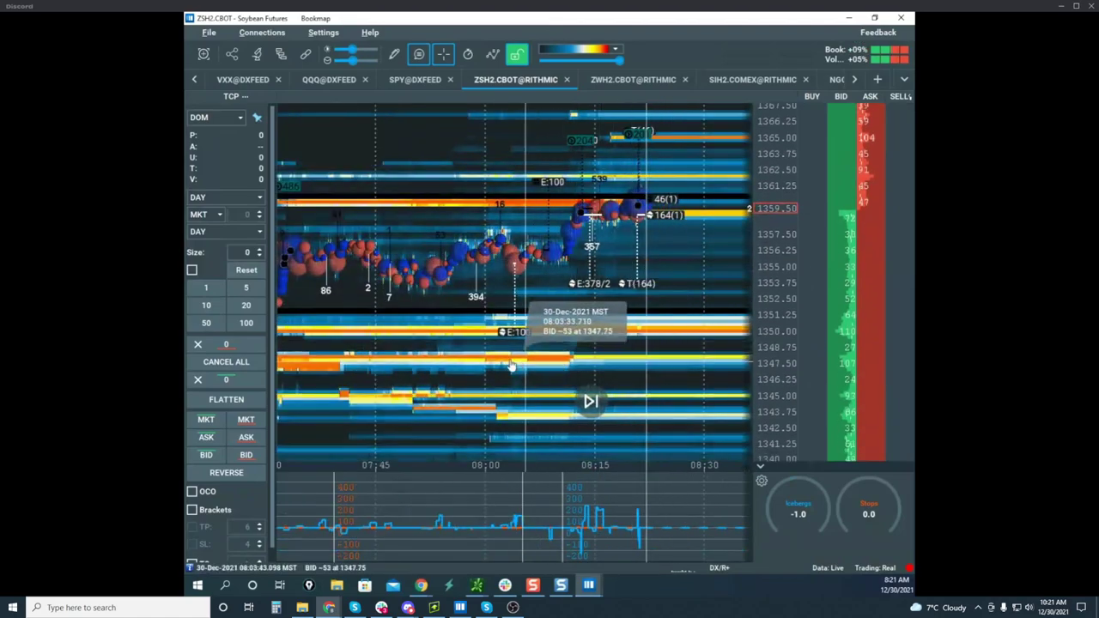
right_click(464, 314)
left_click(495, 322)
right_click(495, 323)
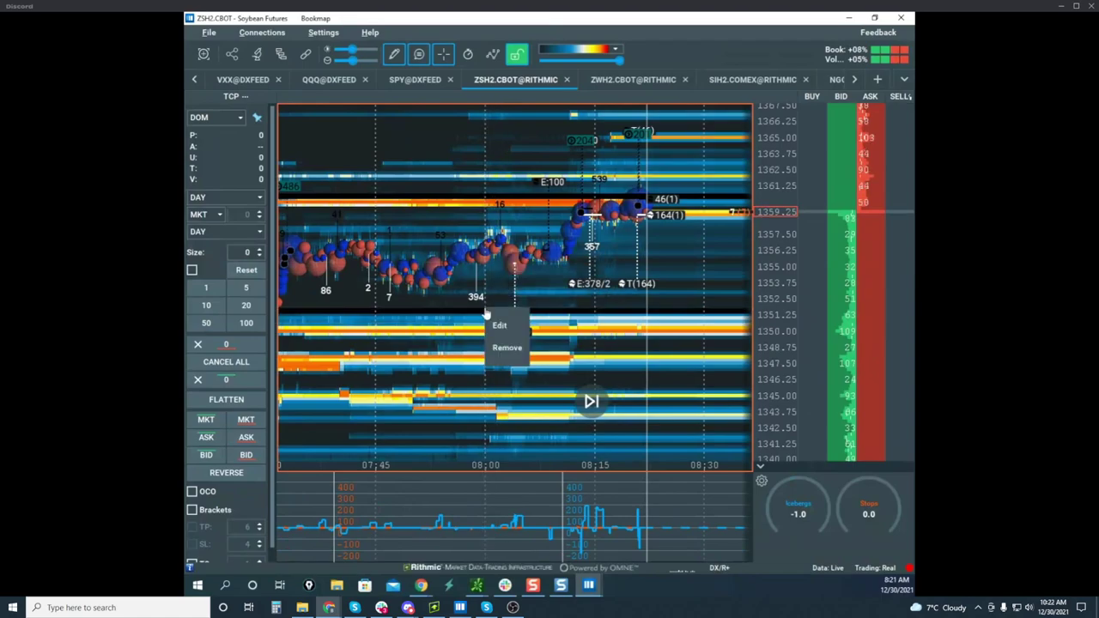
left_click(504, 321)
left_click(562, 268)
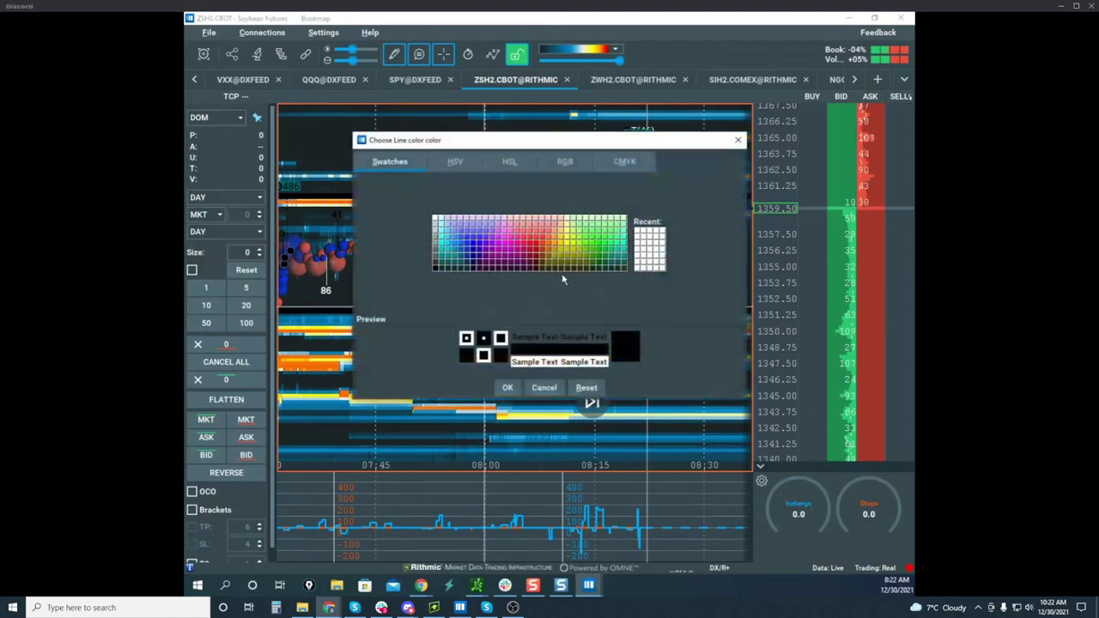
left_click(445, 247)
left_click(507, 388)
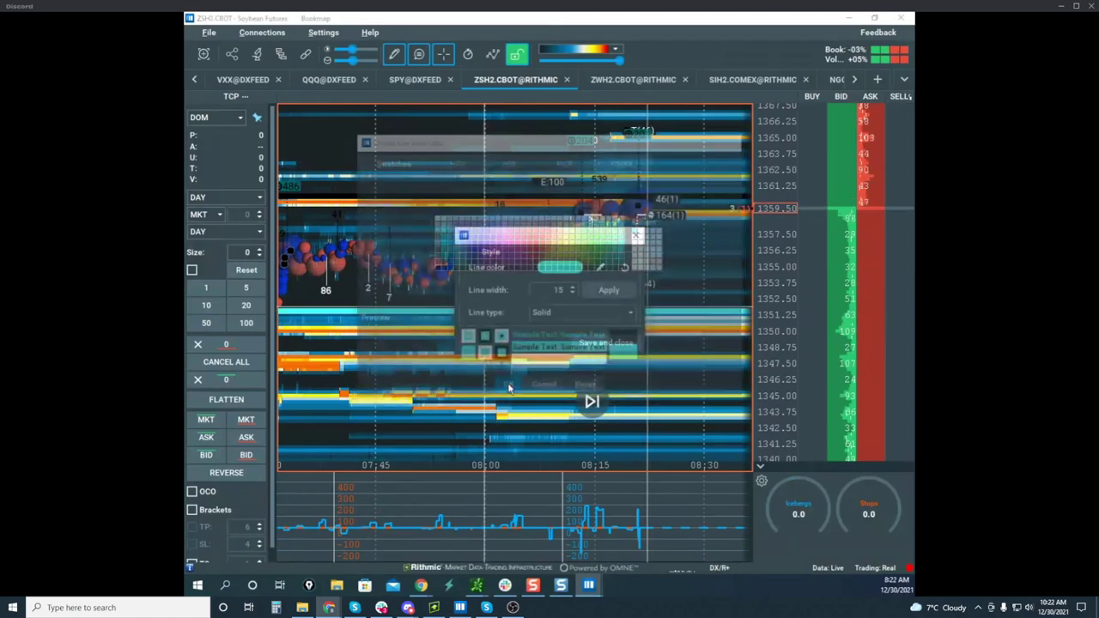
left_click(610, 342)
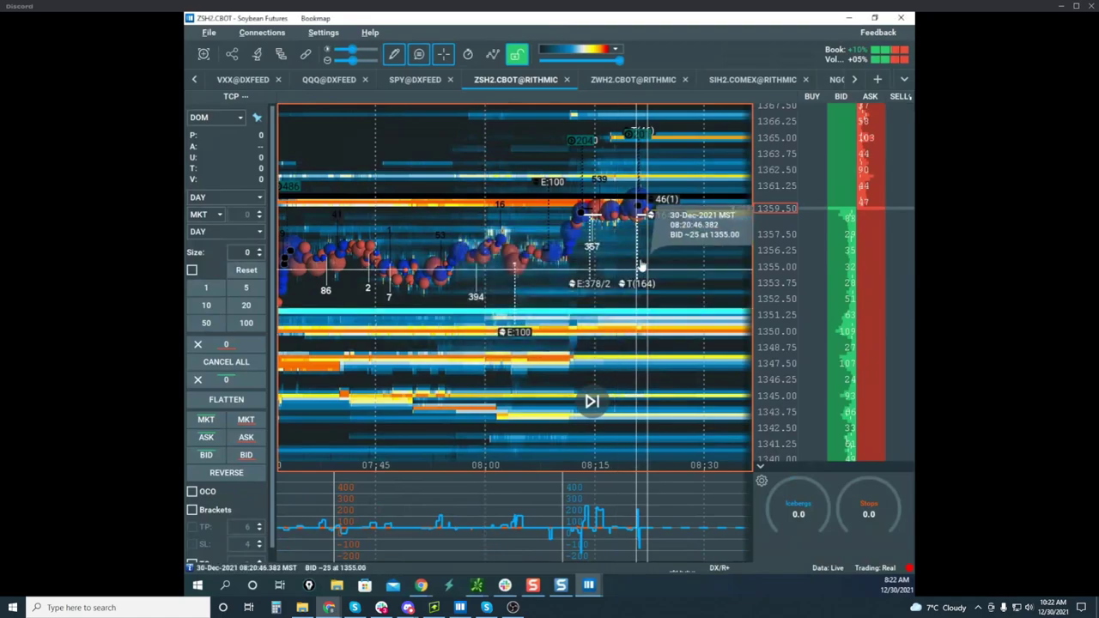
Change the upper soybean line near 1360.50 to the same cyan, save the style, and turn drawing mode off
right_click(650, 209)
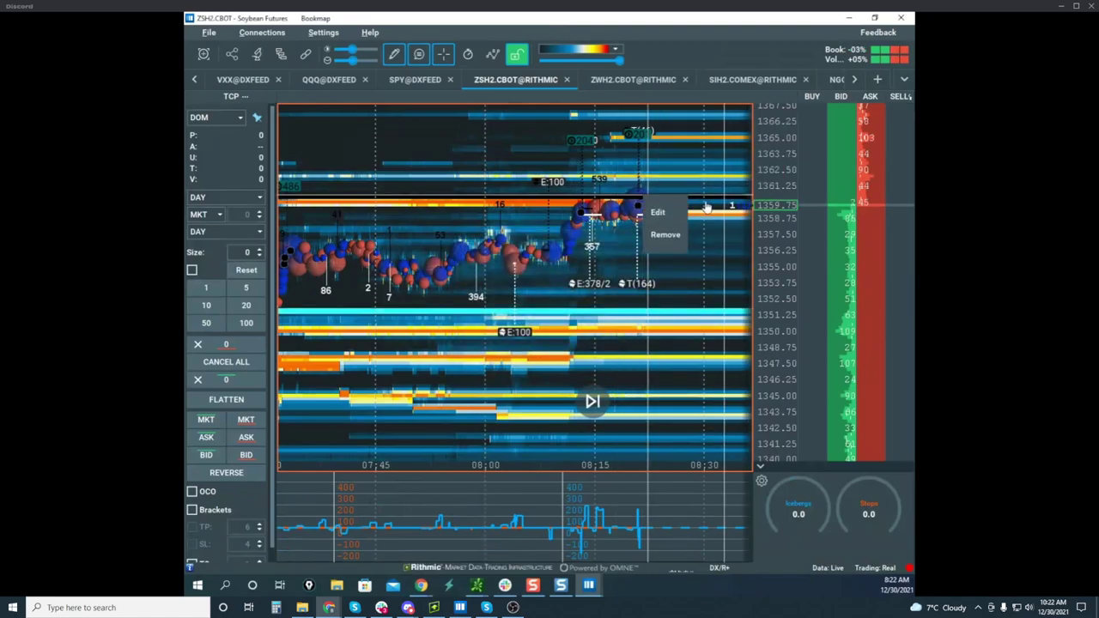
left_click(658, 212)
left_click(562, 268)
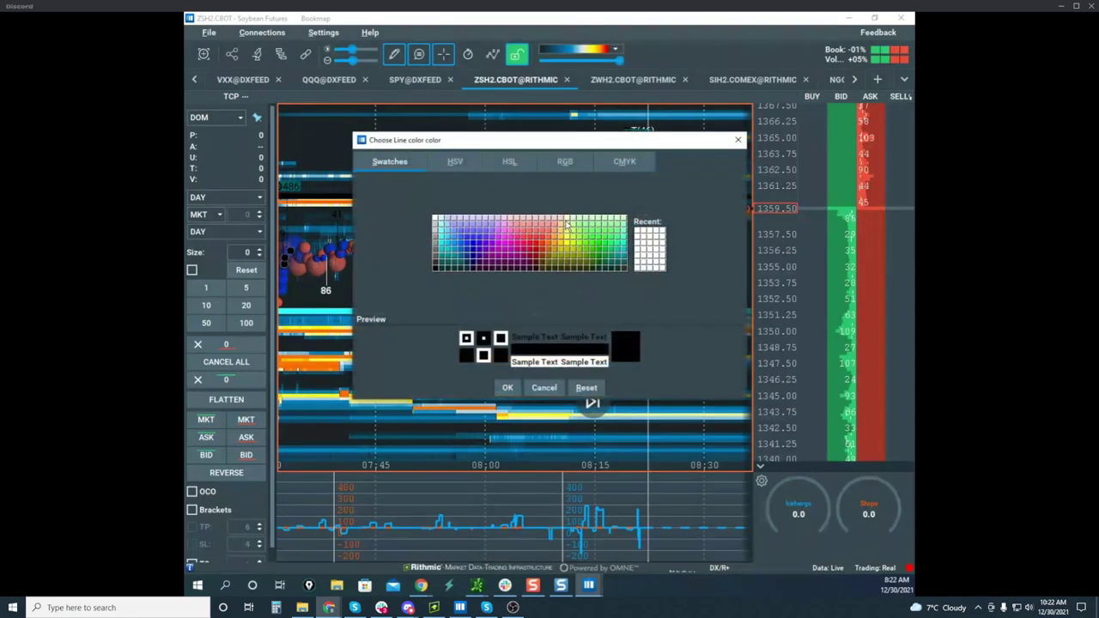
left_click(445, 247)
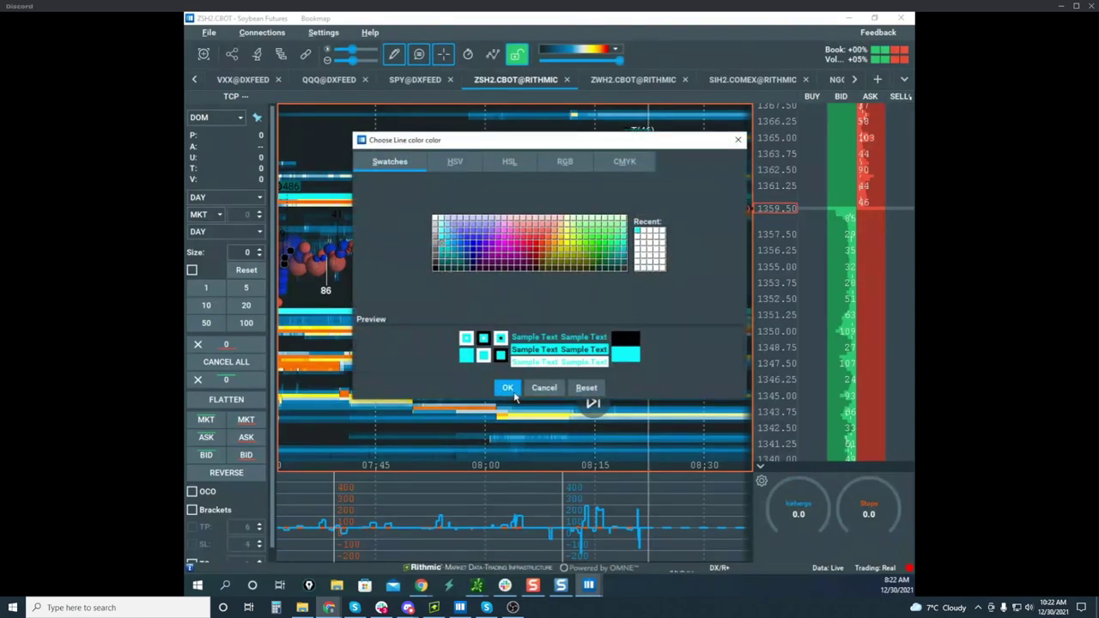
left_click(508, 387)
left_click(603, 343)
scroll(606, 281, "down", 5)
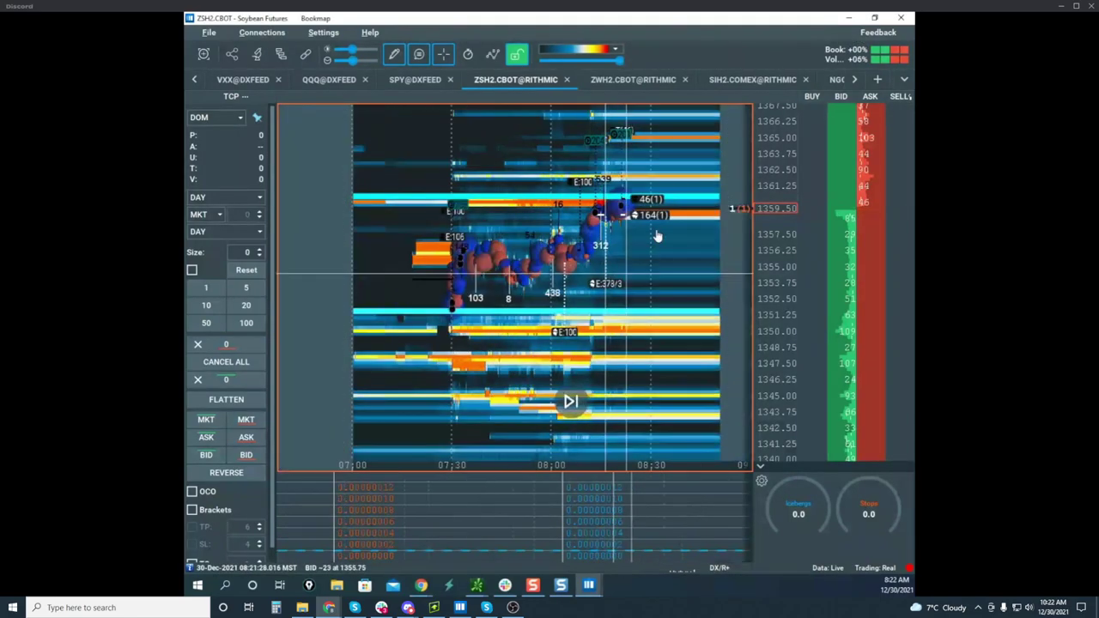
scroll(782, 179, "up", 4)
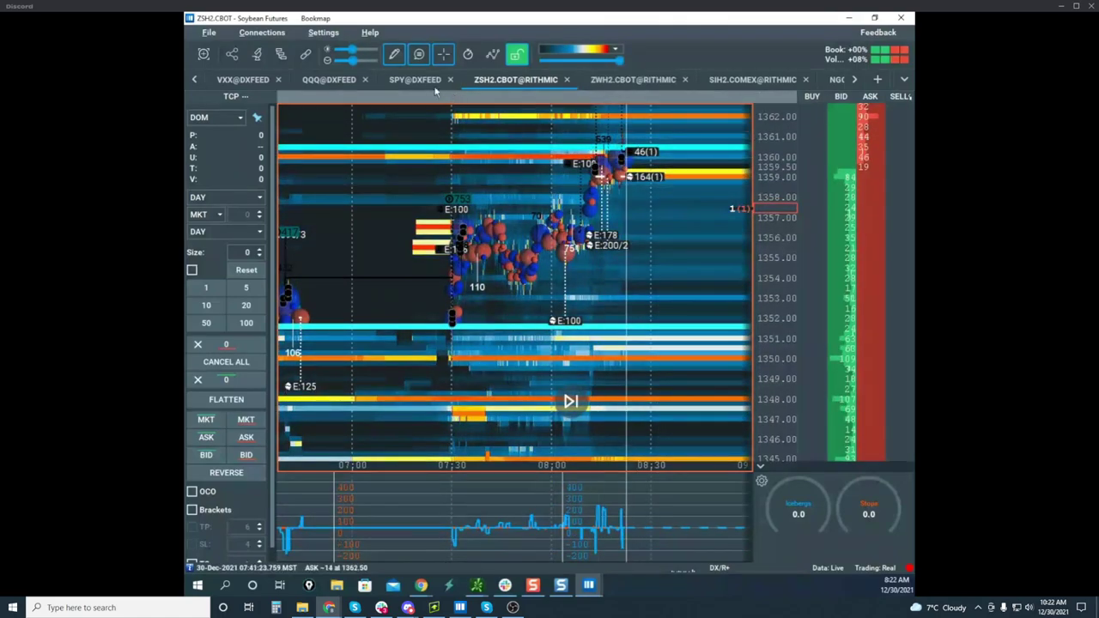
left_click(395, 55)
left_click(415, 83)
Examine the soybean price action and stop and iceberg labels around the upper cyan level between 07:45 and 08:20
left_click_drag(674, 241, 602, 378)
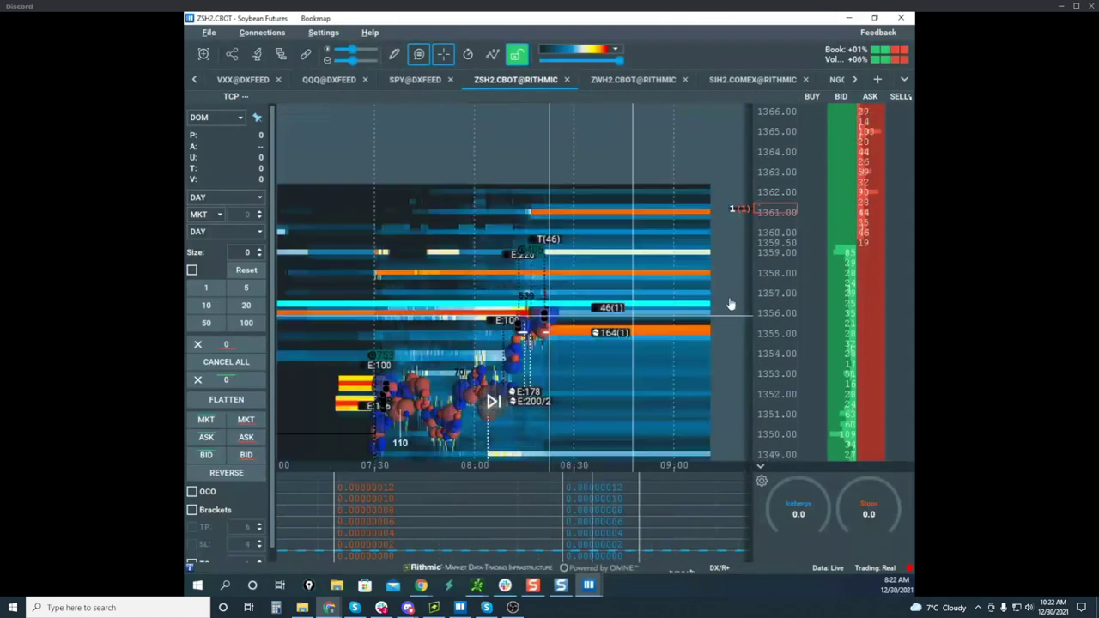
left_click_drag(790, 240, 787, 191)
left_click_drag(607, 311, 693, 303)
scroll(694, 304, "up", 2)
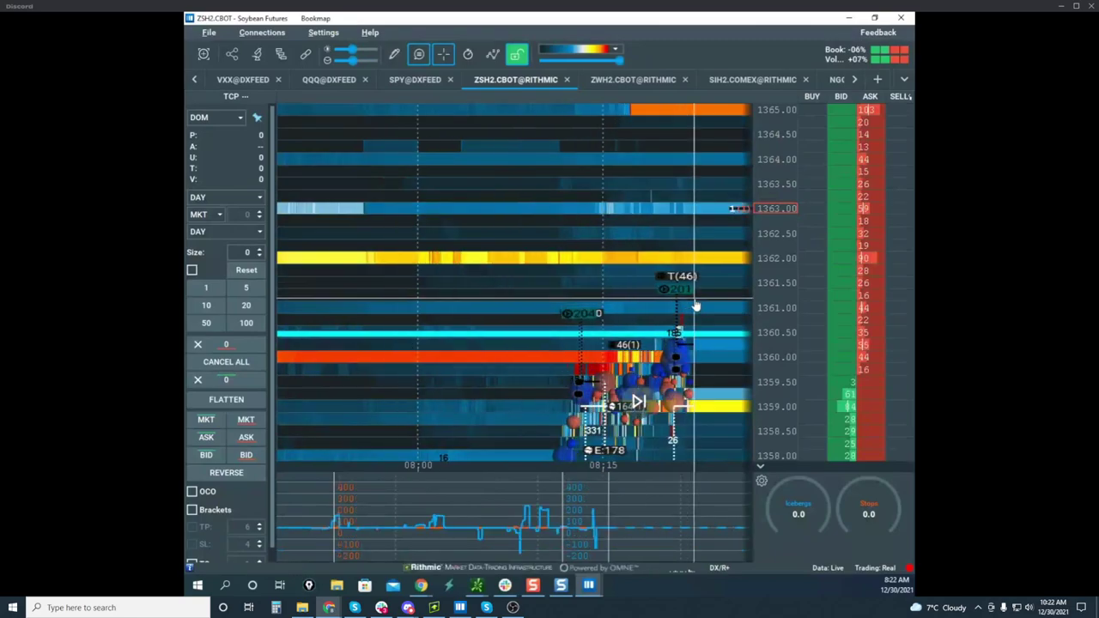
scroll(689, 301, "down", 2)
left_click_drag(762, 173, 762, 279)
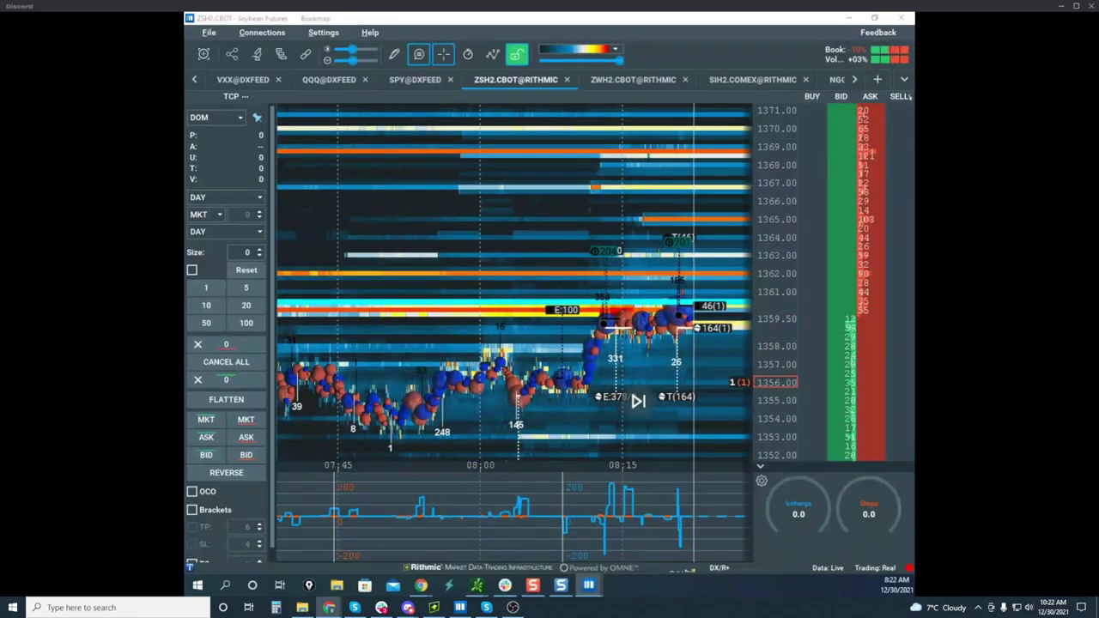
Bring the crude oil chart back at full size and examine the price jump just after 08:22
left_click_drag(185, 12, 567, 73)
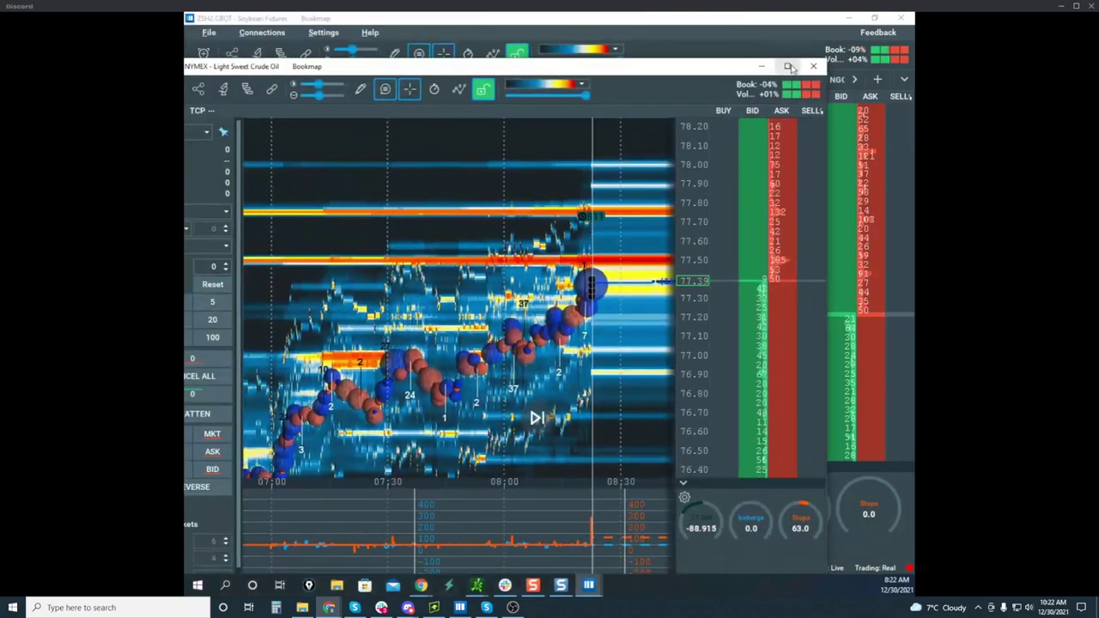
left_click(788, 66)
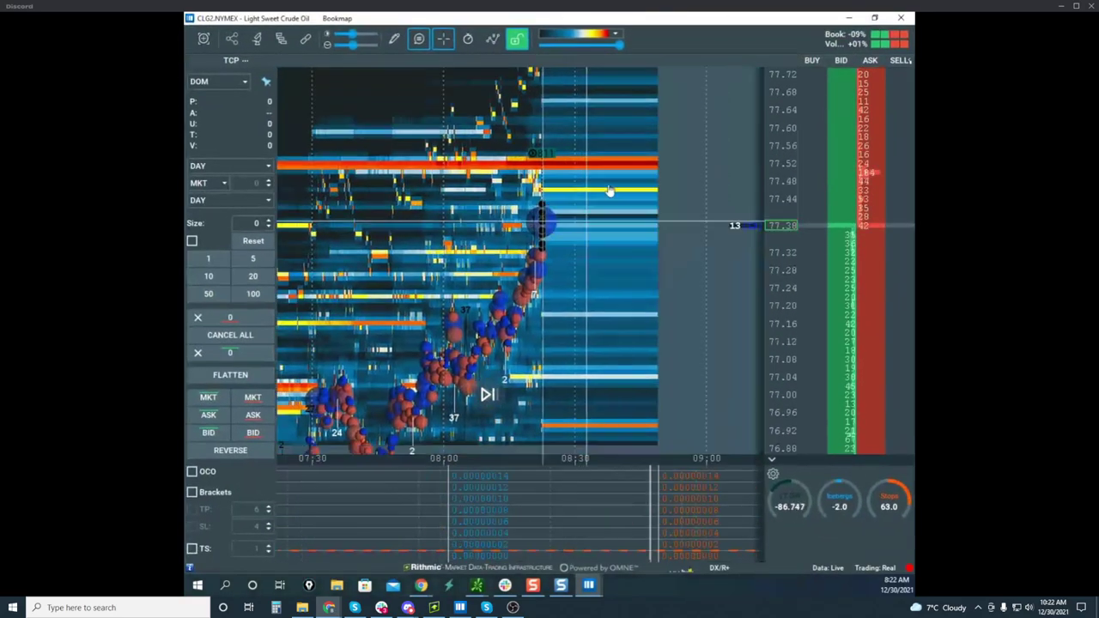
scroll(631, 189, "up", 4)
left_click_drag(659, 250, 606, 255)
scroll(787, 230, "up", 3)
scroll(671, 242, "up", 6)
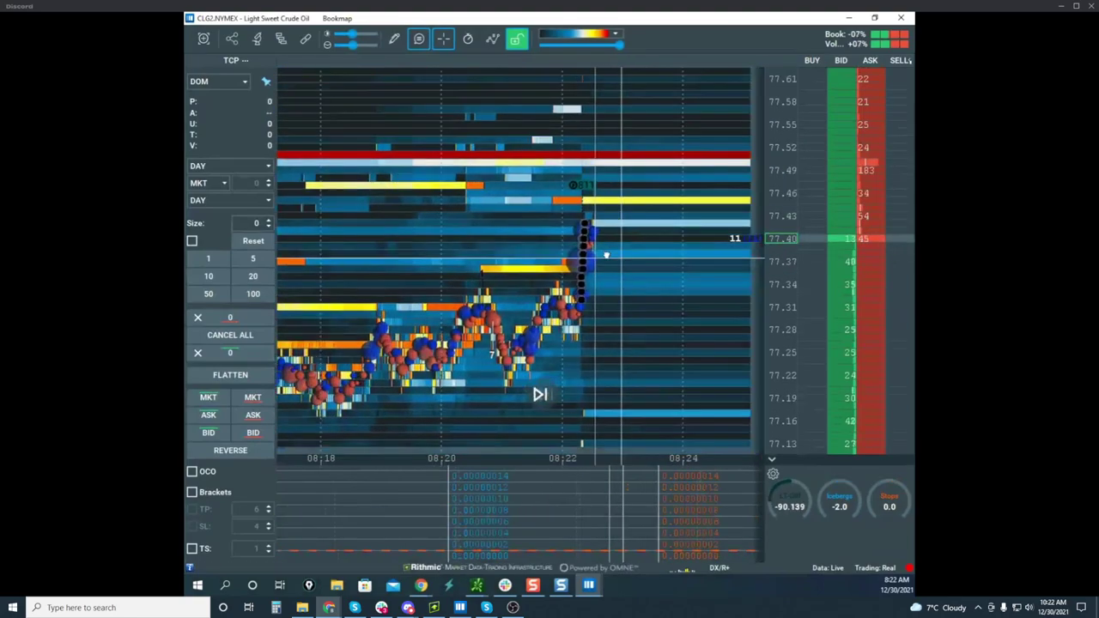
scroll(576, 255, "up", 2)
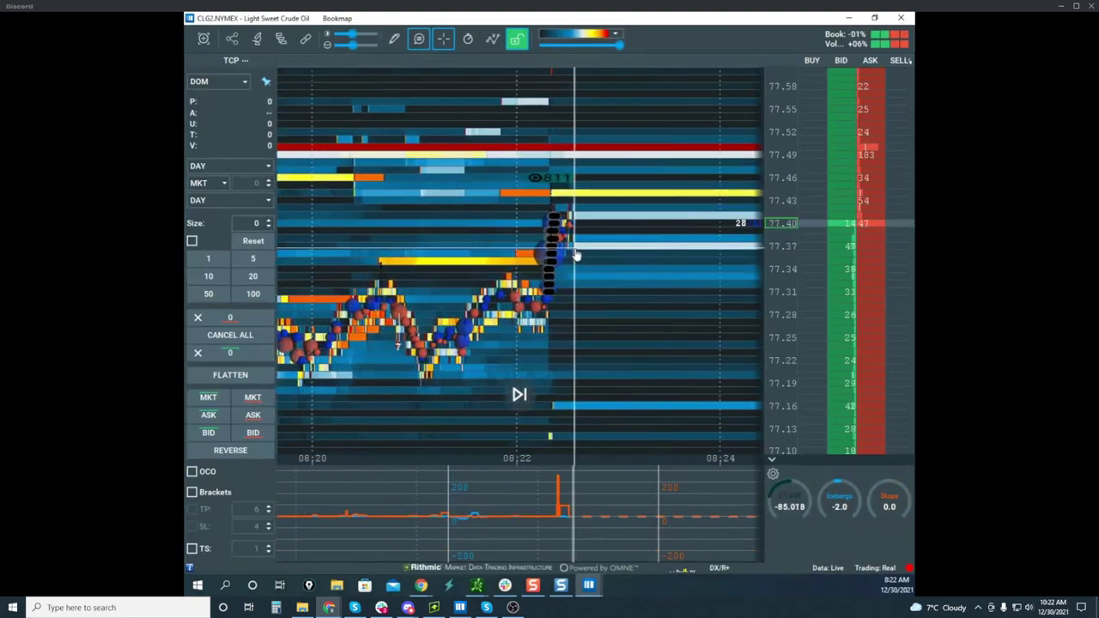
scroll(545, 254, "up", 1)
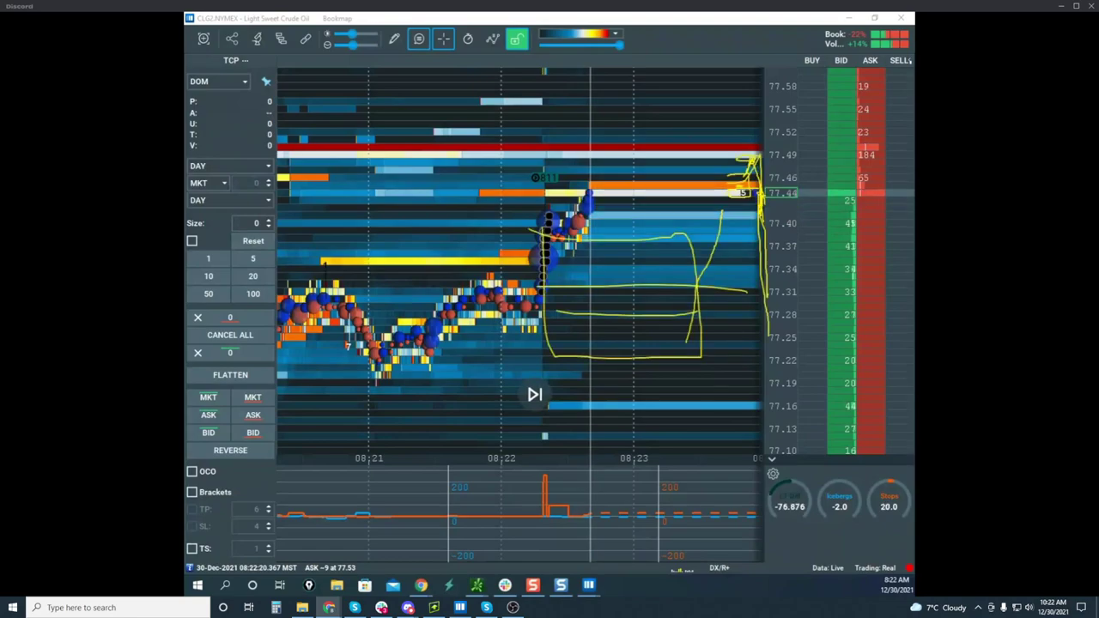
Circle the stops spike in the indicator pane and the stop label above the 08:22 jump, and clear the marks
mouse_move(551, 459)
left_mouse_down()
mouse_move(534, 517)
mouse_move(561, 484)
left_mouse_up()
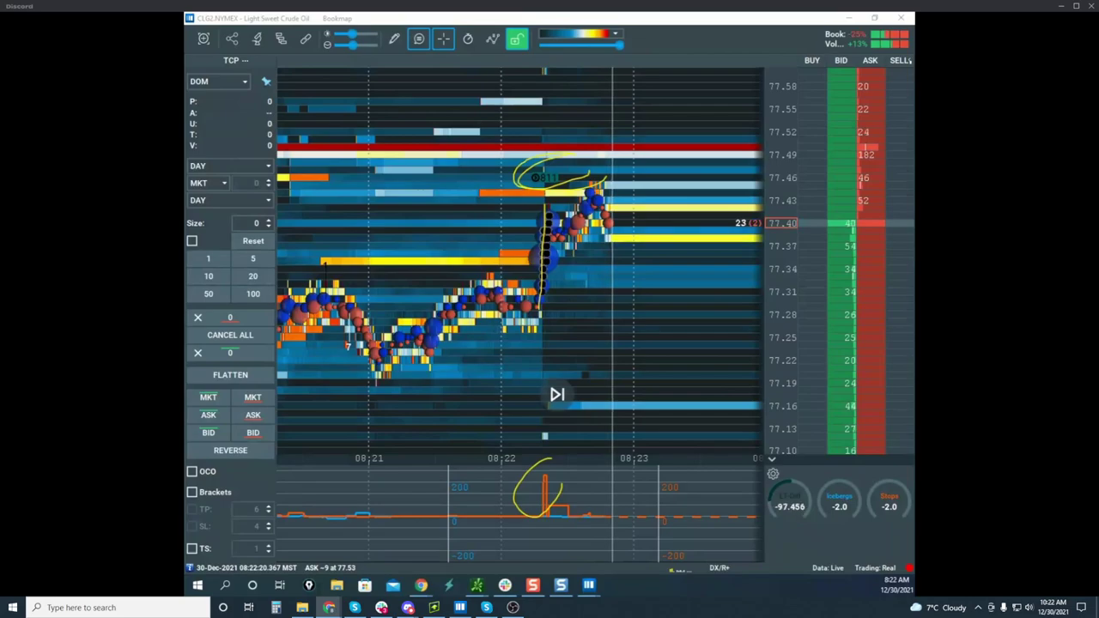
left_click_drag(555, 161, 530, 188)
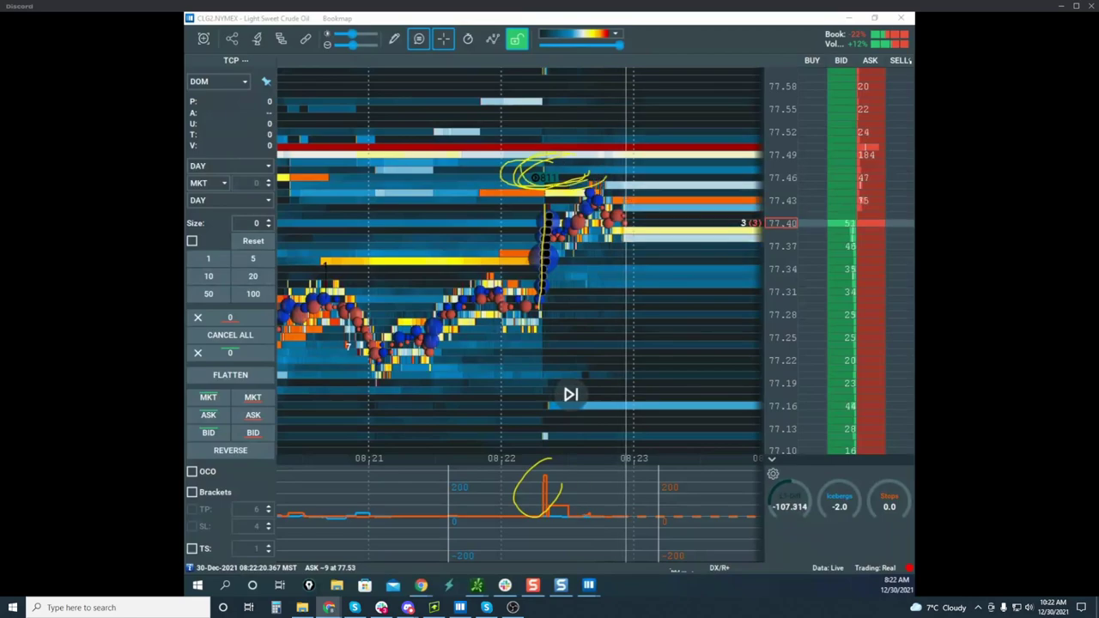
key("Escape")
Place a horizontal line at about 77.30, at the base of the 08:22 stop run on the crude oil chart
scroll(574, 116, "up", 3)
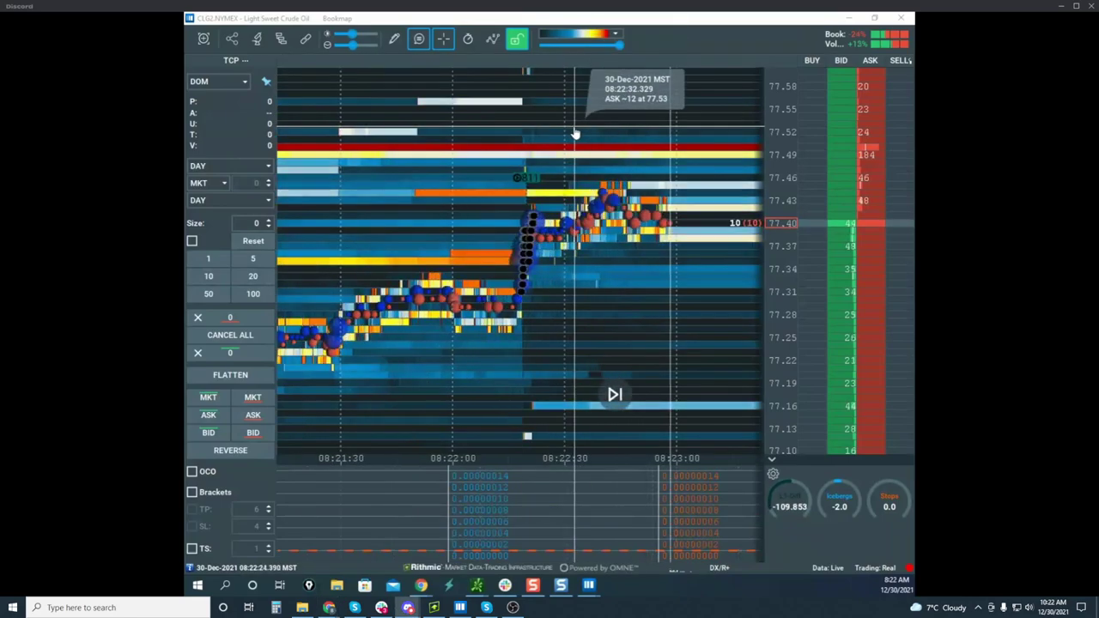
scroll(770, 183, "down", 1)
scroll(675, 198, "down", 2)
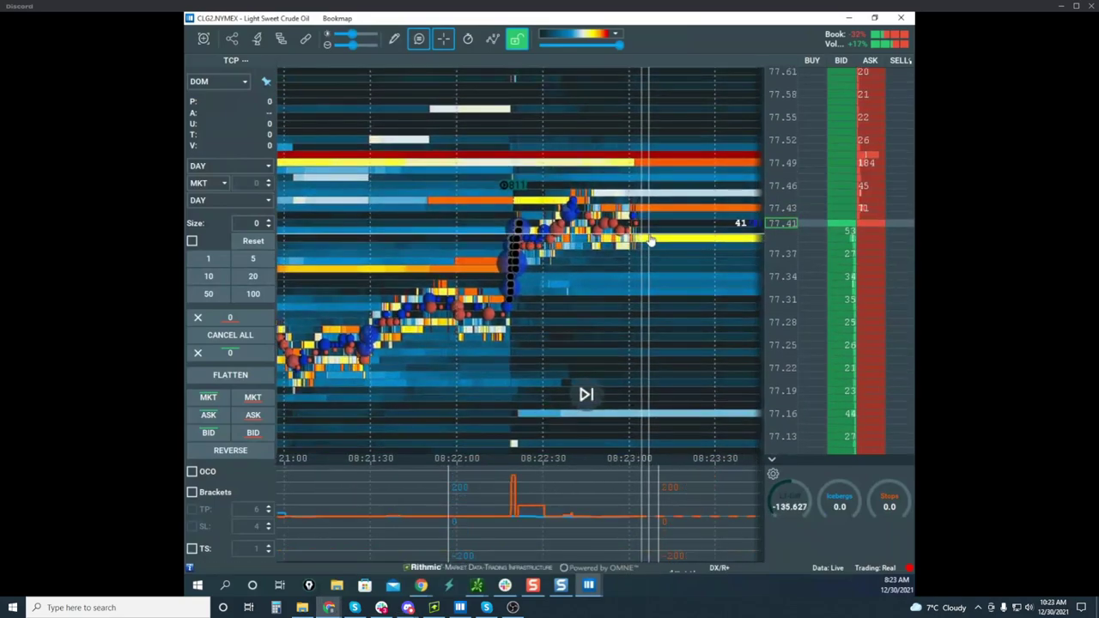
scroll(728, 231, "down", 1)
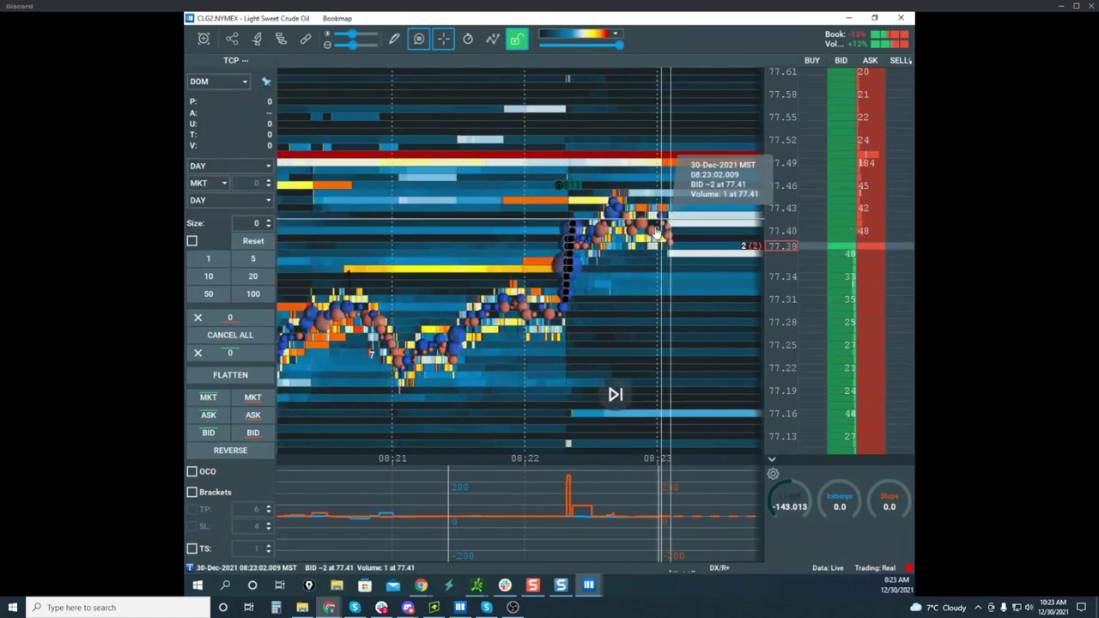
scroll(656, 231, "up", 3)
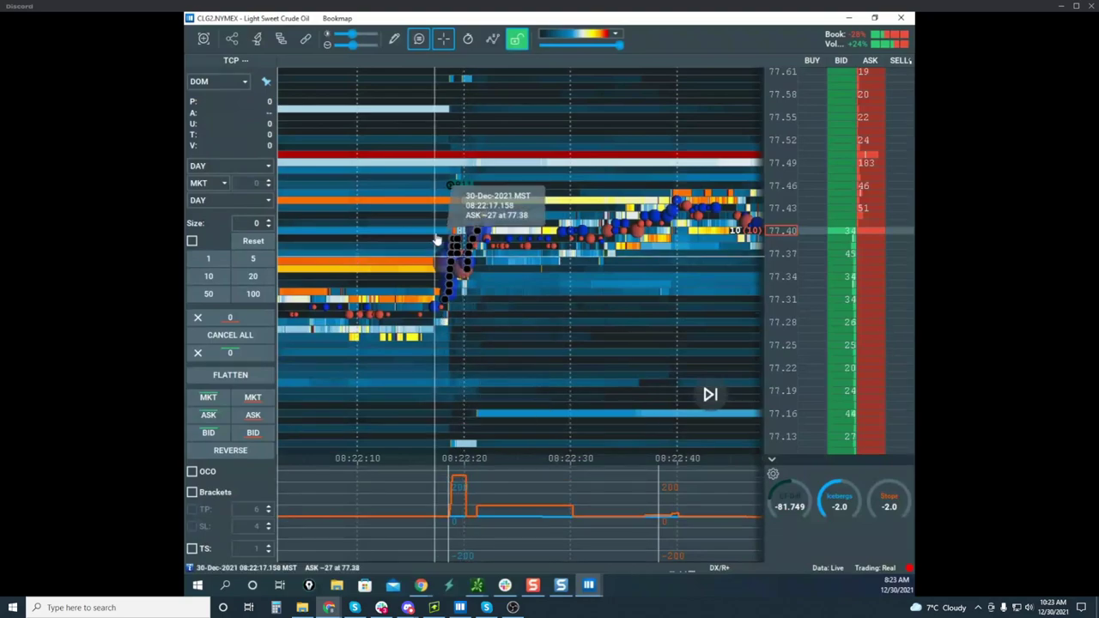
left_click(395, 39)
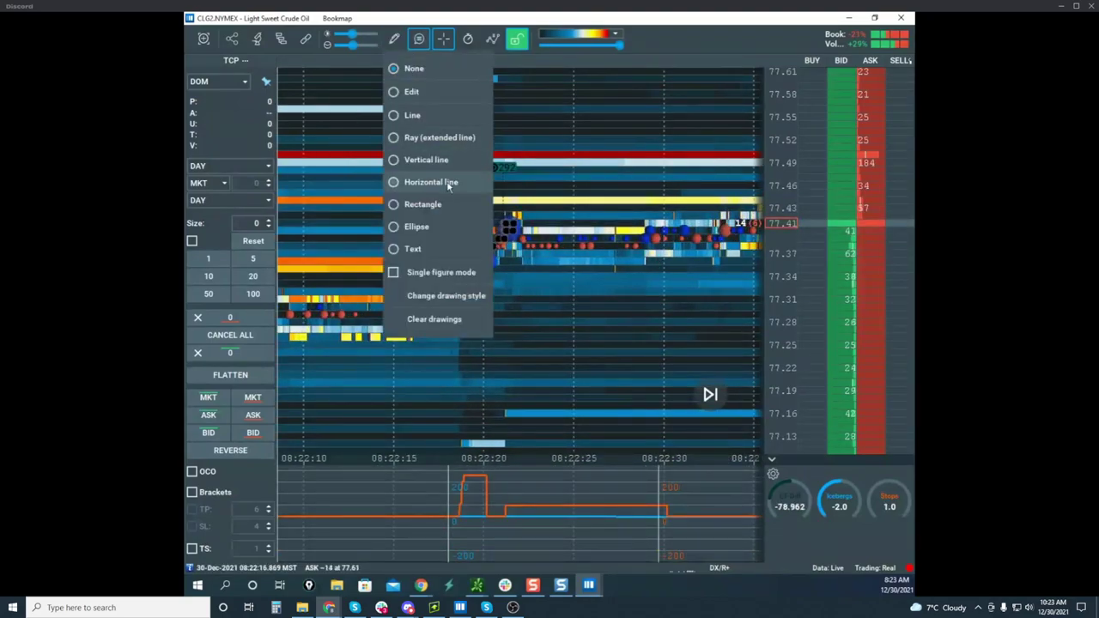
left_click(448, 183)
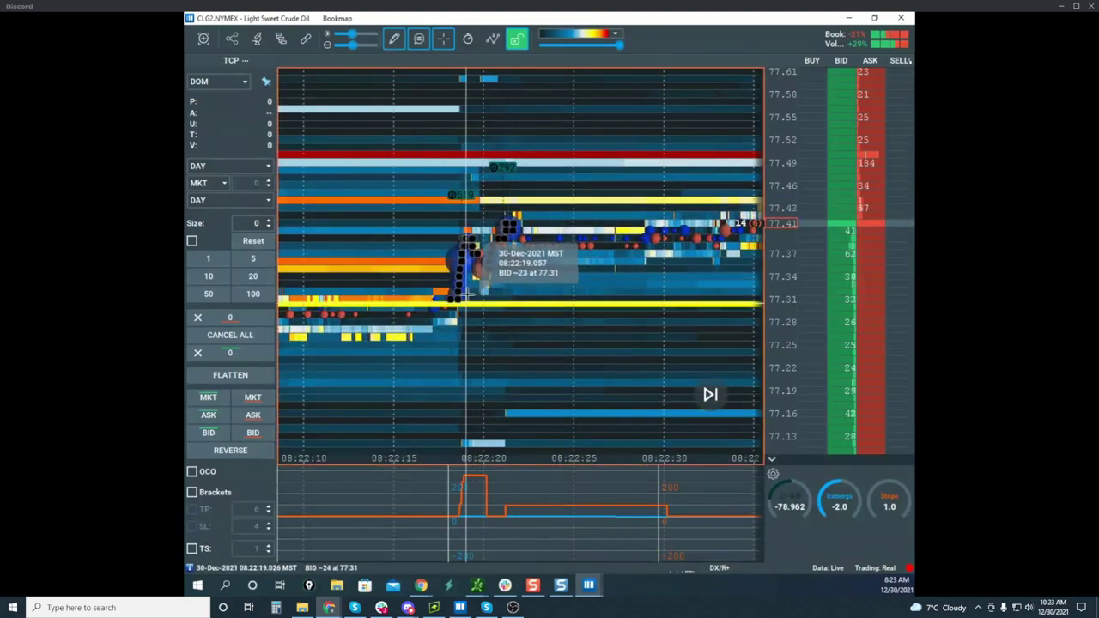
Place a second horizontal line at about 77.42, at the top of the stop run, and turn drawing mode off
scroll(501, 221, "up", 4)
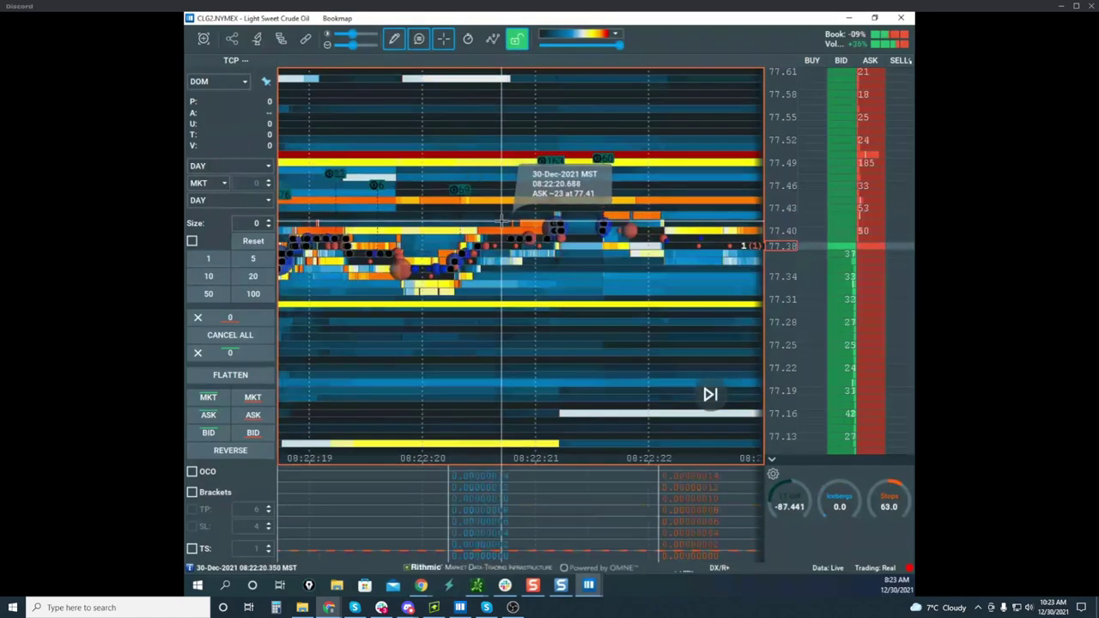
scroll(437, 230, "down", 3)
left_click_drag(781, 186, 783, 161)
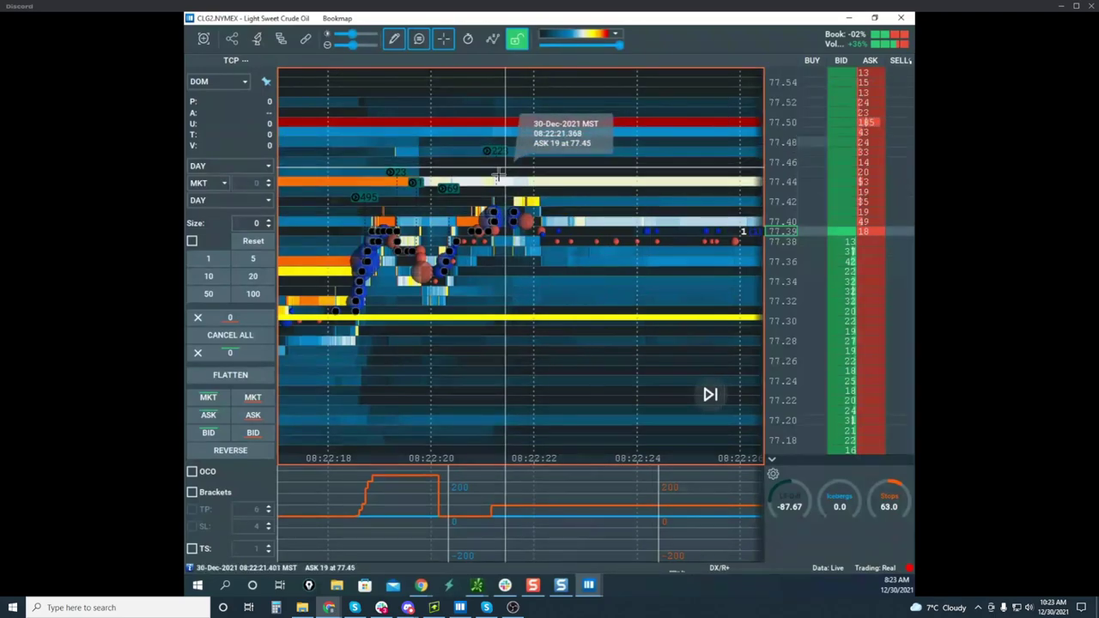
Examine how crude oil trades around the two yellow levels and the large resting orders near 77.50 since about 08:20
scroll(471, 140, "down", 10)
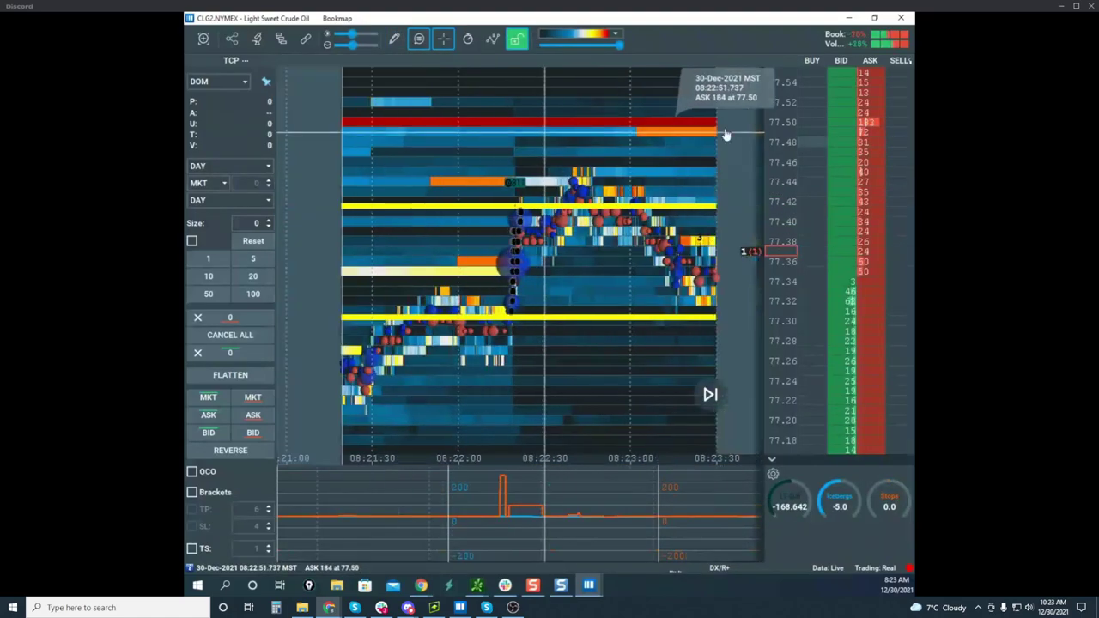
scroll(791, 155, "down", 1)
scroll(693, 163, "down", 5)
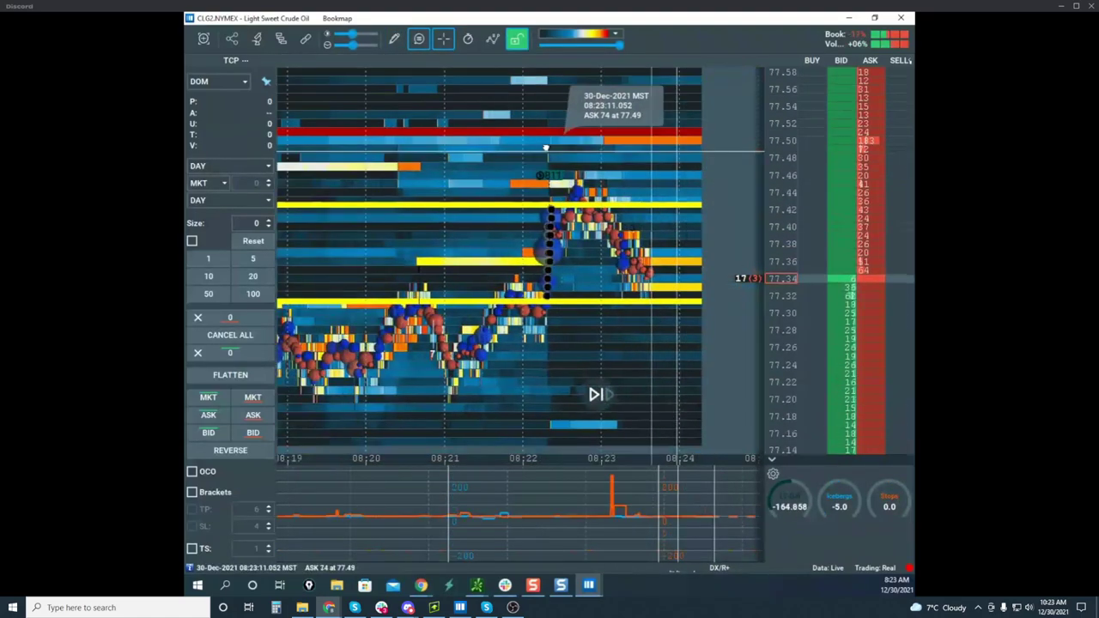
left_click_drag(711, 144, 636, 140)
scroll(779, 162, "down", 3)
left_click_drag(589, 172, 659, 163)
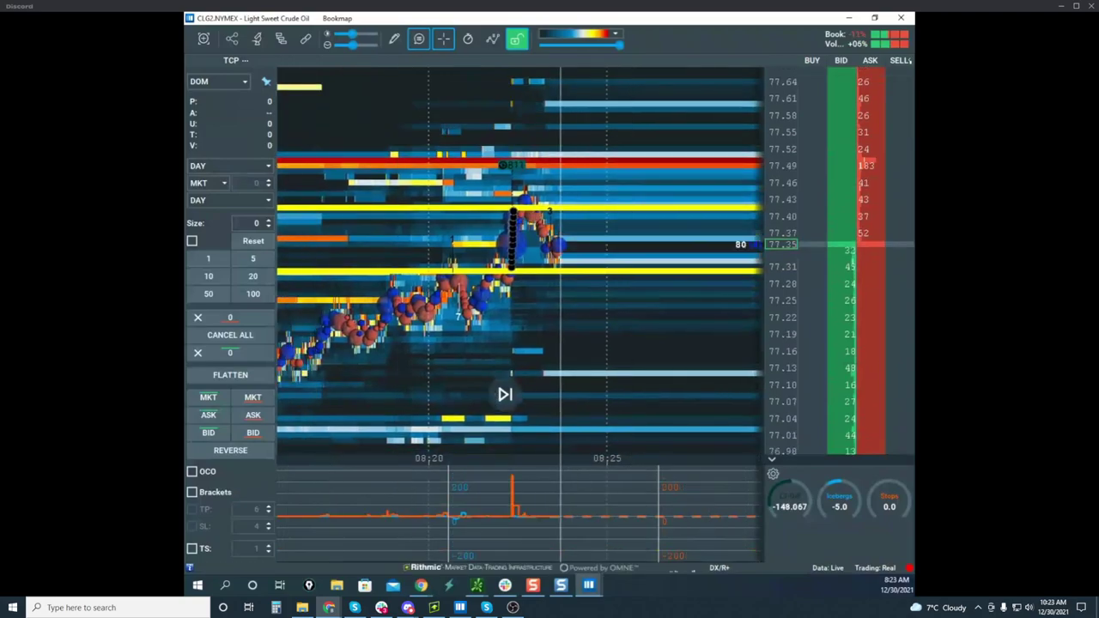
Switch to the thinkorswim 5-minute /CL chart, circle the current ATR value on its axis, and return to Bookmap
left_click_drag(186, 101, 478, 135)
left_click(592, 133)
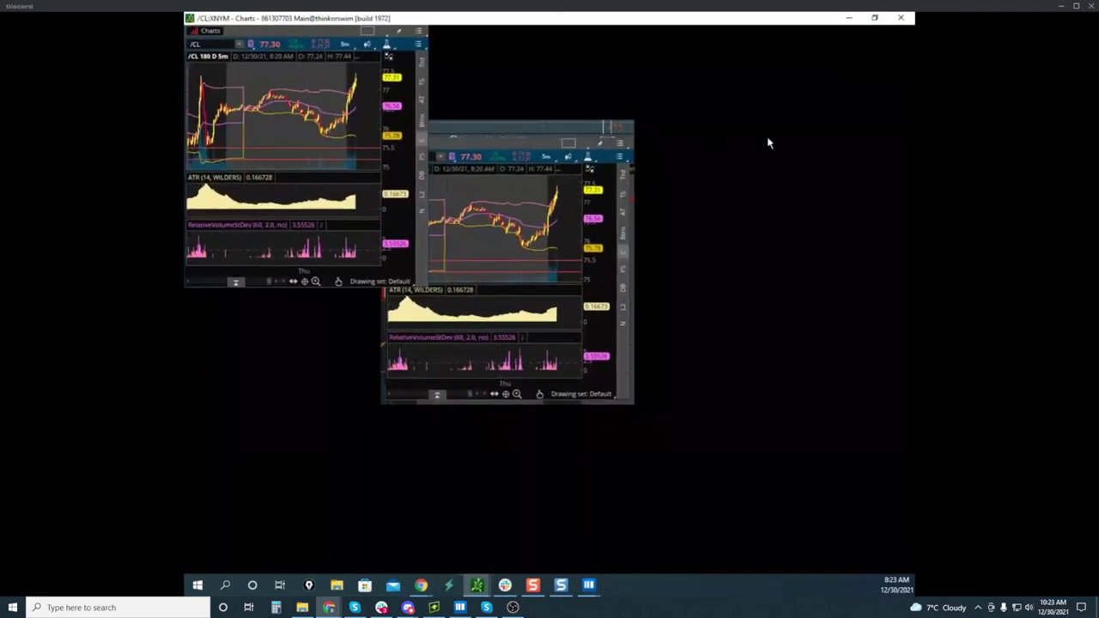
left_click_drag(437, 166, 566, 180)
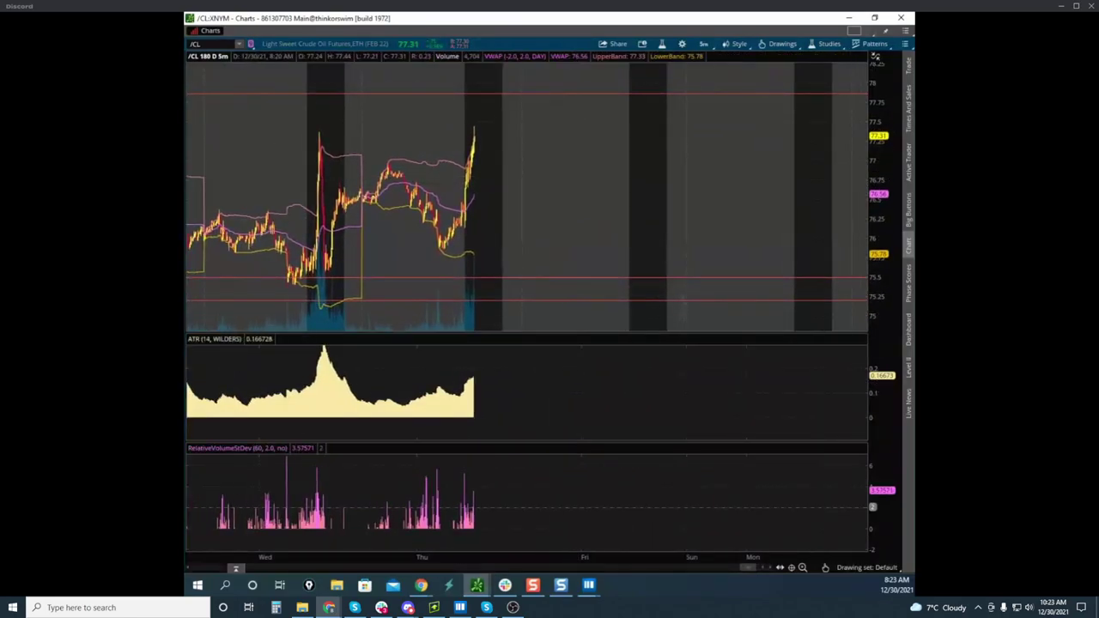
key("ctrl+2")
key("e")
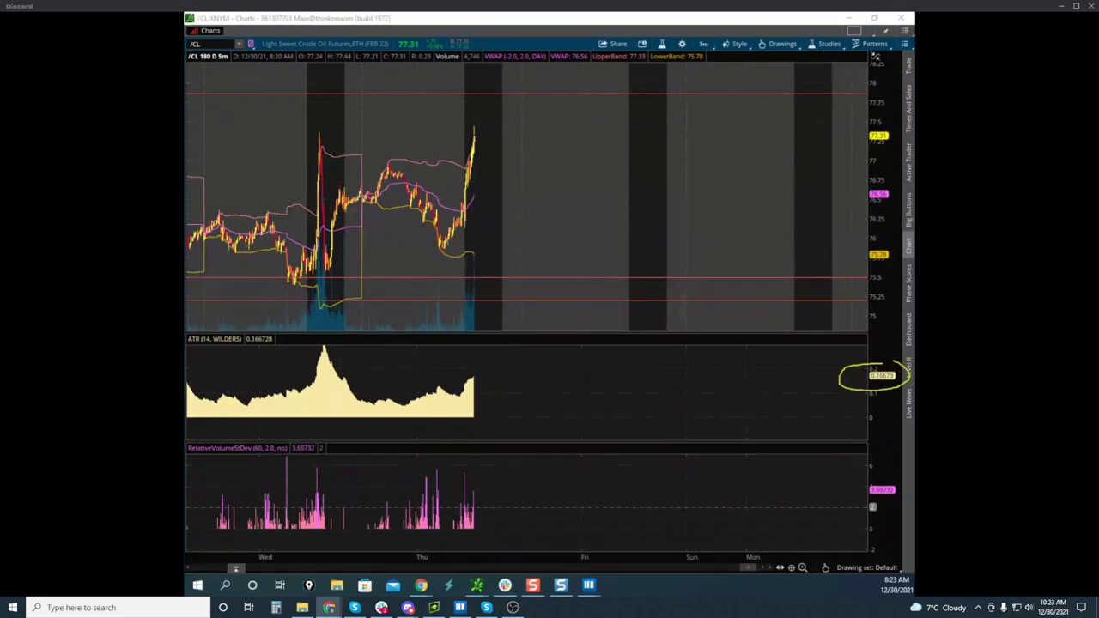
left_click_drag(659, 21, 523, 592)
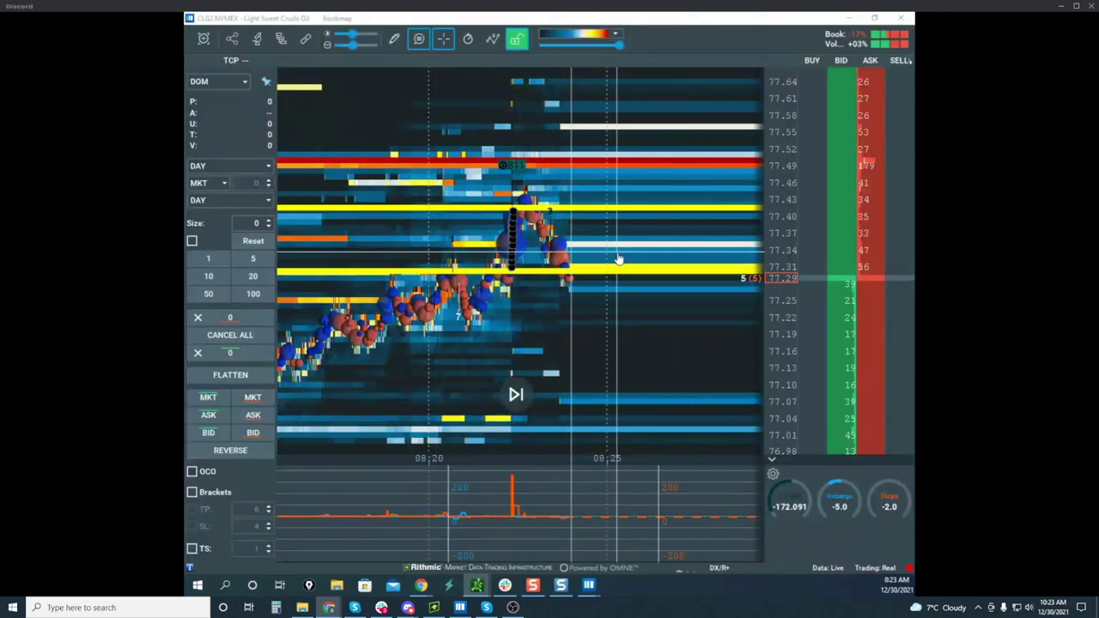
Sketch two breakout curves on the crude oil chart, one rising above the upper yellow level and one falling below the lower level
left_click_drag(619, 258, 622, 304)
scroll(779, 279, "up", 2)
left_click_drag(701, 250, 635, 213)
scroll(781, 206, "down", 1)
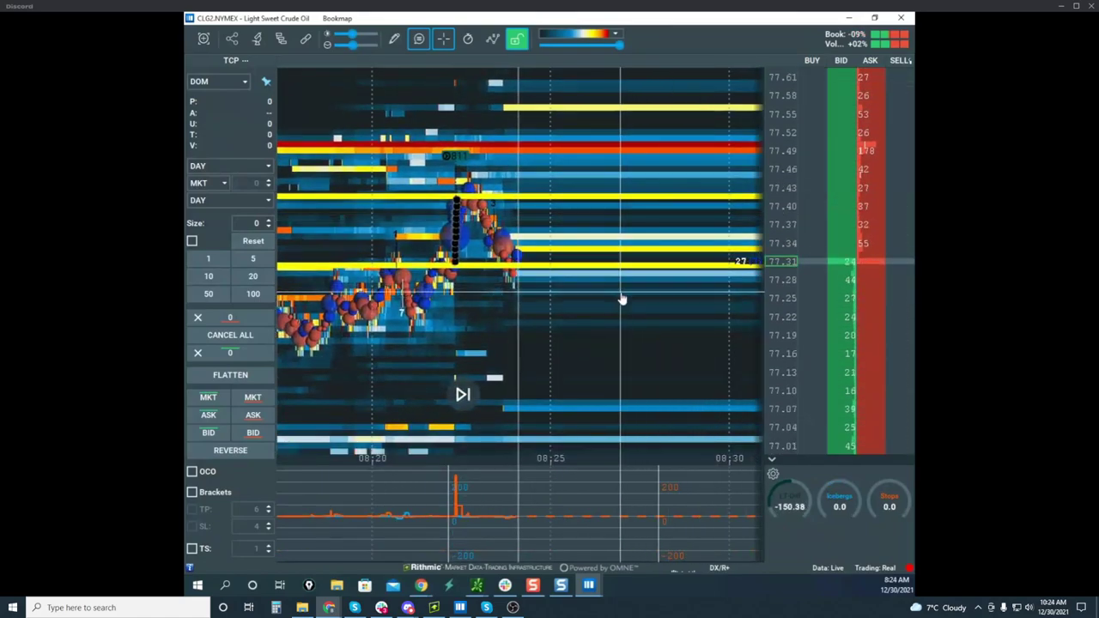
mouse_move(460, 242)
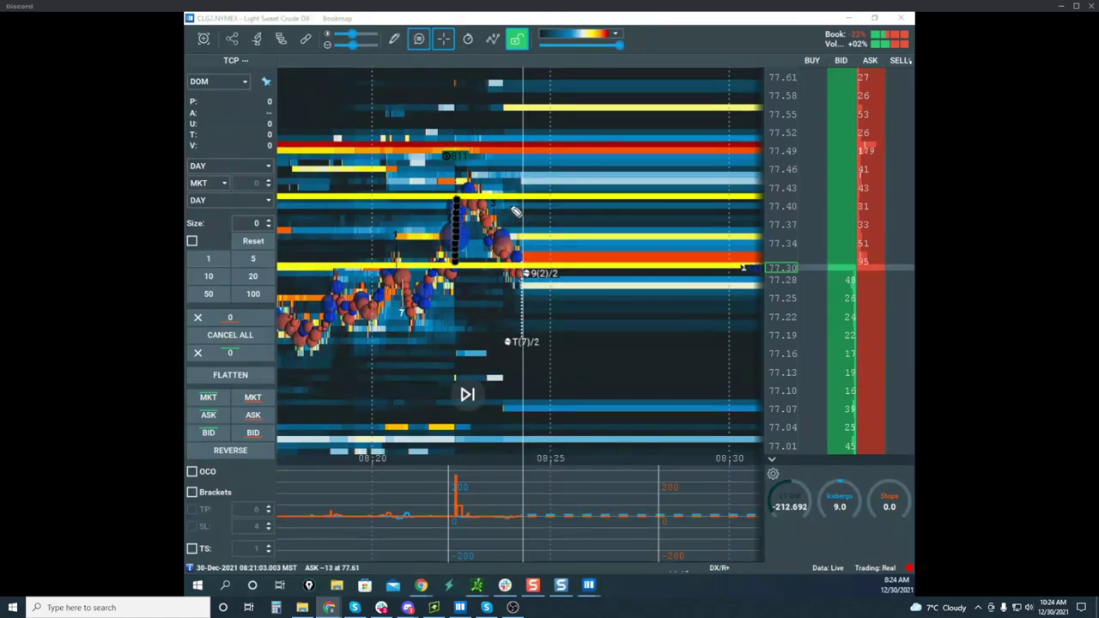
left_click_drag(525, 271, 565, 370)
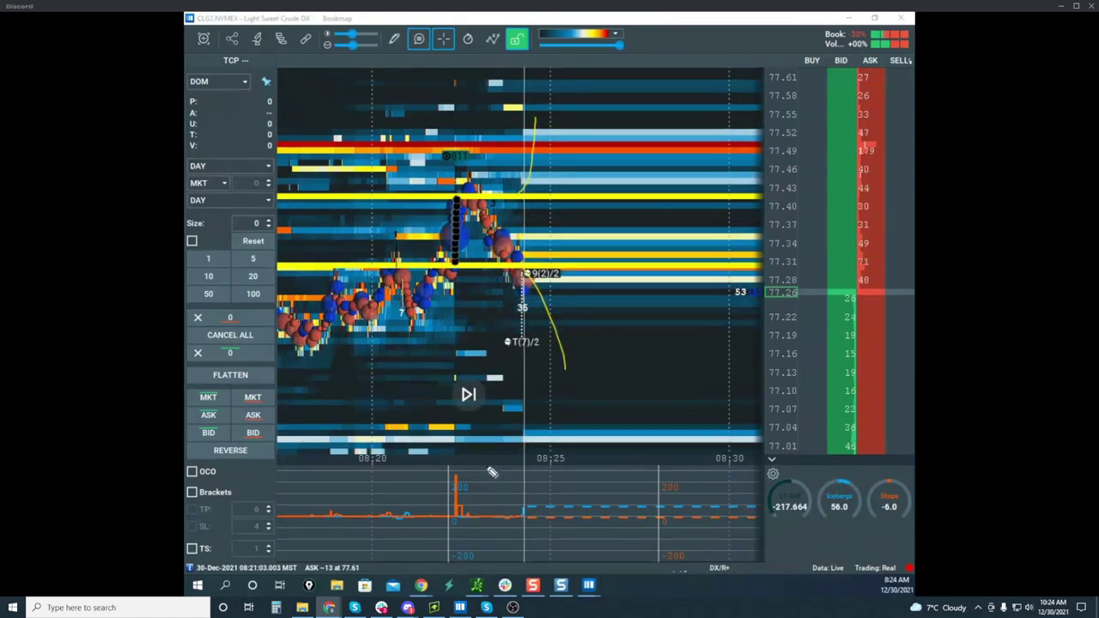
Sketch a price path rising through the 08:22 stop run and reversing steeply down through both yellow levels, and clear the marks
left_click_drag(465, 452, 478, 470)
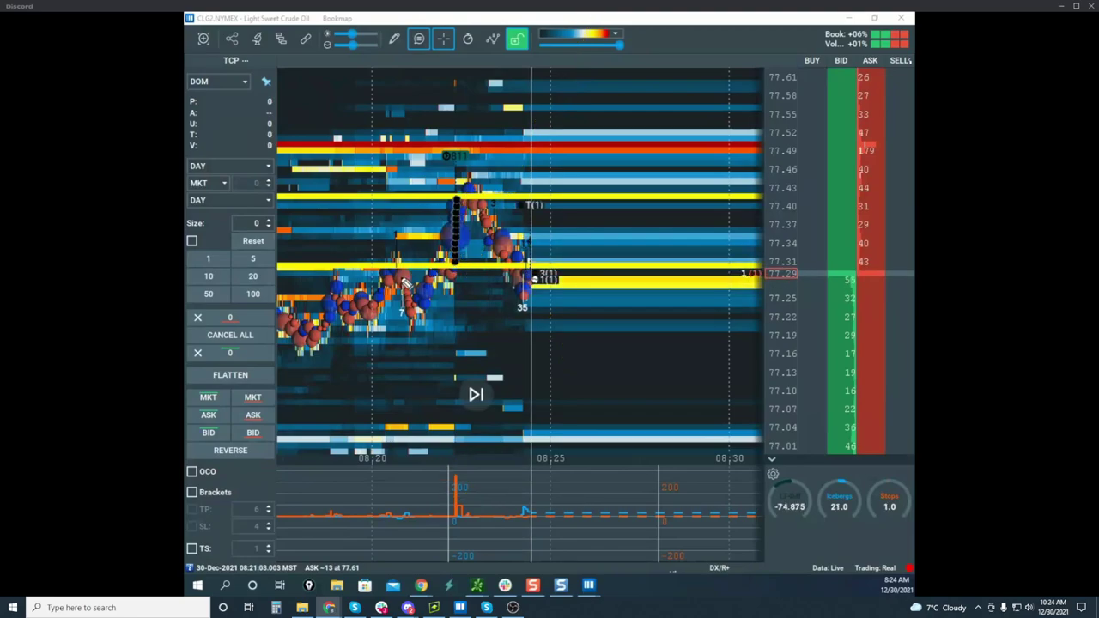
left_click_drag(494, 255, 674, 593)
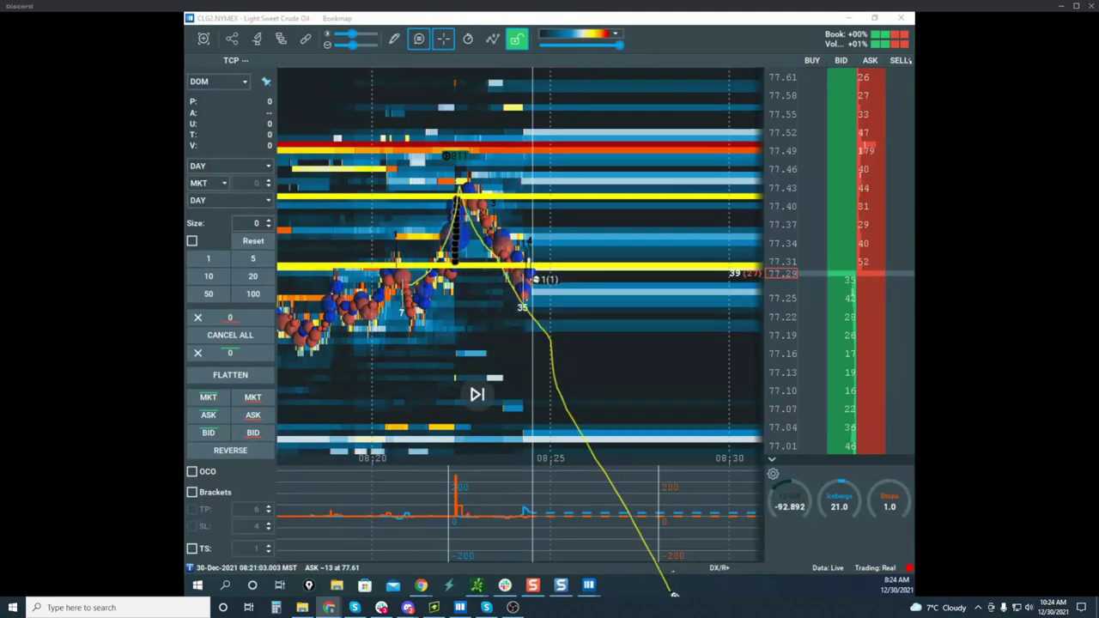
key("Escape")
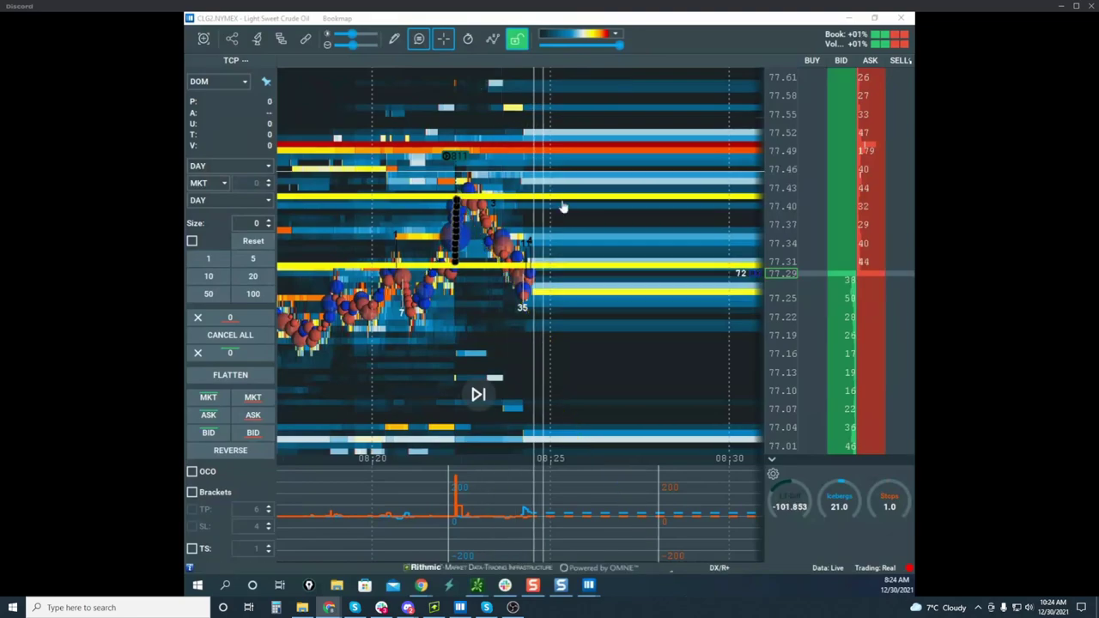
Sketch a path moving sideways between the two yellow levels after the stop run and breaking out upward to about 77.58
scroll(592, 203, "down", 4)
left_click_drag(584, 248, 544, 191)
left_click_drag(769, 165, 780, 177)
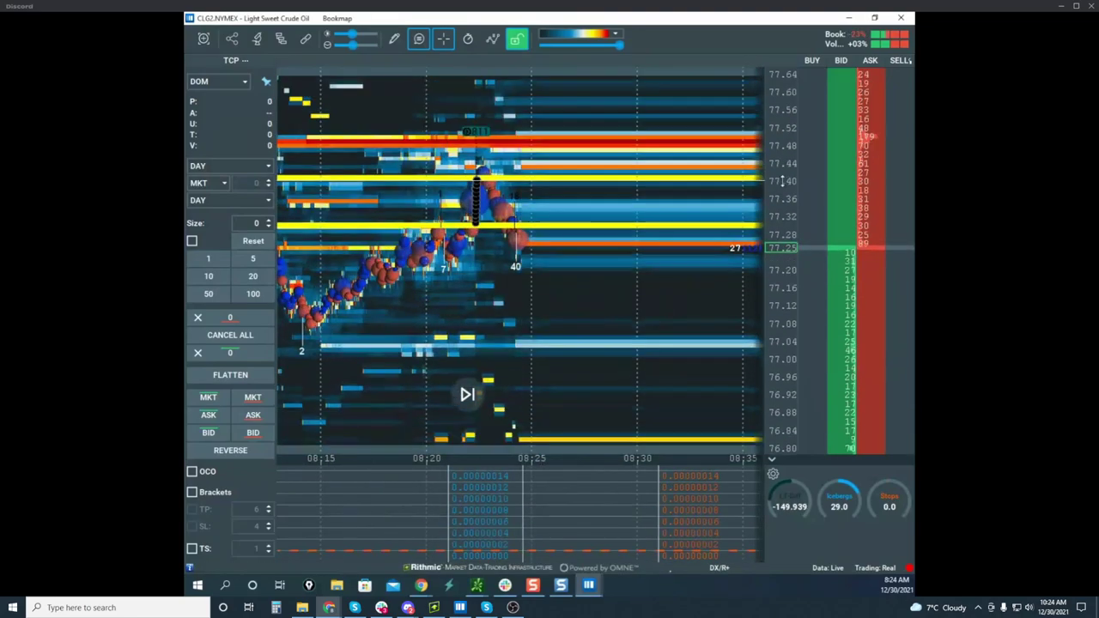
left_click_drag(626, 255, 609, 268)
left_click_drag(765, 234, 769, 205)
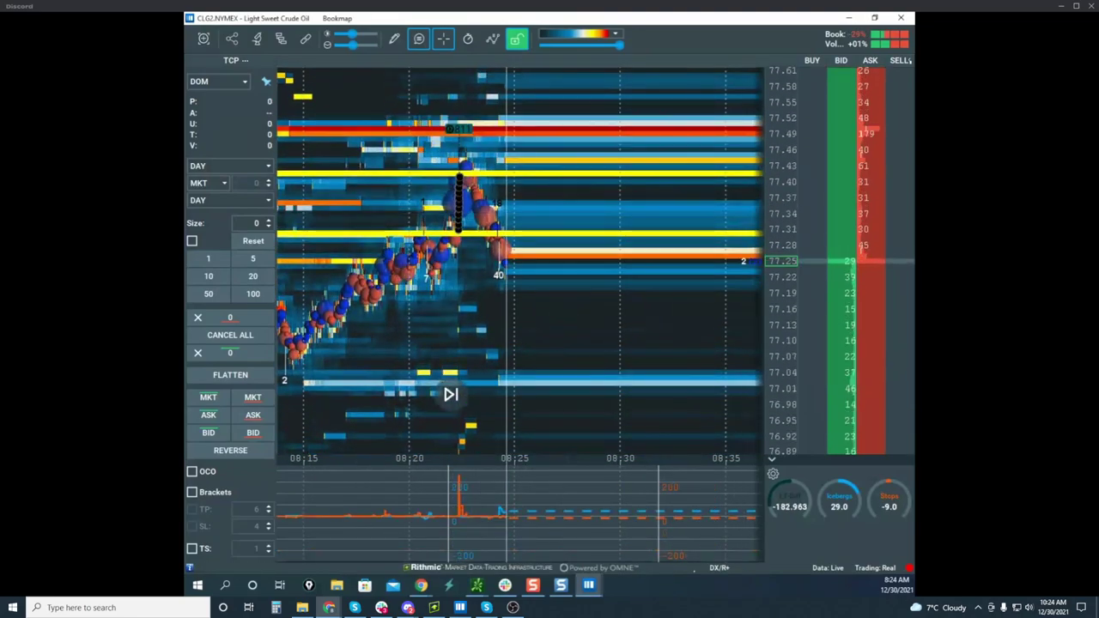
key("ctrl+2")
key("e")
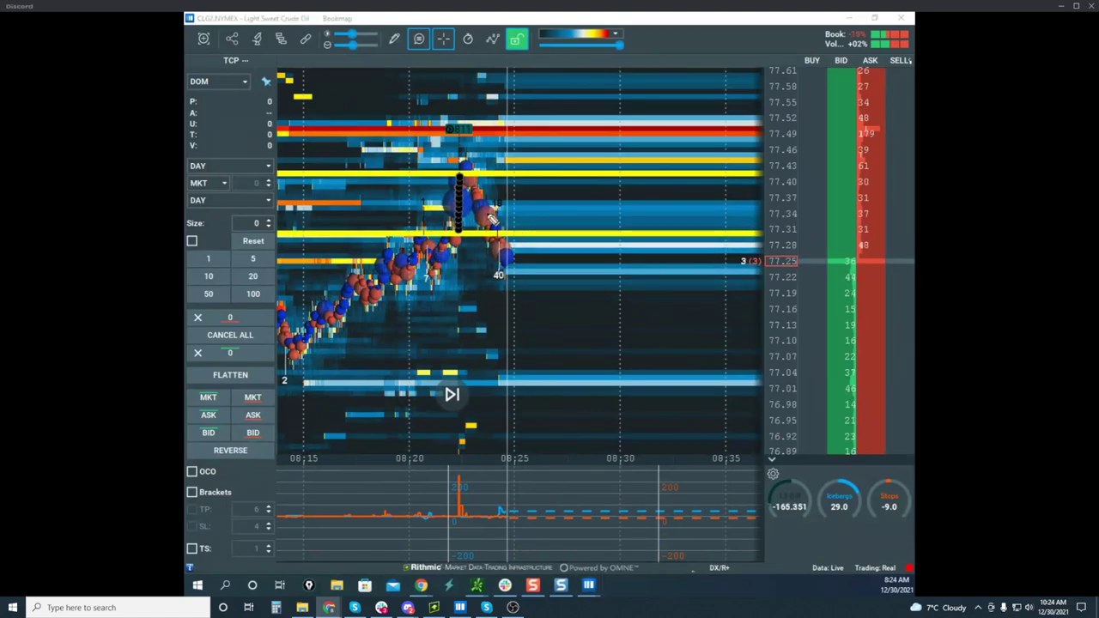
left_click_drag(509, 219, 568, 221)
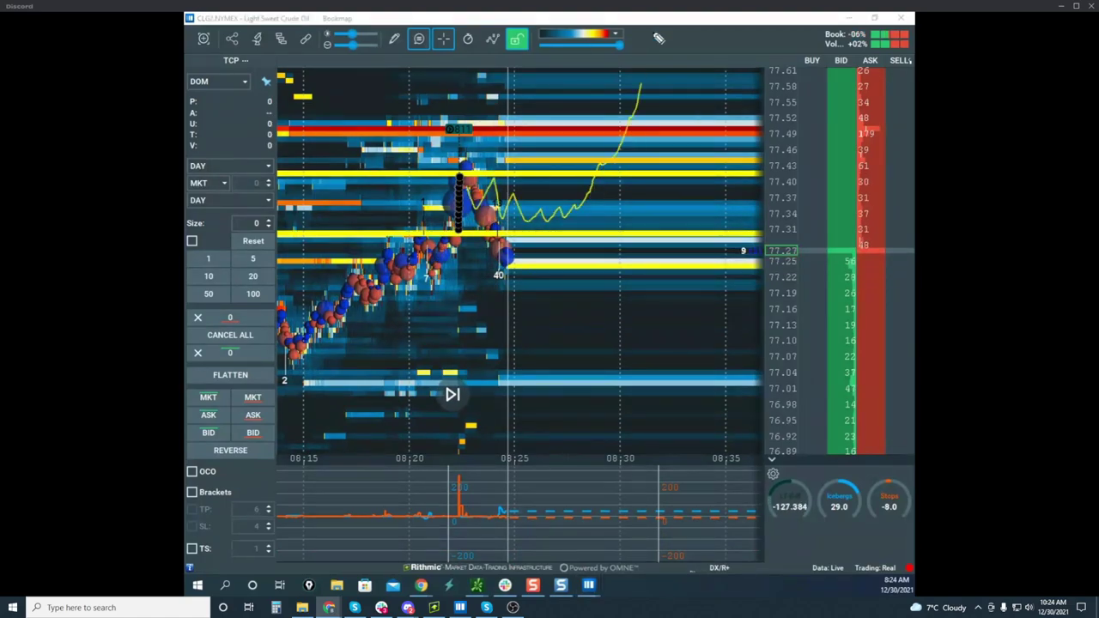
mouse_move(601, 164)
left_mouse_down()
mouse_move(642, 105)
mouse_move(671, 23)
left_mouse_up()
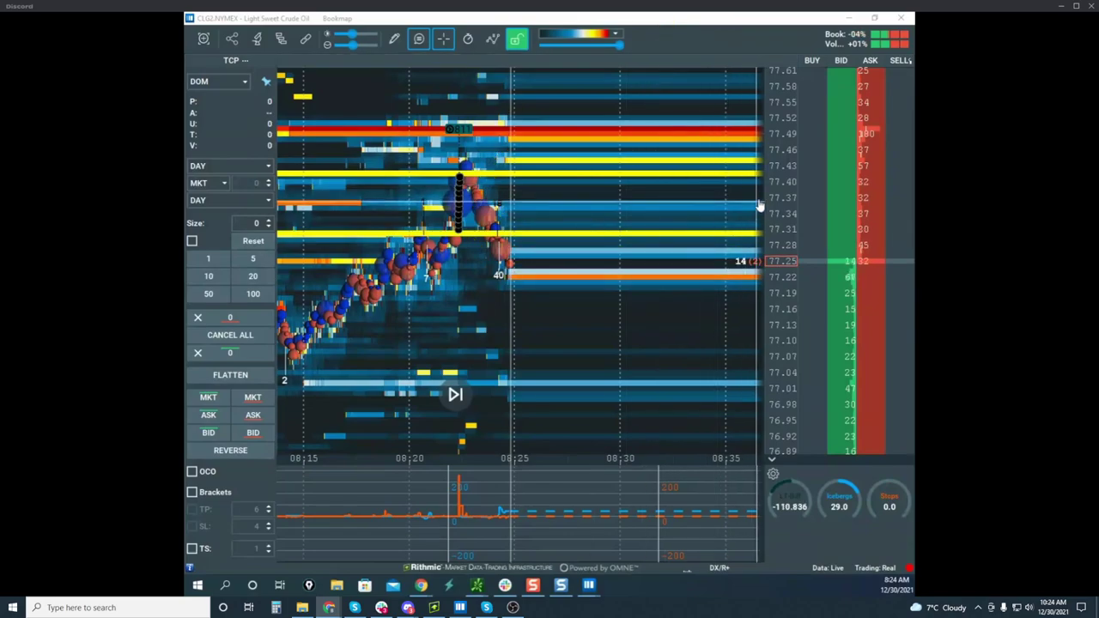
Examine the trades and resting orders just below the lower yellow level, between about 77.20 and 77.30
scroll(775, 155, "up", 4)
left_click_drag(577, 242, 586, 279)
scroll(586, 279, "up", 2)
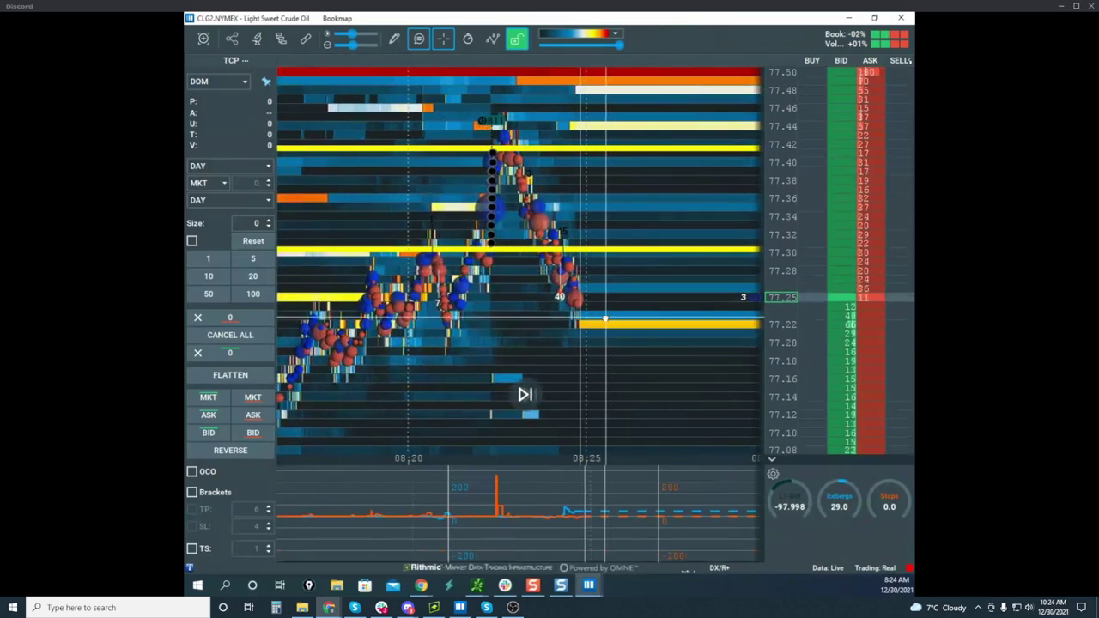
scroll(584, 280, "up", 3)
left_click_drag(785, 262, 783, 194)
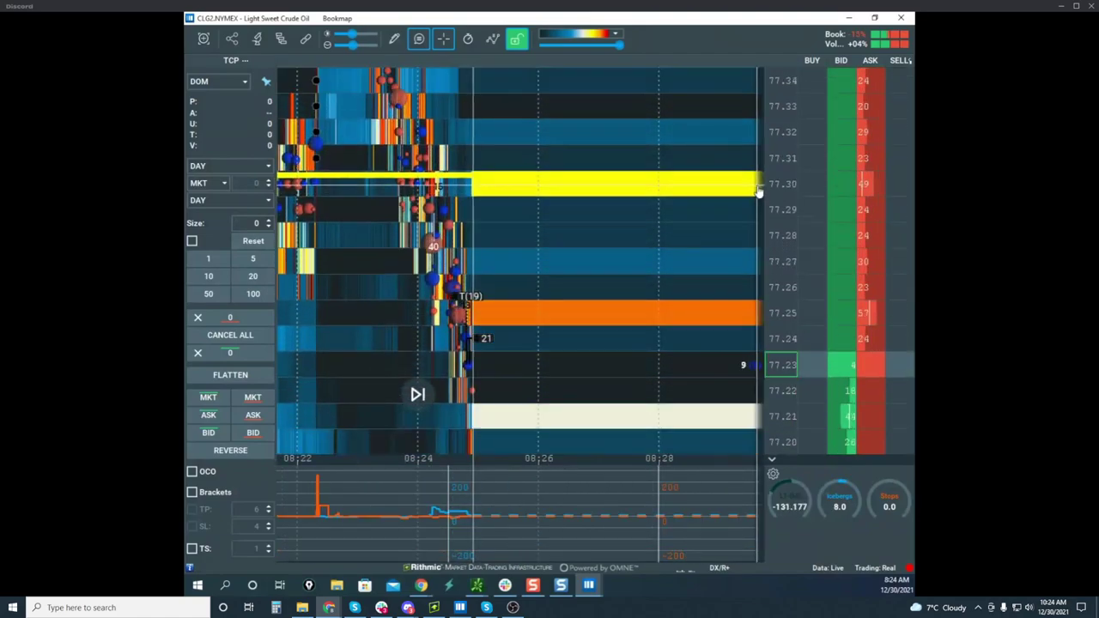
left_click_drag(768, 237, 766, 277)
left_click_drag(718, 302, 661, 226)
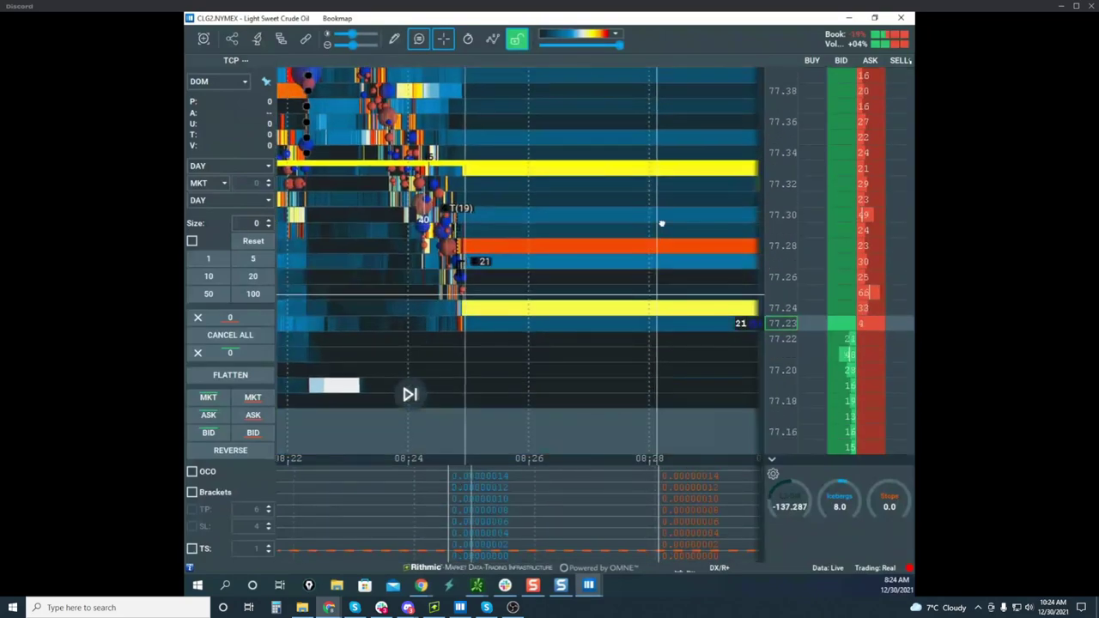
Mark the price area at about 77.13 and sketch a decline toward it from the latest crude oil trades
scroll(665, 236, "down", 2)
left_click_drag(685, 326, 576, 326)
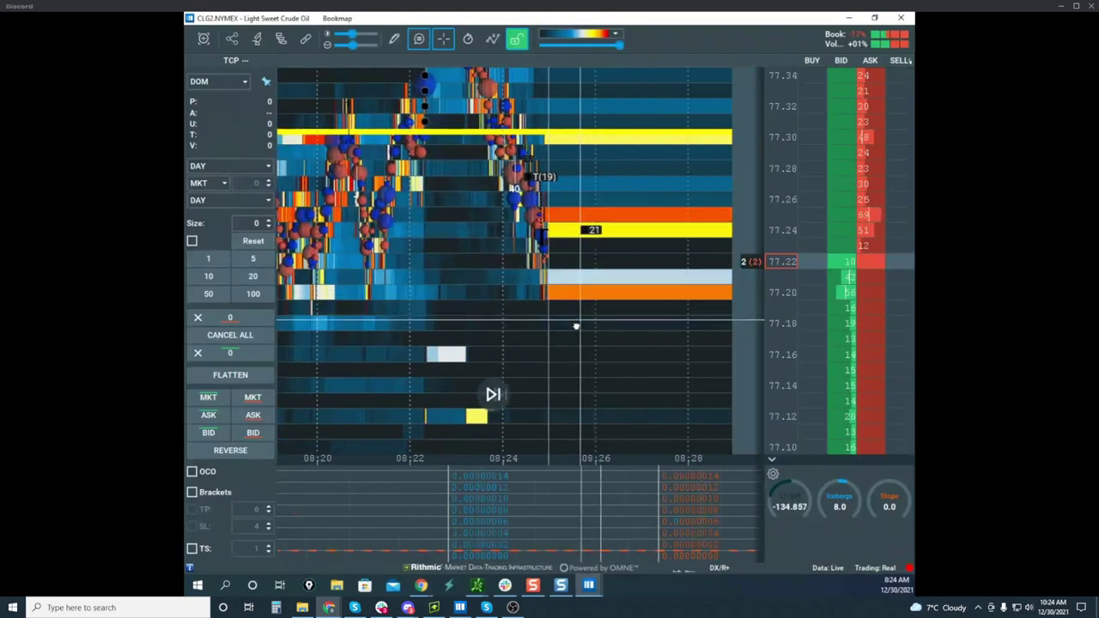
left_click_drag(776, 206, 781, 254)
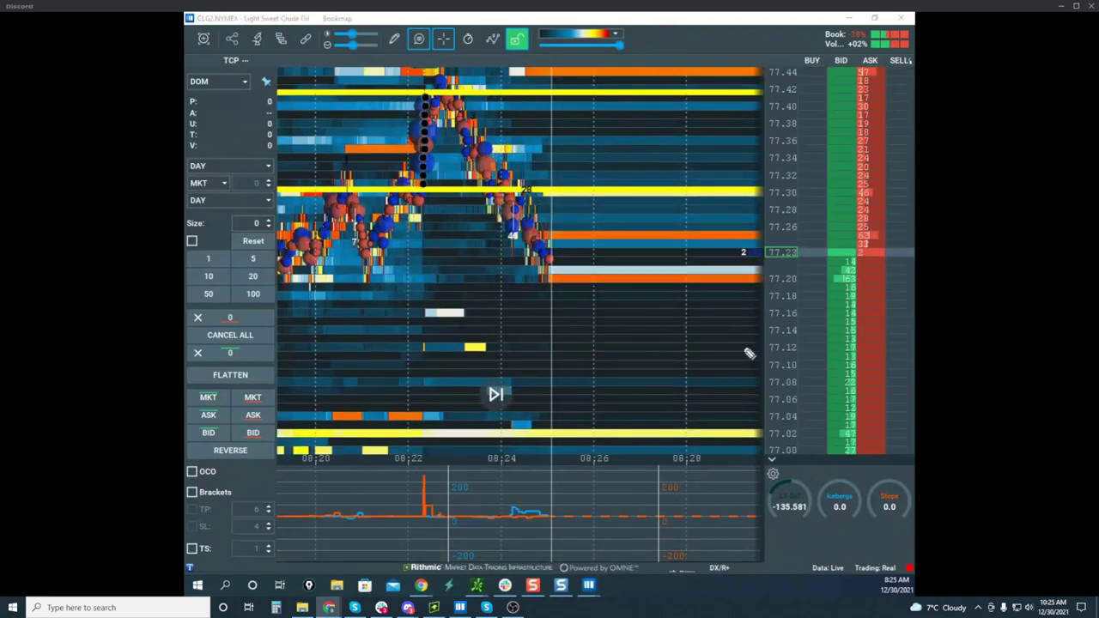
left_click_drag(736, 343, 773, 344)
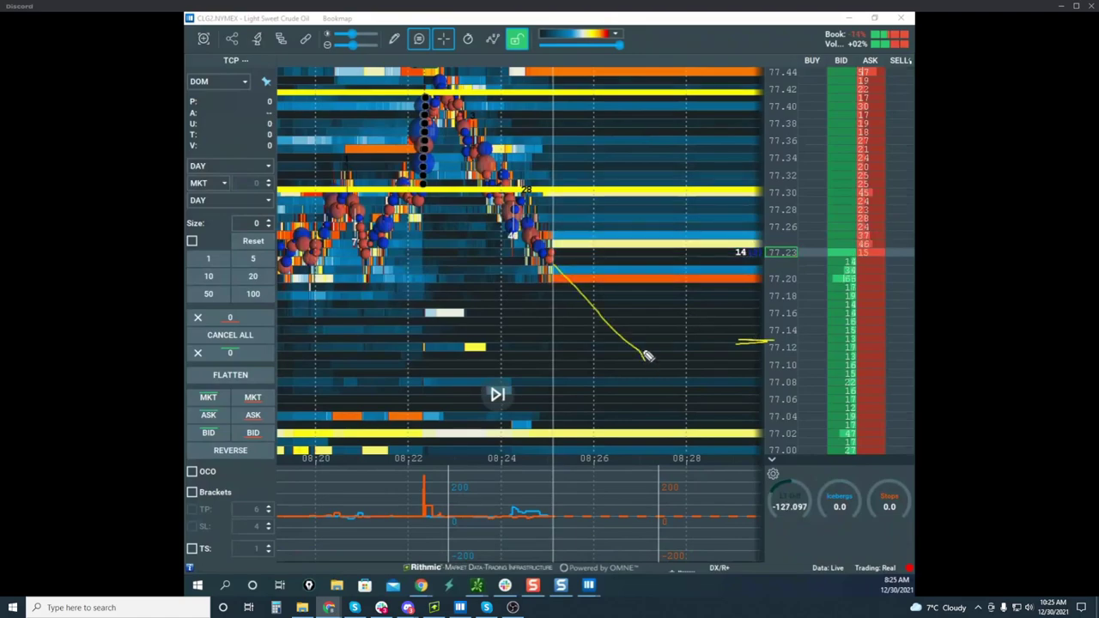
Circle the stops spike, the 08:22 stop run and its label above the jump, and clear the marks
scroll(676, 147, "down", 3)
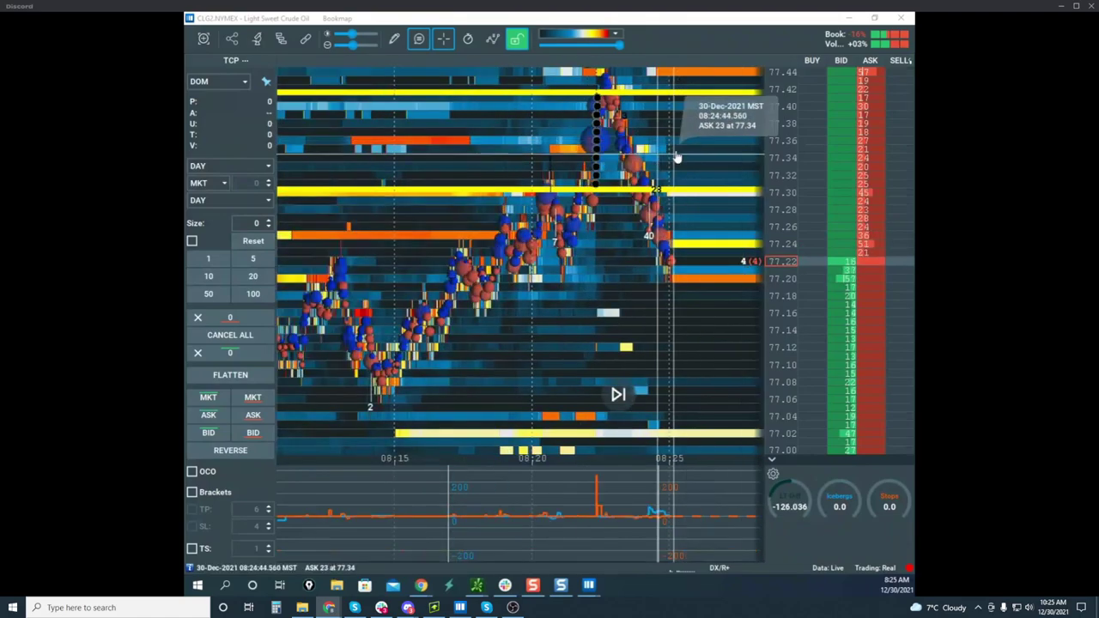
left_click_drag(785, 130, 784, 165)
left_click_drag(699, 166, 579, 163)
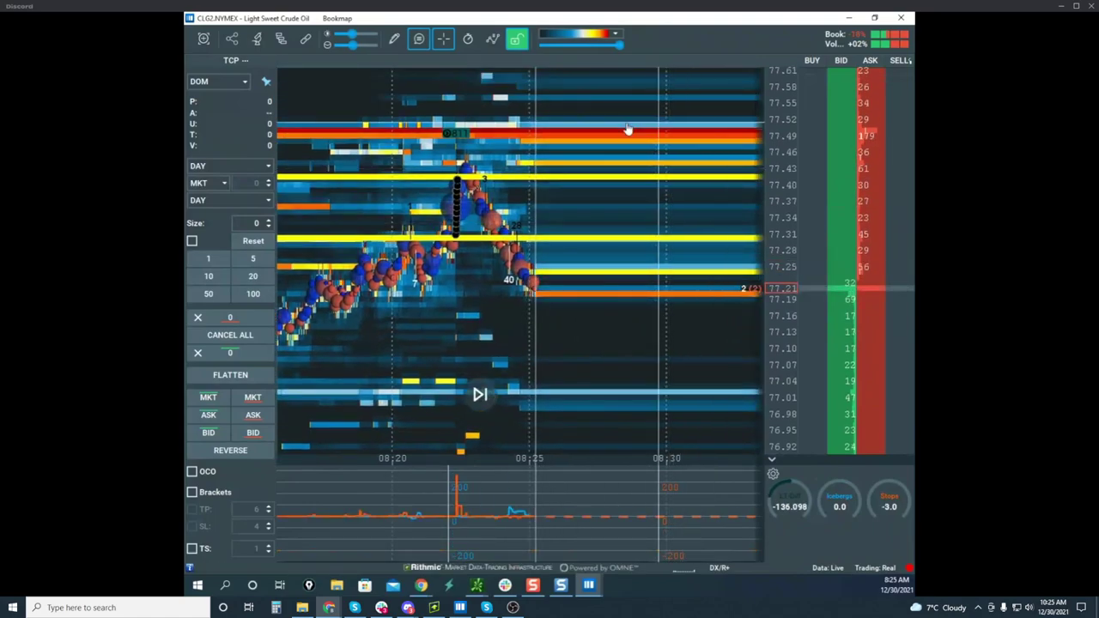
left_click_drag(841, 166, 841, 143)
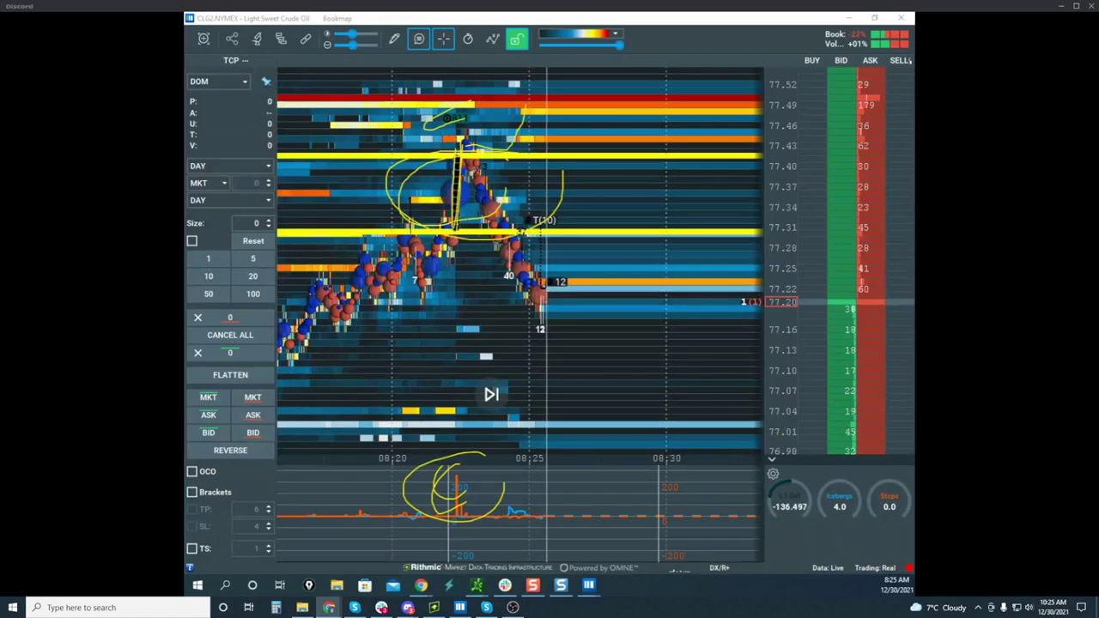
key("e")
Trace the stop run upward, circle the zone between the yellow levels, sketch moves below and above it, and clear the marks
left_click_drag(455, 232, 464, 125)
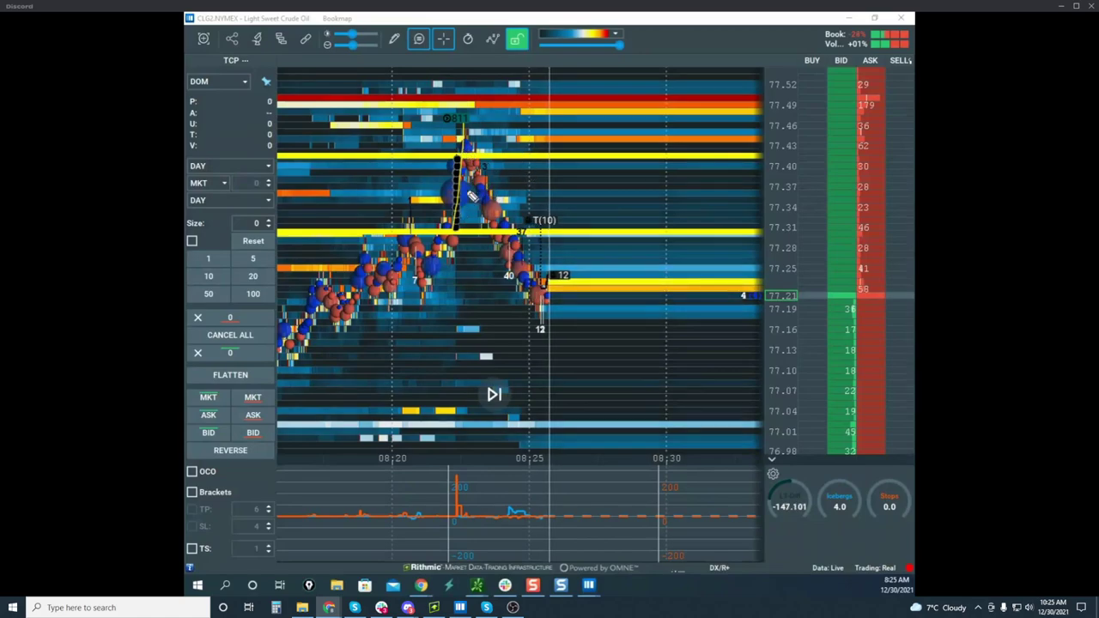
mouse_move(522, 155)
left_mouse_down()
mouse_move(410, 168)
mouse_move(563, 168)
left_mouse_up()
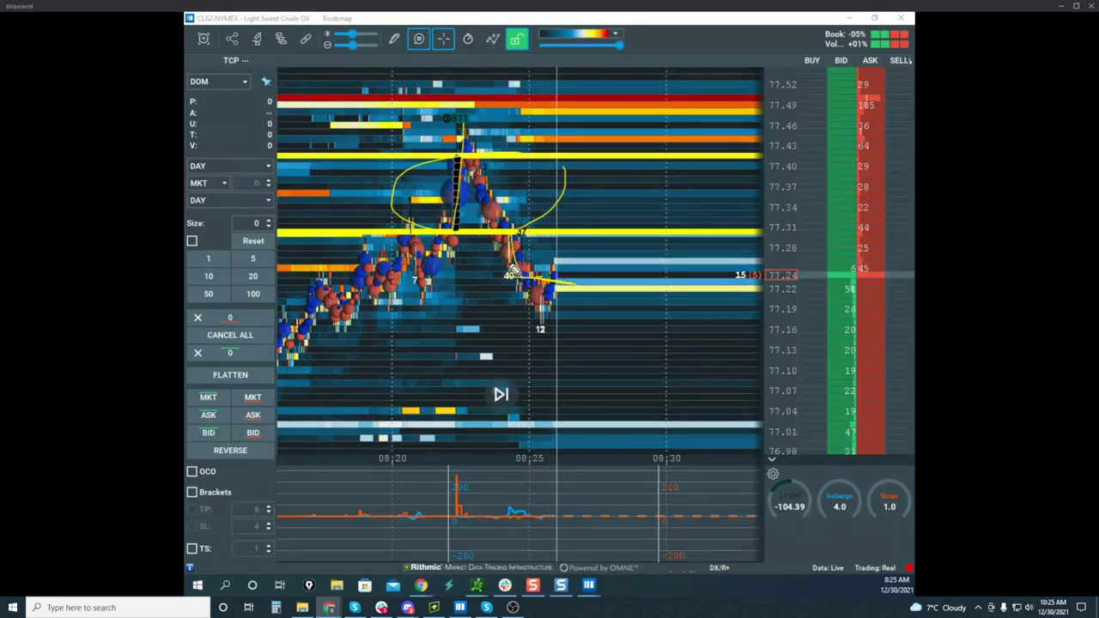
left_click_drag(509, 263, 557, 342)
left_click_drag(532, 152, 563, 153)
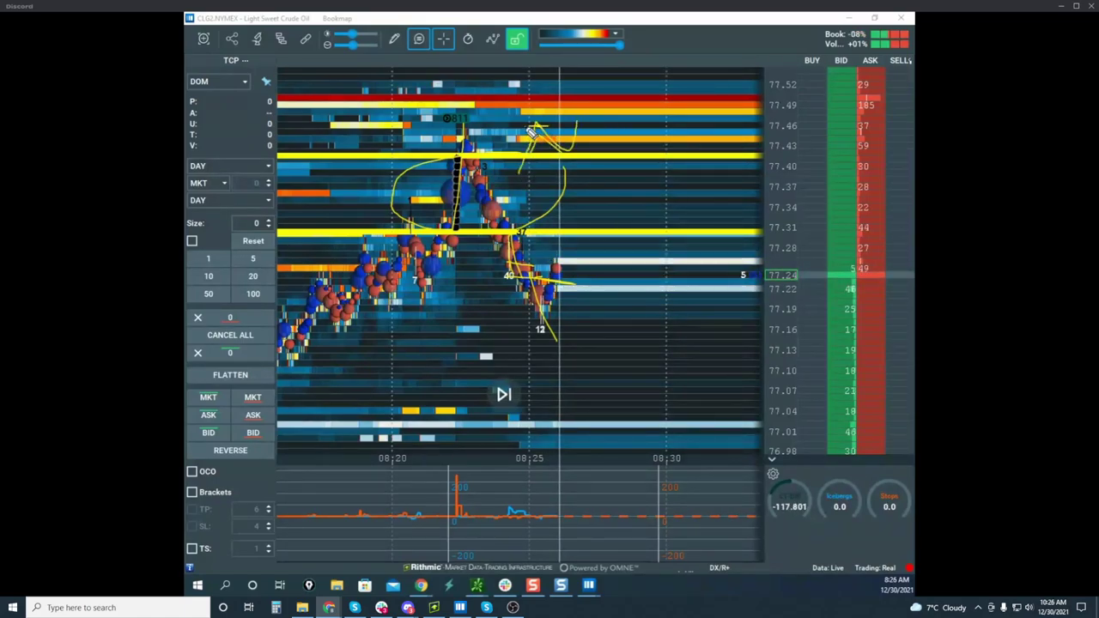
key("Escape")
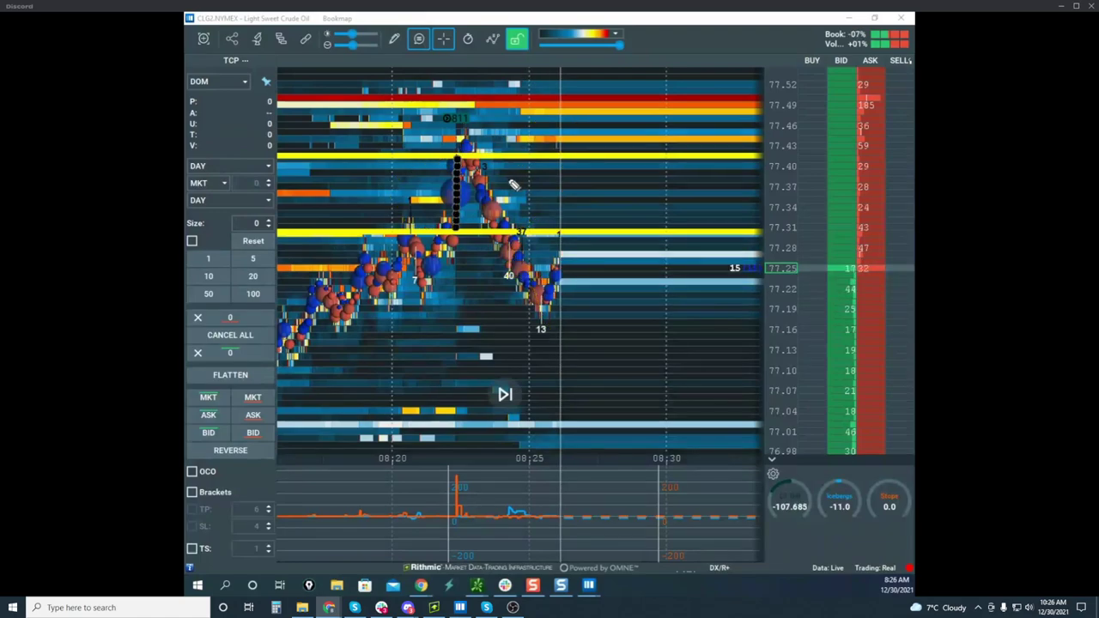
Circle the stops spike, sketch a drop, retest and failure at the lower yellow level, and add an upward arrow above the upper level
left_click_drag(486, 475, 491, 515)
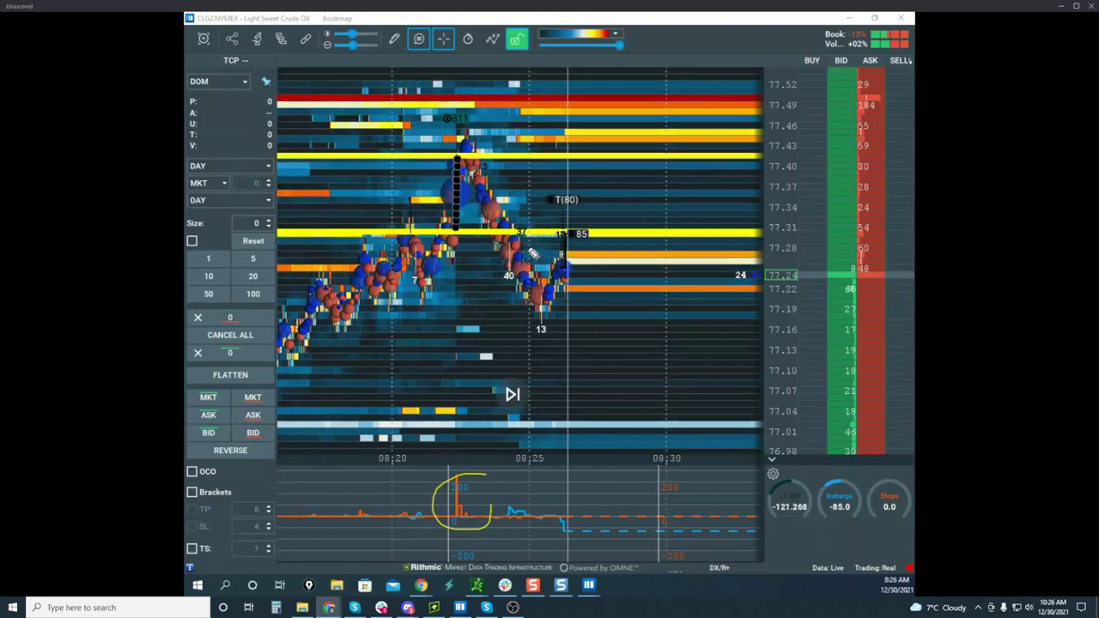
left_click_drag(542, 327, 559, 385)
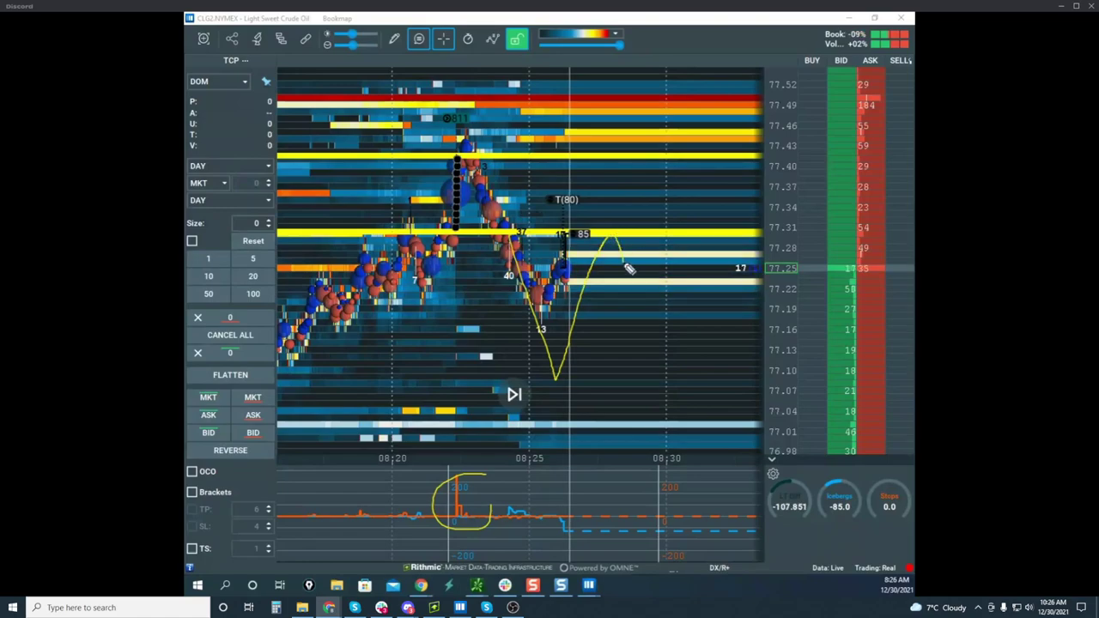
mouse_move(629, 269)
left_mouse_down()
mouse_move(631, 321)
mouse_move(632, 304)
left_mouse_up()
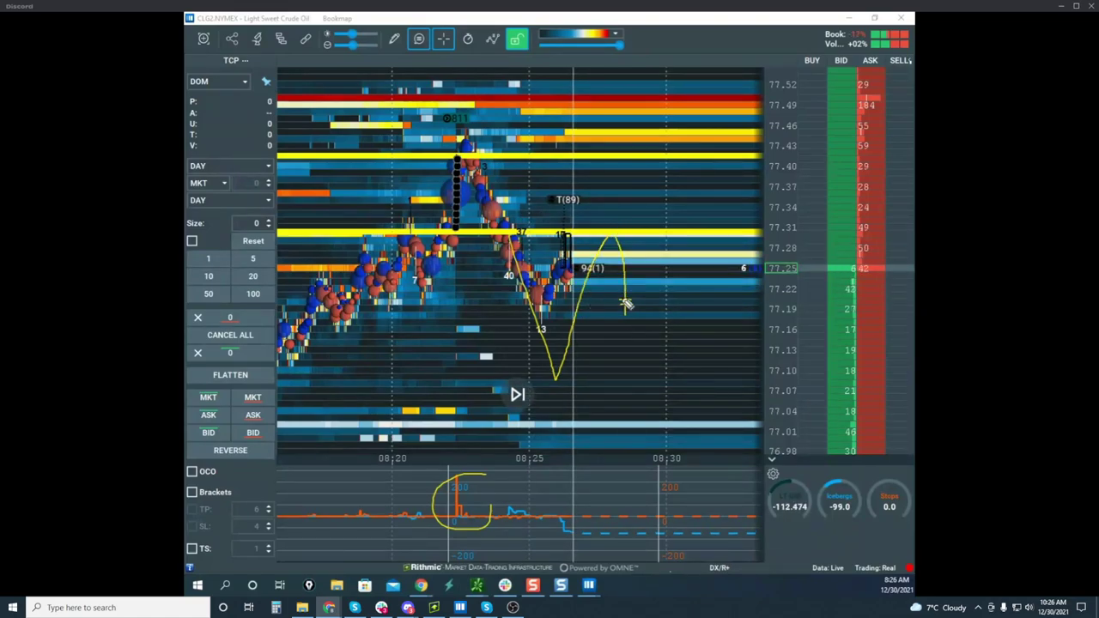
mouse_move(629, 319)
left_mouse_down()
mouse_move(658, 372)
mouse_move(658, 451)
left_mouse_up()
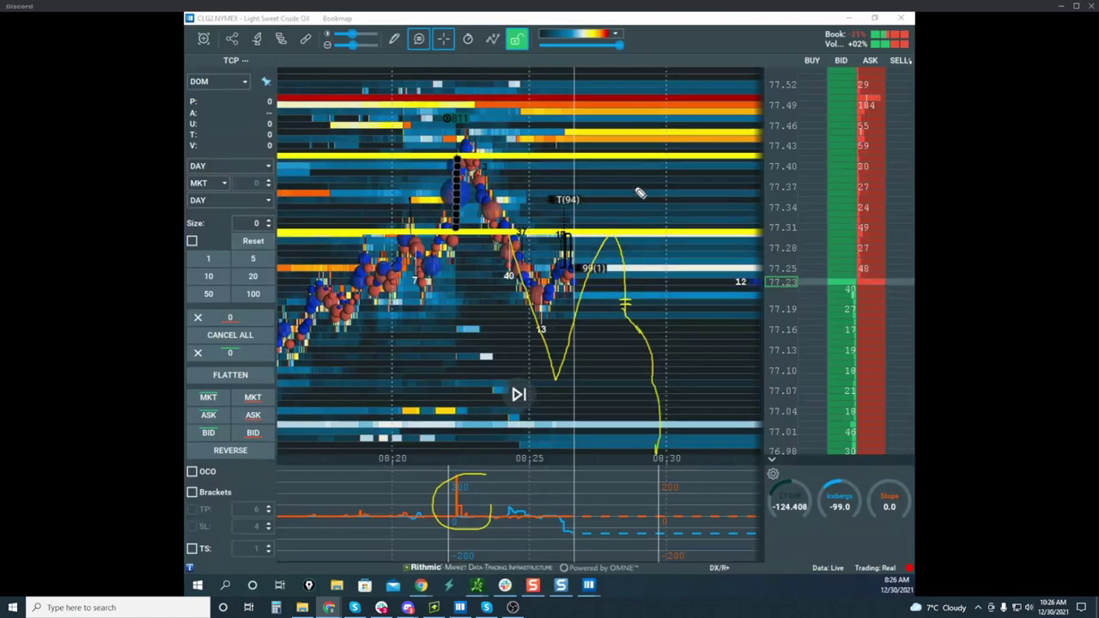
left_click_drag(633, 158, 642, 49)
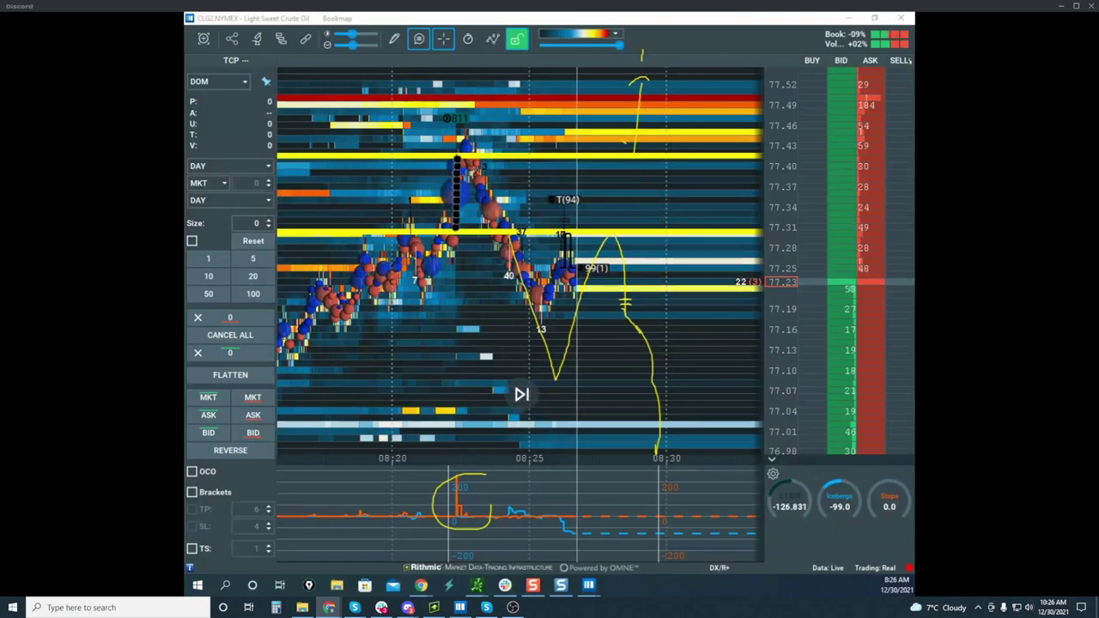
Clear the marks and redraw a single drop, retest of the lower yellow level and steep fall past 76.98
key("e")
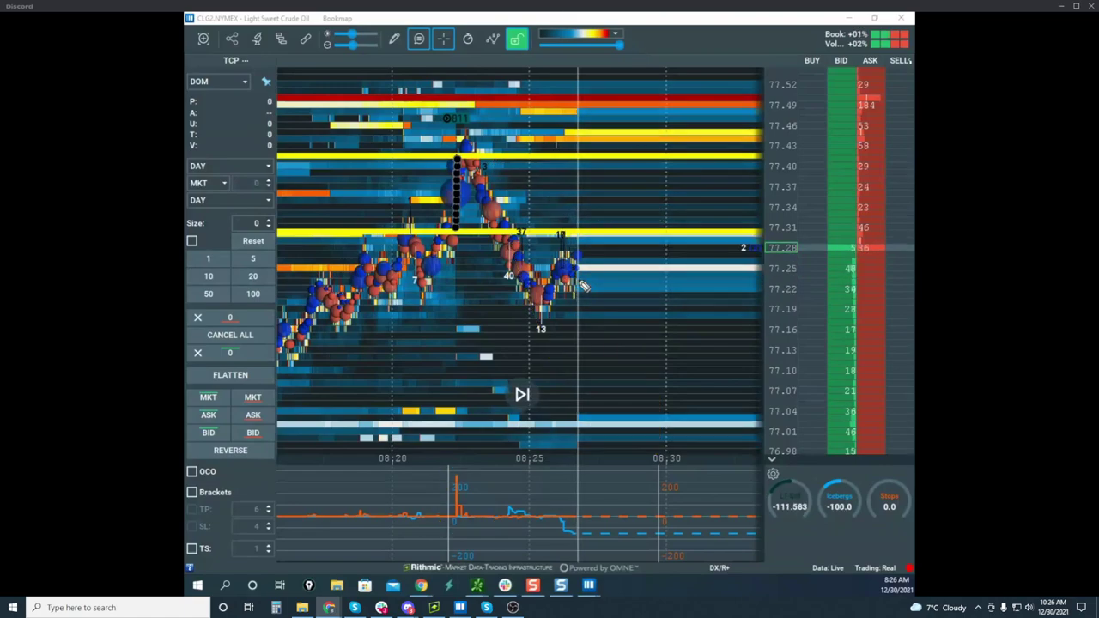
mouse_move(505, 233)
left_mouse_down()
mouse_move(555, 366)
mouse_move(598, 237)
mouse_move(650, 539)
left_mouse_up()
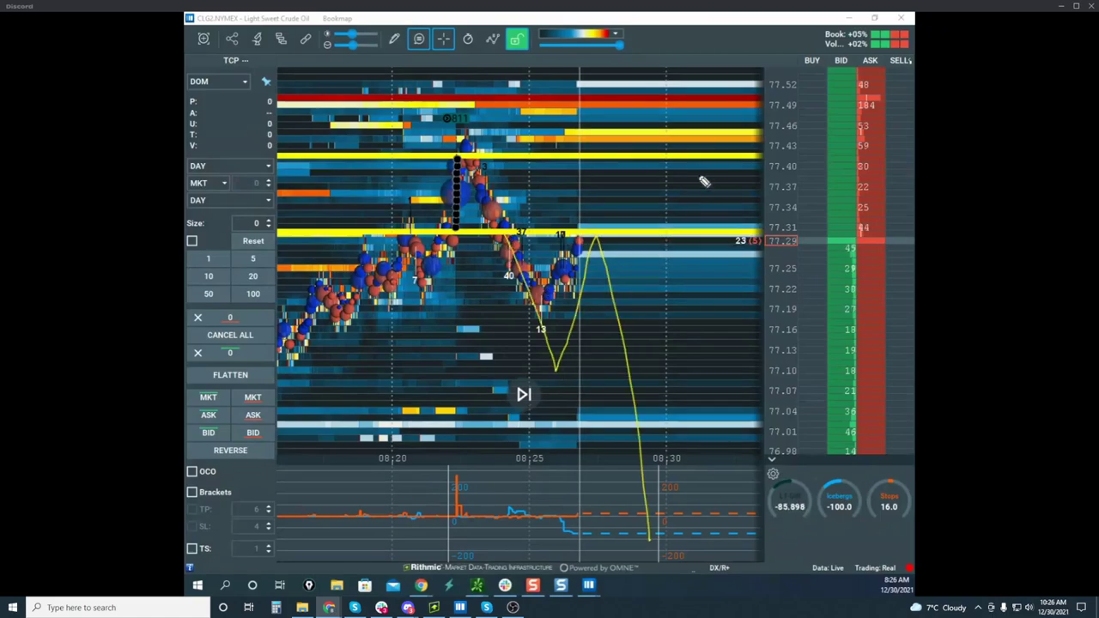
Circle the zone between the yellow levels and the stops spike, trace the stop run with upward continuations, and clear the marks
mouse_move(649, 169)
left_mouse_down()
mouse_move(570, 139)
mouse_move(370, 199)
mouse_move(702, 201)
left_mouse_up()
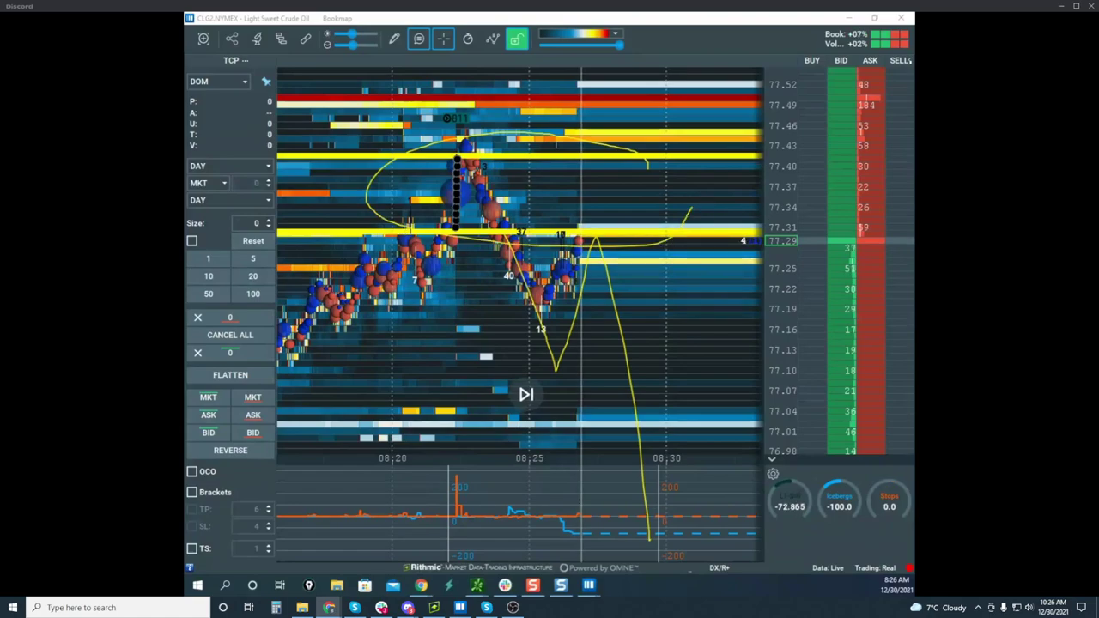
mouse_move(481, 151)
left_mouse_down()
mouse_move(466, 153)
mouse_move(425, 230)
mouse_move(455, 225)
left_mouse_up()
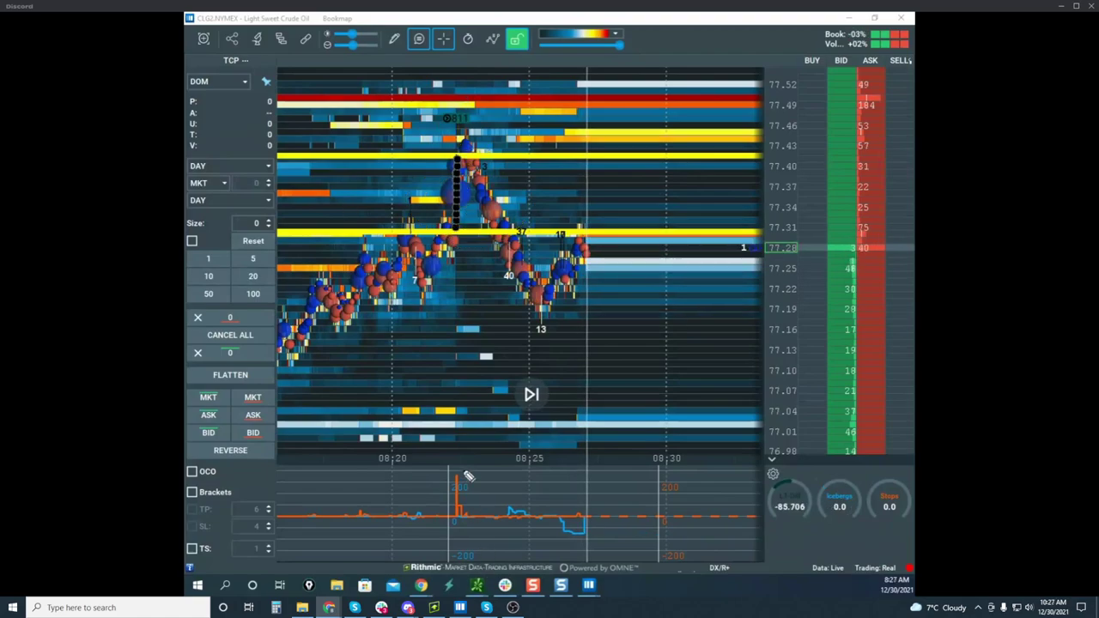
left_click_drag(456, 467, 485, 483)
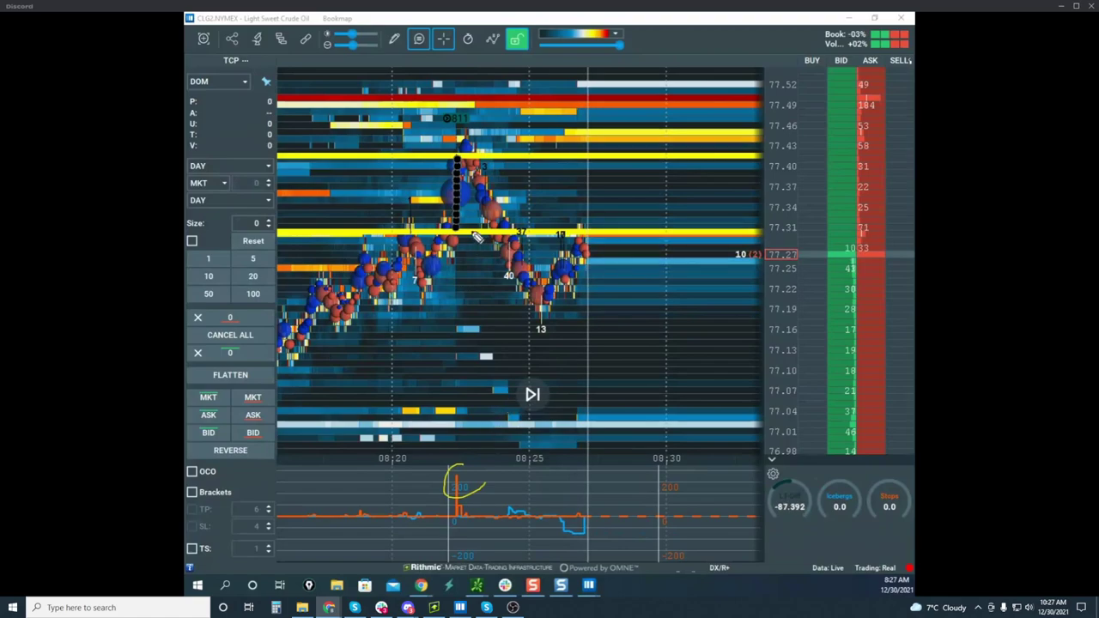
left_click_drag(457, 223, 467, 140)
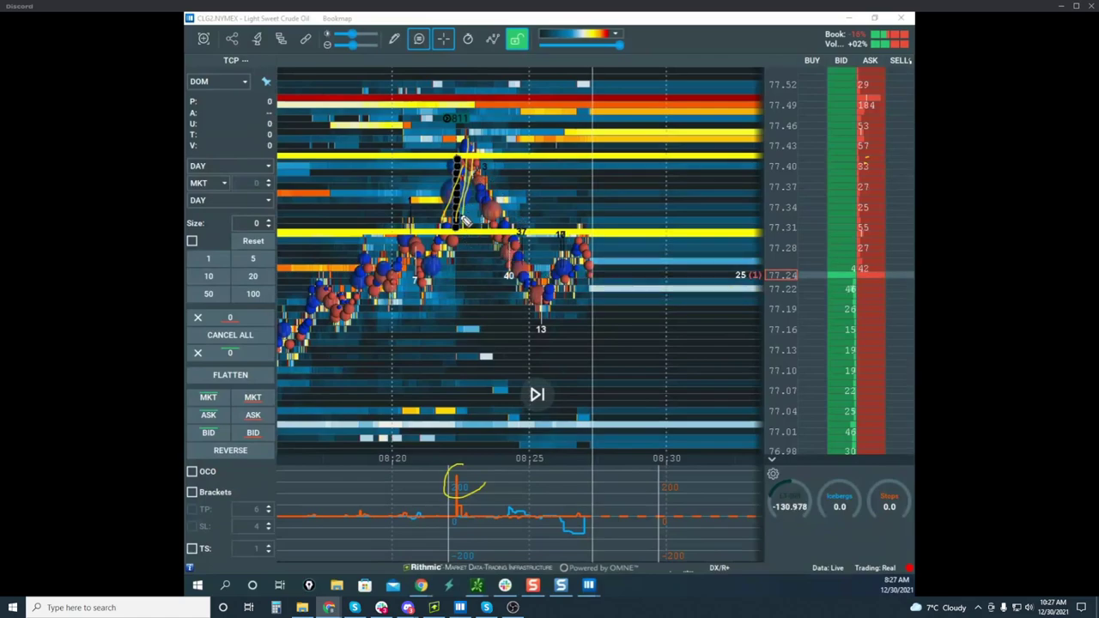
mouse_move(472, 152)
left_mouse_down()
mouse_move(517, 131)
mouse_move(538, 53)
left_mouse_up()
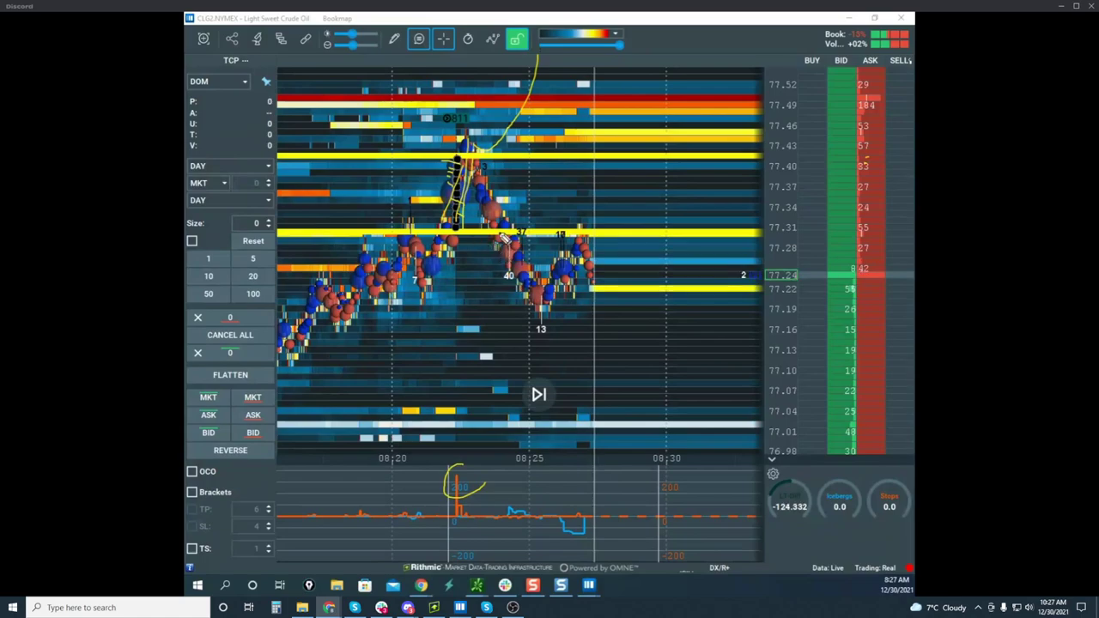
left_click_drag(450, 225, 509, 71)
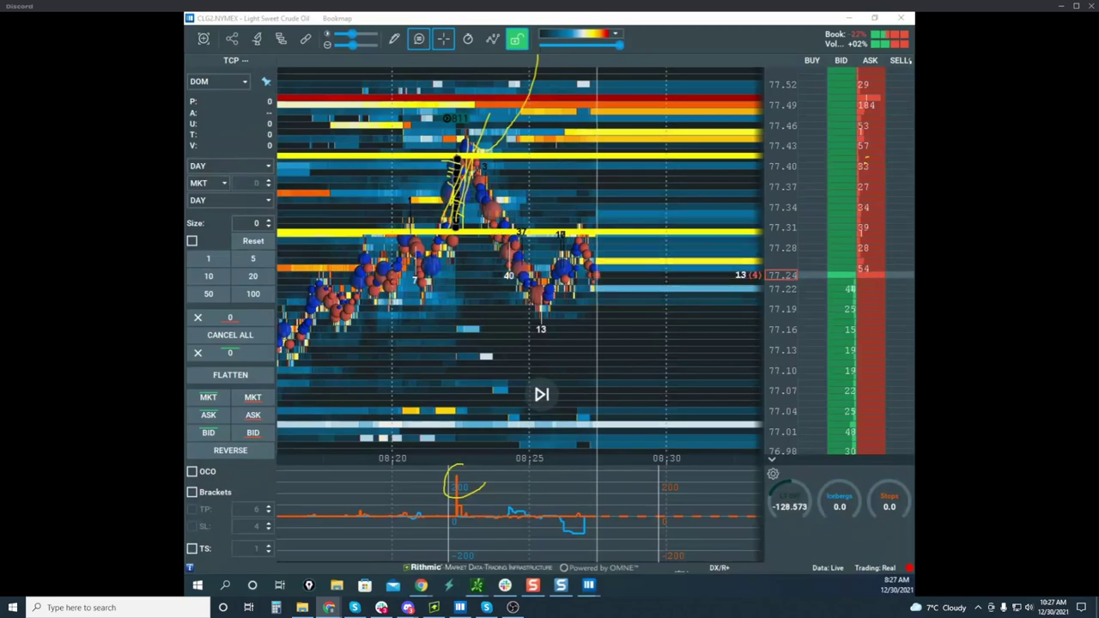
key("e")
Circle the stop run and its label, sketch a fall to about 77.03 with a rebound to the lower yellow level, and clear the marks
mouse_move(479, 137)
left_mouse_down()
mouse_move(425, 145)
mouse_move(434, 193)
mouse_move(479, 130)
left_mouse_up()
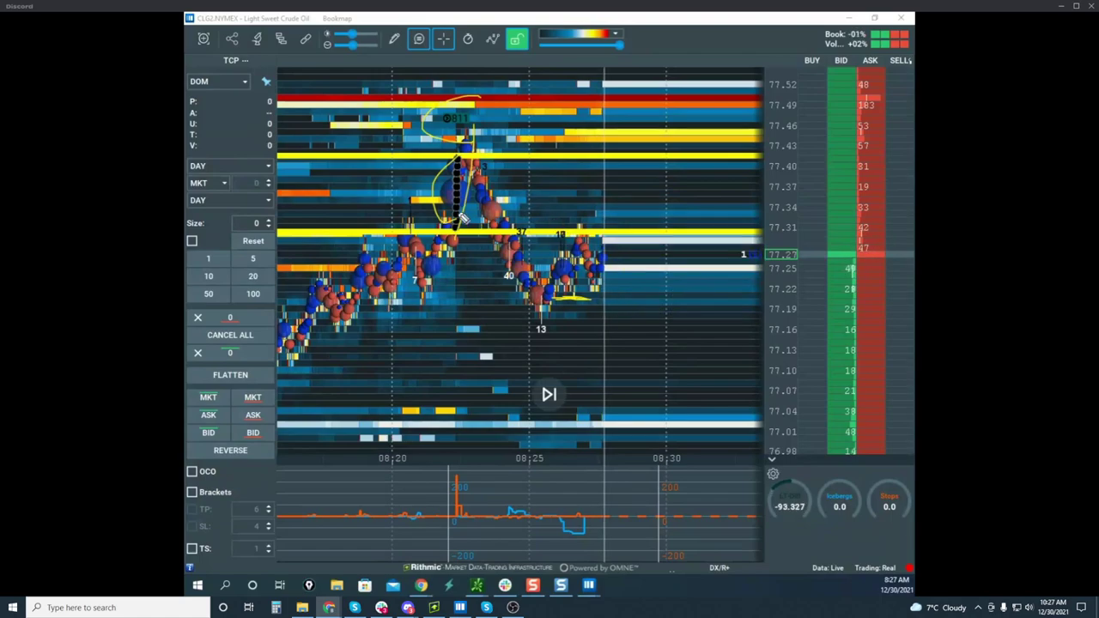
left_click_drag(464, 158, 572, 417)
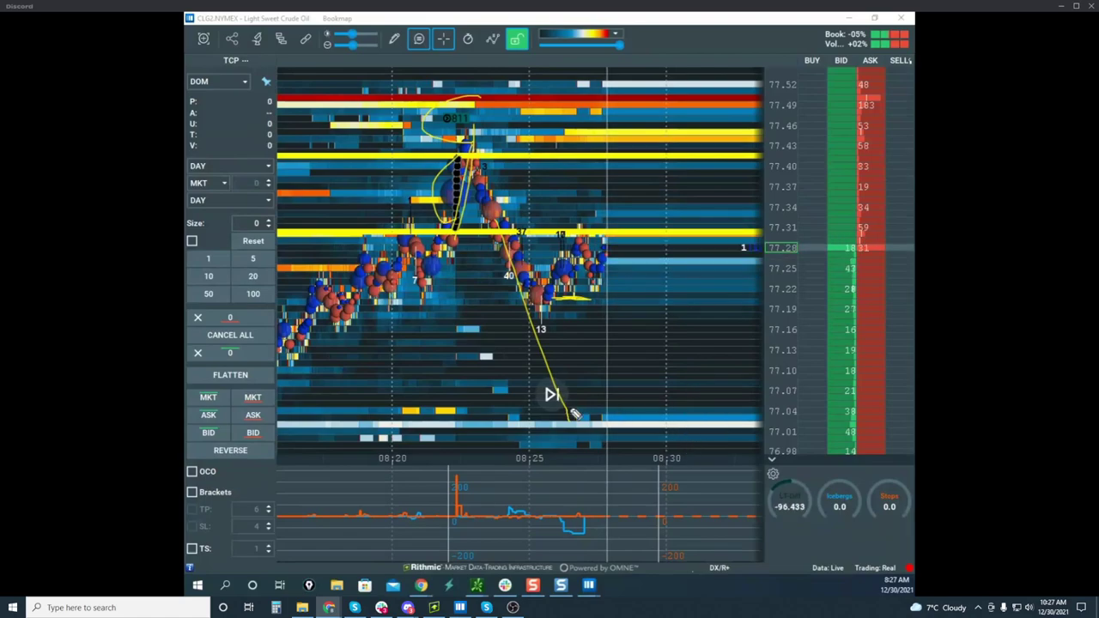
mouse_move(568, 419)
left_mouse_down()
mouse_move(637, 291)
mouse_move(657, 219)
left_mouse_up()
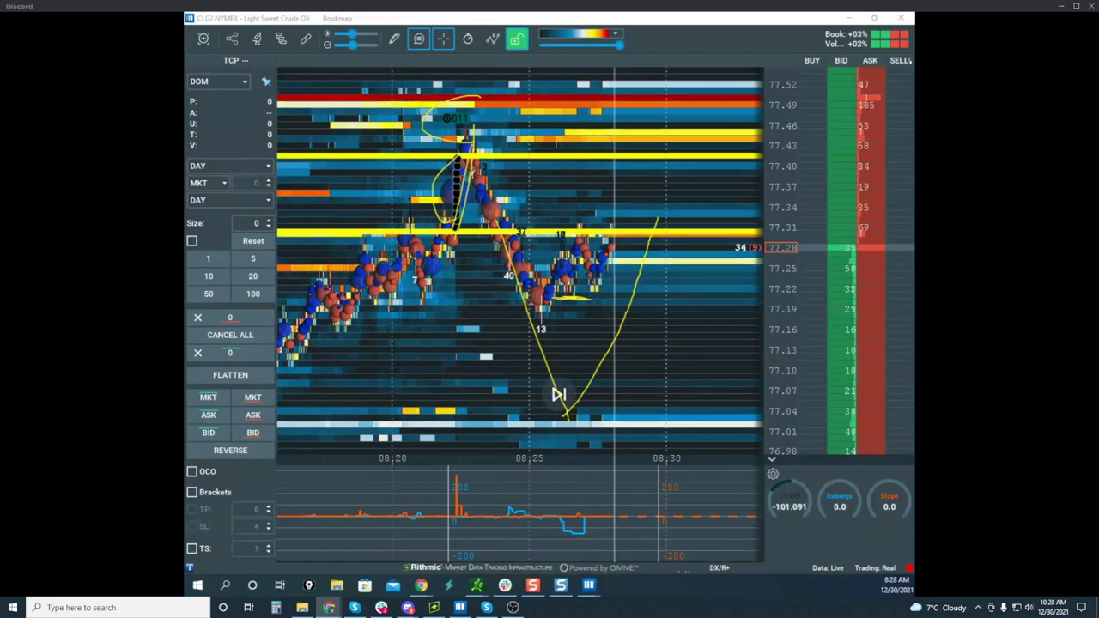
key("Delete")
Circle the stop run, sketch several drops and retests of the lower yellow level ending in a steep fall below 76.98, and clear the marks
left_click_drag(490, 208, 609, 257)
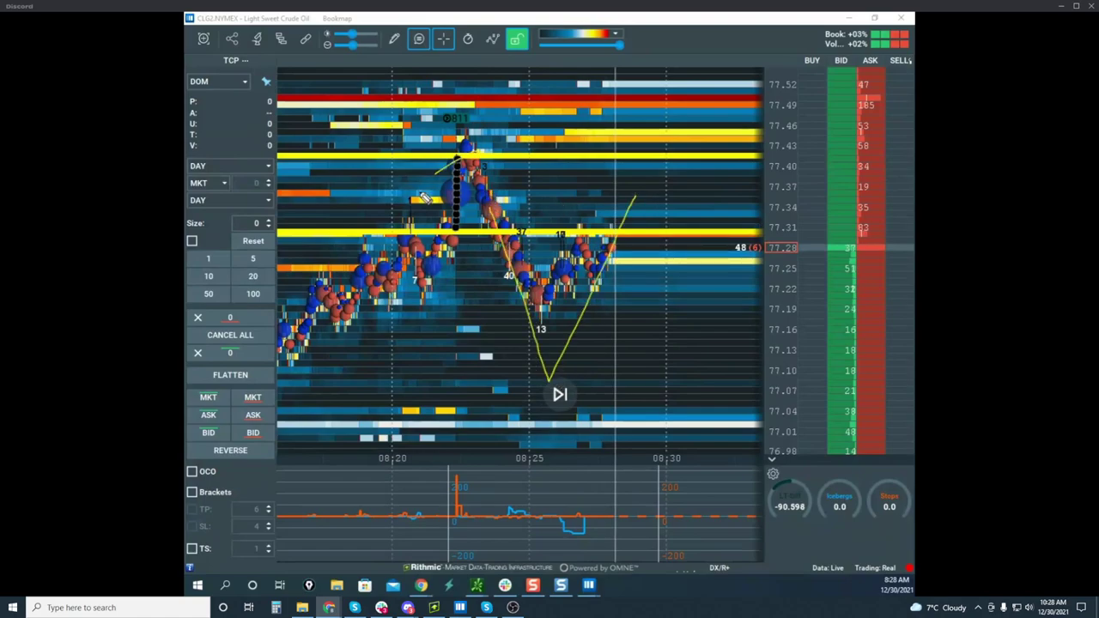
mouse_move(423, 197)
left_mouse_down()
mouse_move(513, 251)
mouse_move(551, 378)
mouse_move(629, 201)
left_mouse_up()
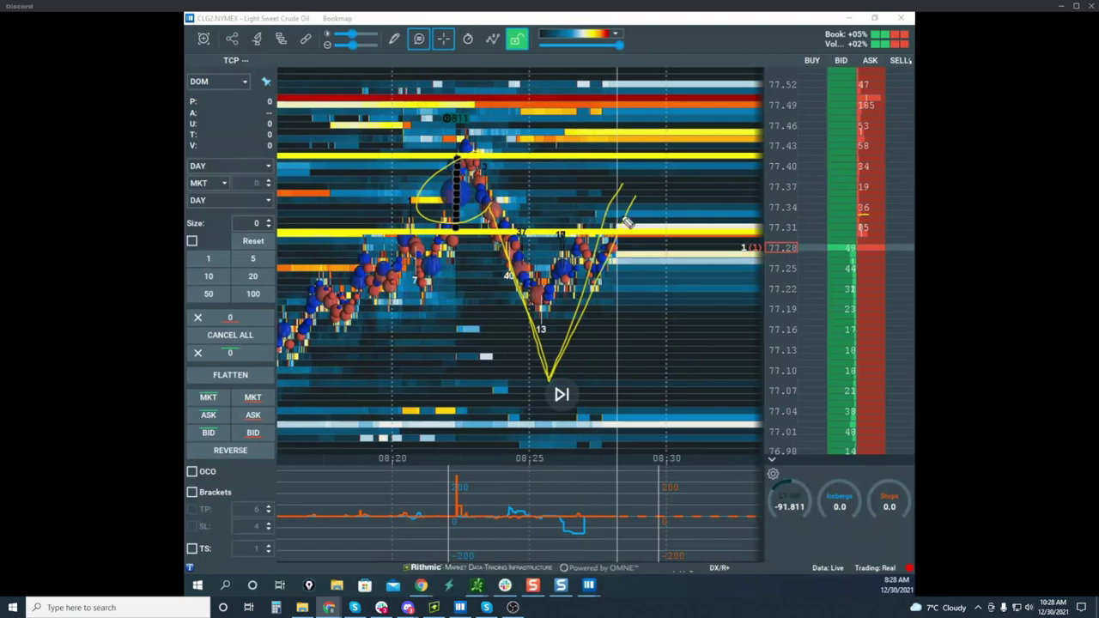
mouse_move(518, 256)
left_mouse_down()
mouse_move(614, 220)
mouse_move(653, 245)
mouse_move(662, 317)
left_mouse_up()
left_click_drag(657, 263, 660, 321)
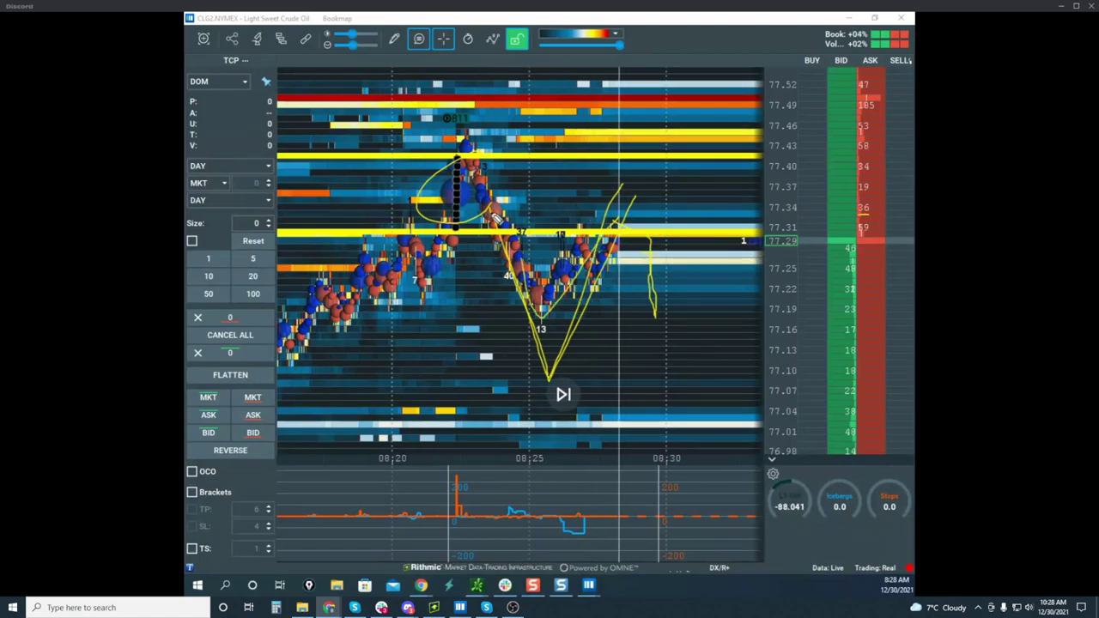
mouse_move(496, 220)
left_mouse_down()
mouse_move(674, 252)
mouse_move(748, 441)
mouse_move(755, 502)
mouse_move(721, 415)
left_mouse_up()
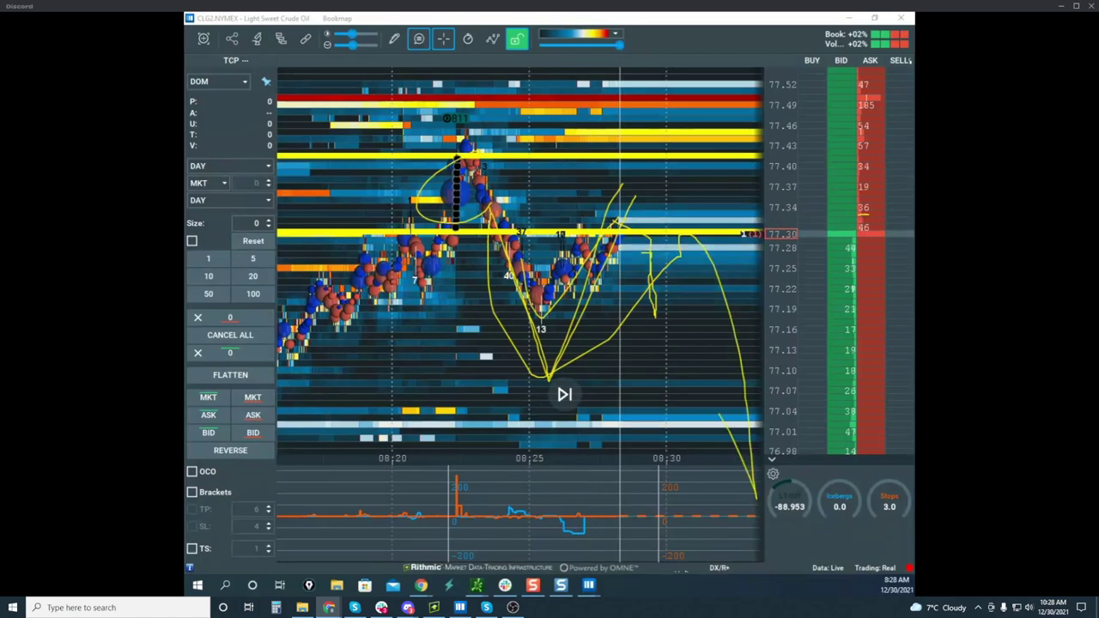
key("e")
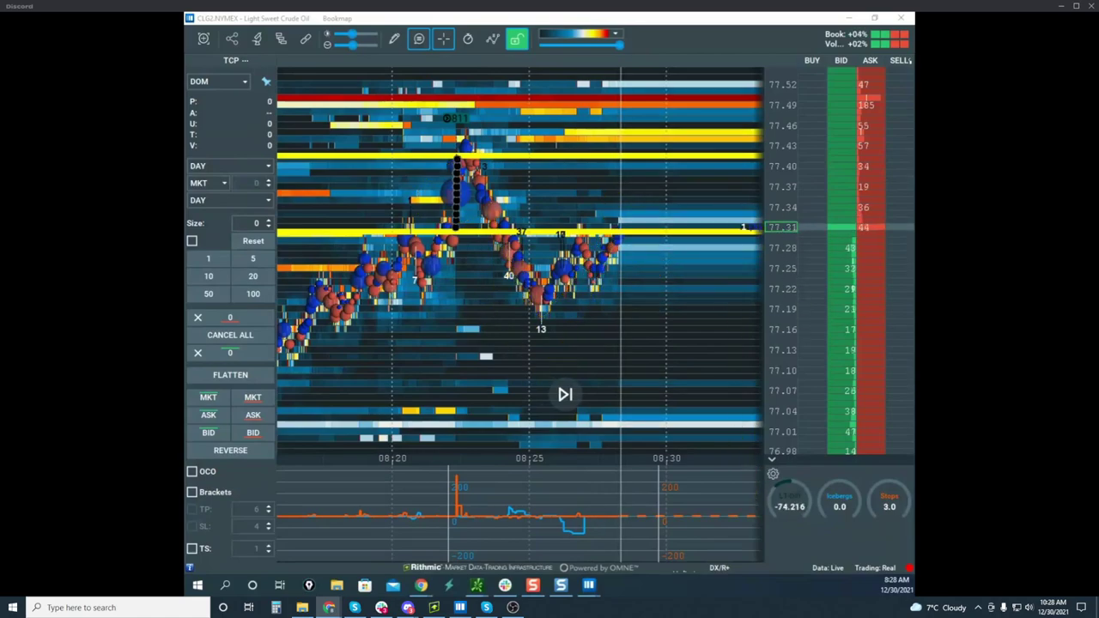
Examine the crude oil heatmap around the stop run, the two yellow levels and the price action since before 08:15
scroll(775, 136, "down", 2)
scroll(669, 164, "down", 2)
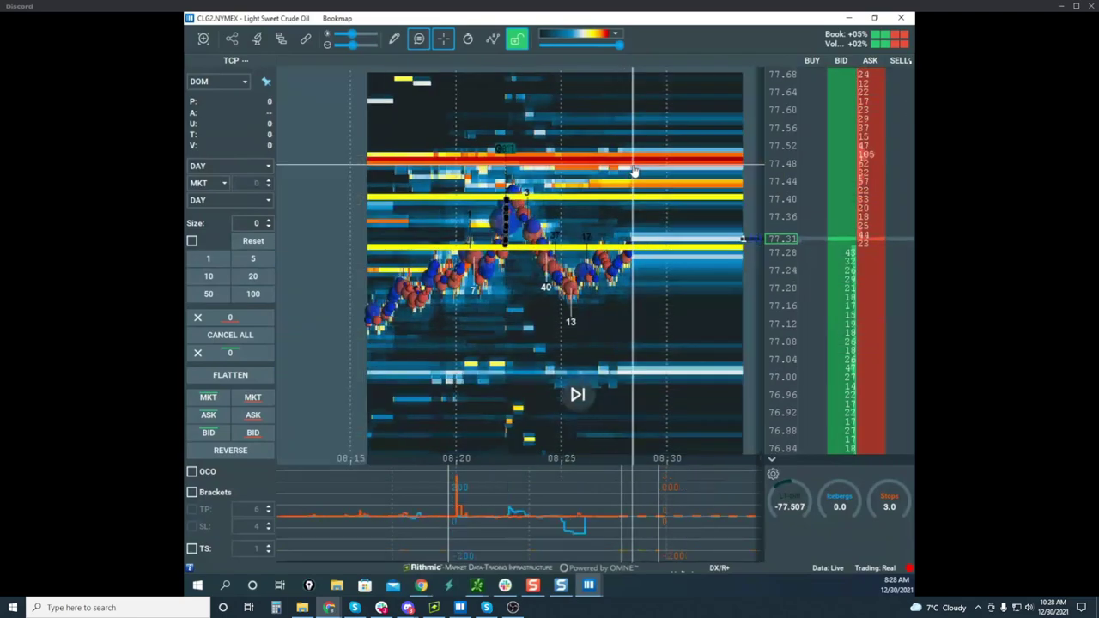
left_click_drag(646, 218, 576, 215)
scroll(773, 189, "up", 3)
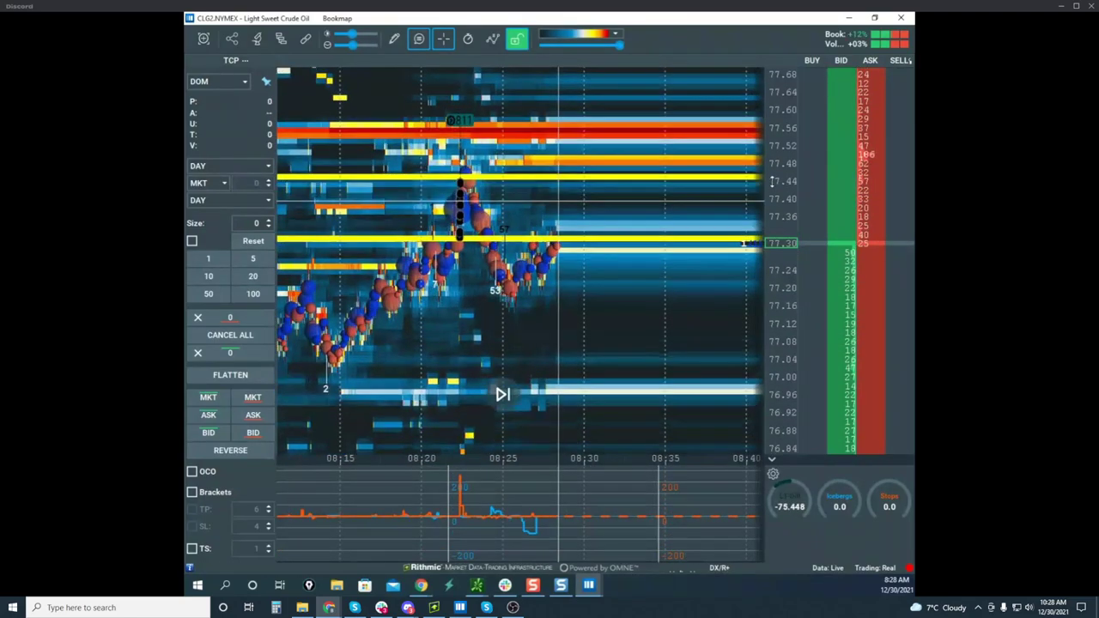
scroll(781, 188, "down", 2)
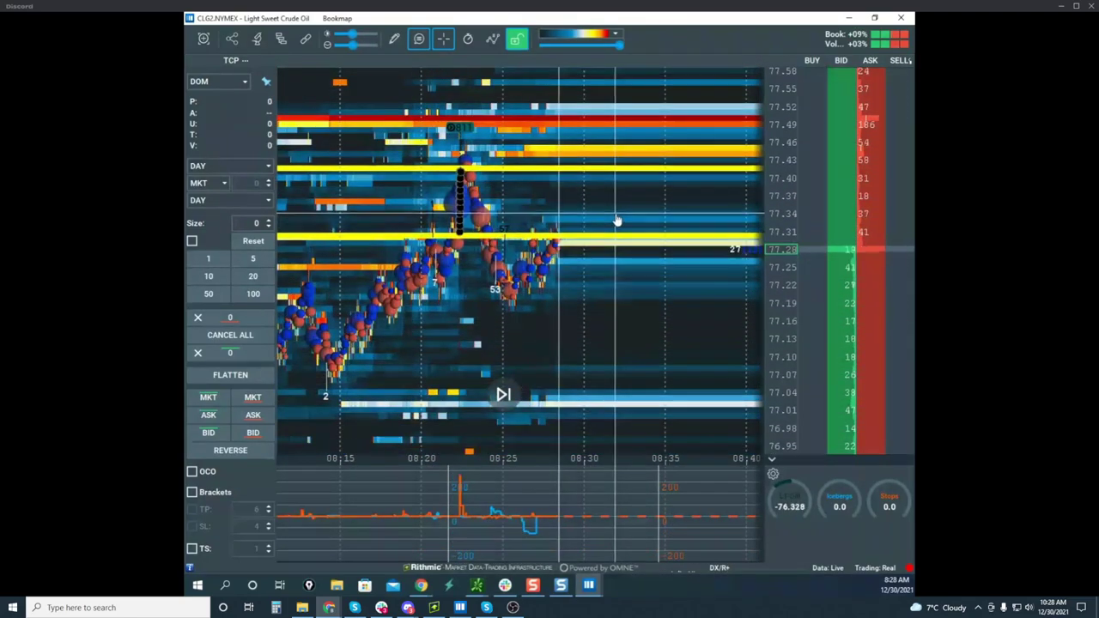
scroll(605, 265, "down", 2)
left_click_drag(651, 275, 629, 294)
scroll(781, 226, "up", 2)
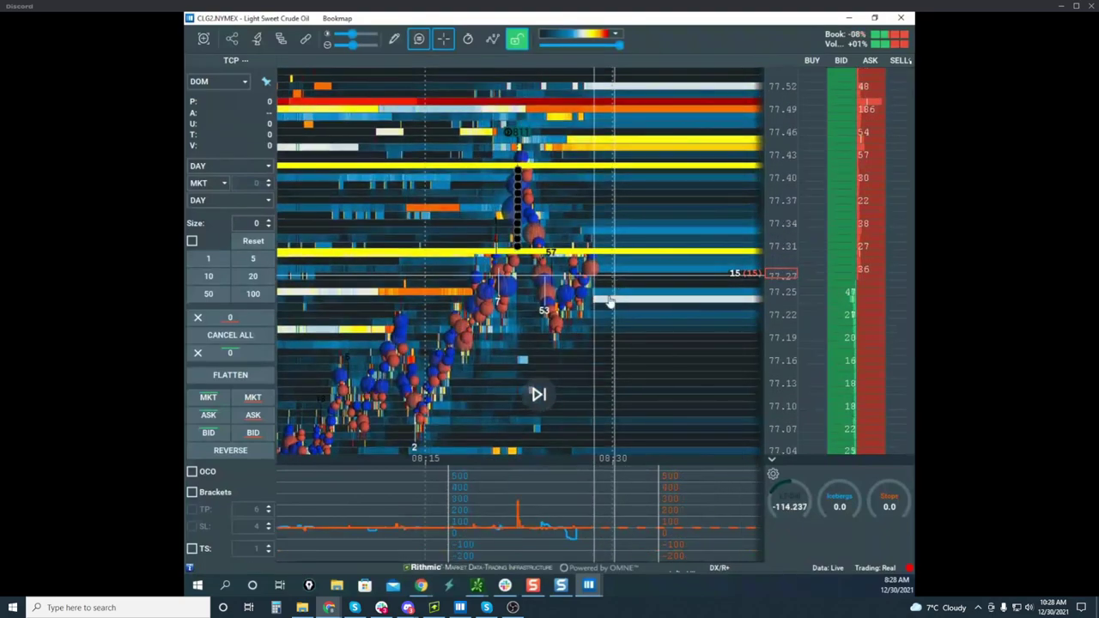
scroll(776, 297, "up", 2)
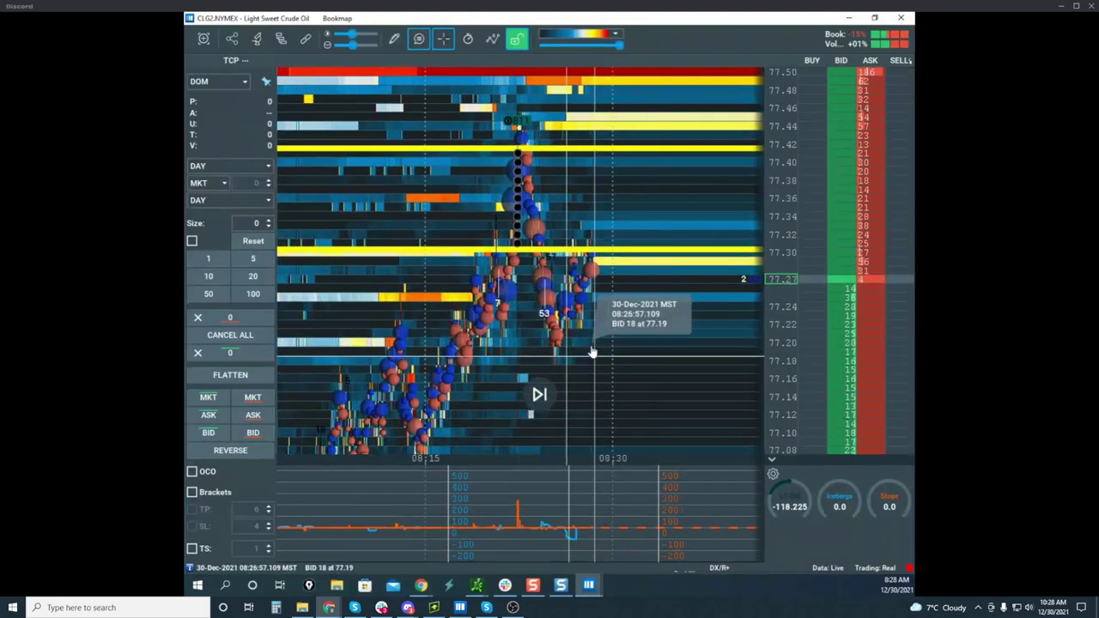
scroll(776, 202, "down", 3)
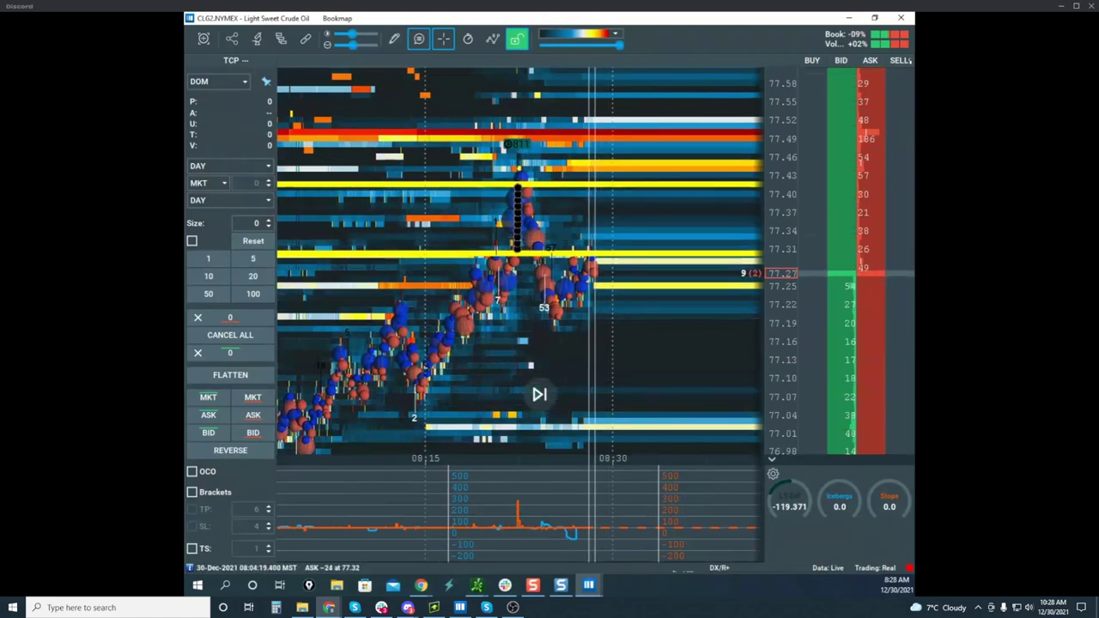
Switch to the E-Mini Nasdaq-100 heatmap and bring the stop runs around 08:27 and 08:28 into close view
left_click_drag(185, 168, 690, 77)
left_click(836, 76)
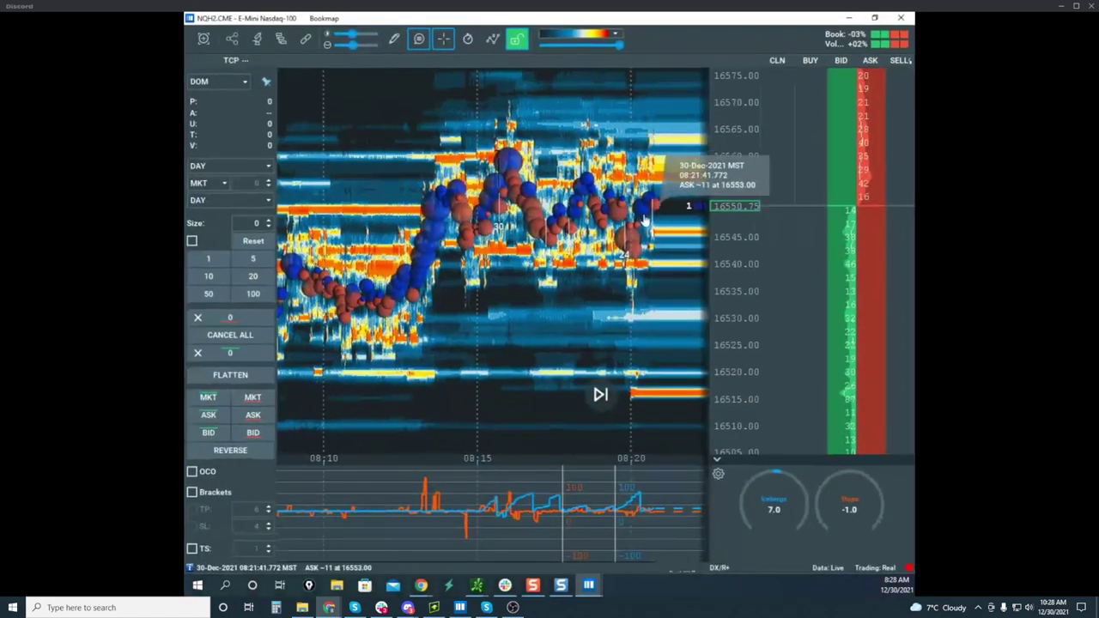
left_click_drag(631, 213, 512, 226)
left_click_drag(603, 224, 433, 247)
scroll(616, 240, "down", 5)
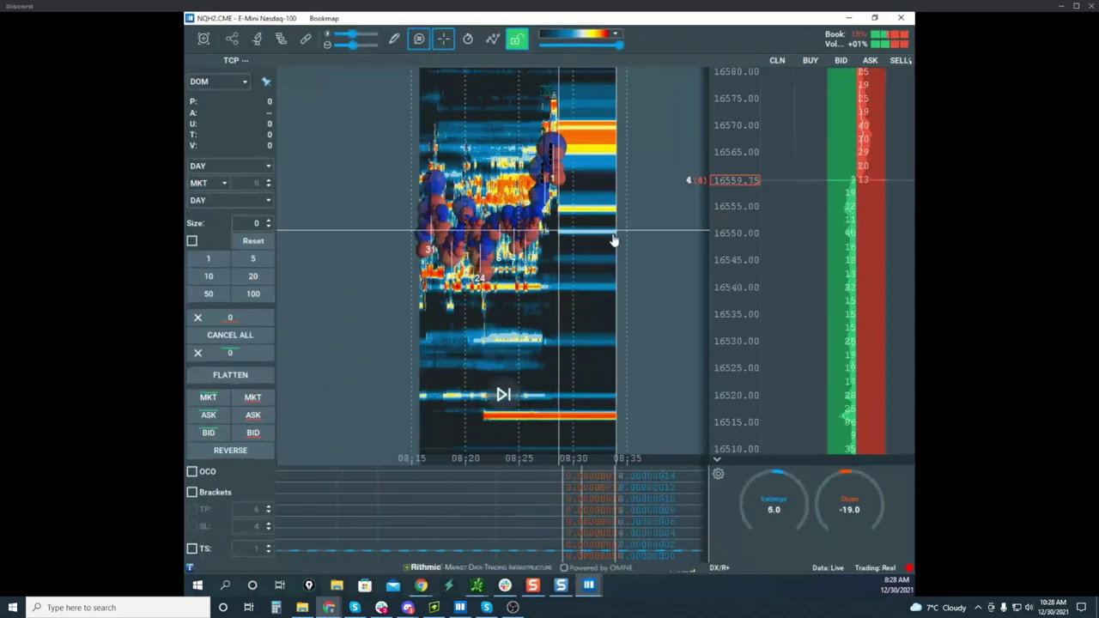
left_click_drag(615, 241, 604, 299)
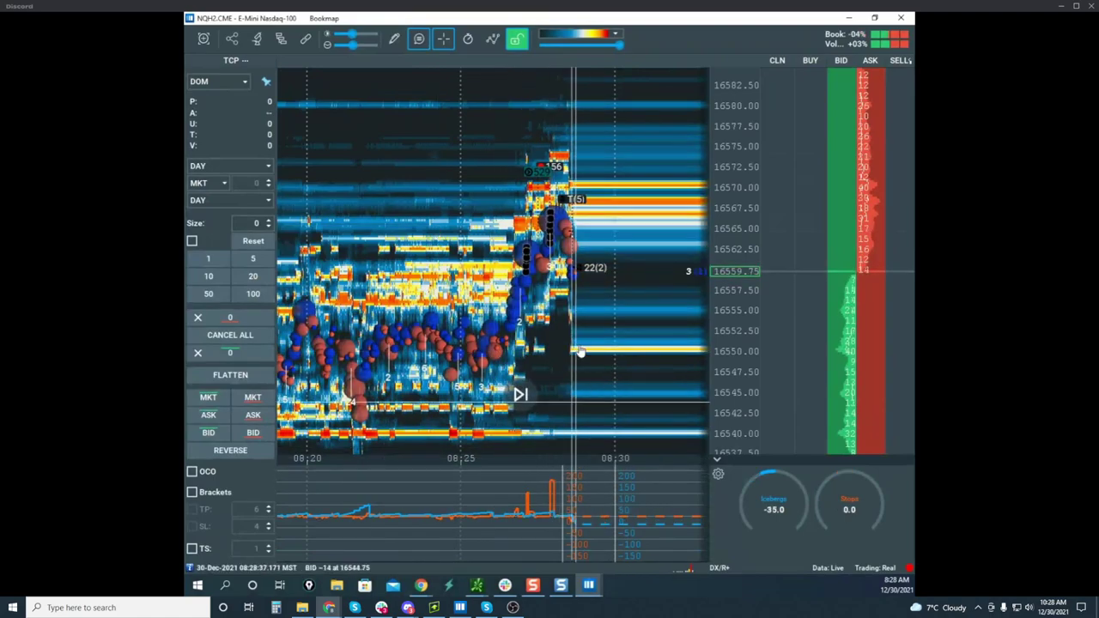
scroll(587, 310, "up", 3)
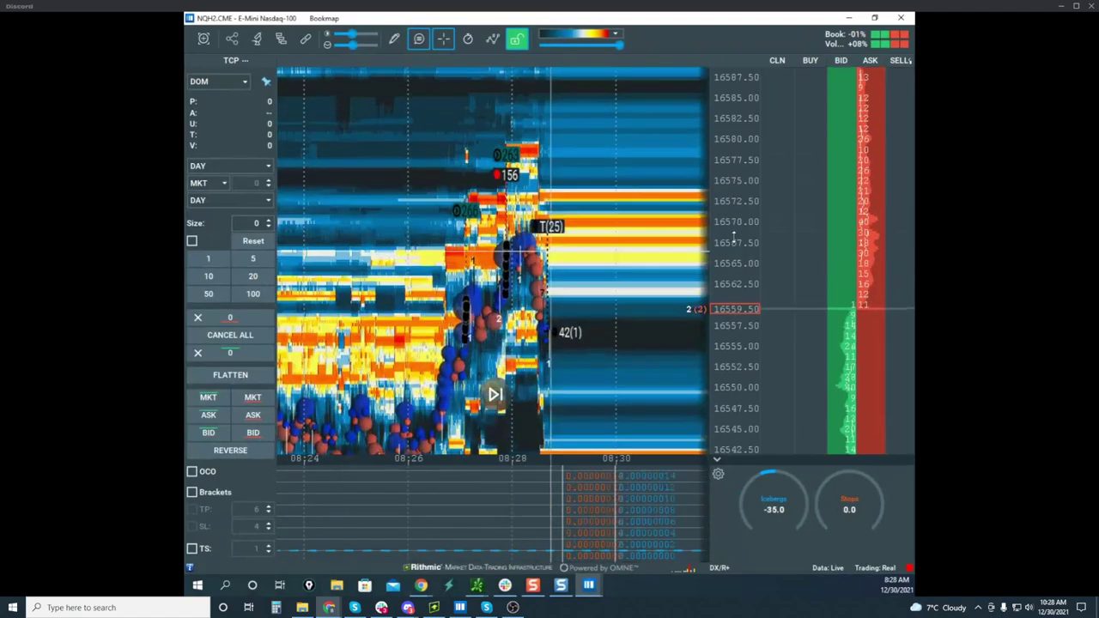
scroll(562, 279, "up", 3)
left_click_drag(561, 297, 572, 258)
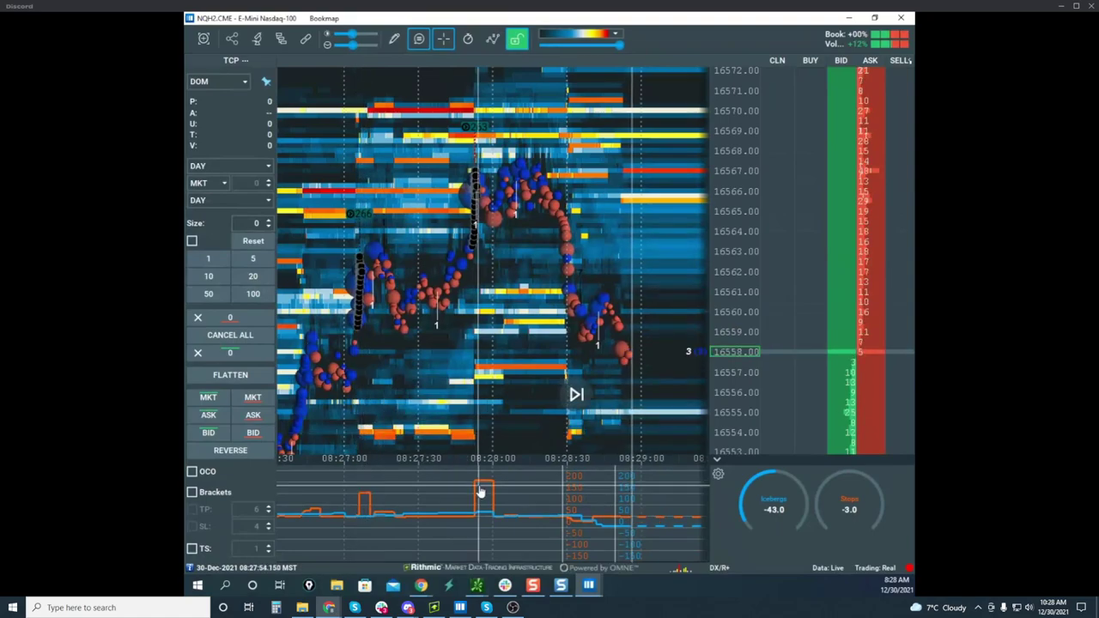
Add horizontal lines at about 16567 and 16563 marking the range of the stop run before 08:28, and turn drawing mode off
scroll(481, 292, "up", 3)
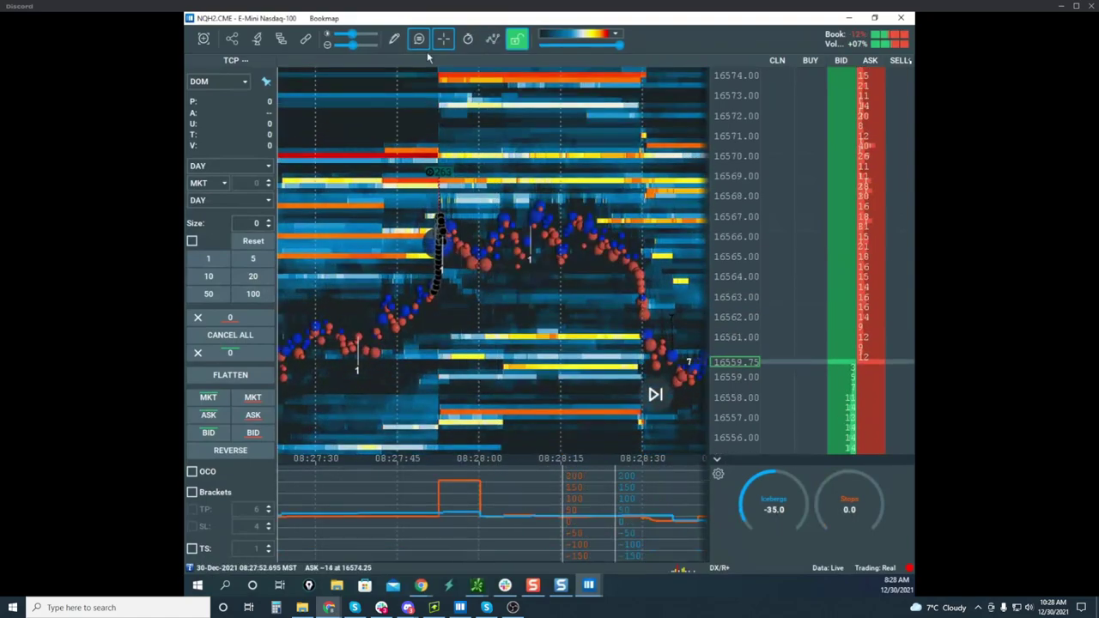
left_click(394, 38)
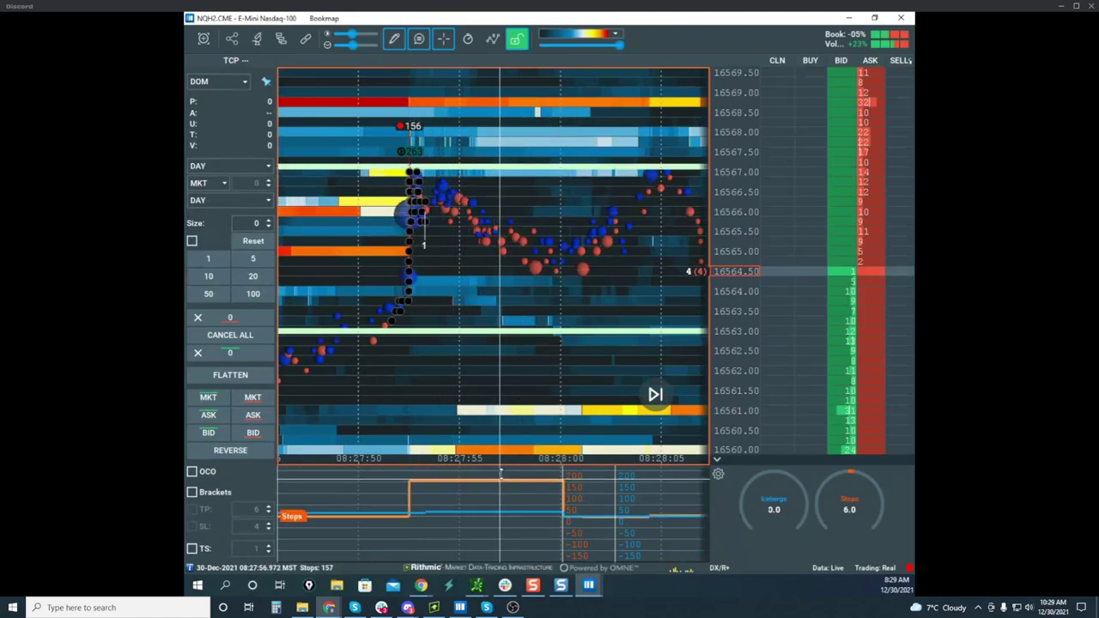
left_click(395, 39)
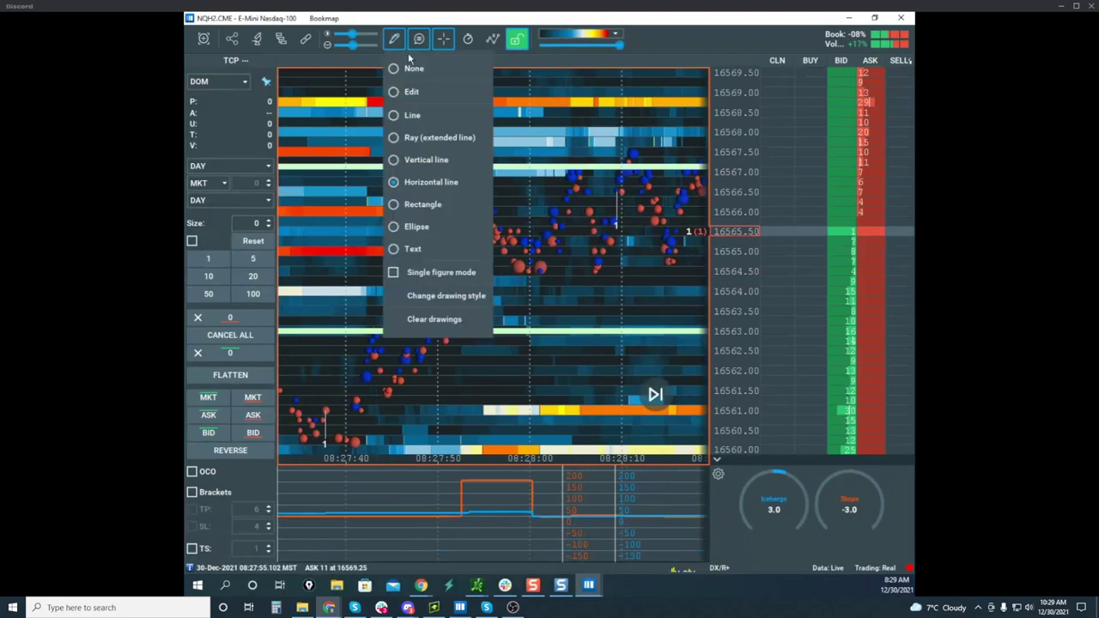
left_click(413, 69)
Examine the Nasdaq price action from 08:27 to 08:29 against the two horizontal levels and the stops spikes
scroll(570, 139, "down", 6)
scroll(726, 158, "down", 2)
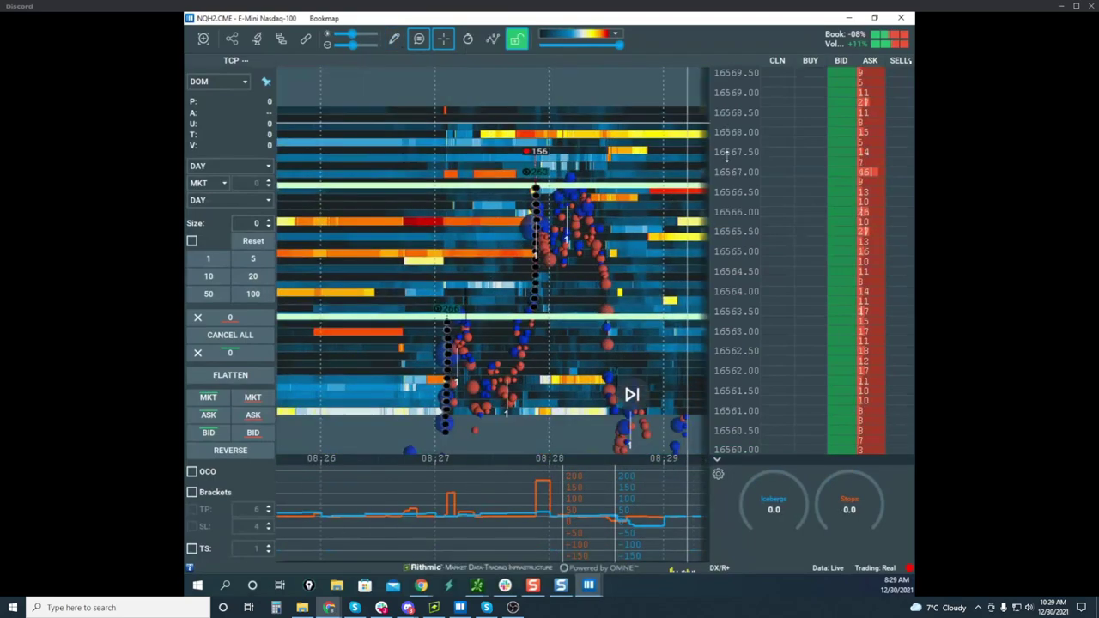
scroll(726, 158, "down", 3)
left_click_drag(652, 172, 548, 104)
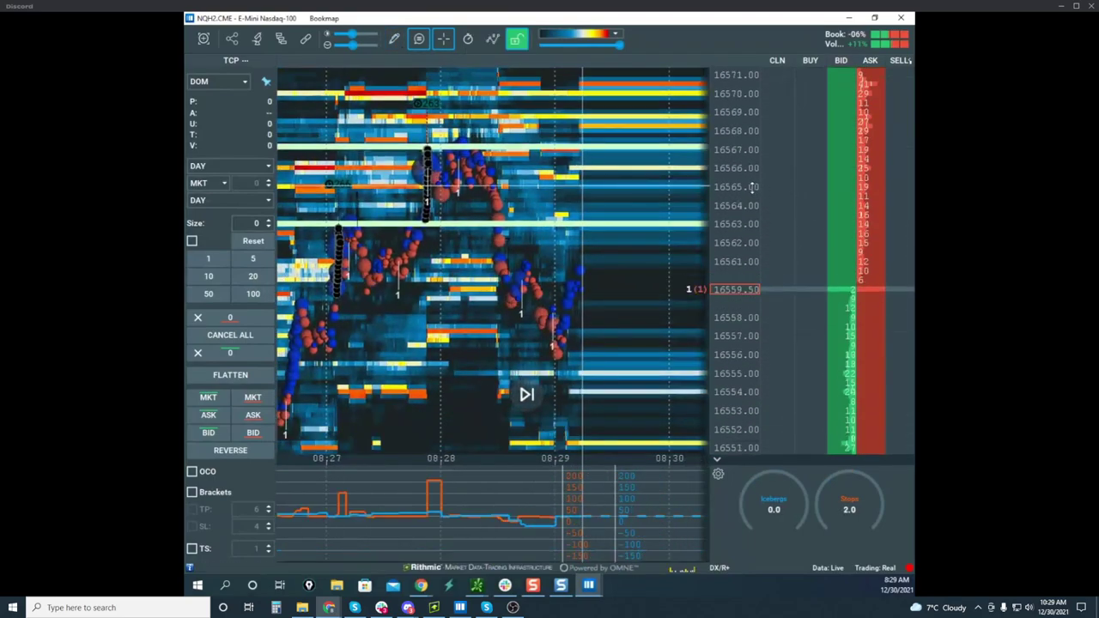
scroll(752, 187, "down", 3)
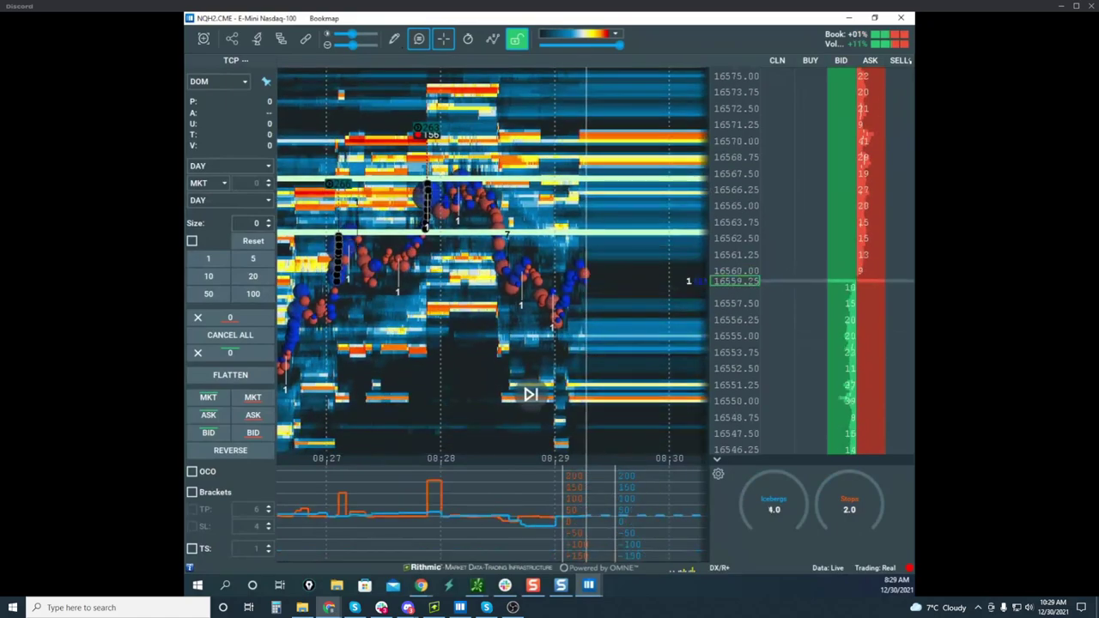
Check the ATR on the five-minute /NQ chart in thinkorswim, and return to the Bookmap Nasdaq heatmap around the marked levels
left_click(476, 584)
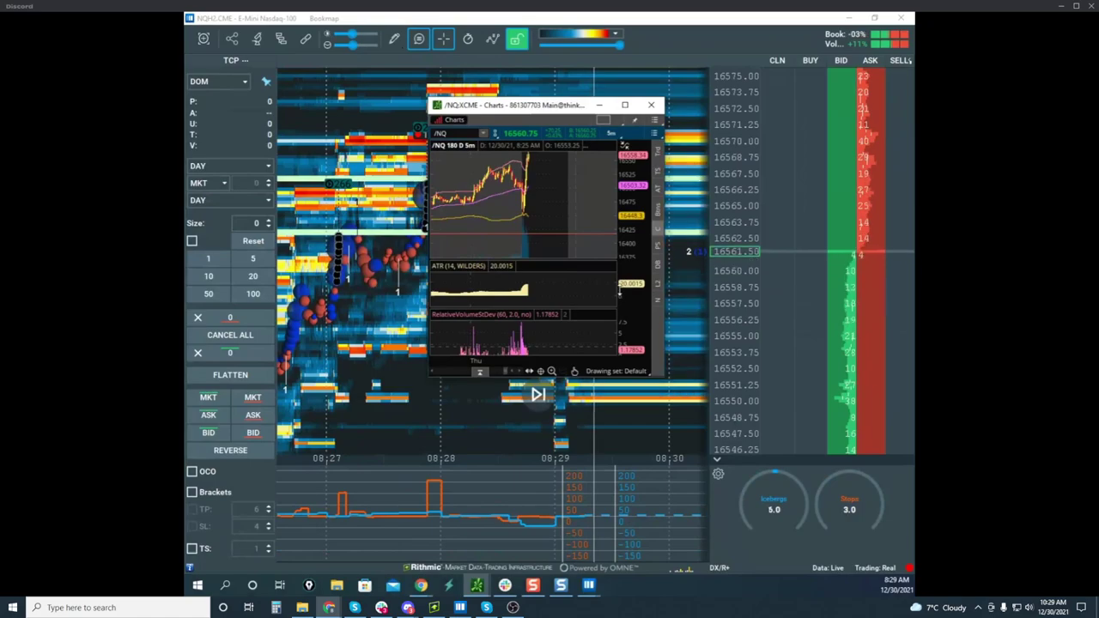
left_click(599, 105)
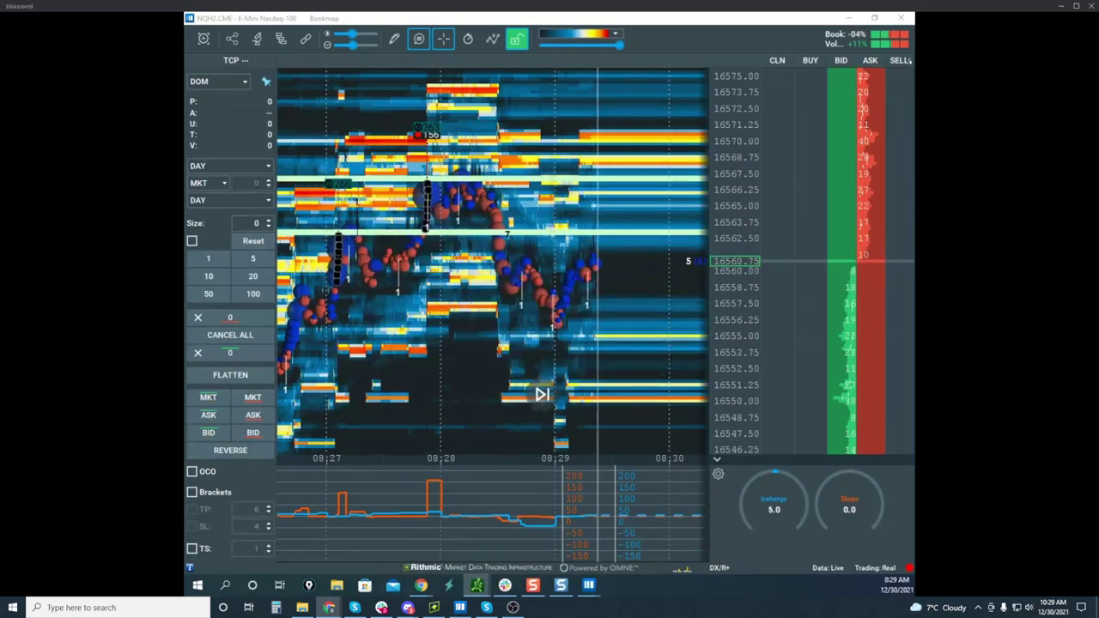
scroll(509, 217, "down", 1)
scroll(725, 212, "down", 3)
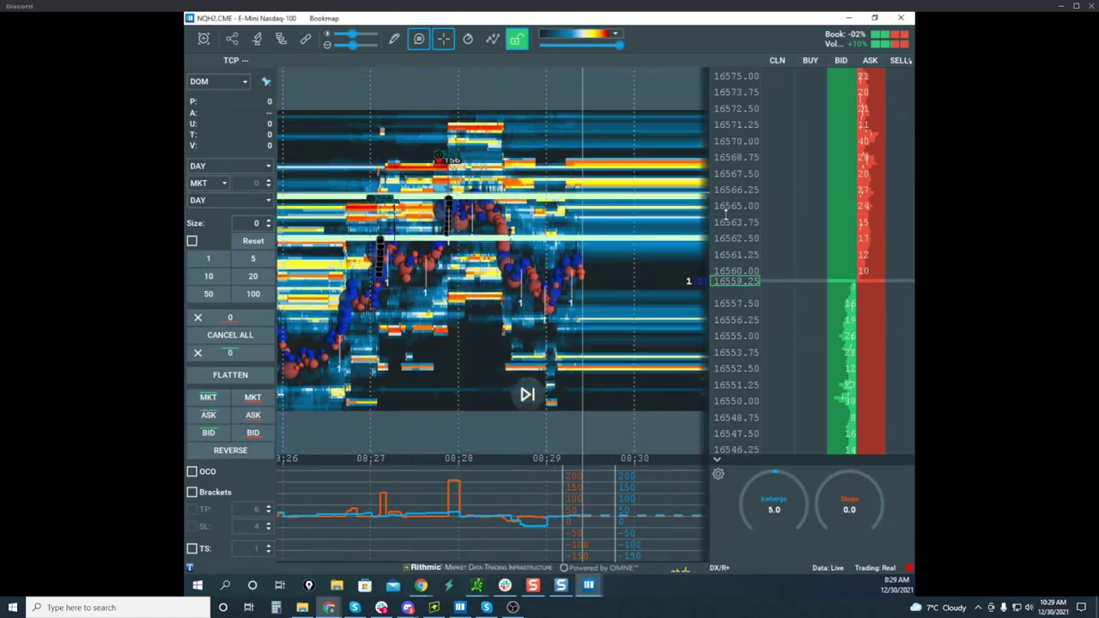
scroll(733, 213, "up", 1)
scroll(731, 215, "up", 5)
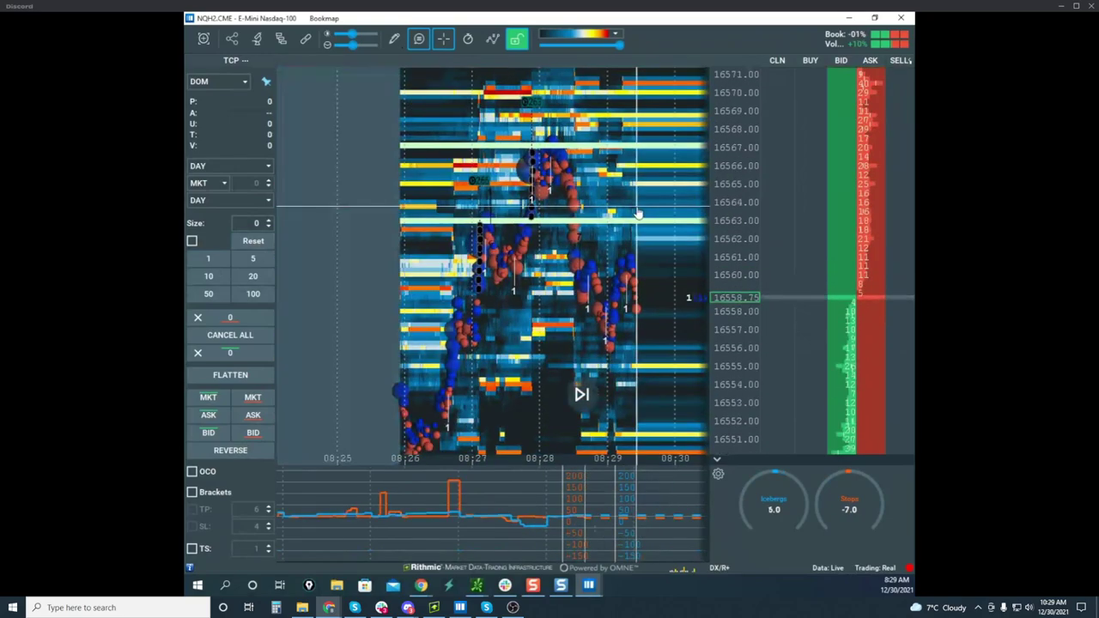
Circle the stops spike at 08:28 and sketch a breakout, retest and continuation path above the upper level at about 16567
left_click_drag(727, 193, 735, 212)
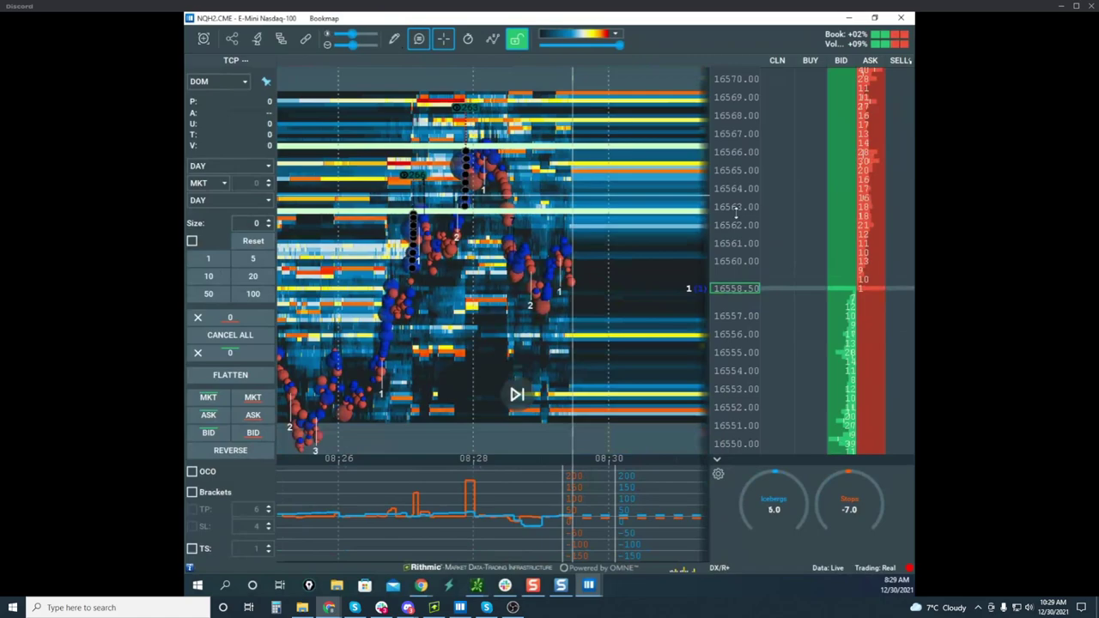
scroll(736, 213, "down", 2)
left_click_drag(473, 459, 493, 490)
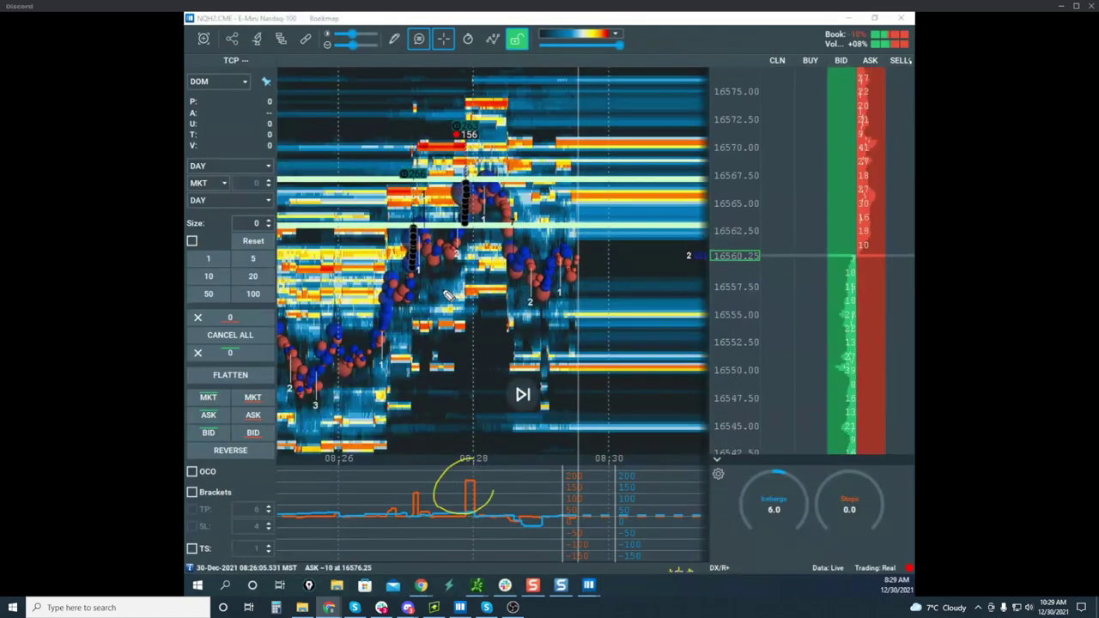
left_click_drag(443, 287, 511, 238)
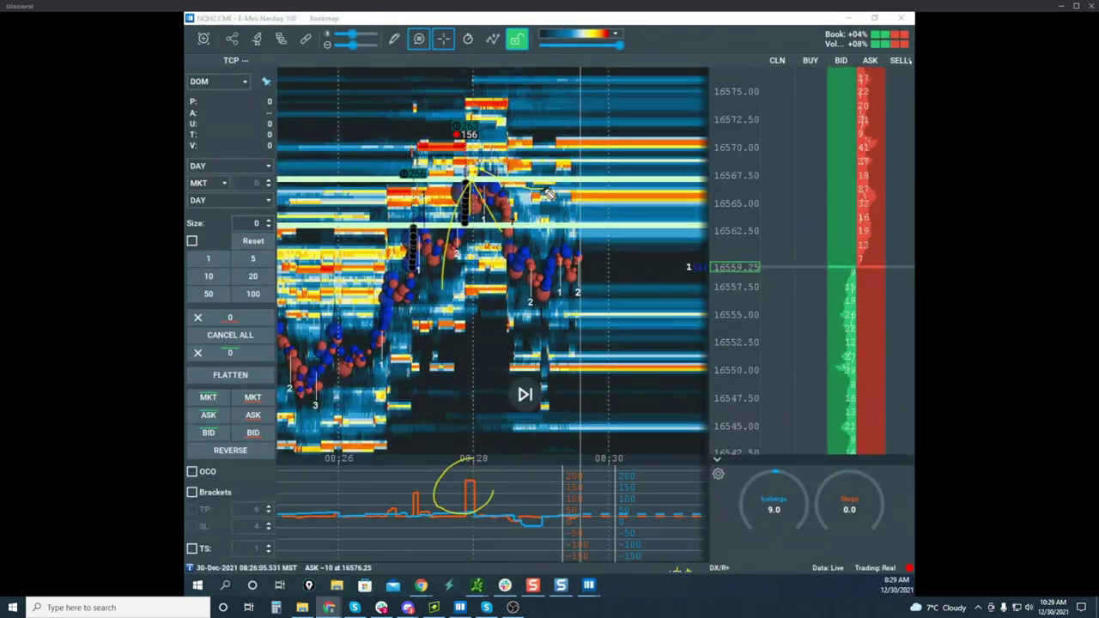
left_click_drag(622, 97, 626, 32)
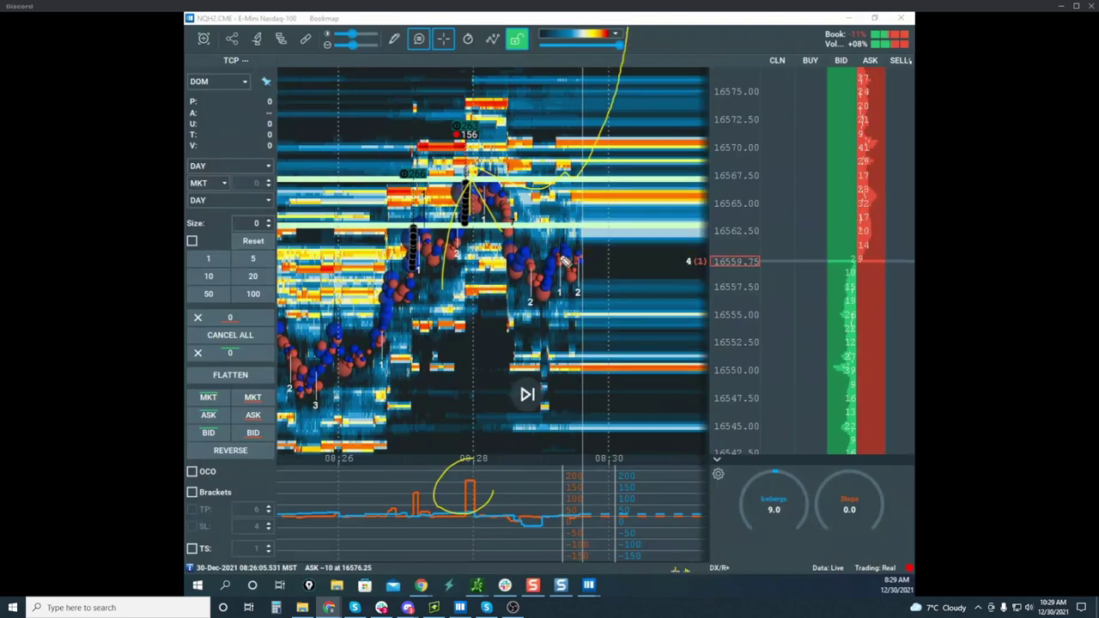
mouse_move(575, 84)
left_mouse_down()
mouse_move(584, 71)
mouse_move(631, 120)
mouse_move(640, 27)
left_mouse_up()
key("Escape")
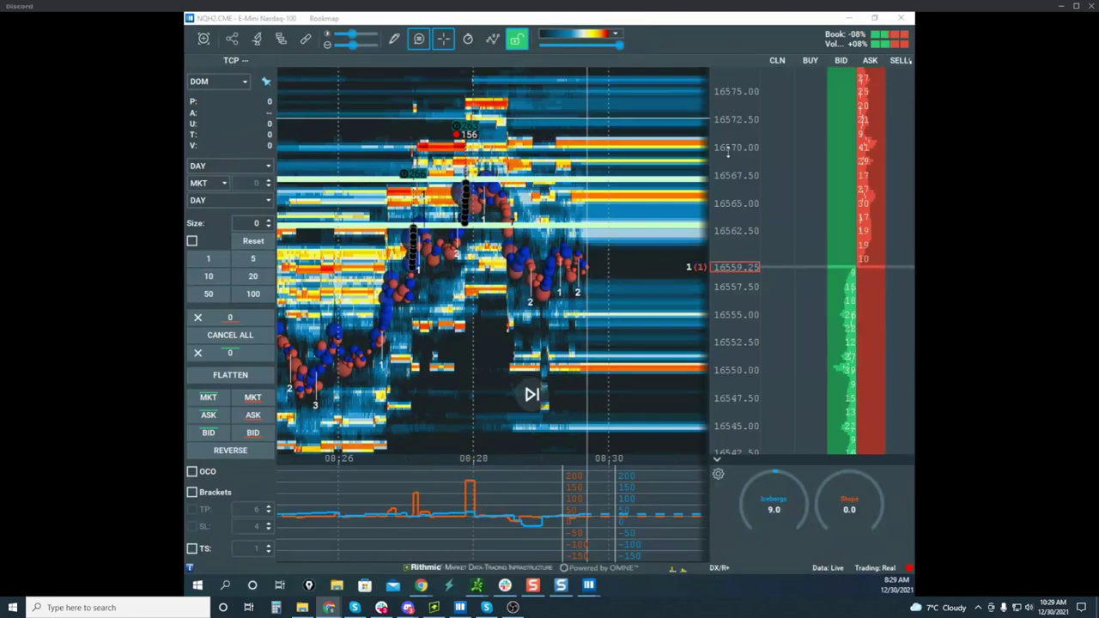
Bring the stop runs between 08:27 and 08:28 into close view and delete the horizontal line at about 16563
scroll(725, 152, "up", 3)
left_click_drag(414, 274, 457, 292)
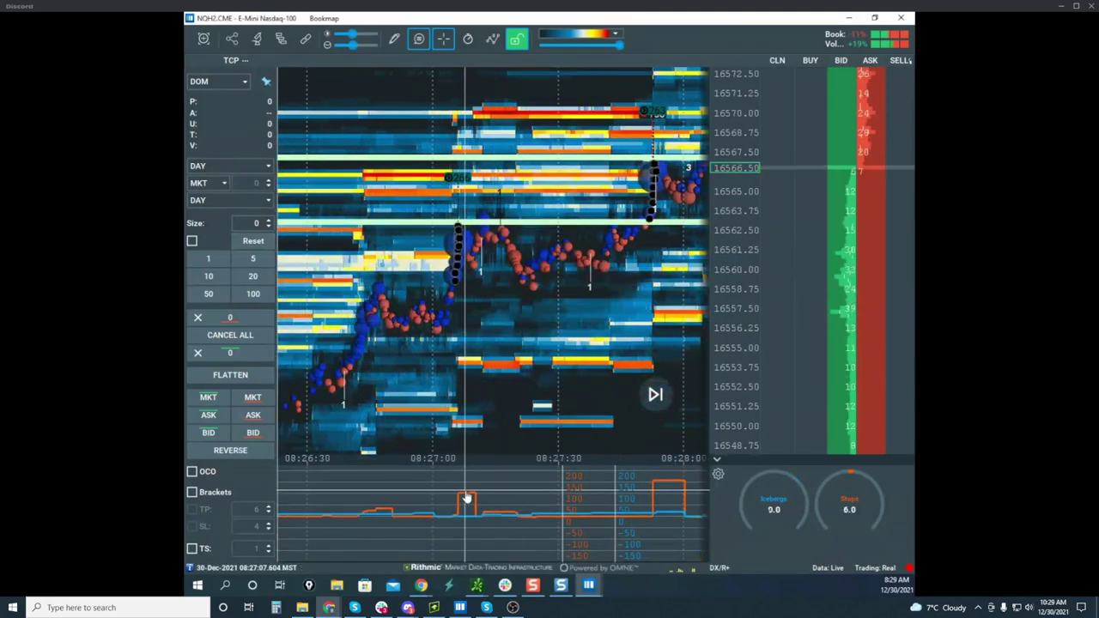
mouse_move(470, 498)
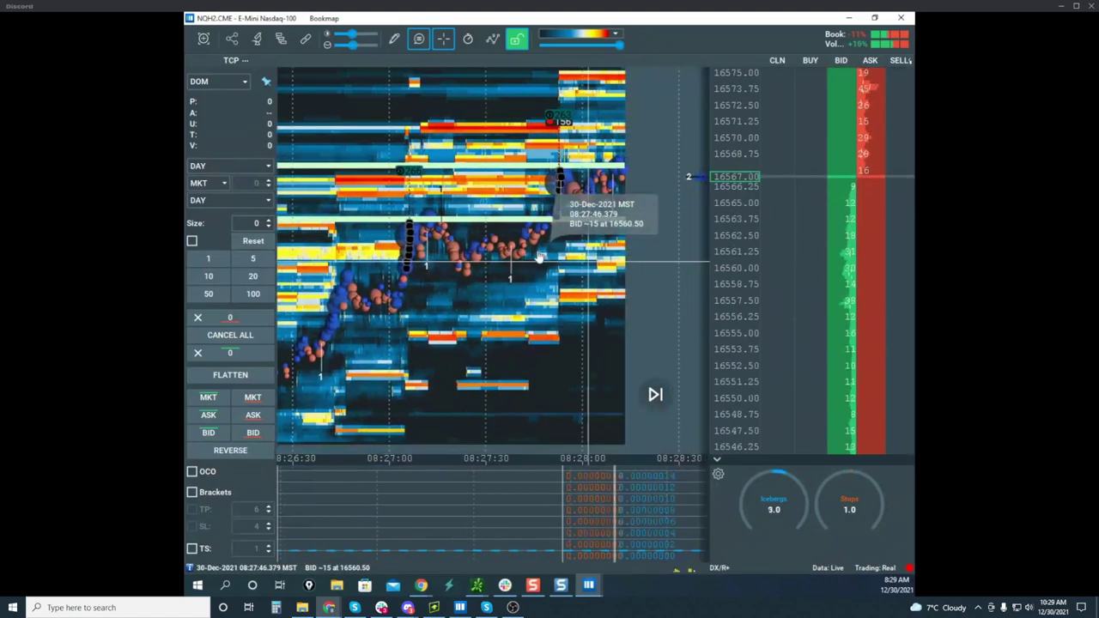
right_click(506, 222)
left_click(539, 236)
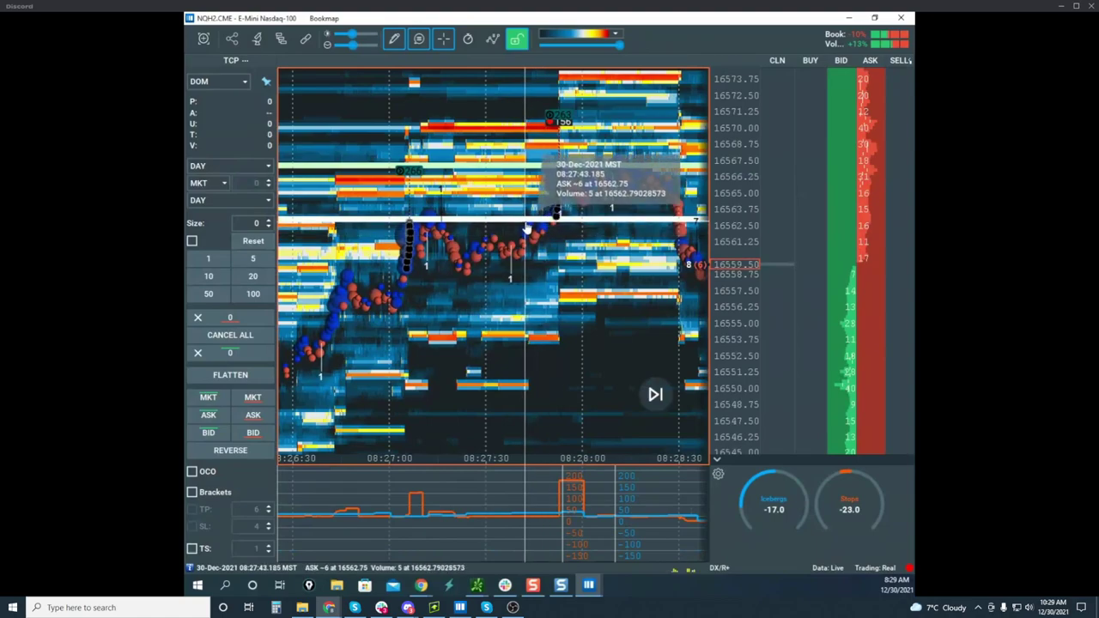
right_click(525, 224)
left_click(547, 260)
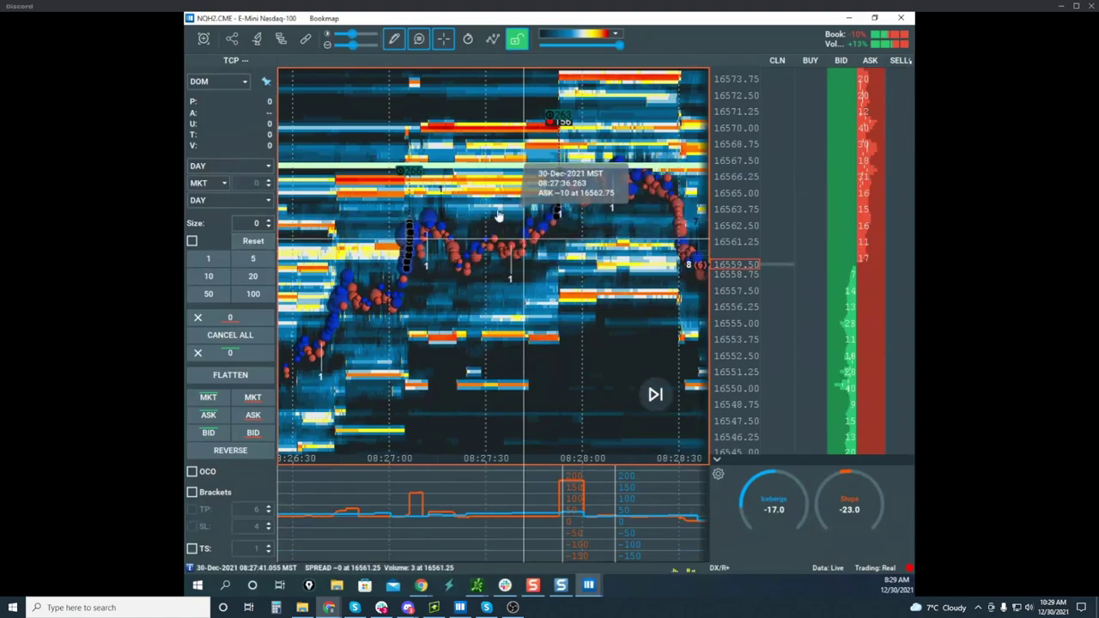
Add a horizontal line at about 16558.5 below the 08:27 stop run, and turn drawing mode off
left_click(396, 39)
left_click(433, 181)
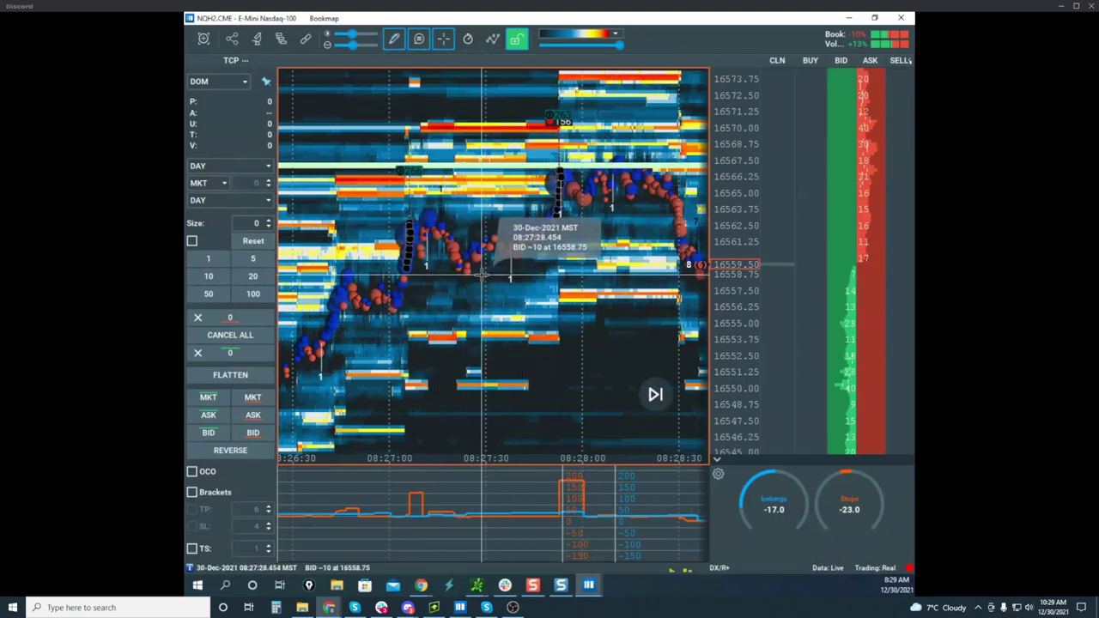
left_click(481, 274)
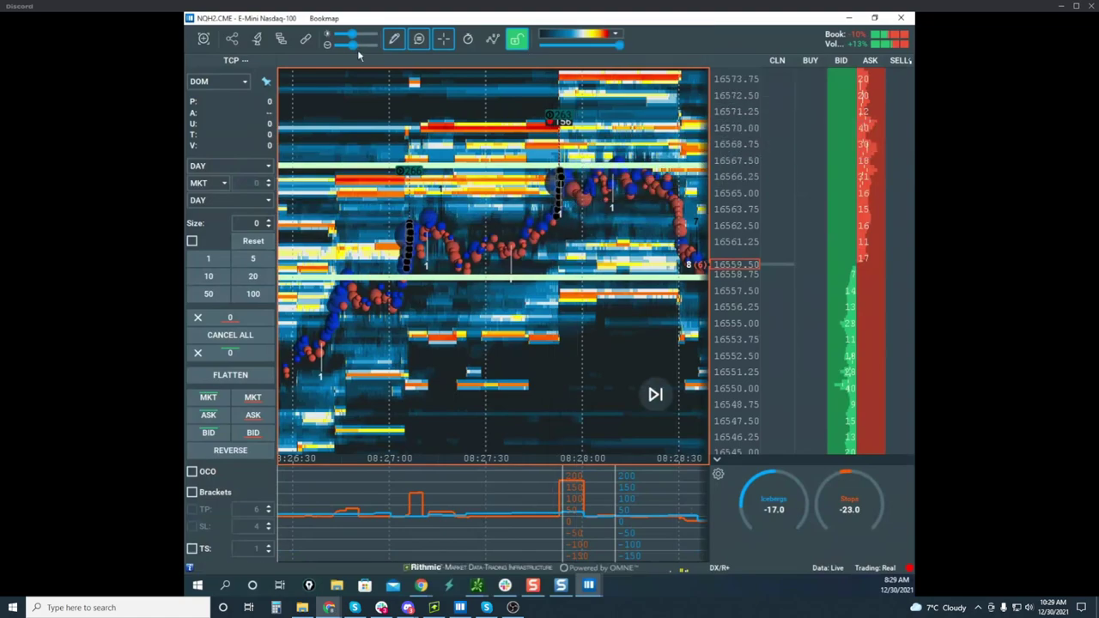
left_click(400, 42)
left_click(419, 67)
Circle both stop runs before 08:28 on the heatmap, together with their two matching spikes on the stops indicator
scroll(490, 105, "down", 3)
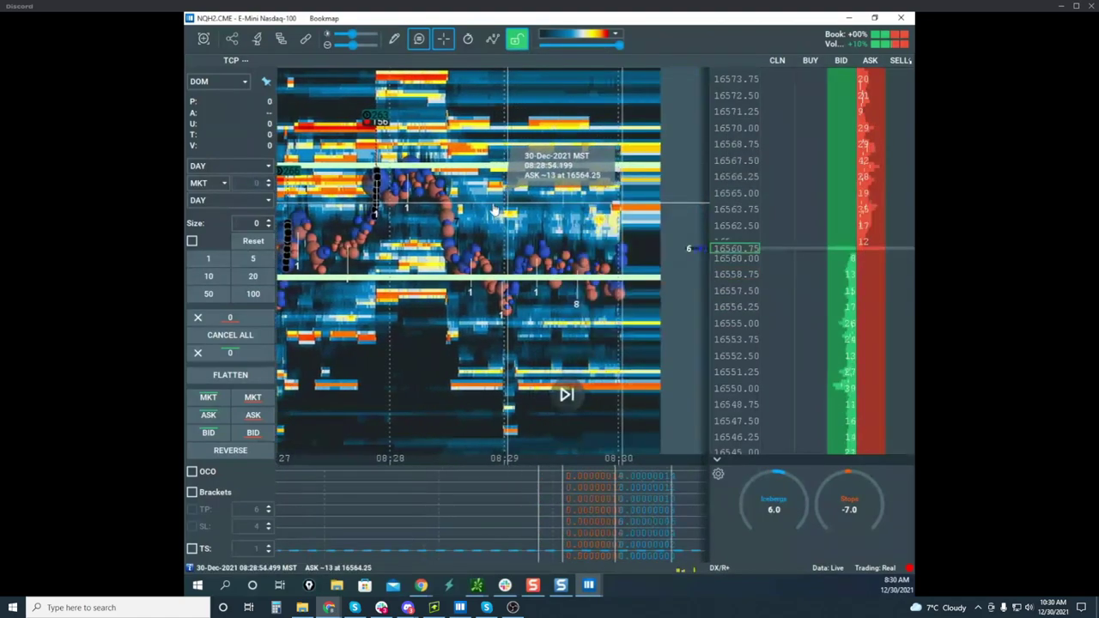
scroll(495, 209, "down", 2)
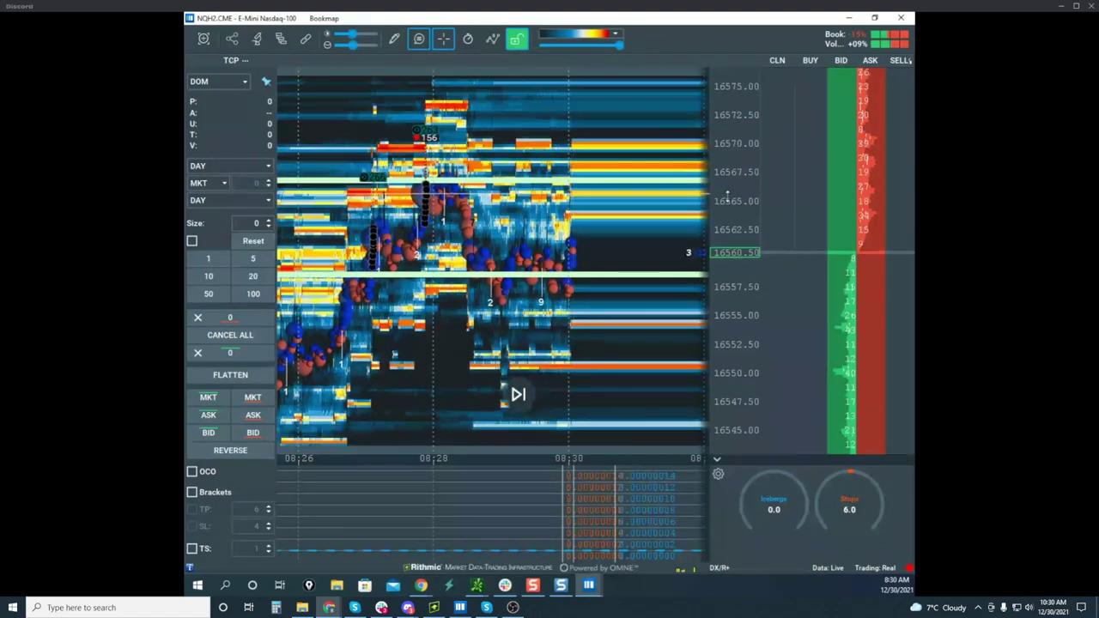
scroll(727, 195, "down", 1)
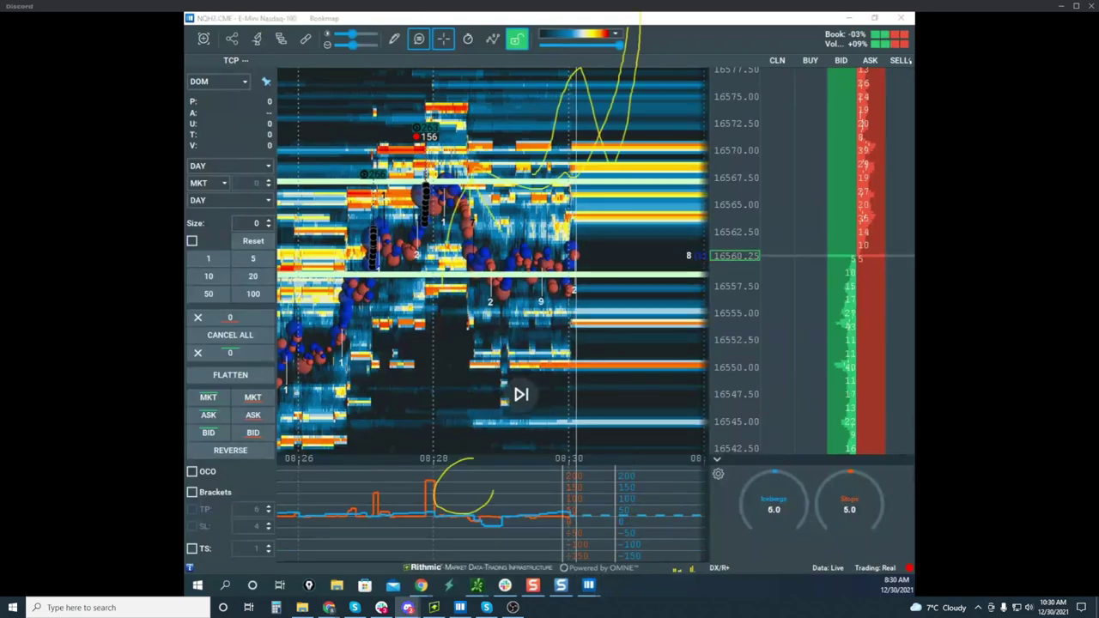
left_click_drag(380, 219, 356, 271)
left_click_drag(427, 183, 429, 185)
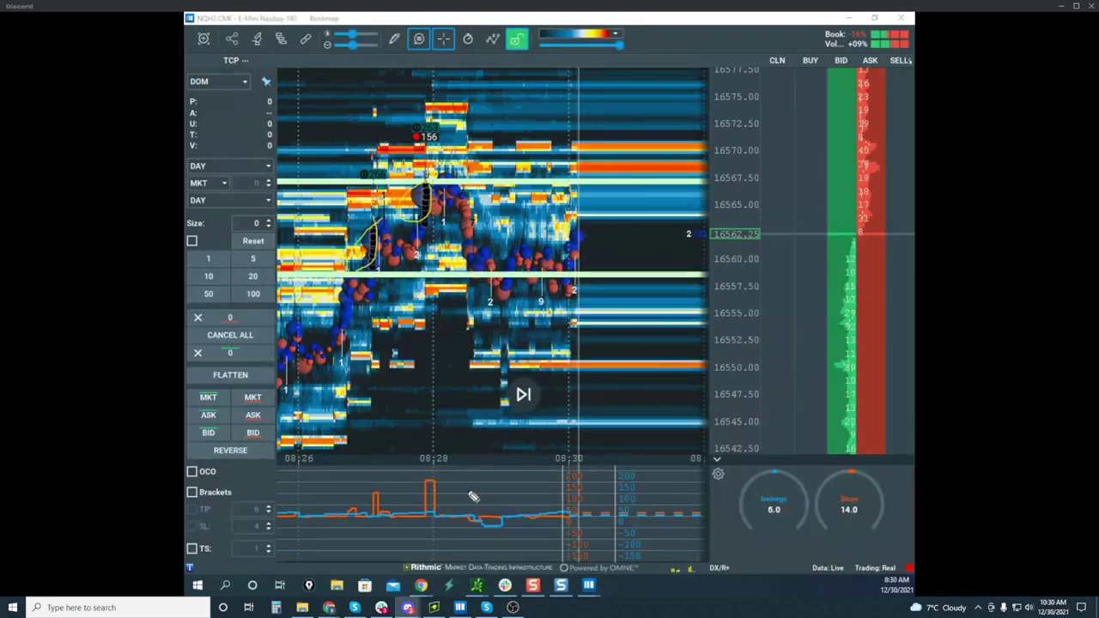
left_click_drag(453, 463, 462, 477)
mouse_move(378, 484)
left_mouse_down()
mouse_move(364, 499)
mouse_move(387, 477)
left_mouse_up()
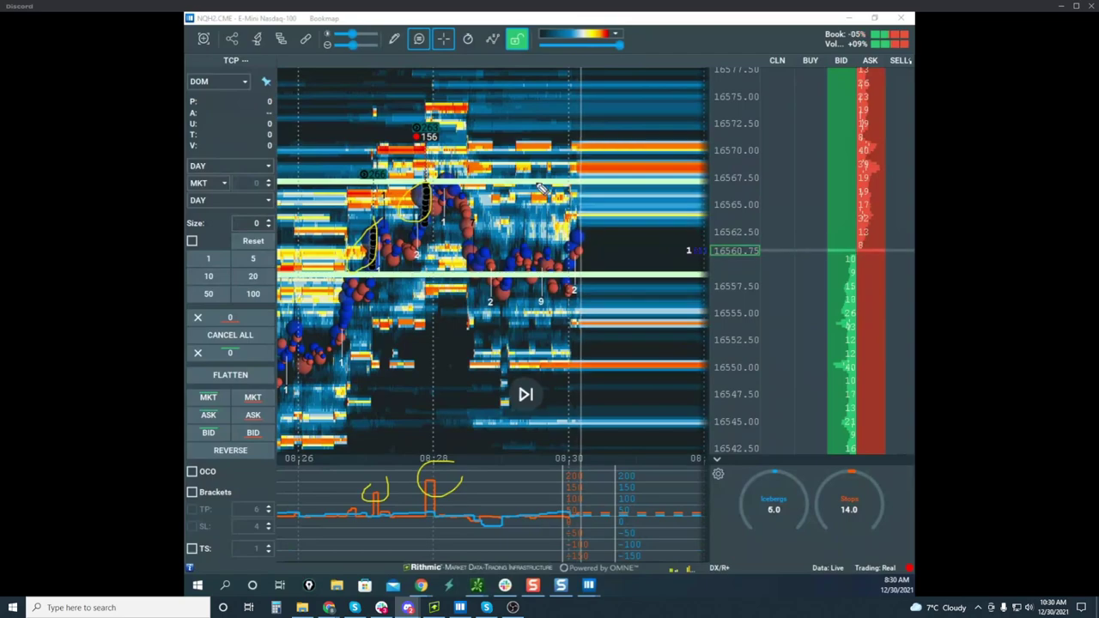
Circle the range between the two horizontal levels and sketch breakout-and-retest paths above and below it
mouse_move(536, 181)
left_mouse_down()
mouse_move(581, 282)
mouse_move(598, 250)
left_mouse_up()
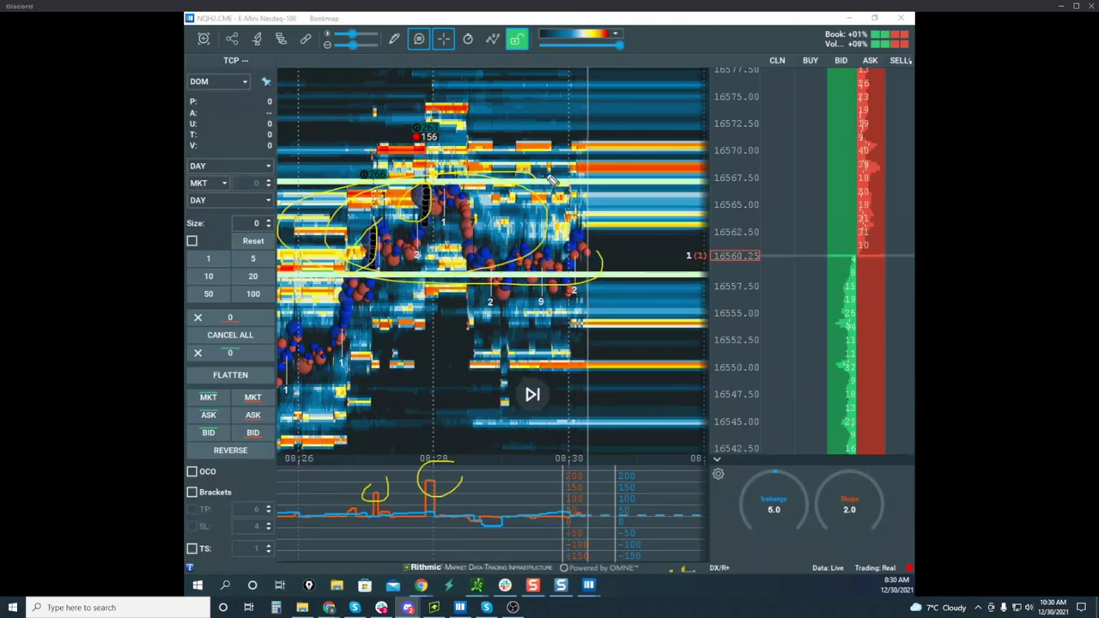
left_click_drag(552, 180, 690, 39)
mouse_move(564, 333)
left_mouse_down()
mouse_move(611, 283)
mouse_move(663, 528)
left_mouse_up()
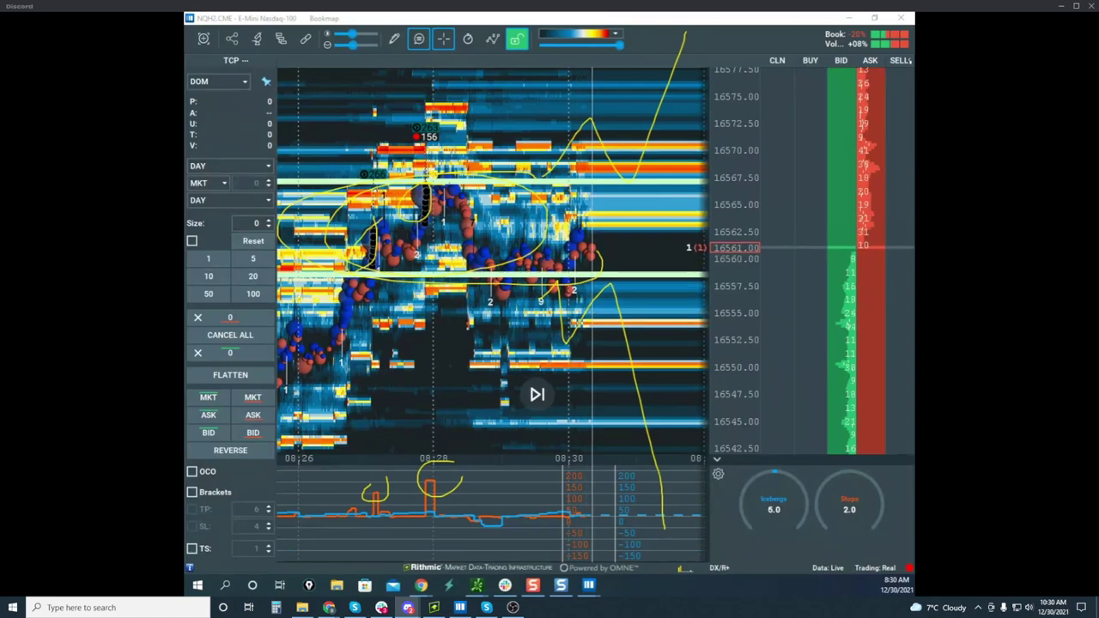
key("Escape")
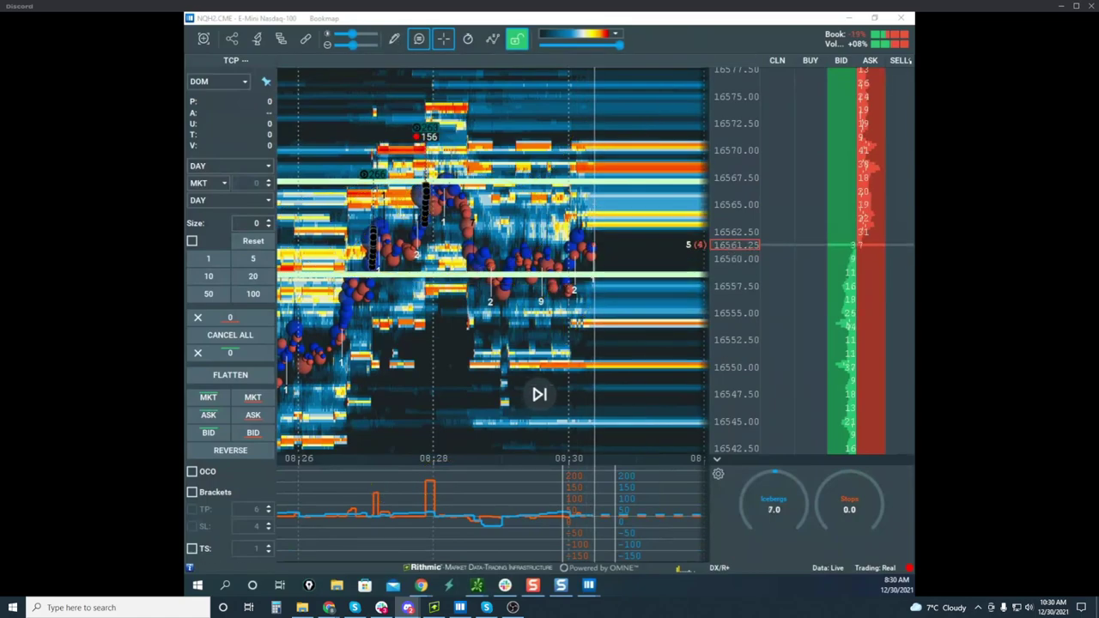
Switch to the hourly /NQ chart in thinkorswim, enlarge it, and clear the leftover screen markings
left_click_drag(185, 296, 709, 194)
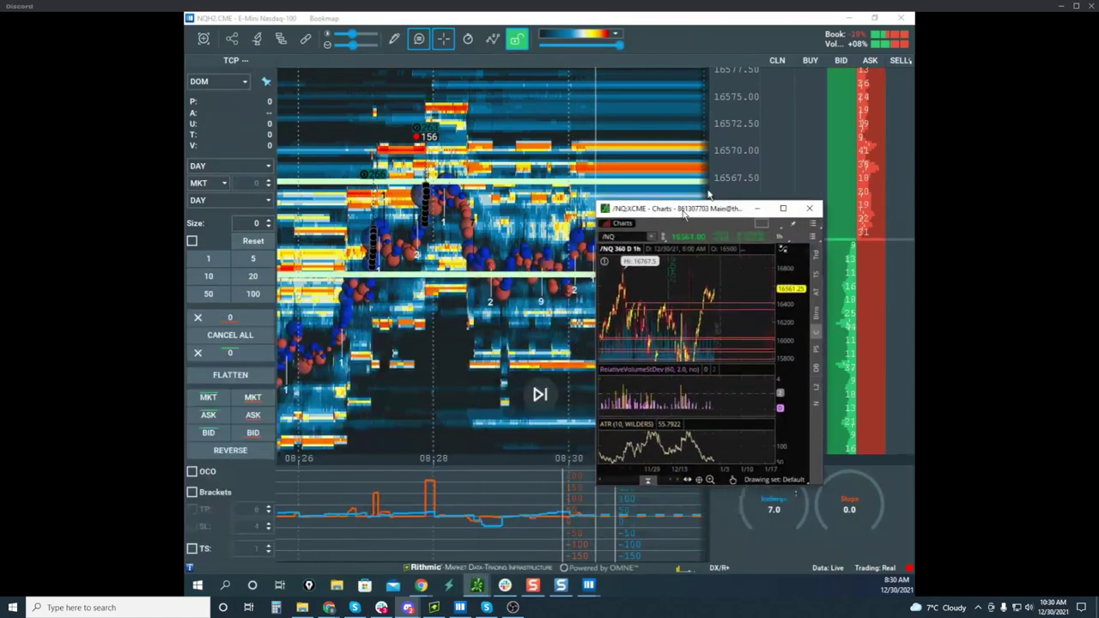
double_click(684, 211)
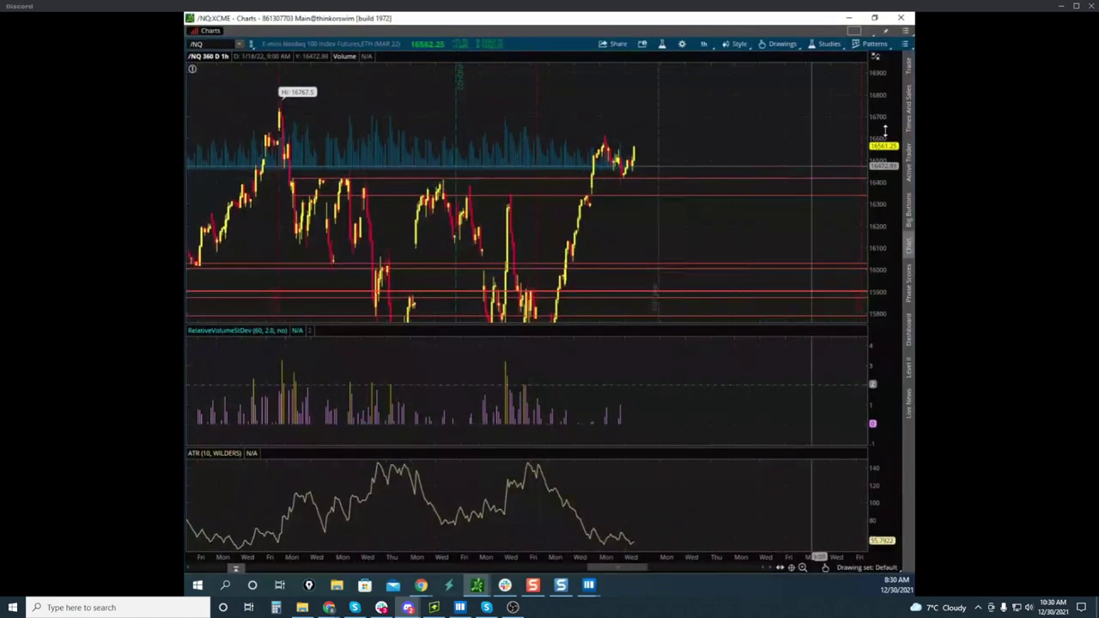
scroll(735, 166, "up", 4)
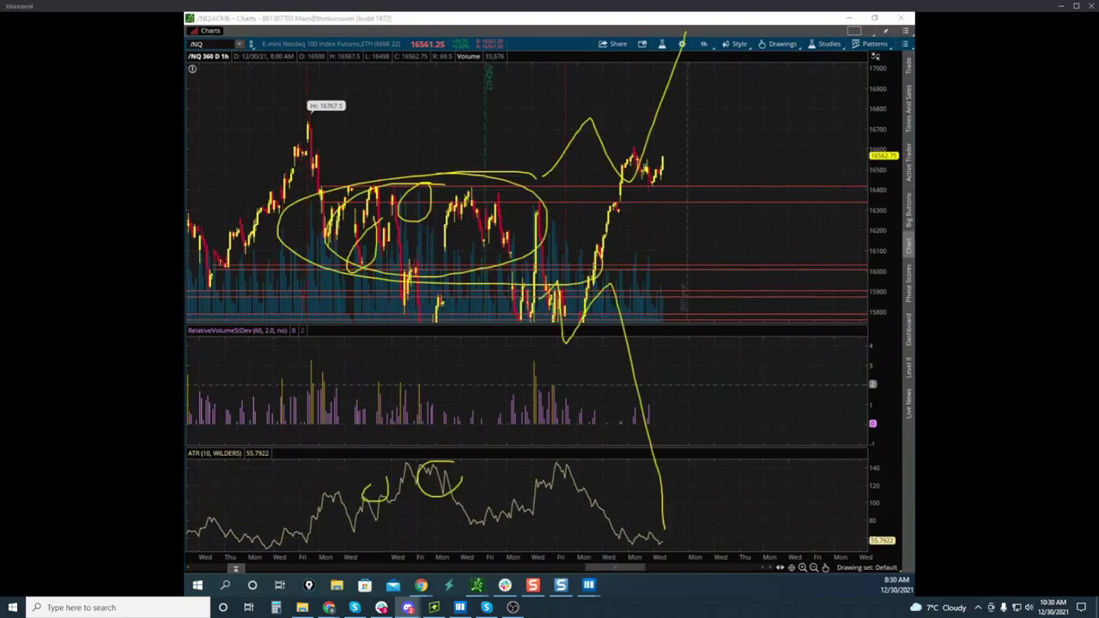
key("Delete")
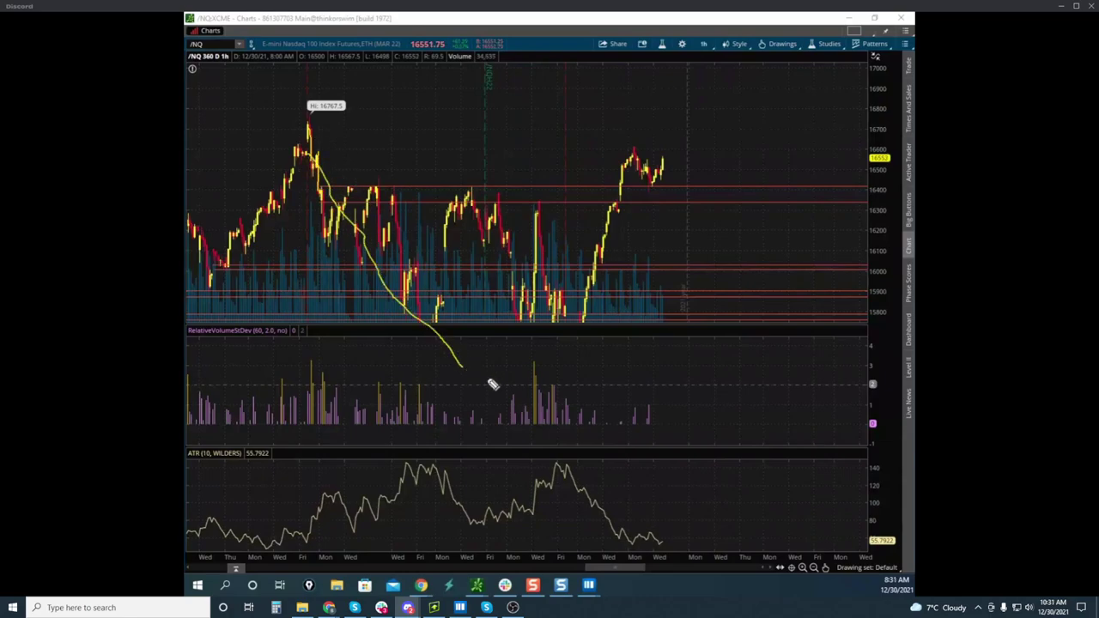
Box the latest hourly consolidation, sketch an upward breakout from it, and circle the highs near 16767.5
left_click_drag(450, 322, 631, 179)
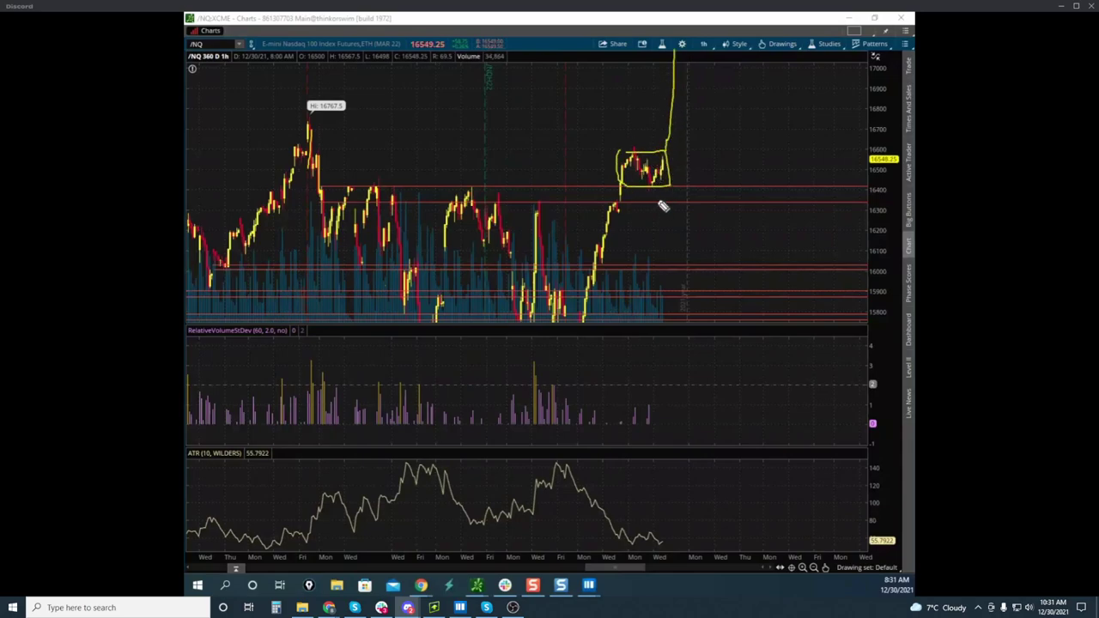
left_click_drag(334, 112, 315, 126)
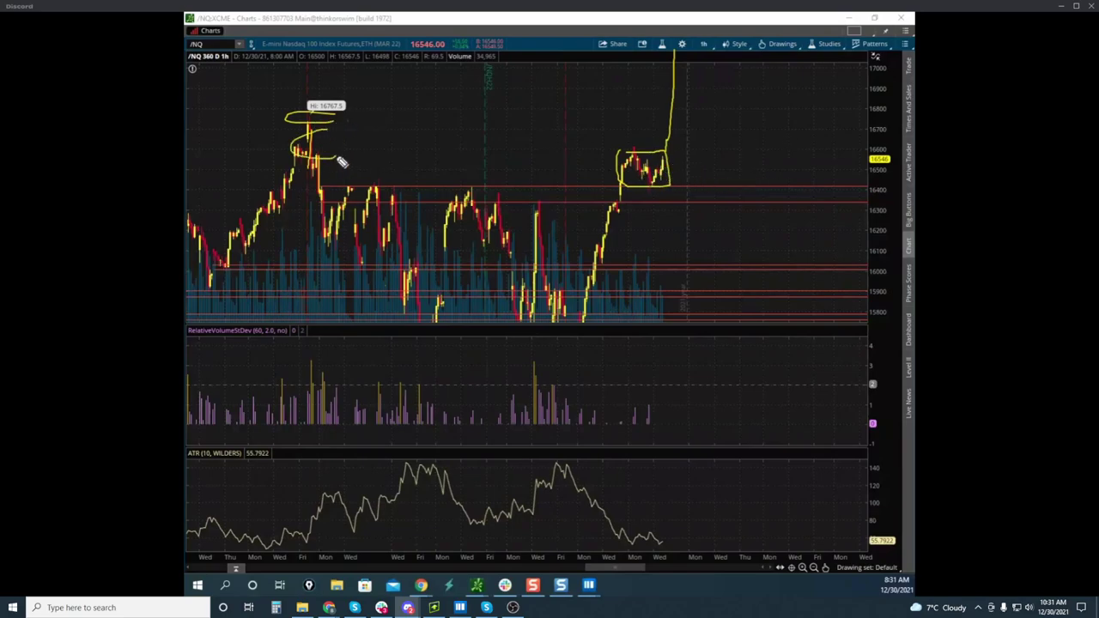
key("Escape")
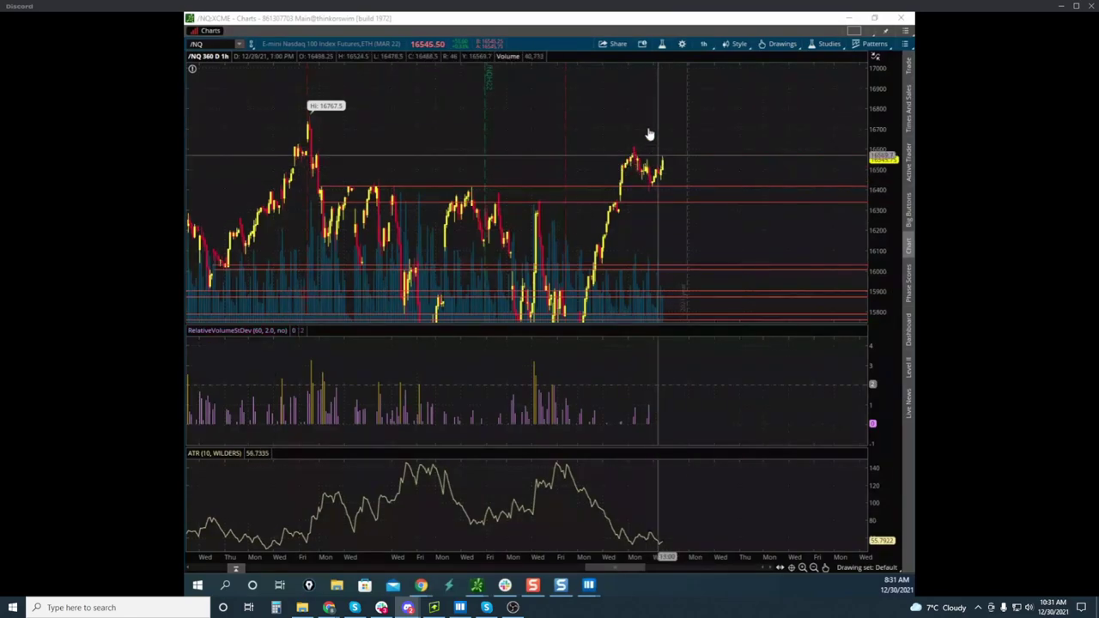
Return to the Bookmap Nasdaq heatmap and examine the sell-off after 08:30 below the lower horizontal level
left_click_drag(671, 21, 185, 253)
left_click_drag(574, 210, 564, 177)
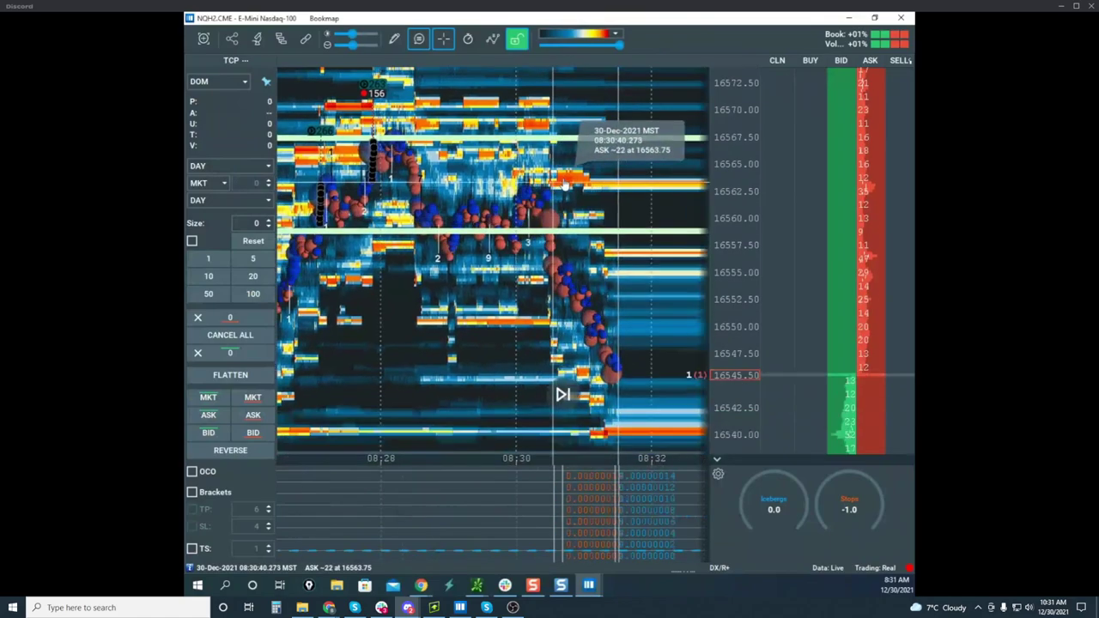
scroll(564, 177, "down", 3)
scroll(740, 180, "down", 3)
scroll(740, 181, "up", 3)
scroll(677, 177, "down", 2)
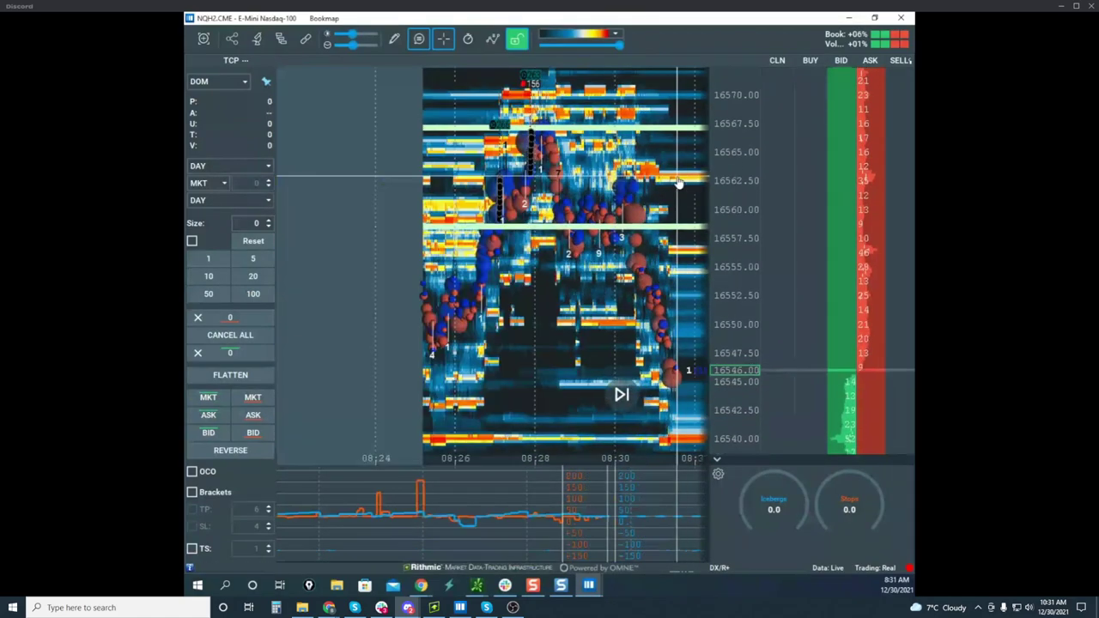
left_click_drag(630, 194, 560, 163)
scroll(740, 209, "down", 3)
left_click_drag(672, 206, 637, 203)
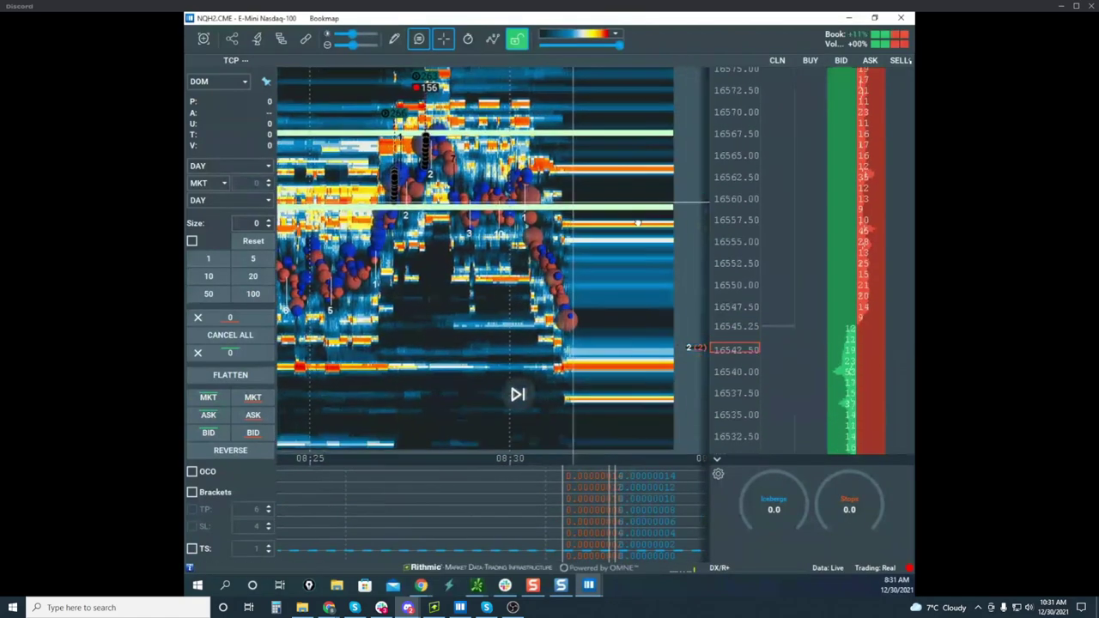
scroll(730, 245, "up", 3)
scroll(731, 240, "up", 1)
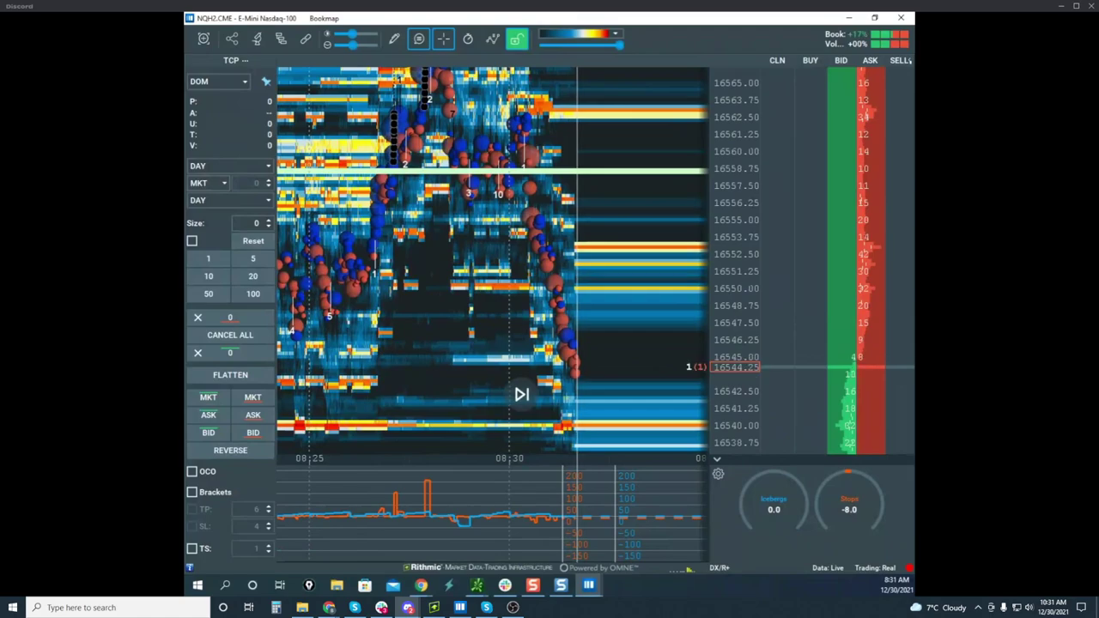
Circle the 16538.75 price, underline 16558.75, and sketch a drop, a retest of the lower level and a renewed decline
key("ctrl+shift+3")
key("ctrl+shift+7")
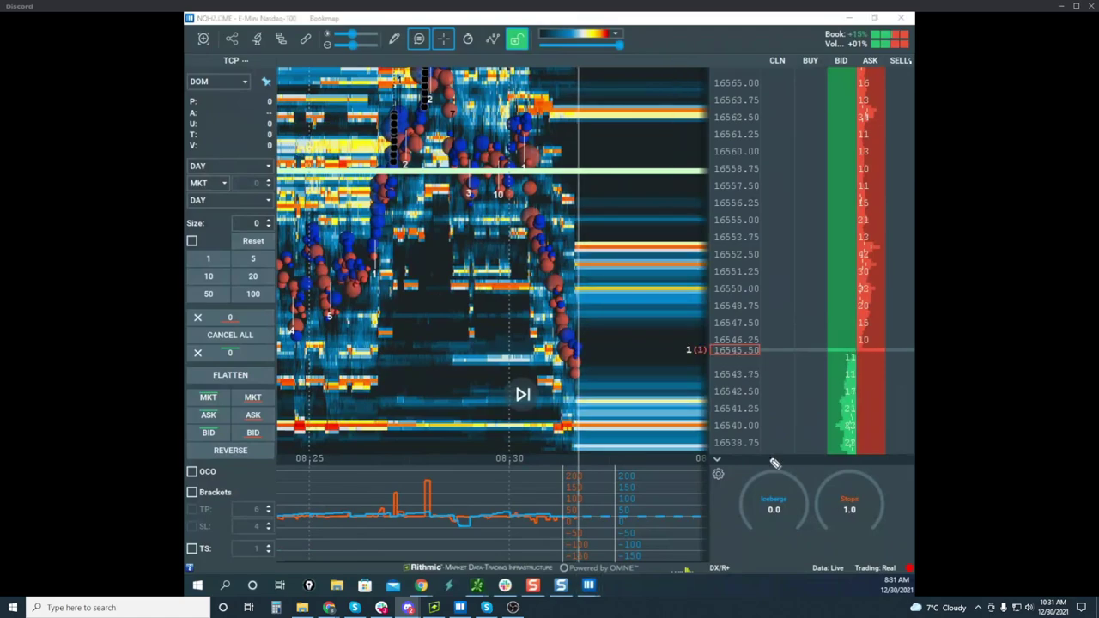
left_click_drag(775, 438, 718, 429)
left_click_drag(704, 169, 773, 164)
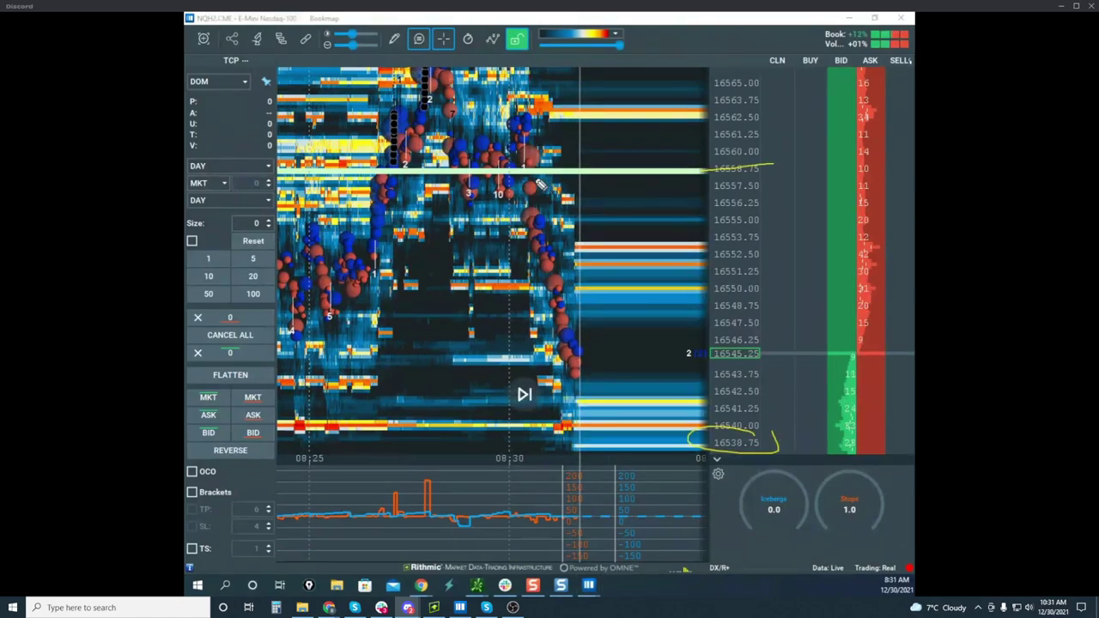
mouse_move(523, 176)
left_mouse_down()
mouse_move(638, 417)
mouse_move(642, 448)
mouse_move(689, 177)
mouse_move(697, 263)
left_mouse_up()
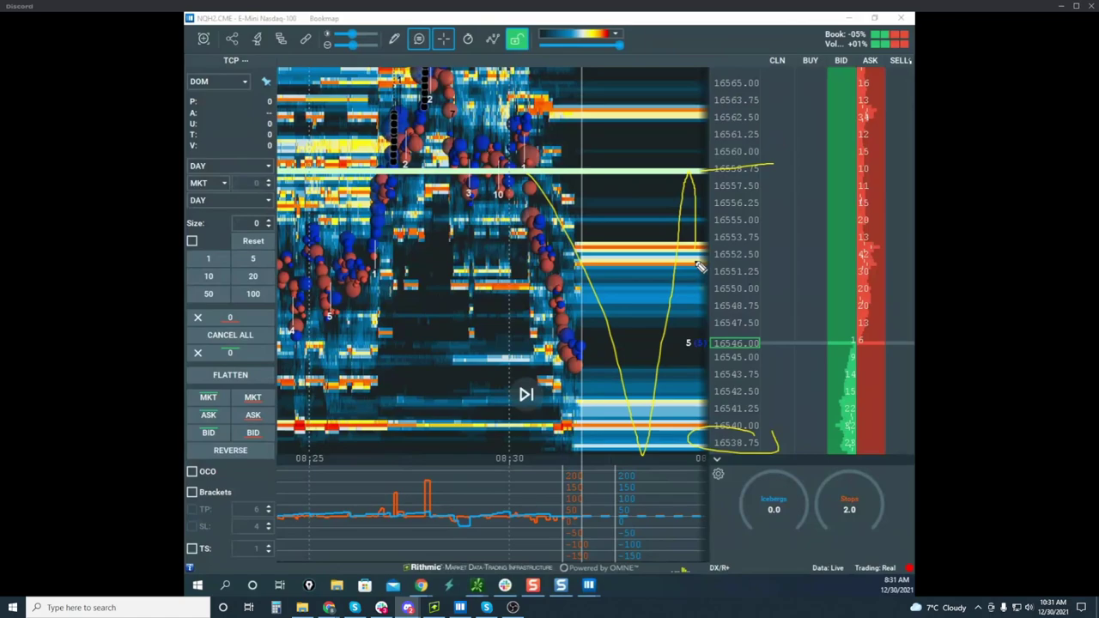
left_click_drag(697, 263, 697, 350)
key("Escape")
Compress the Nasdaq heatmap's price scale to cover about 16527.50 to 16580.00, and clear the drawn markings
left_click_drag(733, 100, 733, 118)
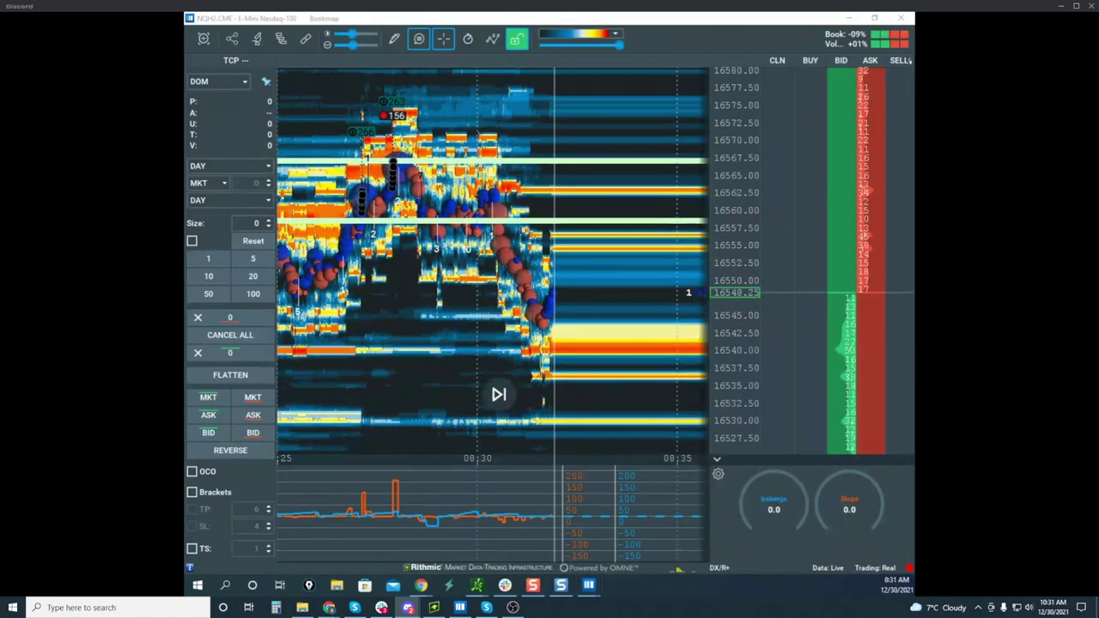
key("ctrl+shift+1")
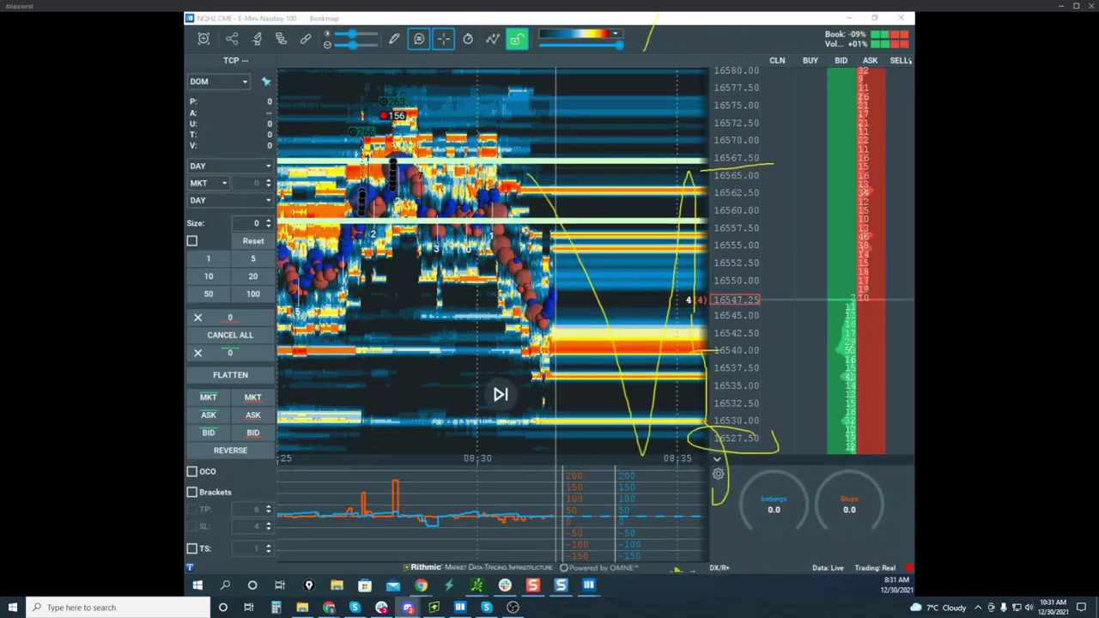
key("Escape")
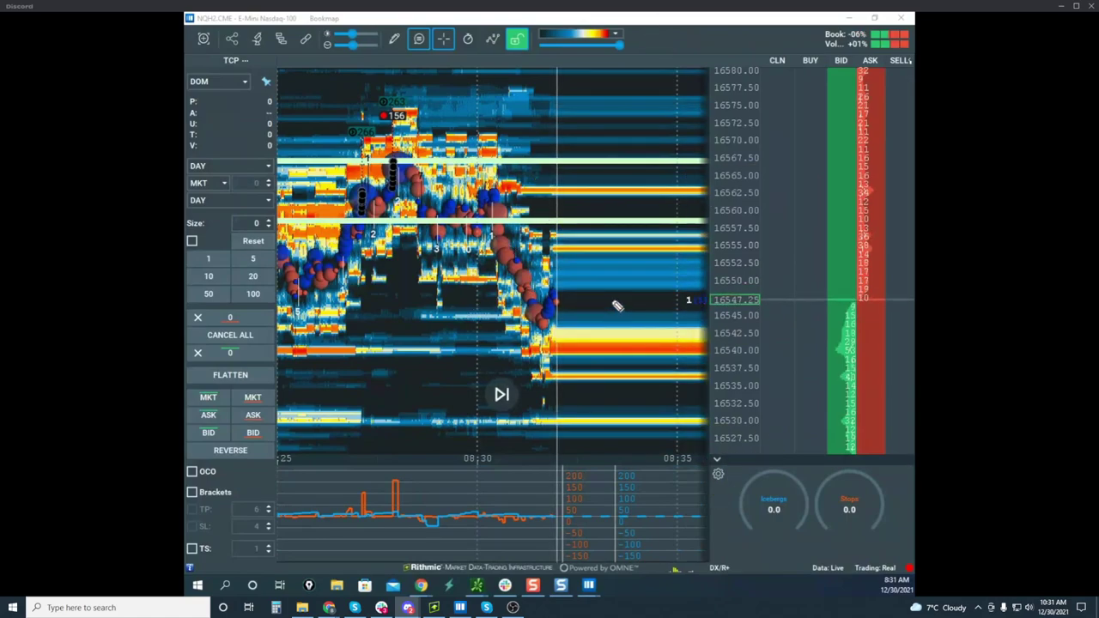
Circle the stop run between the two horizontal levels and the two orange stop spikes in the sub-chart below
mouse_move(422, 171)
left_mouse_down()
mouse_move(542, 212)
mouse_move(598, 183)
mouse_move(485, 135)
left_mouse_up()
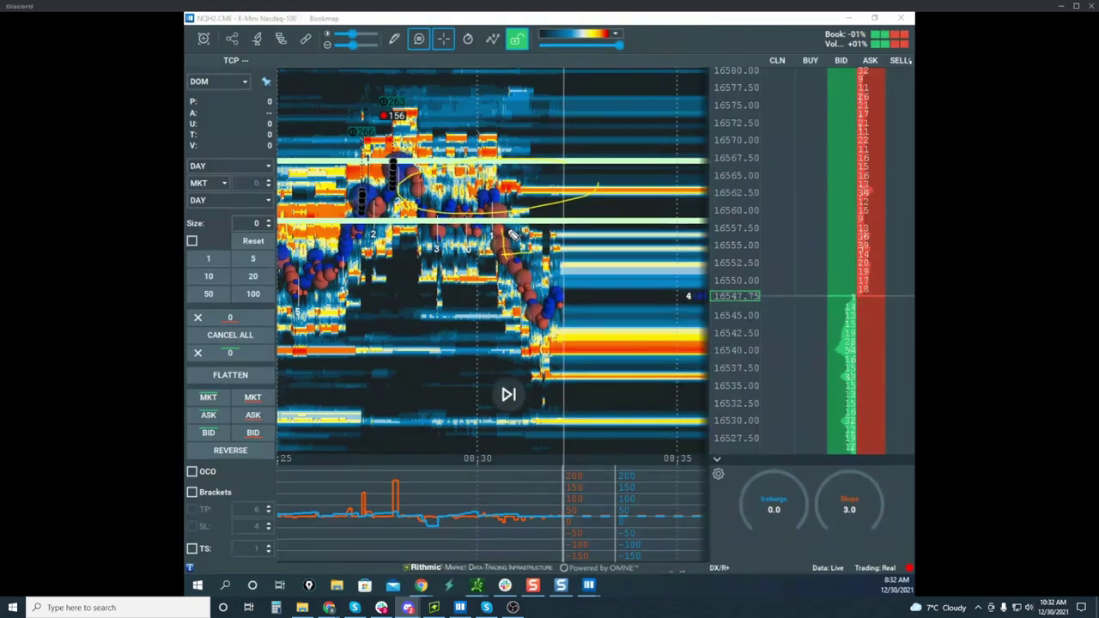
left_click_drag(535, 149, 440, 145)
left_click_drag(569, 177, 525, 147)
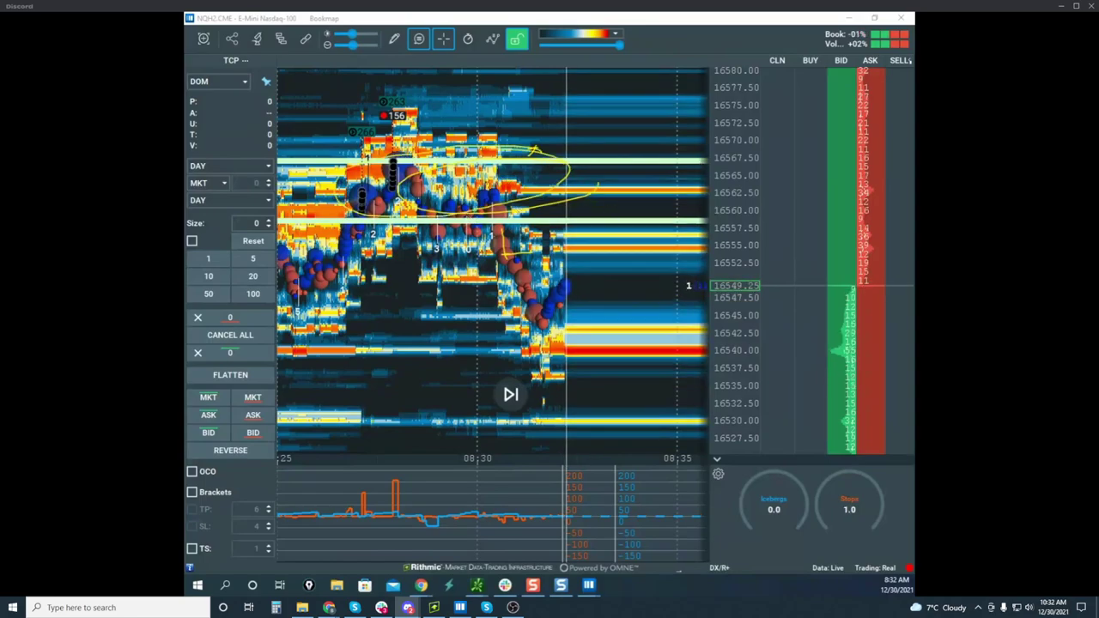
key("e")
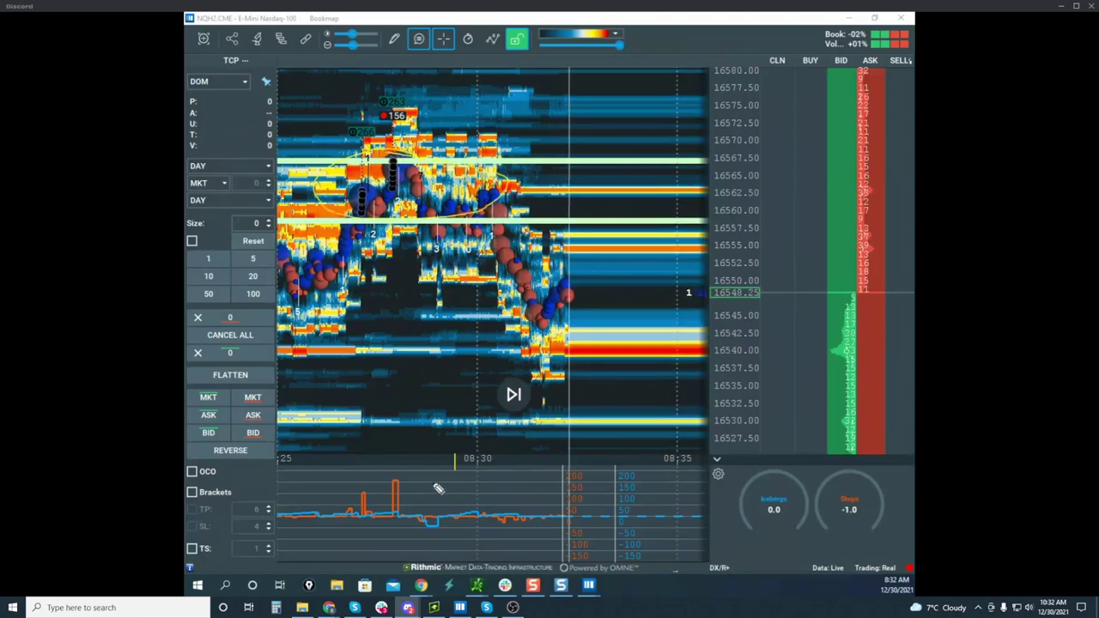
left_click_drag(432, 479, 416, 520)
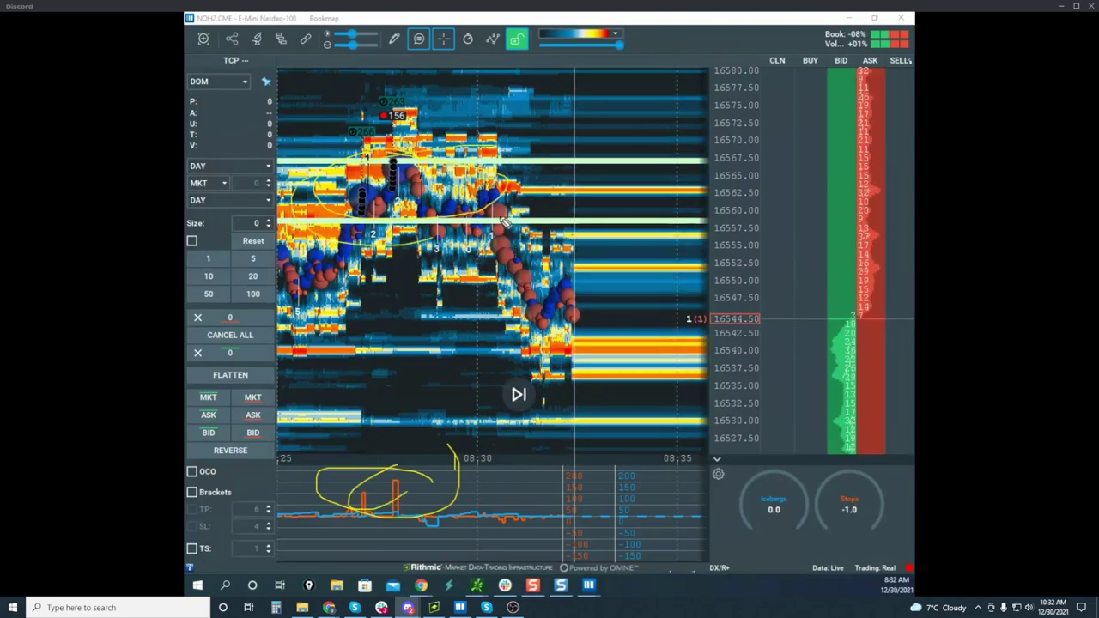
Sketch a drop, rebound and renewed decline from the lower level, replace it with a steep continuous fall, and clear the markings
mouse_move(499, 223)
left_mouse_down()
mouse_move(579, 257)
mouse_move(592, 232)
mouse_move(612, 328)
left_mouse_up()
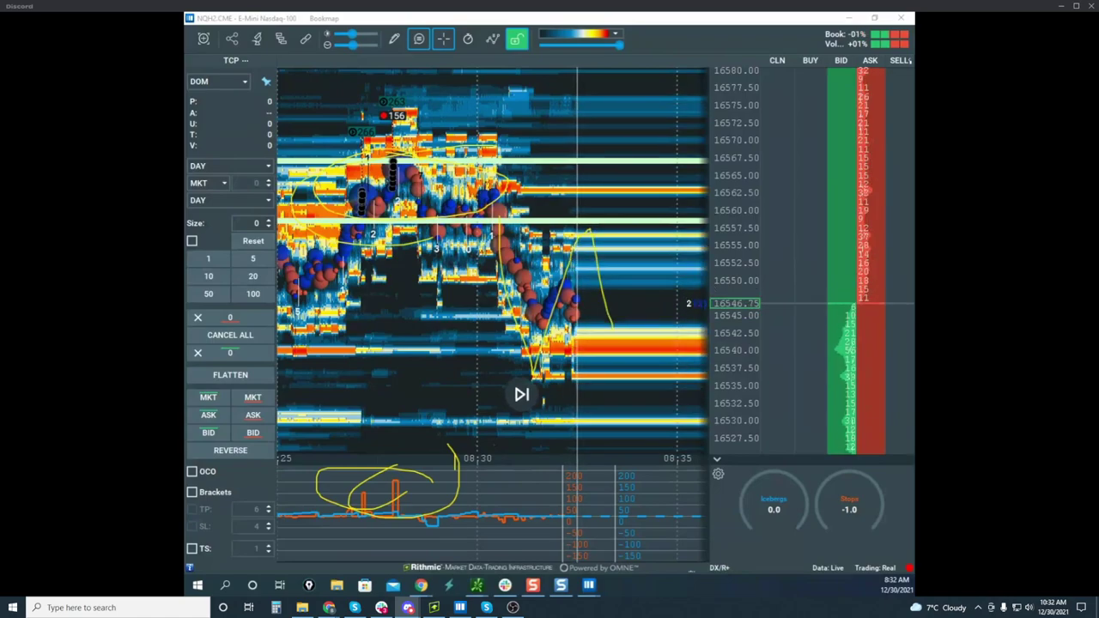
key("Escape")
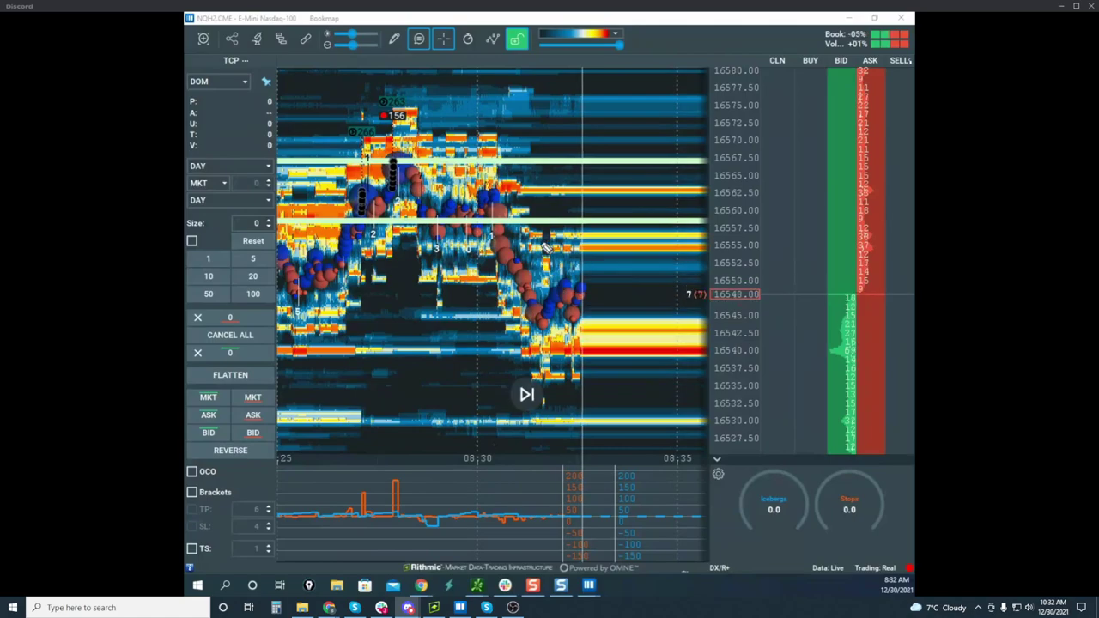
left_click_drag(505, 218, 551, 361)
mouse_move(582, 415)
left_mouse_down()
mouse_move(726, 605)
mouse_move(766, 595)
left_mouse_up()
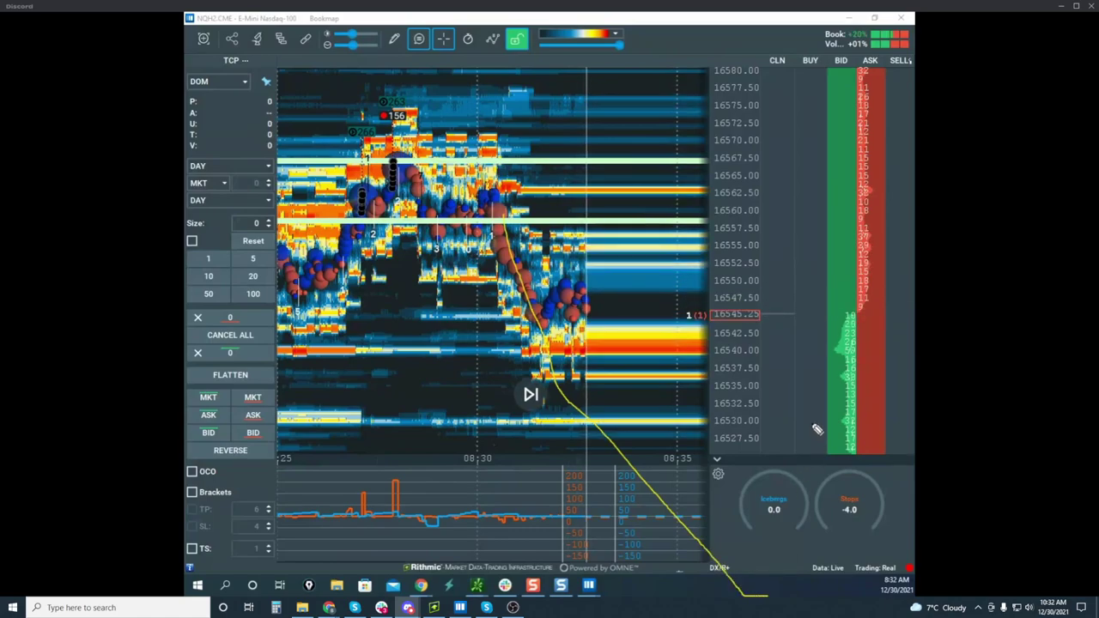
key("Escape")
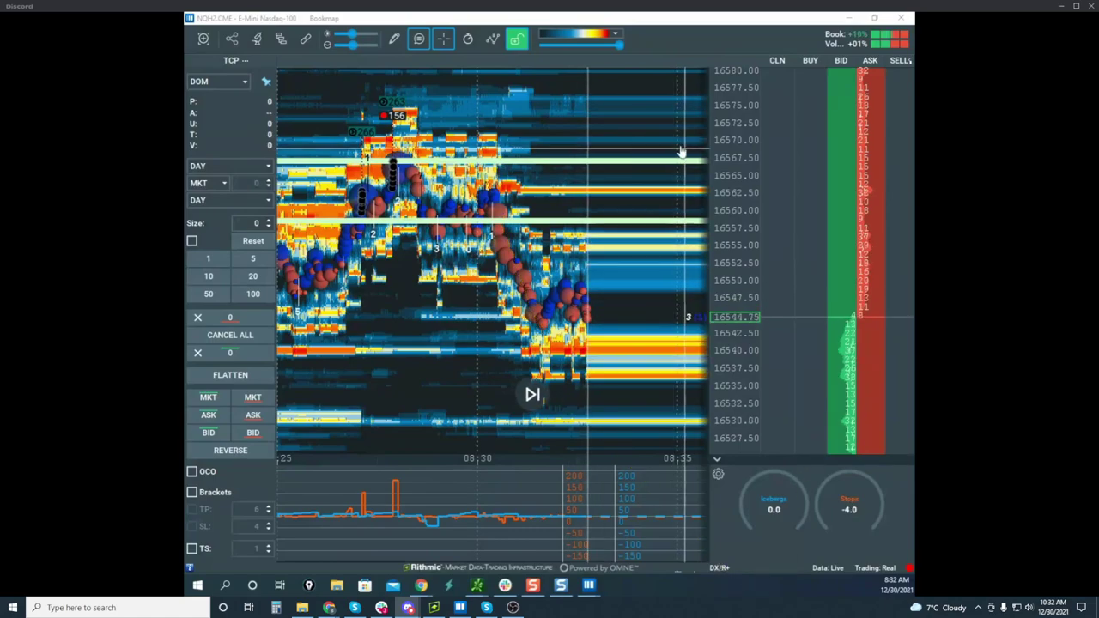
Sketch the sell-off, a retest of the lower horizontal level and a second fall to about 16527.50 on the Nasdaq heatmap
scroll(682, 150, "down", 2)
left_click_drag(613, 132, 576, 105)
left_click_drag(736, 121, 740, 144)
scroll(739, 142, "up", 2)
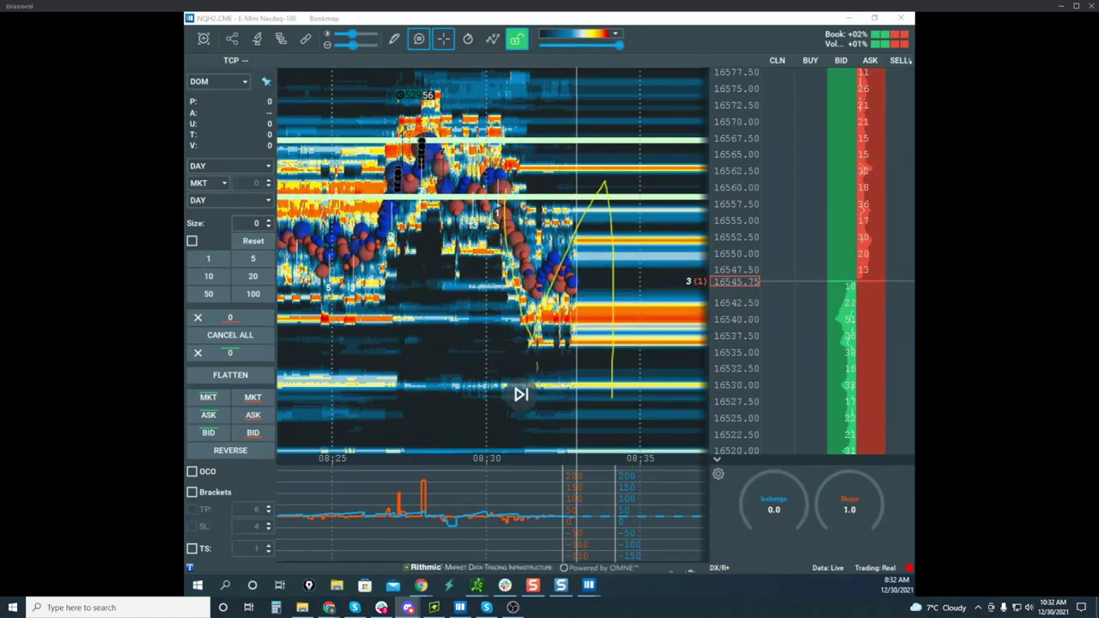
Move the Nasdaq window aside to bring up the crude oil heatmap, and display its Sweeps indicator addon settings
left_click_drag(725, 162, 726, 161)
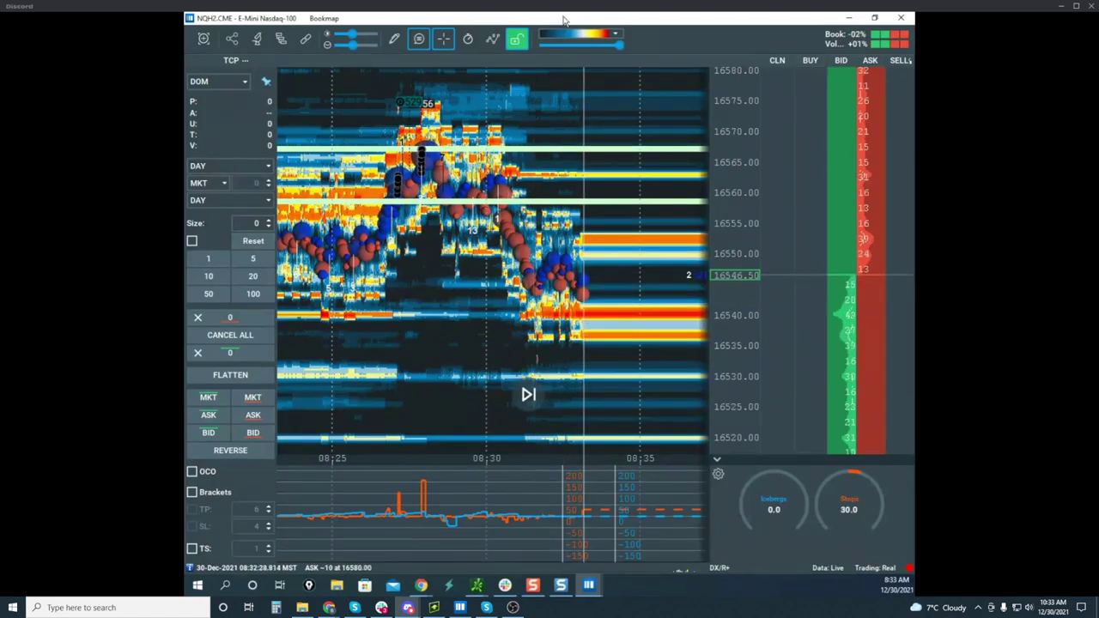
left_click_drag(564, 28, 568, 33)
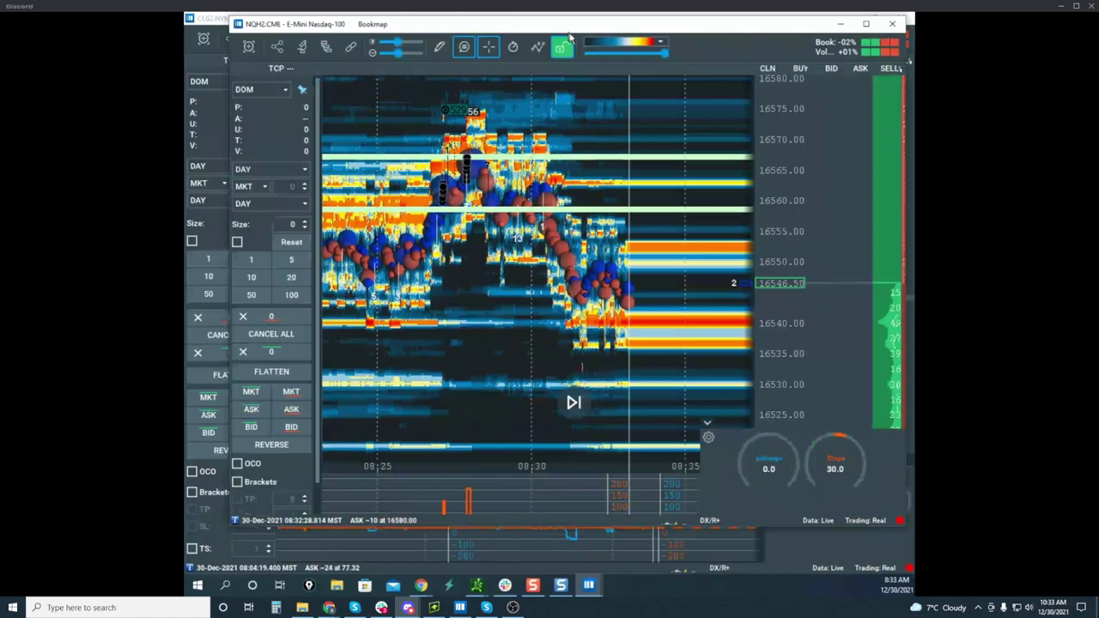
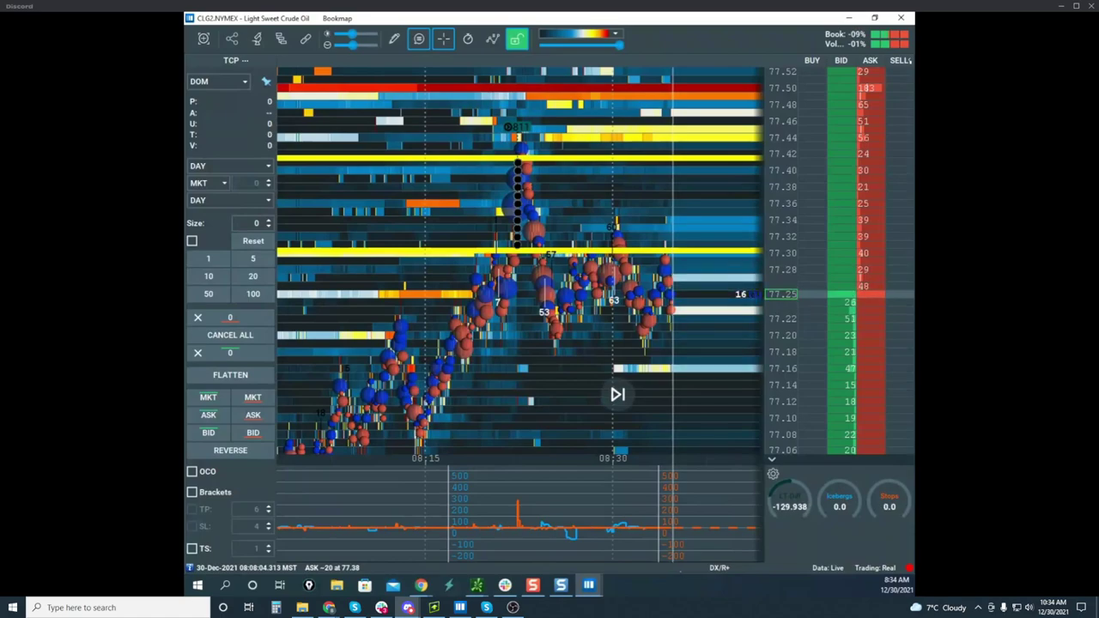
left_click(280, 39)
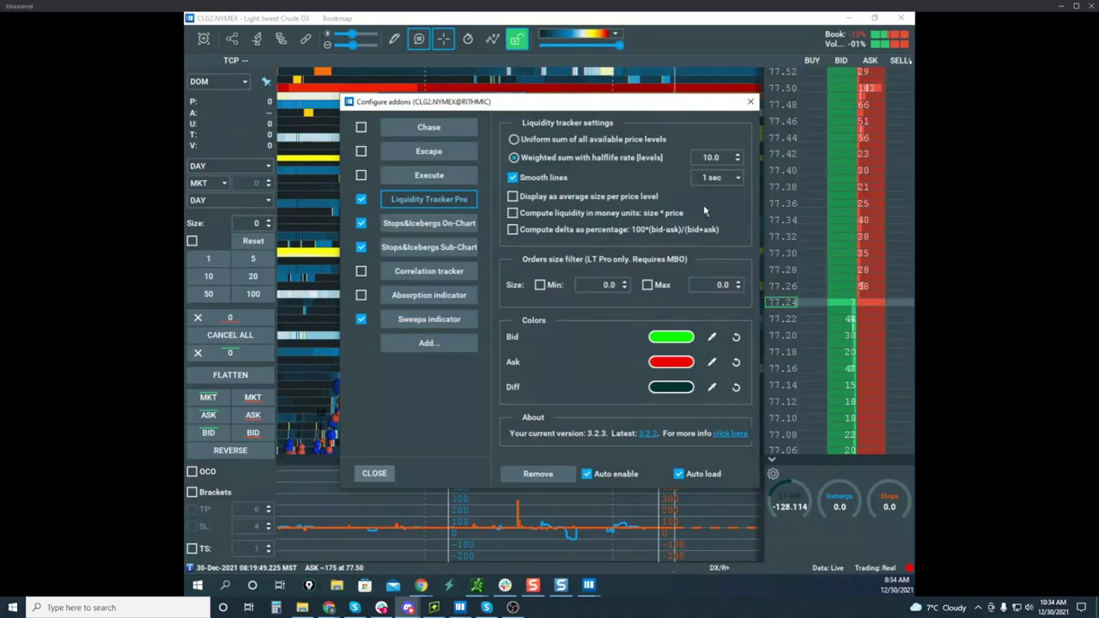
left_click(423, 320)
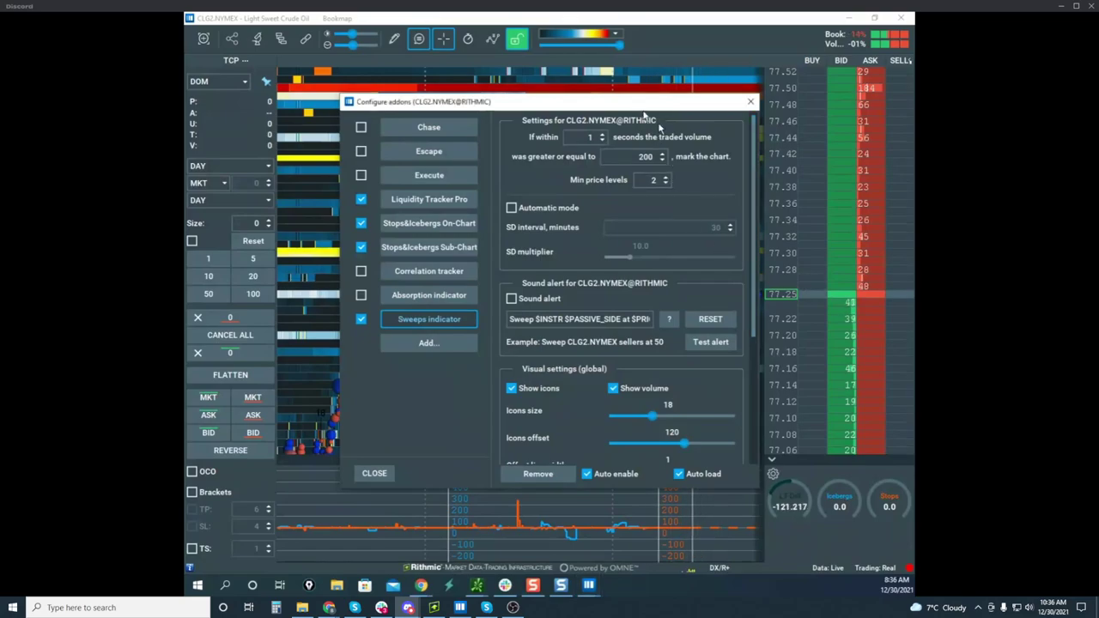
Reposition the addon configuration dialog to uncover the crude oil heatmap behind it, and close the dialog
left_click_drag(624, 103, 519, 153)
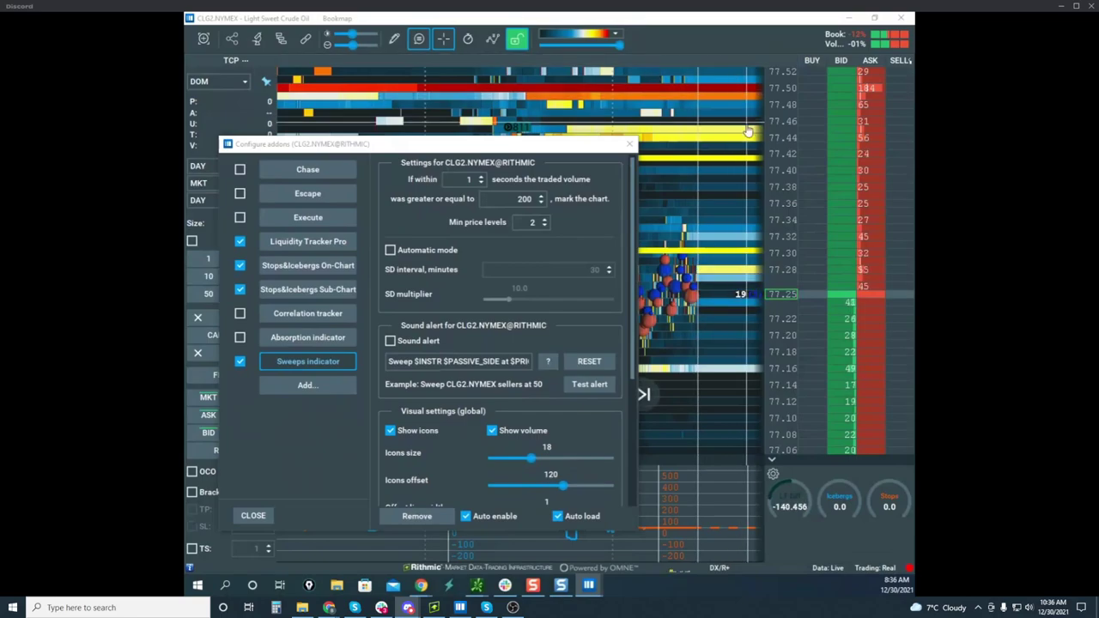
left_click_drag(469, 137, 813, 121)
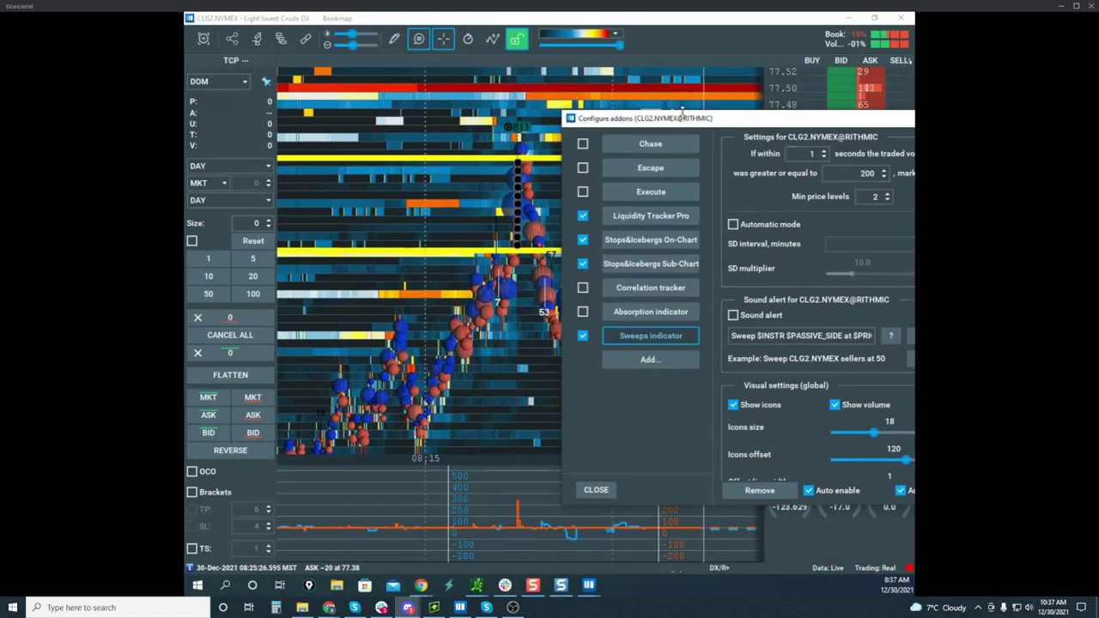
left_click_drag(686, 118, 689, 121)
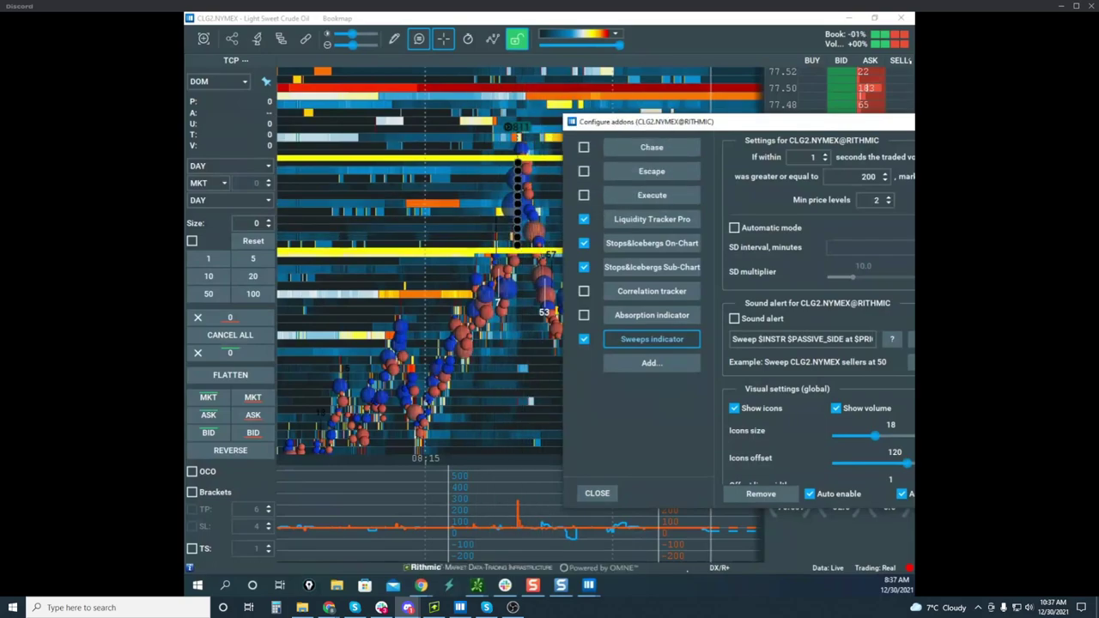
left_click_drag(678, 122, 399, 73)
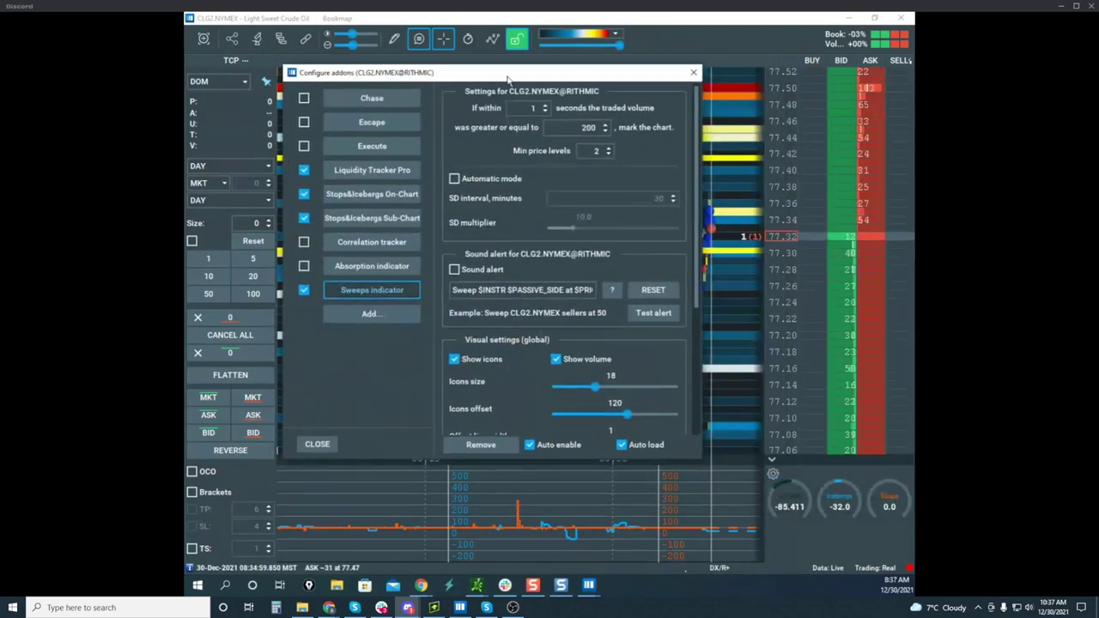
left_click(694, 74)
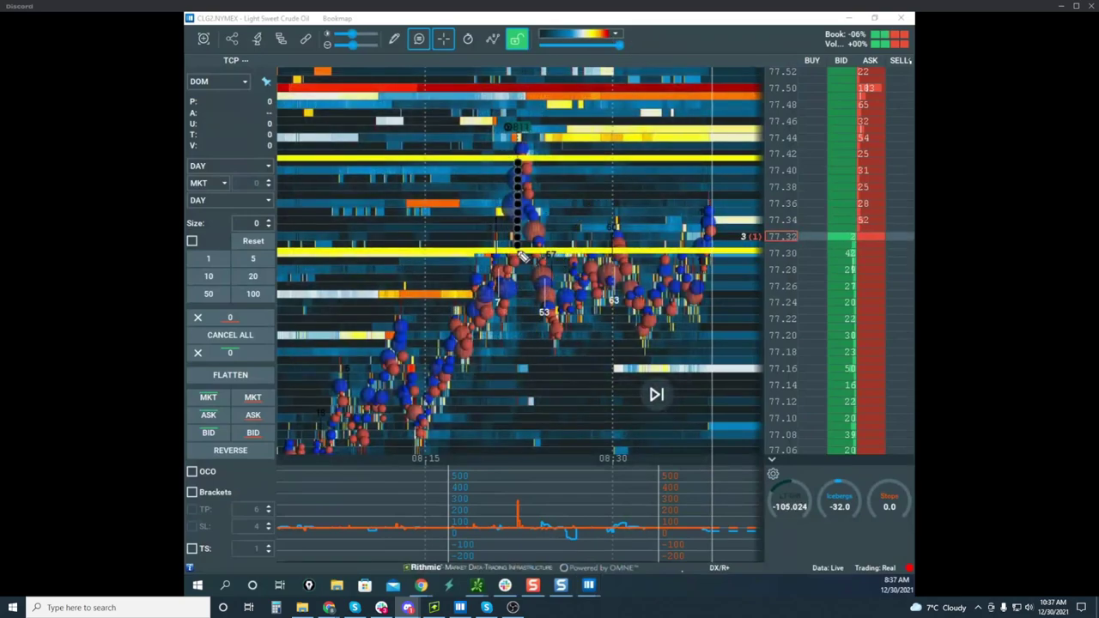
Mark the black-dotted stop run between the two yellow levels on crude oil, and circle the range they enclose
left_click_drag(519, 250, 513, 99)
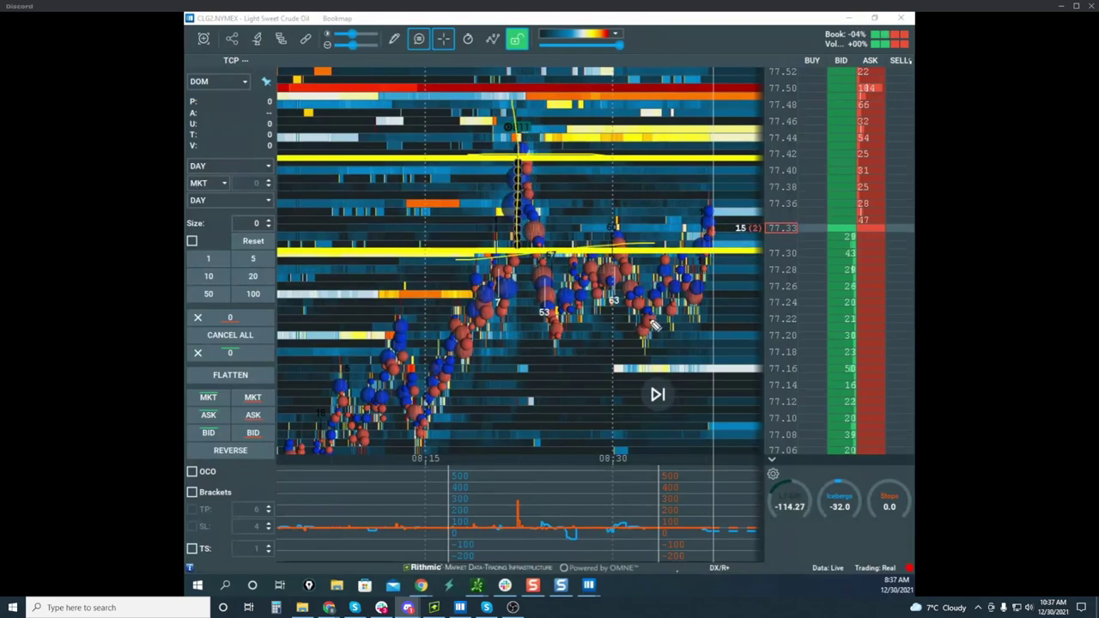
mouse_move(643, 167)
left_mouse_down()
mouse_move(372, 210)
mouse_move(534, 165)
left_mouse_up()
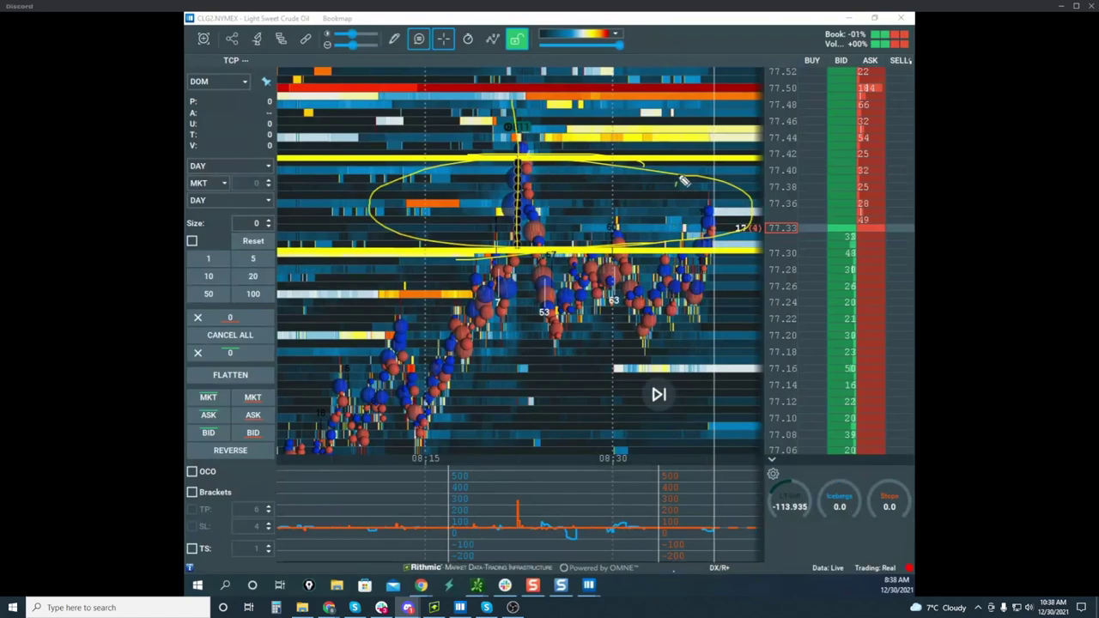
Sketch breakout paths above and below the crude oil range, circle the whole consolidation, and clear the markings
left_click_drag(675, 185, 708, 86)
left_click_drag(675, 275, 697, 502)
left_click_drag(692, 186, 725, 13)
left_click_drag(729, 116, 745, 14)
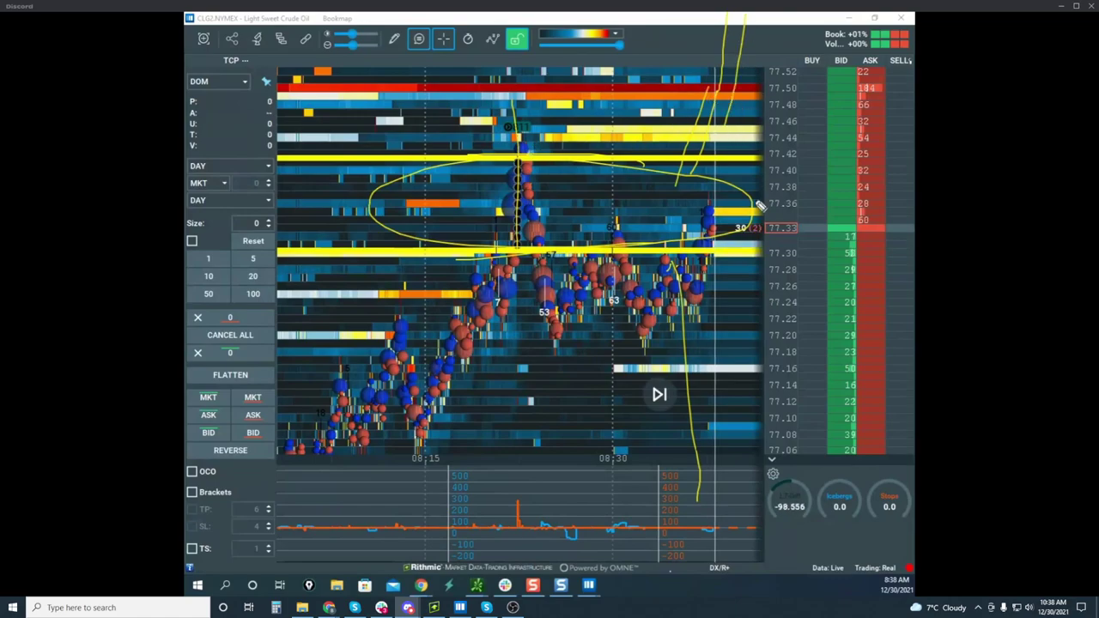
mouse_move(703, 338)
left_mouse_down()
mouse_move(713, 493)
mouse_move(749, 500)
left_mouse_up()
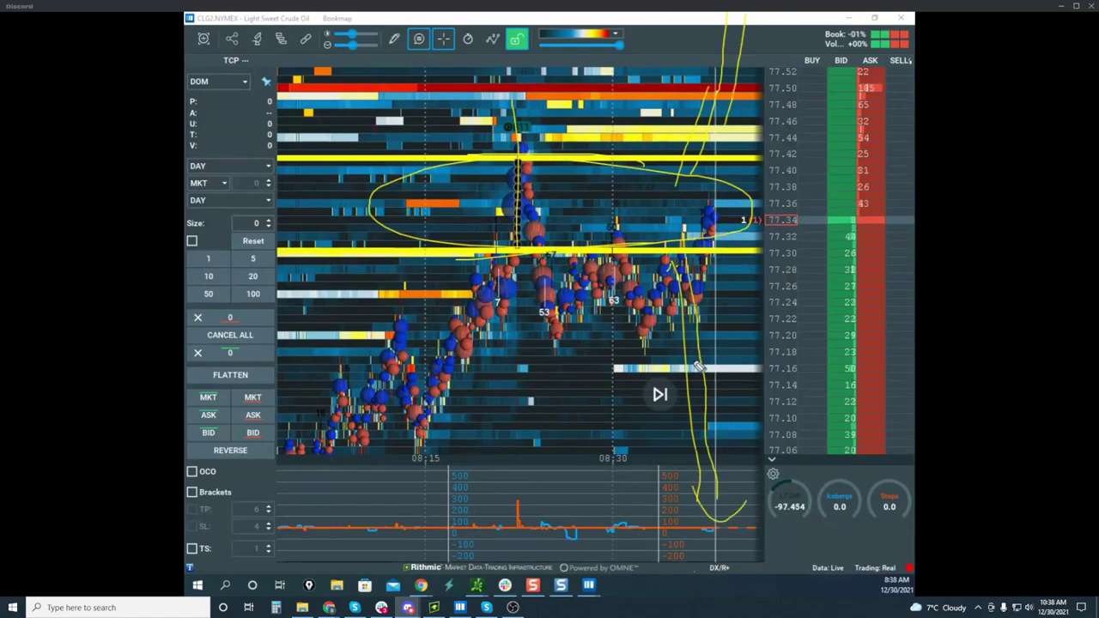
mouse_move(708, 142)
left_mouse_down()
mouse_move(459, 160)
mouse_move(737, 267)
left_mouse_up()
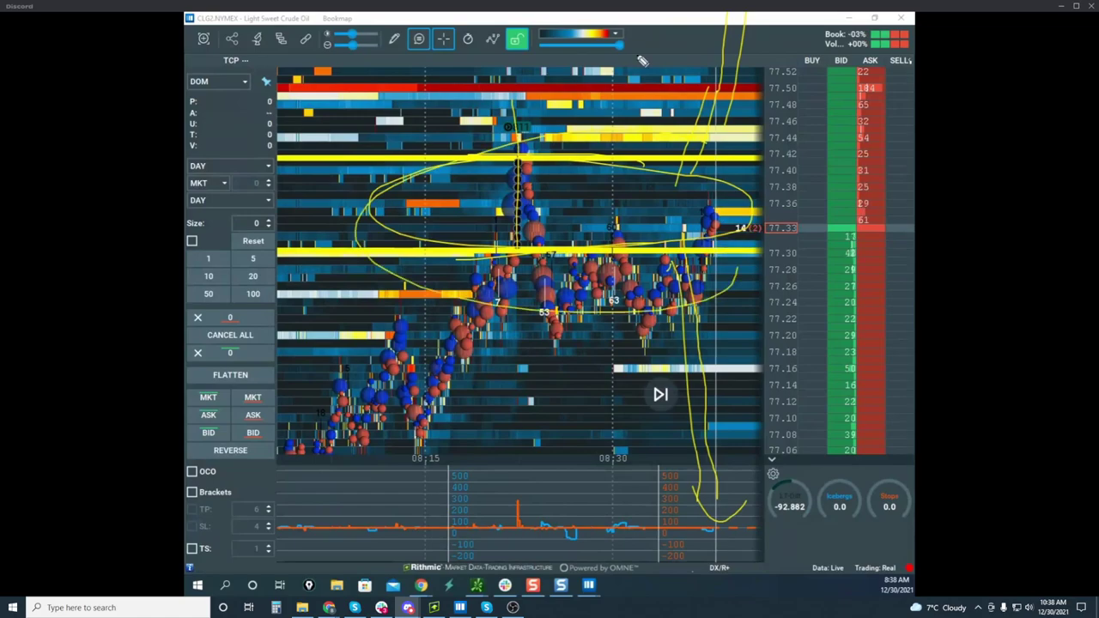
left_click(547, 17)
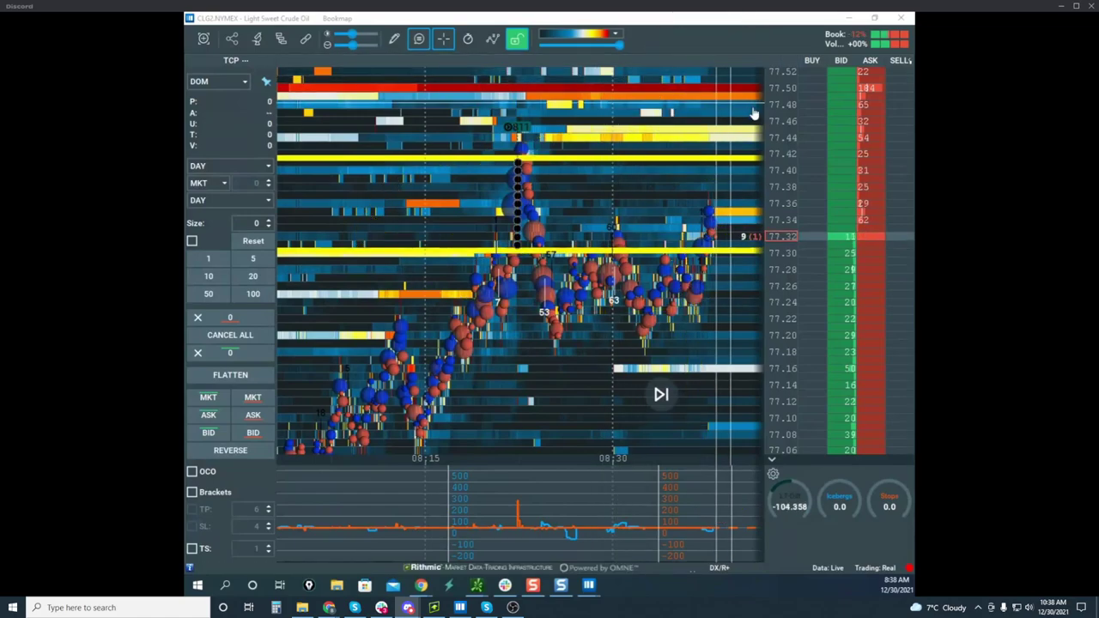
Circle the bid and ask quotes around 77.32 in the crude oil order book
left_click_drag(782, 118, 784, 162)
left_click_drag(703, 172, 601, 172)
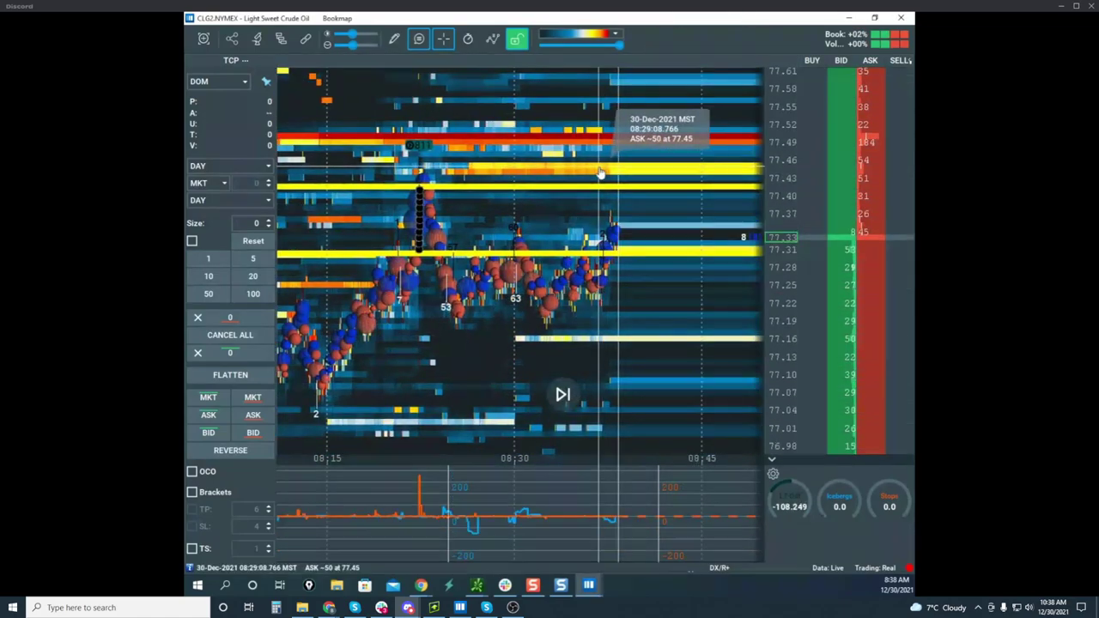
scroll(600, 173, "down", 2)
scroll(601, 171, "down", 2)
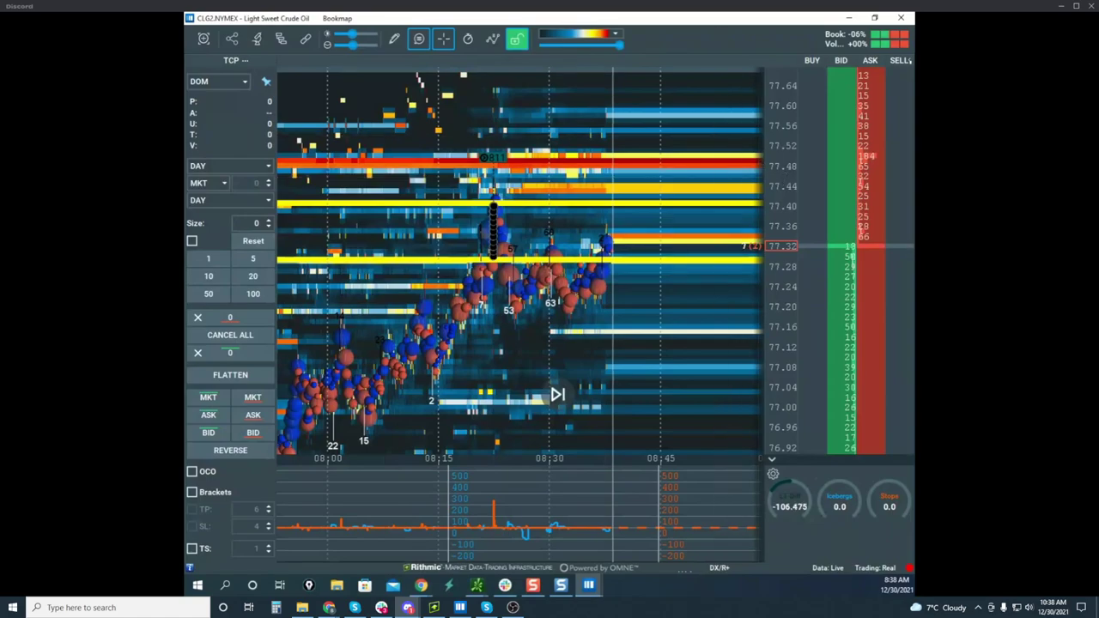
key("ctrl+shift+1")
key("ctrl+shift+7")
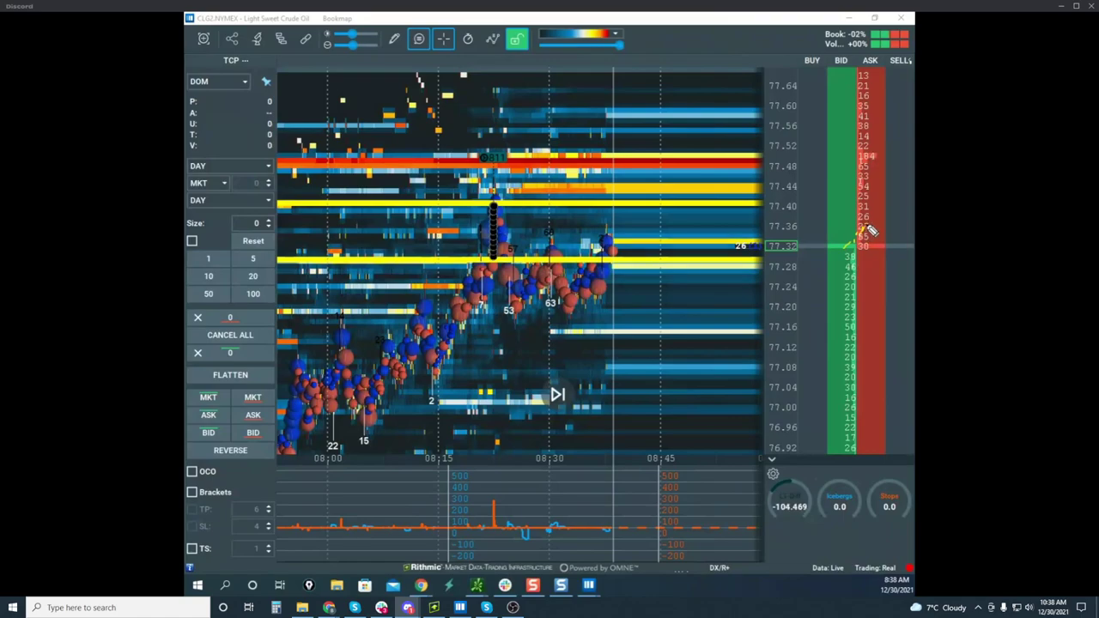
left_click_drag(872, 203, 881, 224)
Box and annotate the liquidity, Icebergs and Stops gauges, and circle the crude oil price action from about 08:15 onward
mouse_move(753, 459)
left_mouse_down()
mouse_move(913, 459)
mouse_move(755, 485)
mouse_move(755, 562)
mouse_move(912, 573)
mouse_move(911, 479)
left_mouse_up()
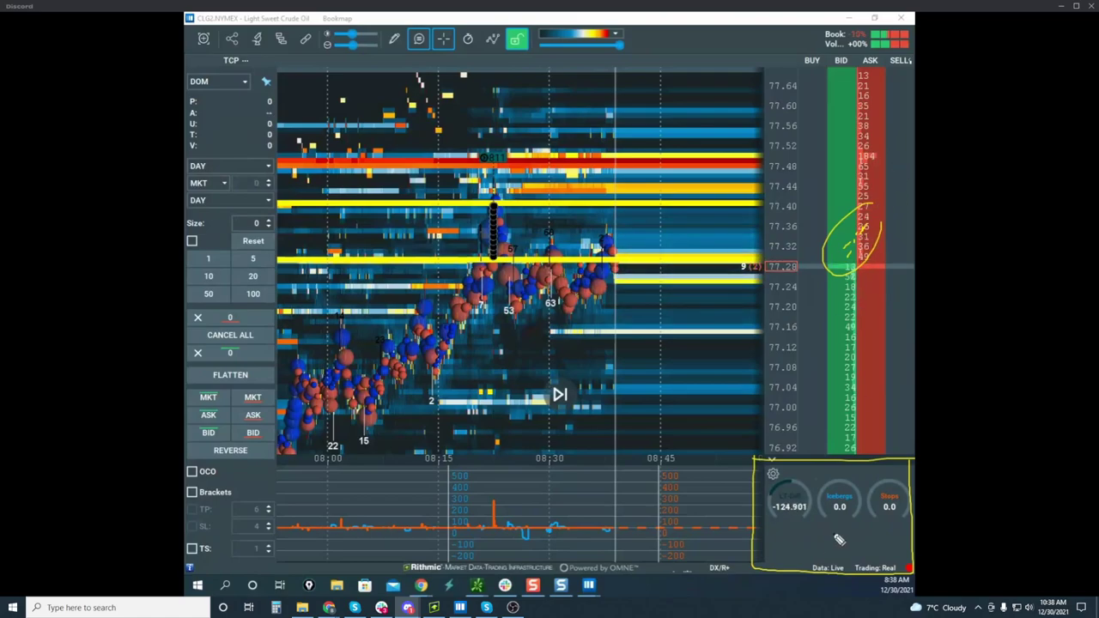
mouse_move(854, 478)
left_mouse_down()
mouse_move(864, 475)
mouse_move(856, 514)
mouse_move(889, 543)
left_mouse_up()
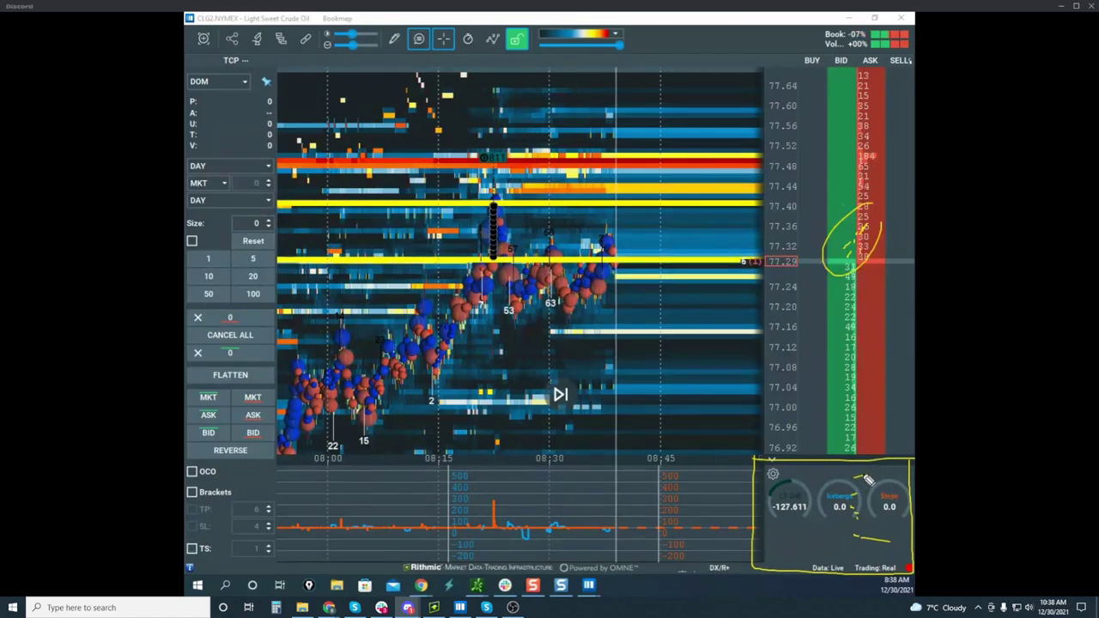
mouse_move(623, 176)
left_mouse_down()
mouse_move(427, 270)
mouse_move(670, 353)
left_mouse_up()
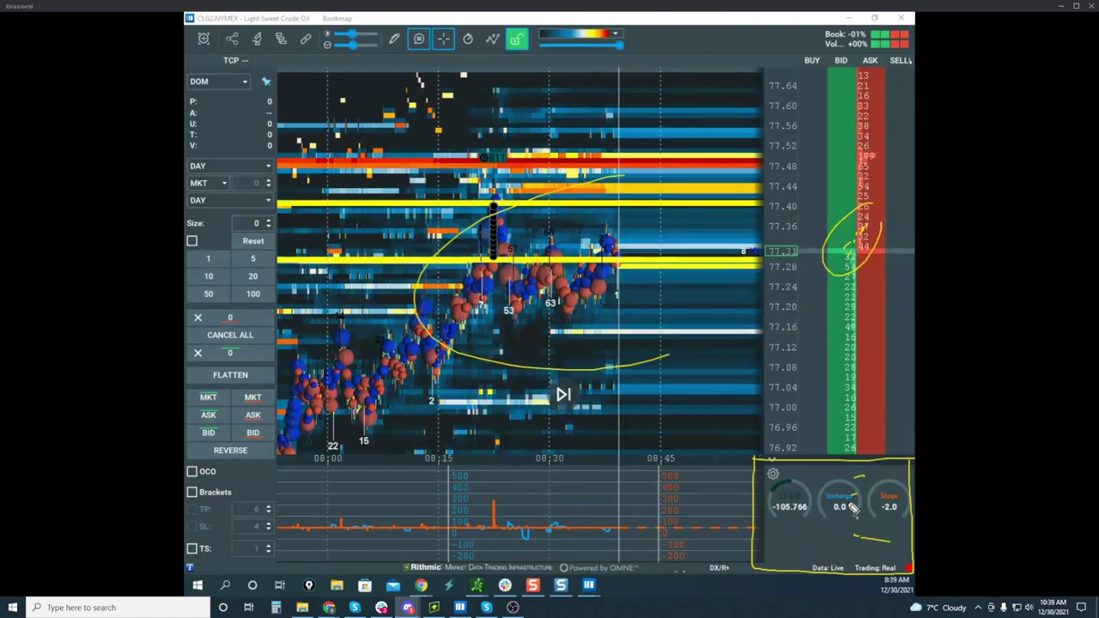
left_click_drag(843, 477, 851, 468)
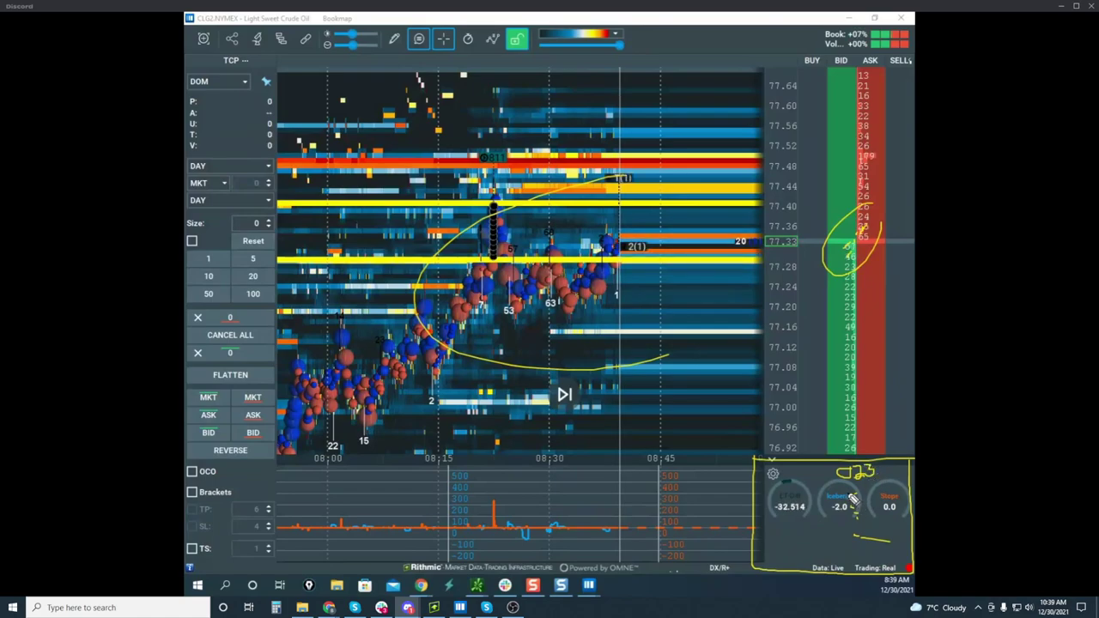
Handwrite example figures over and below the liquidity and Icebergs gauges, and circle the two gauges
left_click_drag(853, 498, 840, 505)
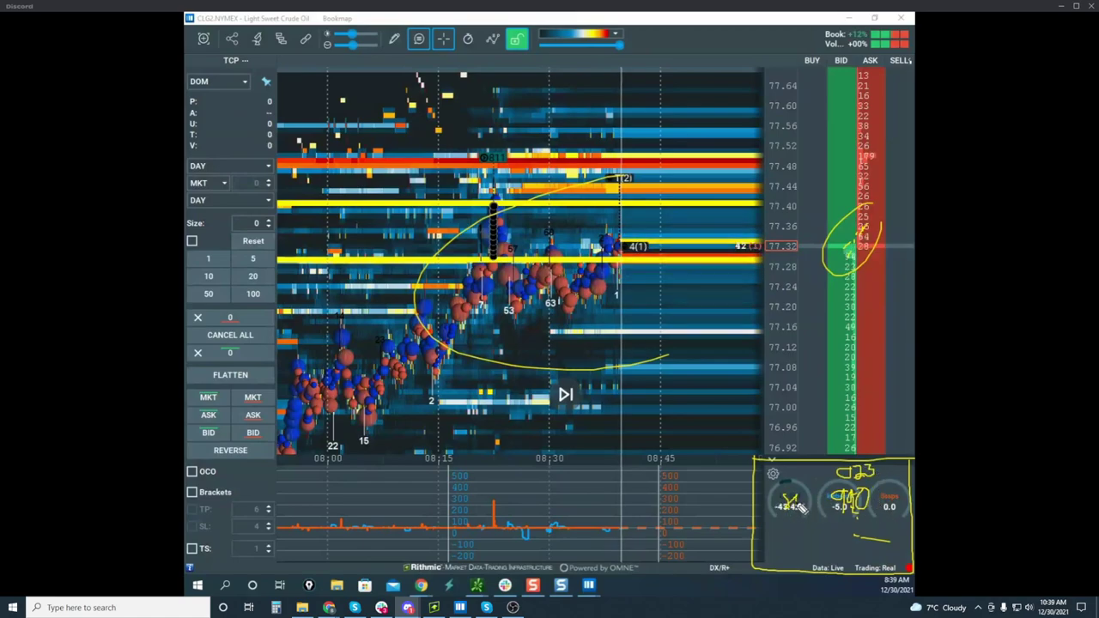
mouse_move(831, 479)
left_mouse_down()
mouse_move(776, 502)
mouse_move(833, 491)
left_mouse_up()
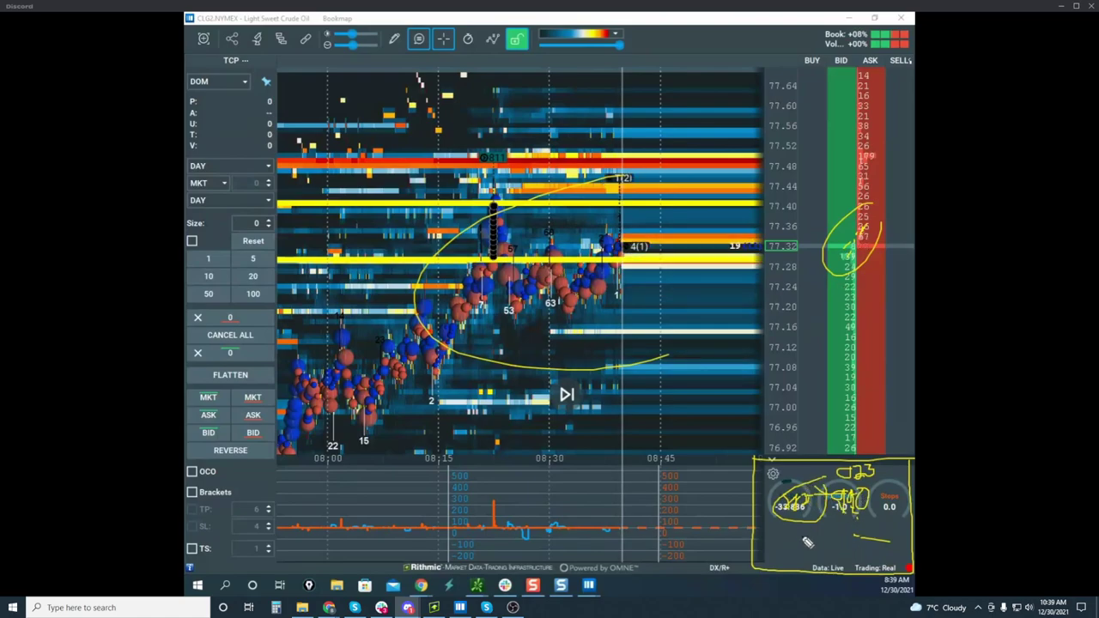
mouse_move(789, 537)
left_mouse_down()
mouse_move(791, 551)
mouse_move(803, 544)
left_mouse_up()
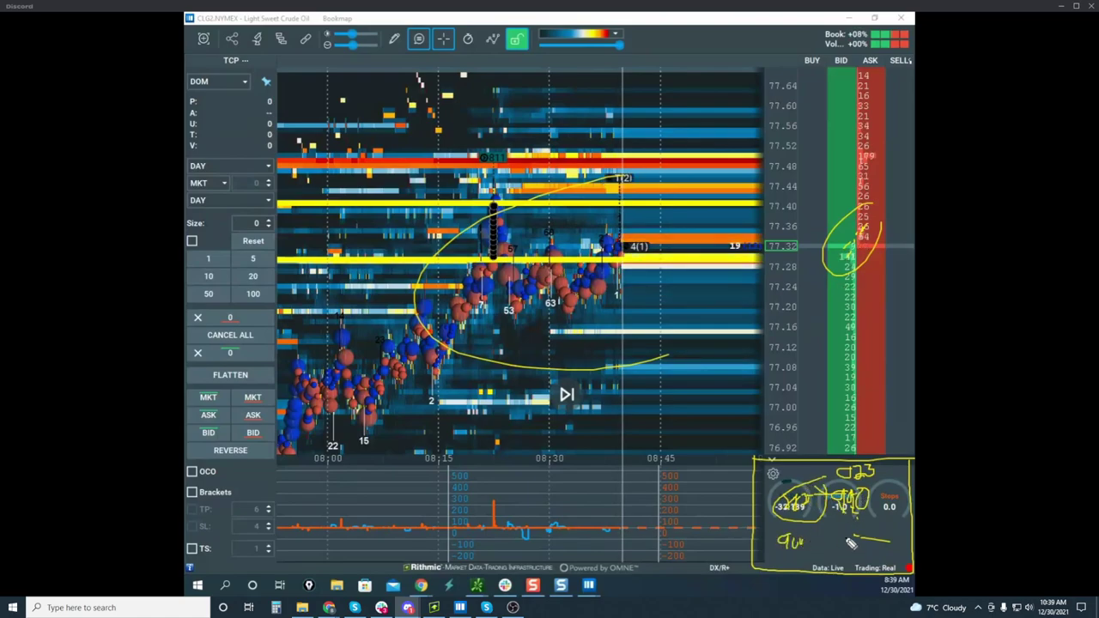
left_click_drag(875, 486, 911, 492)
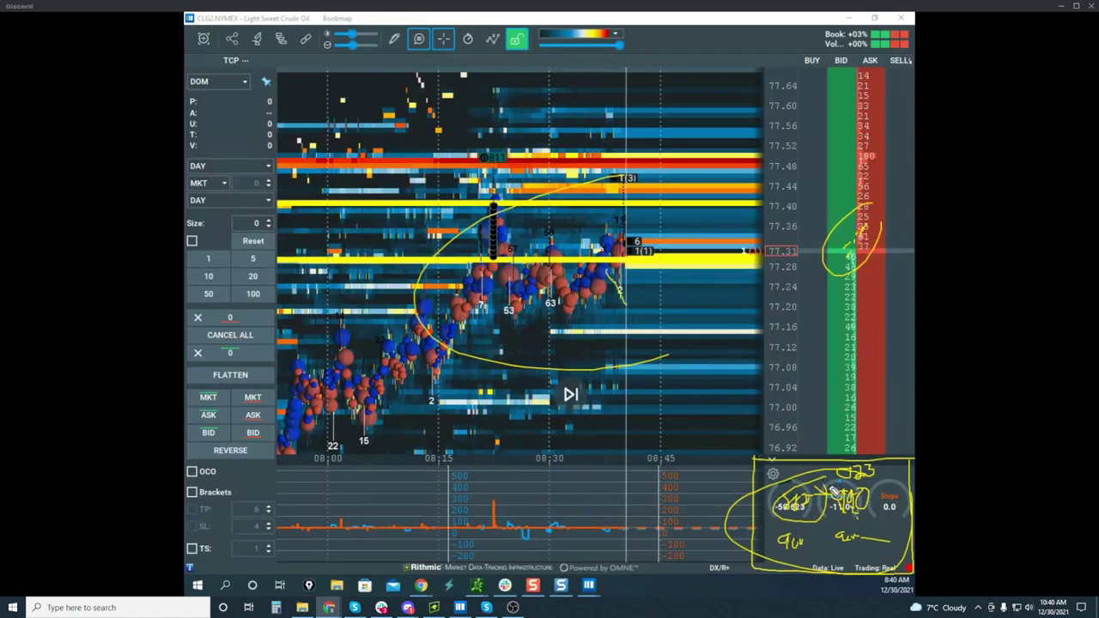
Sketch falling price paths below the crude oil range, trace the bids beneath 77.28 in the order book, and clear the markings
mouse_move(626, 278)
left_mouse_down()
mouse_move(645, 333)
mouse_move(675, 358)
left_mouse_up()
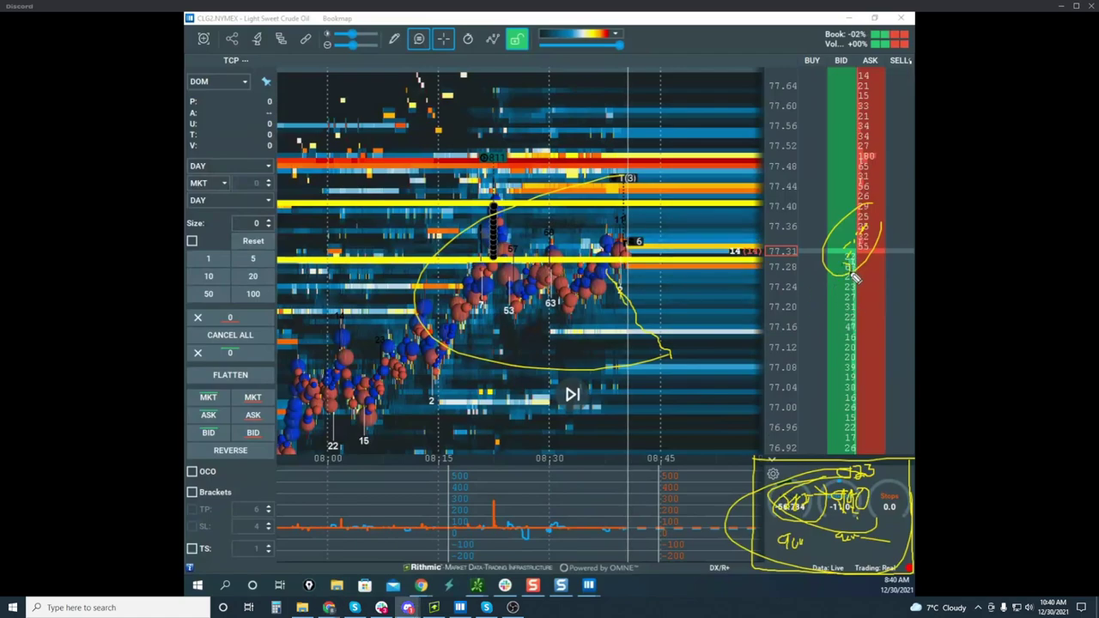
left_click_drag(652, 342, 691, 383)
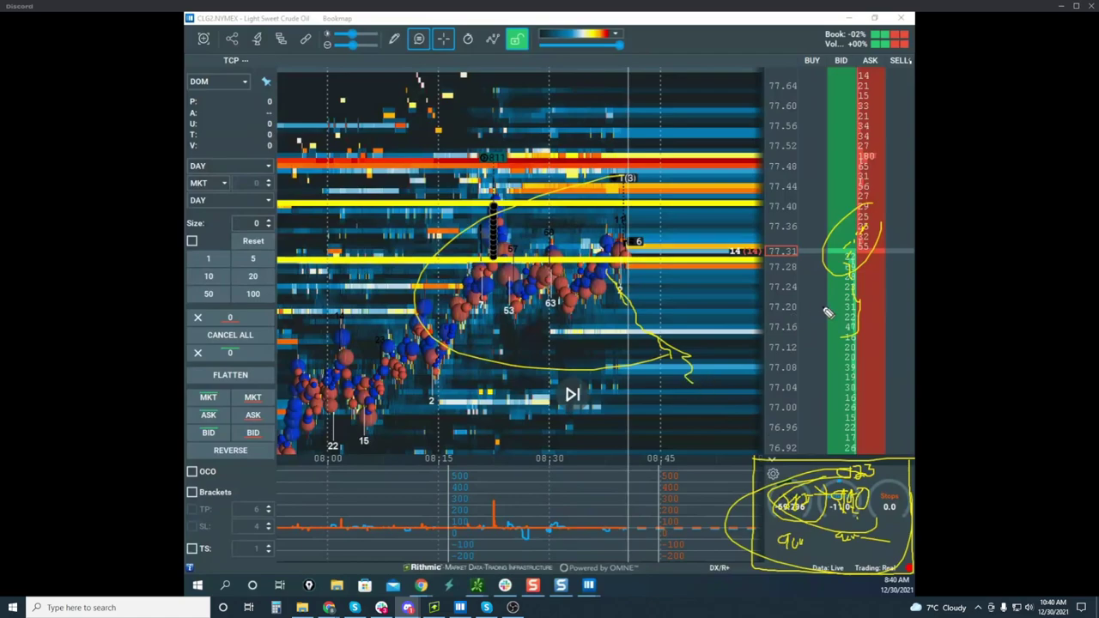
left_click_drag(855, 294, 878, 374)
left_click_drag(666, 347, 763, 439)
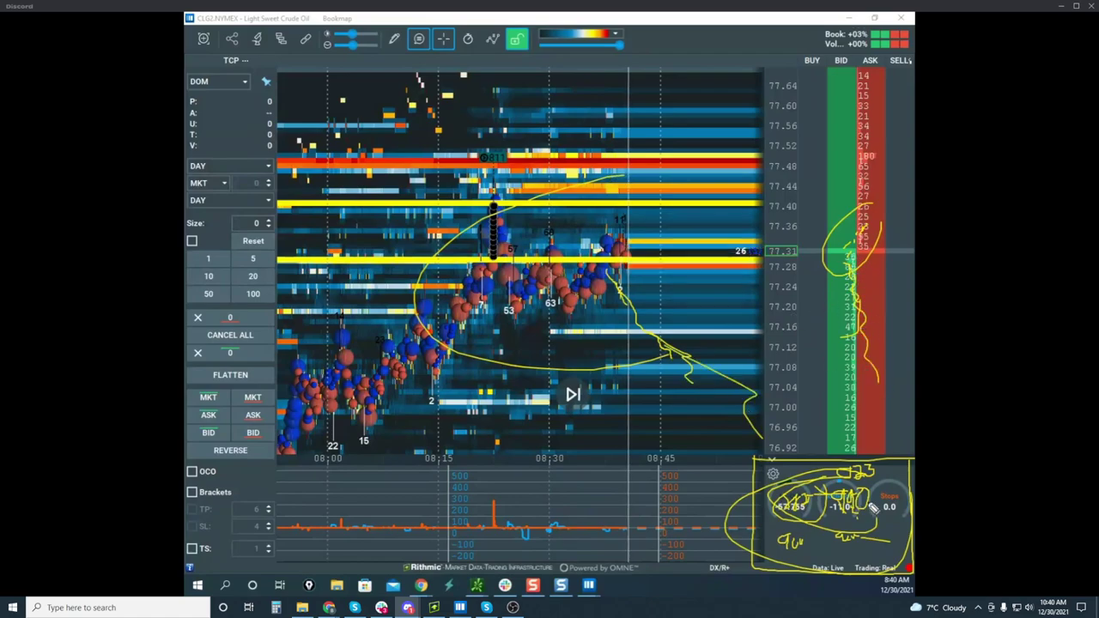
left_click_drag(858, 474, 894, 491)
left_click_drag(701, 383, 764, 463)
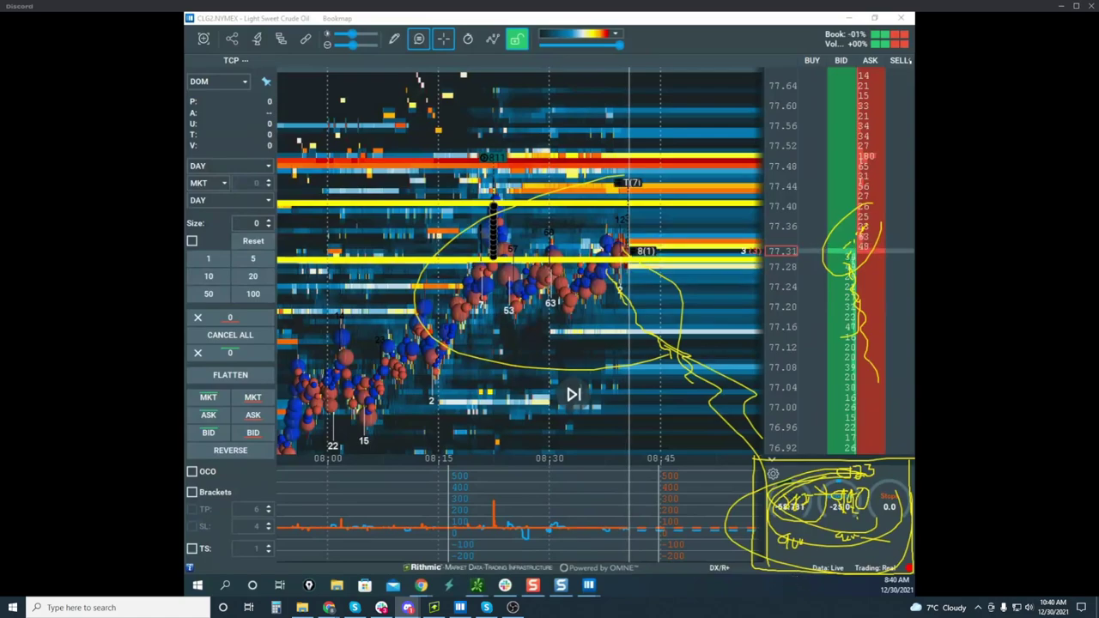
key("Escape")
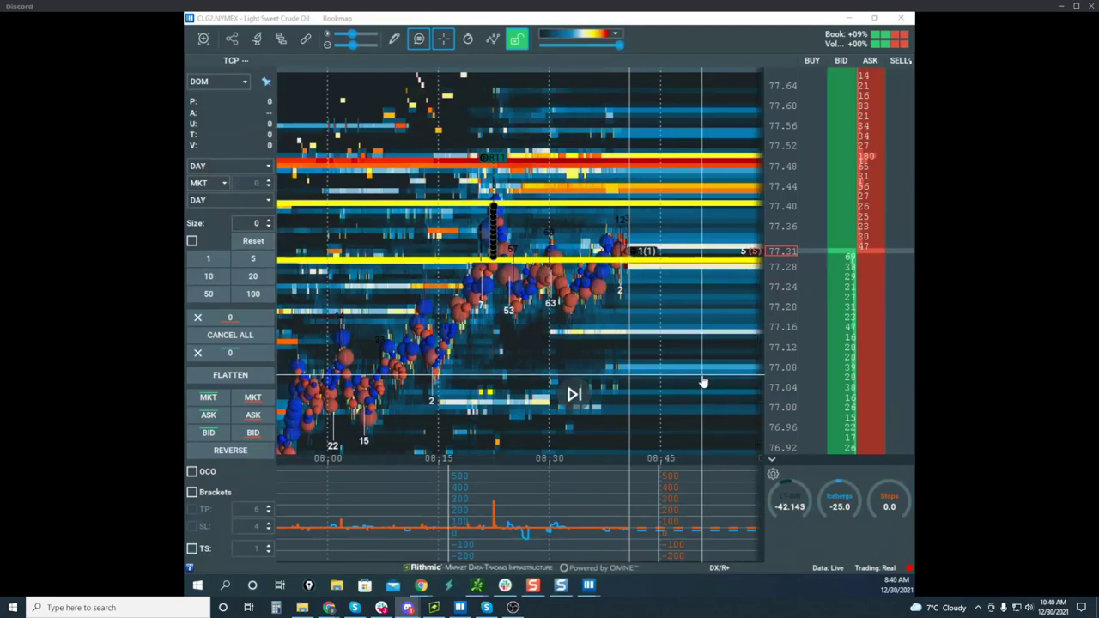
Circle the crude oil range between the two yellow levels, sketch breakout paths above and below it, and clear the markings
scroll(627, 335, "down", 3)
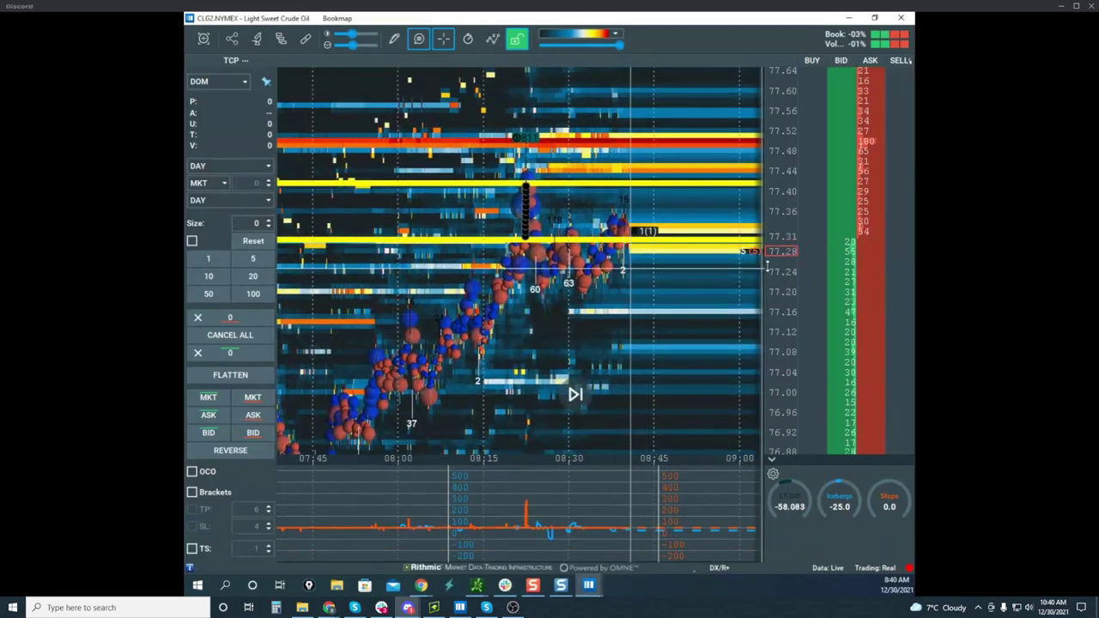
scroll(644, 326, "up", 3)
left_click_drag(658, 318, 641, 331)
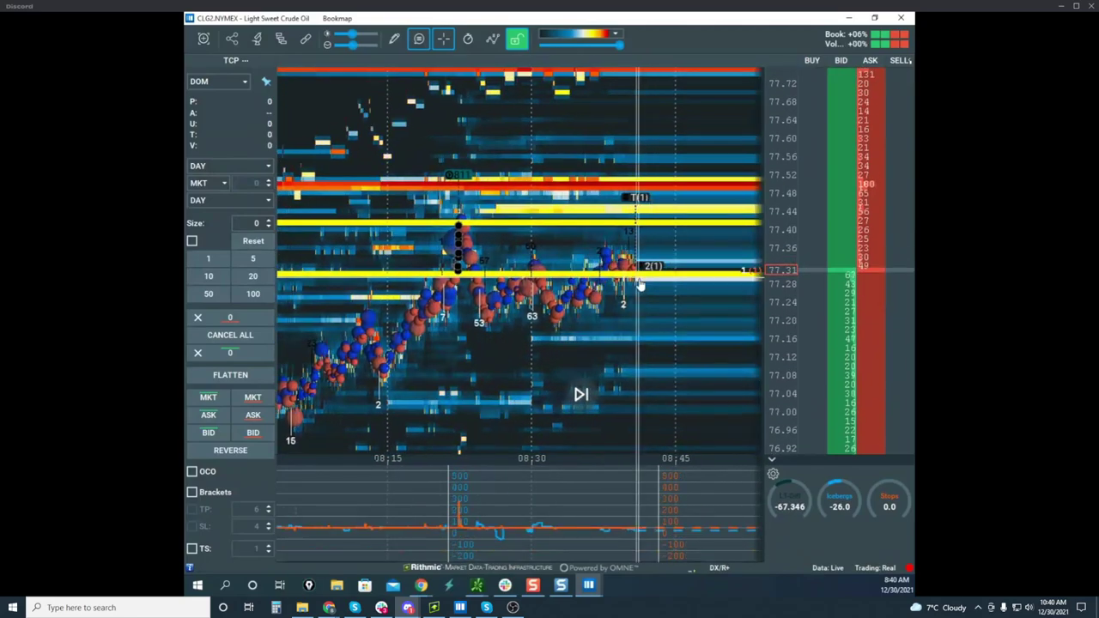
scroll(637, 303, "down", 2)
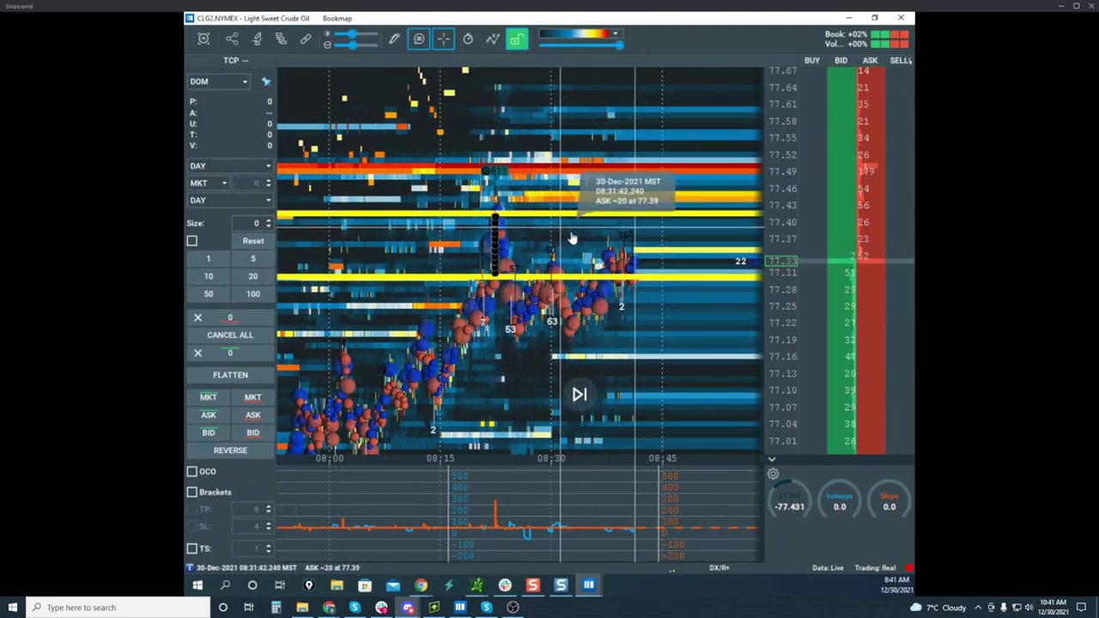
key("ctrl+shift+1")
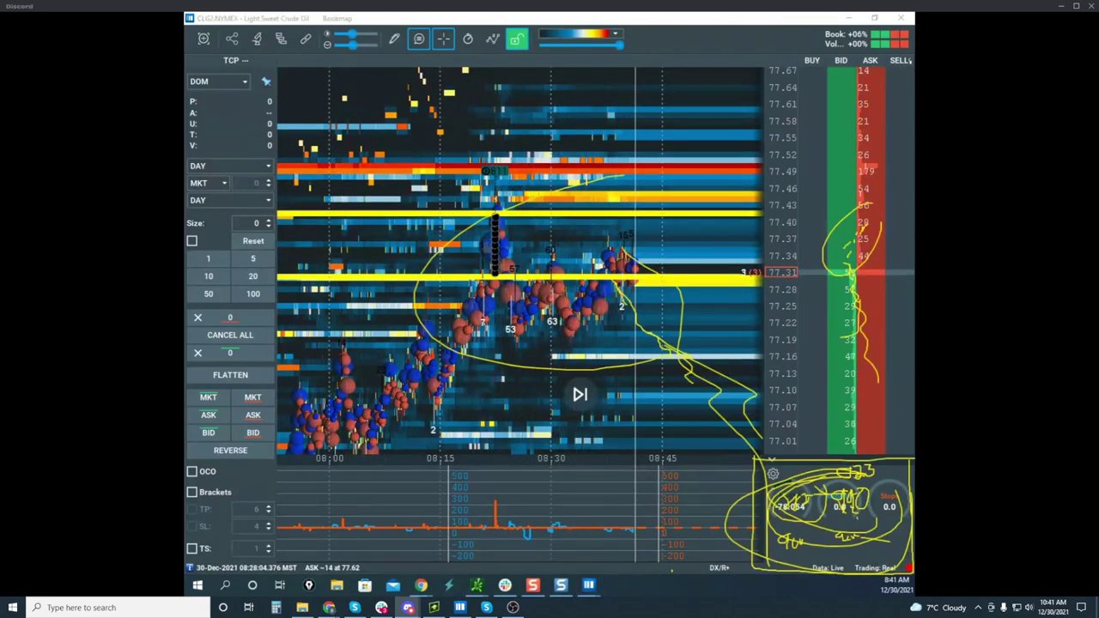
key("ctrl+shift+7")
mouse_move(615, 249)
left_mouse_down()
mouse_move(455, 268)
mouse_move(577, 271)
mouse_move(631, 244)
mouse_move(670, 269)
mouse_move(745, 76)
mouse_move(678, 286)
mouse_move(745, 518)
left_mouse_up()
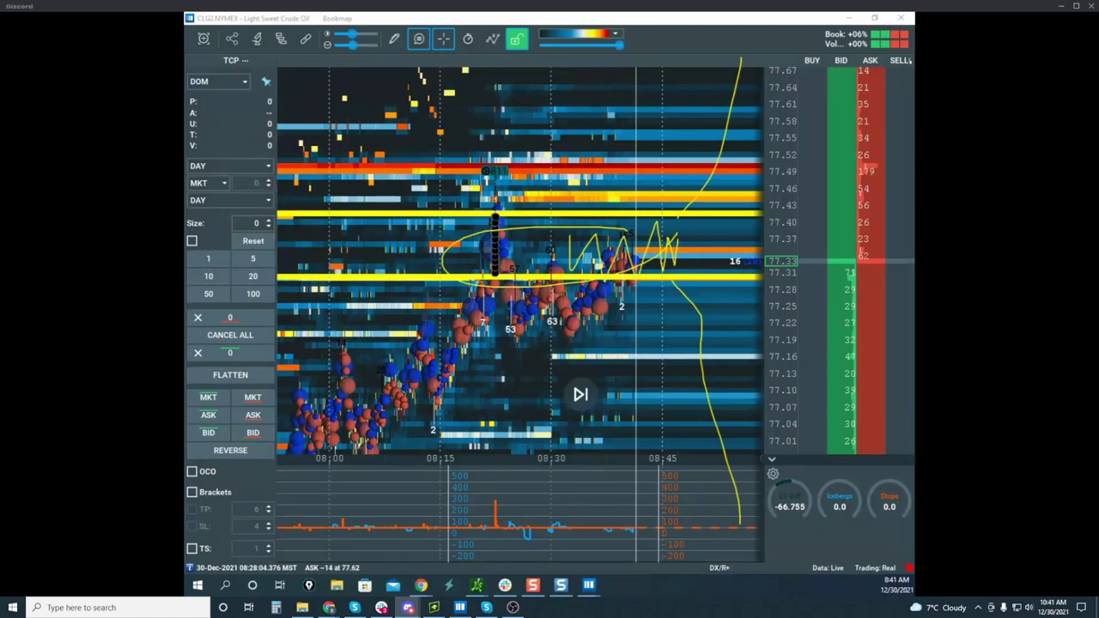
key("Escape")
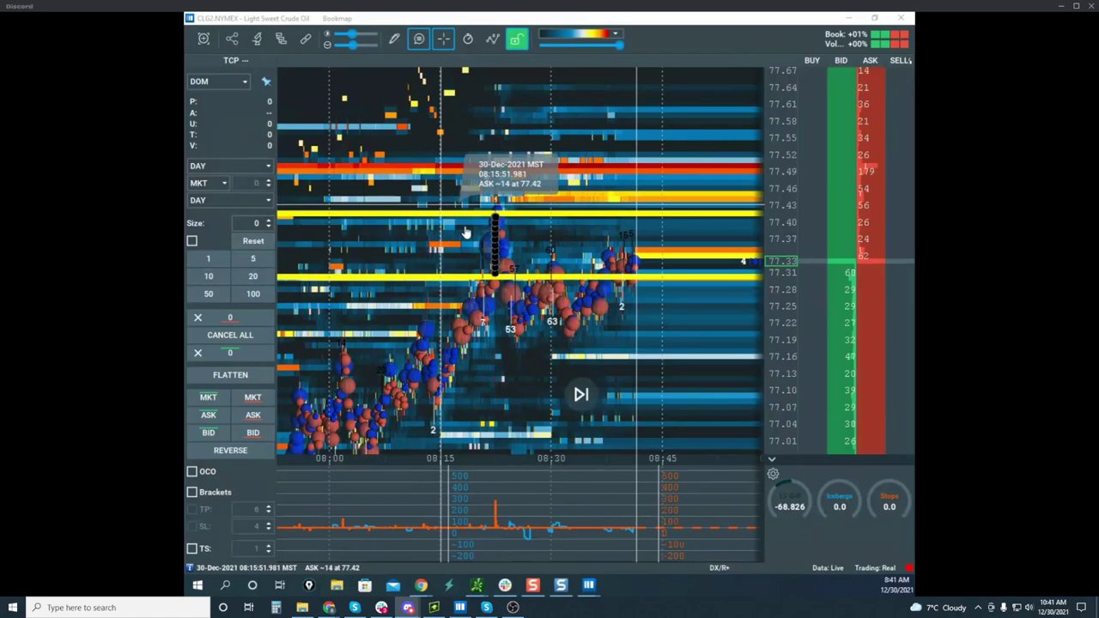
Bring the E-Mini Nasdaq-100 window onto the shared screen, maximize it, and frame the price action from 08:20 onward
left_click_drag(185, 70, 639, 88)
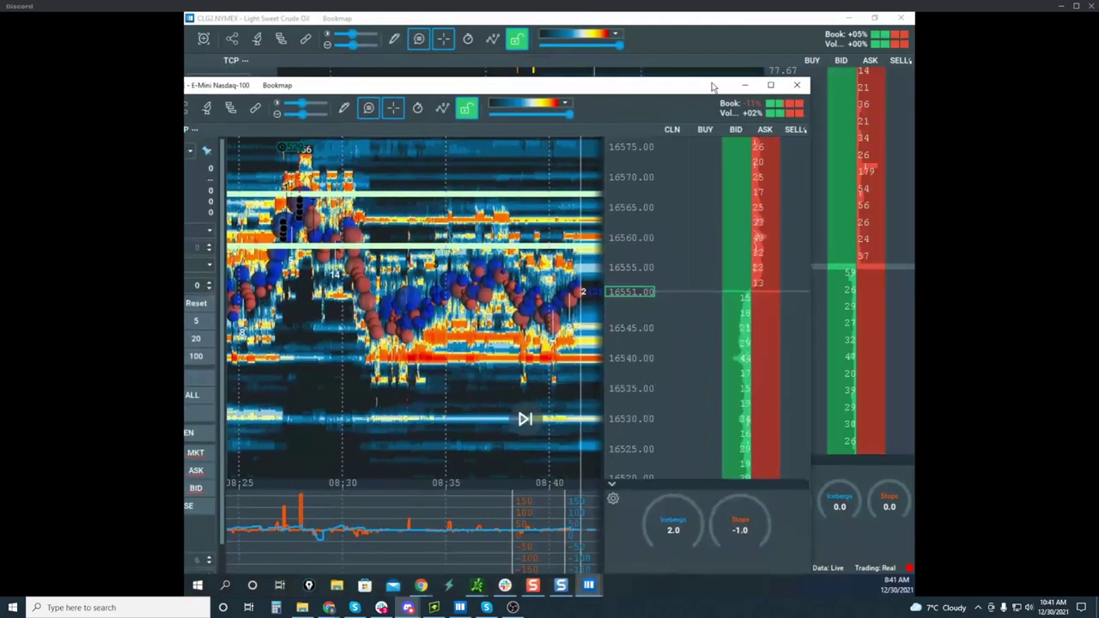
left_click(769, 86)
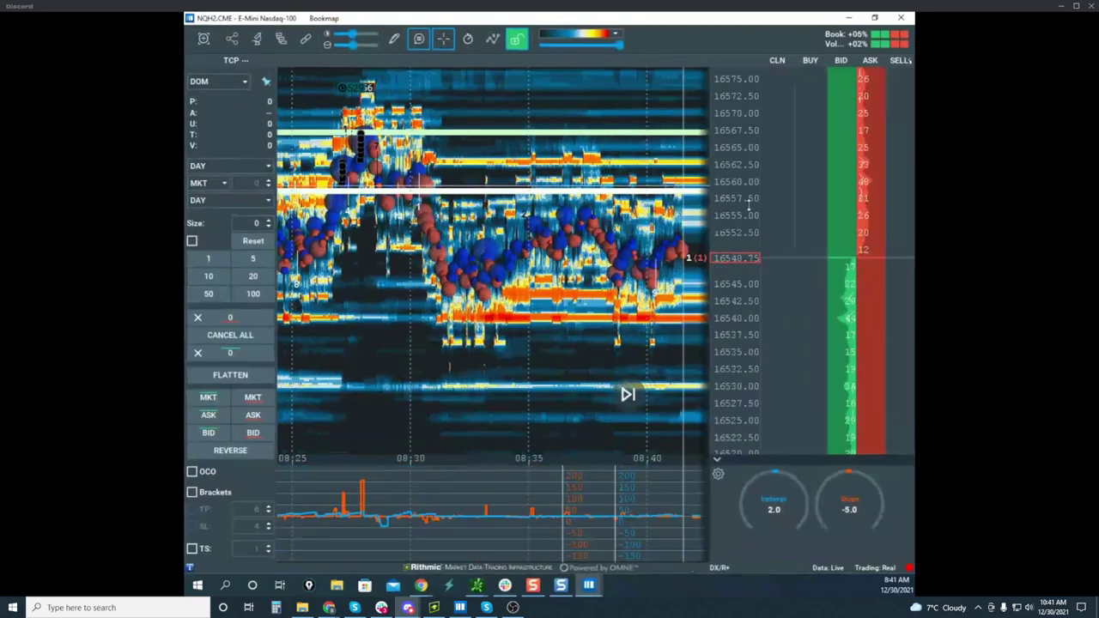
left_click_drag(655, 276, 647, 328)
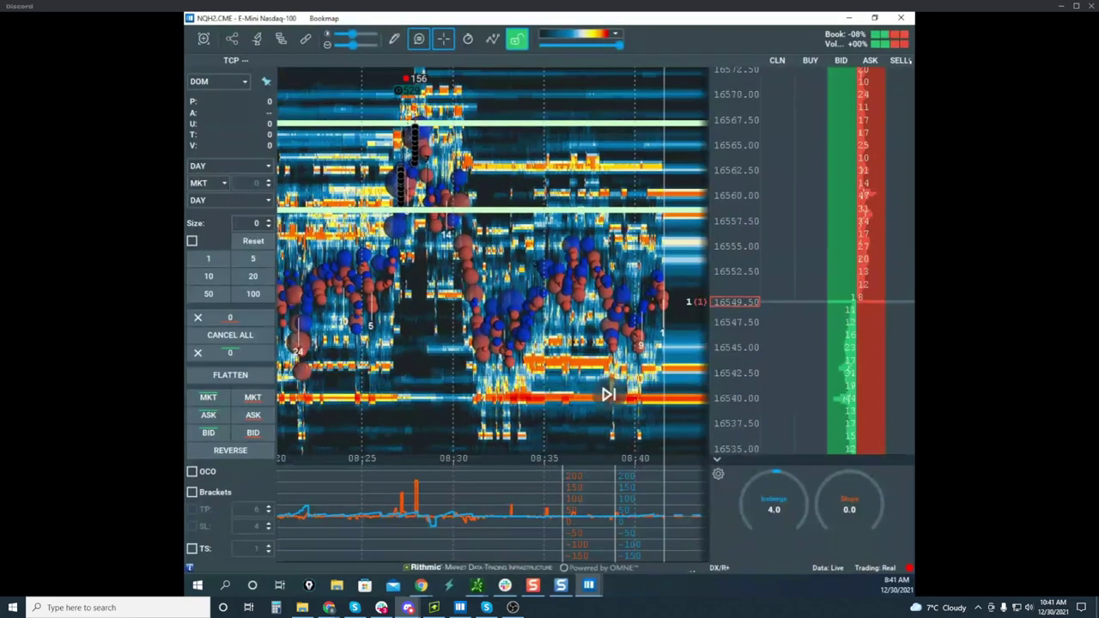
left_click(477, 585)
left_click_drag(682, 292, 589, 123)
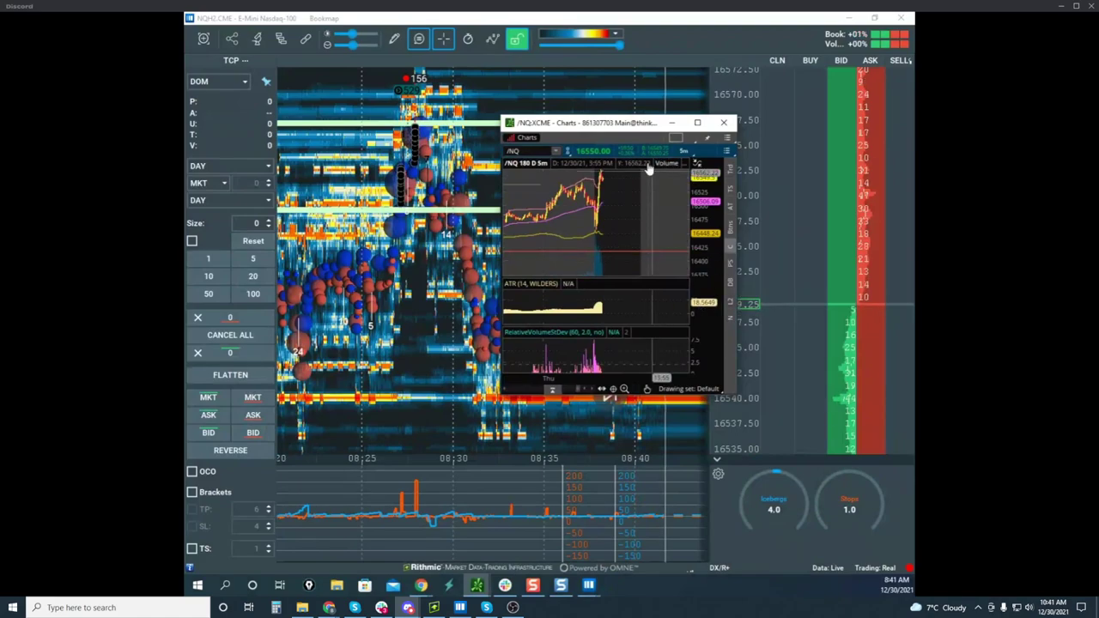
left_click_drag(624, 125, 640, 592)
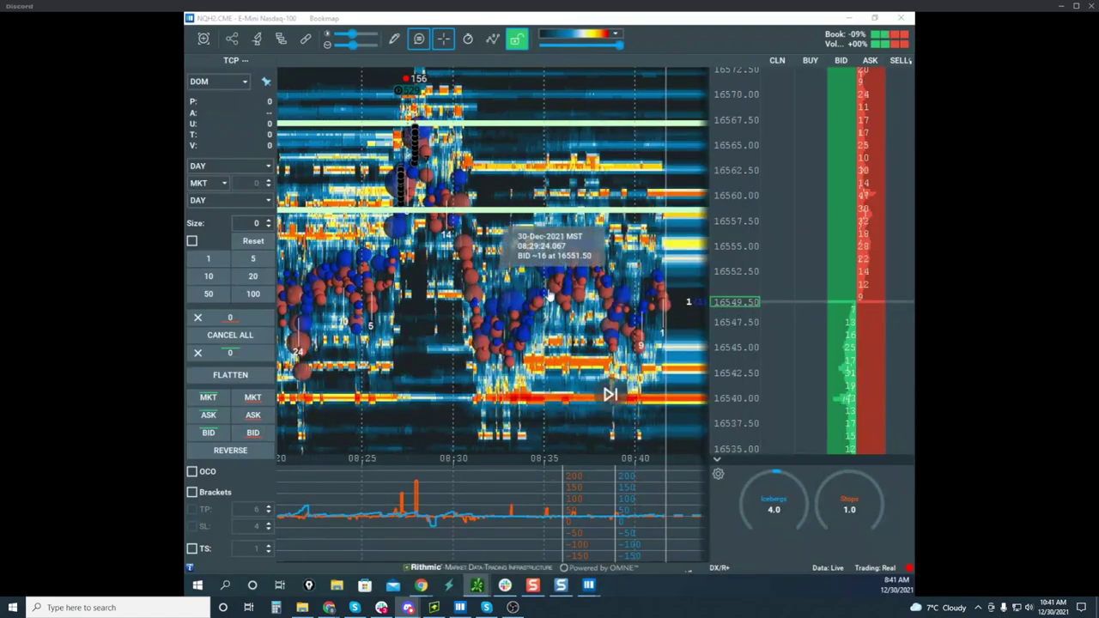
Mark the Nasdaq liquidity at 16540.00, sketch a breakdown with a retest and a direct breakdown through it, and clear the markings
left_click_drag(726, 281, 661, 283)
left_click_drag(728, 174, 734, 179)
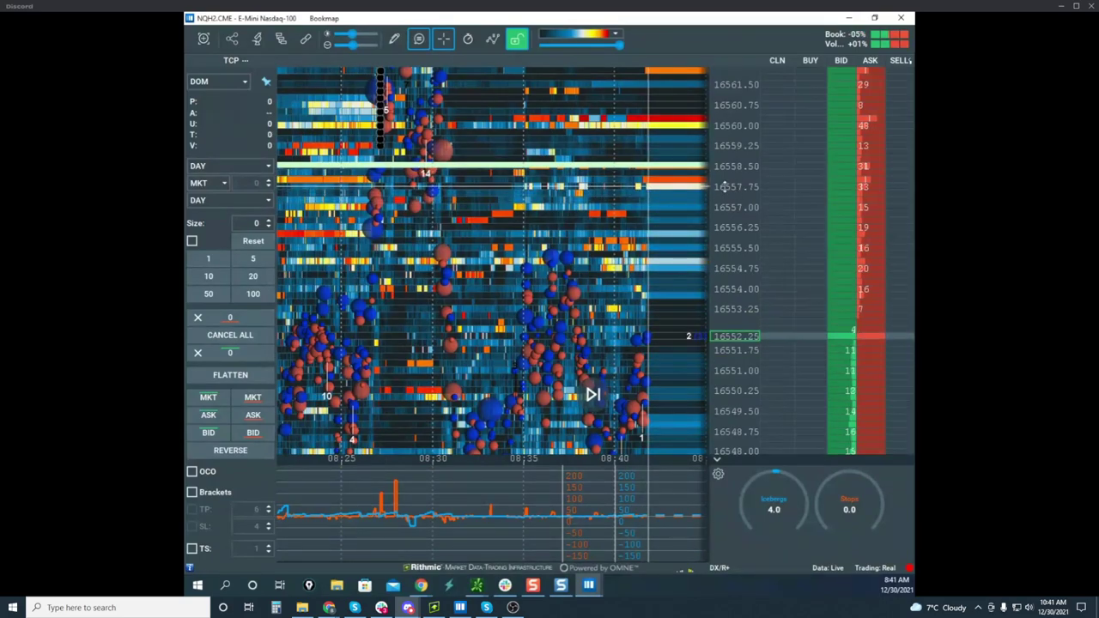
left_click_drag(709, 203, 717, 233)
scroll(626, 279, "down", 2)
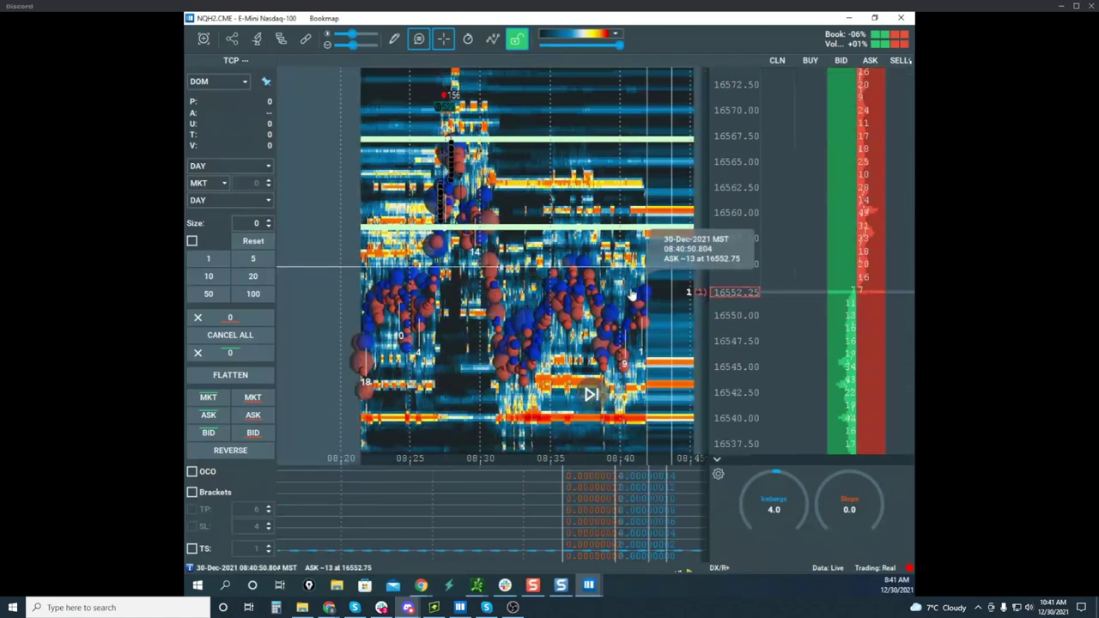
left_click_drag(624, 288, 611, 209)
scroll(616, 283, "down", 2)
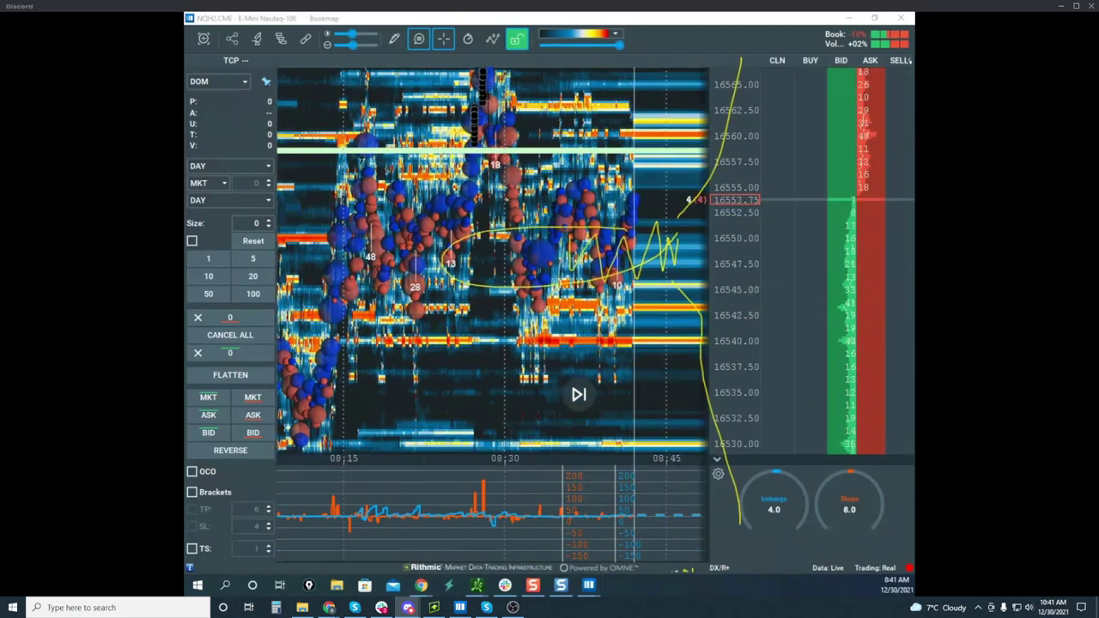
key("Delete")
left_click_drag(734, 347, 699, 341)
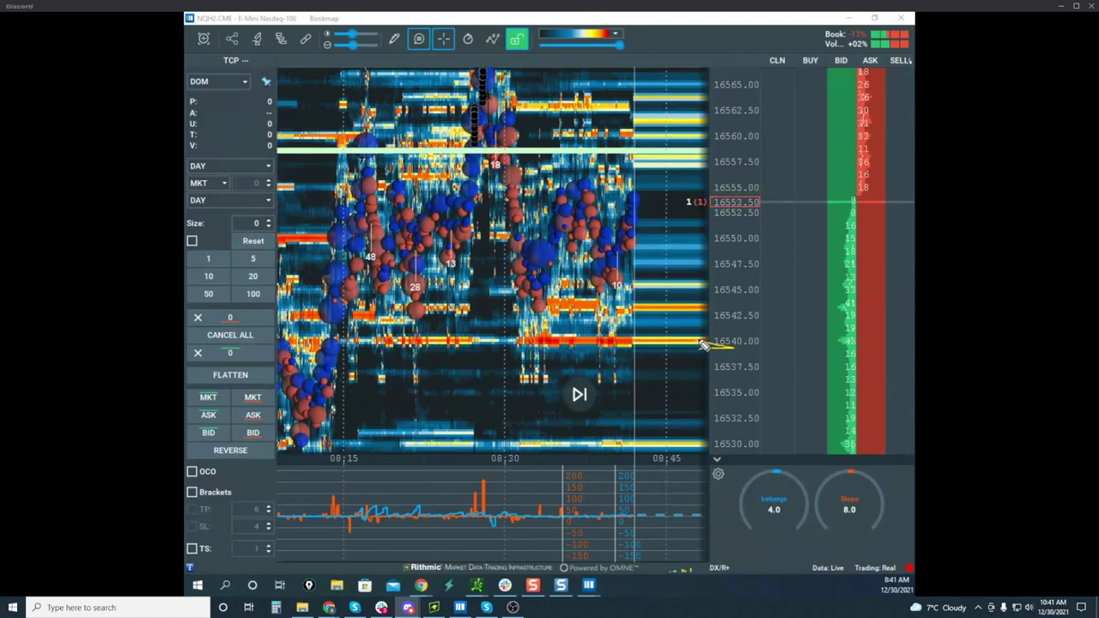
mouse_move(575, 164)
left_mouse_down()
mouse_move(691, 374)
mouse_move(718, 151)
mouse_move(759, 270)
mouse_move(790, 451)
left_mouse_up()
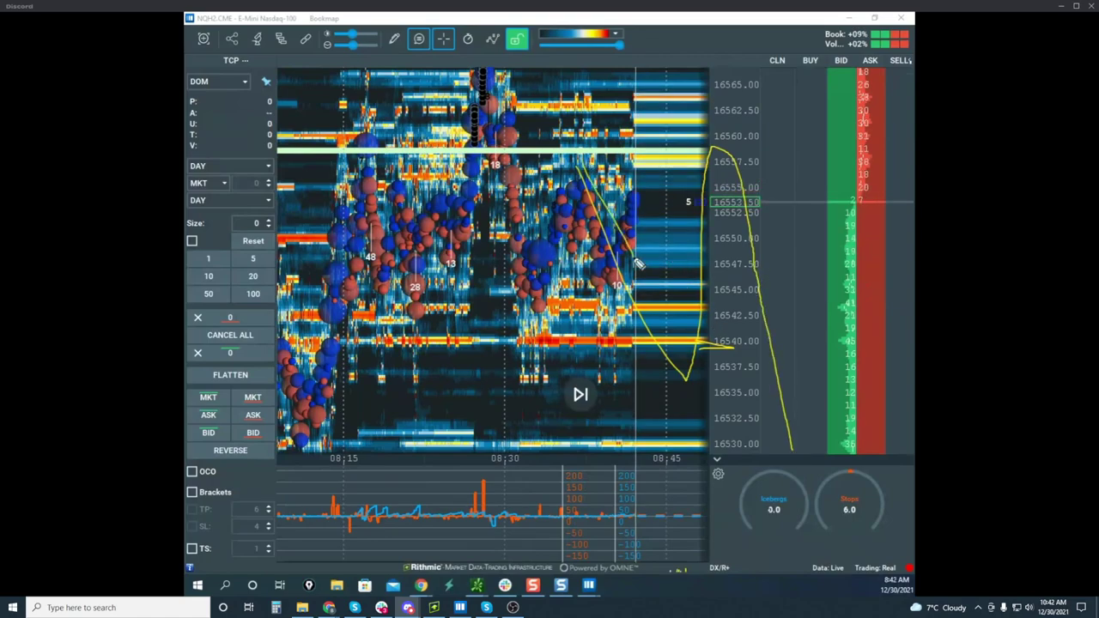
left_click_drag(639, 263, 737, 537)
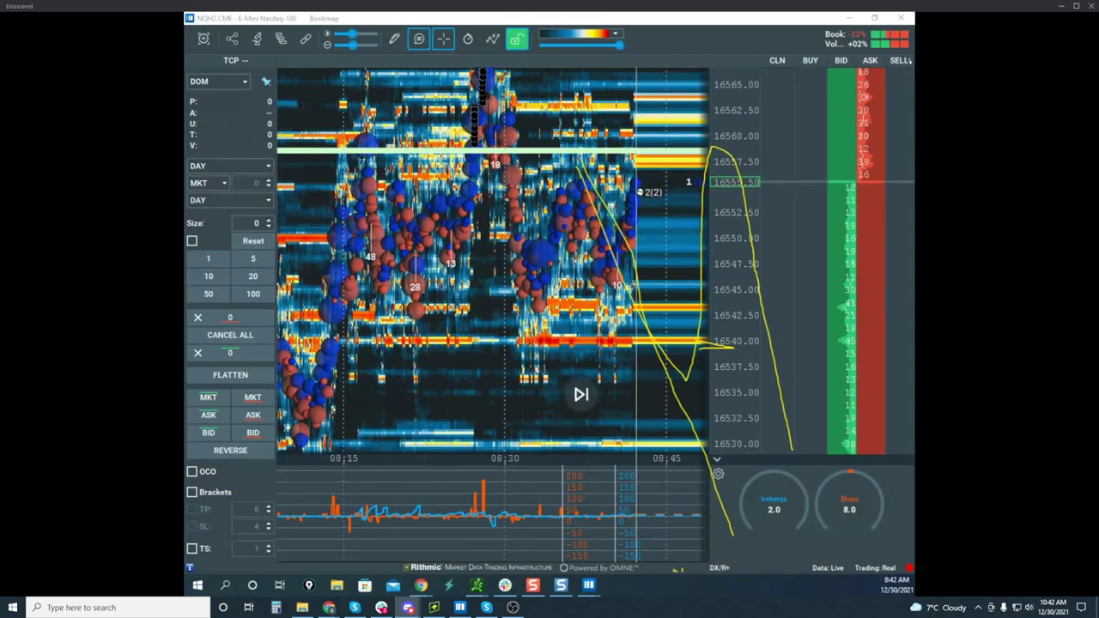
key("Escape")
Circle the Nasdaq stop run and its spike before 08:30, trace the drop and retest of the lower green level, and clear the markings
left_click_drag(733, 122, 733, 148)
left_click_drag(644, 174, 619, 204)
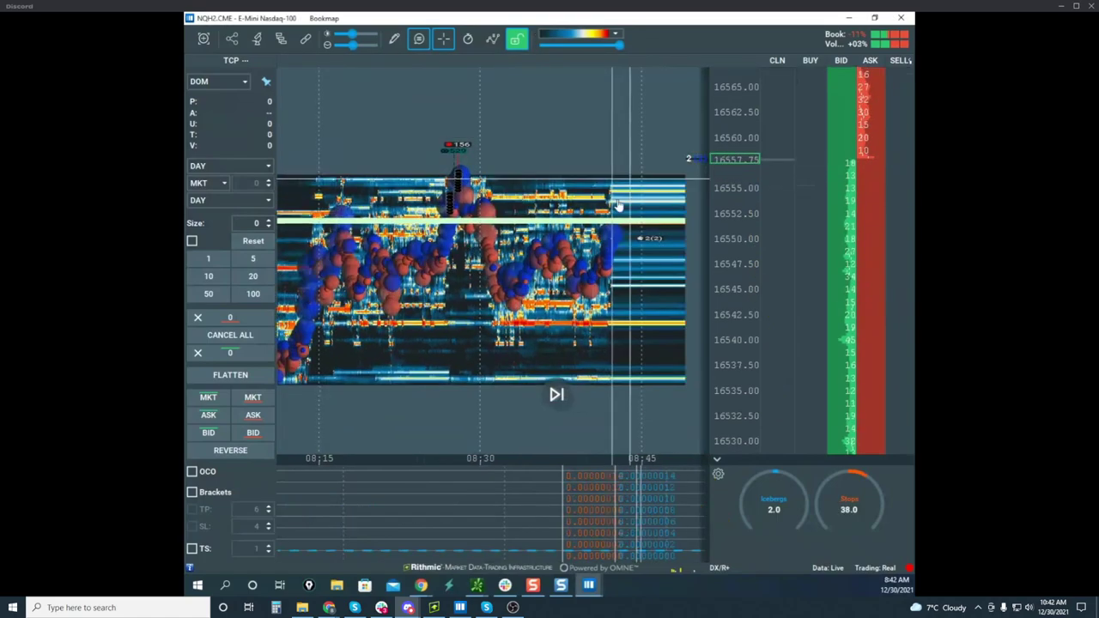
left_click_drag(738, 189, 738, 151)
left_click_drag(659, 200, 650, 231)
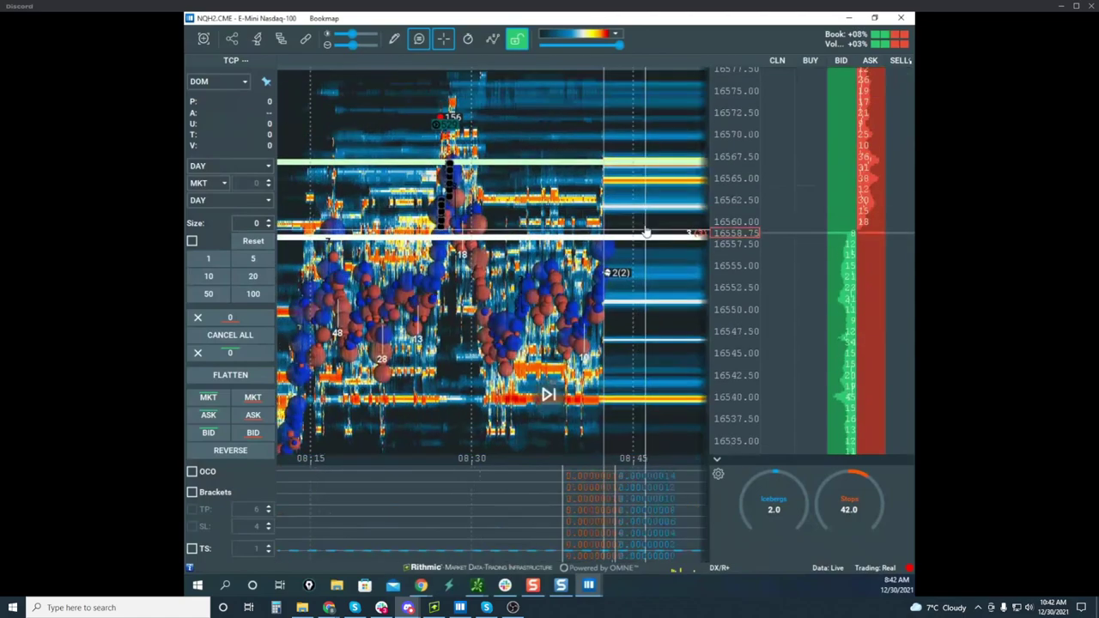
key("Escape")
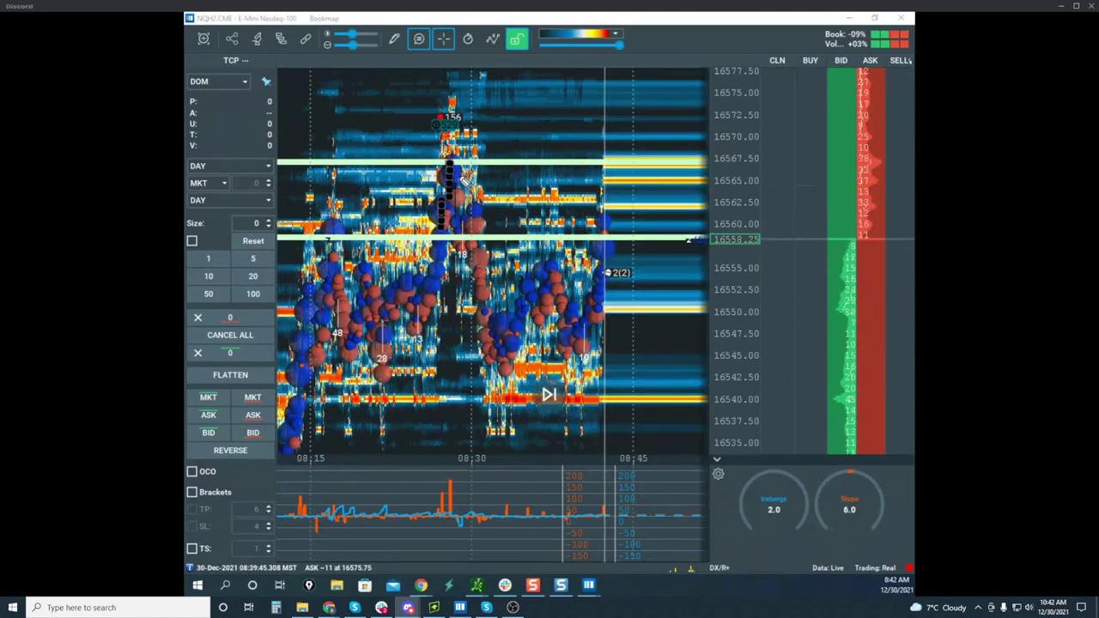
left_click_drag(468, 473, 475, 479)
left_click_drag(445, 174, 482, 281)
left_click_drag(461, 109, 486, 122)
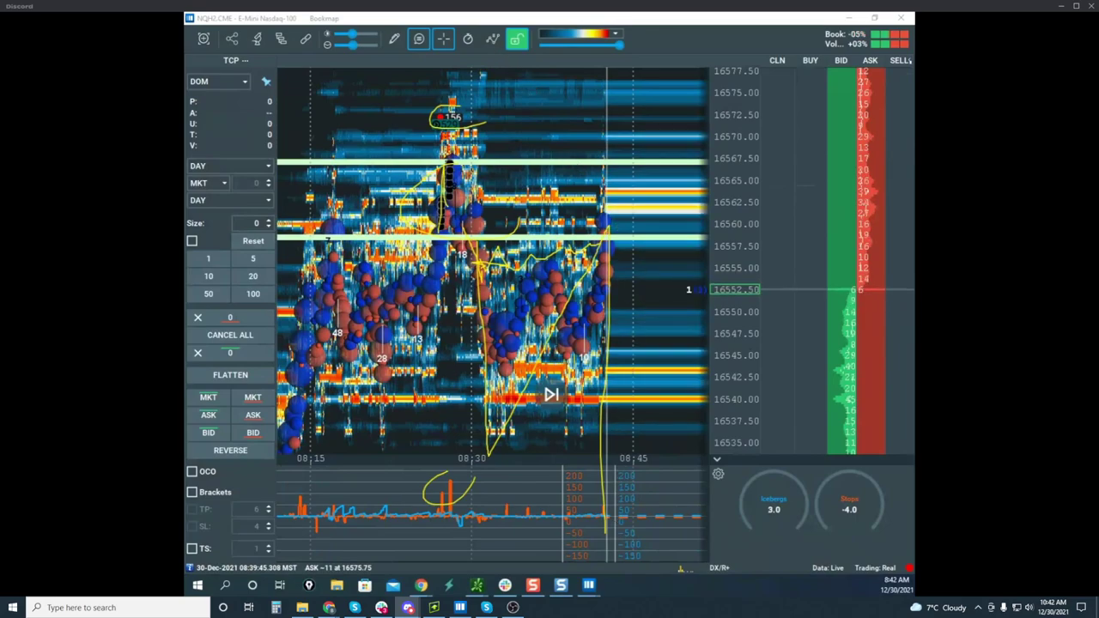
key("Escape")
Move the Nasdaq window off the shared screen and frame the crude oil price action from before 08:00 onward
scroll(731, 136, "down", 2)
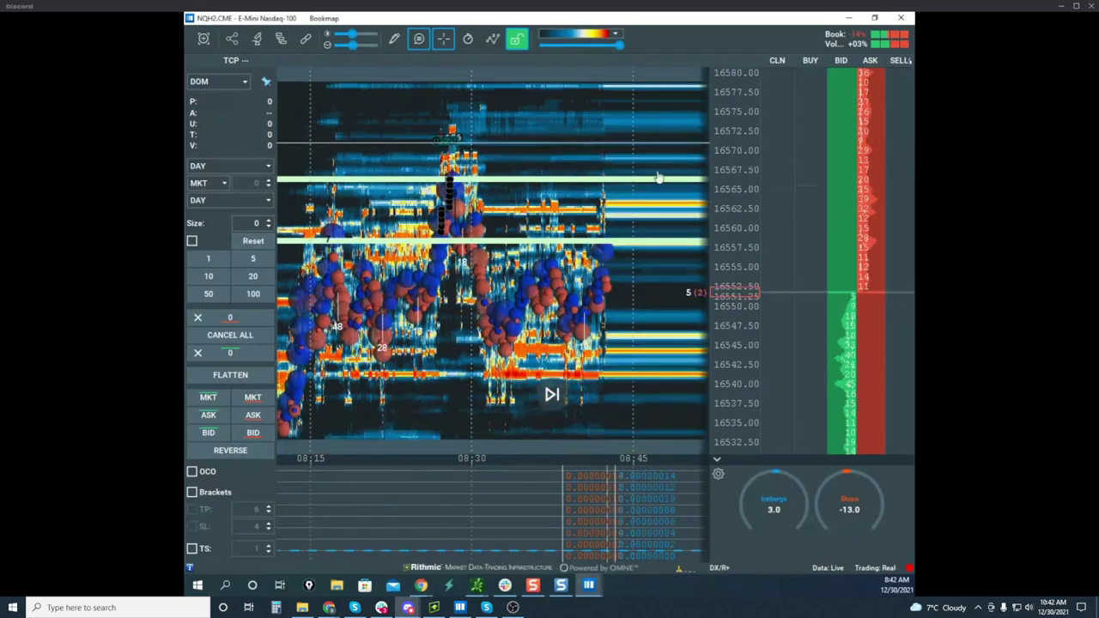
left_click_drag(648, 174, 625, 167)
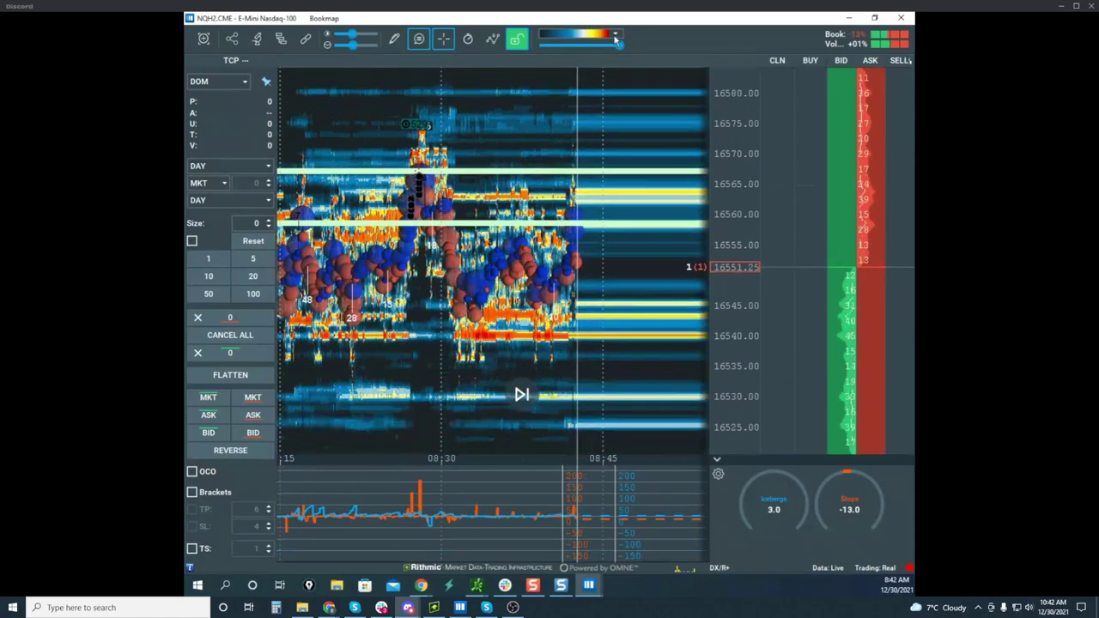
left_click_drag(545, 19, 558, 592)
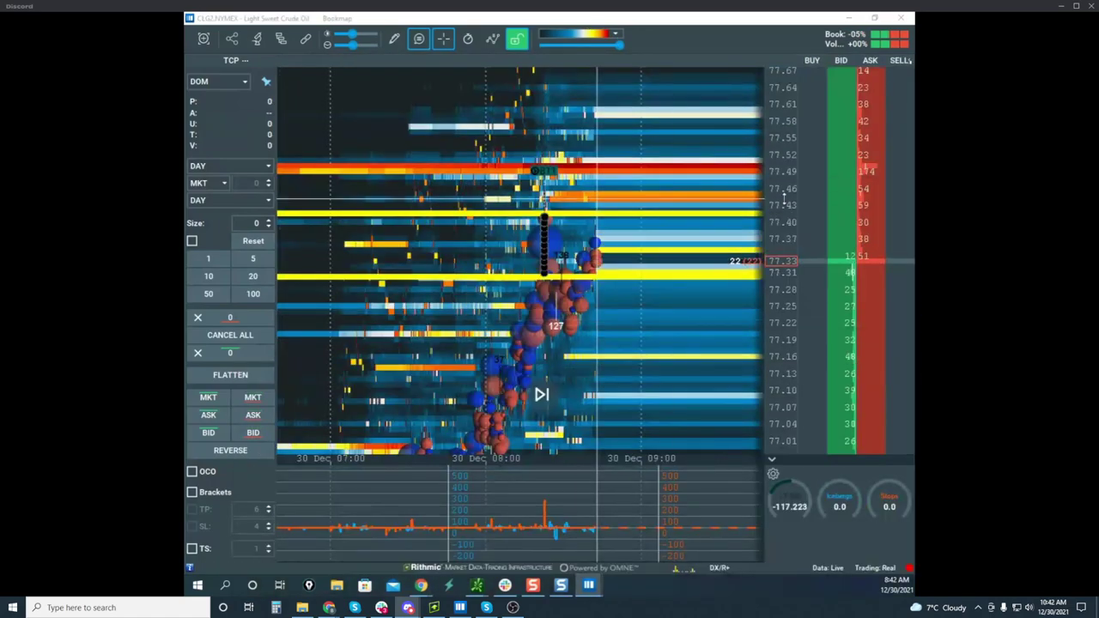
scroll(540, 212, "up", 2)
scroll(541, 214, "up", 2)
left_click_drag(619, 253, 567, 213)
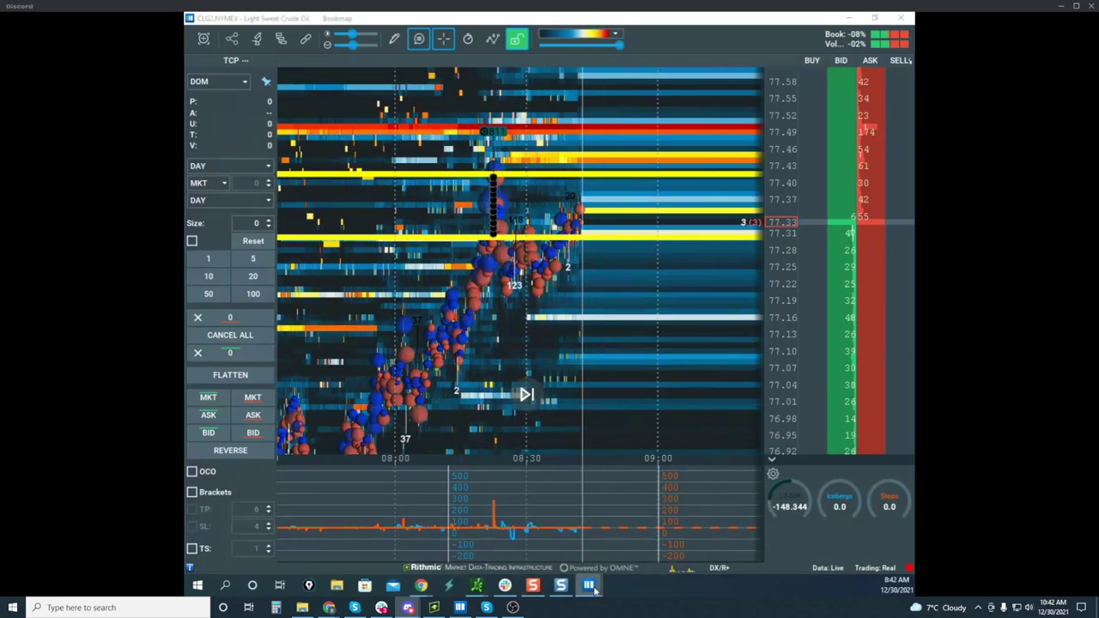
Switch to the ZSH2.CBOT Soybean Futures window
mouse_move(590, 587)
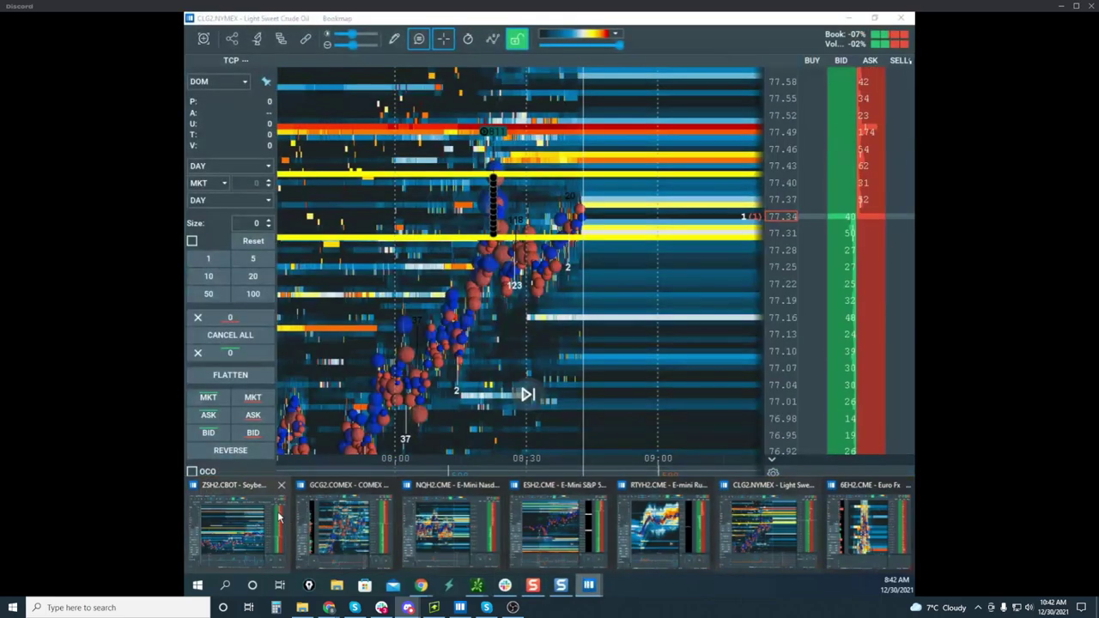
left_click(539, 344)
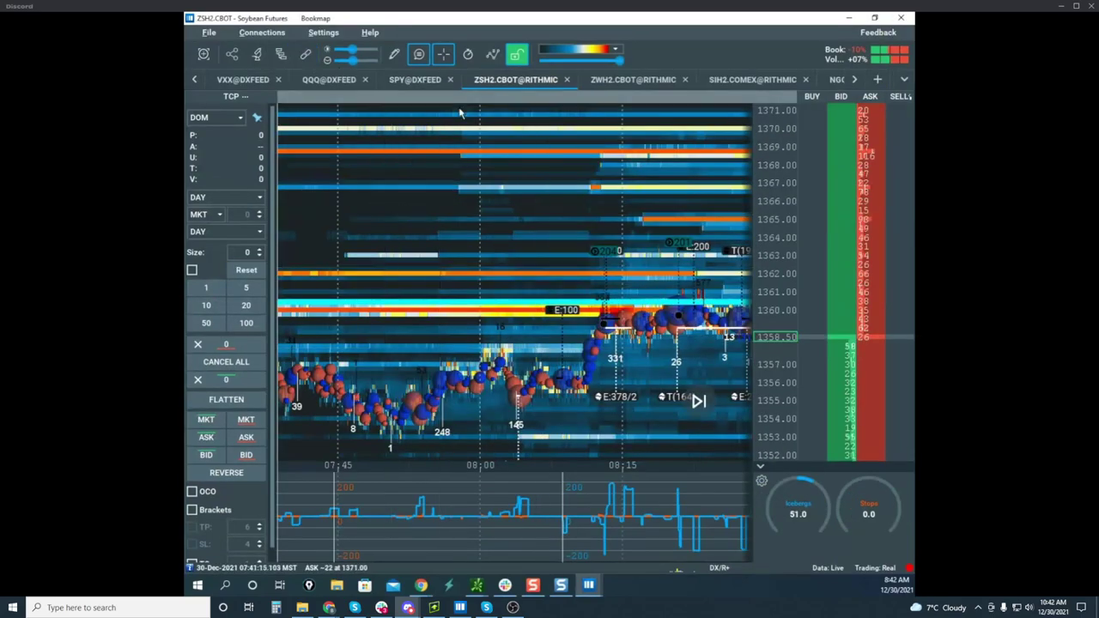
Examine the soybean futures (ZSH2) heatmap over a wider time range, from about 06:00 to 10:00 on 30 December
scroll(507, 159, "down", 5)
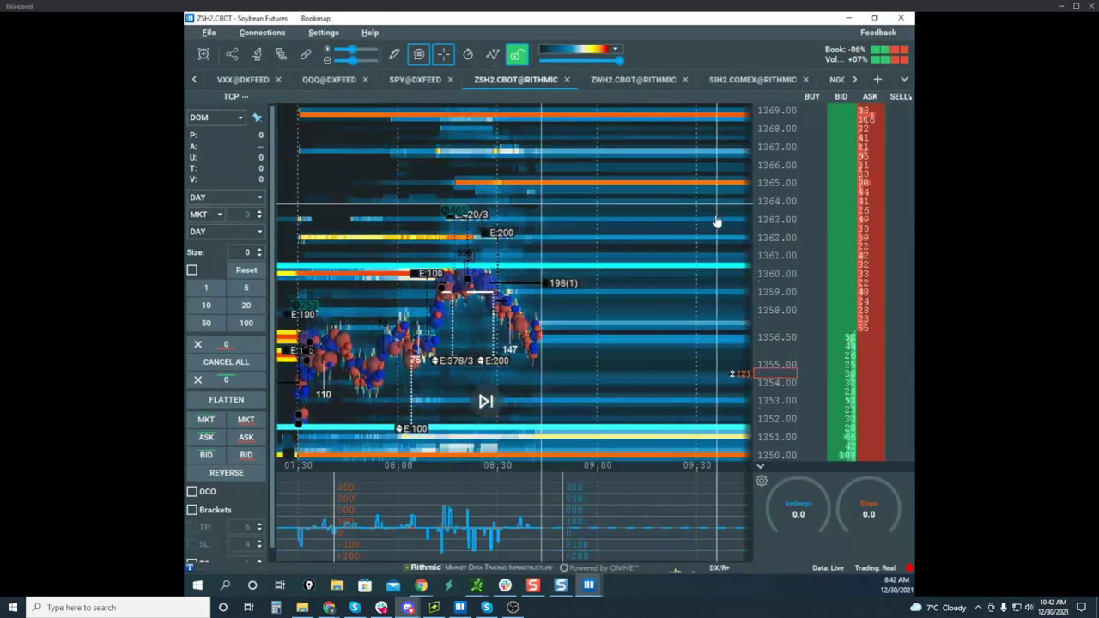
scroll(764, 189, "down", 2)
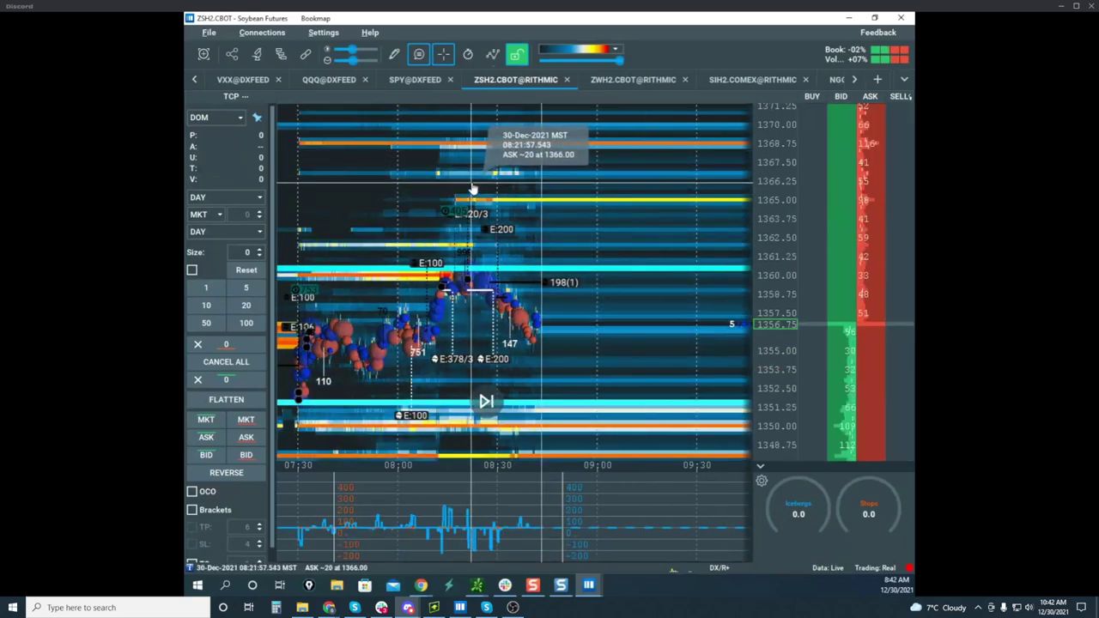
scroll(485, 210, "down", 1)
left_click_drag(412, 184, 486, 160)
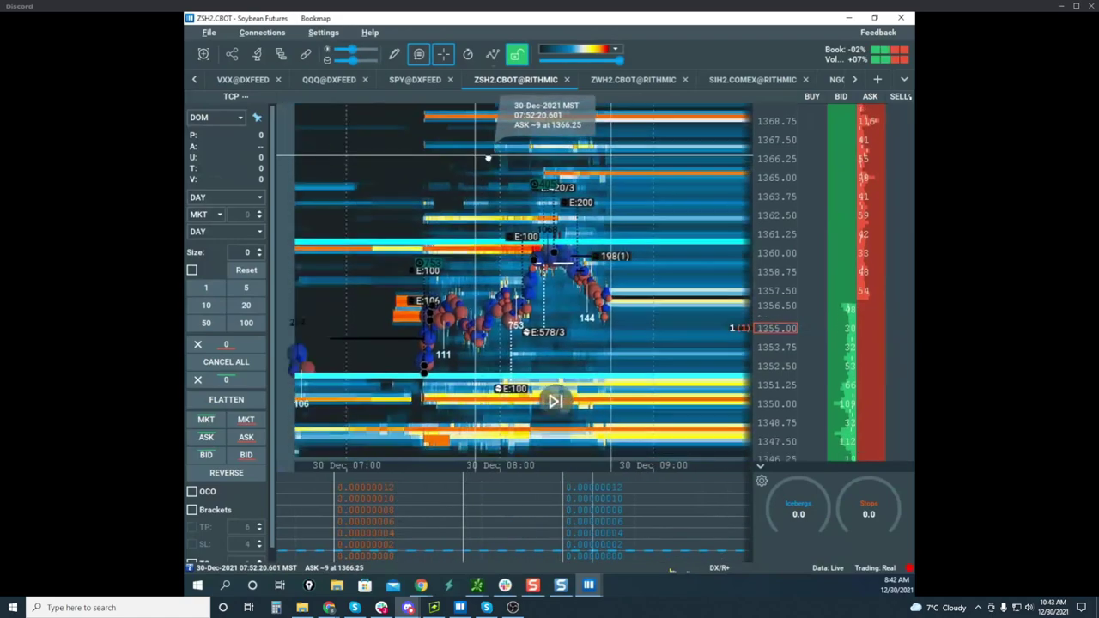
scroll(775, 190, "down", 2)
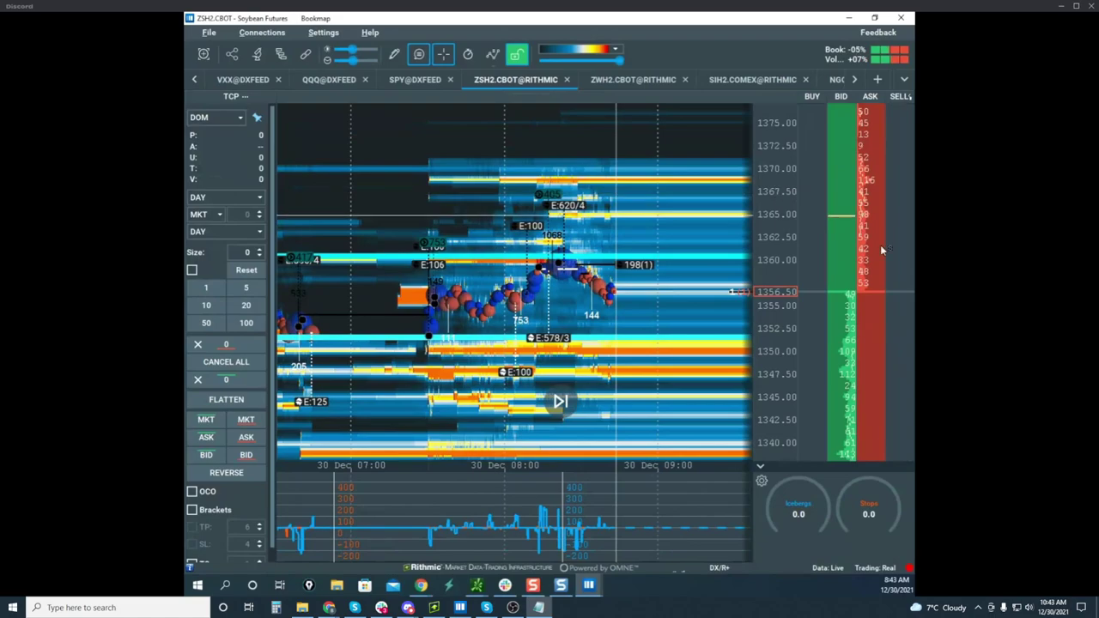
left_click_drag(779, 272, 776, 244)
scroll(699, 243, "down", 2)
scroll(691, 232, "down", 4)
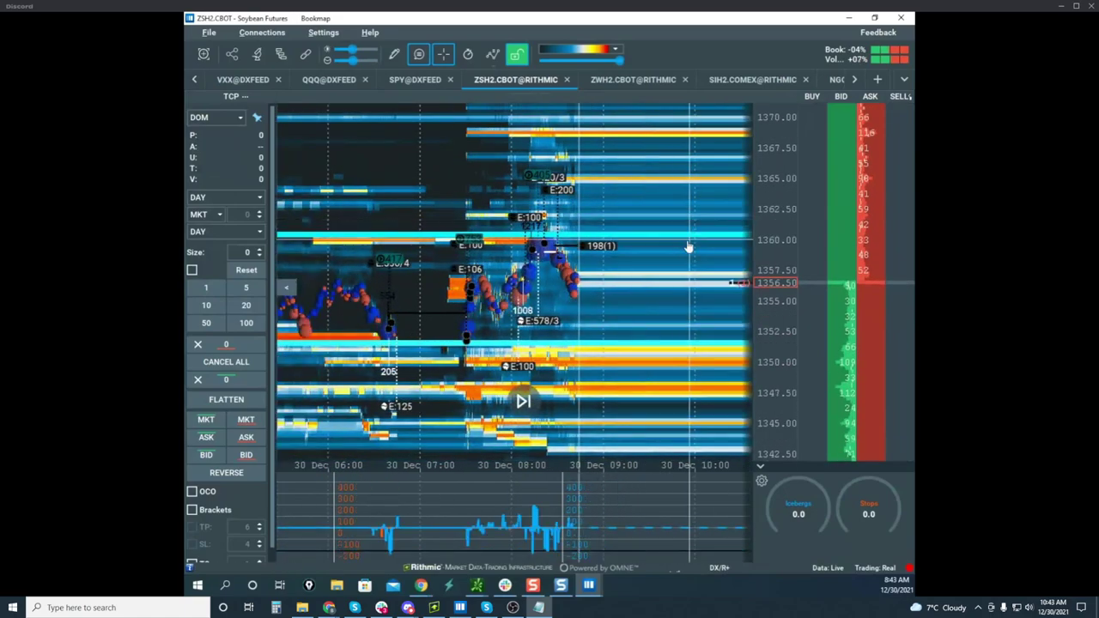
left_click_drag(690, 247, 672, 239)
scroll(777, 199, "down", 2)
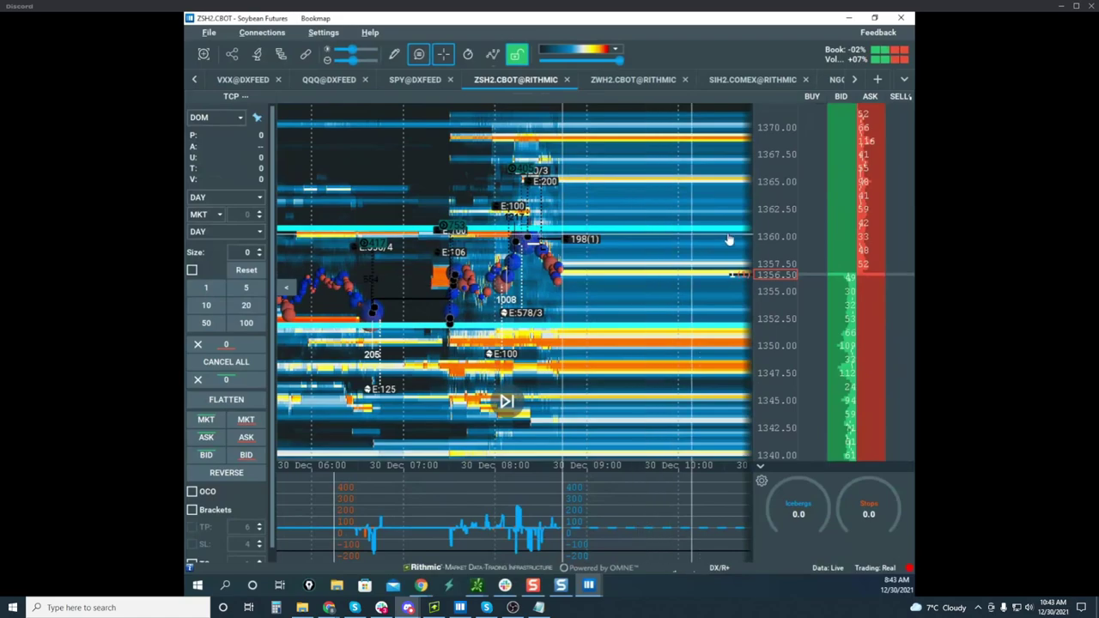
Examine the resting liquidity bands above and below the current soybean price, between about 1340 and 1370
scroll(777, 231, "down", 2)
scroll(775, 236, "up", 2)
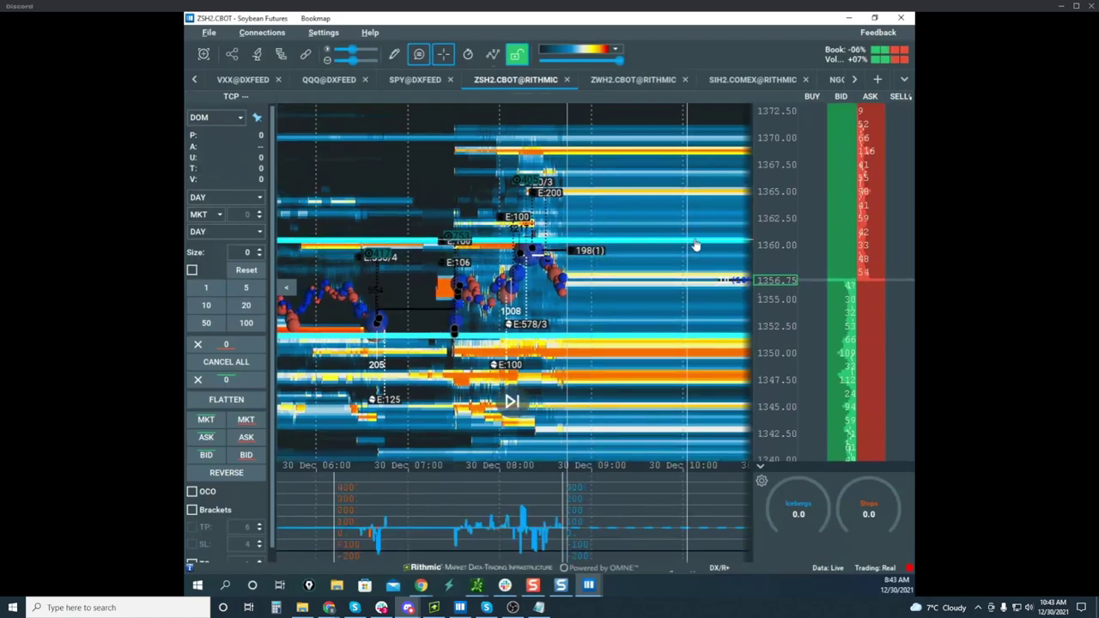
scroll(769, 233, "down", 2)
scroll(769, 234, "up", 2)
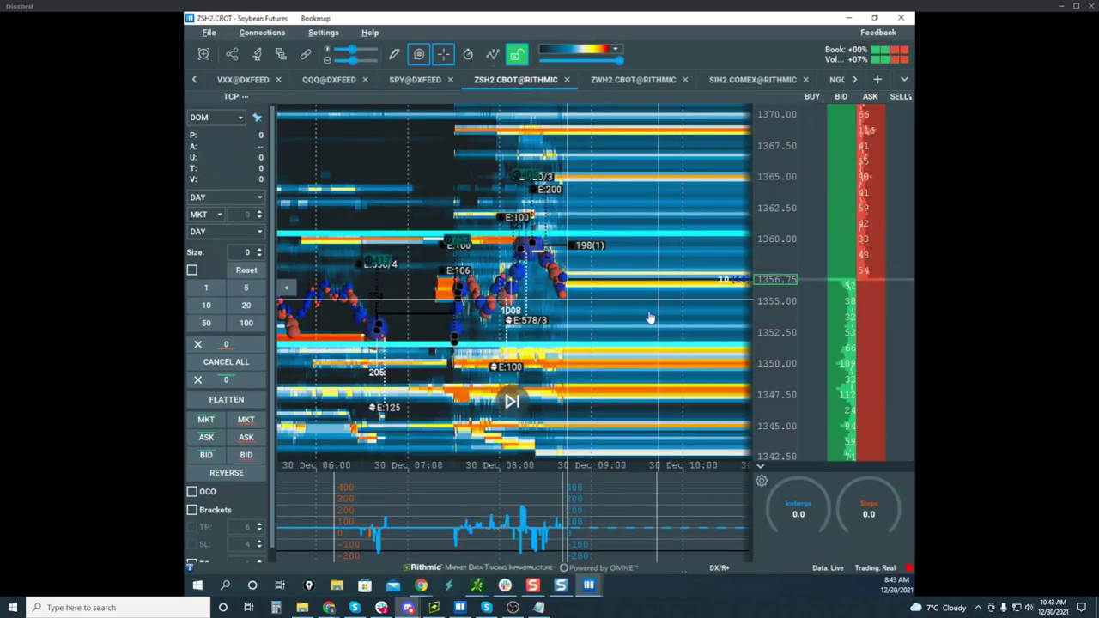
scroll(777, 182, "down", 2)
scroll(778, 183, "down", 2)
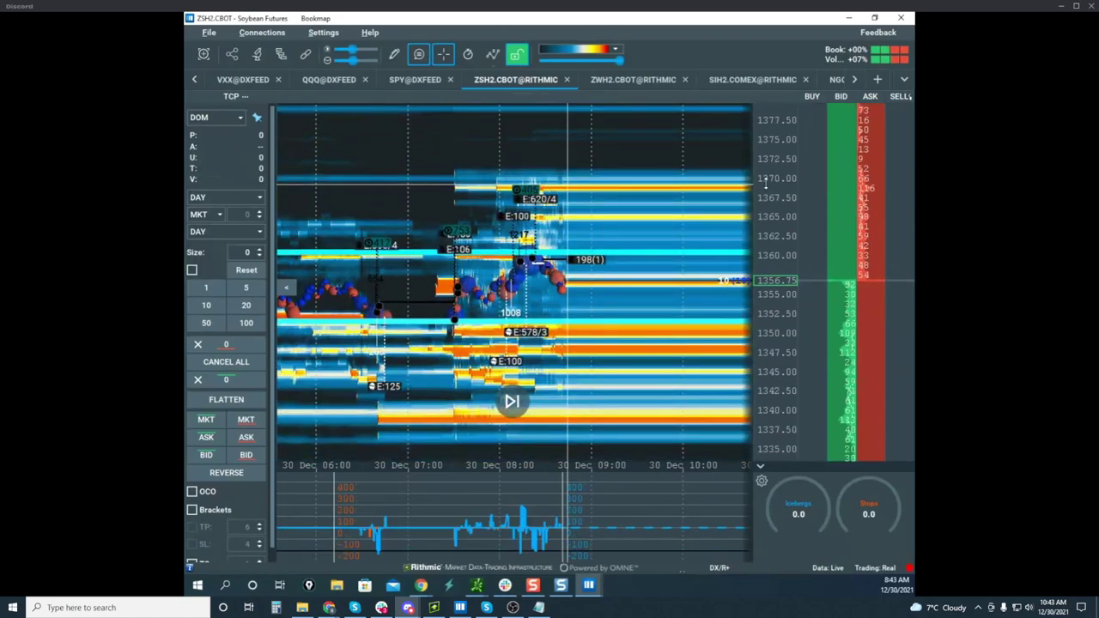
scroll(778, 183, "up", 3)
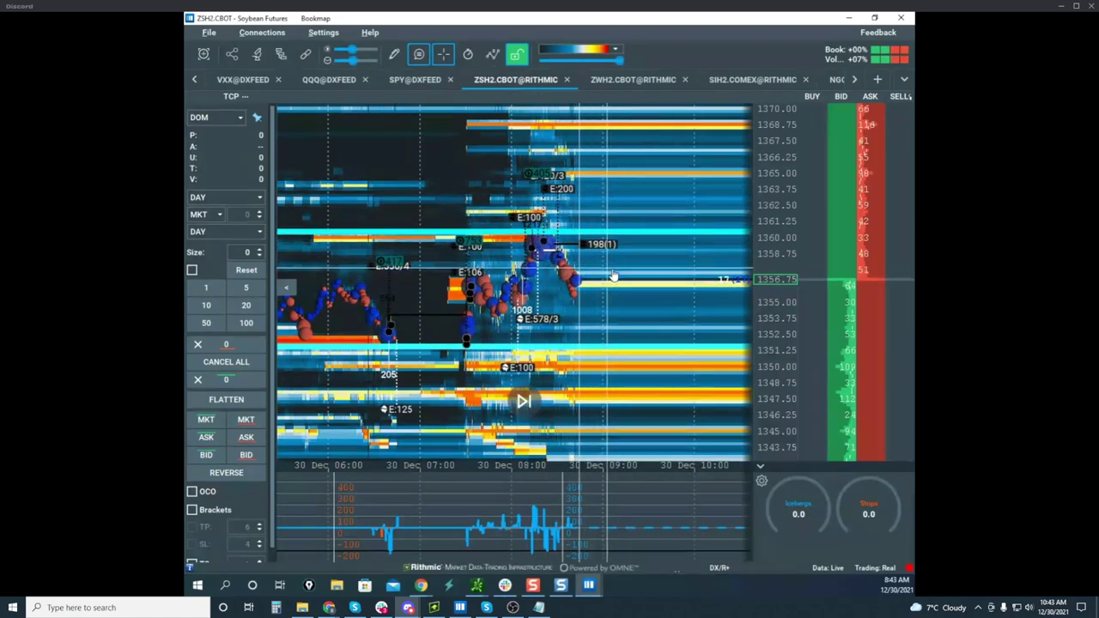
left_click_drag(657, 261, 672, 227)
scroll(771, 195, "down", 2)
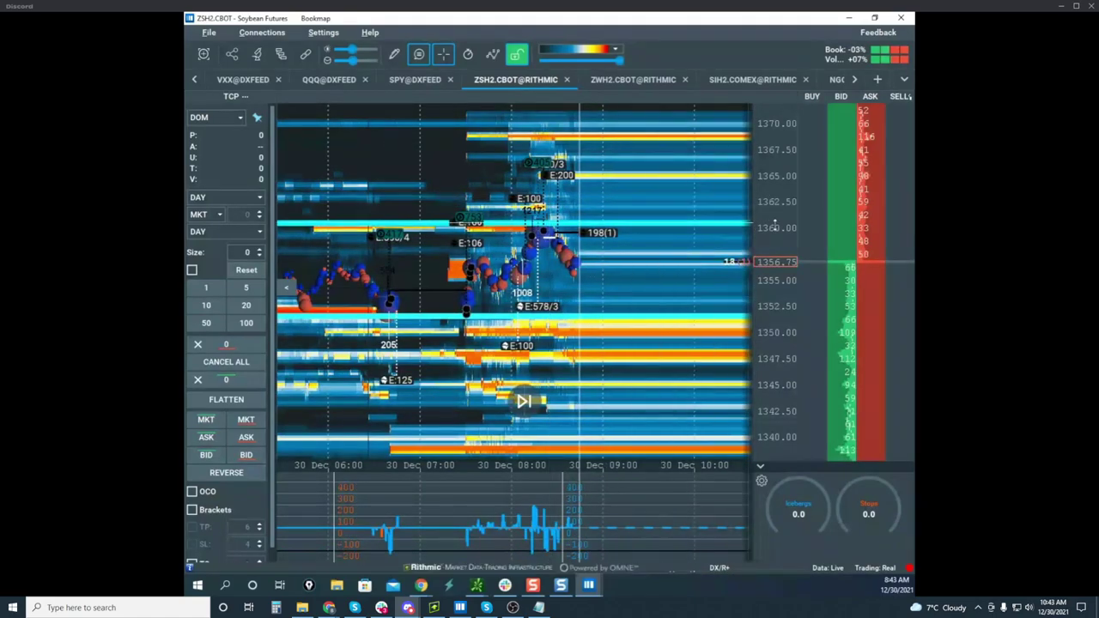
scroll(776, 233, "down", 2)
scroll(776, 233, "up", 3)
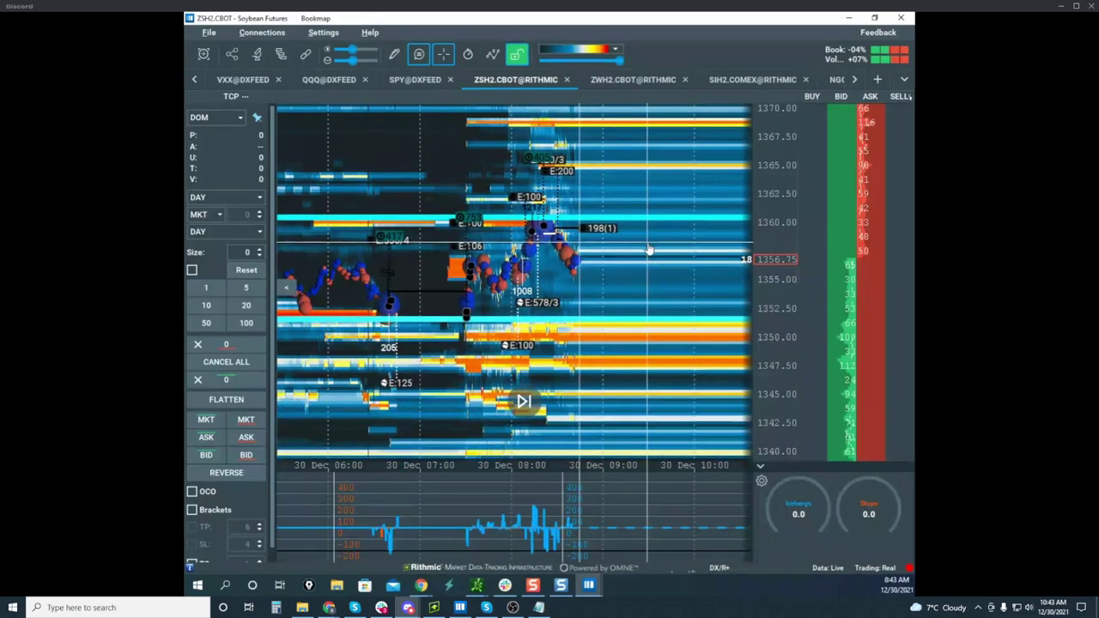
left_click_drag(655, 276, 647, 291)
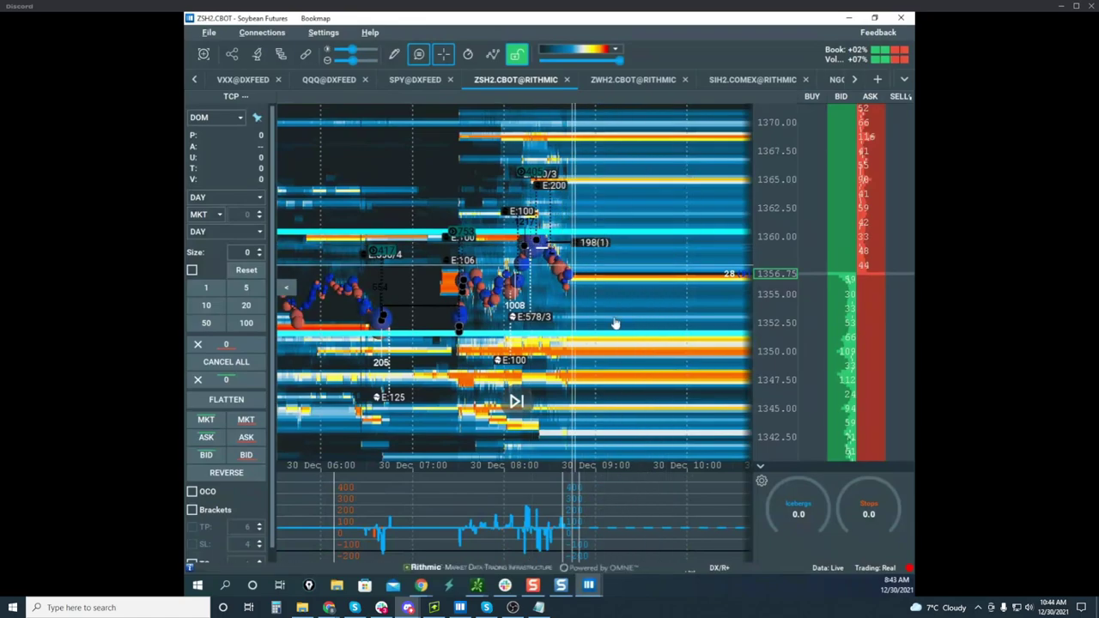
mouse_move(763, 251)
left_mouse_down()
mouse_move(764, 263)
mouse_move(766, 250)
left_mouse_up()
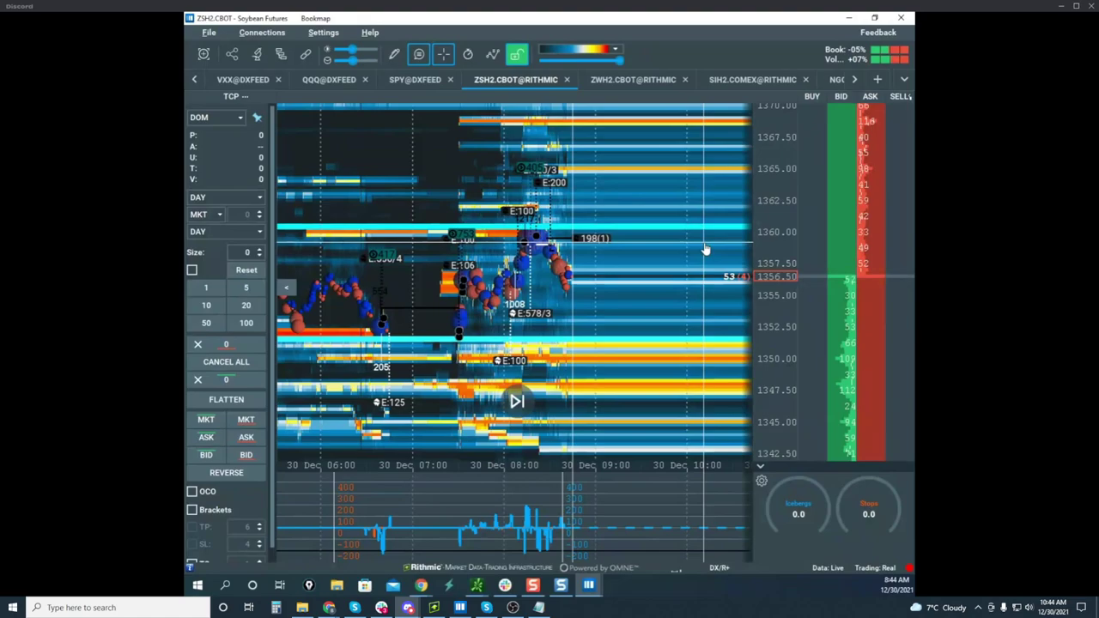
left_click_drag(774, 192, 772, 206)
left_click_drag(668, 261, 762, 225)
left_click_drag(580, 215, 586, 215)
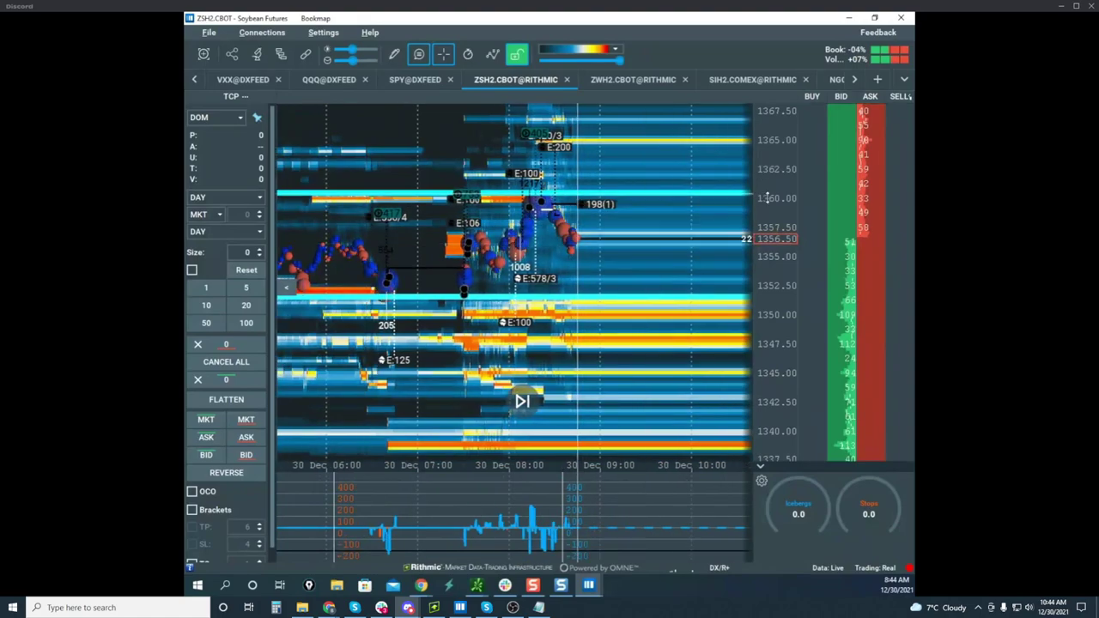
left_click_drag(768, 196, 767, 160)
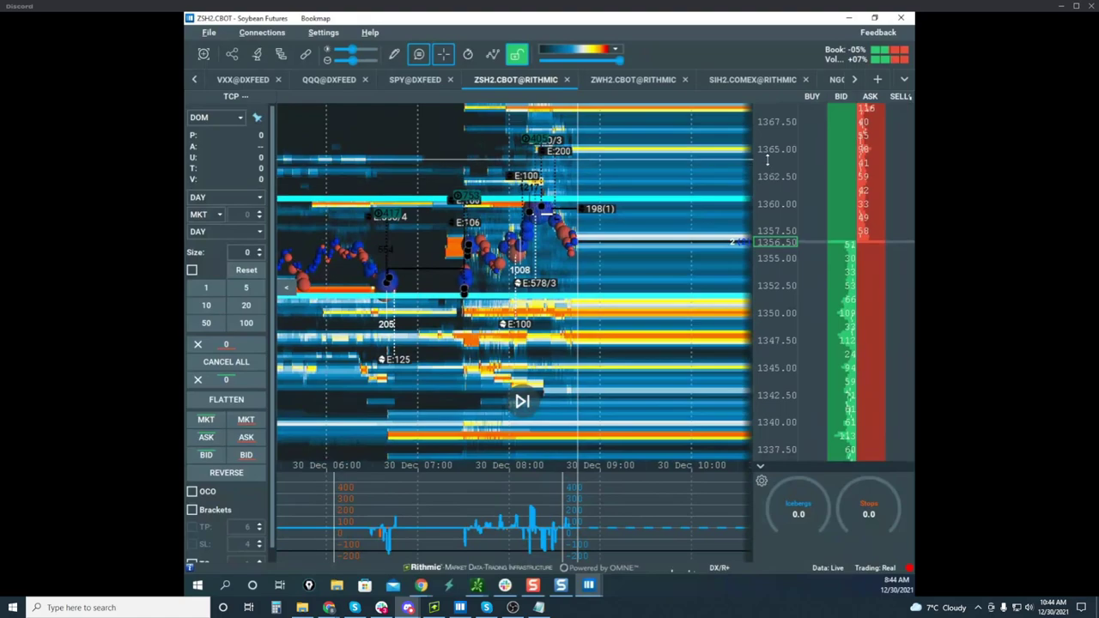
Bring up the Light Sweet Crude Oil (CLG2) chart and examine its heatmap from 07:00 to 09:00
left_click_drag(673, 19, 713, 13)
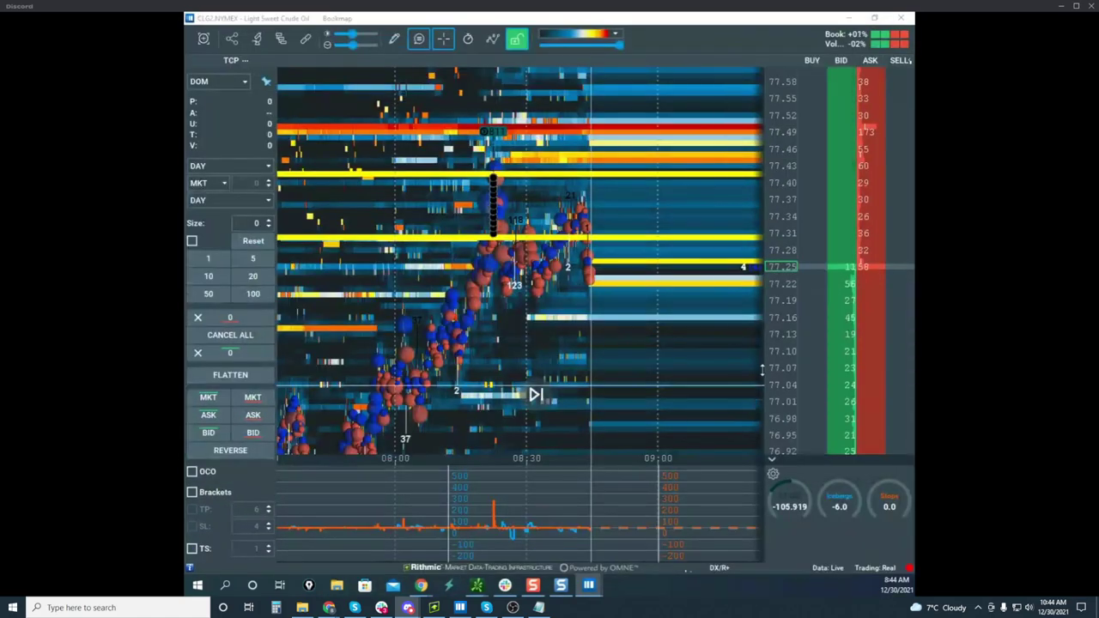
scroll(694, 242, "down", 1)
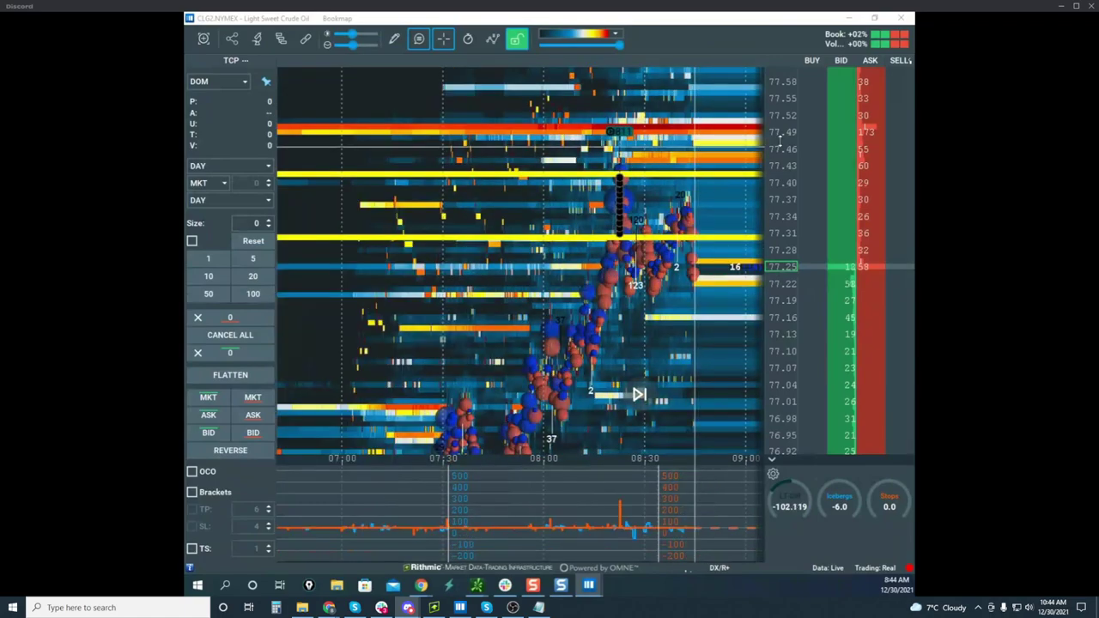
scroll(780, 139, "down", 1)
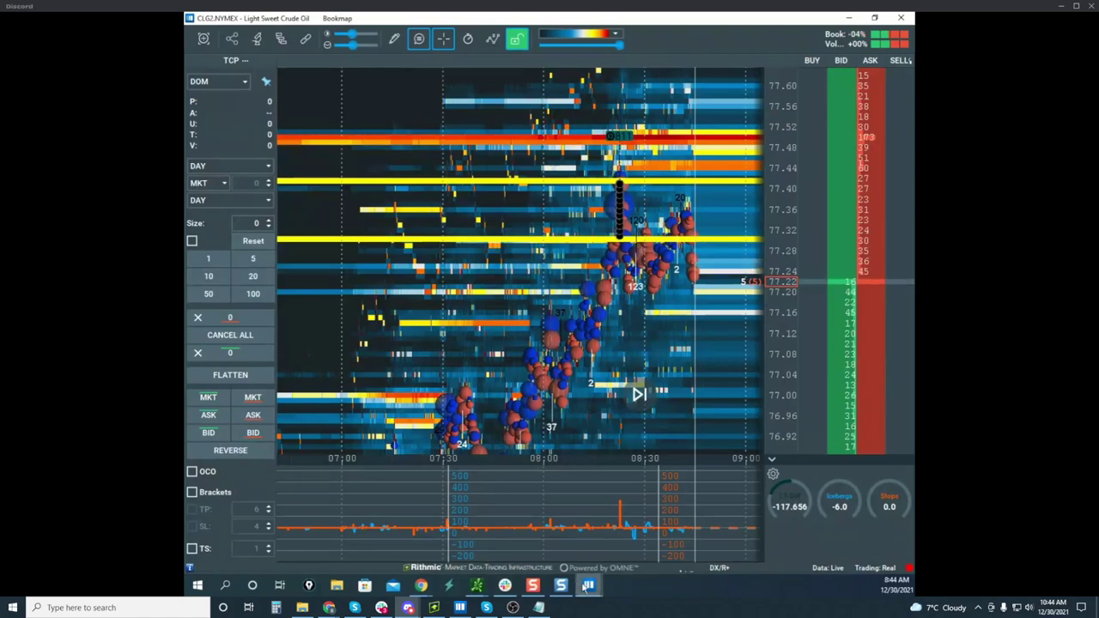
Switch to the E-Mini S&P 500 chart and check the stop and iceberg alert thresholds of its Stops&Icebergs Sub-Chart addon
left_click(588, 586)
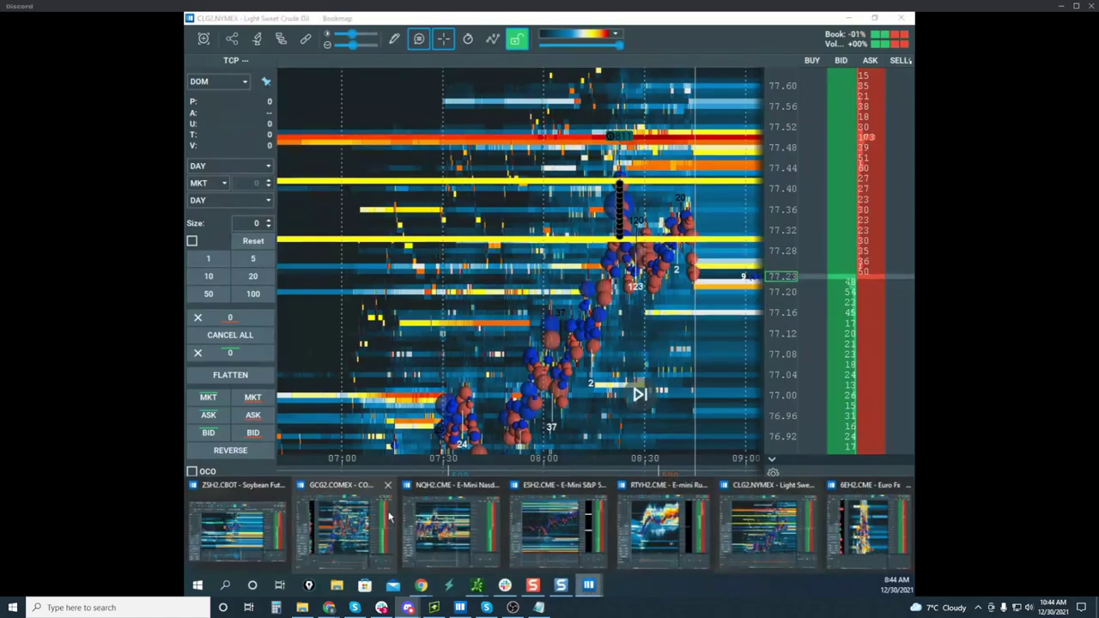
left_click(513, 496)
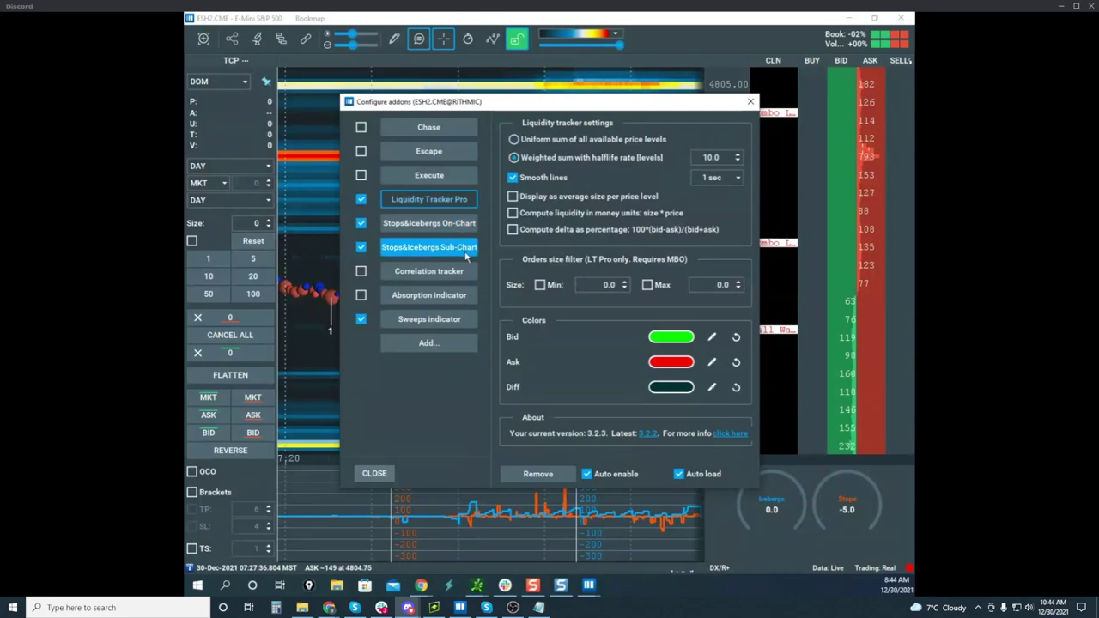
left_click(463, 248)
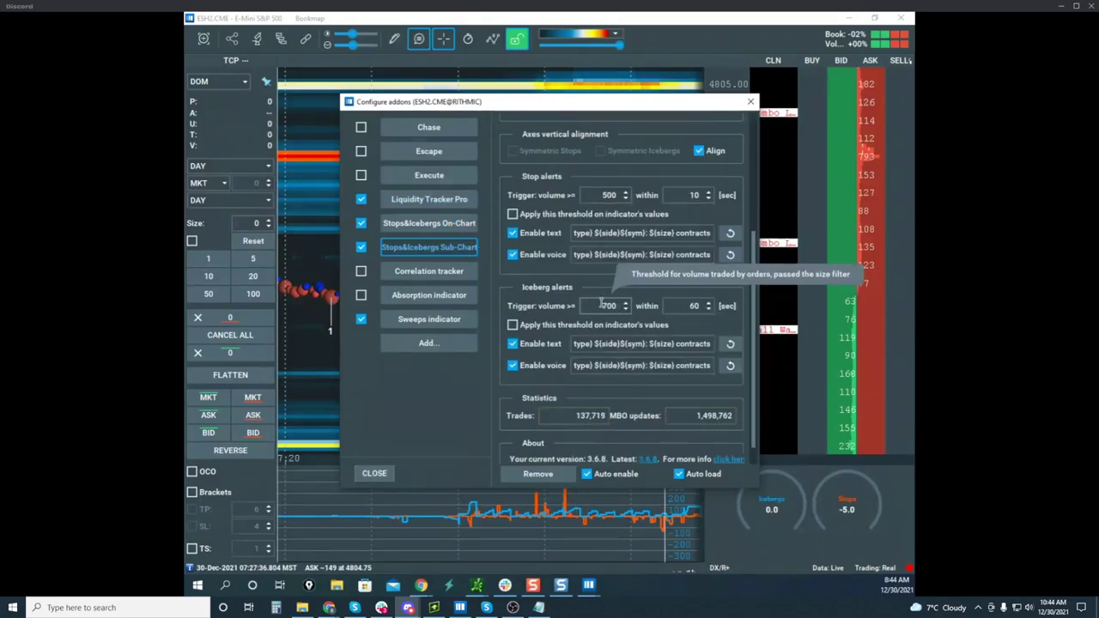
left_click(750, 105)
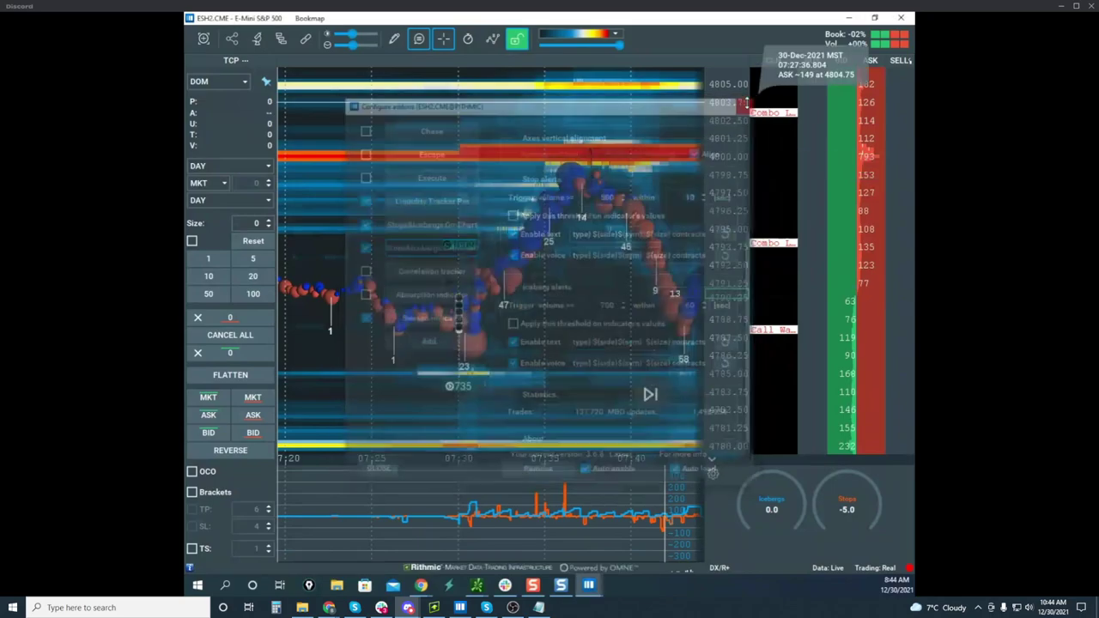
Examine the E-Mini S&P 500 price action and liquidity over a wider range, from about 06:00 to 09:00
scroll(515, 272, "down", 3)
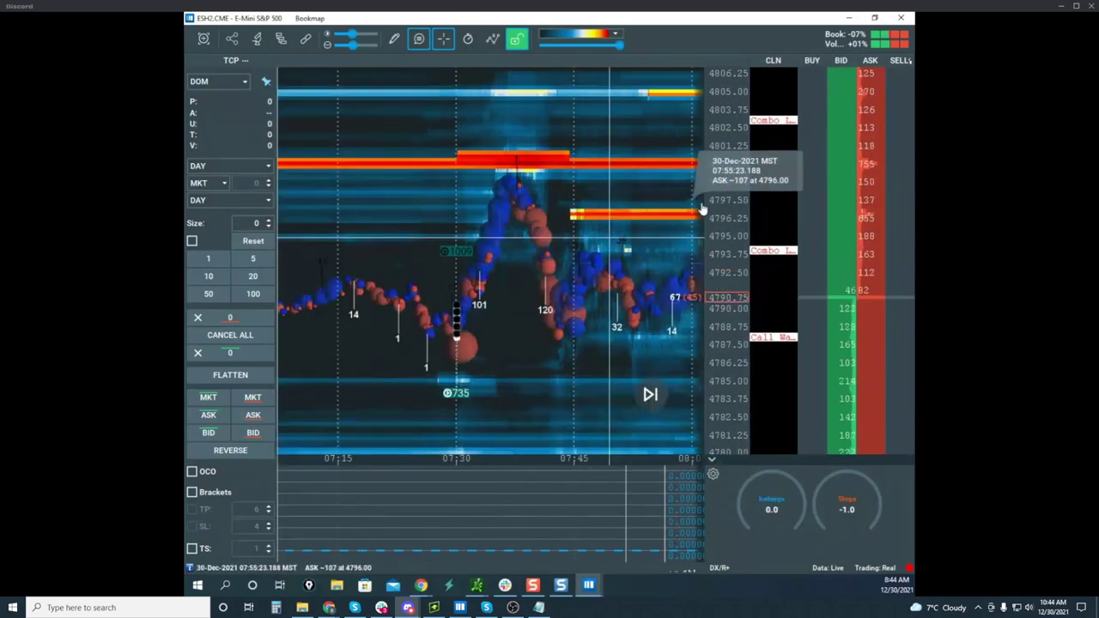
scroll(521, 271, "down", 3)
scroll(507, 194, "down", 3)
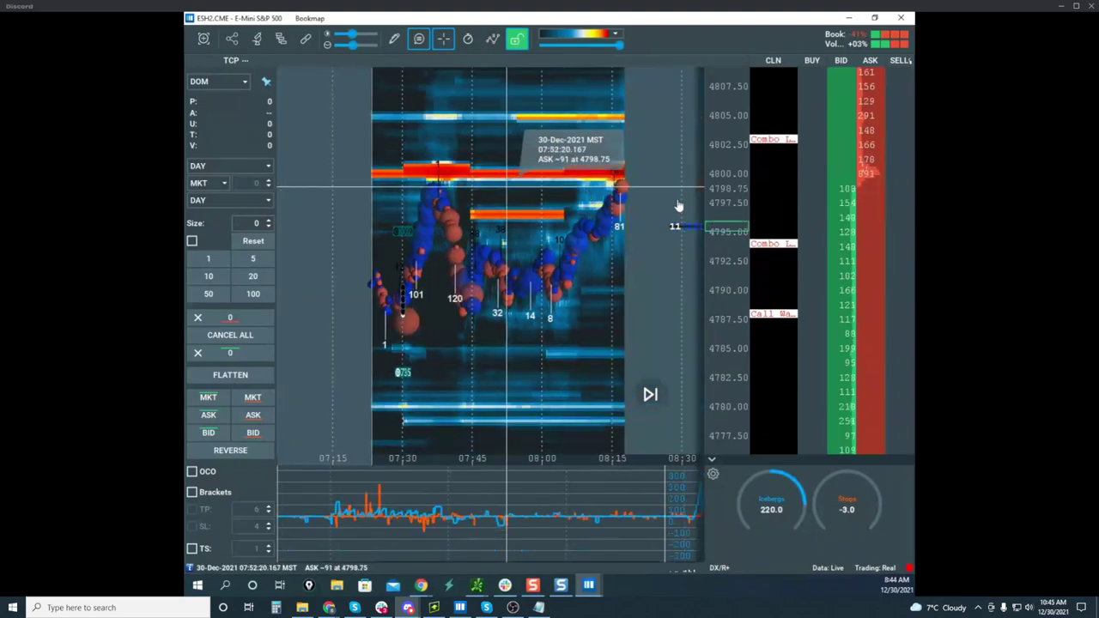
scroll(631, 248, "down", 3)
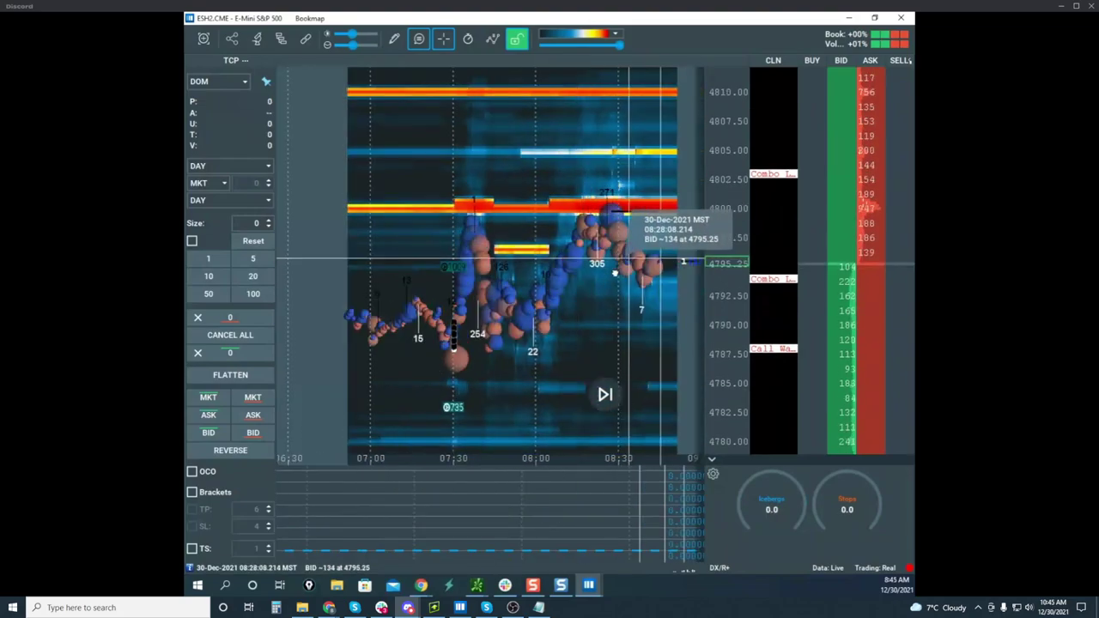
scroll(638, 219, "down", 2)
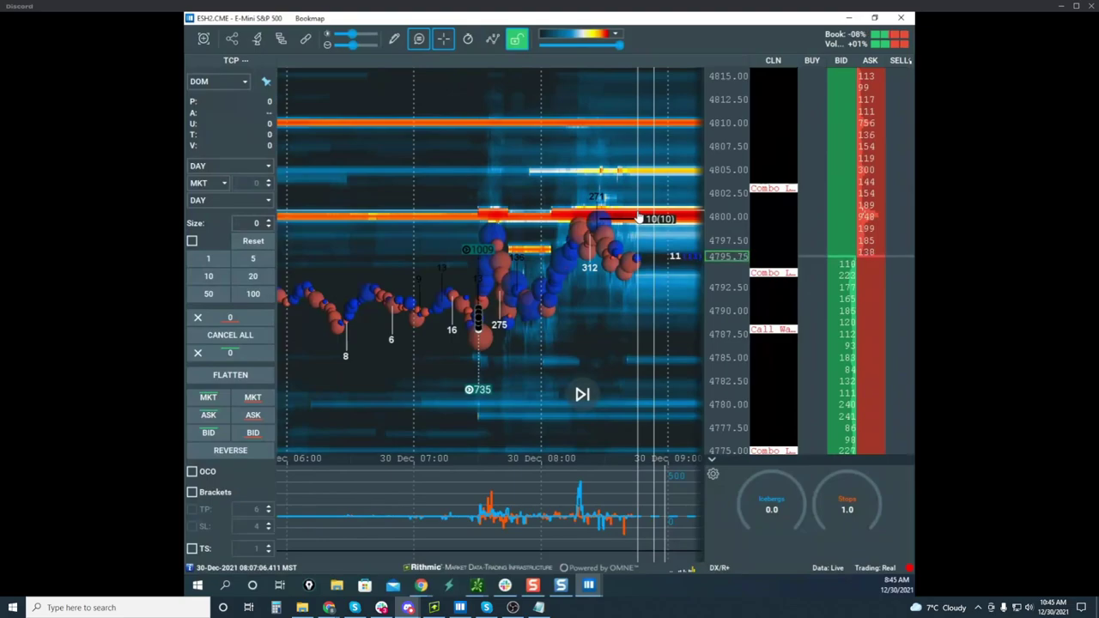
scroll(727, 207, "up", 3)
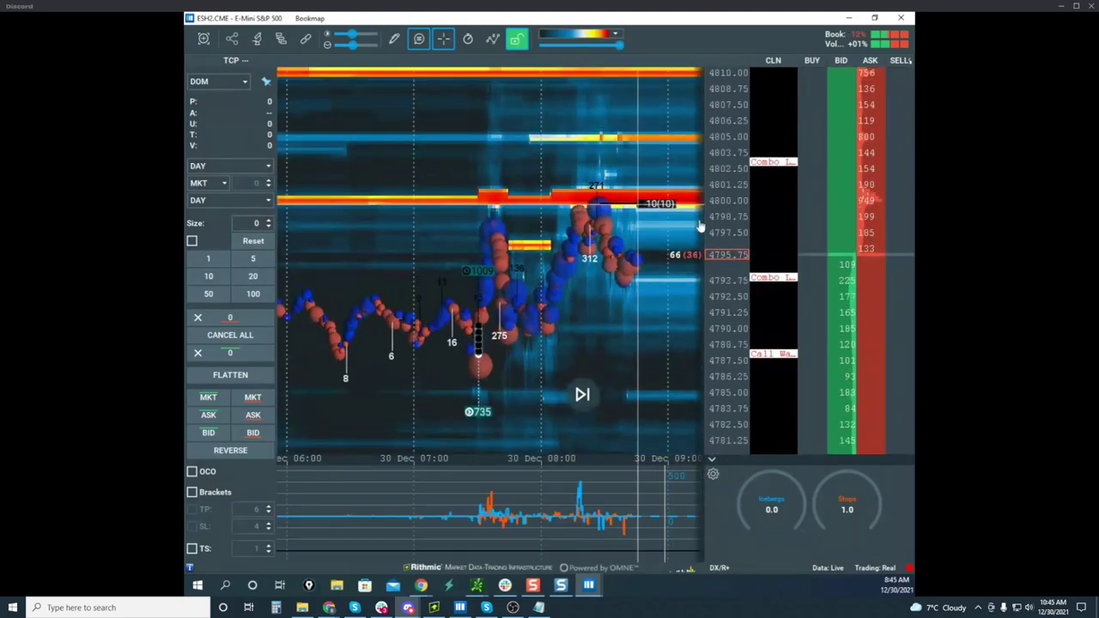
Examine the E-Mini S&P 500 liquidity bands around 4800, 4805 and 4810 relative to recent trades
left_click_drag(657, 242, 647, 203)
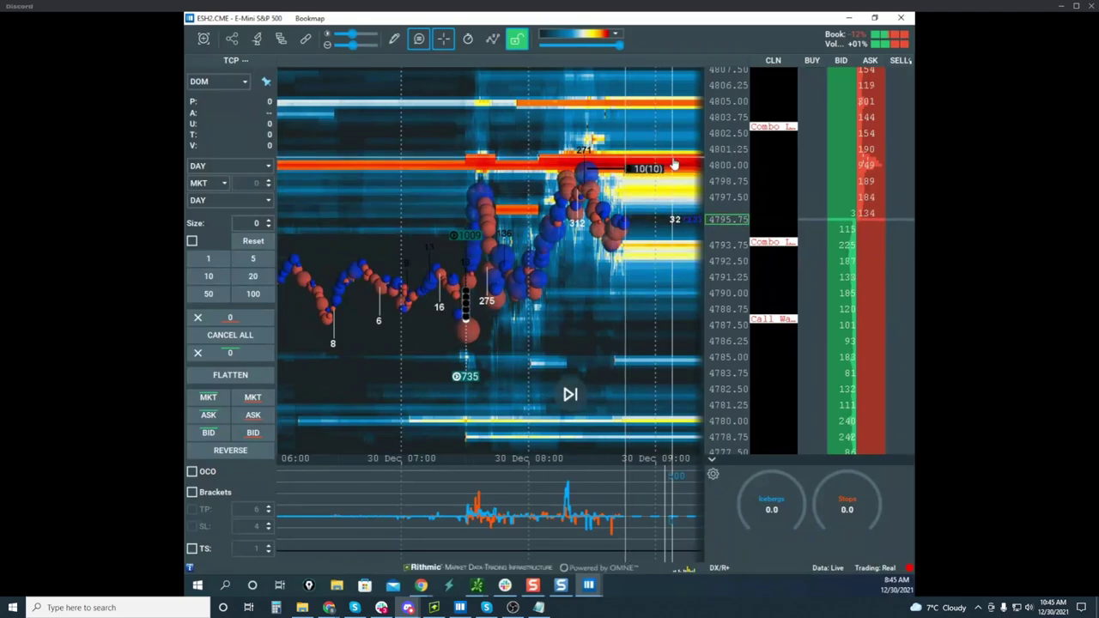
left_click_drag(616, 186, 604, 199)
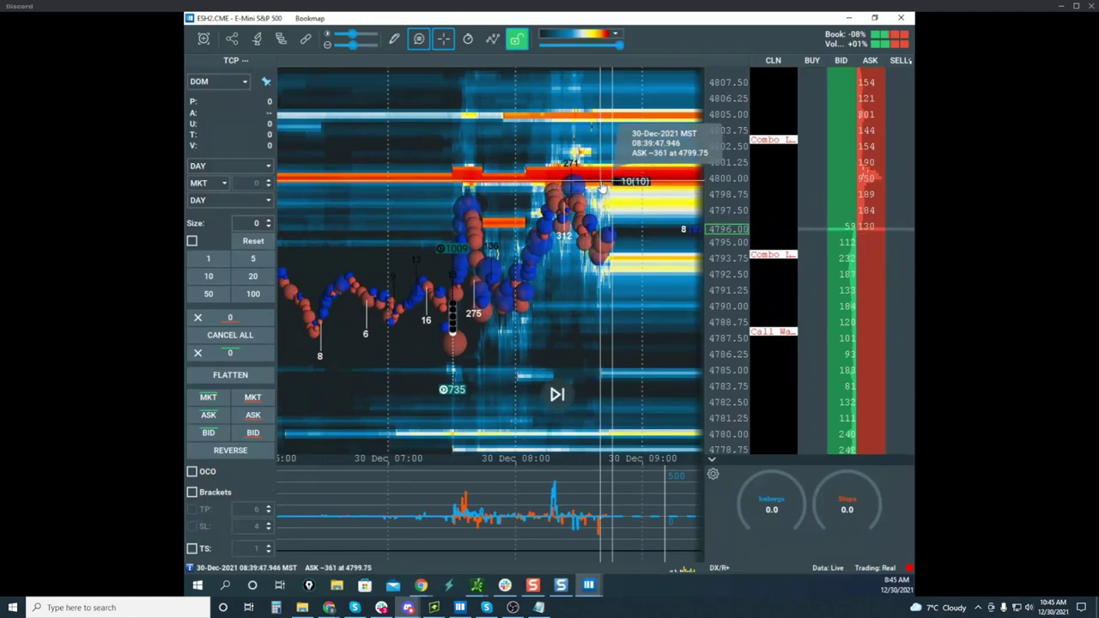
scroll(606, 206, "up", 2)
left_click_drag(606, 225, 603, 241)
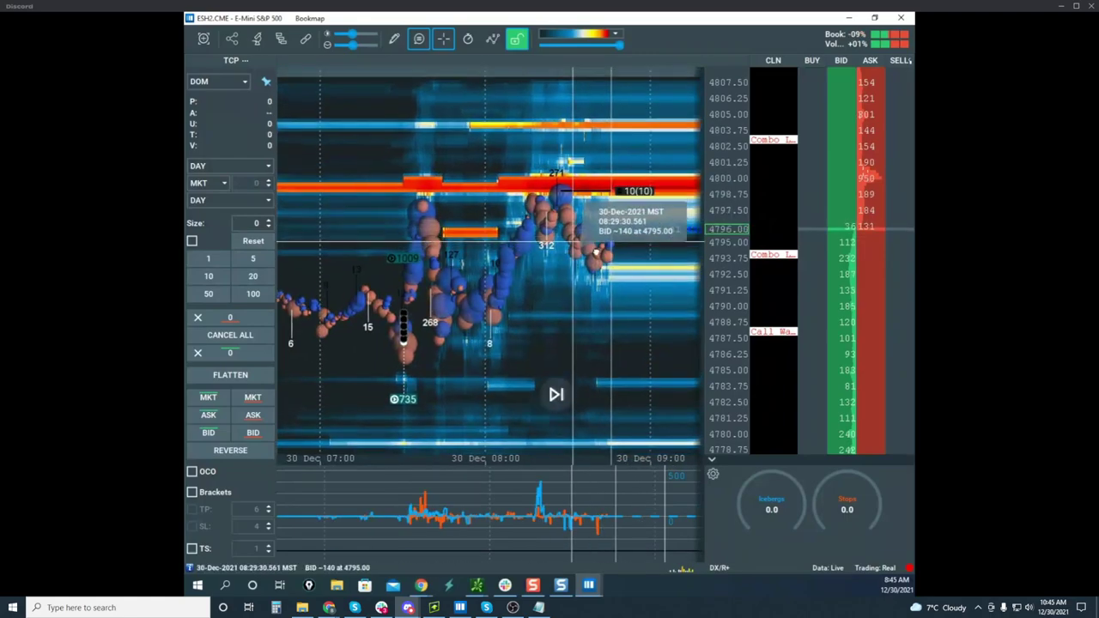
scroll(737, 172, "down", 2)
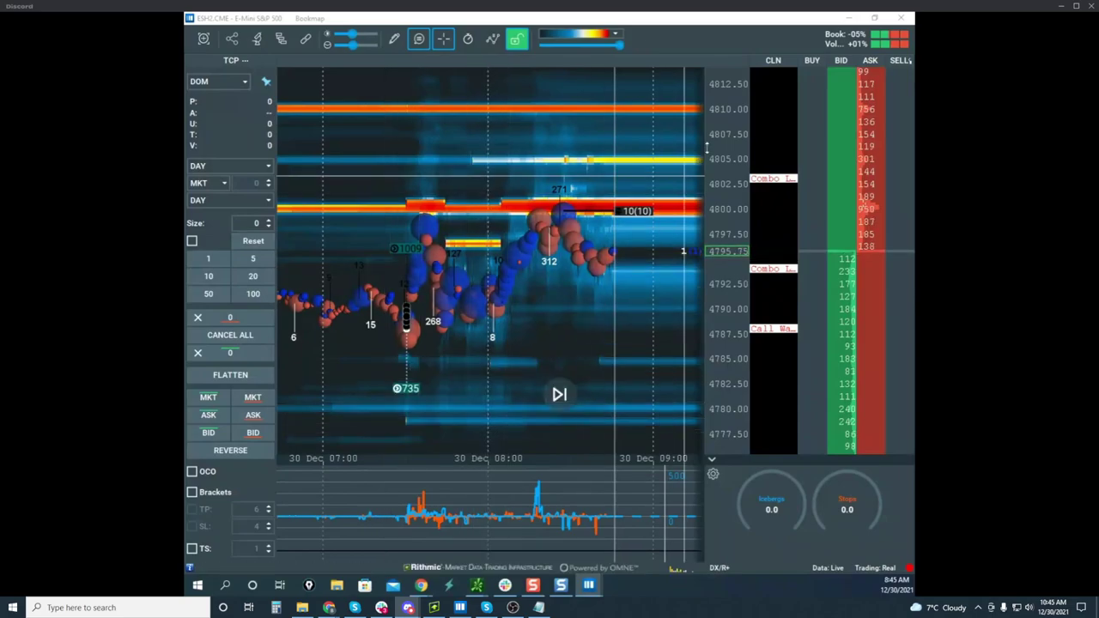
scroll(709, 145, "down", 2)
scroll(490, 129, "down", 2)
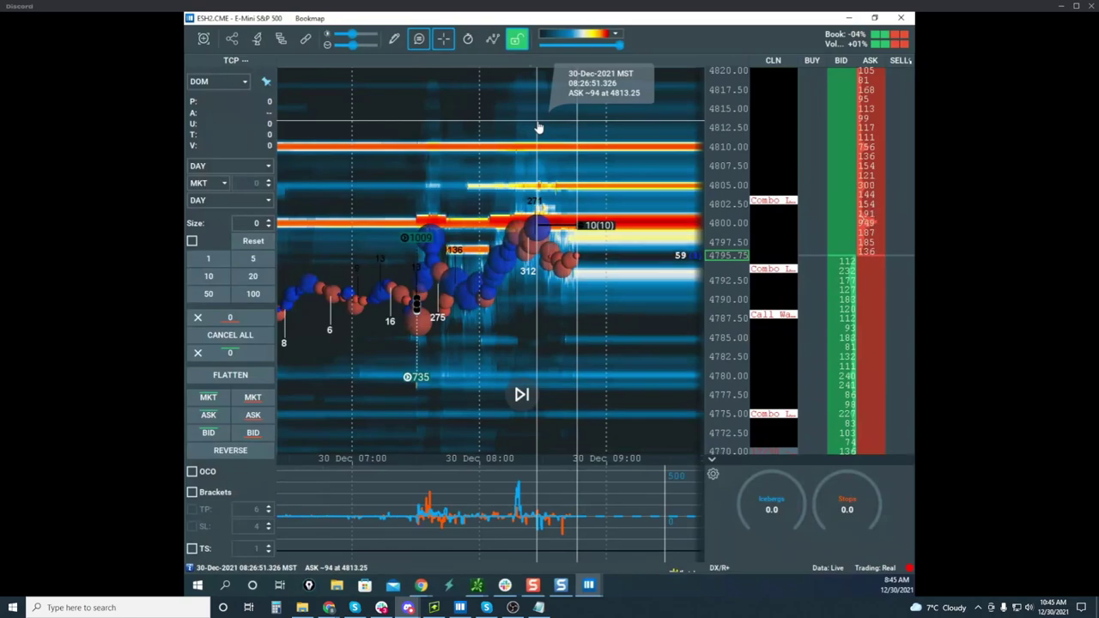
scroll(540, 138, "up", 2)
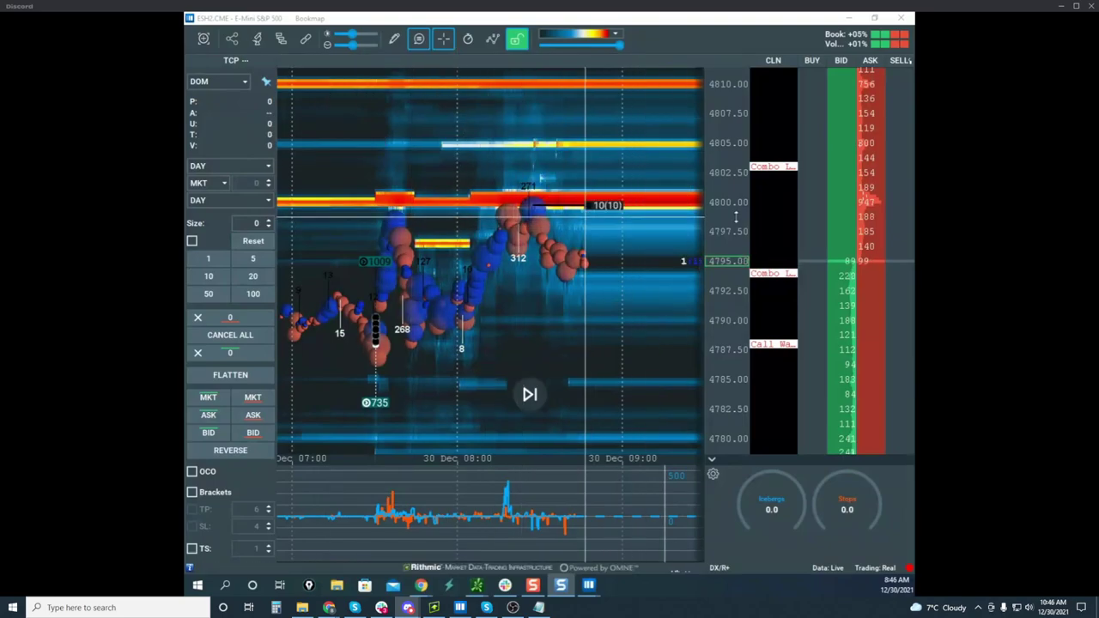
scroll(657, 267, "down", 2)
scroll(727, 203, "down", 1)
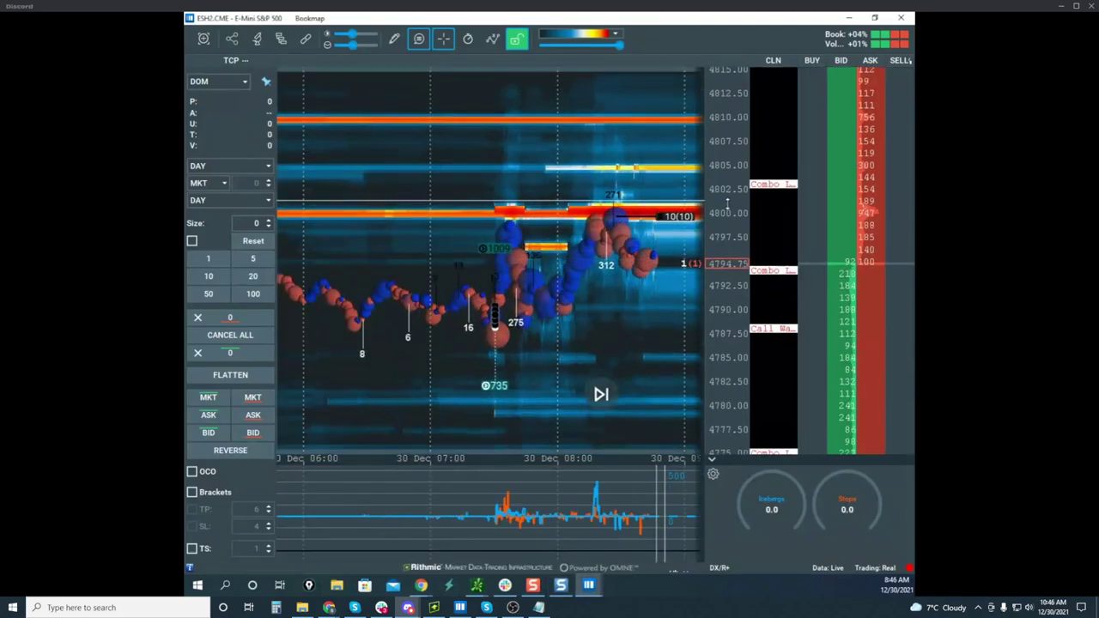
Return from the E-Mini S&P 500 window to the maximized multi-chart window and bring up the Natural Gas (NGG2.NYMEX) chart
left_click_drag(674, 223, 656, 198)
left_click_drag(727, 200, 727, 187)
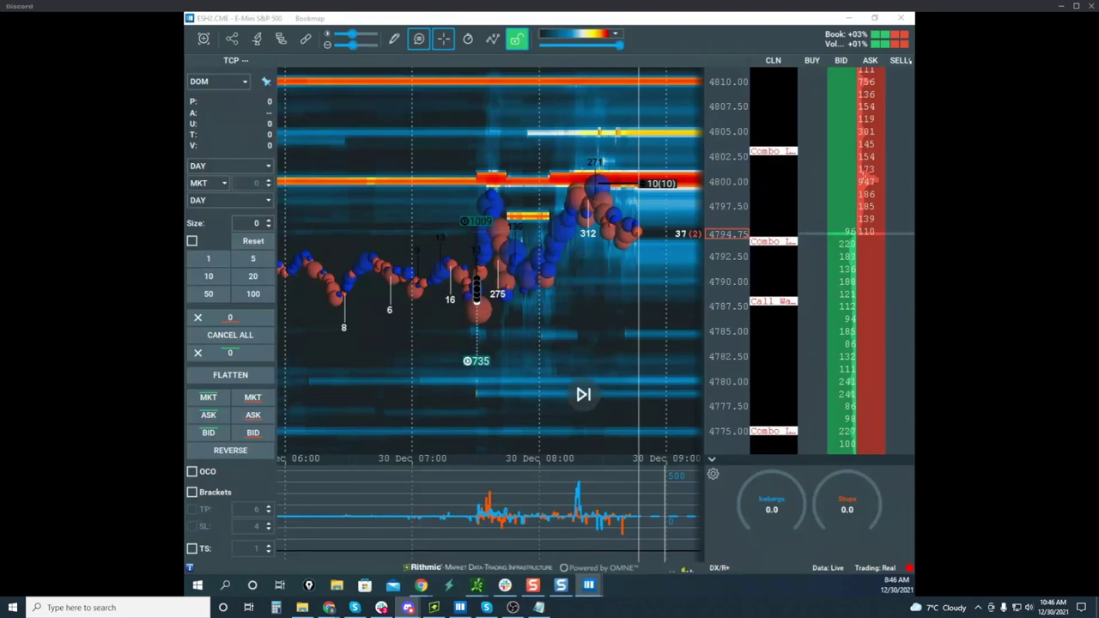
left_click_drag(661, 12, 626, 85)
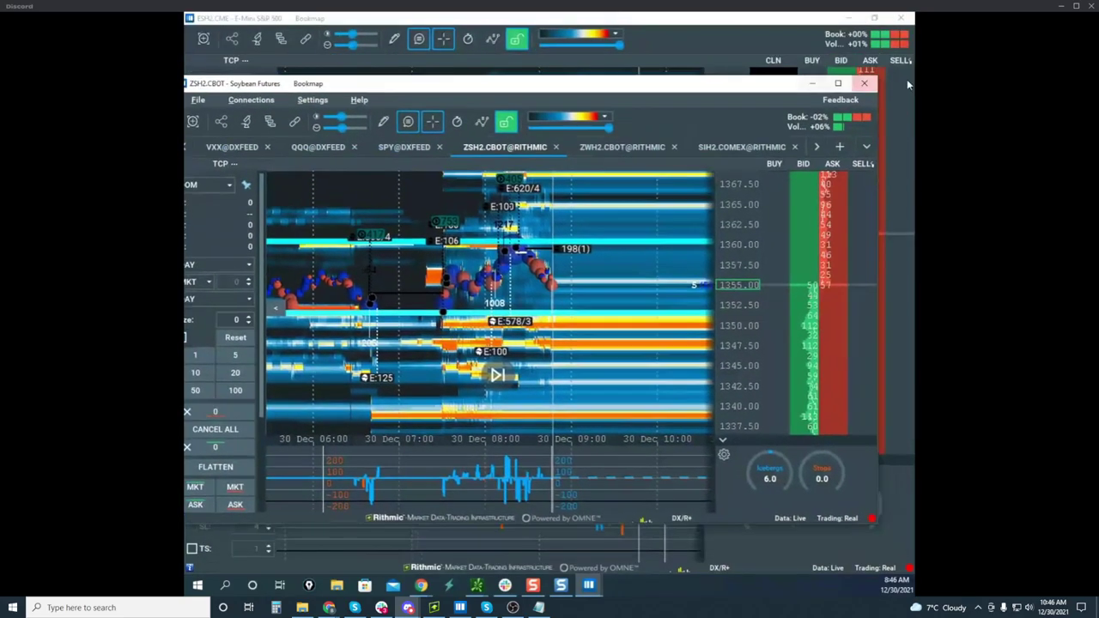
left_click(837, 83)
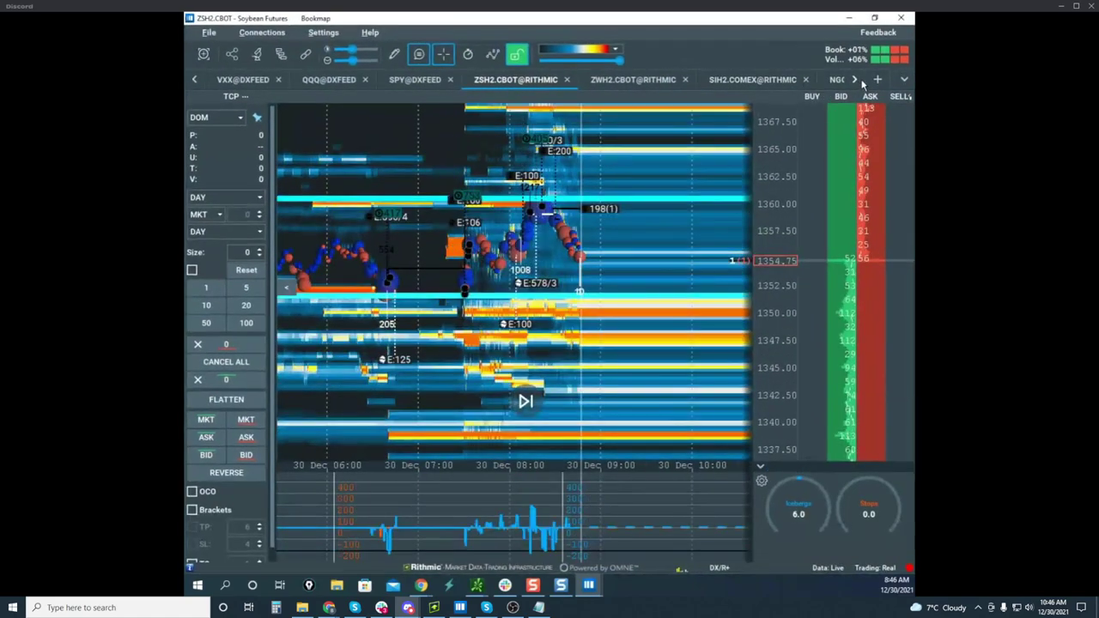
left_click(857, 79)
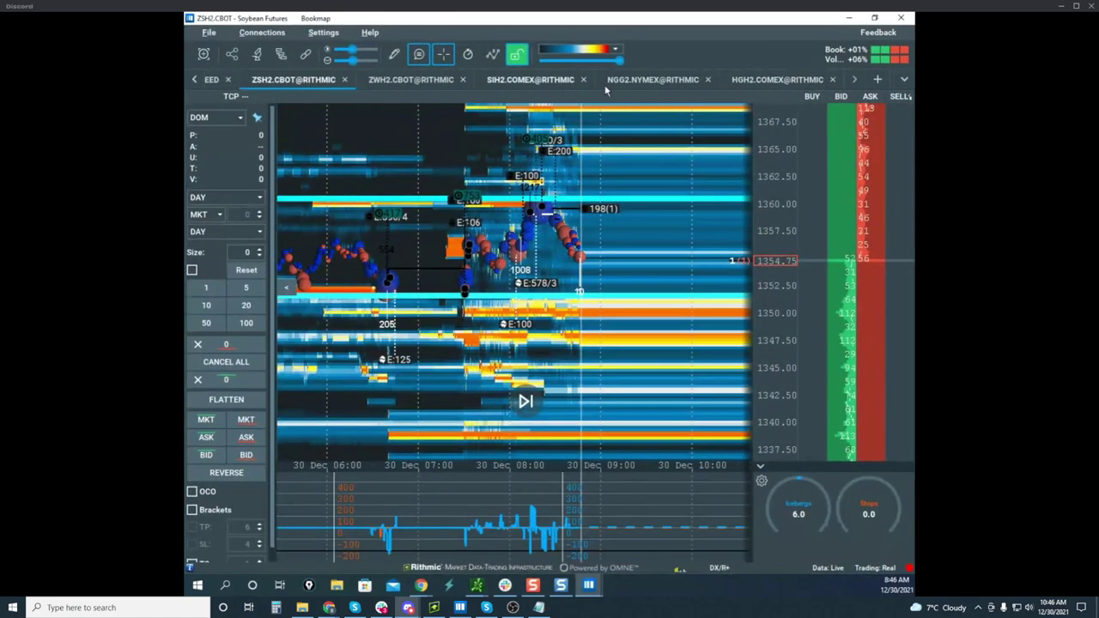
left_click(687, 80)
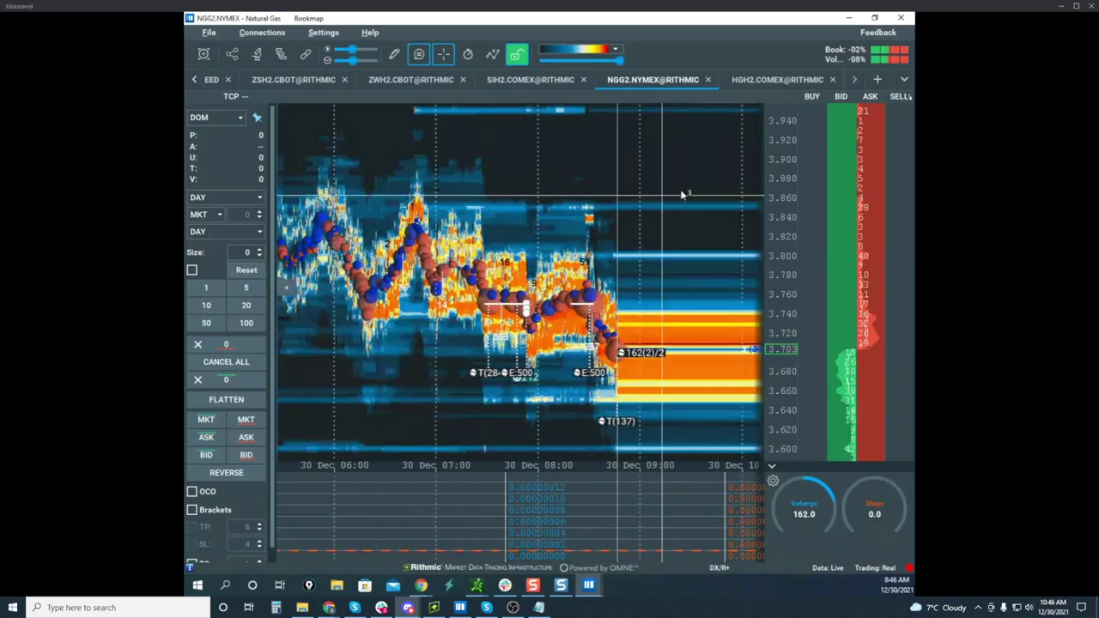
Examine the Natural Gas heatmap in increasing detail, down to the iceberg activity near 3.700 around 08:46
scroll(531, 244, "up", 3)
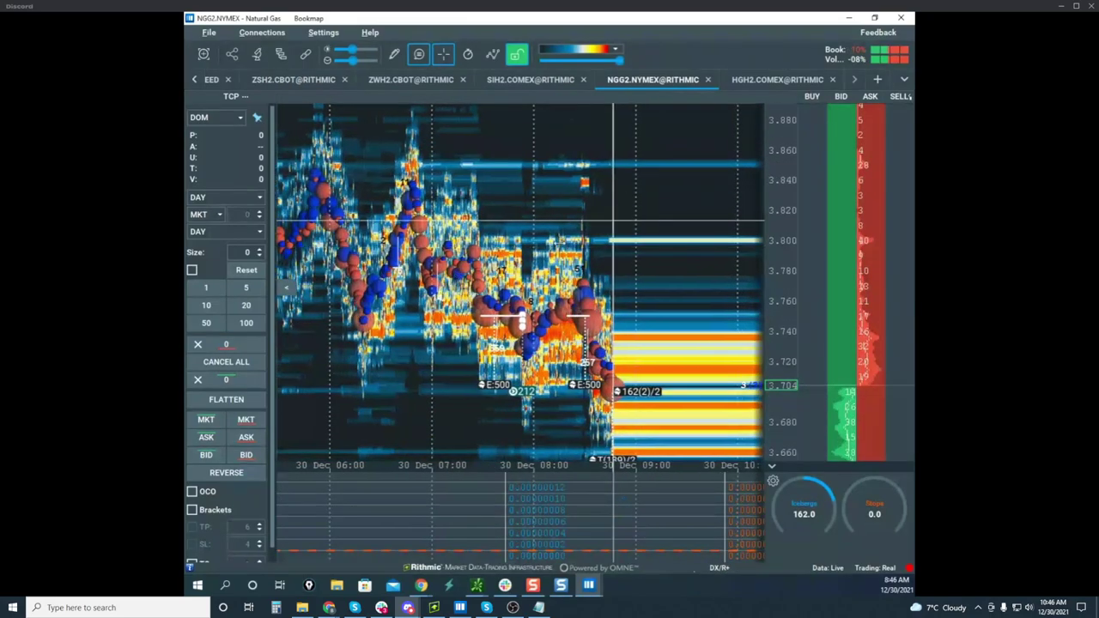
scroll(610, 214, "up", 2)
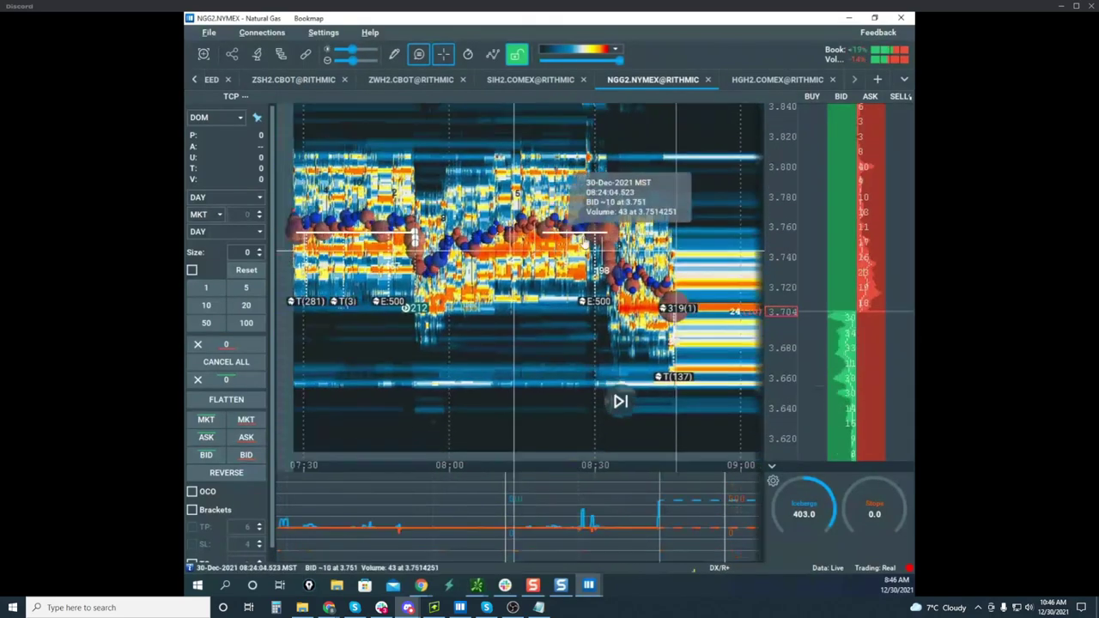
scroll(784, 189, "up", 3)
left_click_drag(674, 245, 550, 217)
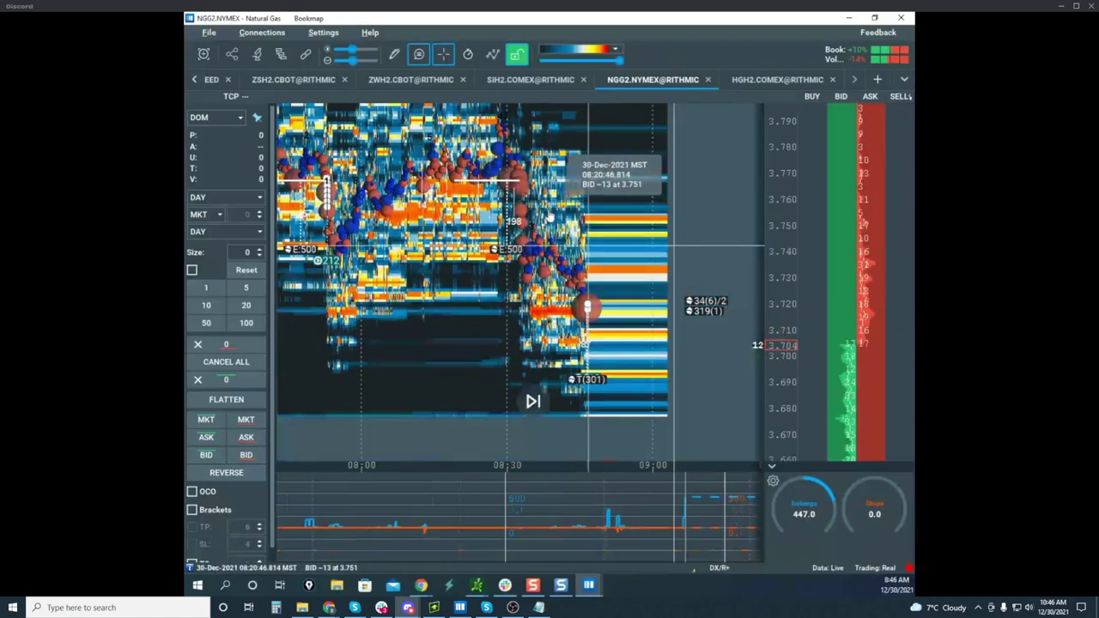
scroll(549, 216, "up", 5)
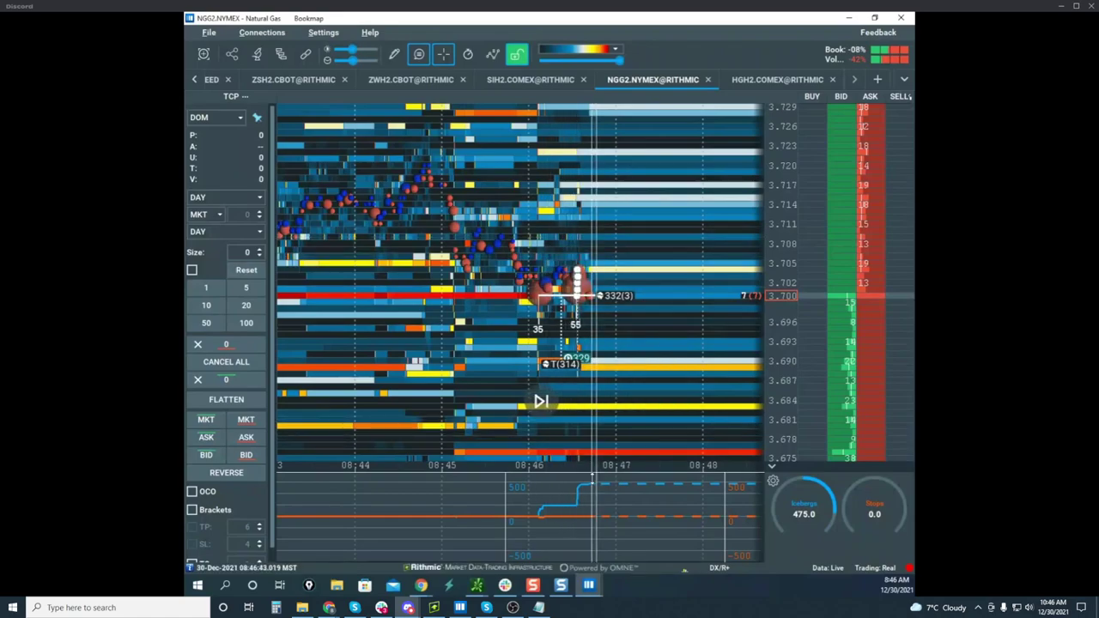
scroll(776, 262, "up", 1)
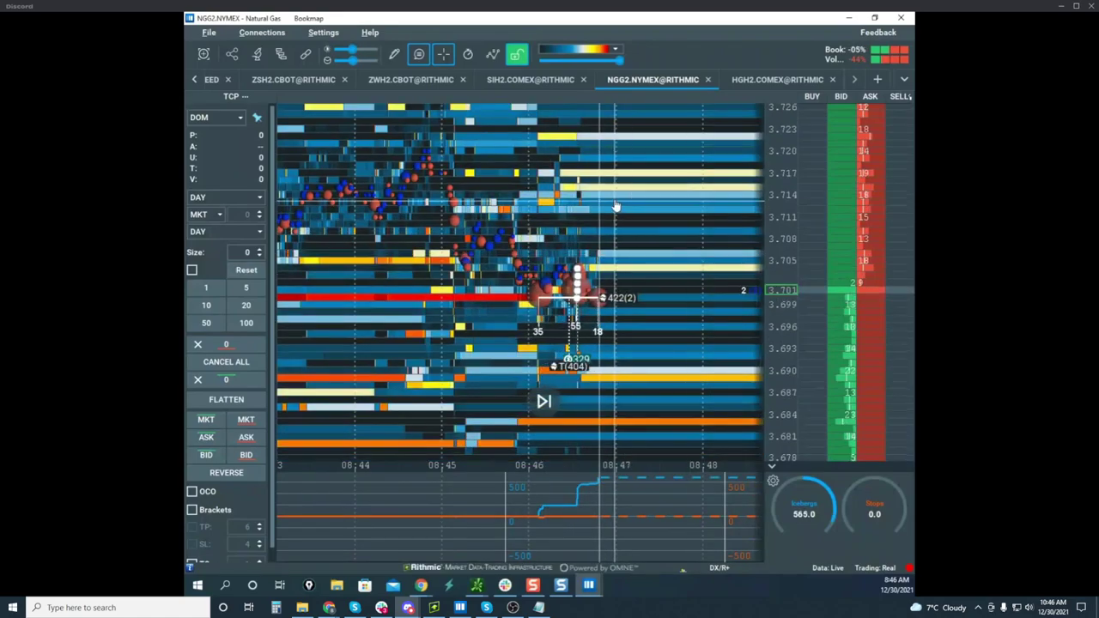
Draw horizontal lines at about 3.705 and 3.698 around the Natural Gas iceberg activity, and leave drawing mode
left_click_drag(618, 280, 556, 278)
left_click(394, 54)
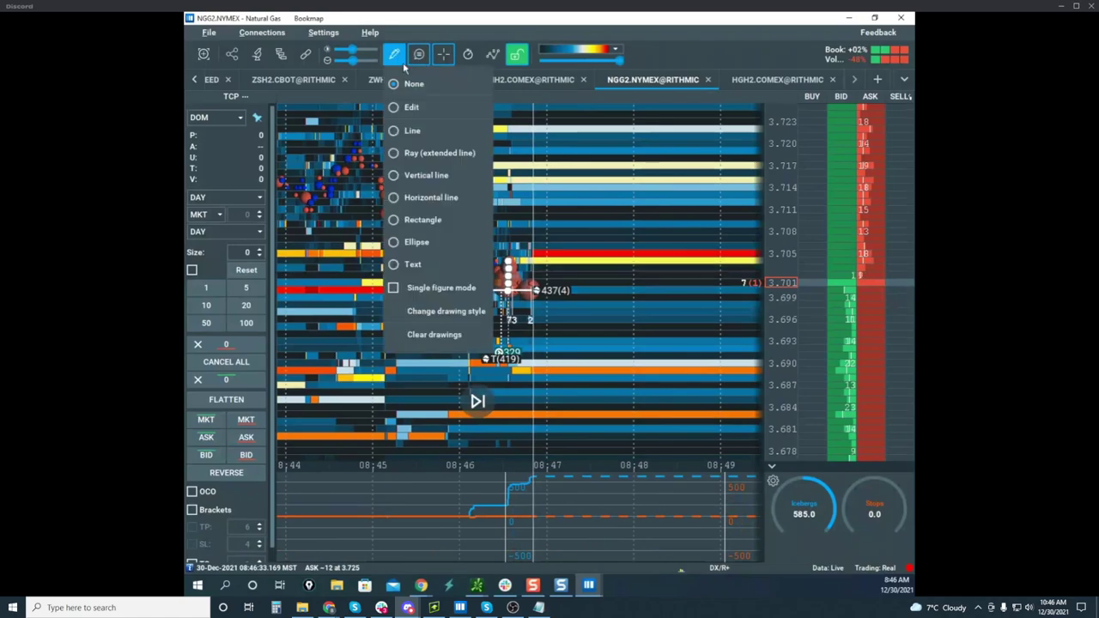
left_click(433, 197)
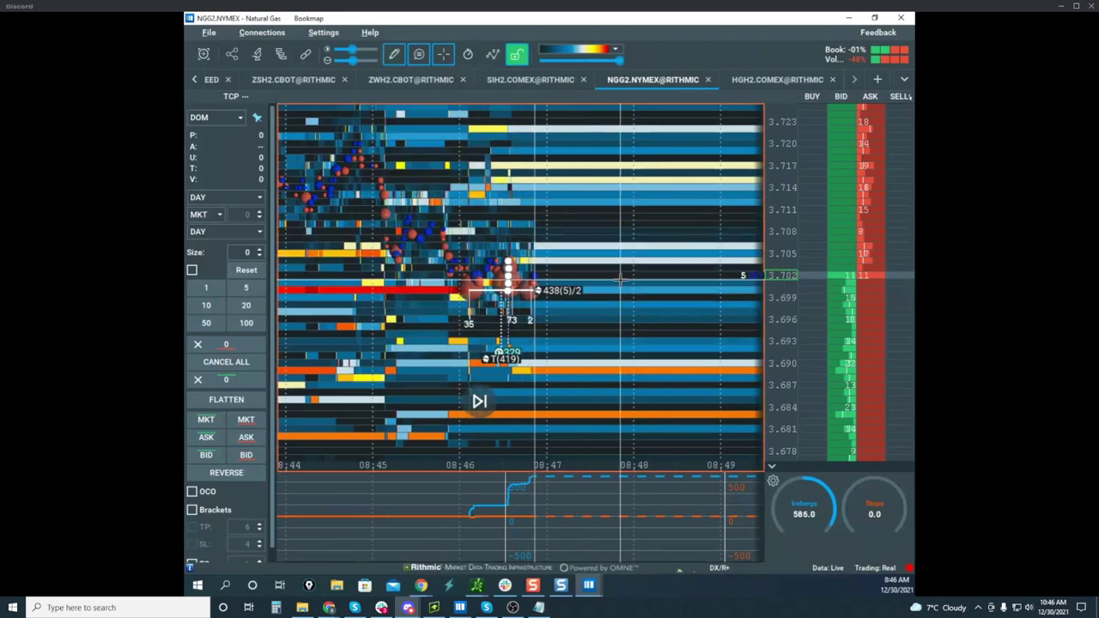
left_click(531, 253)
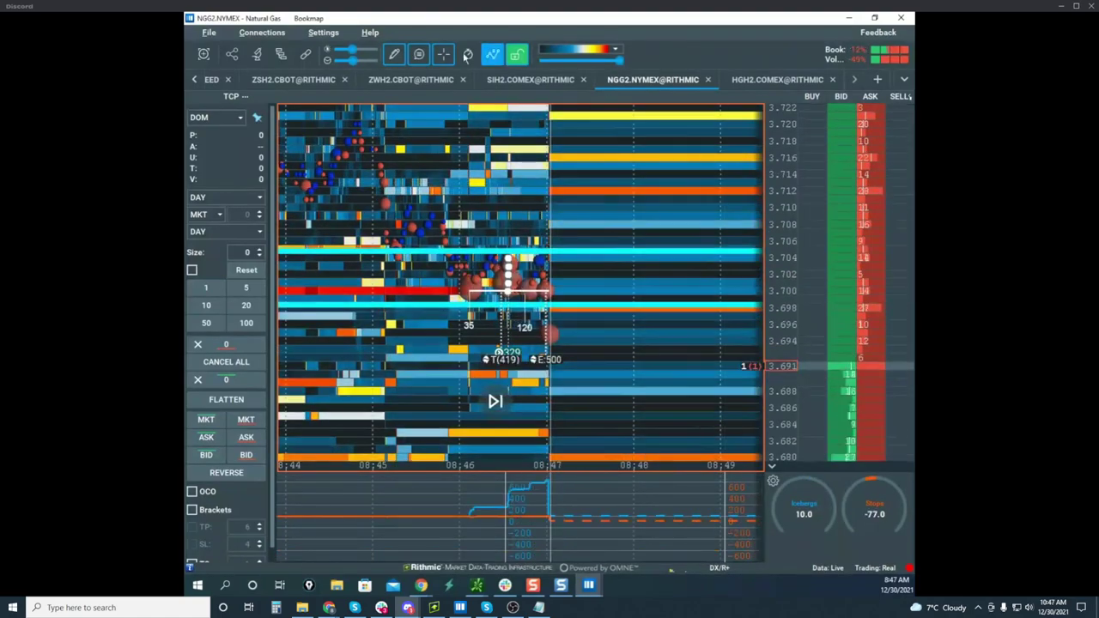
left_click(396, 57)
left_click(413, 83)
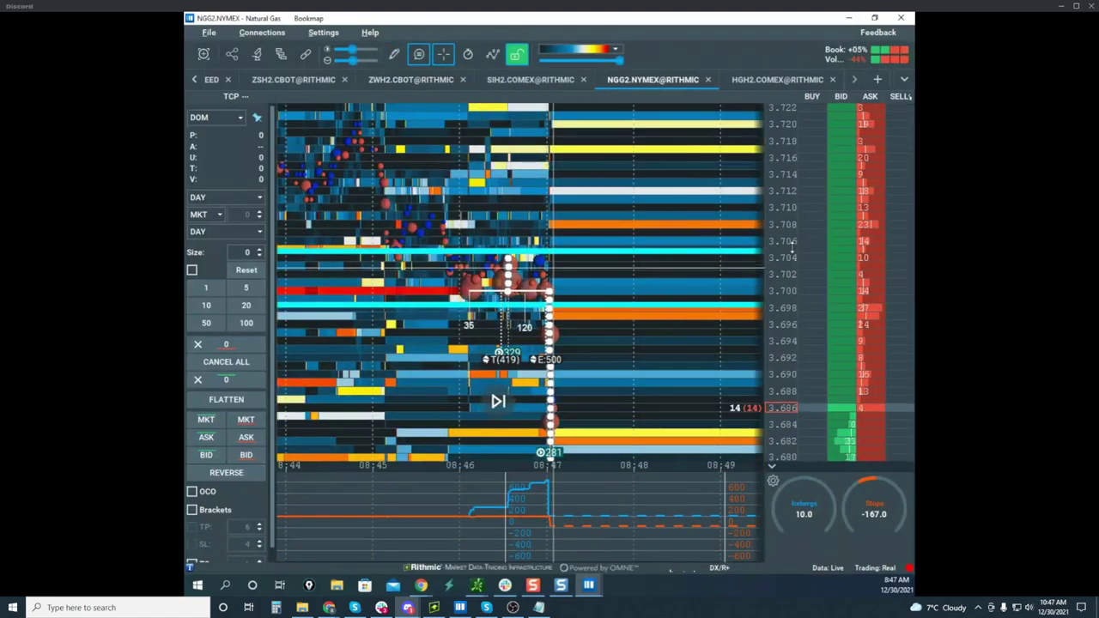
Inspect the Natural Gas sell-off at 08:47 up close and remove the lower horizontal line at about 3.698
scroll(790, 248, "down", 1)
scroll(790, 249, "down", 3)
scroll(690, 244, "up", 5)
left_click_drag(556, 243, 621, 222)
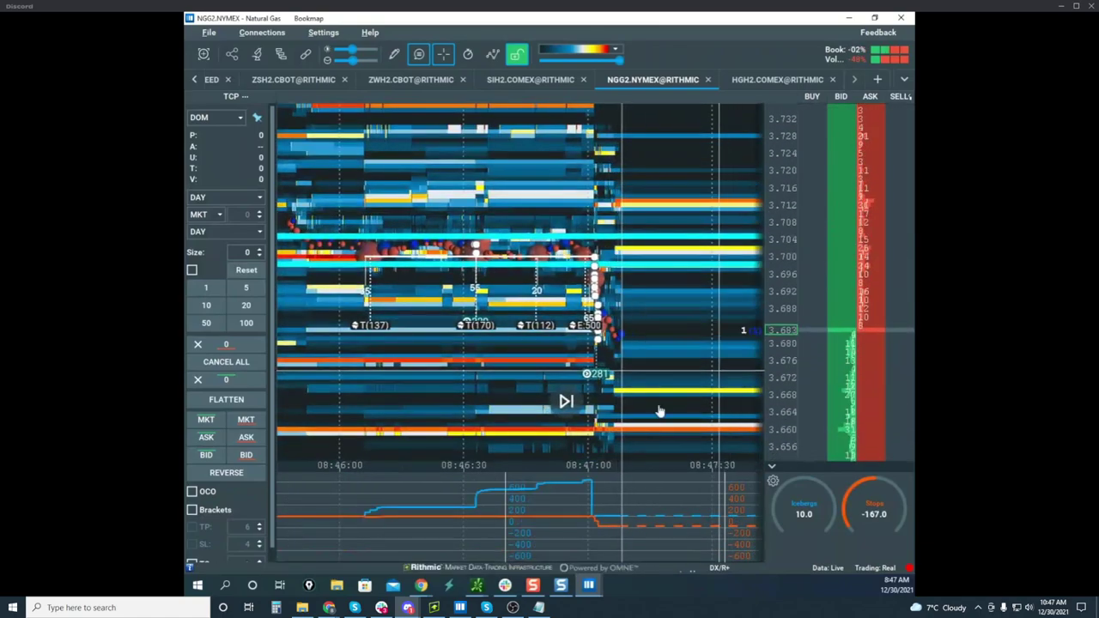
scroll(652, 275, "up", 3)
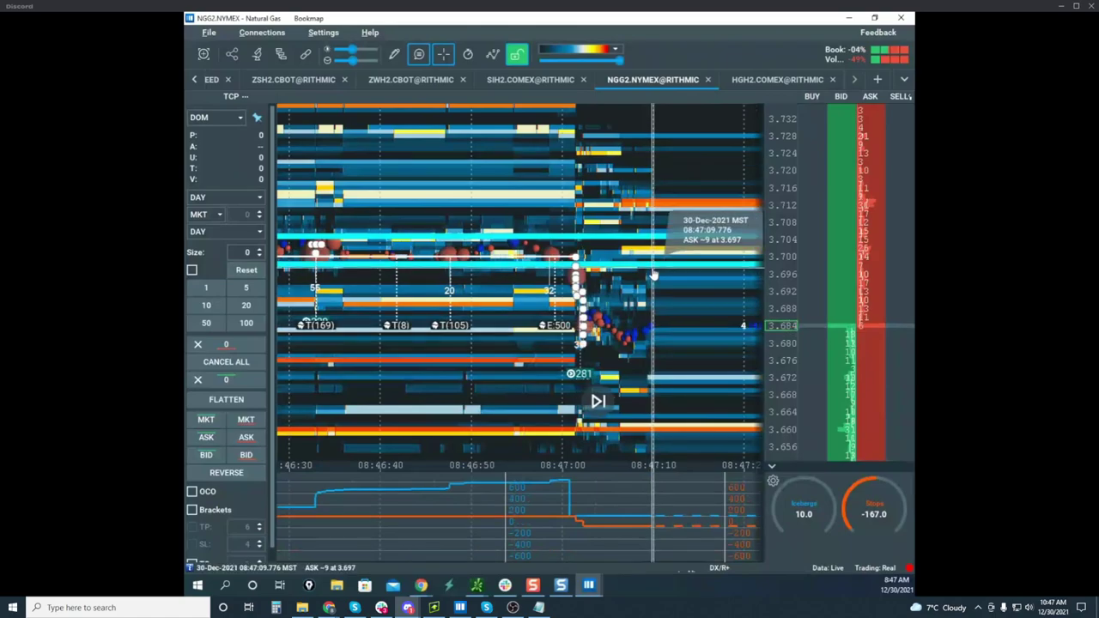
right_click(669, 264)
left_click(689, 281)
right_click(690, 265)
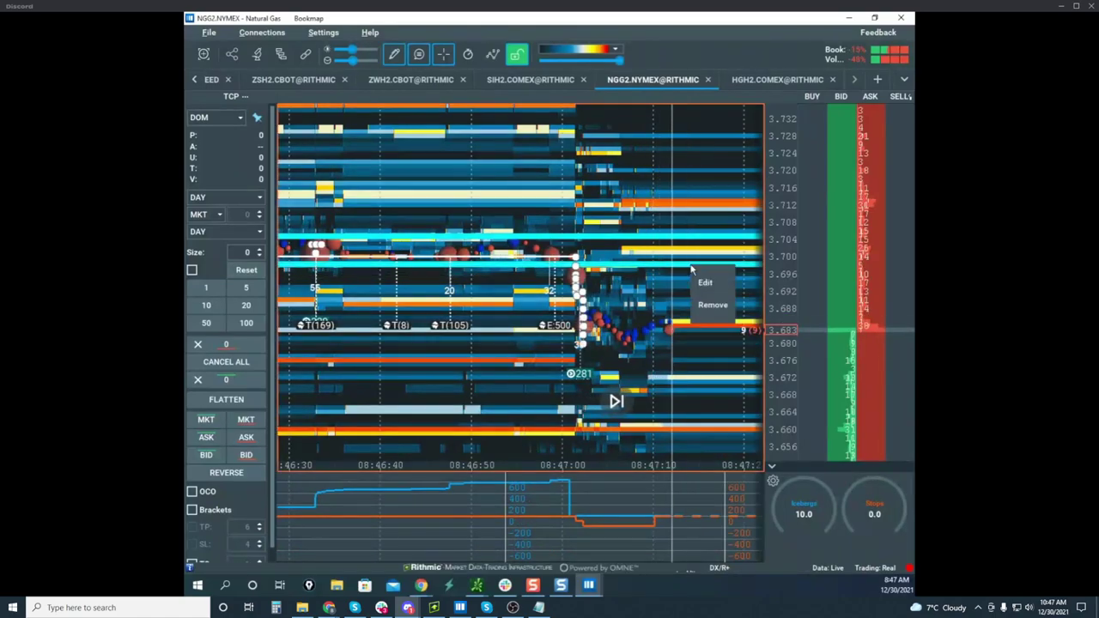
left_click(712, 305)
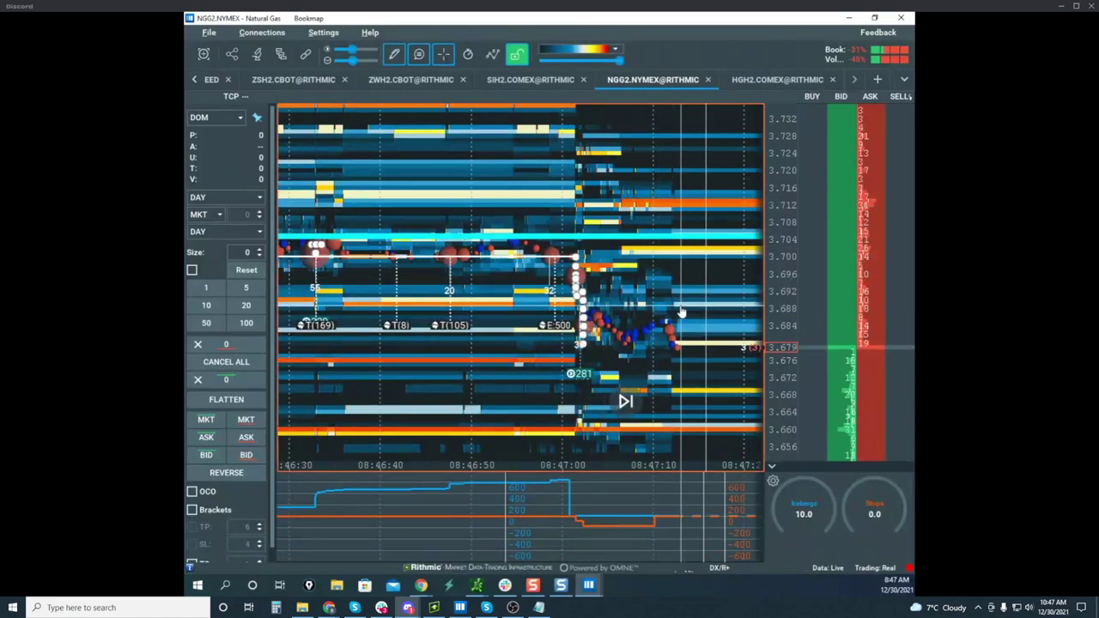
Draw a horizontal line at about 3.680 under the 08:47 stop run and inspect the trades there second by second
left_click(394, 54)
left_click(440, 203)
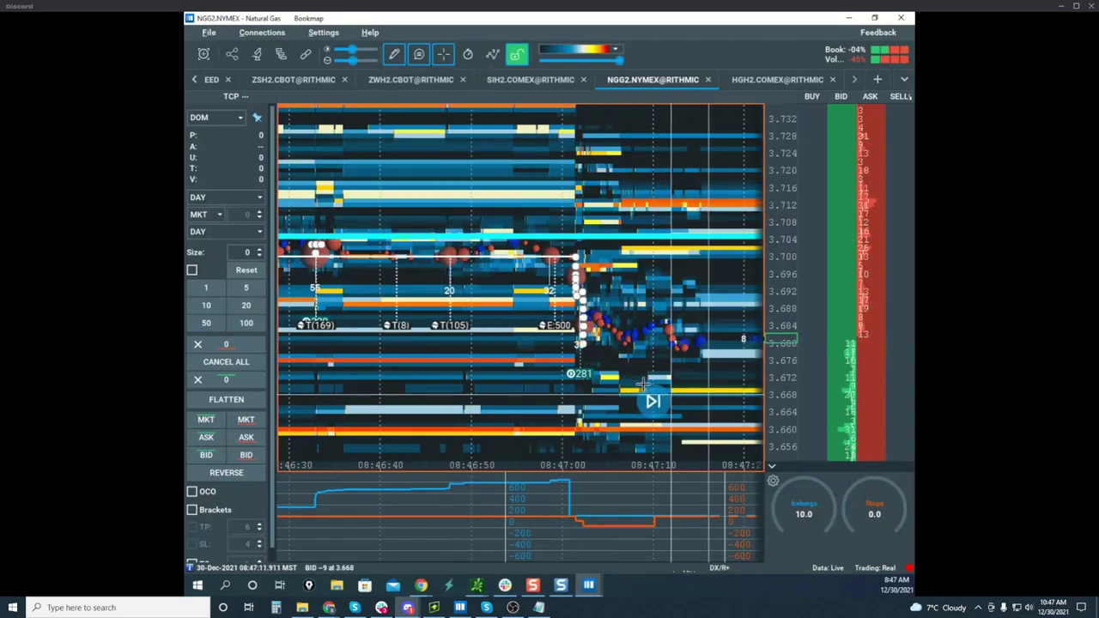
scroll(609, 369, "up", 2)
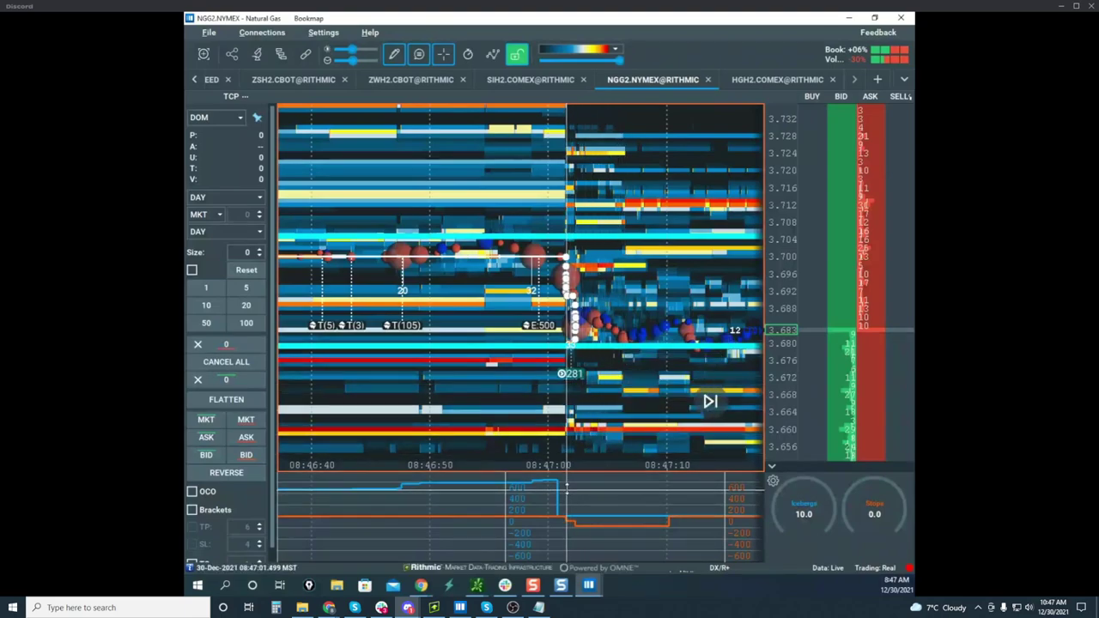
scroll(554, 397, "down", 3)
scroll(555, 397, "up", 10)
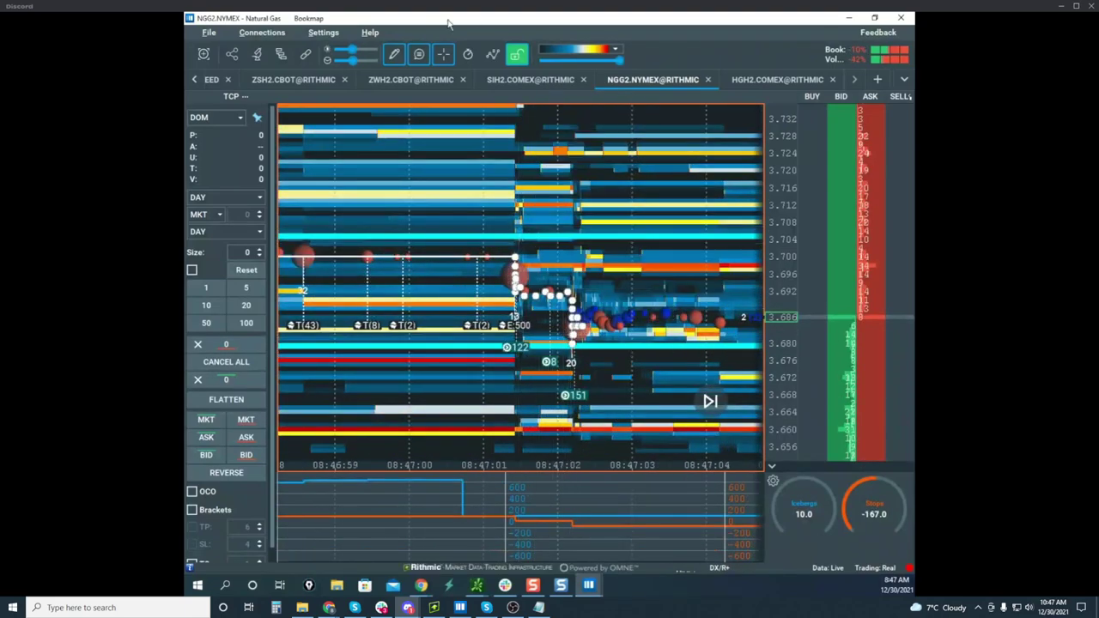
Remove the horizontal line at about 3.680 from the Natural Gas chart using drawing edit mode
left_click(397, 60)
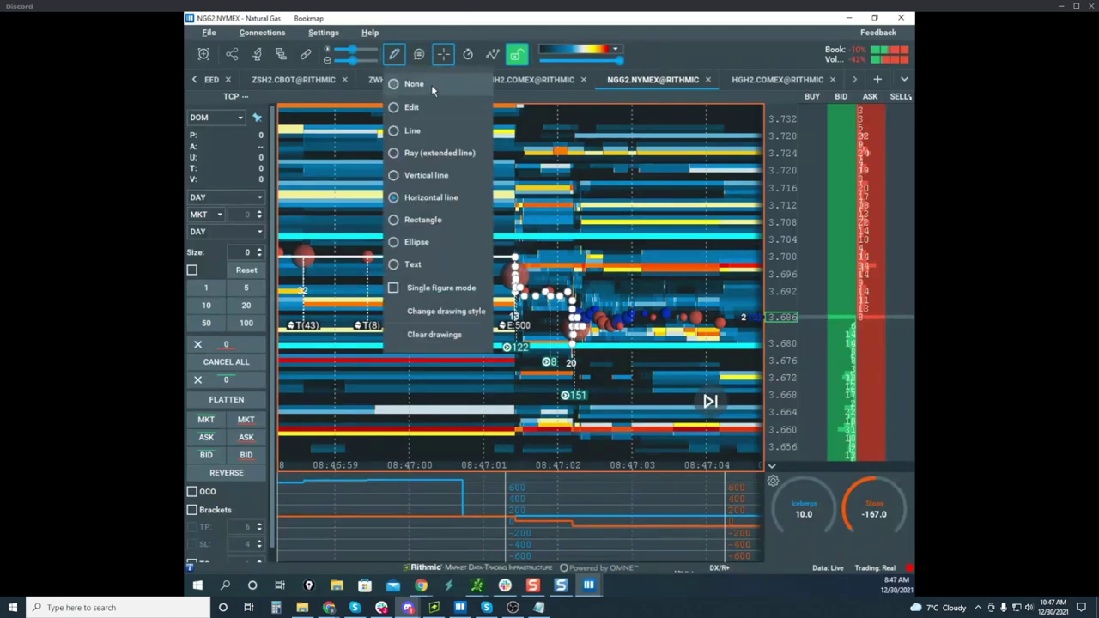
left_click(431, 84)
right_click(565, 319)
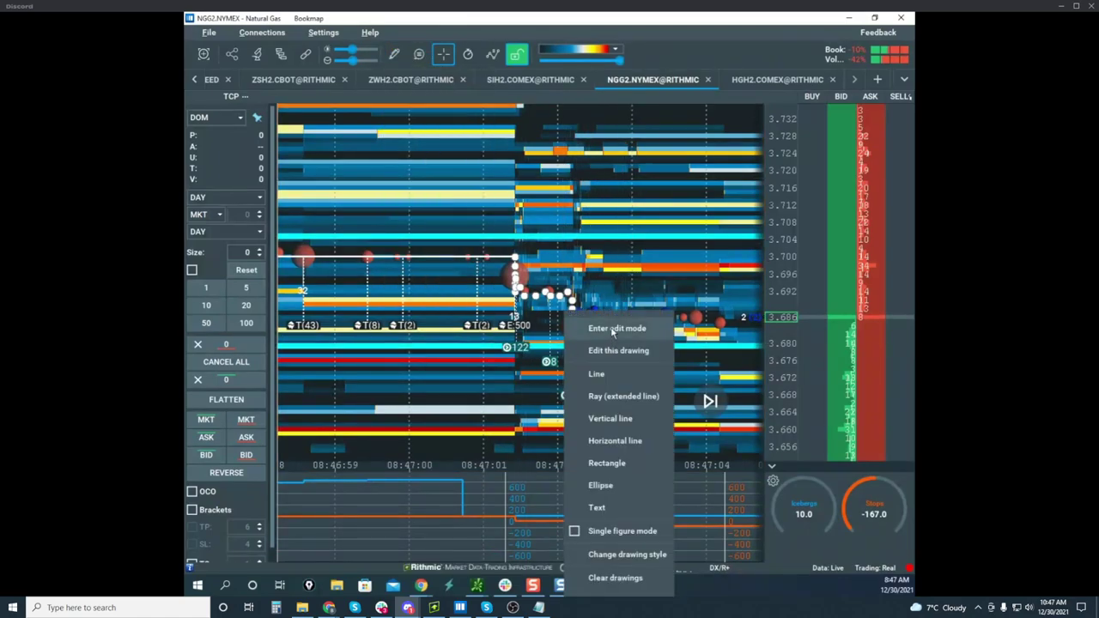
left_click(613, 328)
right_click(552, 351)
left_click(563, 383)
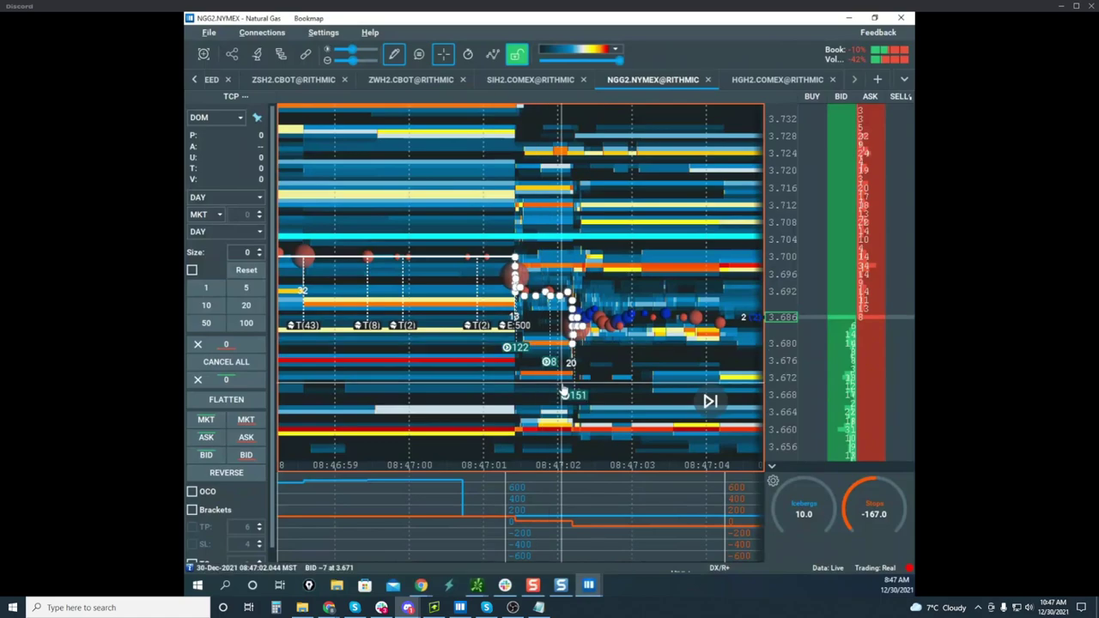
Draw a horizontal line at about 3.697, just below the iceberg level at 3.700
left_click(394, 54)
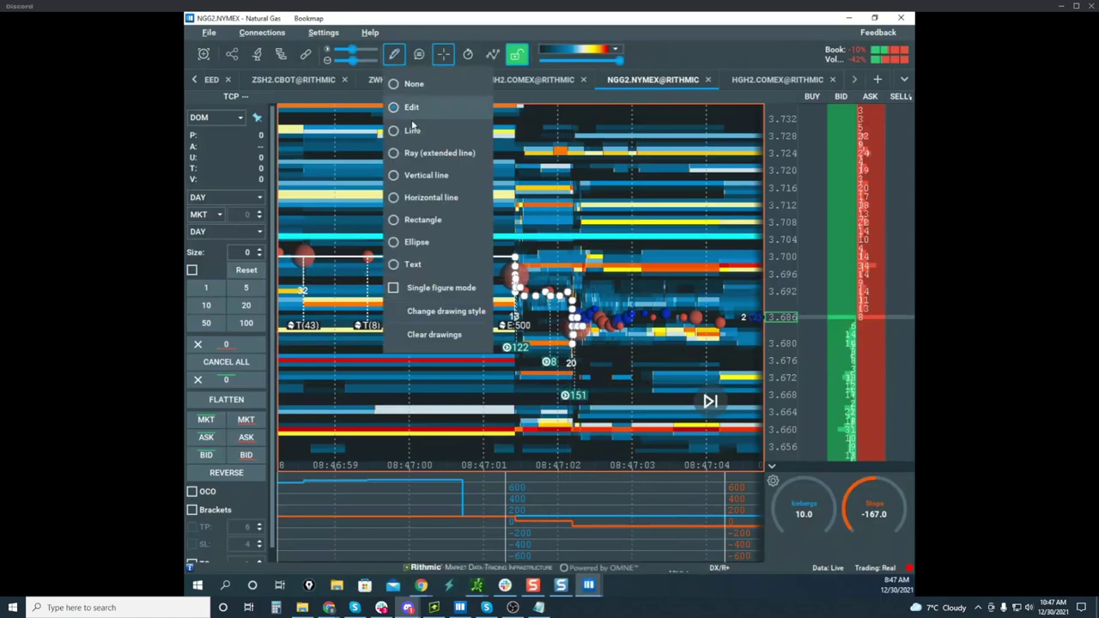
left_click(435, 202)
scroll(473, 316, "down", 1)
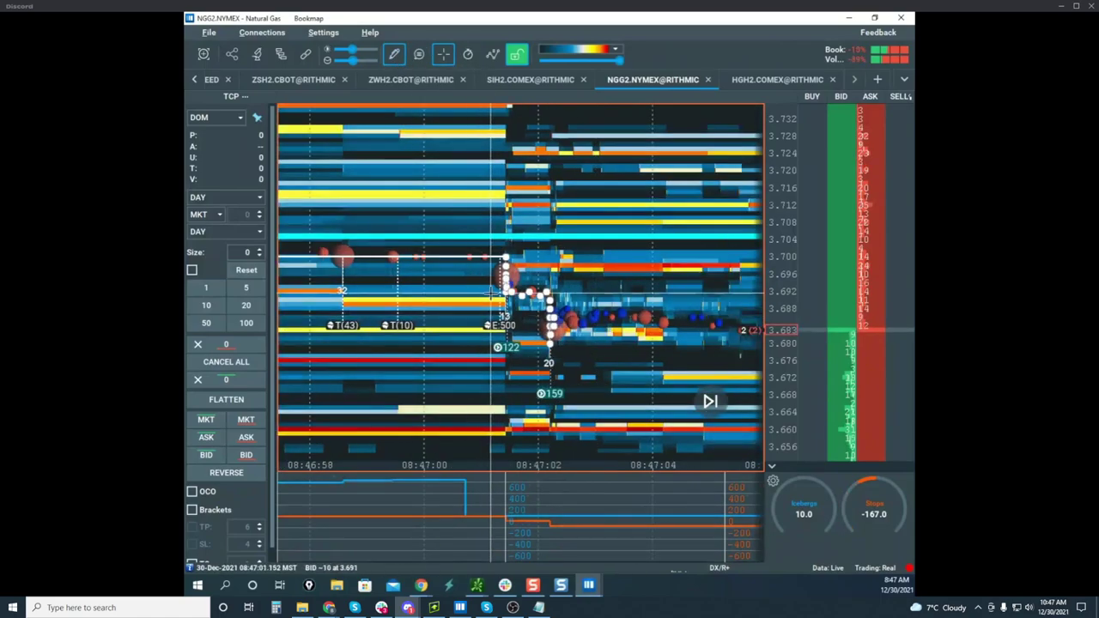
scroll(464, 263, "down", 3)
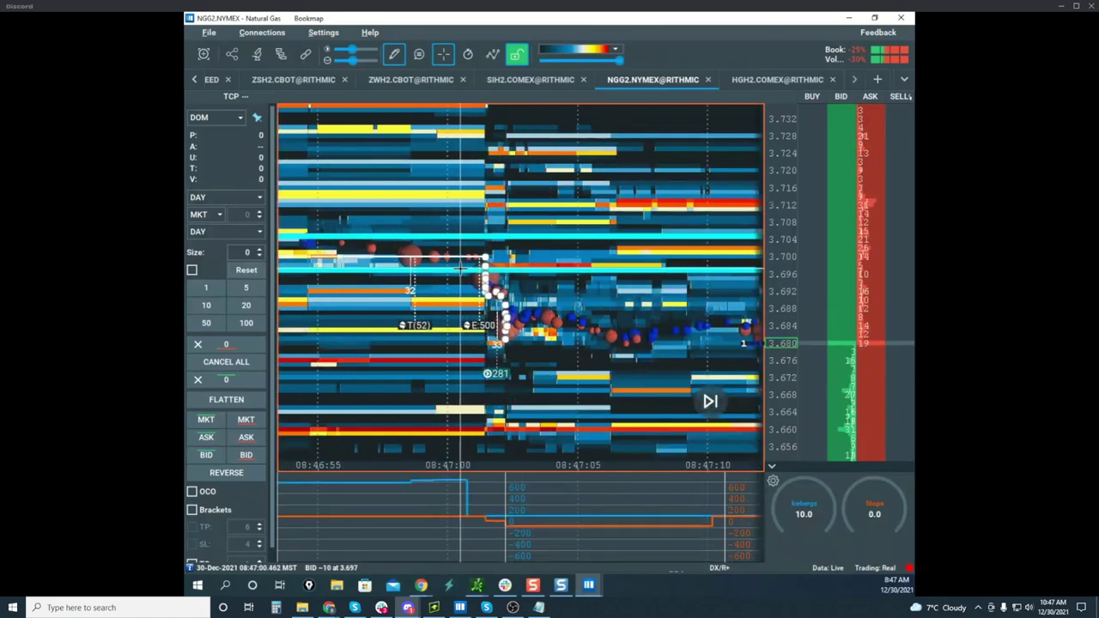
Examine the 08:47 Natural Gas drop against the two horizontal lines at several time and price scales, and turn off drawing mode
scroll(530, 301, "down", 2)
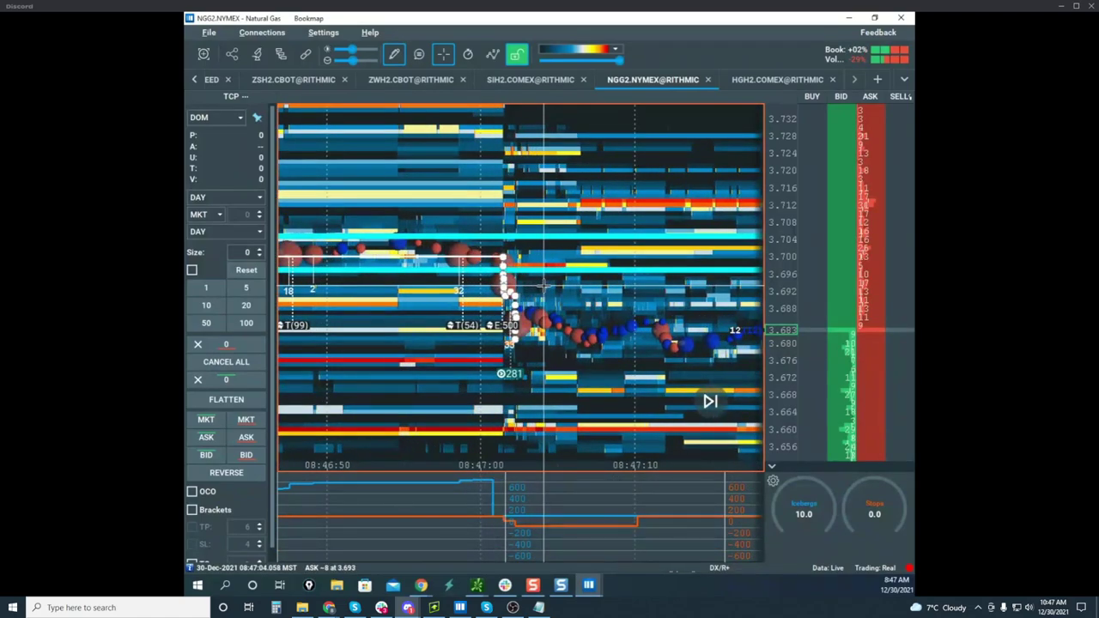
scroll(543, 283, "down", 5)
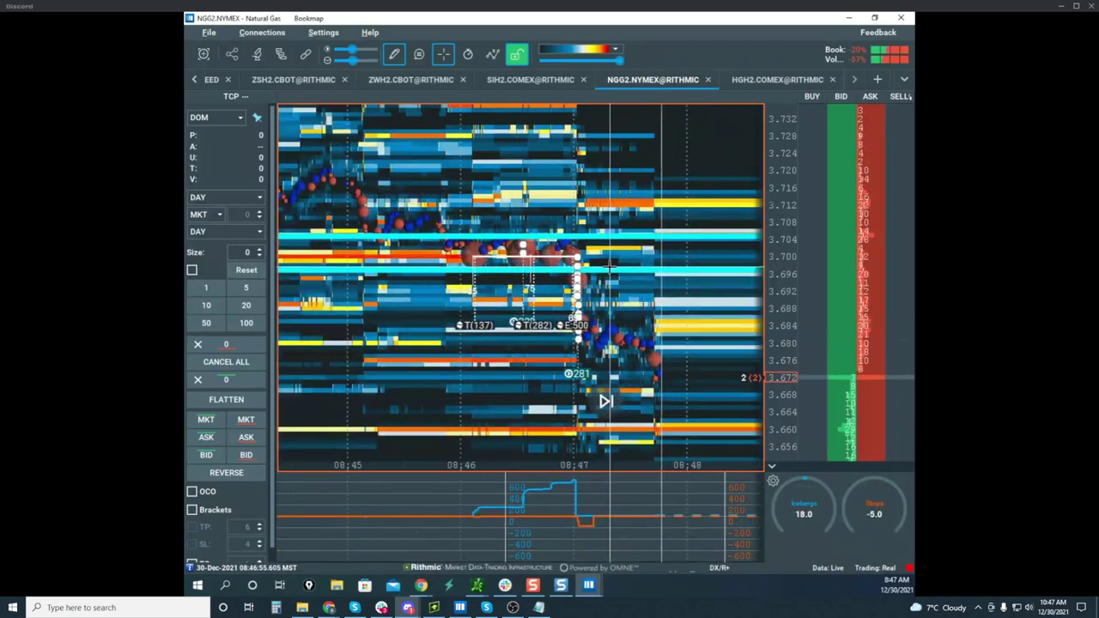
left_click_drag(792, 215, 763, 231)
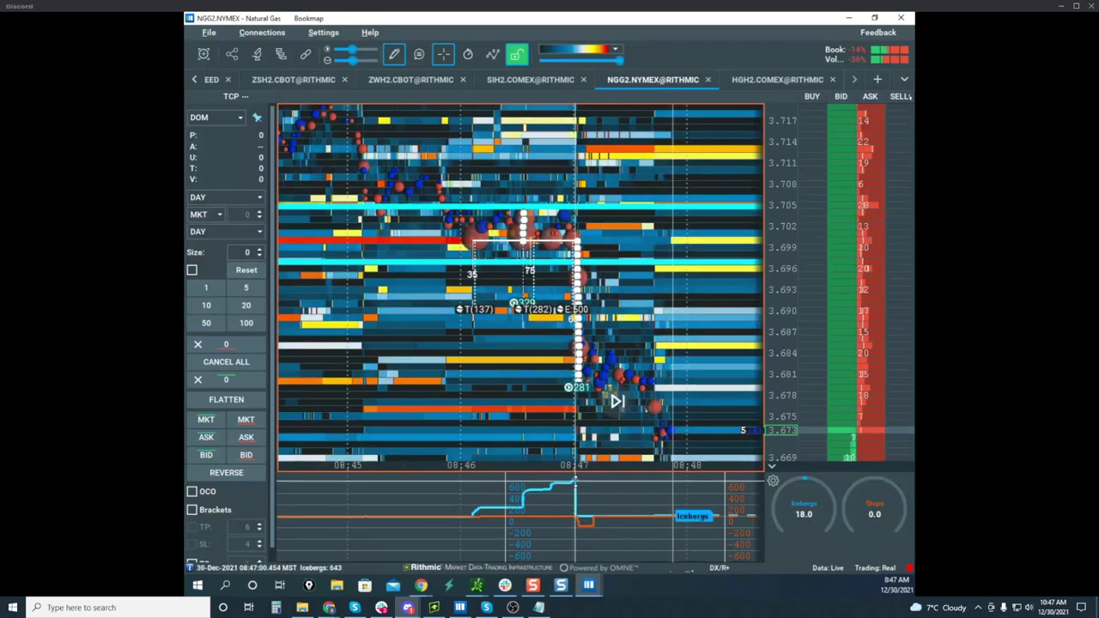
scroll(580, 370, "up", 6)
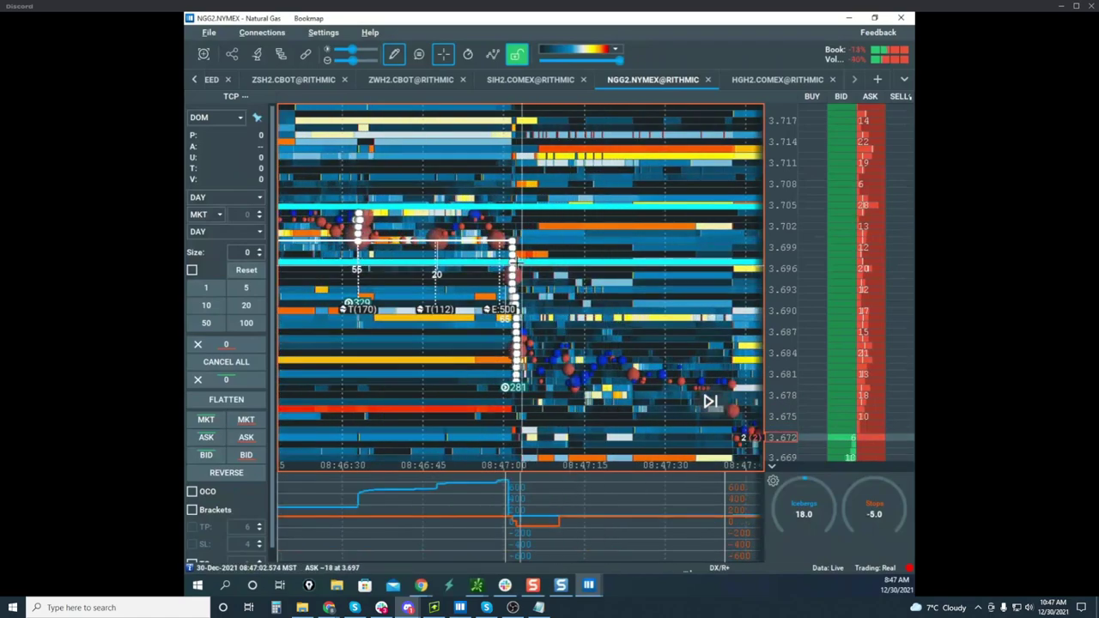
scroll(632, 266, "down", 3)
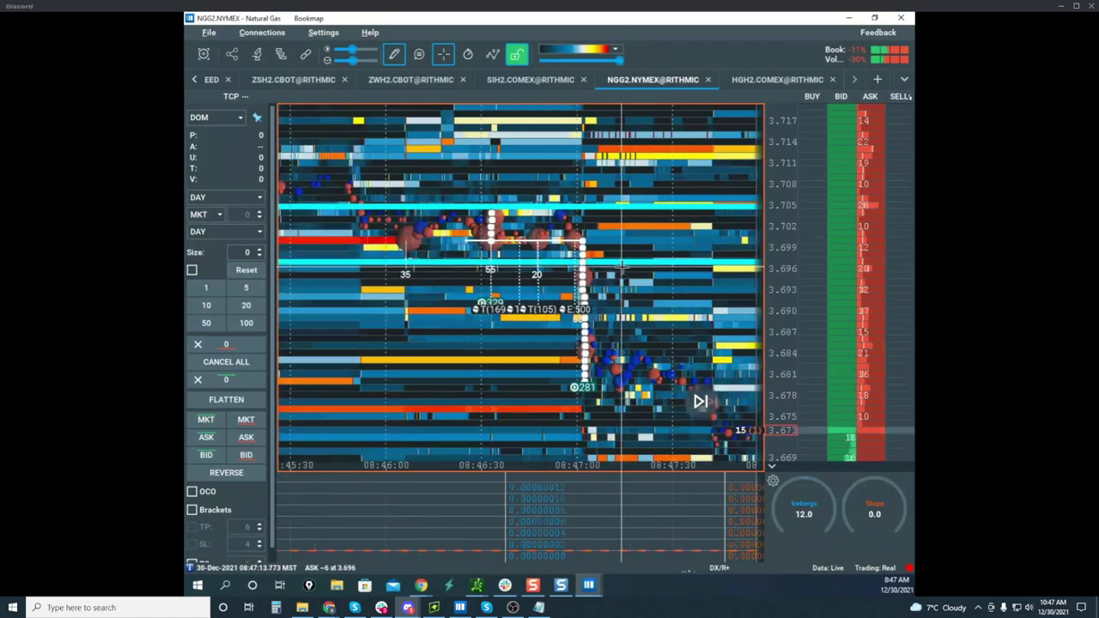
scroll(779, 244, "down", 5)
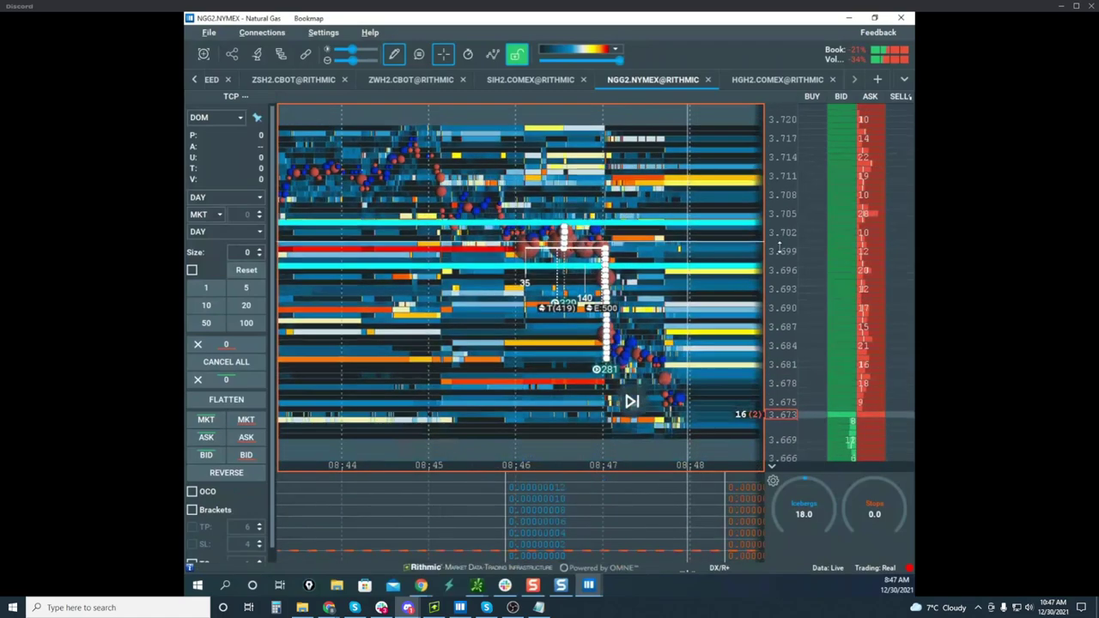
scroll(600, 172, "down", 3)
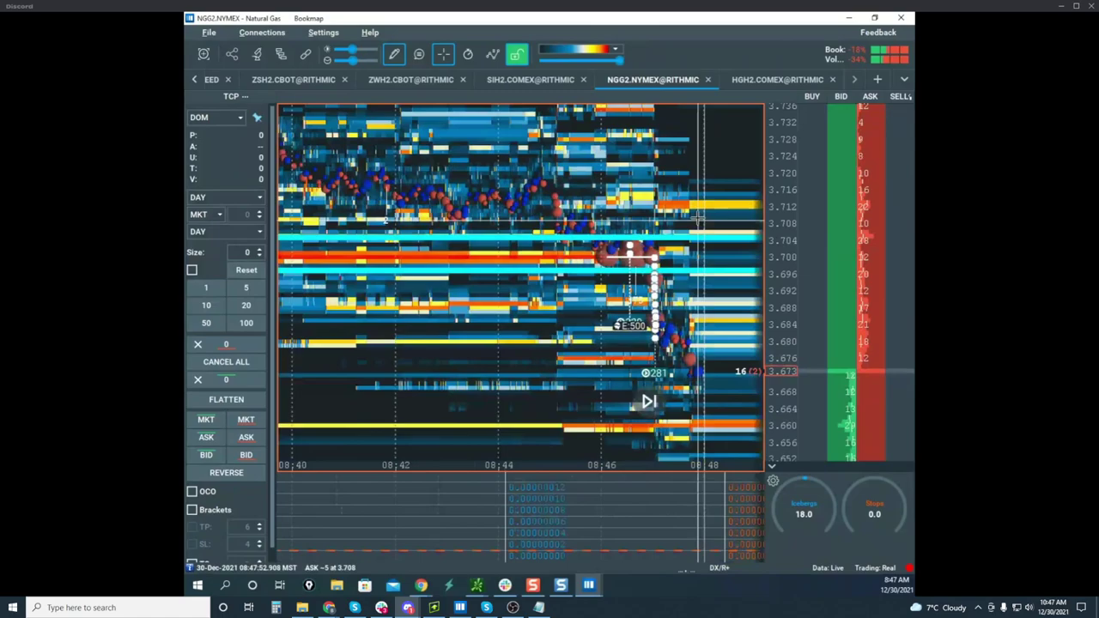
left_click(401, 58)
scroll(530, 185, "down", 3)
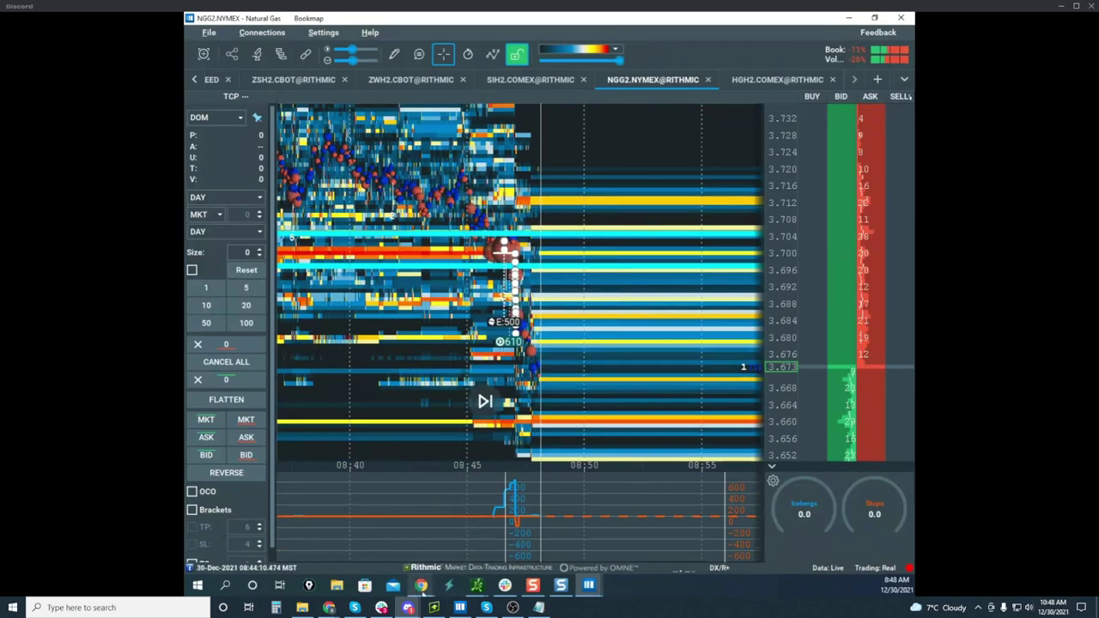
Inspect the 08:47 Natural Gas stop run below 3.700 at progressively finer time scales, down to individual seconds
mouse_move(500, 589)
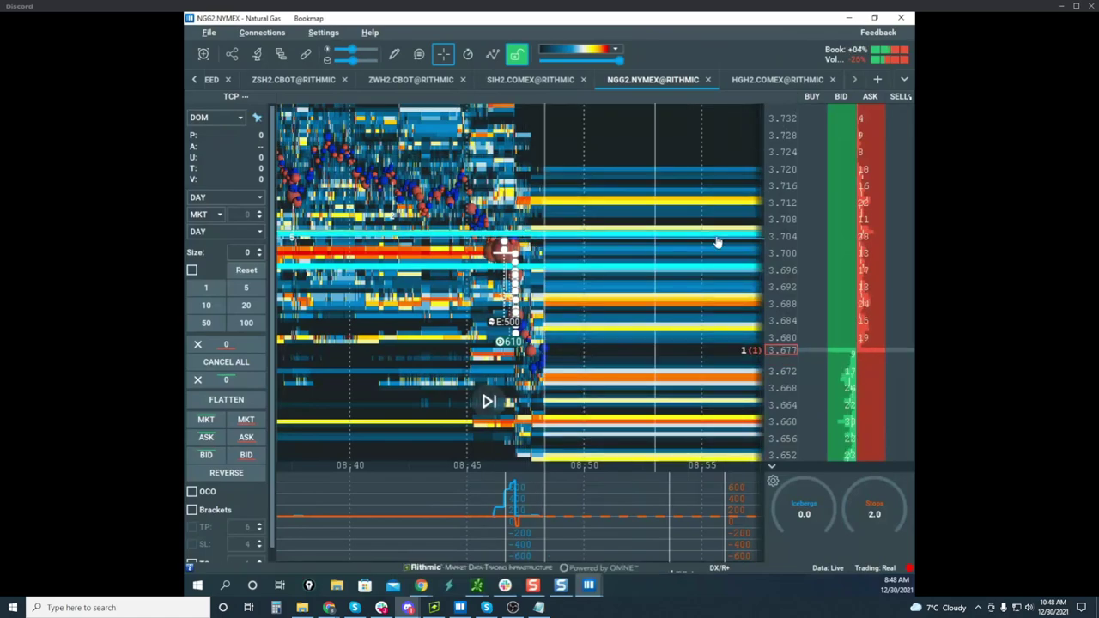
scroll(717, 243, "up", 5)
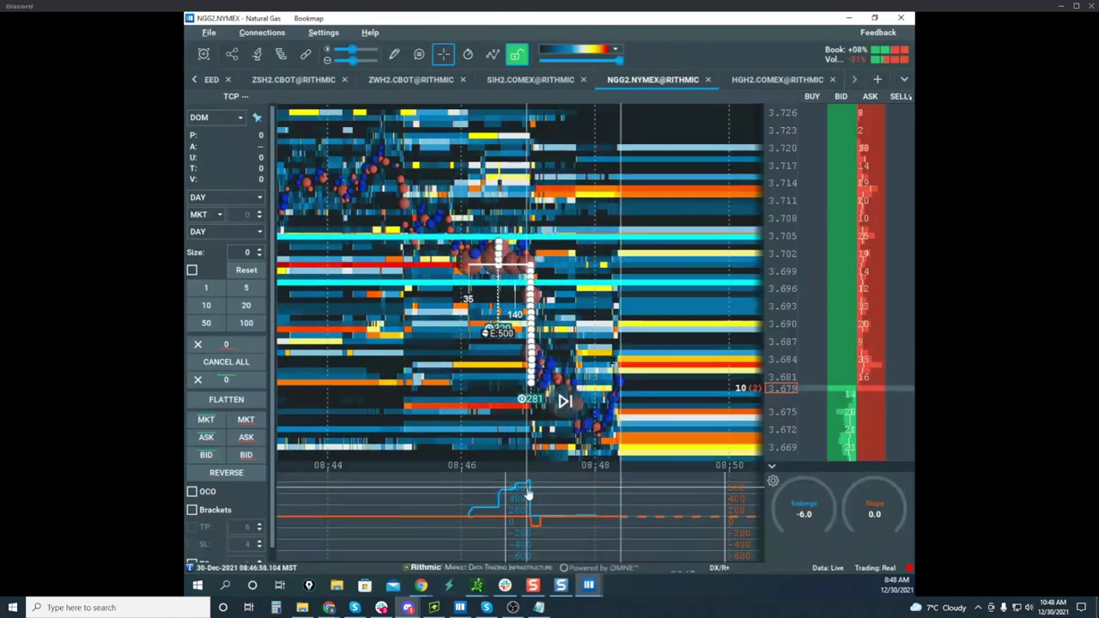
scroll(536, 282, "up", 3)
scroll(536, 283, "up", 3)
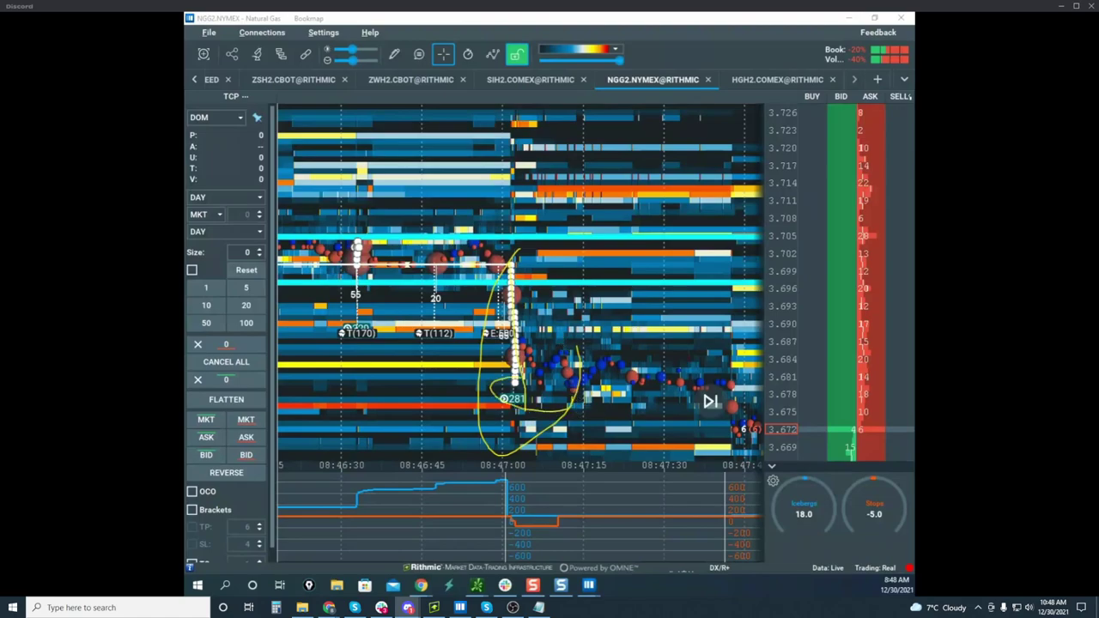
scroll(494, 276, "up", 5)
scroll(637, 258, "up", 2)
left_click_drag(632, 251, 583, 225)
scroll(582, 225, "up", 3)
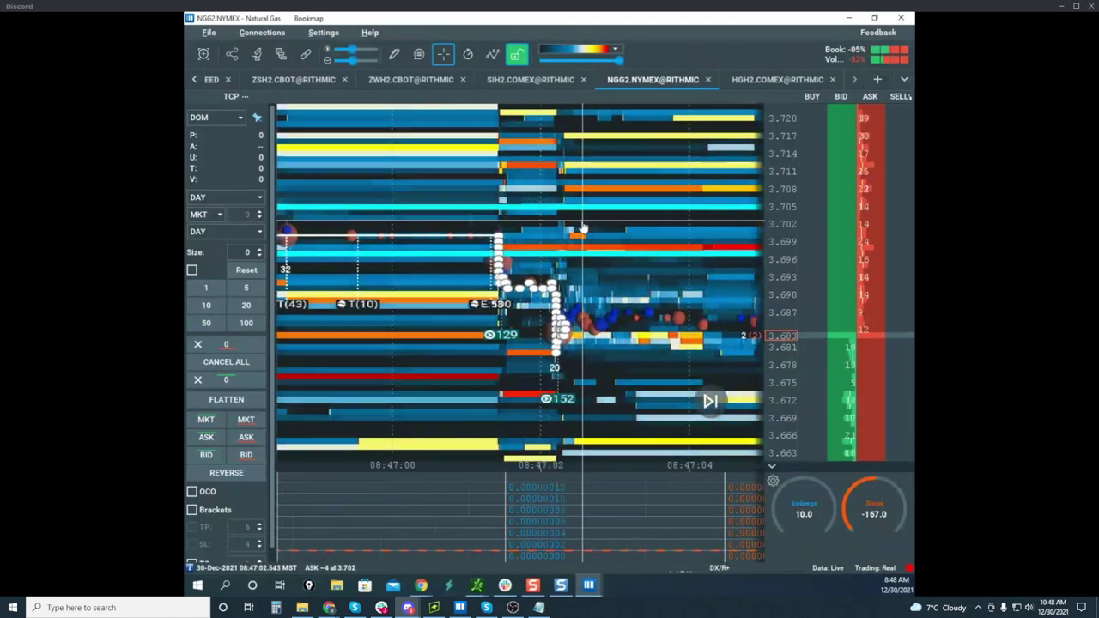
scroll(582, 228, "up", 2)
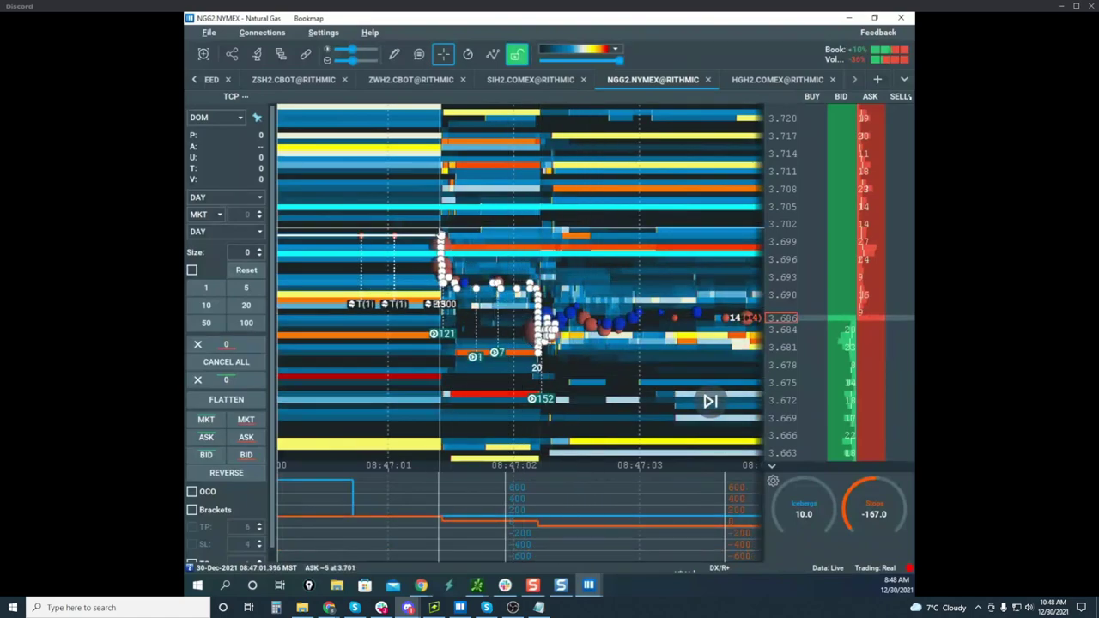
Set the Sweeps indicator's traded volume threshold for Natural Gas to 300 in the add-on configuration
left_click(281, 54)
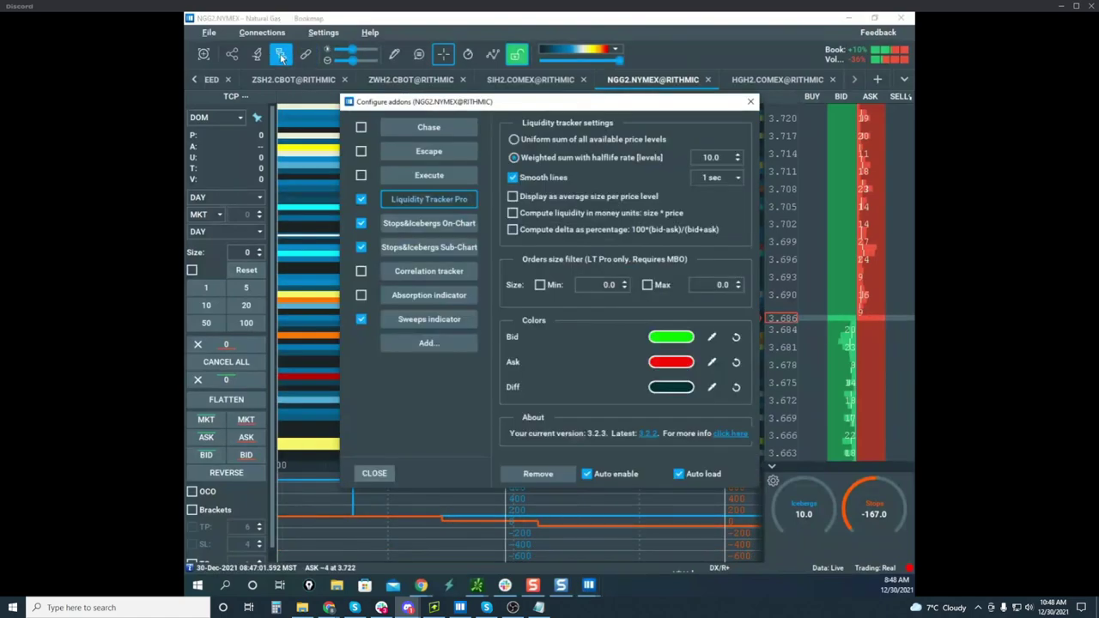
left_click(447, 316)
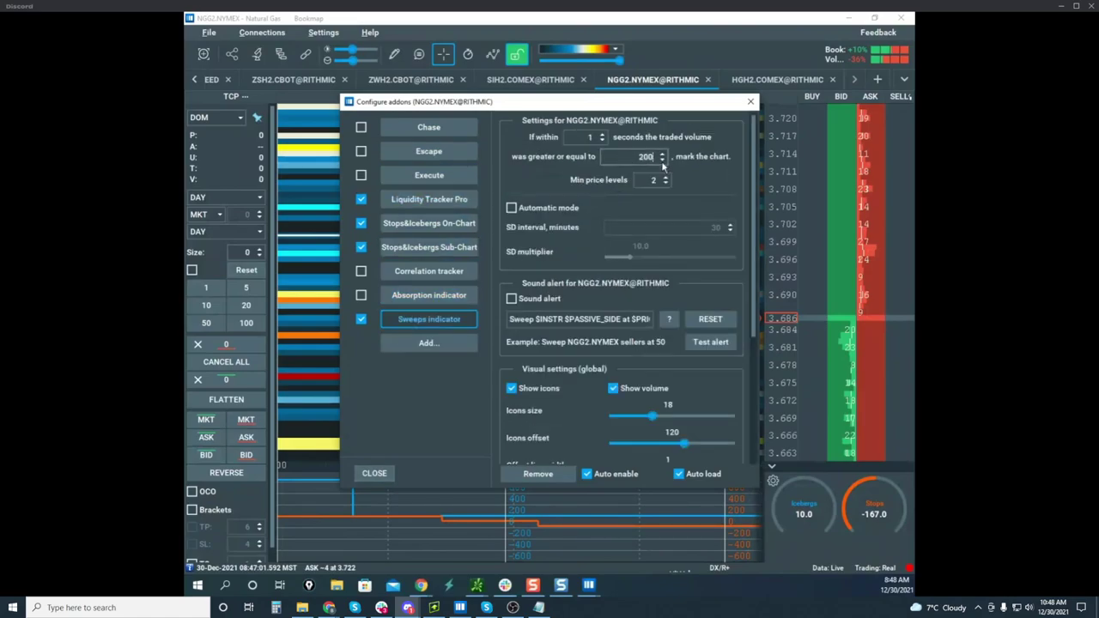
left_click(375, 472)
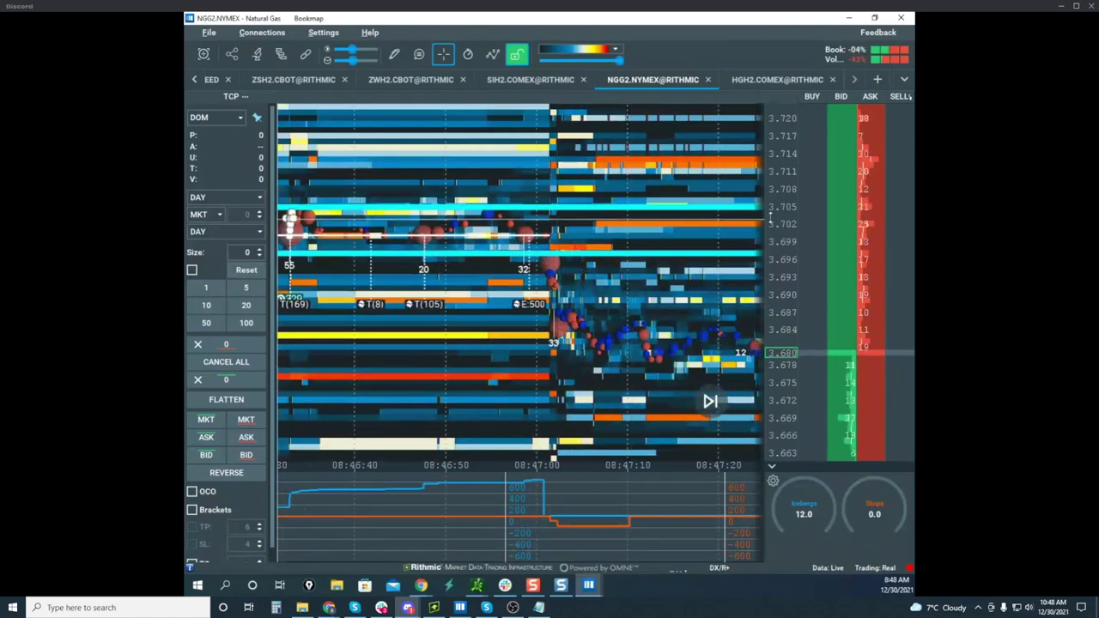
Circle the iceberg activity around 3.700 and its rise in the sub-chart, trace the drop below it, and clear the freehand marks
scroll(772, 230, "down", 3)
scroll(702, 237, "down", 12)
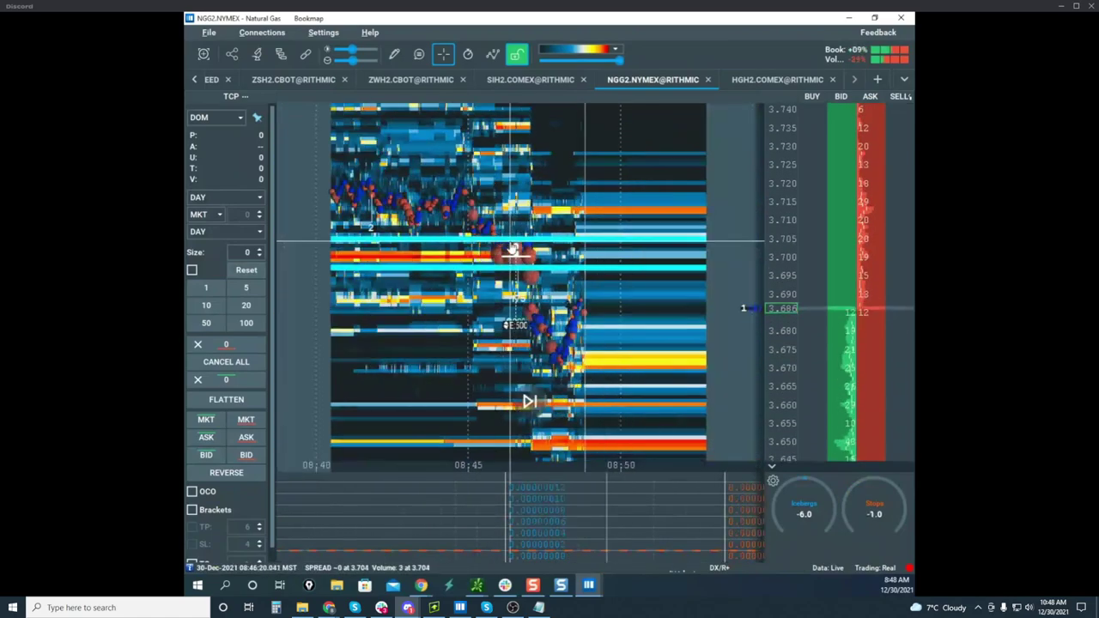
scroll(512, 249, "up", 3)
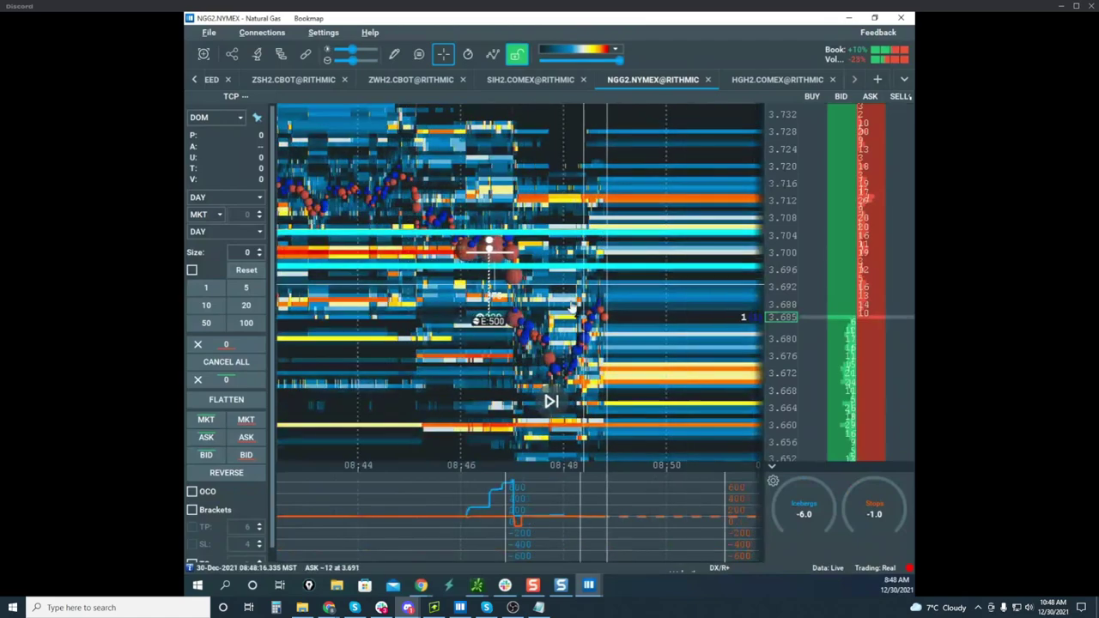
scroll(566, 309, "up", 2)
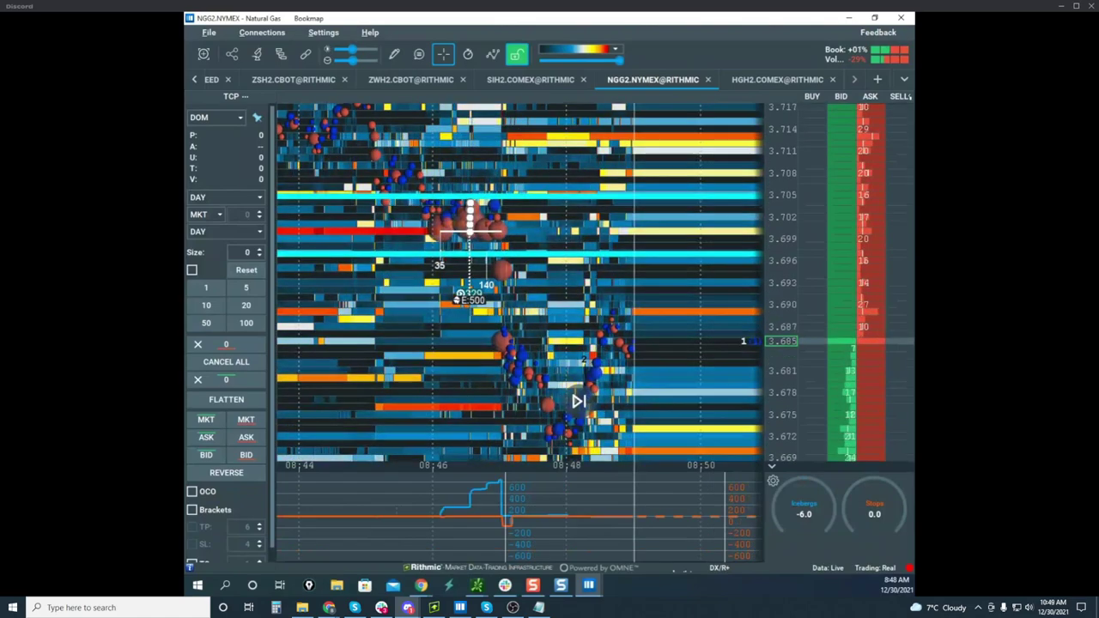
left_click_drag(519, 250, 576, 347)
key("e")
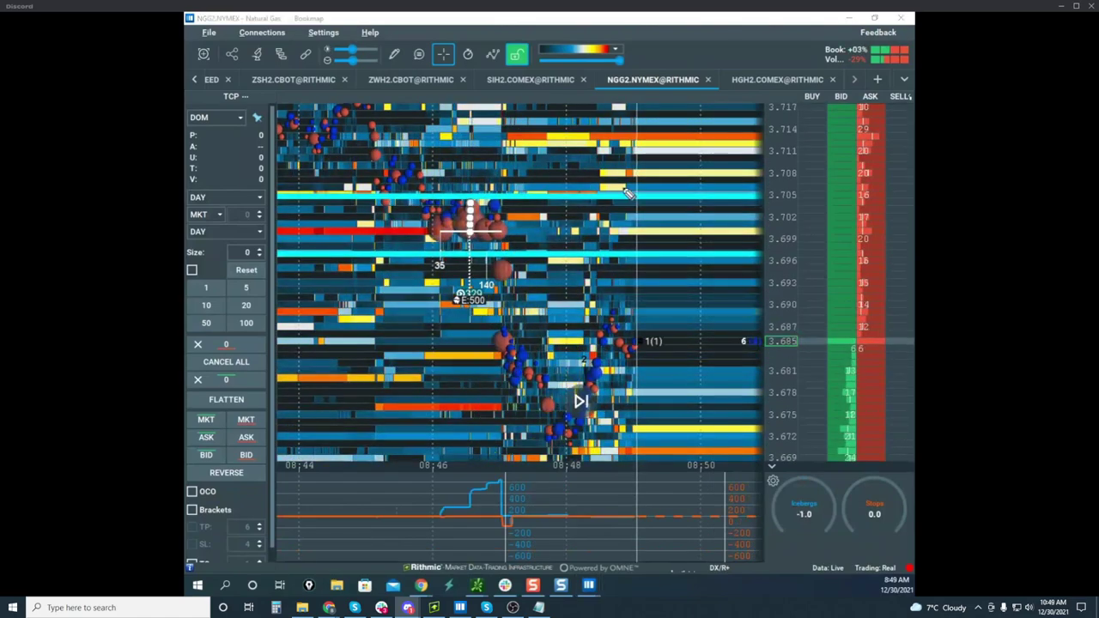
left_click_drag(549, 197, 521, 239)
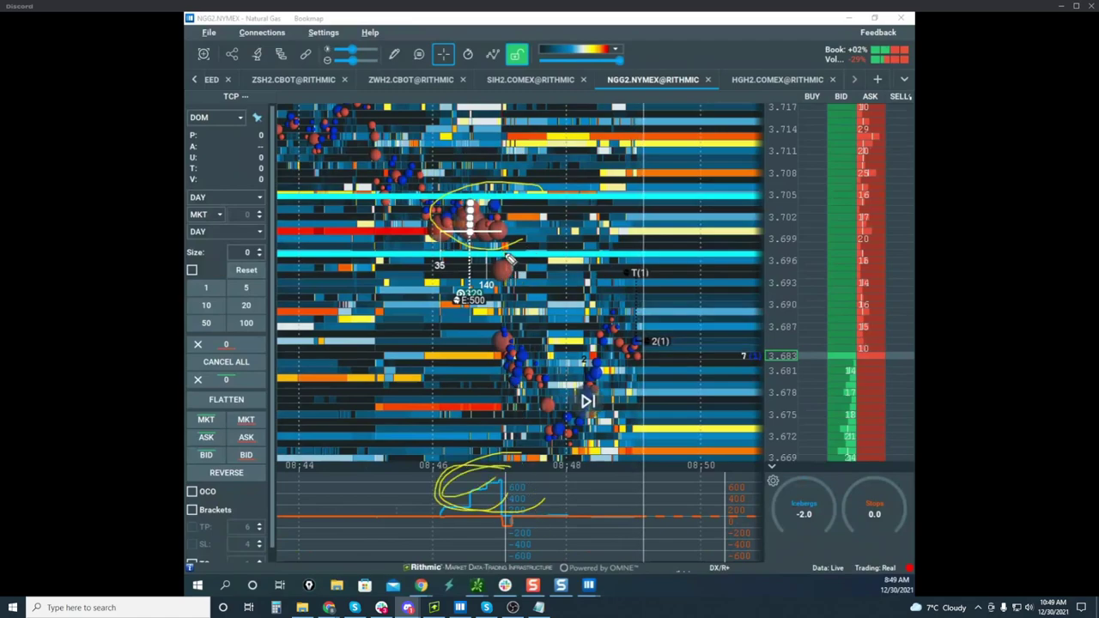
mouse_move(510, 258)
left_mouse_down()
mouse_move(521, 377)
mouse_move(617, 496)
left_mouse_up()
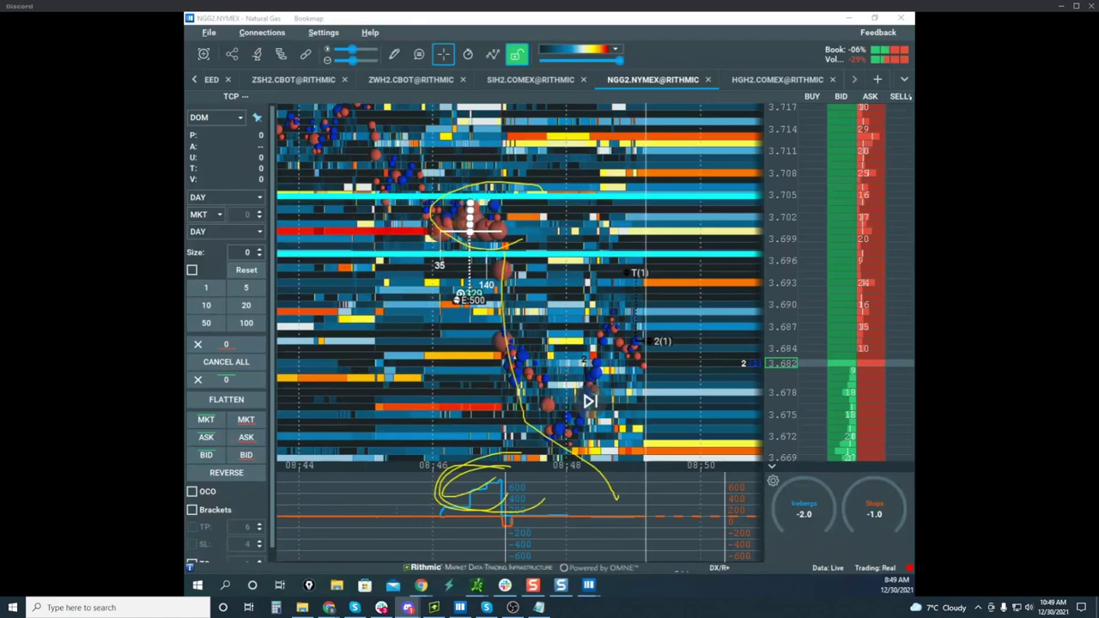
key("Escape")
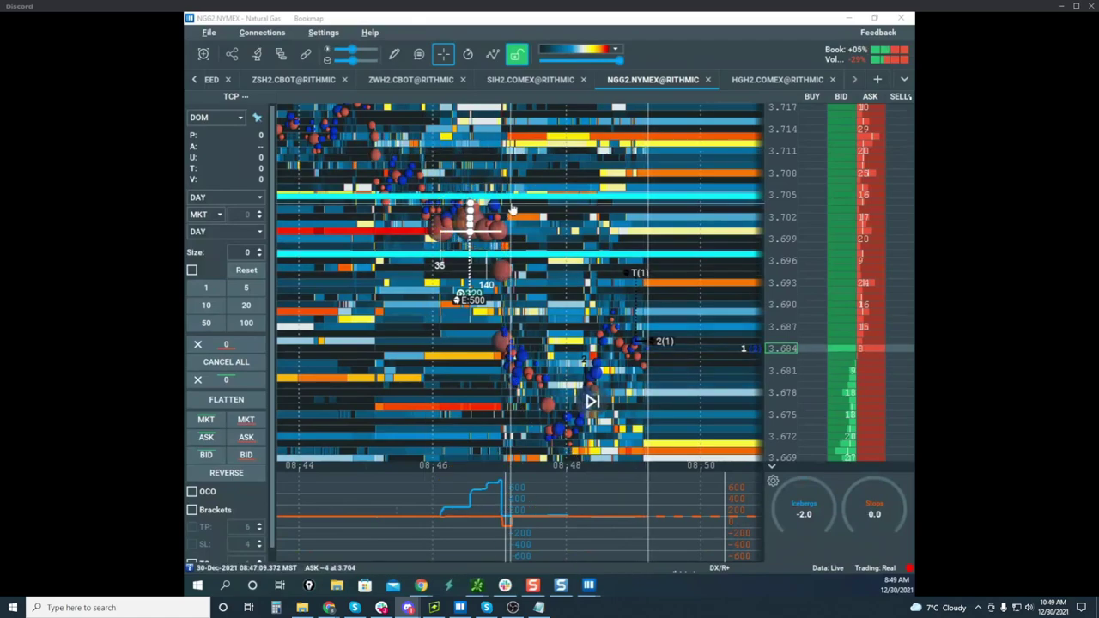
Set the Natural Gas Sweeps indicator's traded volume threshold to 200 and close the add-on configuration
left_click(281, 54)
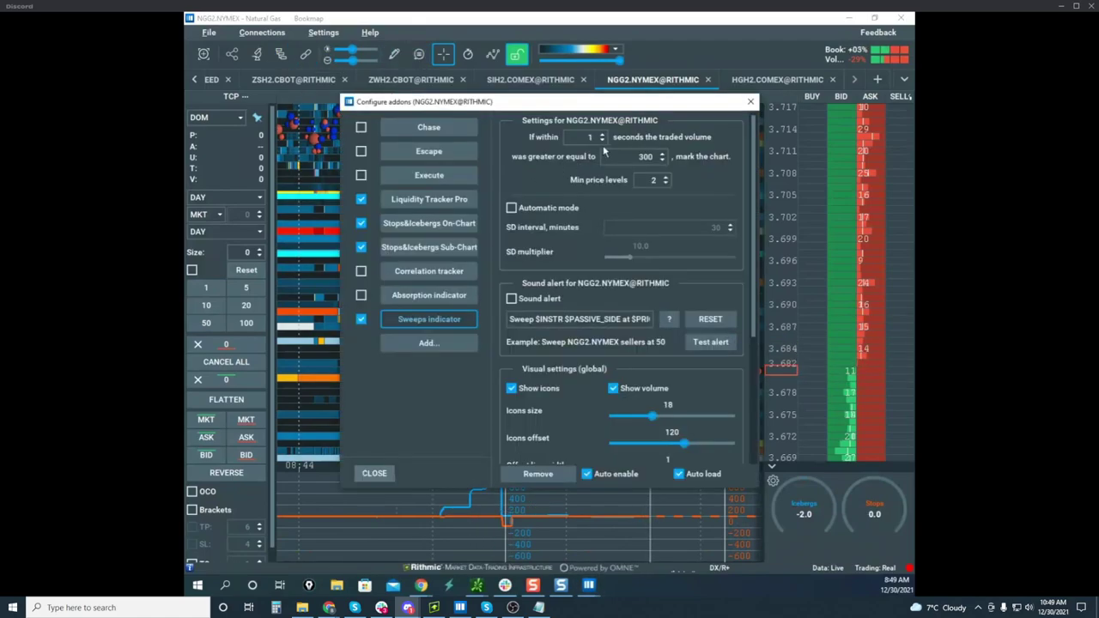
left_click(657, 155)
type("200")
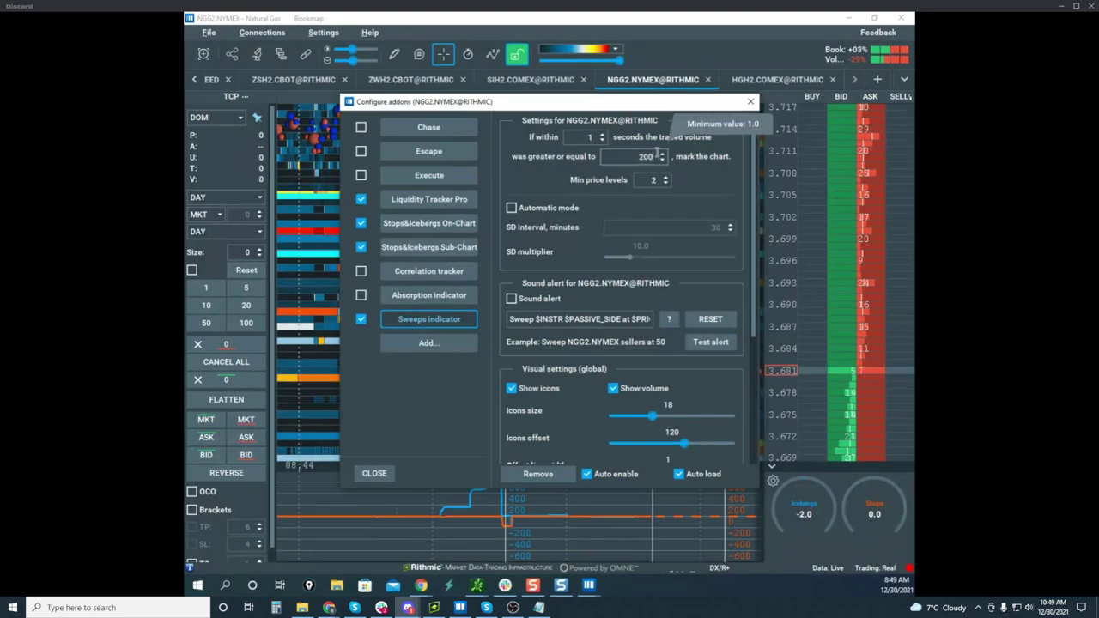
left_click(374, 475)
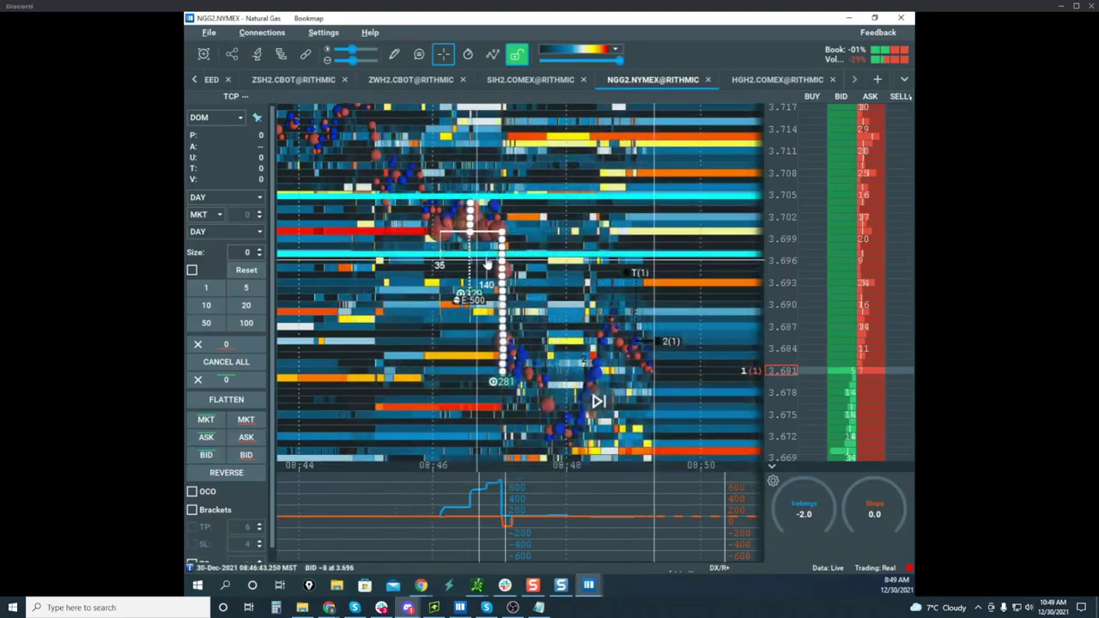
Sketch a drop, a rebound to about 3.700 and a second decline, circle the iceberg zone and sub-chart activity, and clear the marks
scroll(779, 215, "down", 2)
left_click_drag(530, 254, 573, 255)
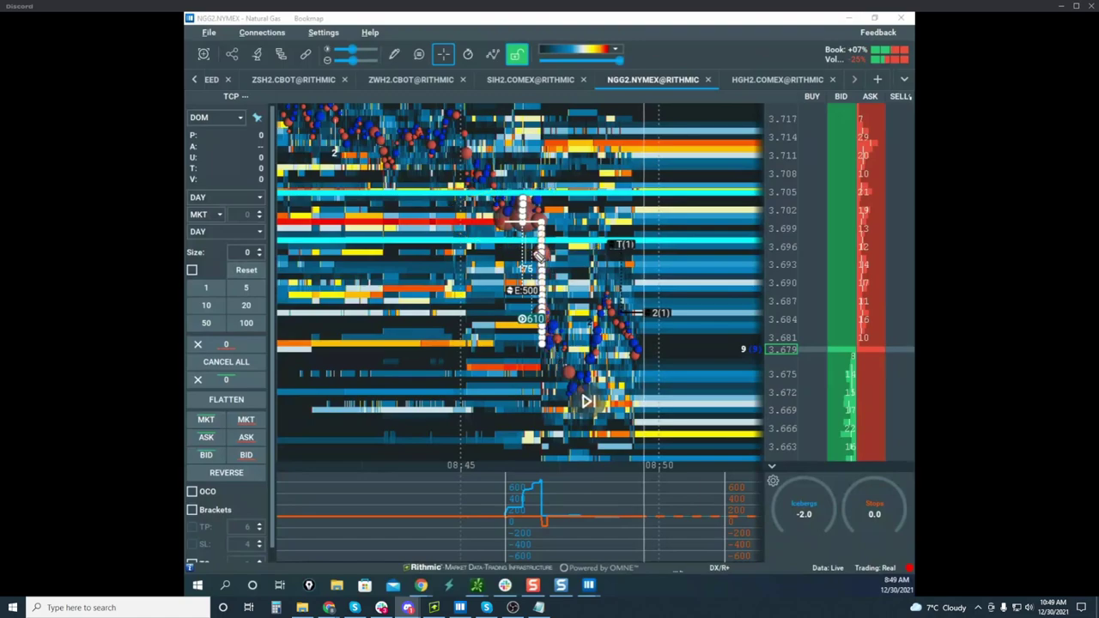
left_click_drag(551, 257, 584, 395)
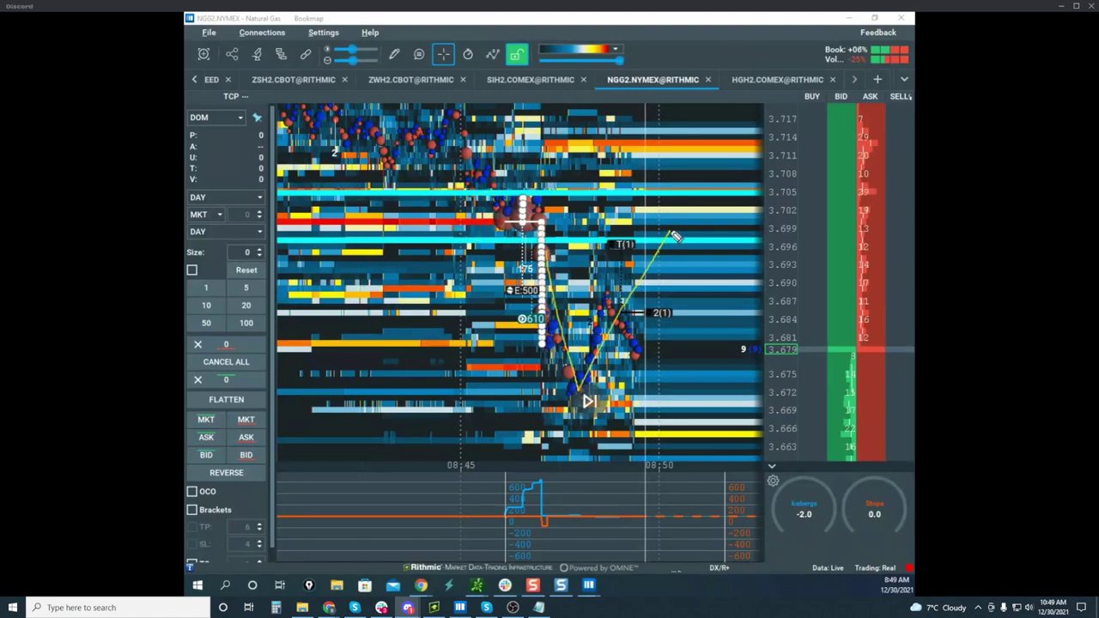
left_click_drag(676, 237, 690, 322)
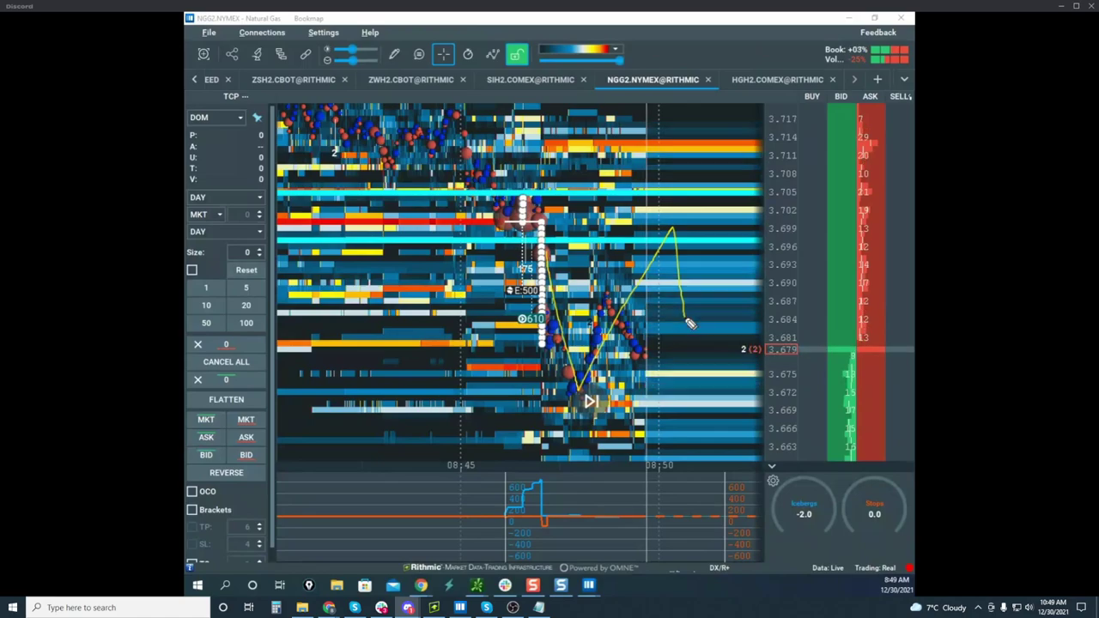
left_click_drag(634, 276, 704, 273)
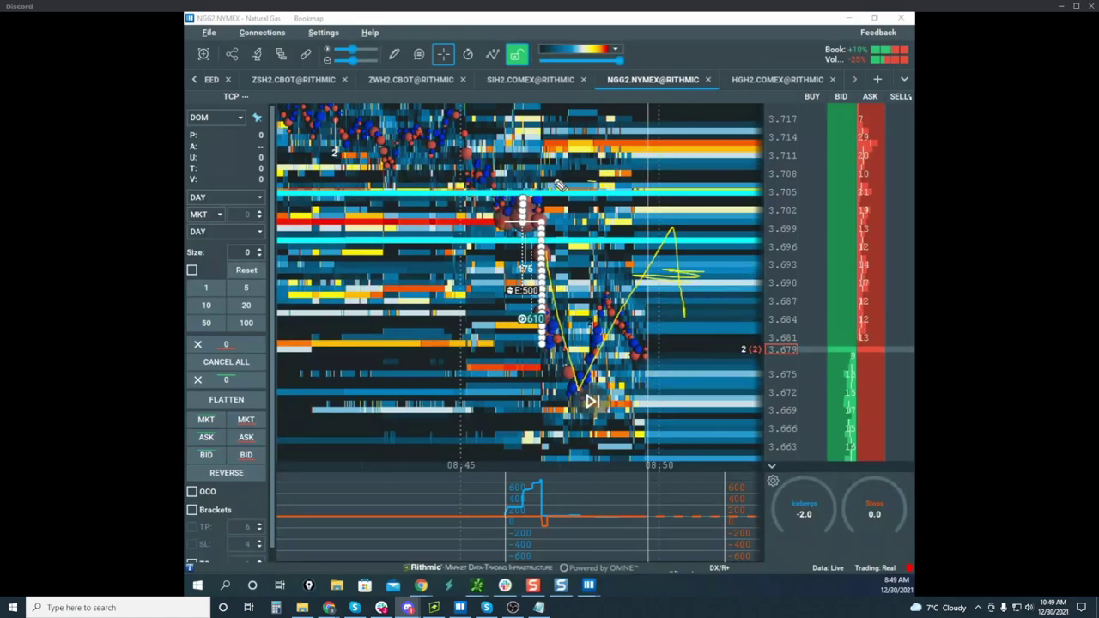
mouse_move(539, 442)
left_mouse_down()
mouse_move(601, 526)
mouse_move(665, 485)
left_mouse_up()
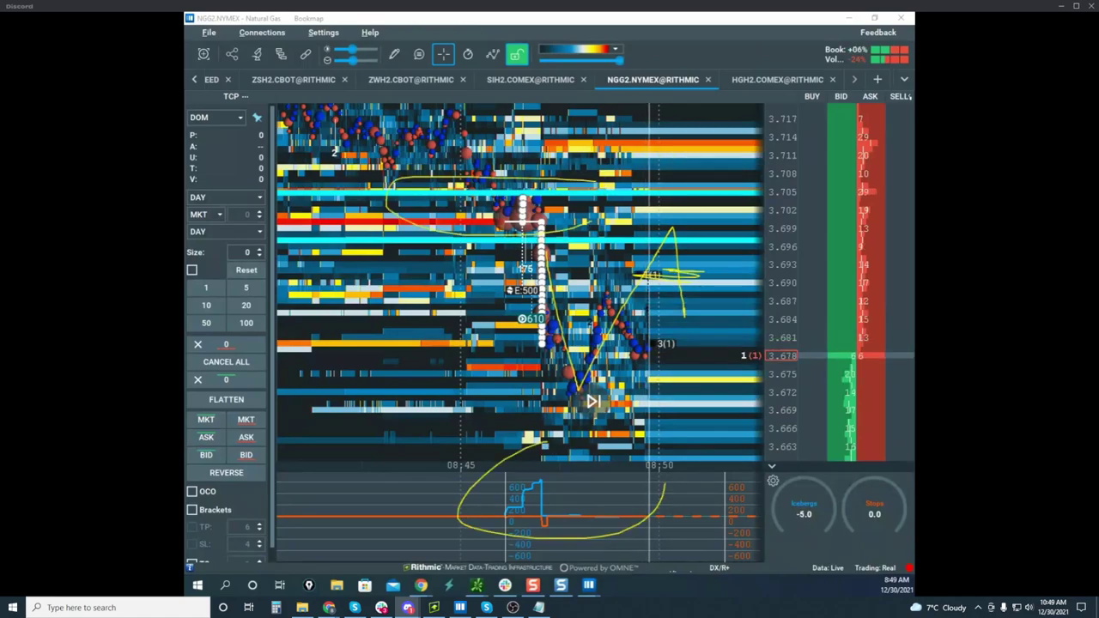
key("Escape")
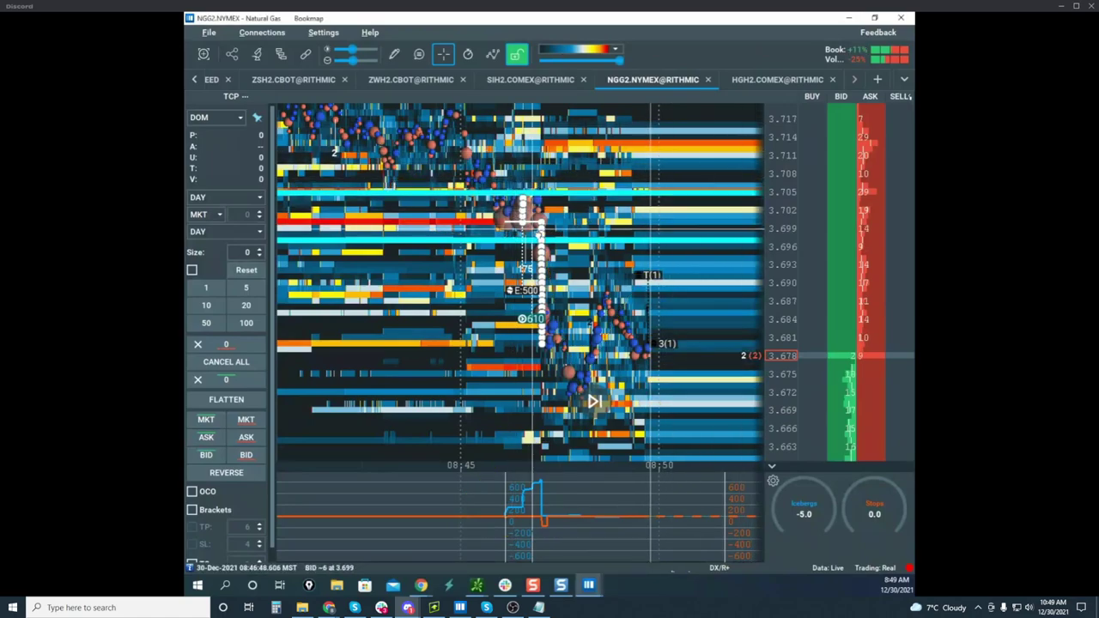
Mark the iceberg zone between the two horizontal lines, sketch a curved rebound to about 3.697 with a renewed decline, and clear the marks
scroll(533, 229, "up", 4)
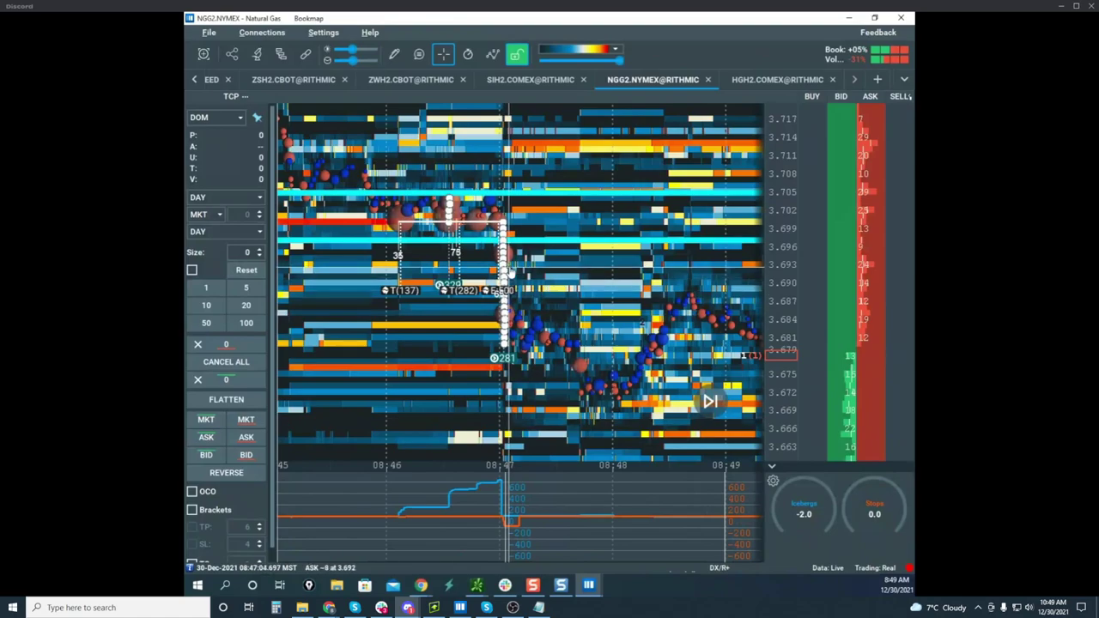
scroll(558, 283, "down", 3)
scroll(565, 273, "down", 2)
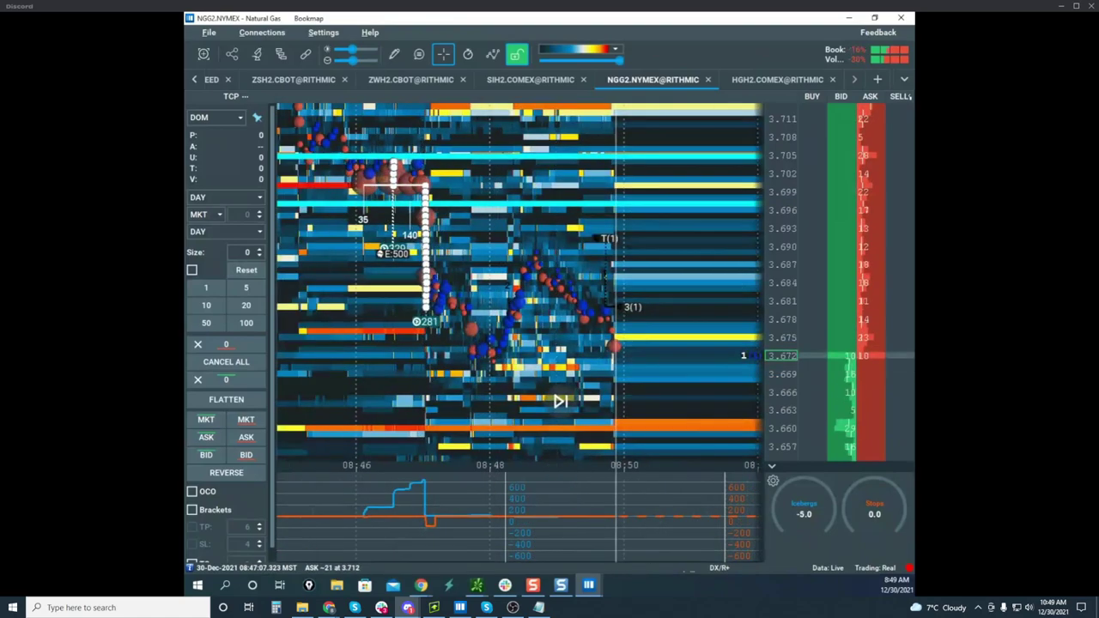
key("ctrl+shift+3")
key("ctrl+shift+6")
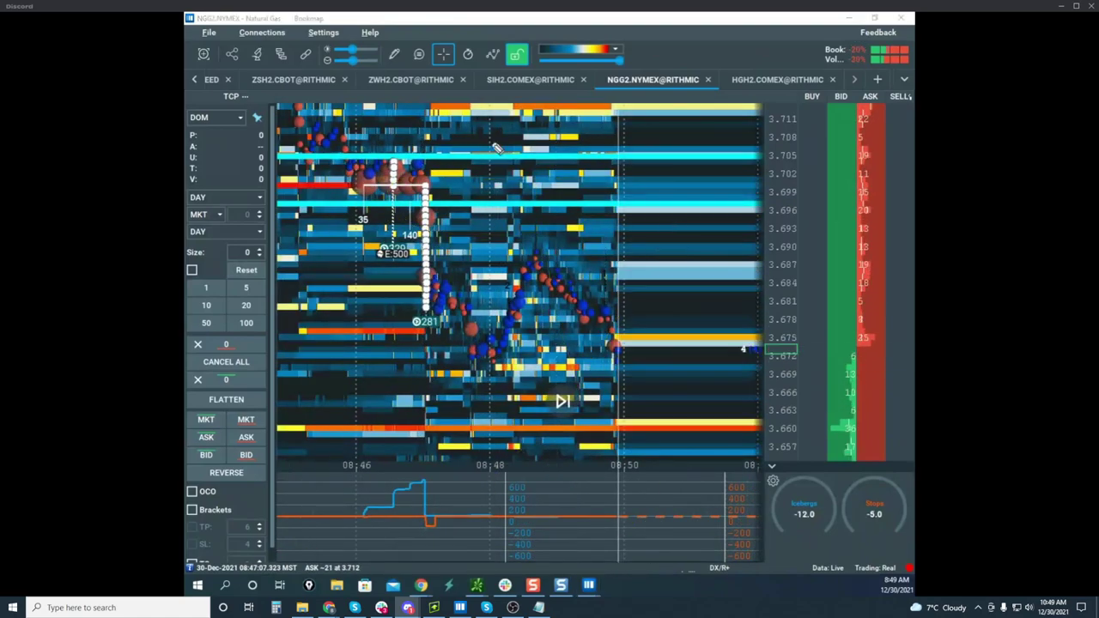
left_click_drag(497, 509, 462, 473)
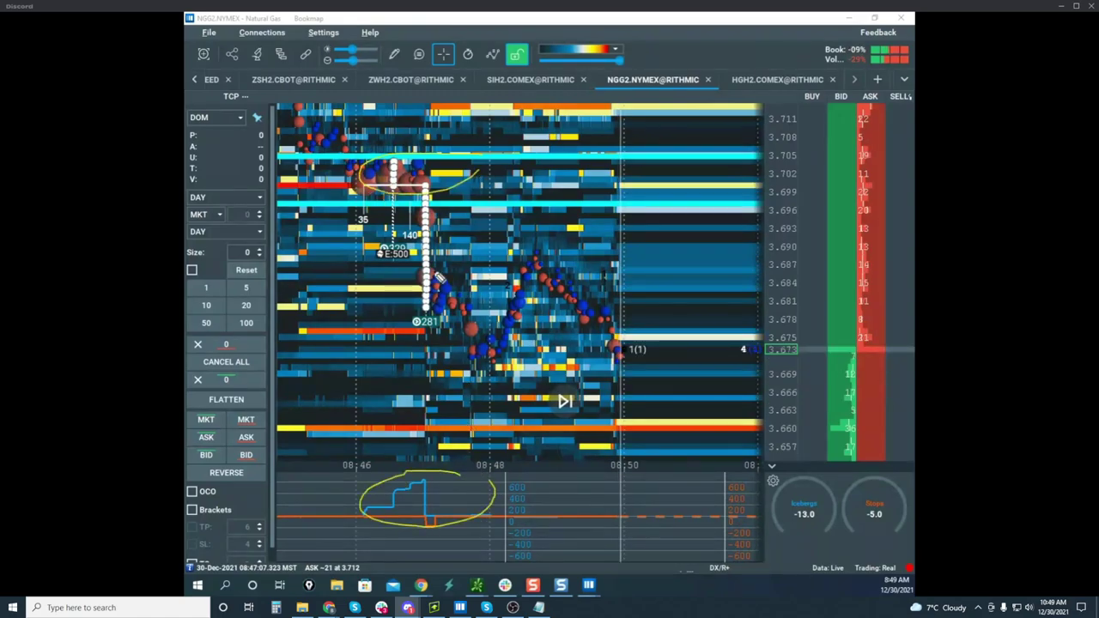
left_click_drag(393, 209, 492, 219)
mouse_move(523, 380)
left_mouse_down()
mouse_move(648, 213)
mouse_move(666, 296)
mouse_move(715, 300)
left_mouse_up()
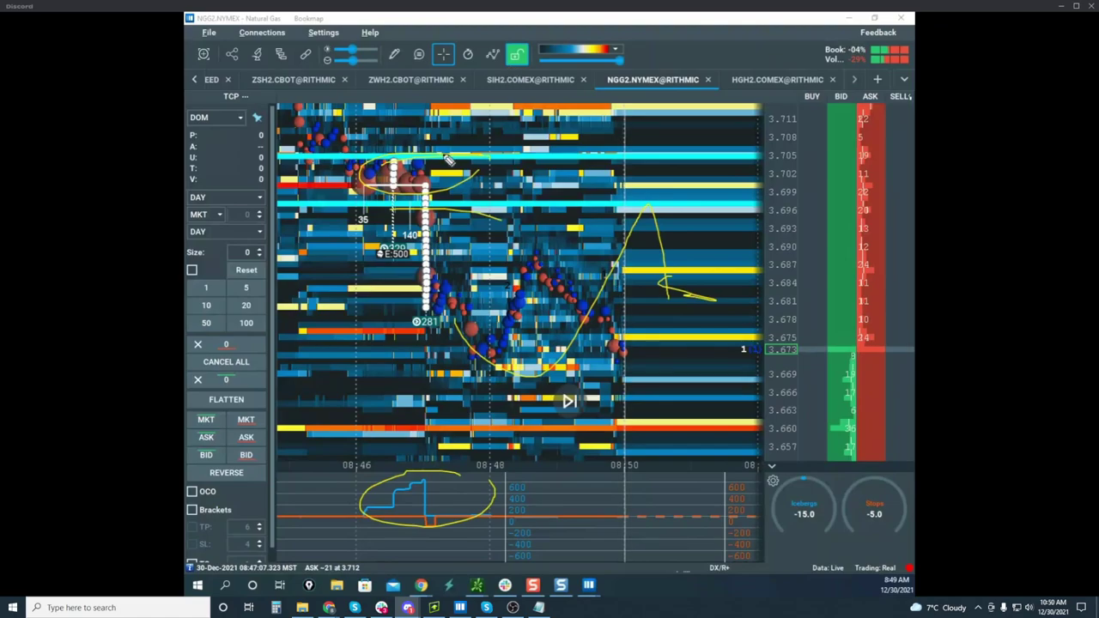
left_click_drag(445, 155, 414, 242)
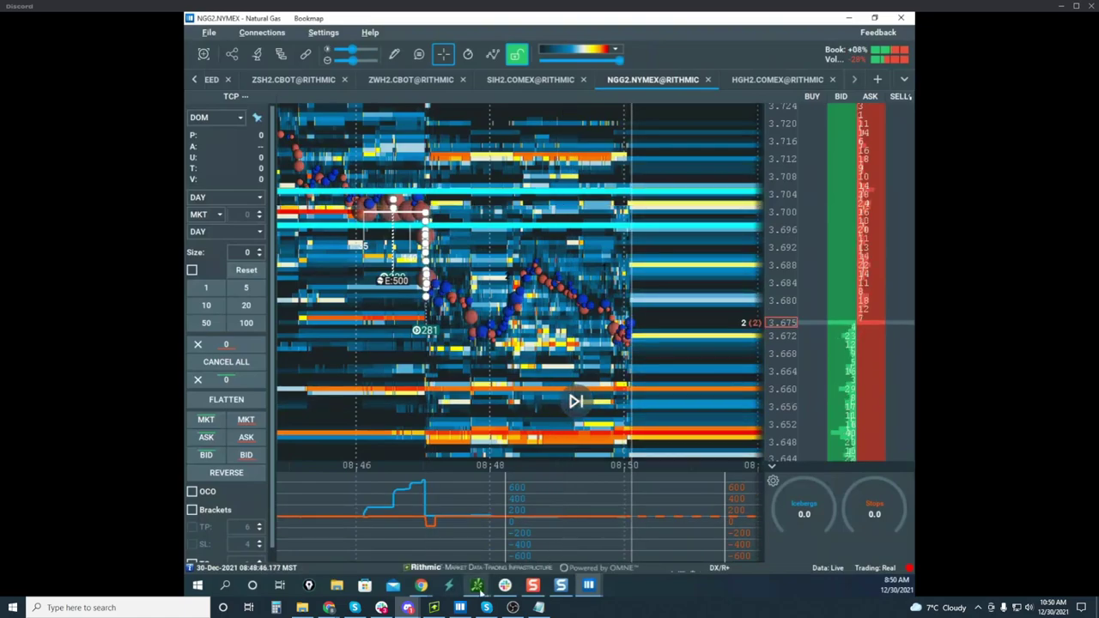
Switch to the thinkorswim /NG and /HG charts, bring recent prices into view on the 5-minute /NG chart, and return to Bookmap
left_click(477, 585)
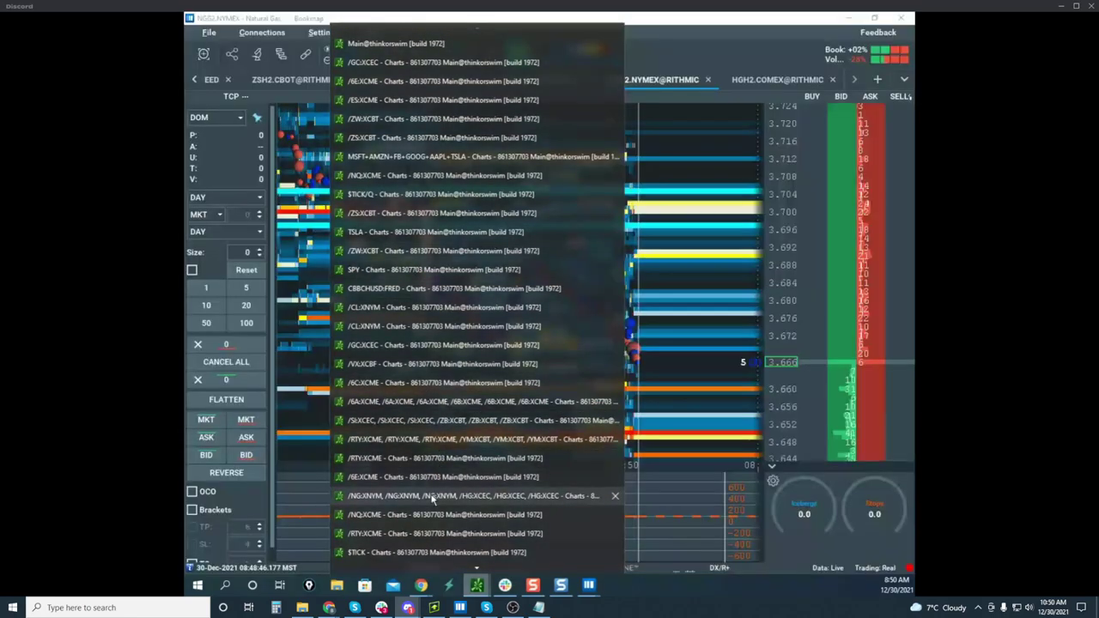
left_click(433, 496)
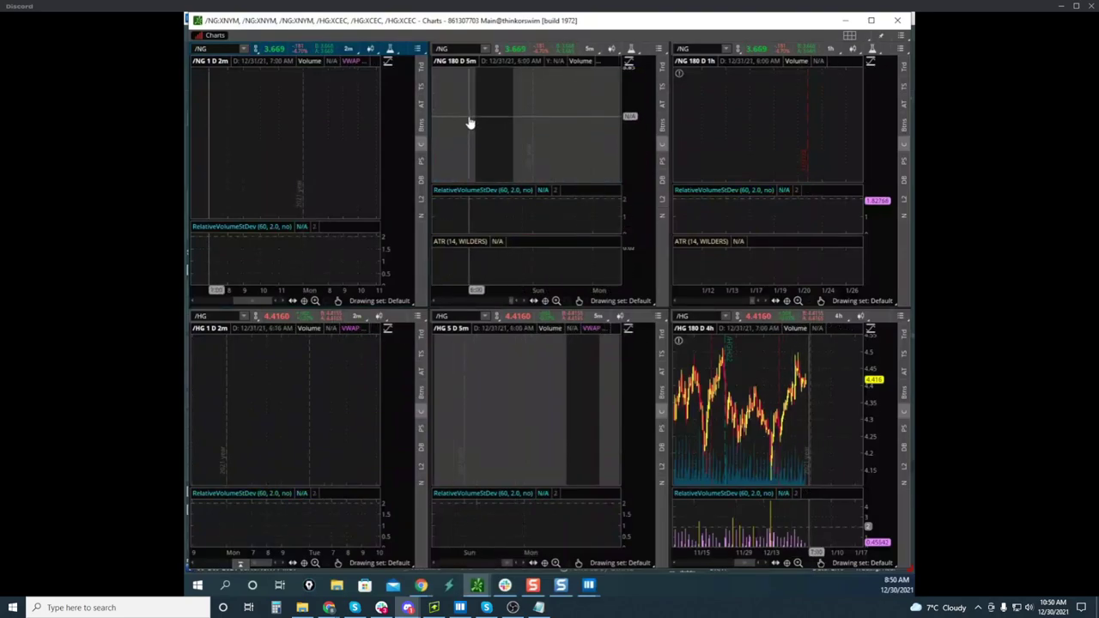
left_click_drag(469, 122, 569, 114)
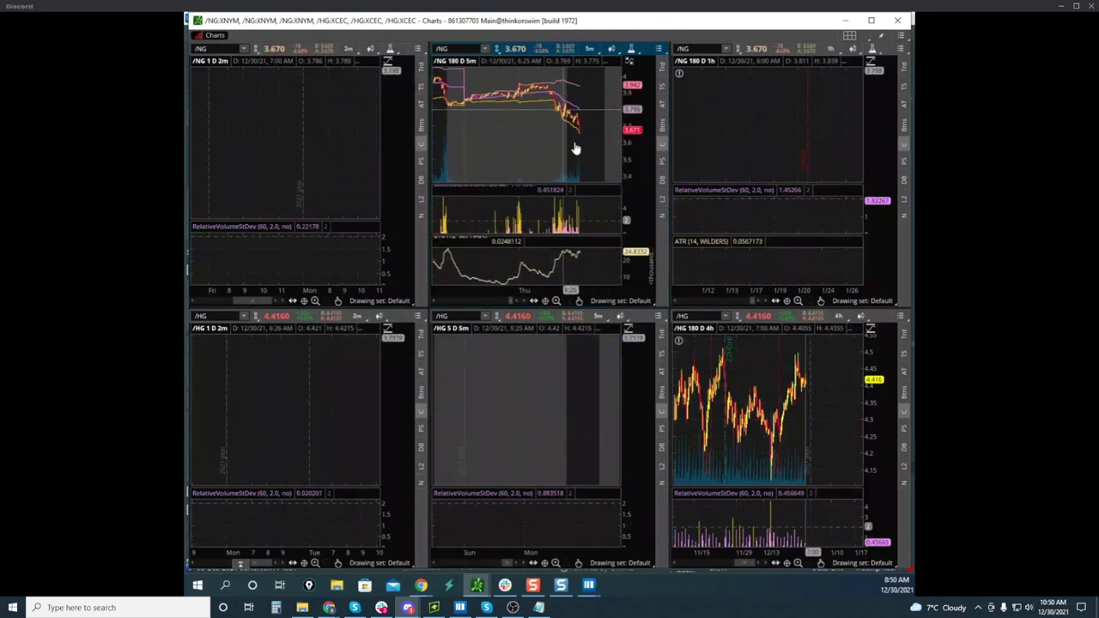
left_click_drag(596, 279, 637, 241)
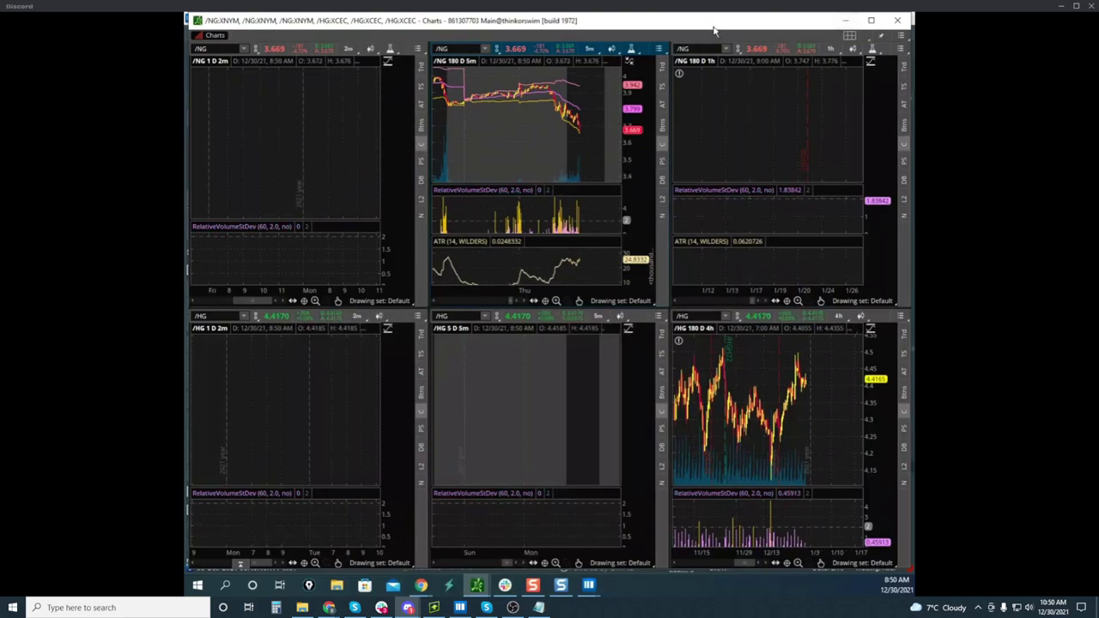
left_click_drag(714, 28, 185, 182)
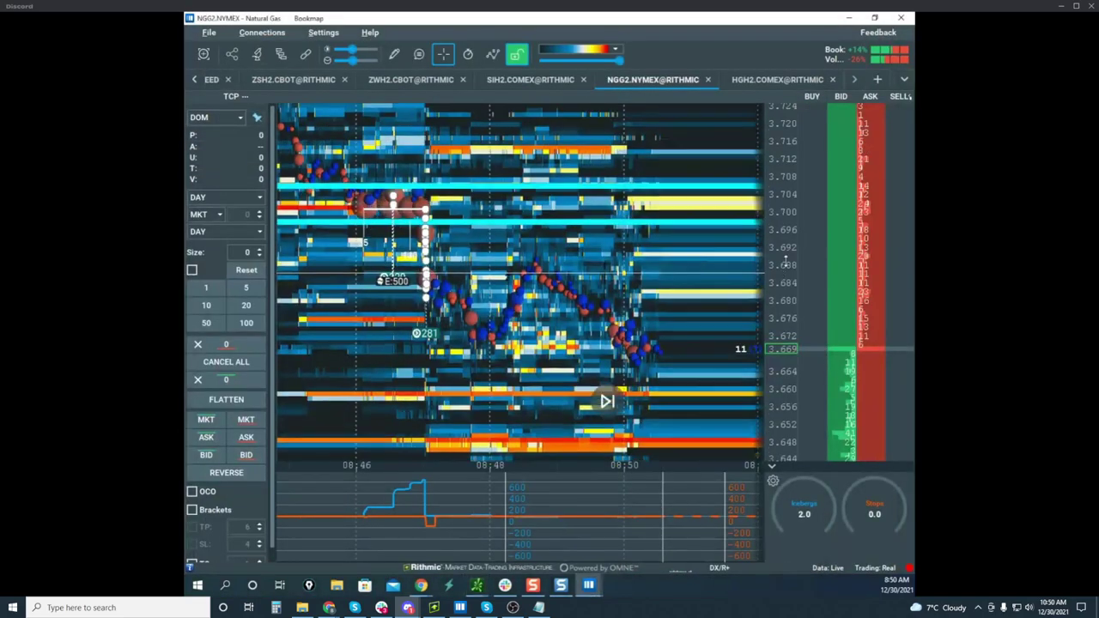
Examine the natural gas price action at and below the two horizontal lines on the heatmap
scroll(784, 262, "up", 5)
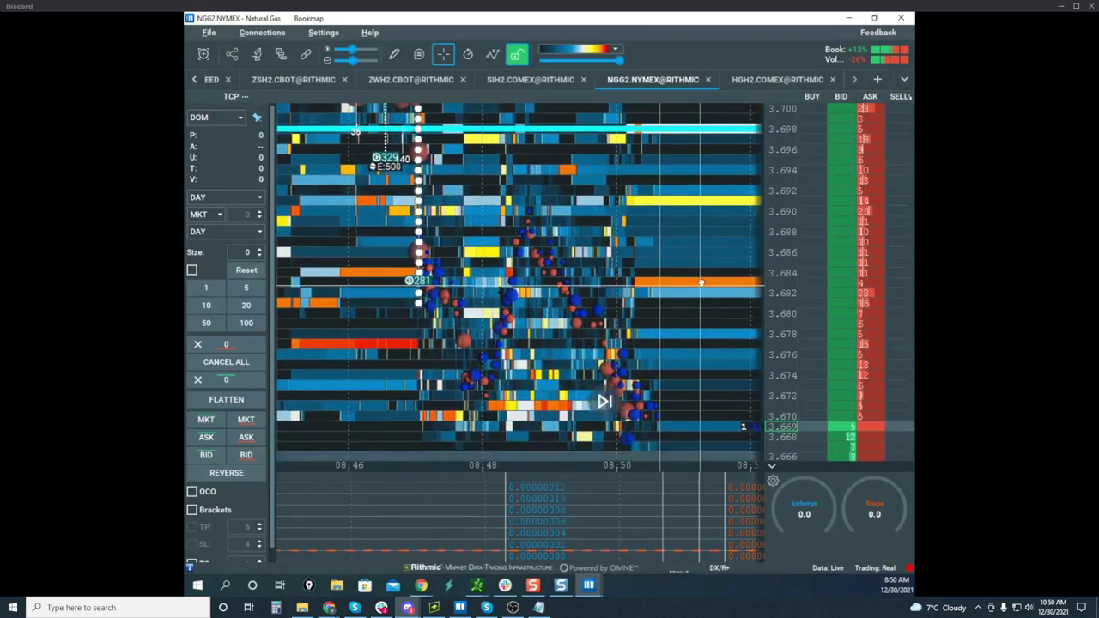
scroll(778, 245, "down", 2)
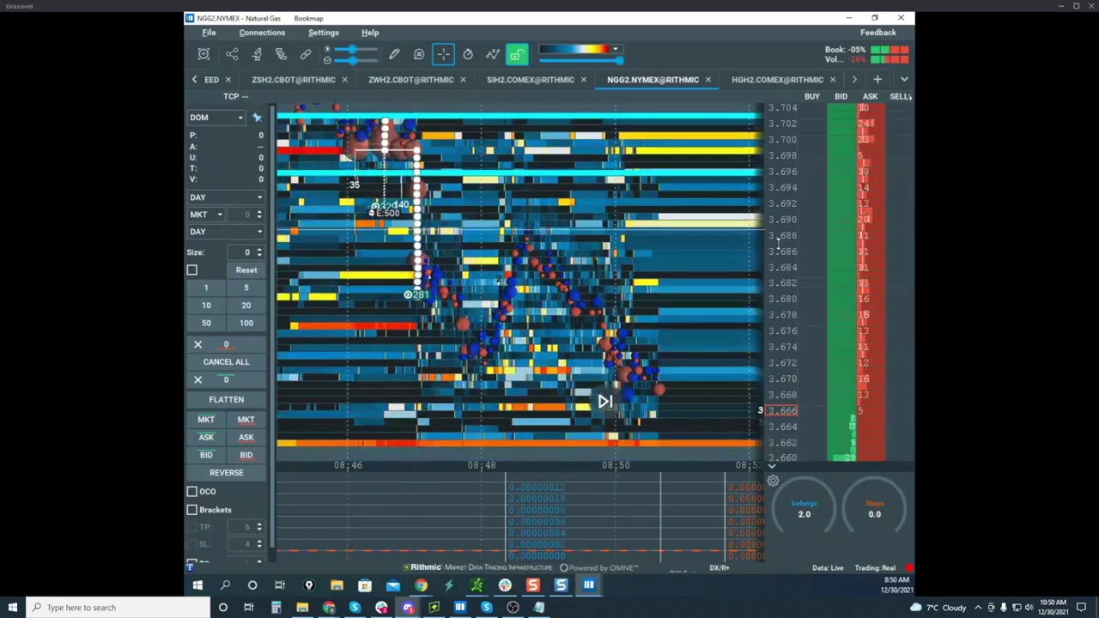
scroll(778, 245, "down", 3)
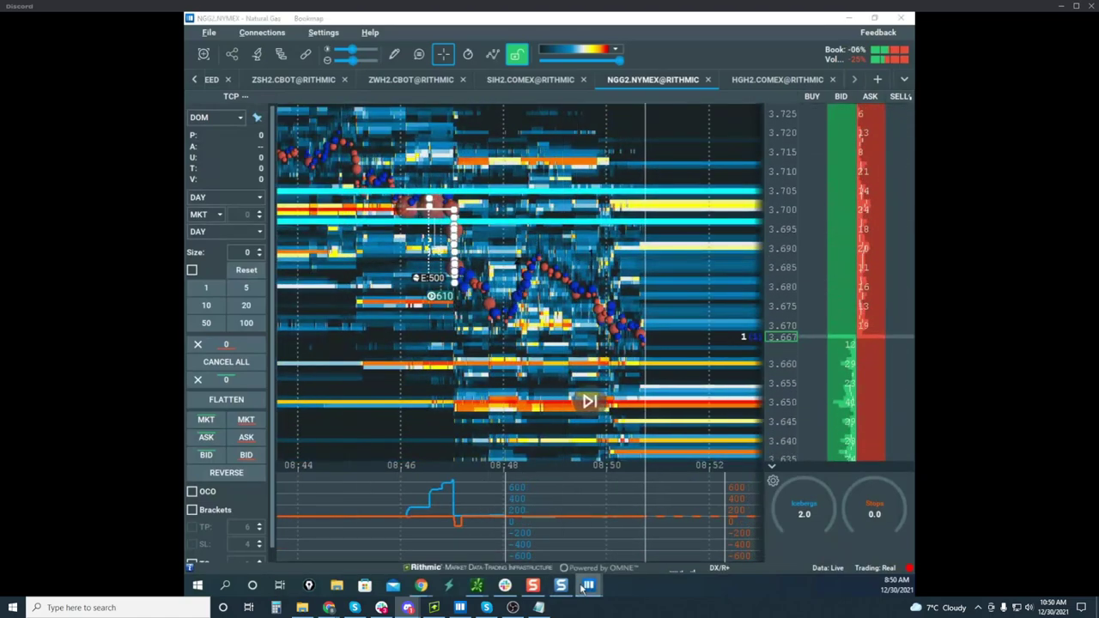
Switch to the Light Sweet Crude Oil heatmap and examine the latest price move after 08:45
mouse_move(586, 591)
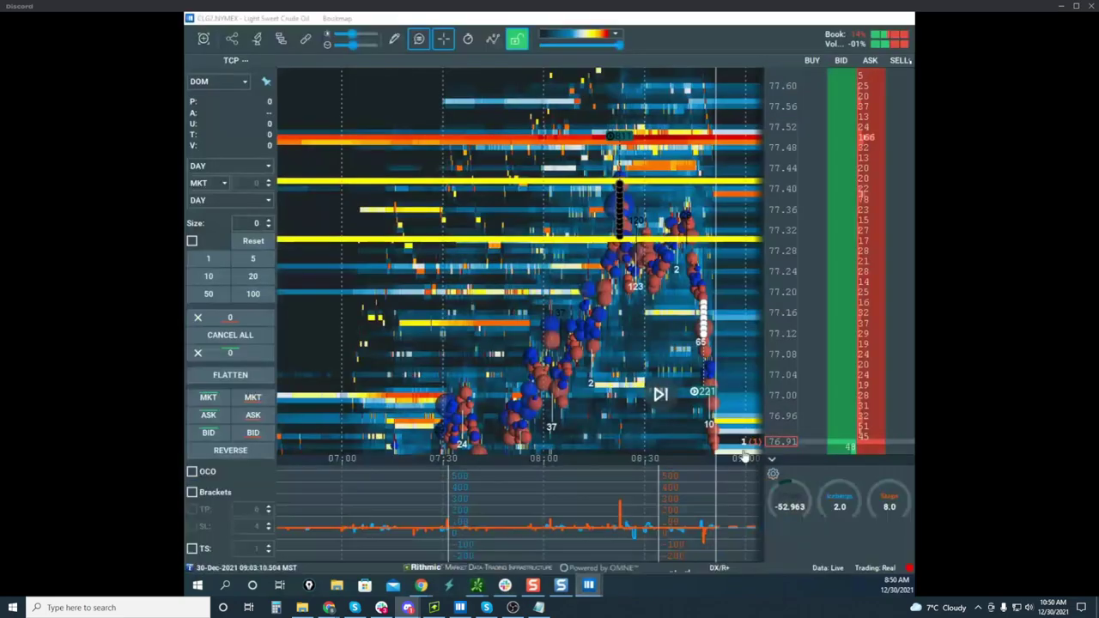
left_click(767, 525)
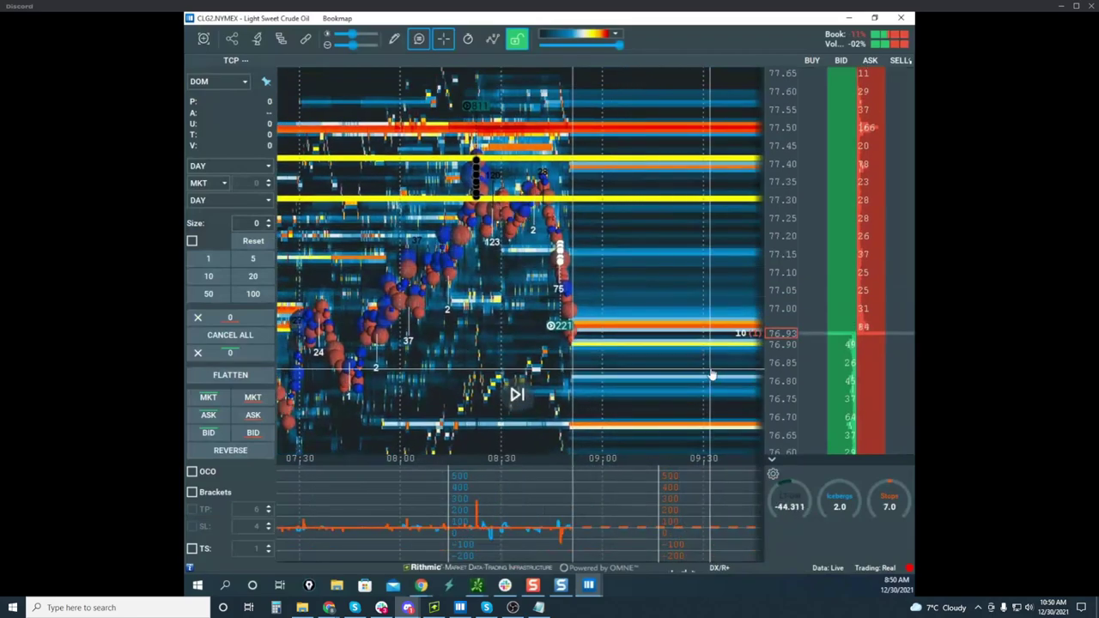
scroll(621, 277, "up", 3)
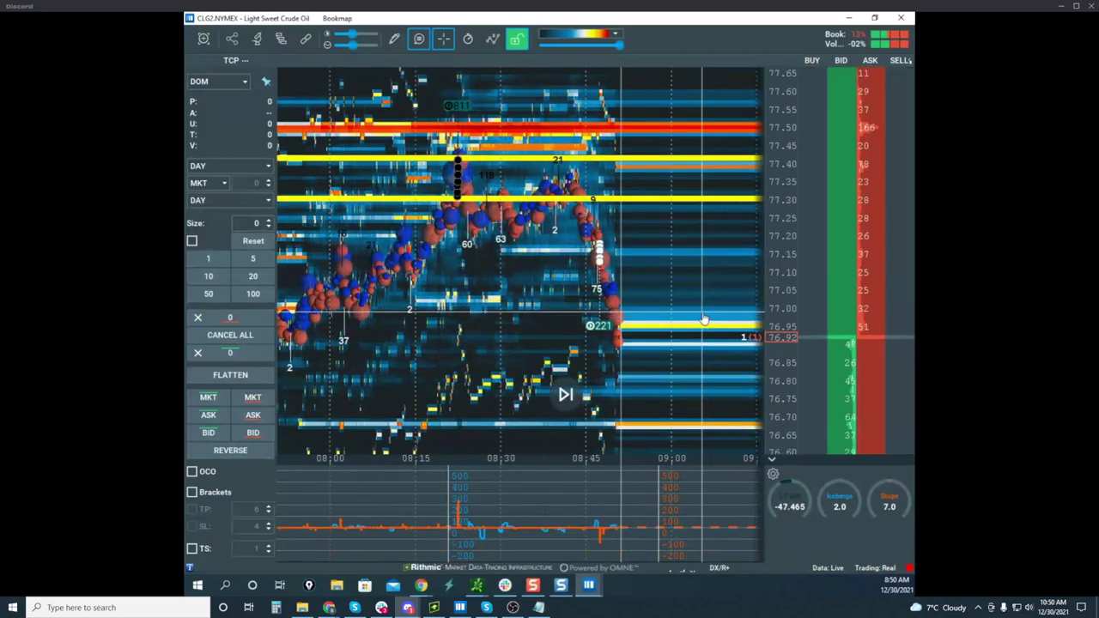
Bring the thinkorswim /NG and /HG charts into view, check them, and return to the Bookmap natural gas heatmap
left_click_drag(637, 19, 186, 91)
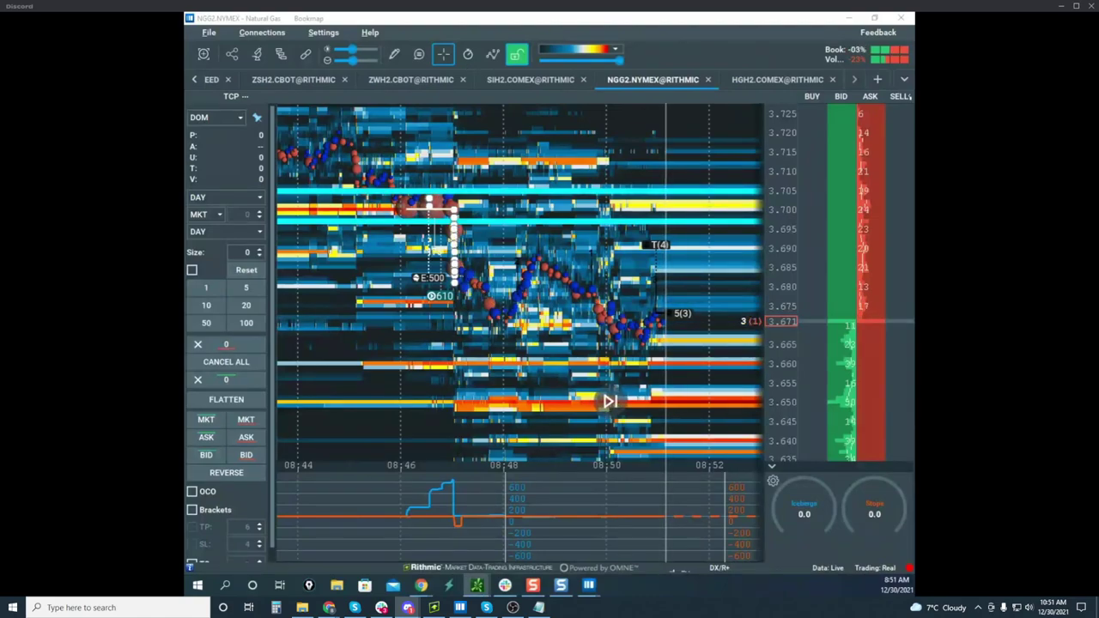
left_click_drag(185, 22, 731, 25)
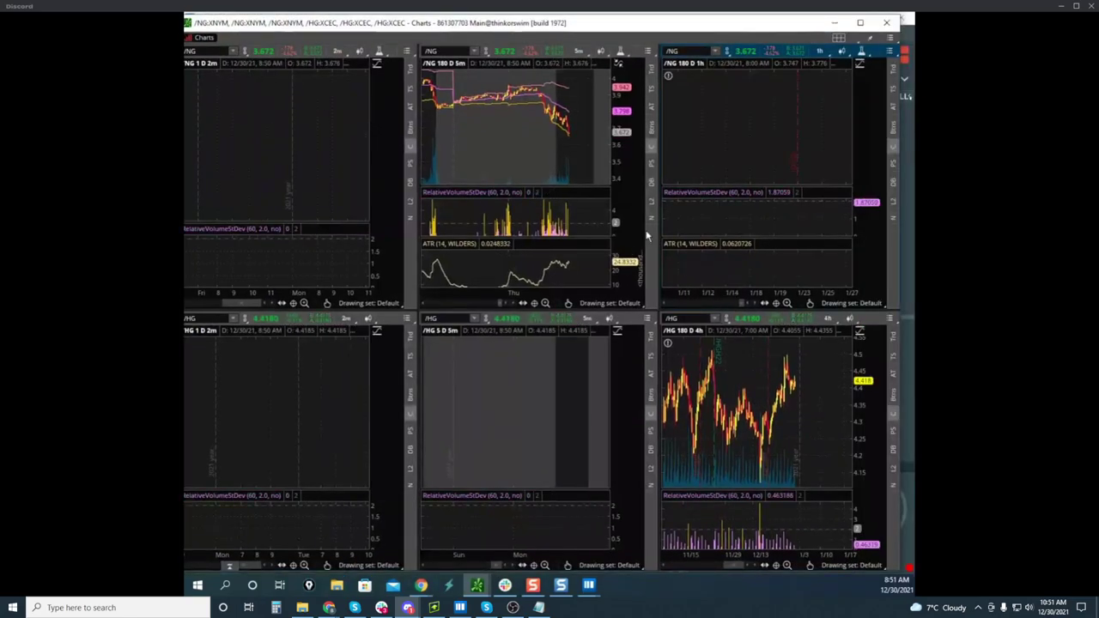
key("alt+Tab")
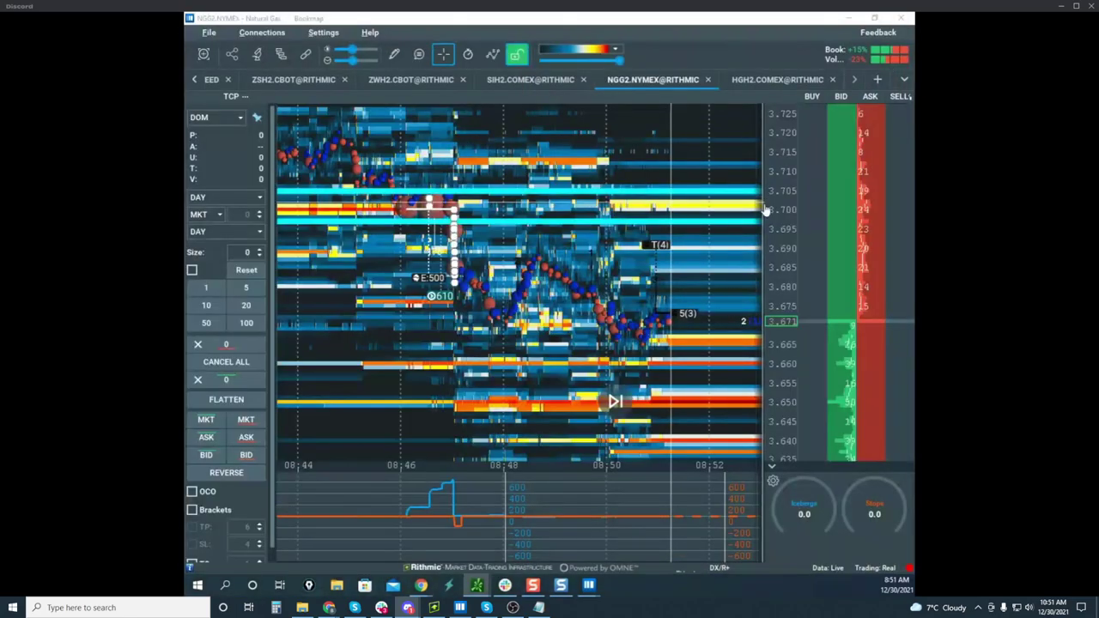
Examine natural gas order levels between the latest price and the horizontal lines, along with the price trend since 08:40
left_click_drag(782, 209, 771, 144)
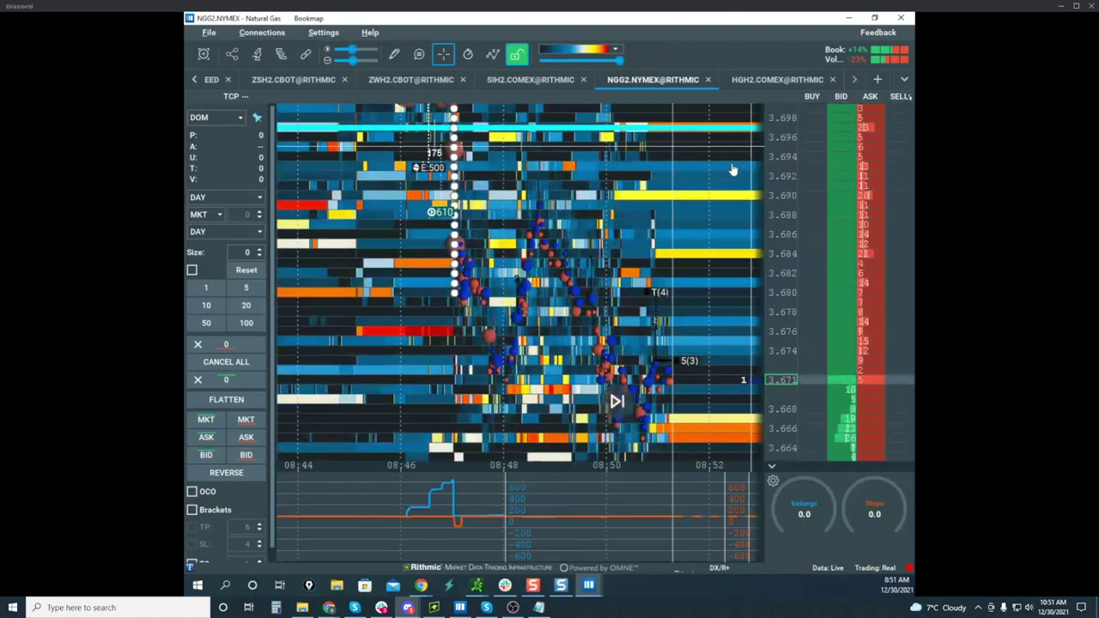
scroll(747, 154, "up", 3)
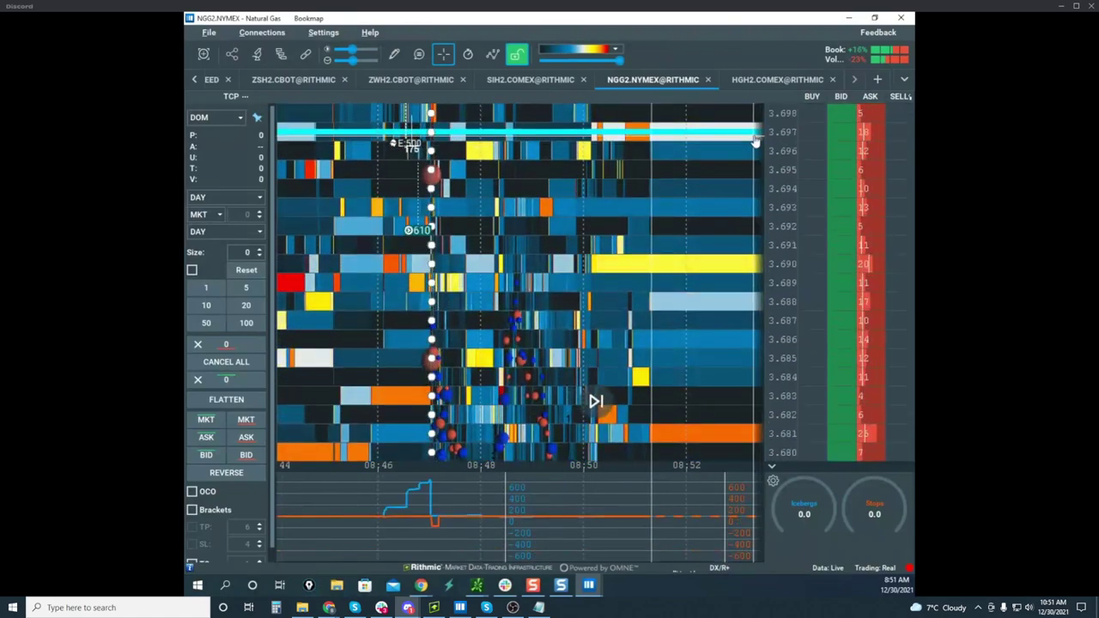
scroll(796, 256, "down", 2)
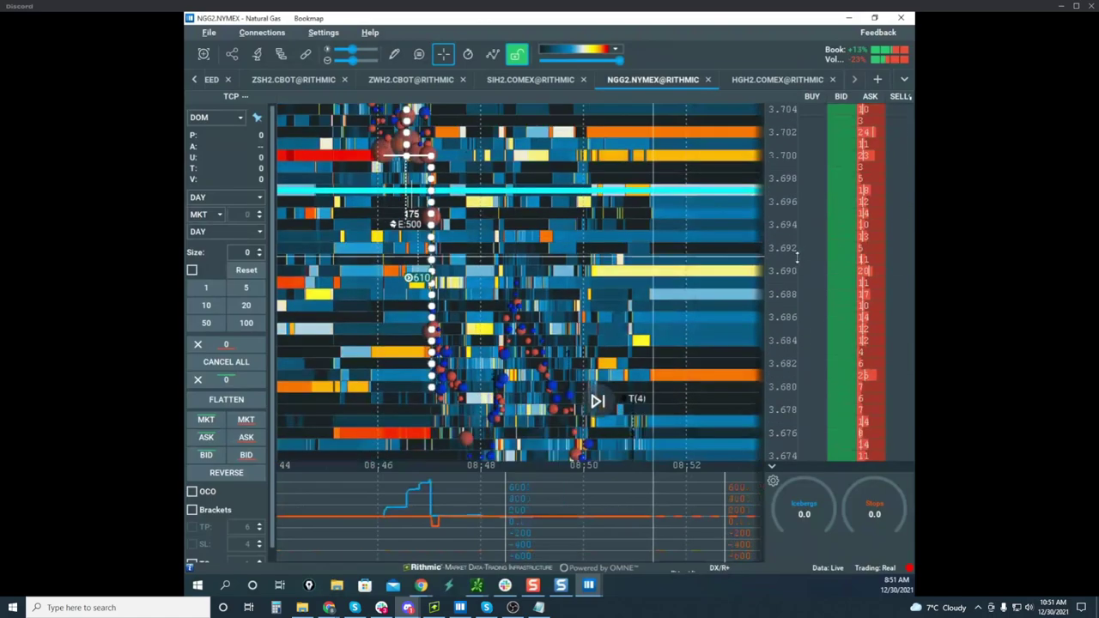
left_click_drag(797, 257, 799, 268)
left_click_drag(789, 400, 789, 409)
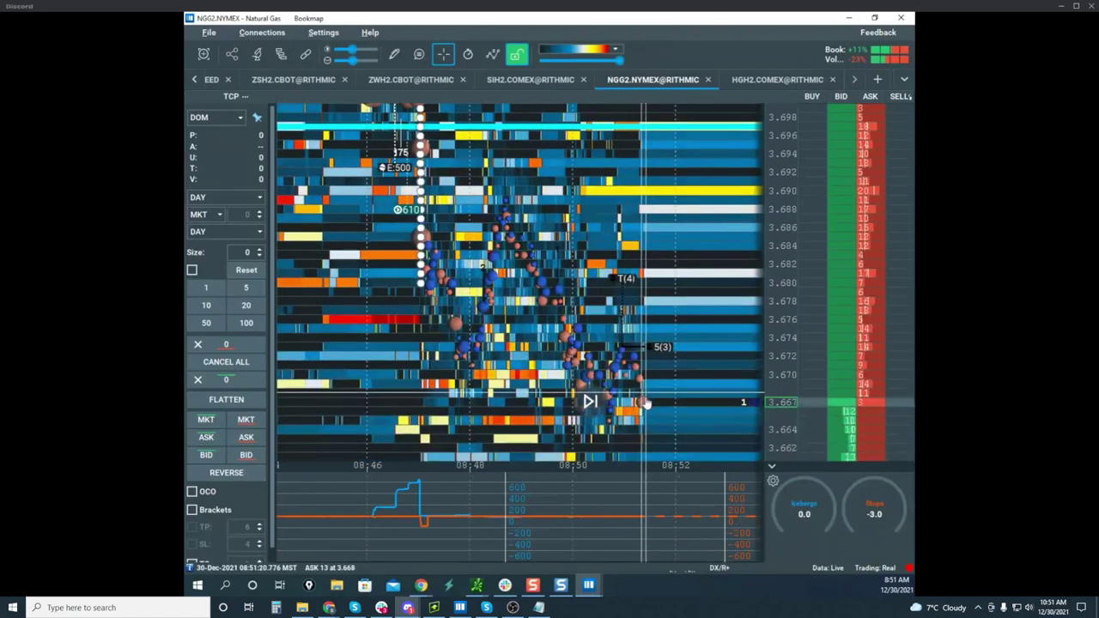
scroll(694, 262, "down", 3)
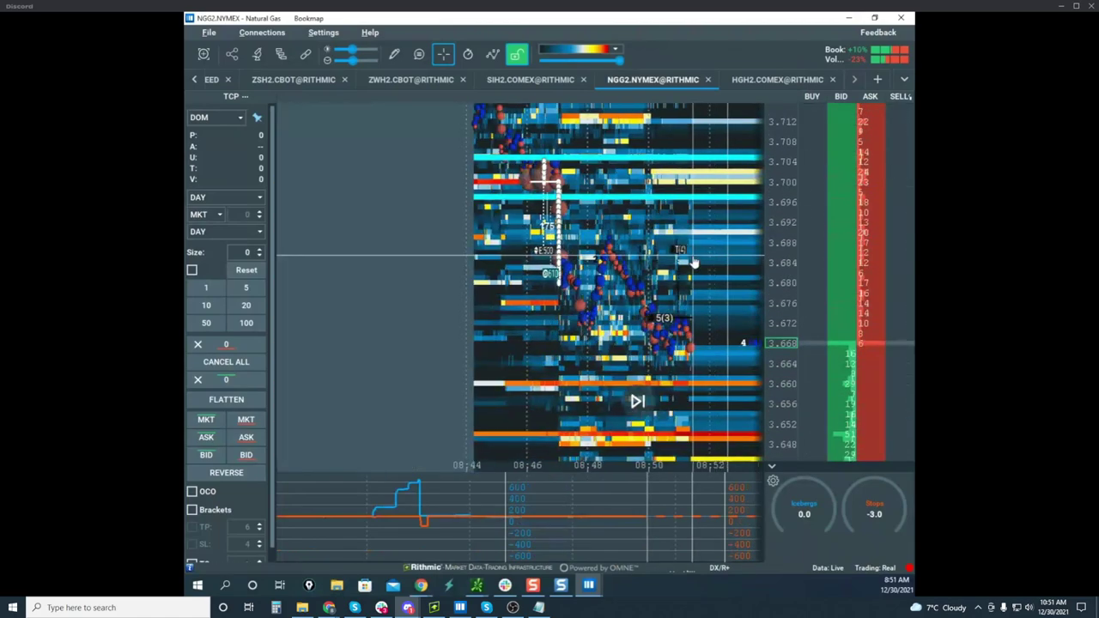
left_click_drag(694, 262, 606, 282)
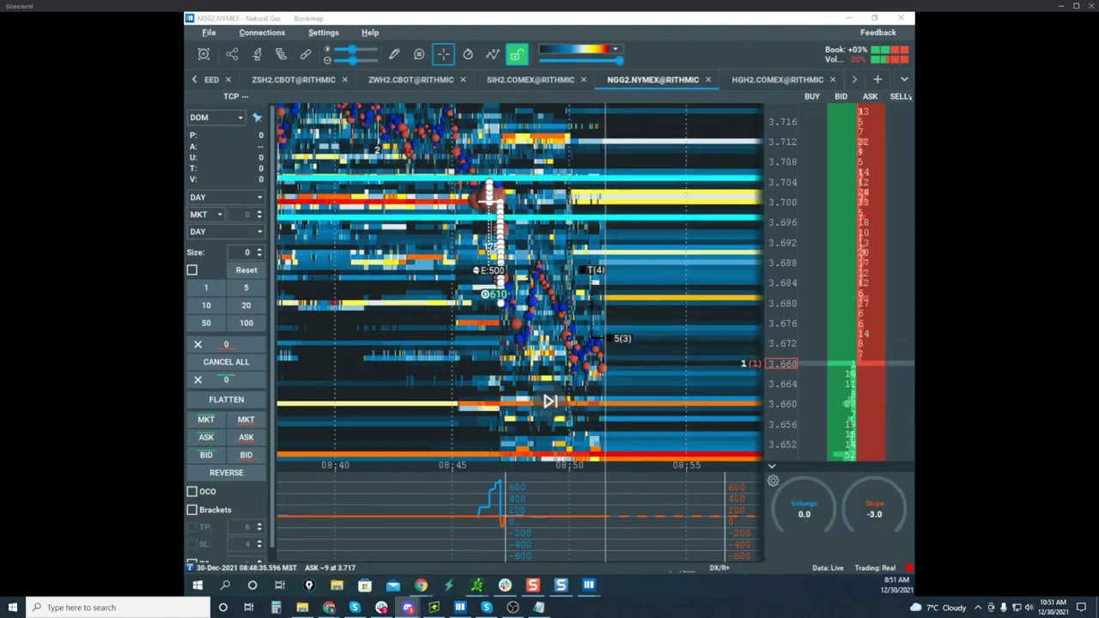
Circle the natural gas iceberg zone and sub-chart spike, then sketch a drop, a rebound to about 3.700, a pullback, and a breakout above 3.716
left_click_drag(512, 465, 529, 469)
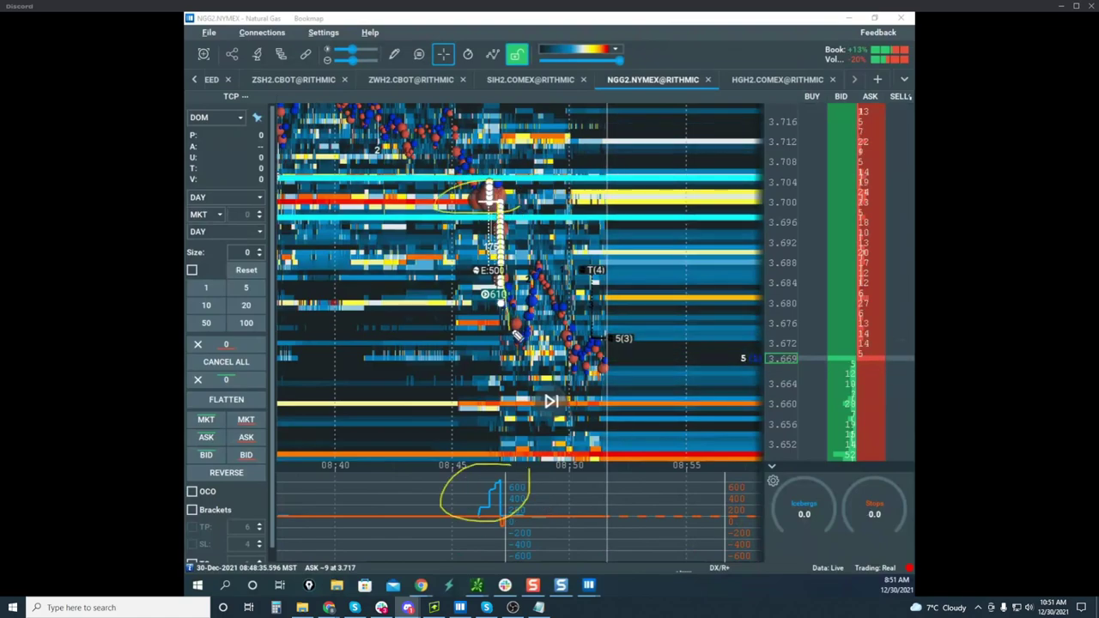
left_click_drag(505, 304, 545, 384)
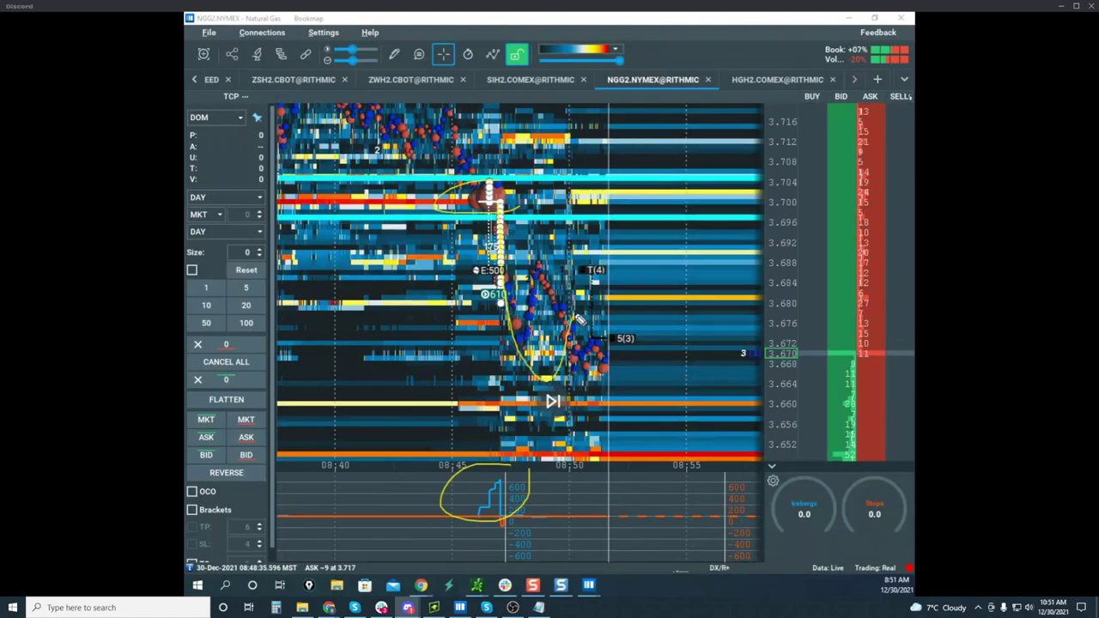
left_click_drag(582, 316, 606, 257)
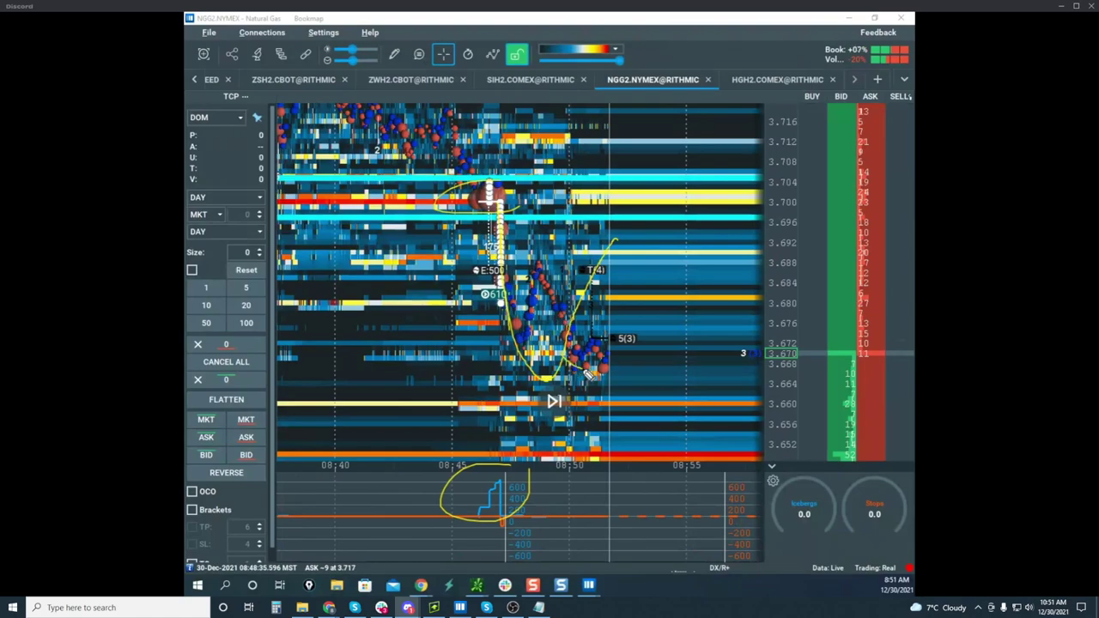
left_click_drag(654, 269, 681, 277)
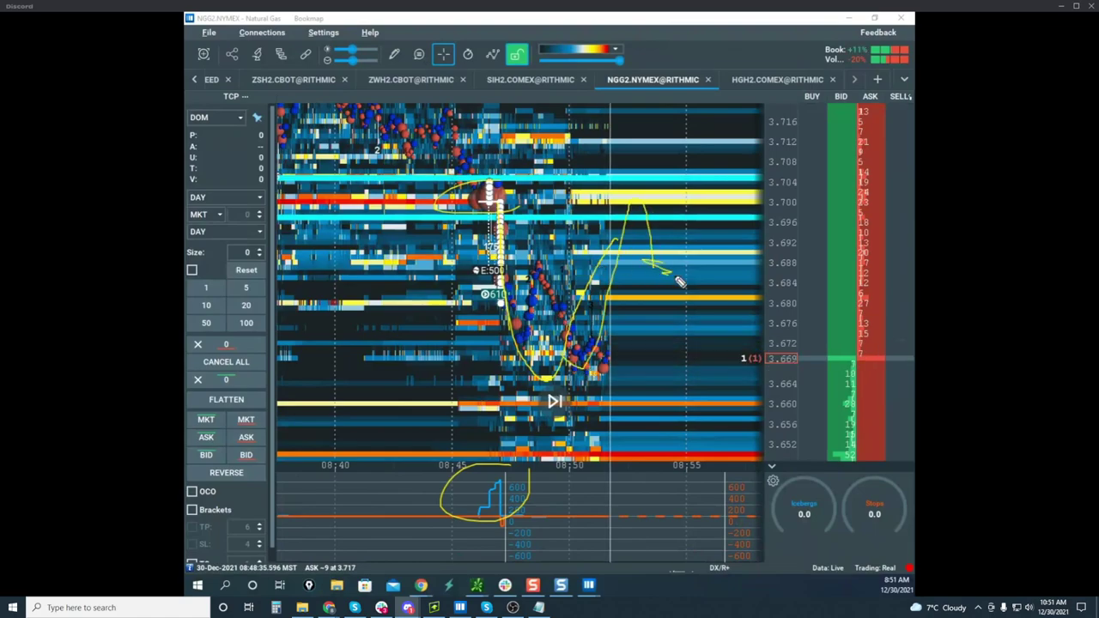
left_click_drag(661, 176, 678, 110)
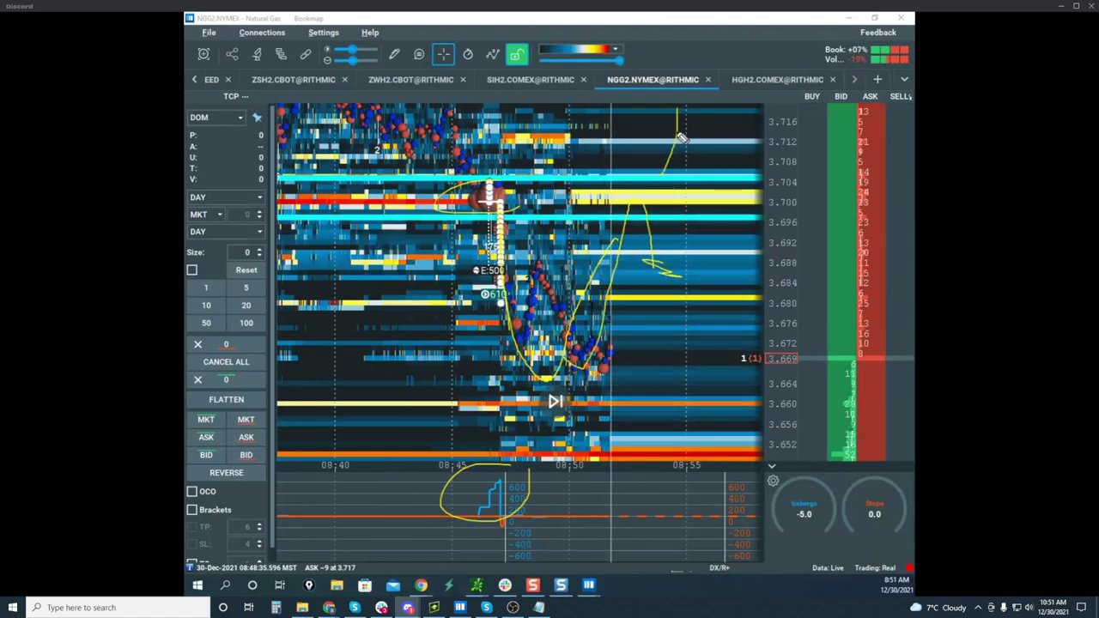
mouse_move(678, 164)
left_mouse_down()
mouse_move(694, 88)
mouse_move(719, 119)
left_mouse_up()
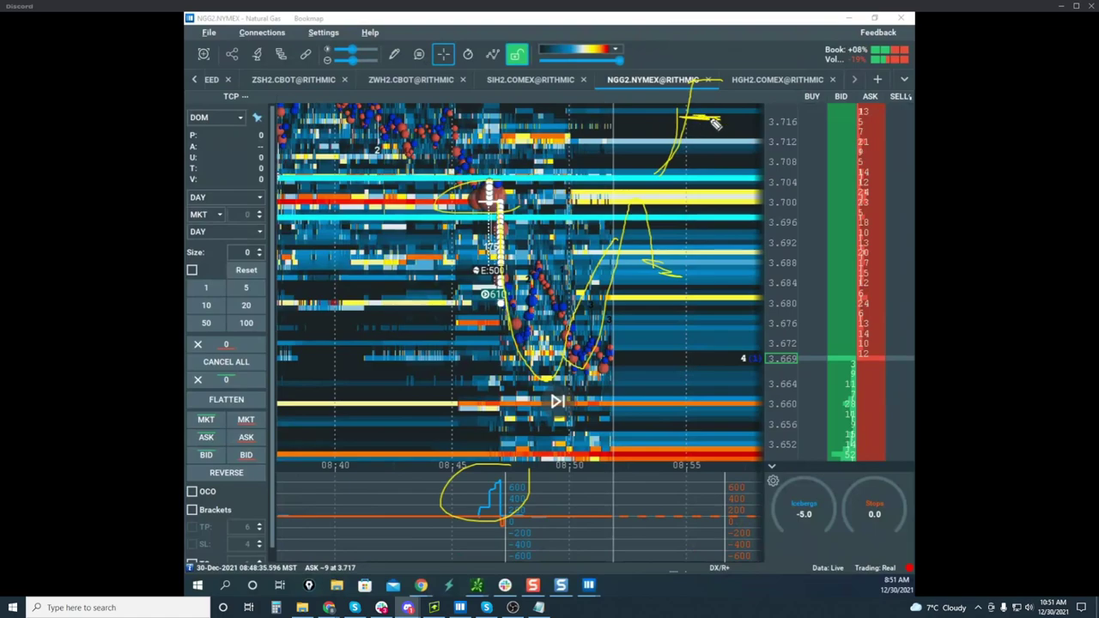
Circle the order band near 3.700, sketch steep declines from there into the sub-chart, re-circle the sub-chart spike, and clear the marks
mouse_move(605, 249)
left_mouse_down()
mouse_move(661, 258)
mouse_move(682, 305)
mouse_move(705, 524)
mouse_move(729, 544)
mouse_move(736, 513)
left_mouse_up()
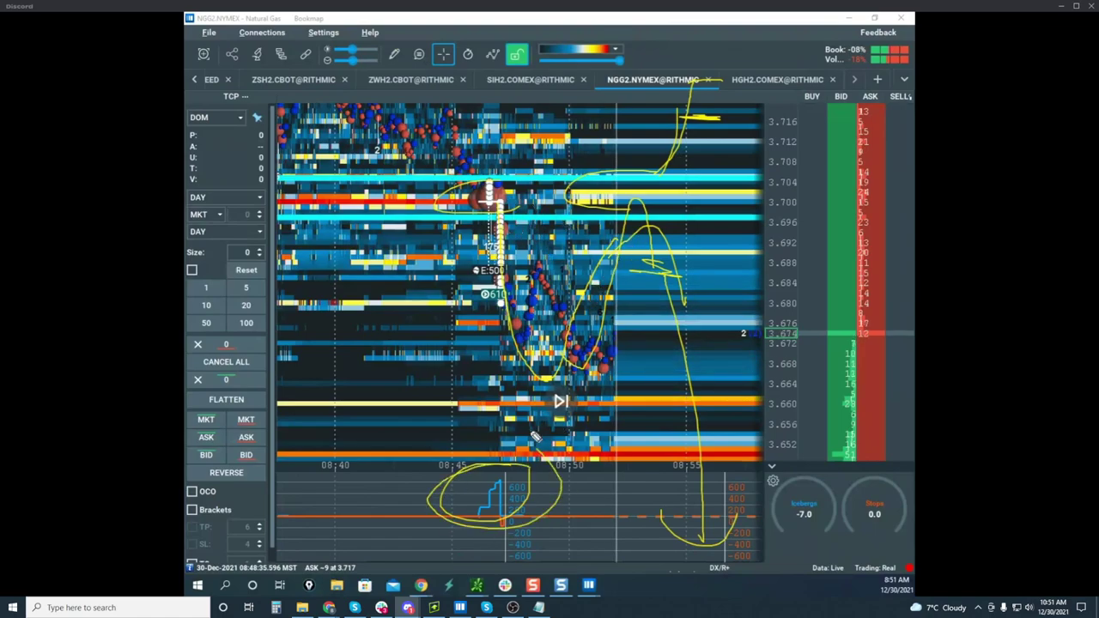
left_click_drag(630, 221, 663, 328)
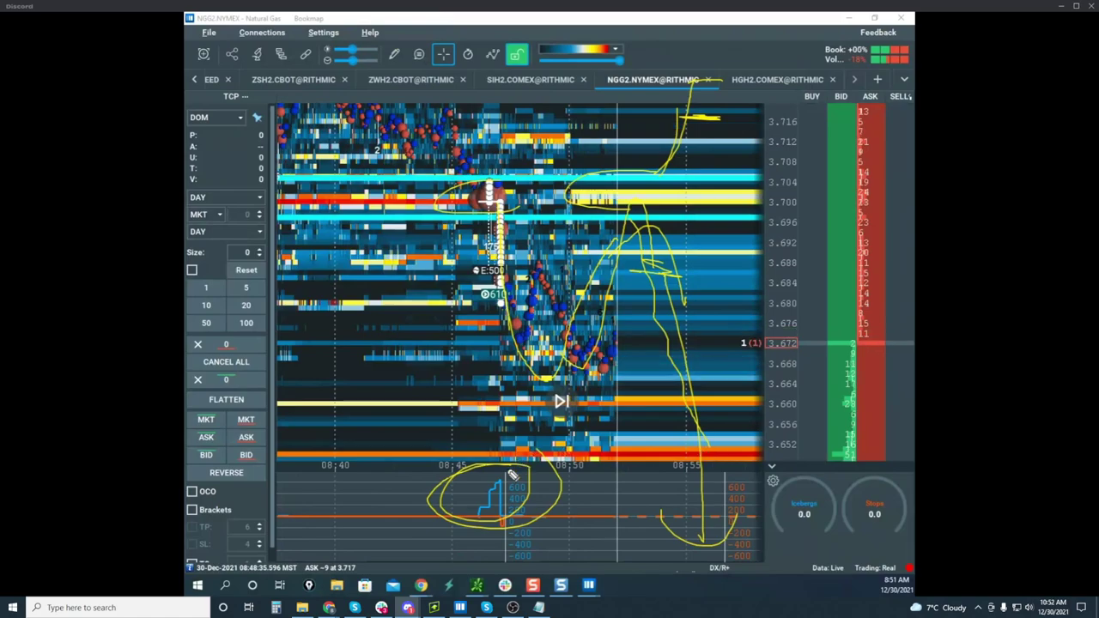
left_click_drag(667, 288, 752, 541)
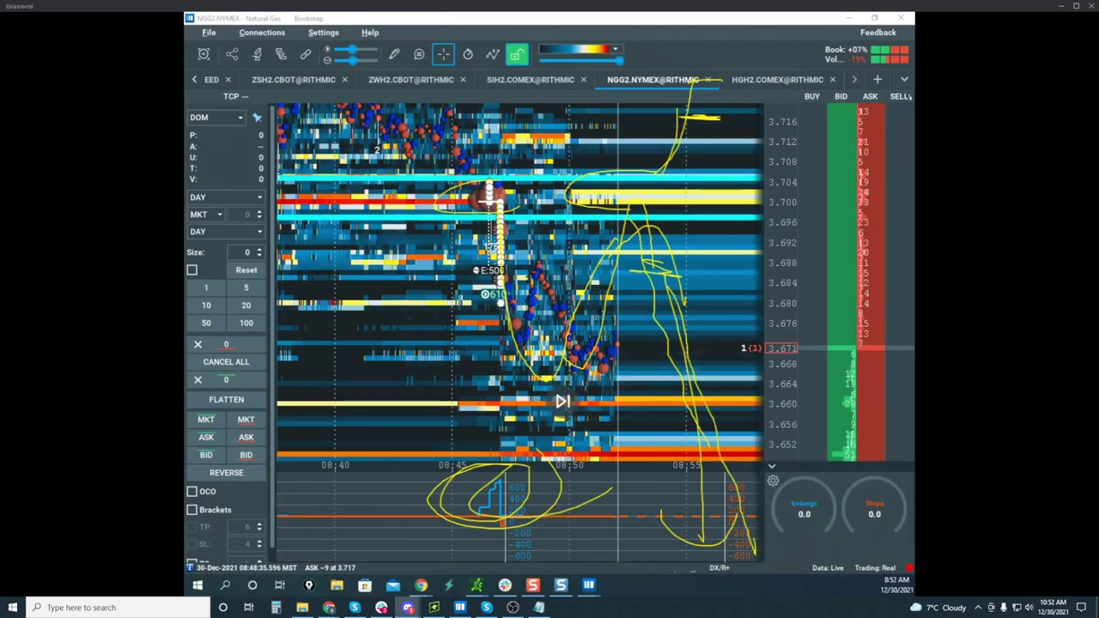
key("Escape")
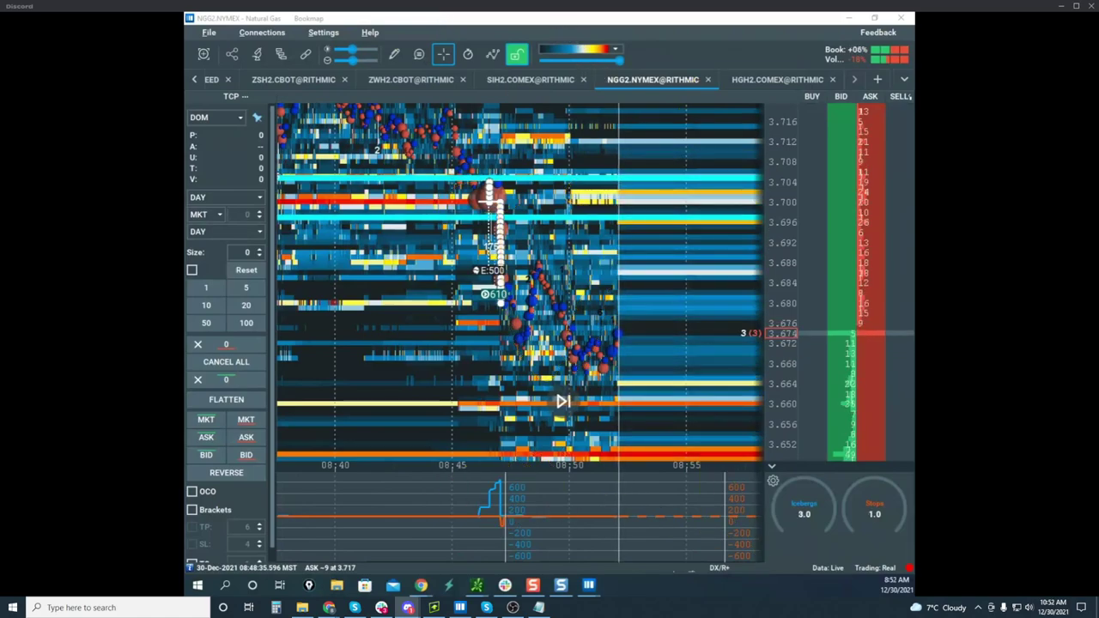
Switch to the Light Sweet Crude Oil heatmap and examine the sell-off below the two yellow lines
left_click_drag(186, 52, 706, 98)
left_click(845, 96)
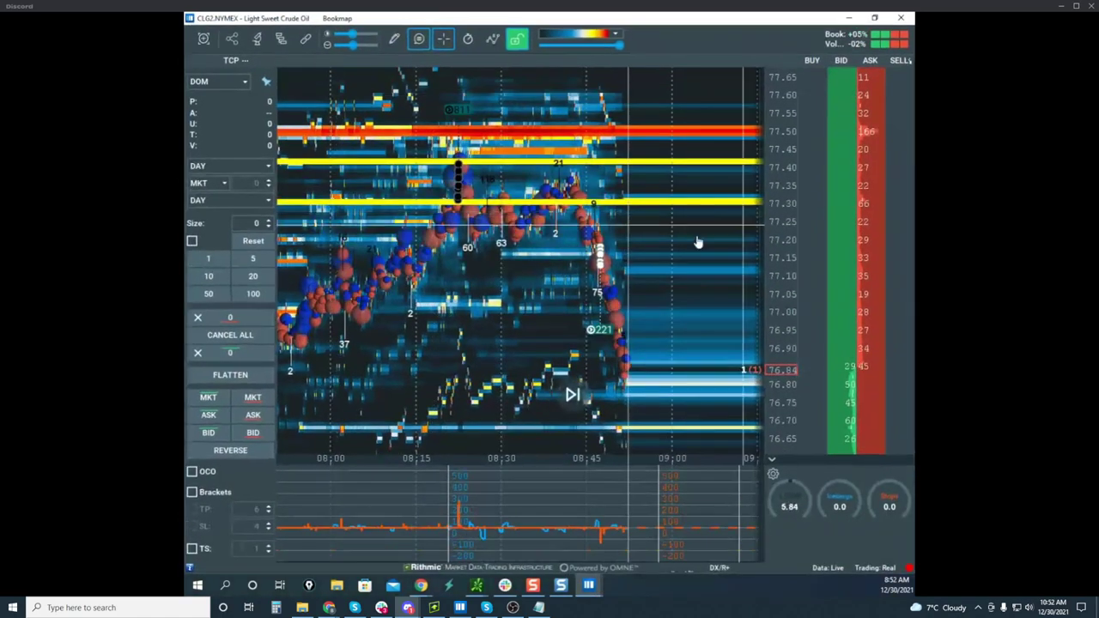
scroll(609, 241, "up", 3)
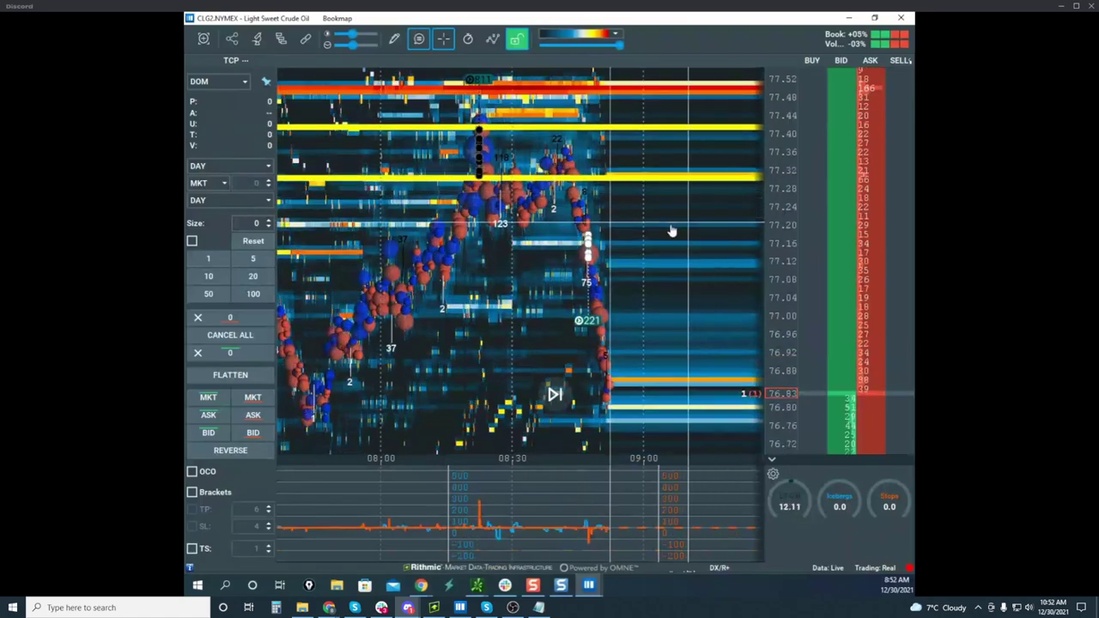
scroll(782, 171, "down", 2)
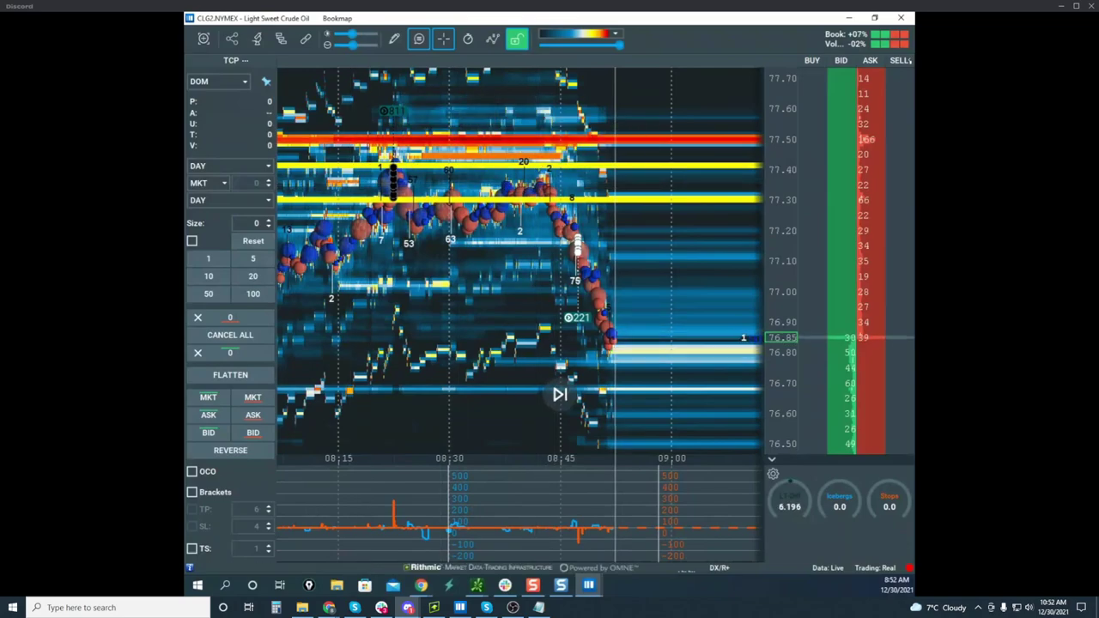
Switch to thinkorswim, review the 5-minute /CL chart at full size, and put it away to return to Bookmap
left_click(476, 585)
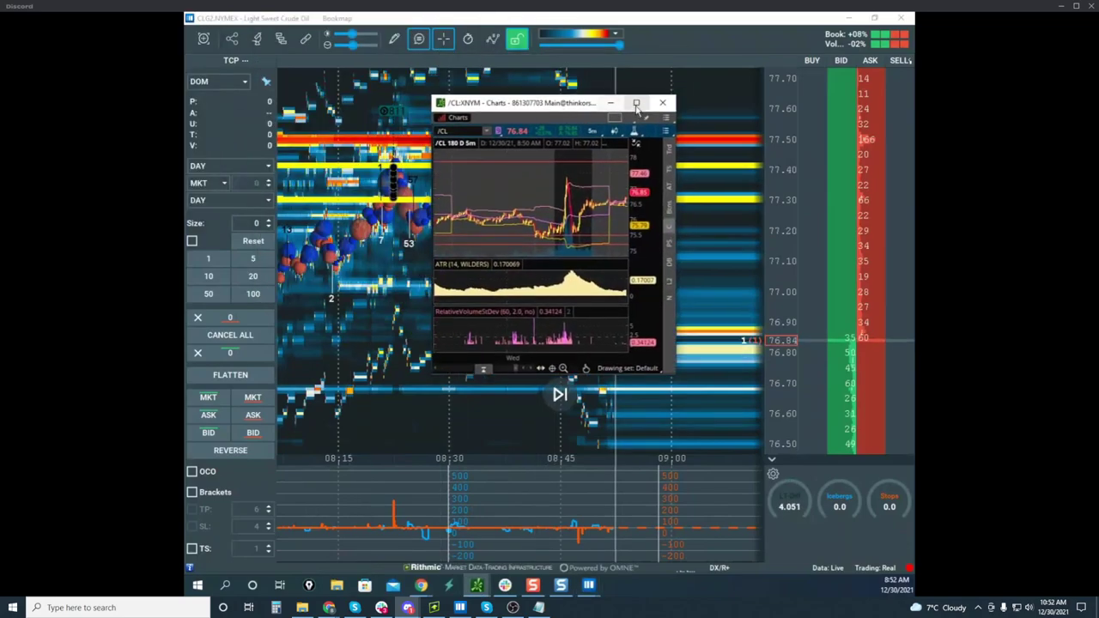
left_click(637, 102)
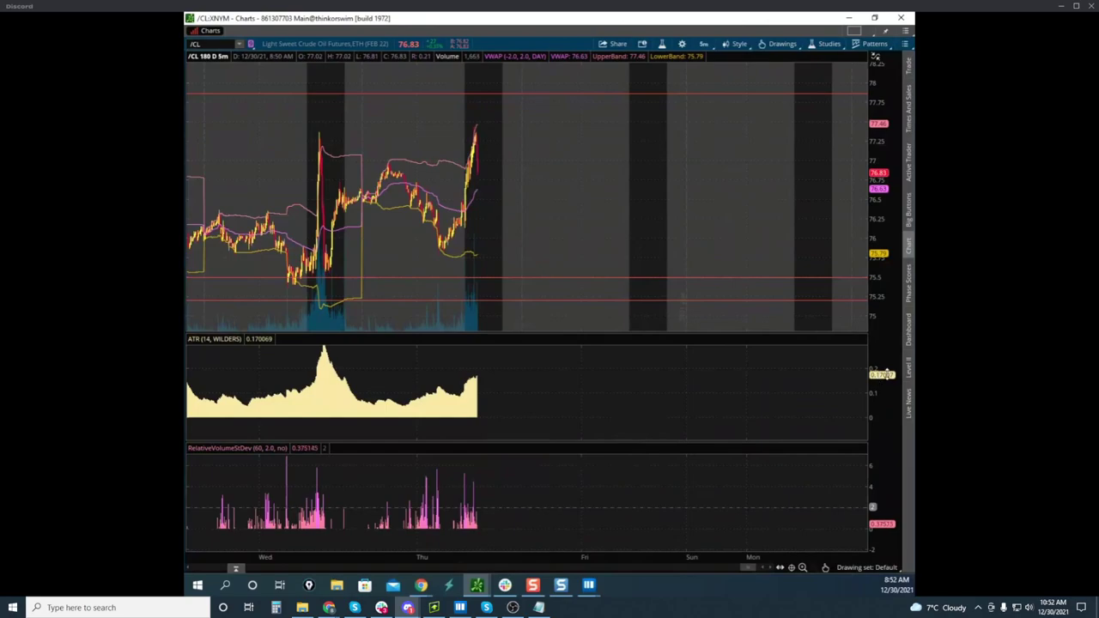
left_click(848, 17)
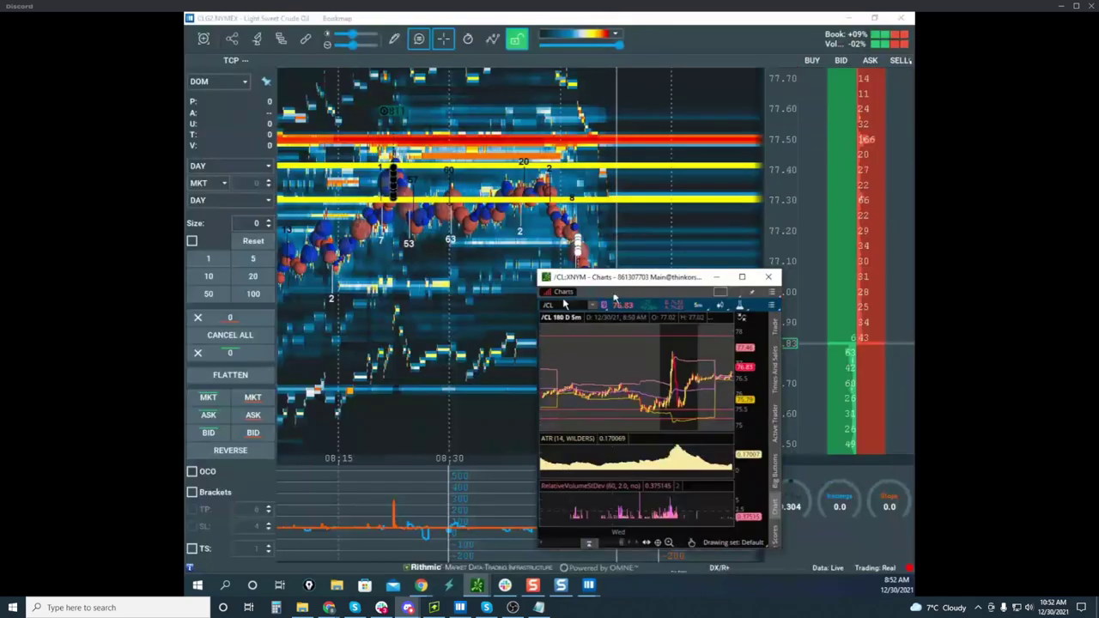
Mark the crude oil sweep level at about 77.13, then sketch a drop below 76.88, a rebound to about 77.31, and a decline to about 76.92
scroll(795, 201, "up", 8)
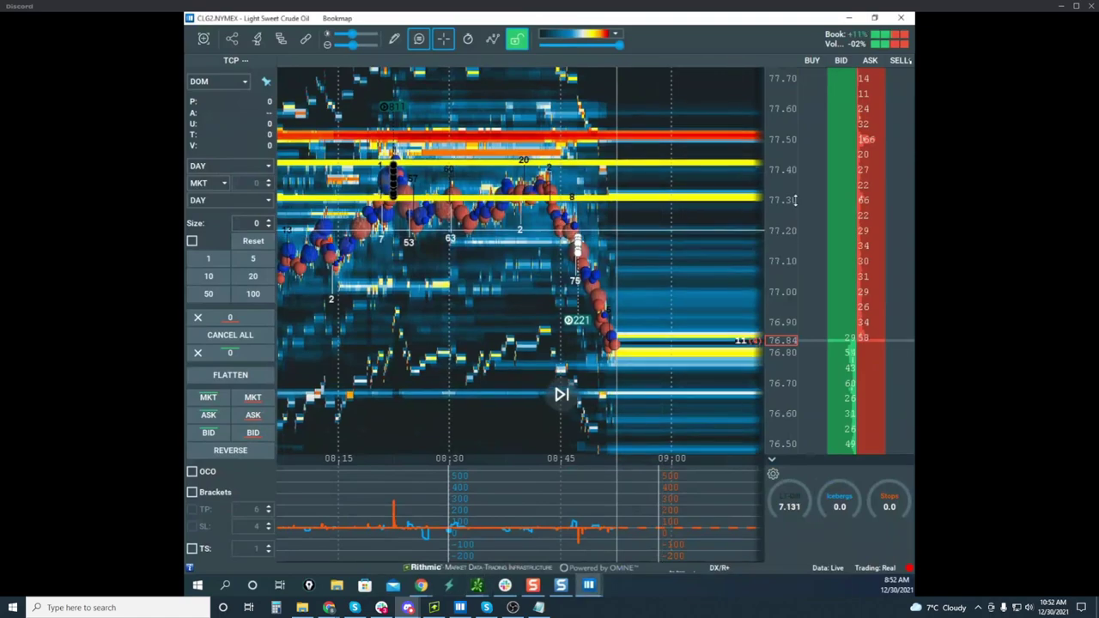
scroll(779, 103, "up", 1)
scroll(780, 101, "up", 1)
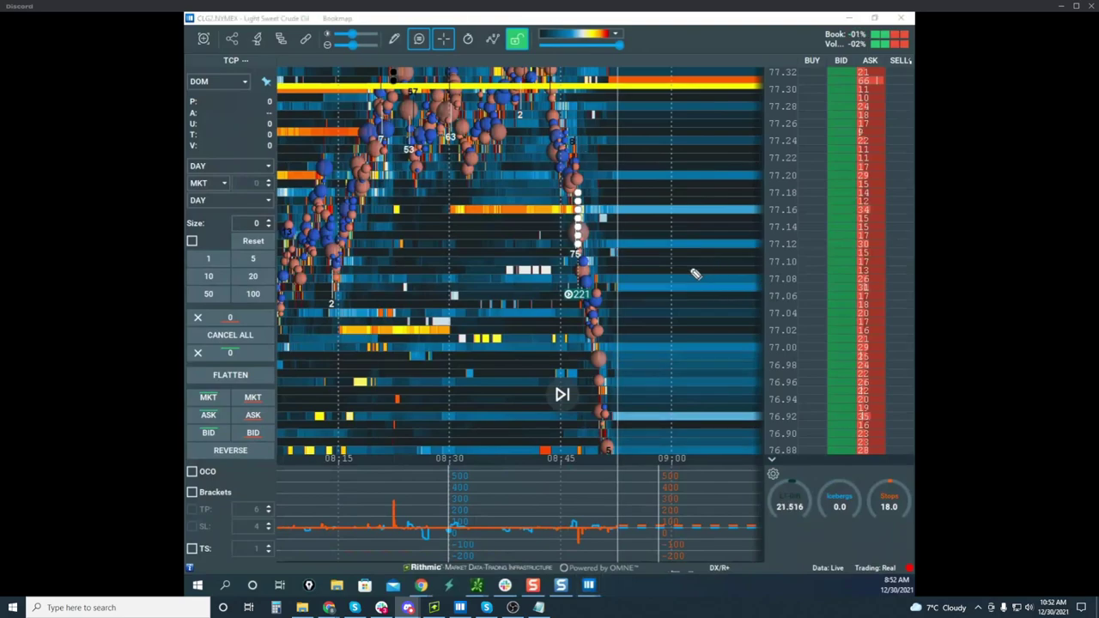
left_click_drag(581, 244, 740, 241)
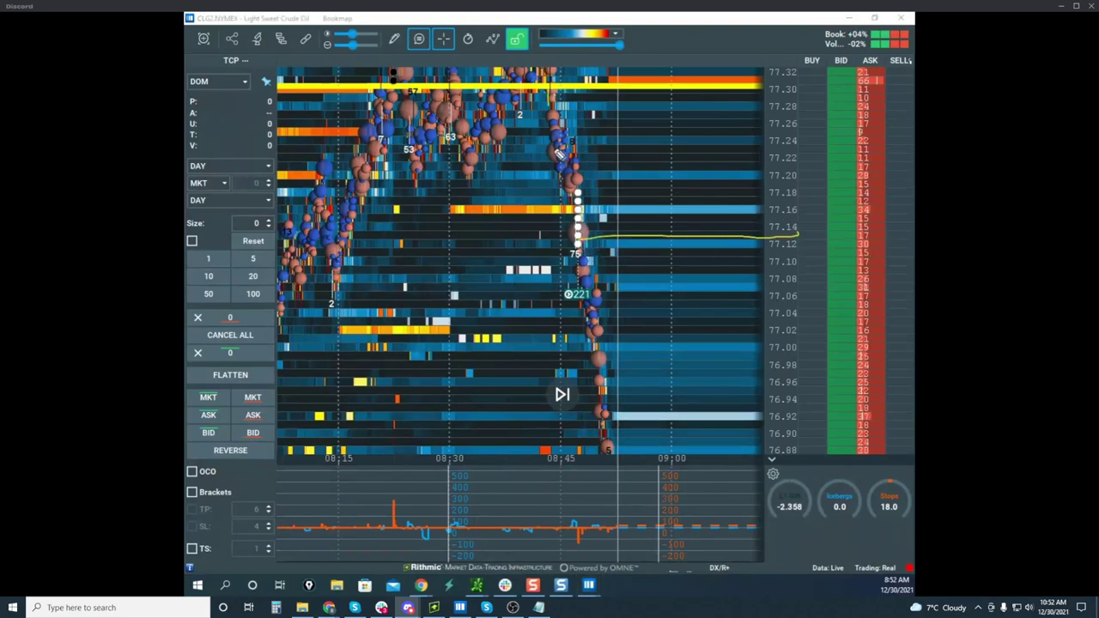
mouse_move(560, 153)
left_mouse_down()
mouse_move(617, 464)
mouse_move(712, 86)
mouse_move(711, 420)
left_mouse_up()
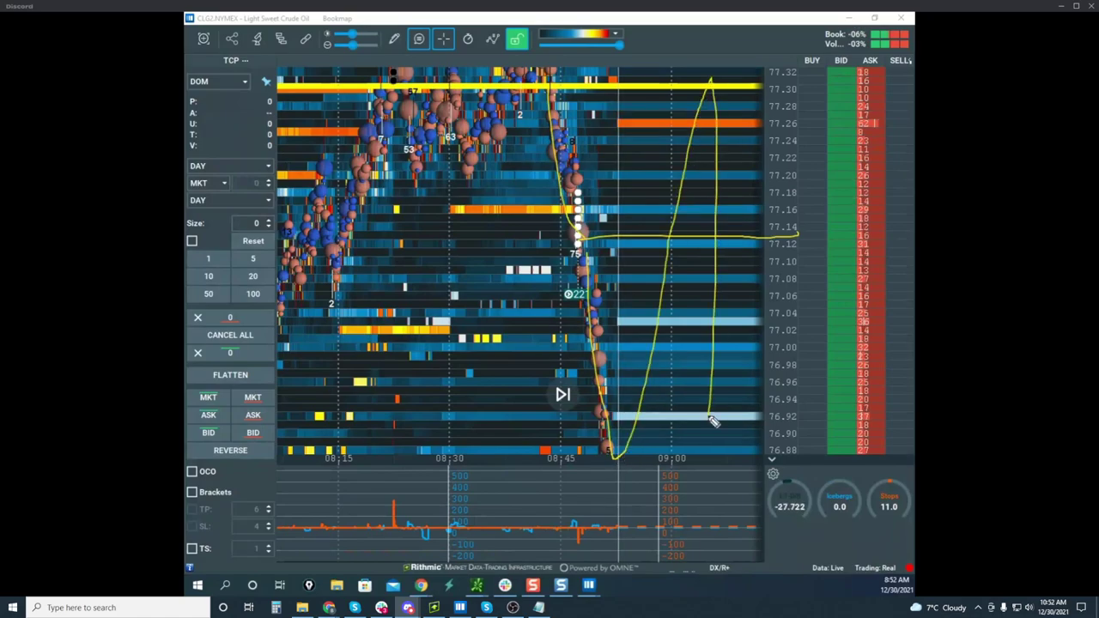
Clear the existing marks, circle the sub-chart stop spike, trace the surge between the yellow lines, and sketch a rise above 77.52
key("Escape")
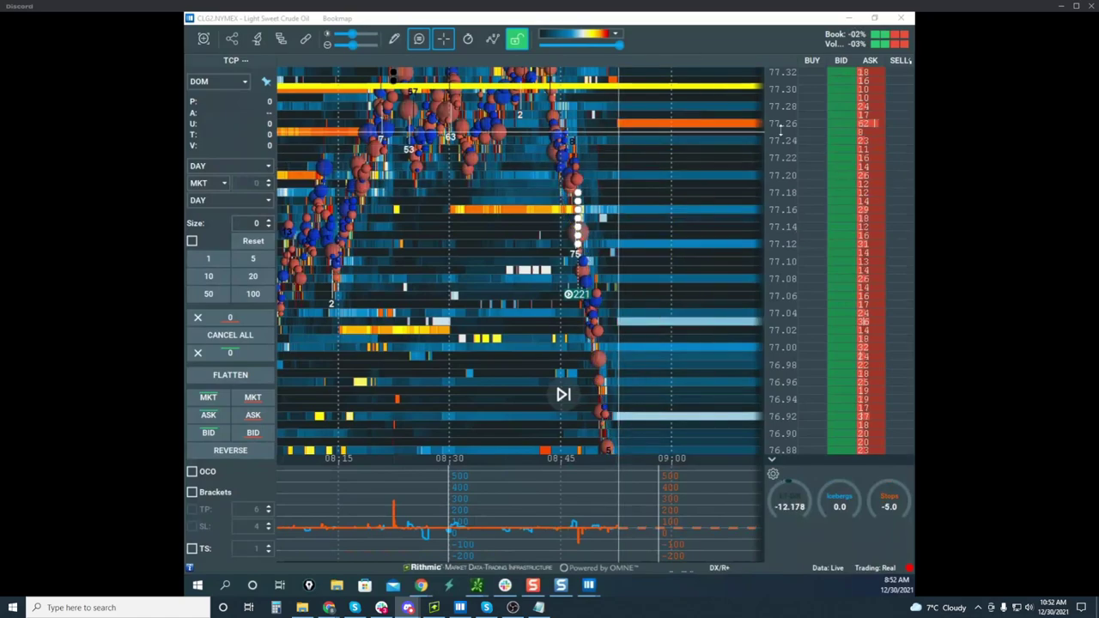
left_click_drag(779, 131, 778, 257)
left_click_drag(777, 187, 778, 146)
scroll(747, 257, "down", 3)
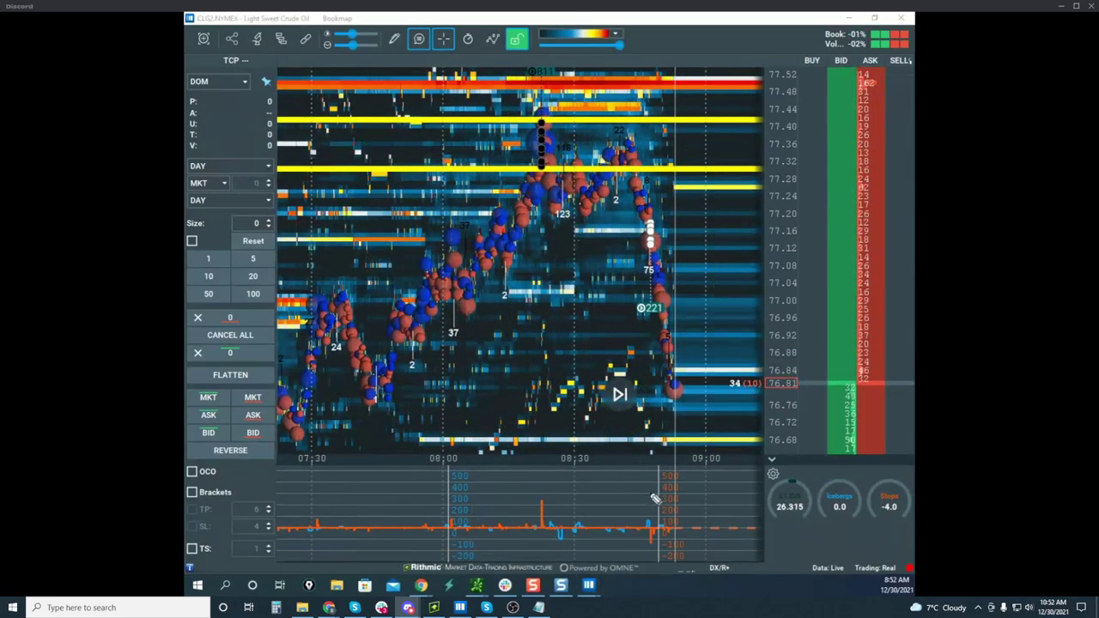
left_click_drag(577, 480, 589, 529)
mouse_move(522, 192)
left_mouse_down()
mouse_move(541, 109)
mouse_move(547, 164)
left_mouse_up()
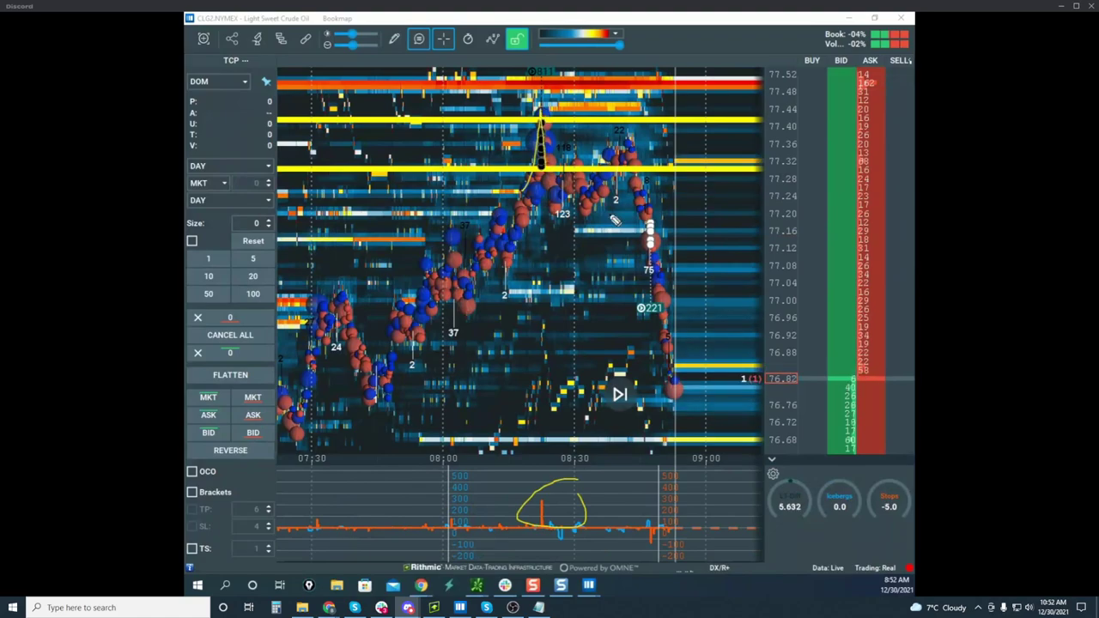
left_click_drag(635, 123, 689, 99)
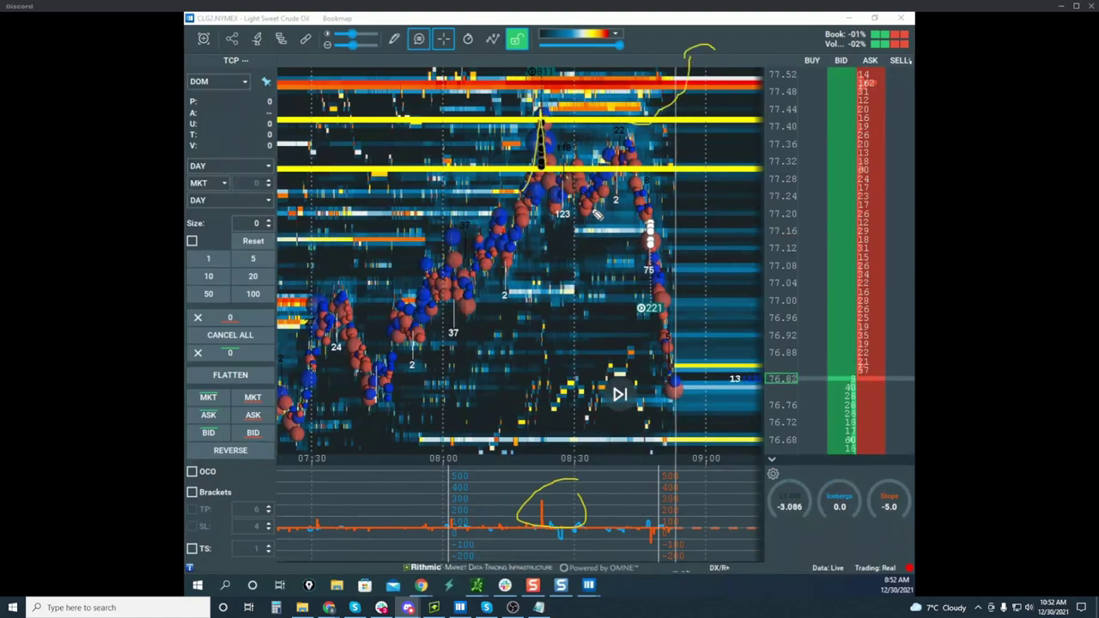
Re-circle the sub-chart spike, trace the run-up, pullback and drop to about 76.74 on the crude oil heatmap, and clear the marks
left_click_drag(566, 502, 569, 537)
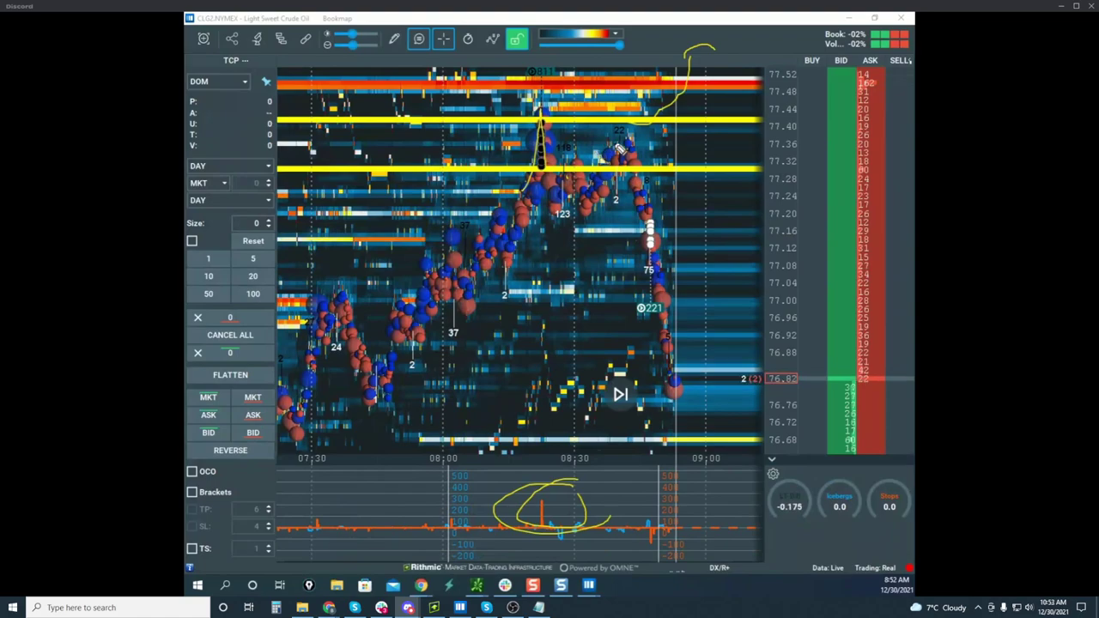
left_click_drag(561, 471, 518, 524)
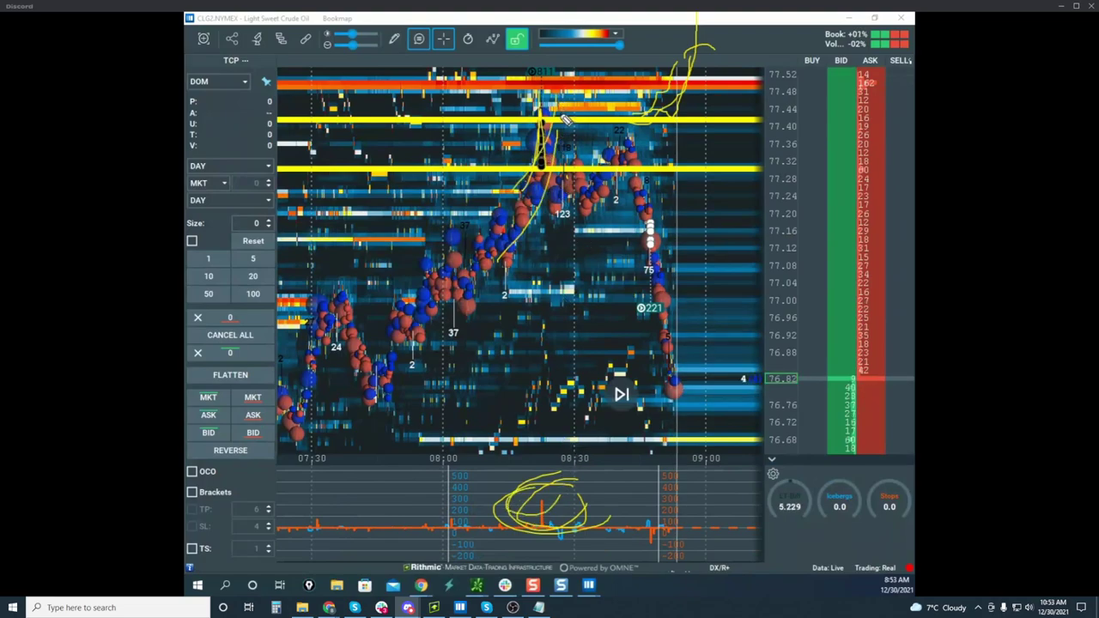
left_click_drag(565, 119, 632, 183)
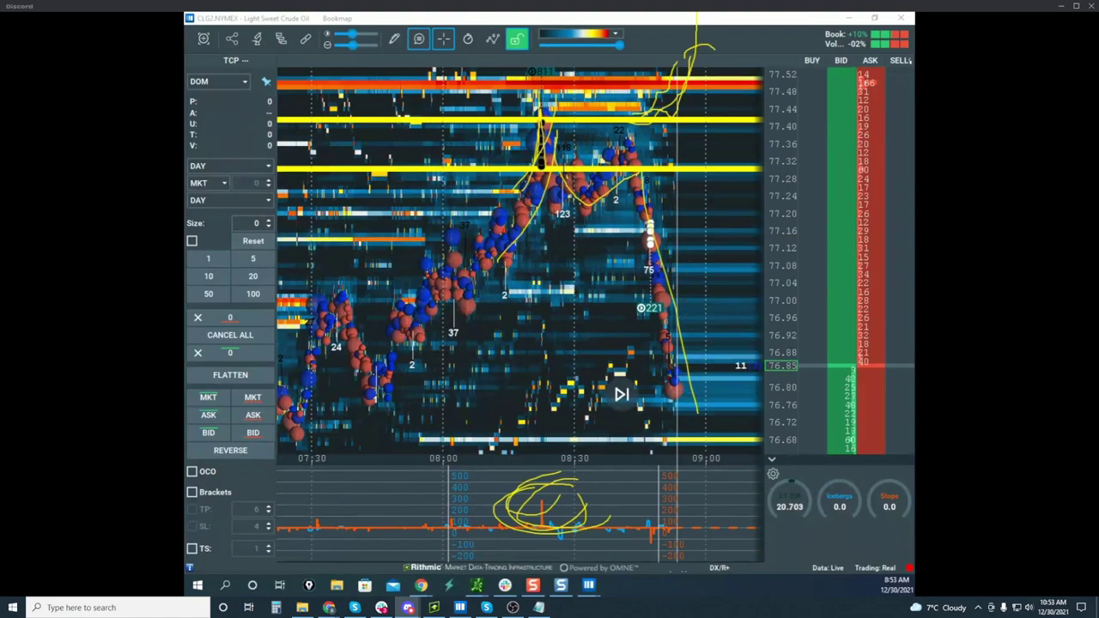
key("ctrl+shift+7")
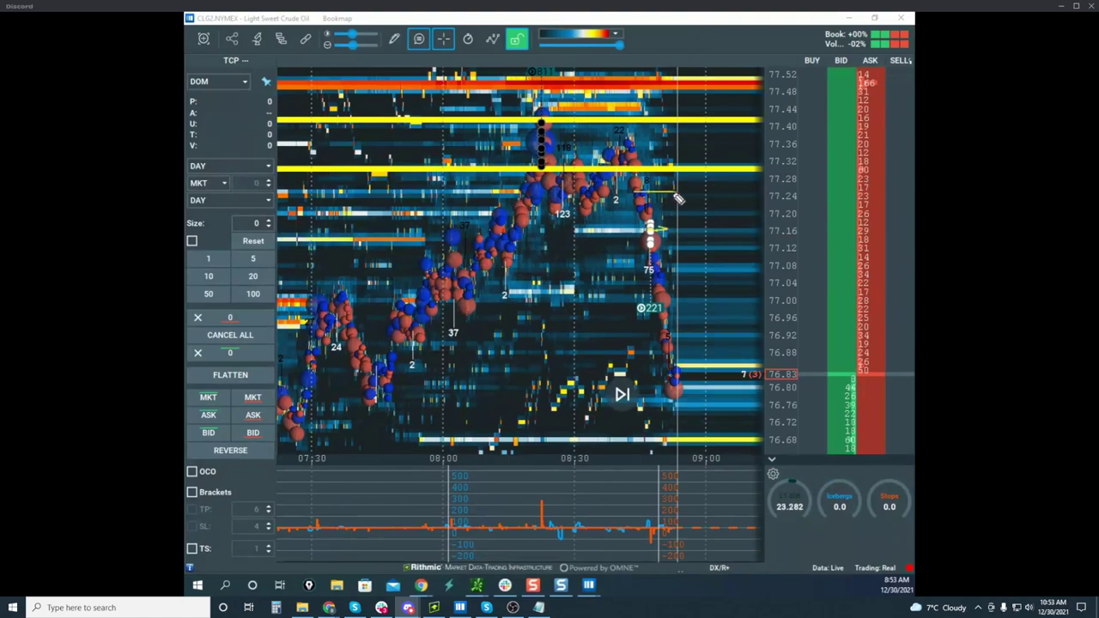
Mark levels at about 77.25 and 77.16, sketch declines and a rebound to about 77.32, and clear the marks
left_click_drag(641, 192, 686, 301)
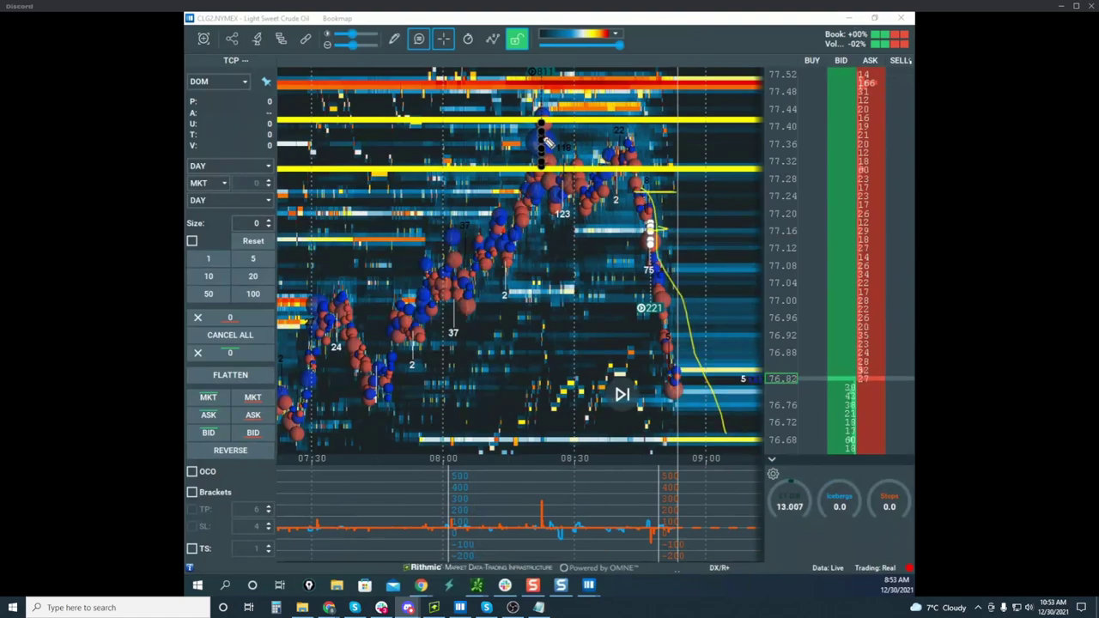
mouse_move(629, 182)
left_mouse_down()
mouse_move(668, 289)
mouse_move(727, 165)
left_mouse_up()
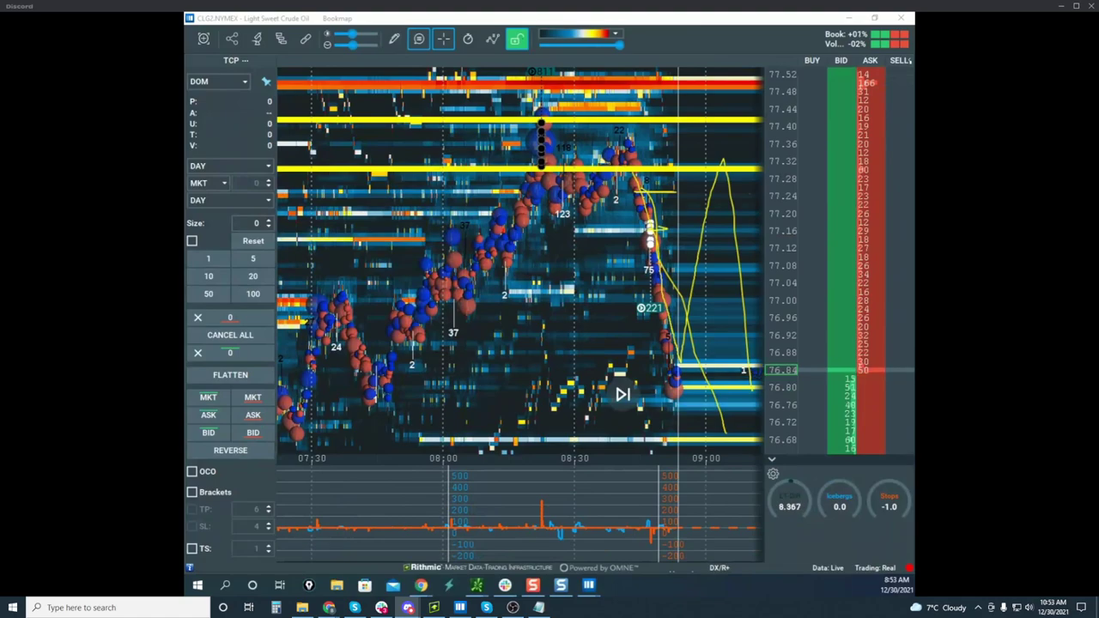
left_click(657, 175)
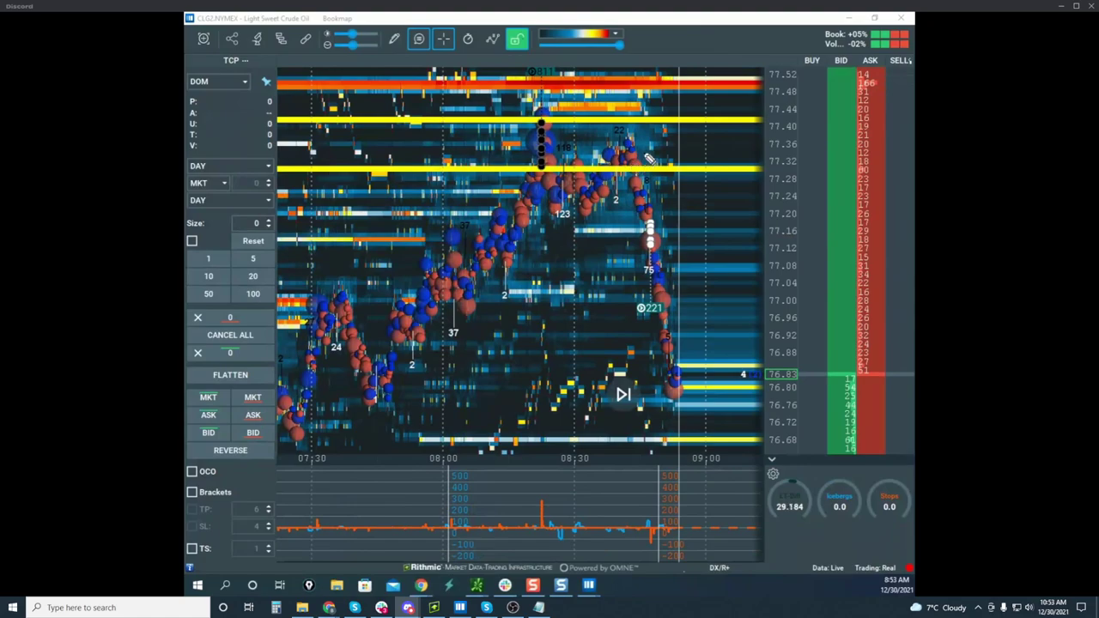
Circle the price cluster around the yellow lines and the sub-chart spike, trace the decline to about 76.74, and clear the marks
left_click_drag(640, 112, 645, 171)
left_click_drag(542, 460, 556, 498)
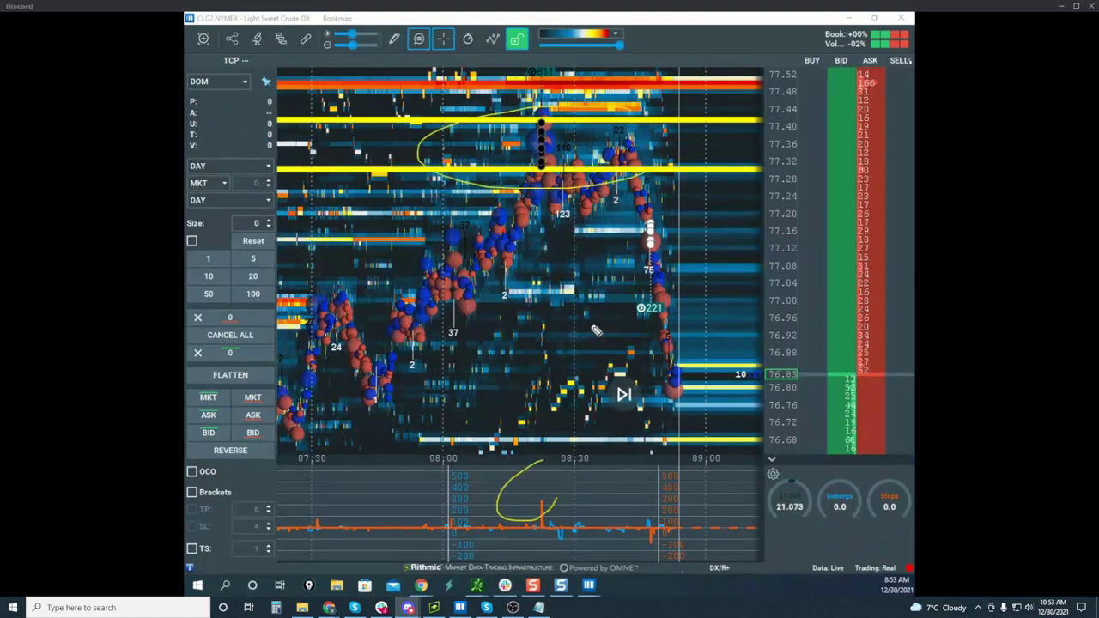
mouse_move(635, 176)
left_mouse_down()
mouse_move(657, 343)
mouse_move(691, 415)
left_mouse_up()
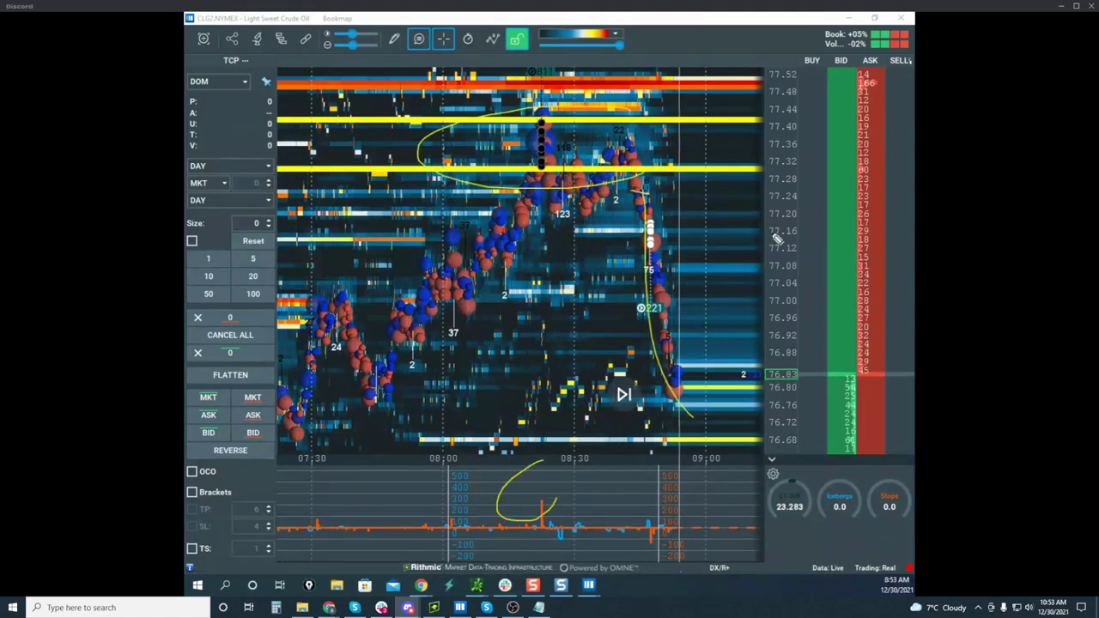
key("Escape")
Review the crude oil heatmap over a wider price and time range, and put it away to return to the Natural Gas heatmap
scroll(780, 164, "down", 2)
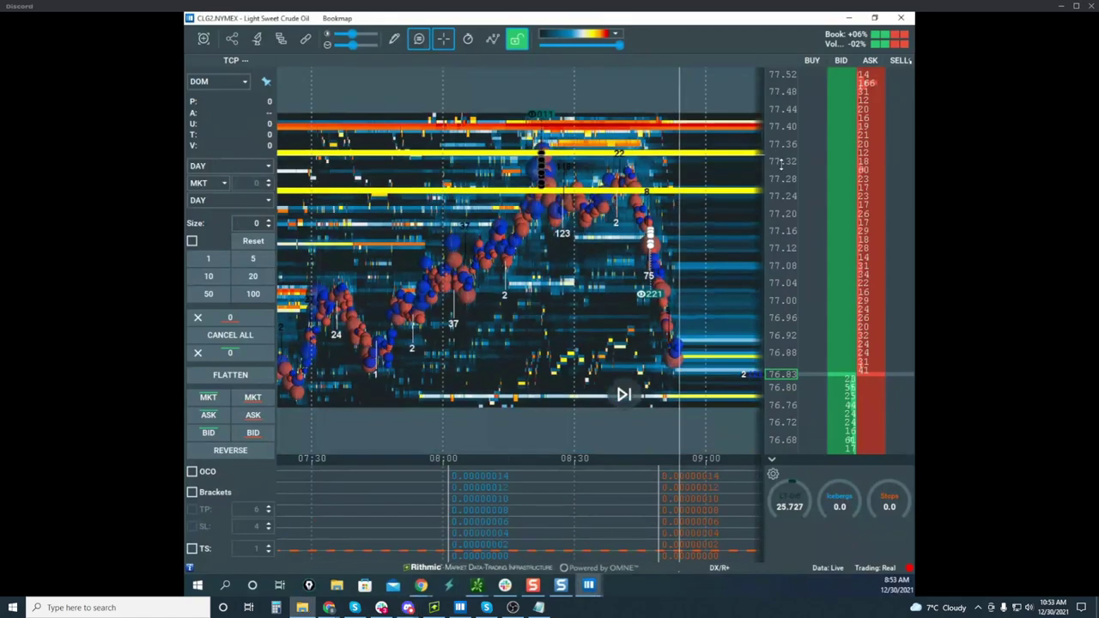
left_click_drag(759, 288, 744, 250)
scroll(743, 250, "down", 2)
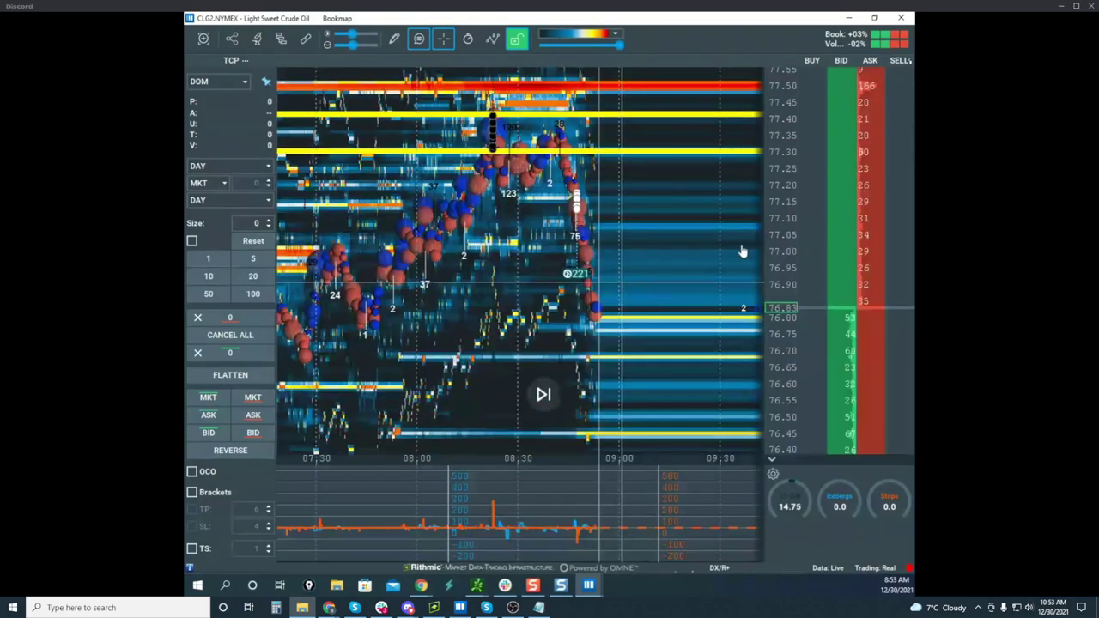
scroll(780, 213, "down", 2)
scroll(651, 230, "down", 2)
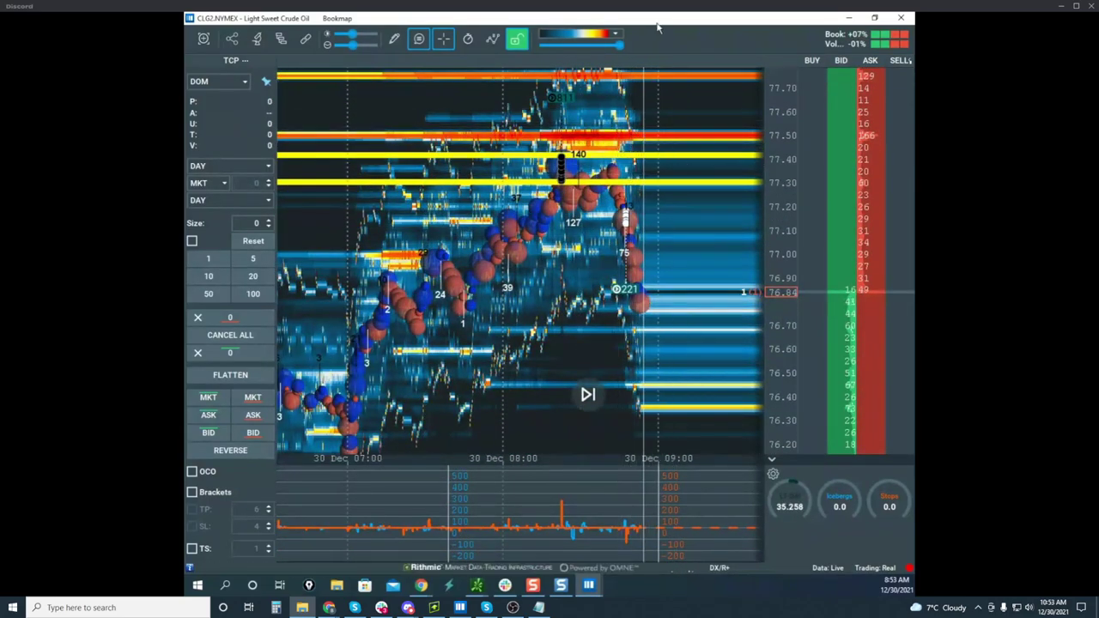
left_click_drag(658, 18, 535, 345)
key("super+Down")
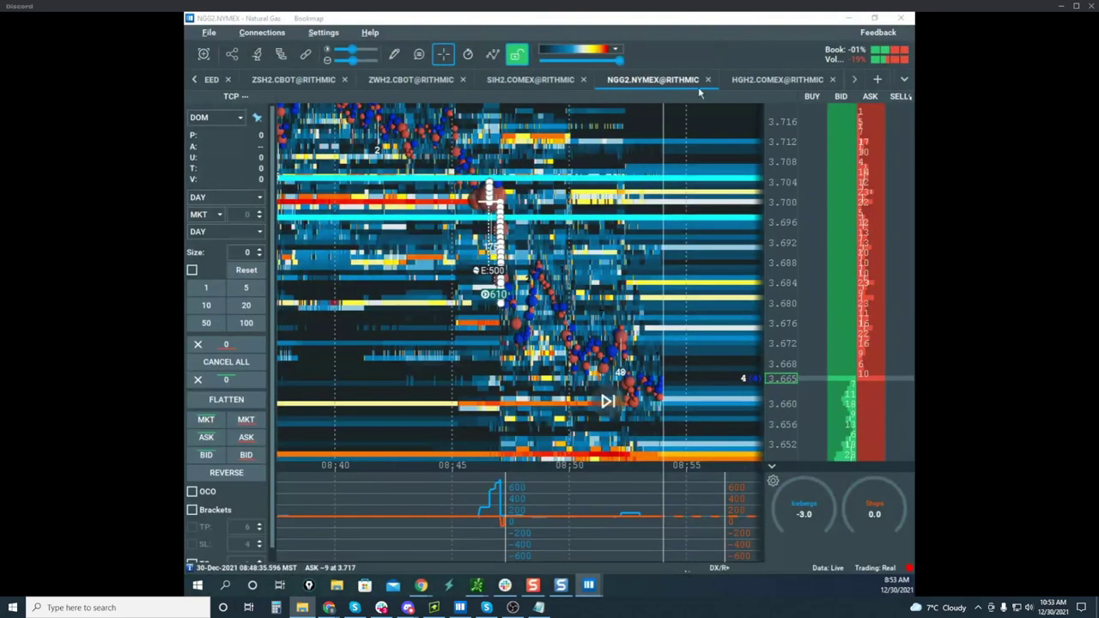
Examine the natural gas sell-off around the two cyan lines and the heavy order bands below it down to 3.600
scroll(775, 207, "down", 3)
left_click_drag(677, 203, 618, 179)
scroll(618, 182, "down", 3)
scroll(771, 210, "up", 2)
scroll(636, 232, "up", 2)
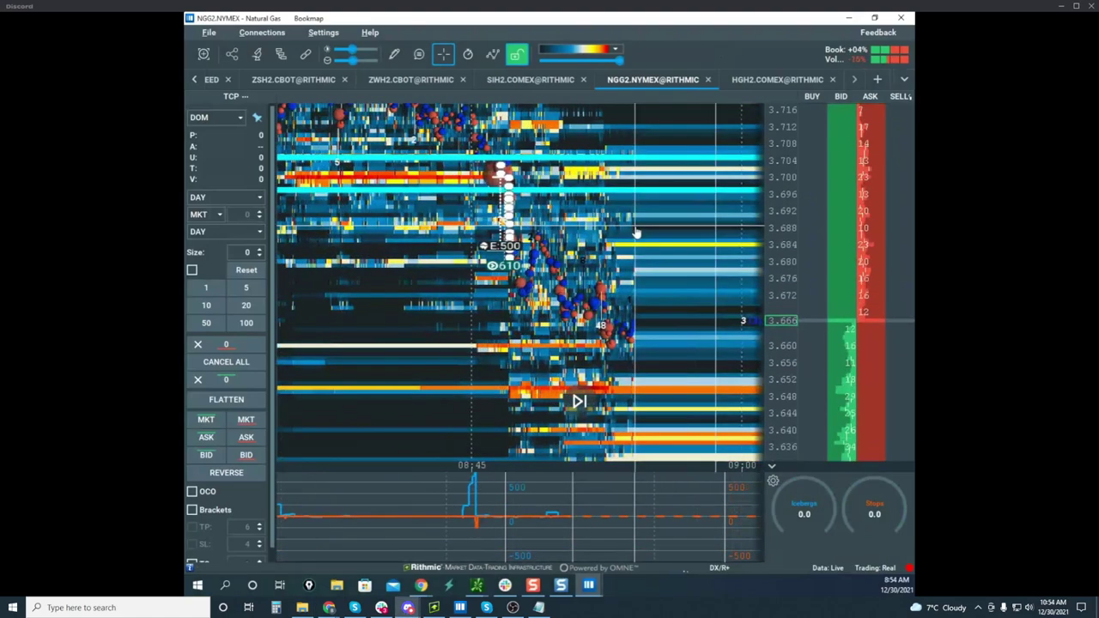
scroll(635, 234, "up", 2)
left_click_drag(632, 299, 637, 282)
scroll(782, 221, "down", 3)
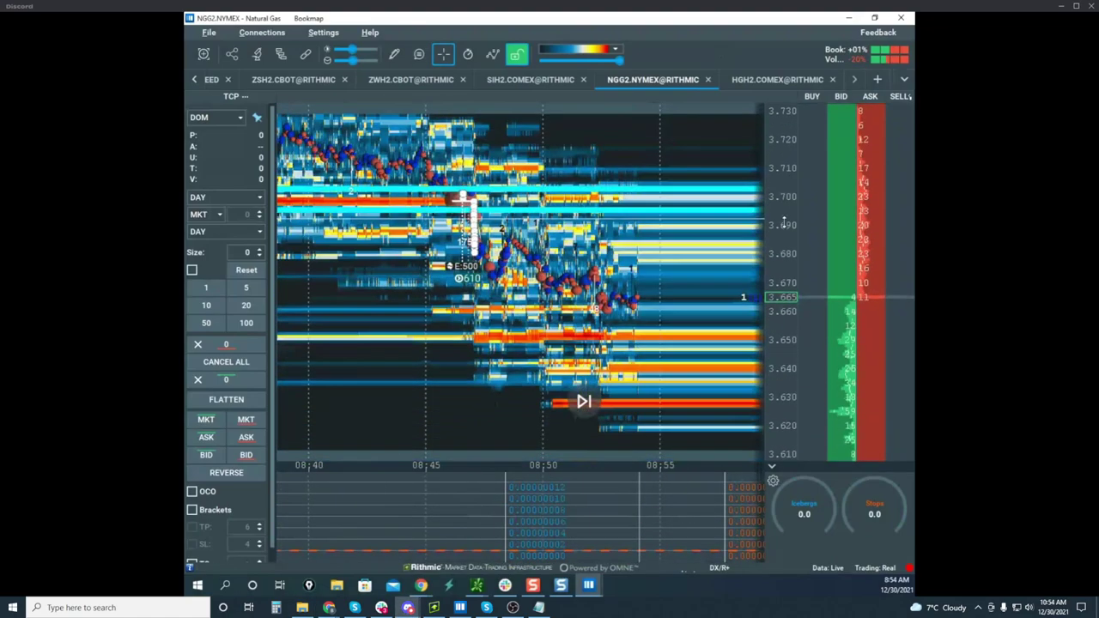
scroll(743, 221, "down", 3)
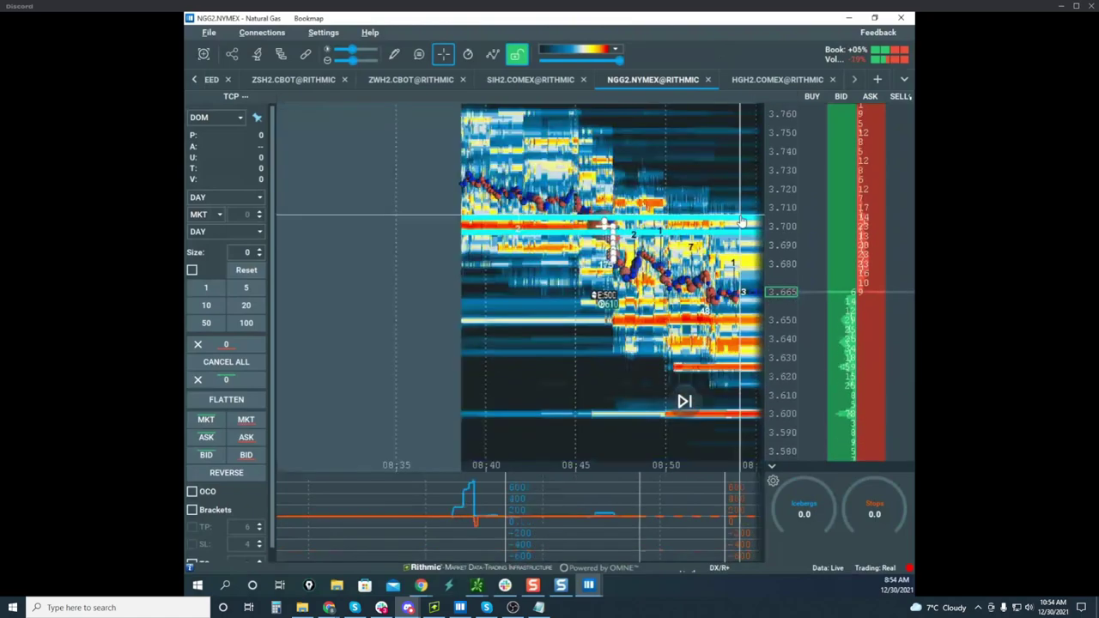
Sketch price swings between about 3.660 and 3.684, circle the zone from about 3.650 to 3.700, and clear the marks
scroll(742, 221, "up", 3)
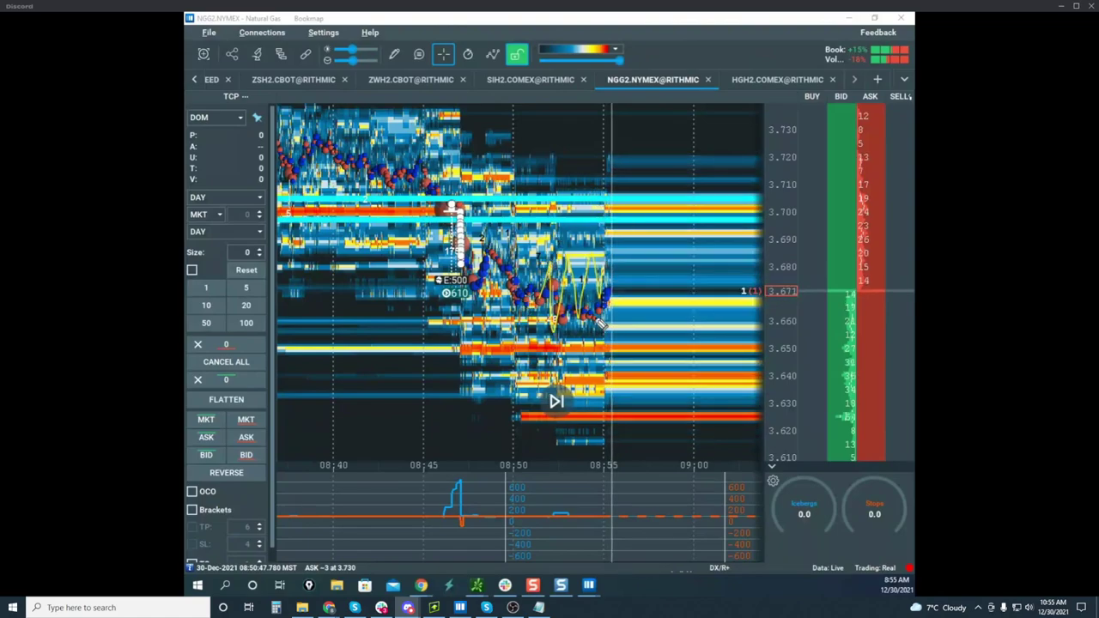
mouse_move(592, 228)
left_mouse_down()
mouse_move(472, 213)
mouse_move(709, 287)
left_mouse_up()
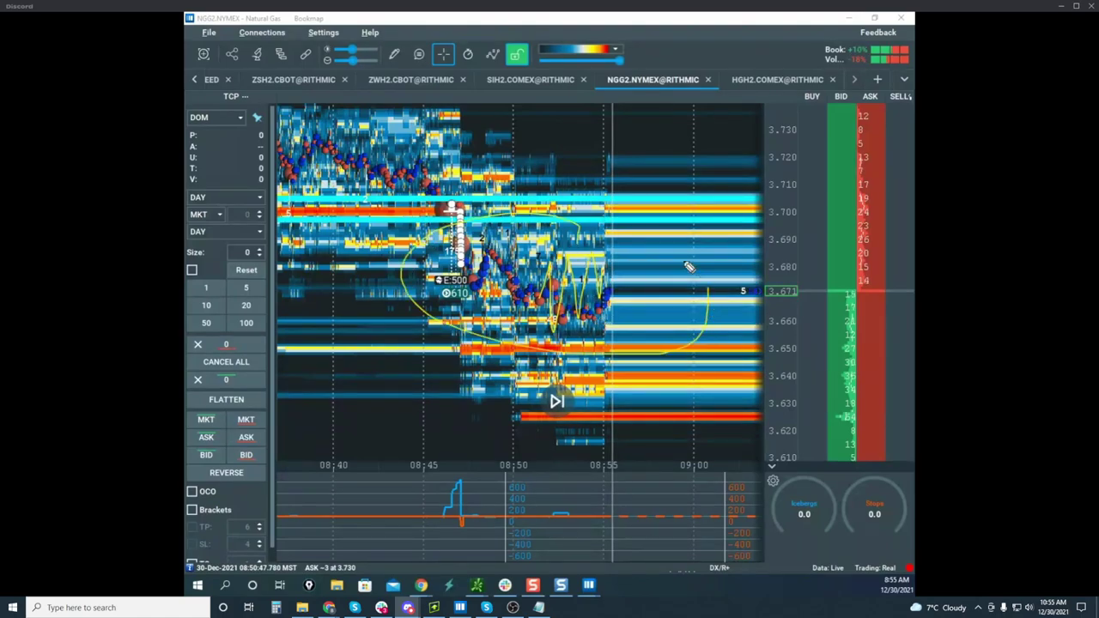
key("Escape")
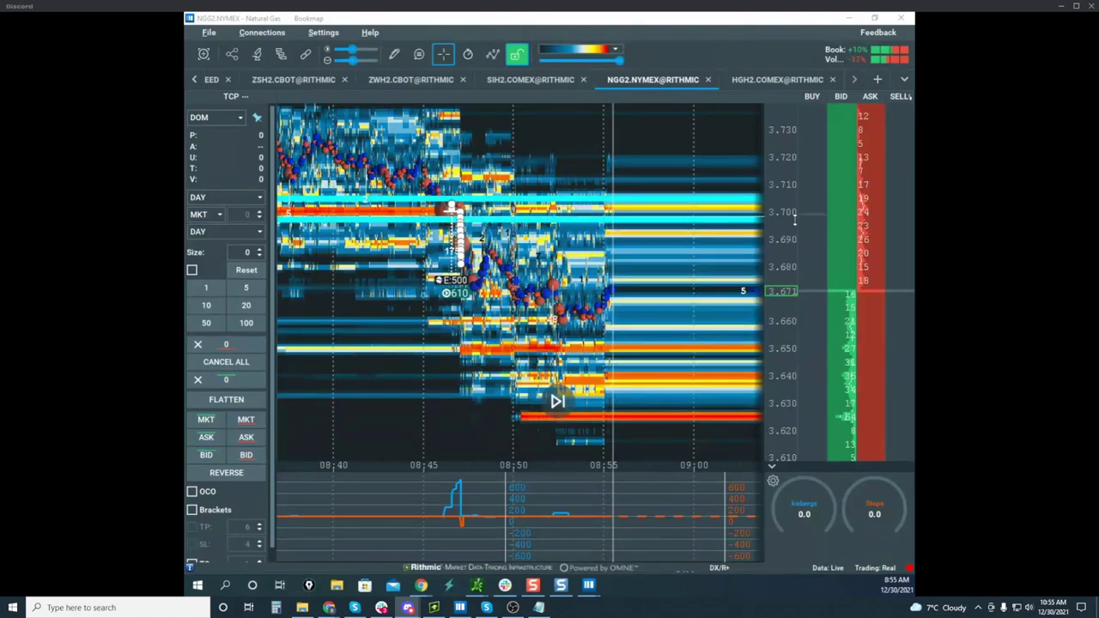
Sketch a fall from the cyan lines to about 3.665, a rebound to about 3.698, and alternative moves to about 3.685 and 3.717
scroll(782, 212, "up", 1)
scroll(783, 212, "up", 1)
scroll(683, 263, "down", 2)
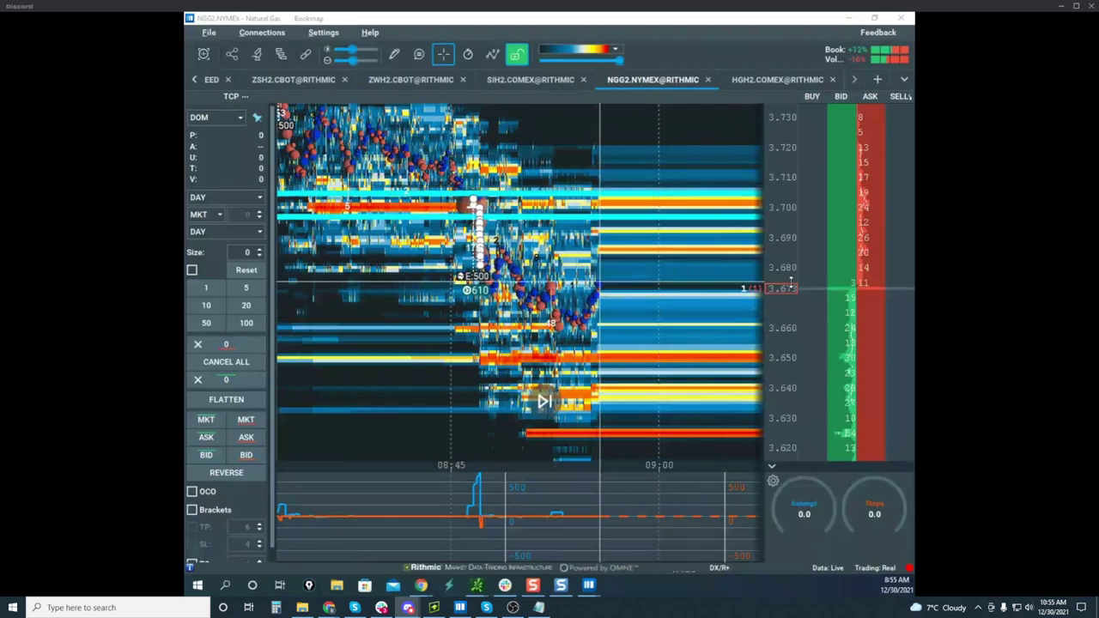
scroll(789, 283, "down", 1)
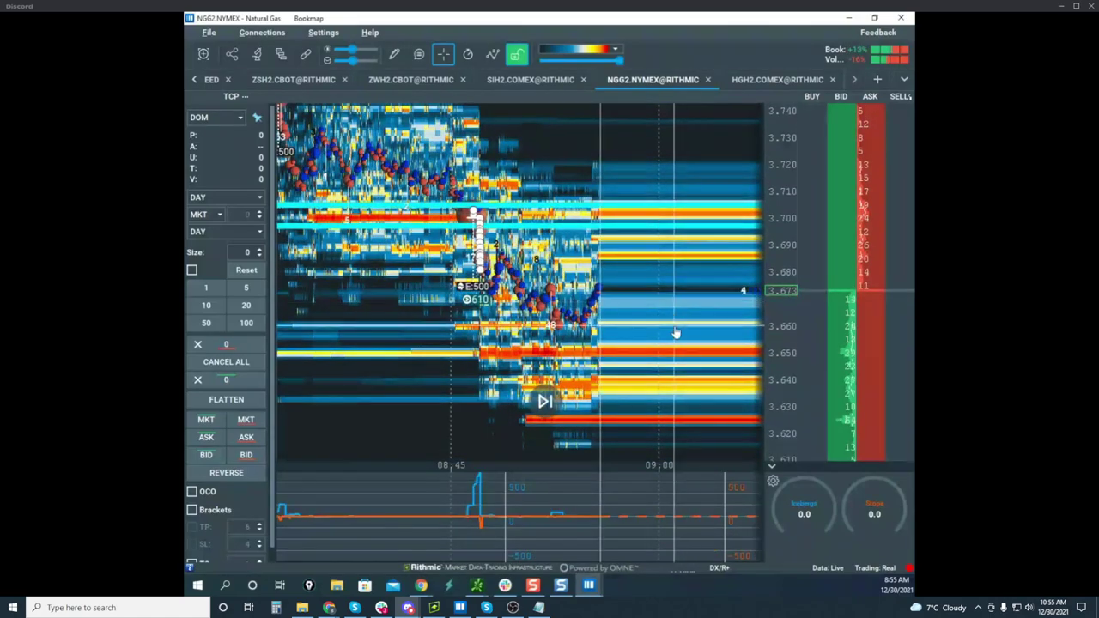
scroll(781, 283, "up", 1)
scroll(781, 280, "up", 1)
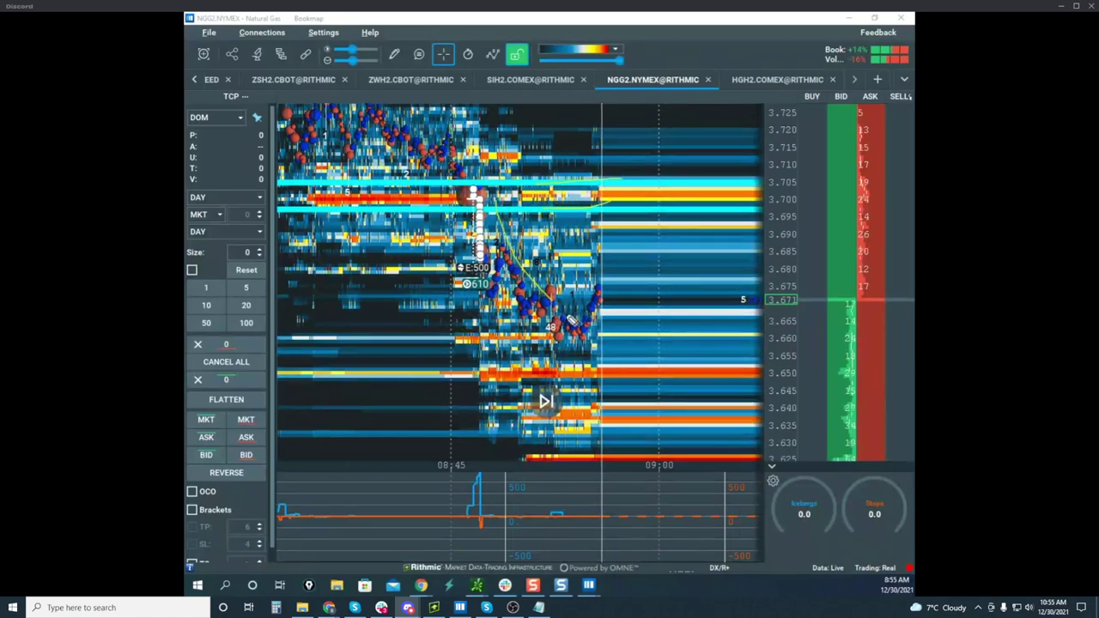
left_click_drag(571, 320, 631, 225)
left_click_drag(642, 272, 654, 254)
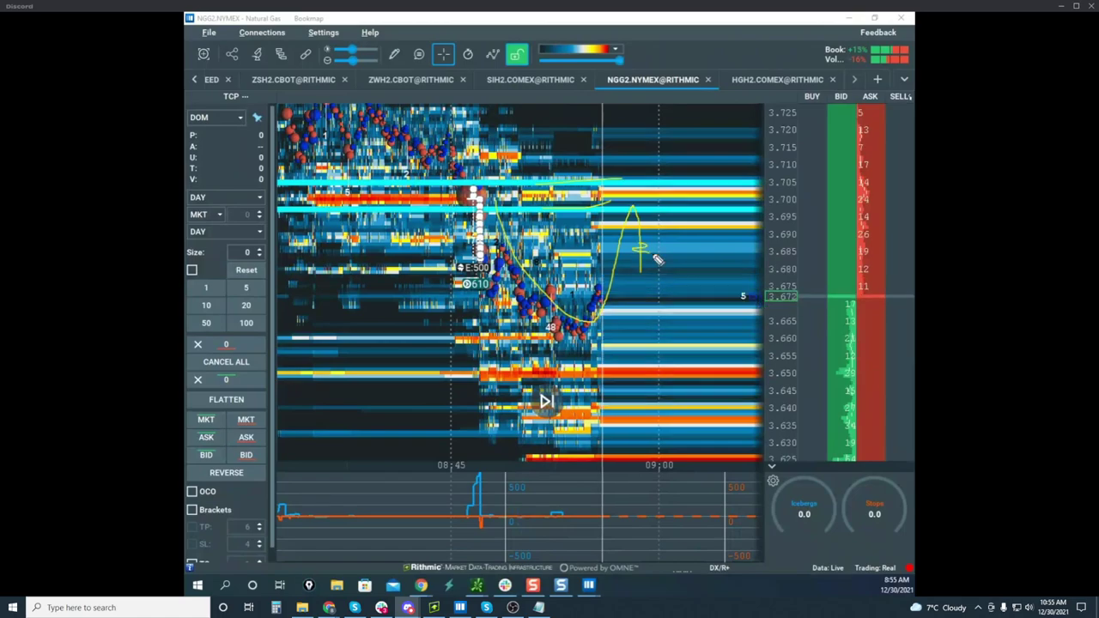
mouse_move(636, 177)
left_mouse_down()
mouse_move(650, 131)
mouse_move(674, 146)
left_mouse_up()
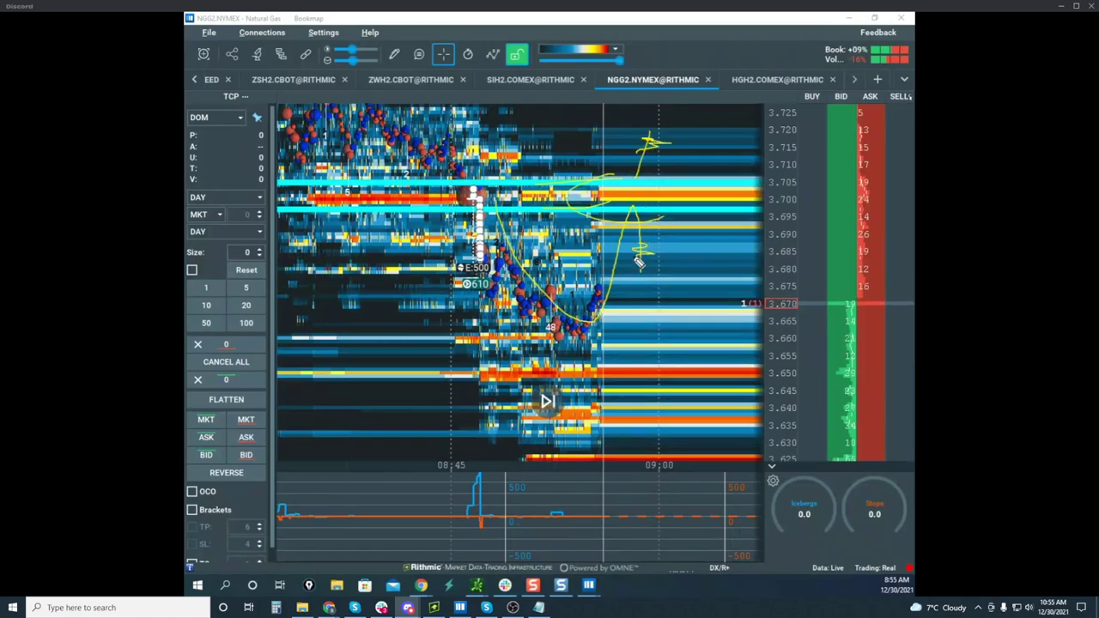
Sketch wide swings between about 3.709 and 3.622, draw large circles around the trading range, and clear the marks
mouse_move(617, 224)
left_mouse_down()
mouse_move(671, 466)
mouse_move(726, 216)
mouse_move(730, 307)
mouse_move(784, 172)
mouse_move(818, 451)
mouse_move(862, 287)
mouse_move(799, 242)
left_mouse_up()
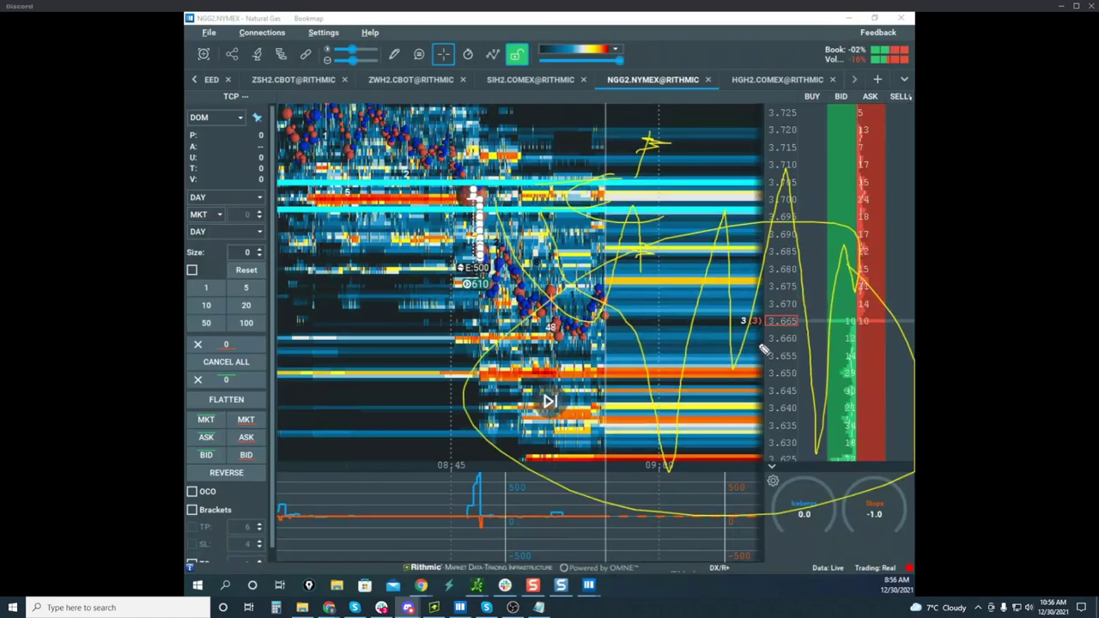
mouse_move(614, 210)
left_mouse_down()
mouse_move(432, 341)
mouse_move(743, 154)
left_mouse_up()
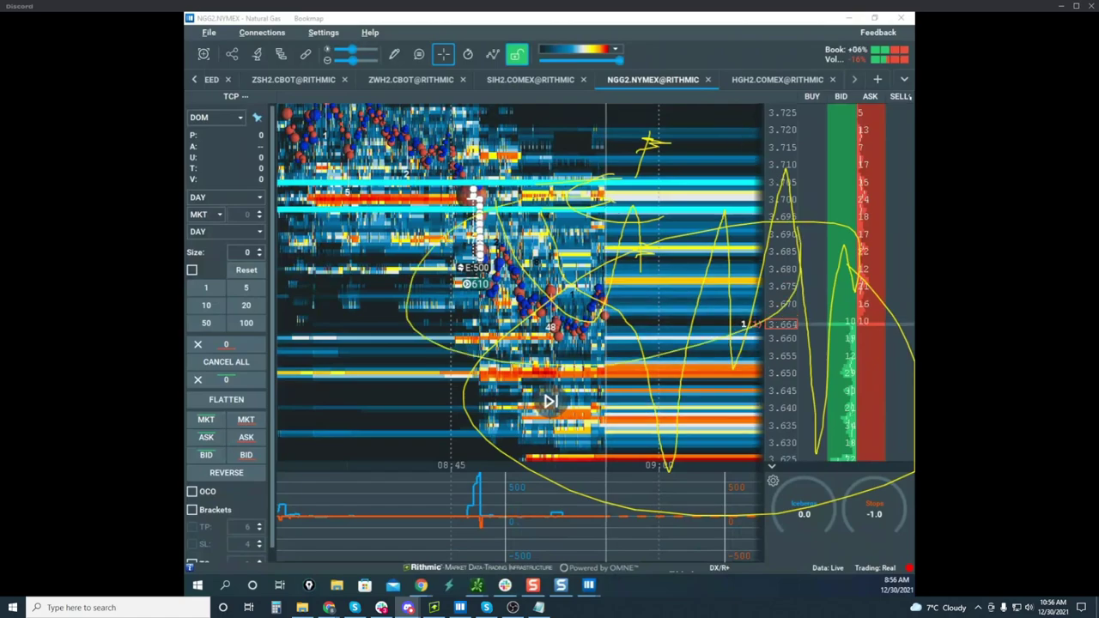
key("e")
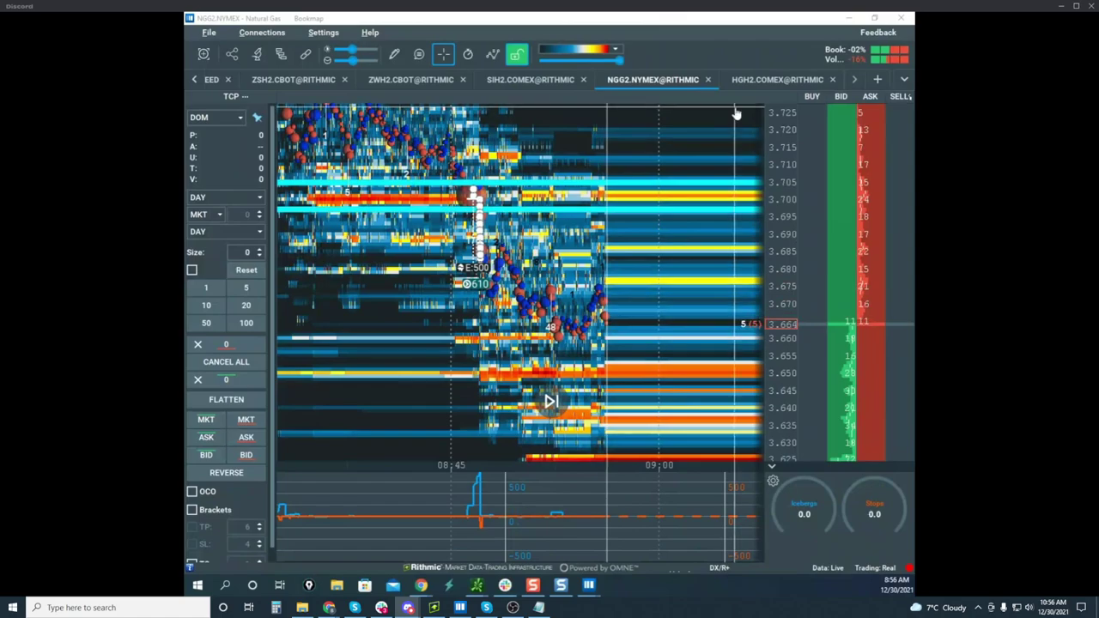
Review the natural gas decline since 08:30 against the two cyan lines over a wider time range
scroll(789, 193, "down", 3)
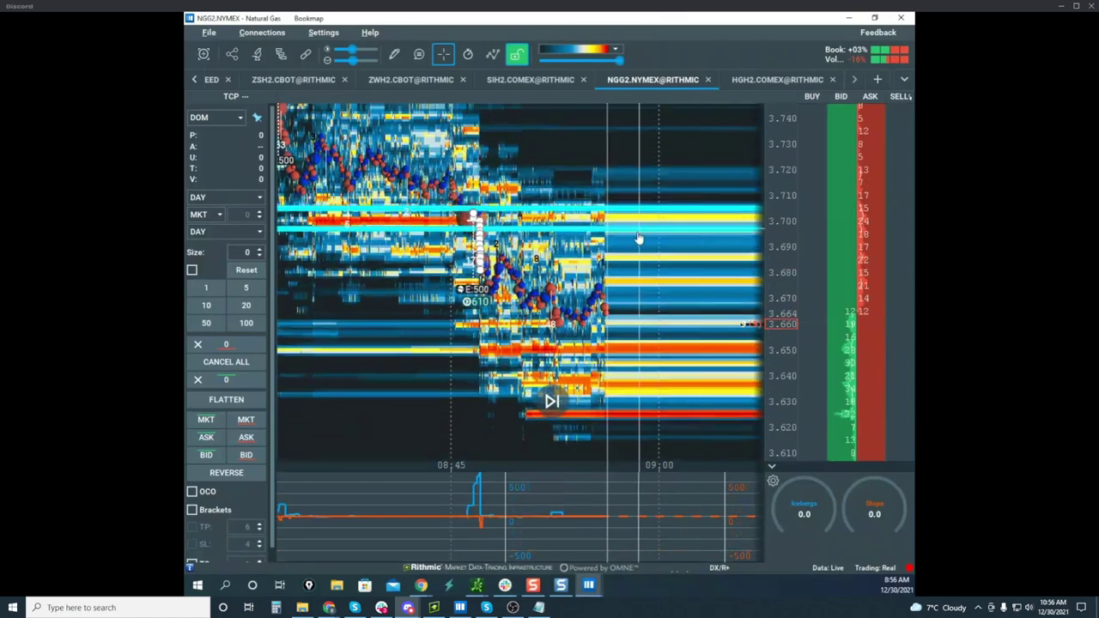
scroll(606, 213, "down", 3)
scroll(781, 214, "down", 4)
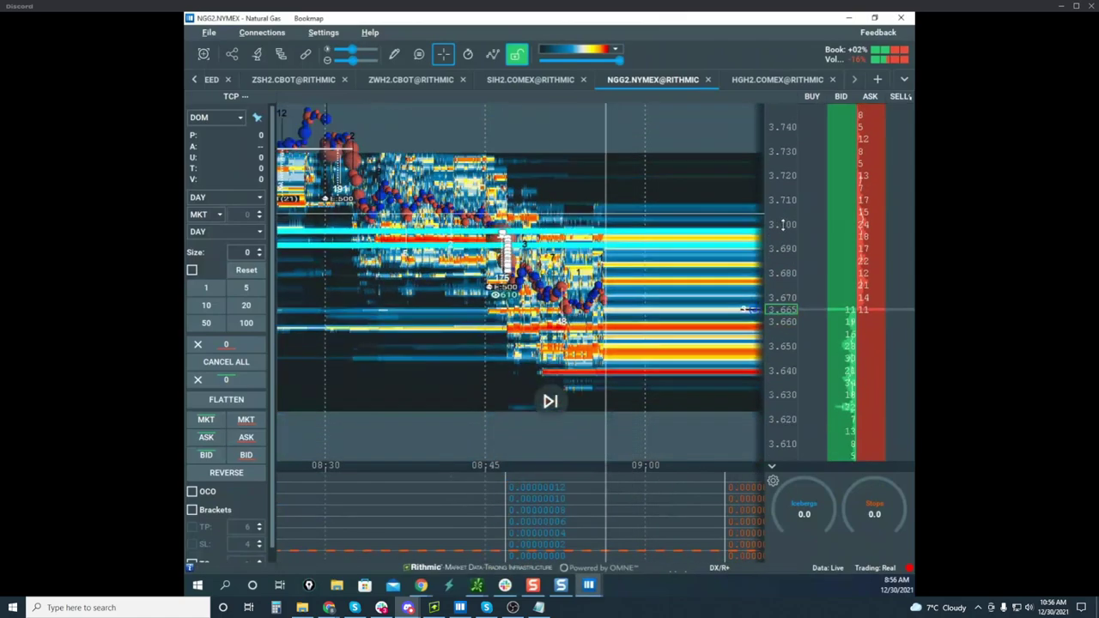
scroll(784, 201, "up", 3)
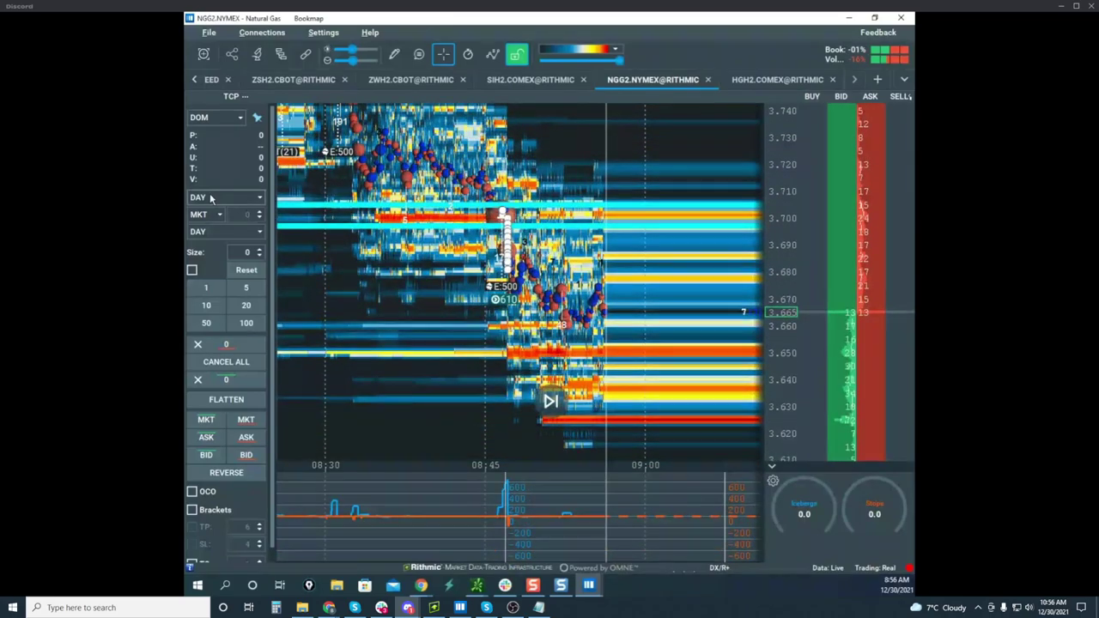
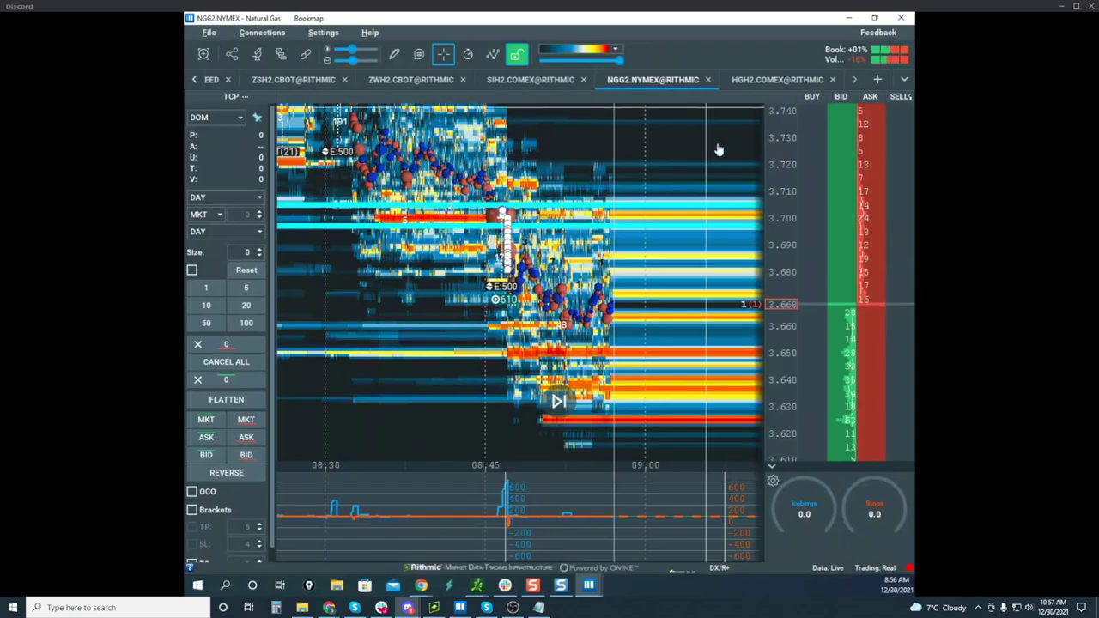
Sketch a fall from the cyan lines to about 3.645, a rebound to about 3.697, and a drop to about 3.667
scroll(788, 221, "up", 2)
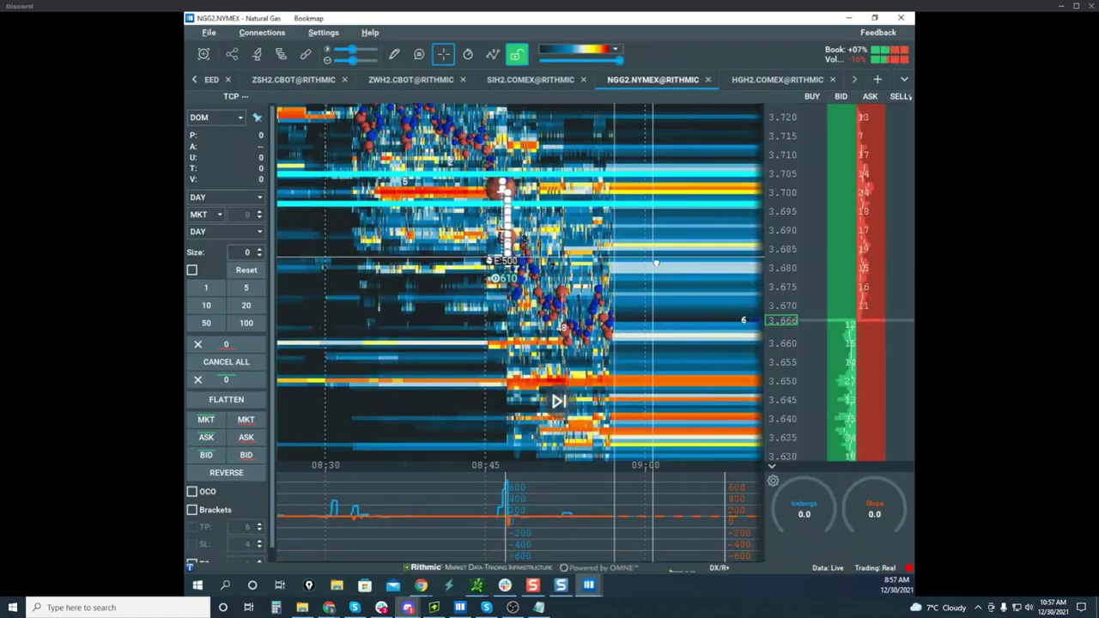
scroll(656, 264, "up", 4)
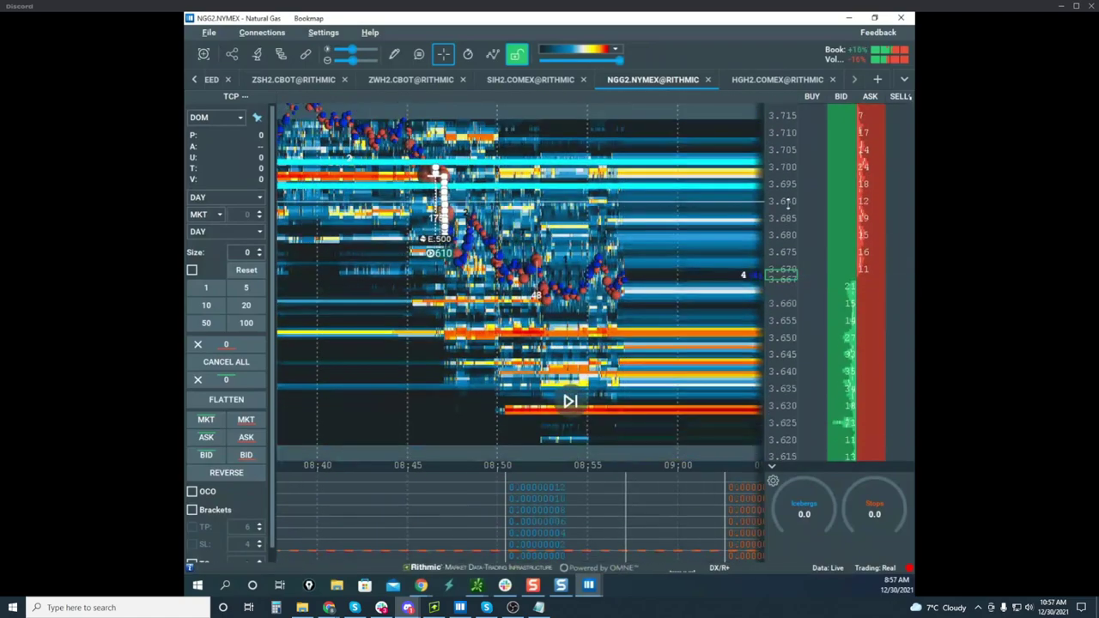
scroll(788, 203, "down", 1)
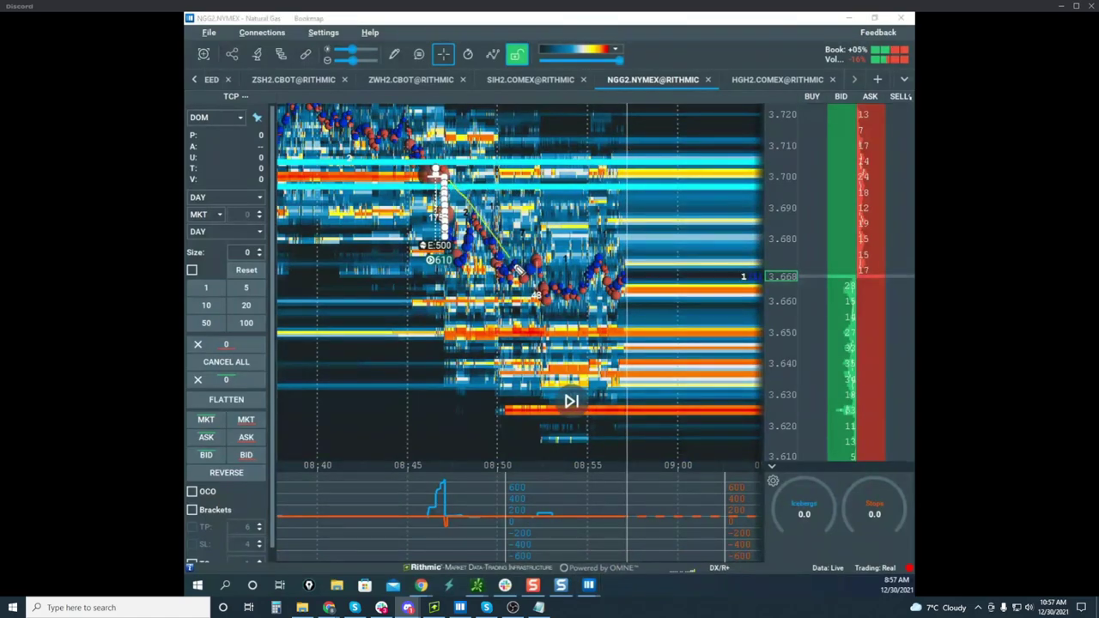
mouse_move(446, 182)
left_mouse_down()
mouse_move(549, 304)
mouse_move(623, 295)
left_mouse_up()
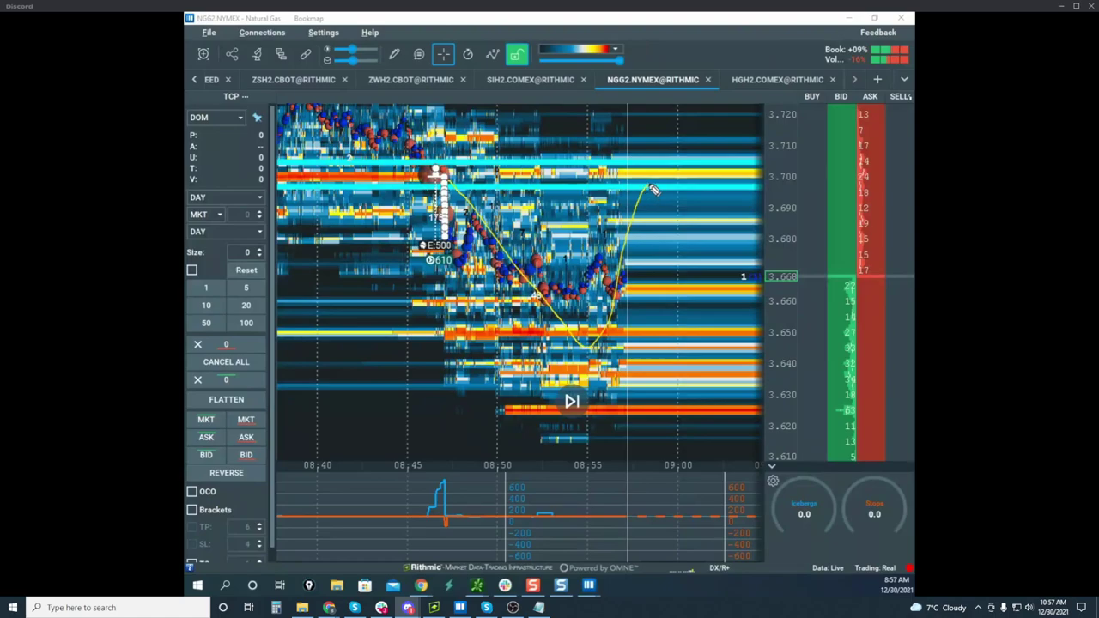
left_click_drag(652, 189, 661, 278)
Mark levels near 3.673 and 3.665, draw a peak and circle the 08:47 spike in the lower indicator, and clear the marks
left_click_drag(592, 267, 672, 264)
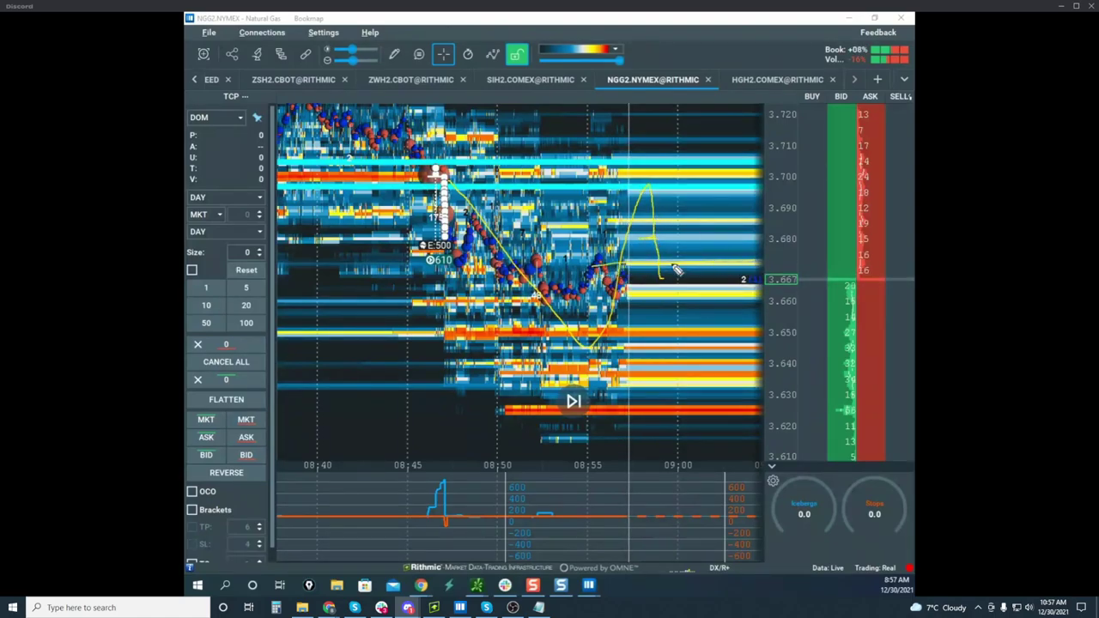
left_click_drag(625, 523, 709, 531)
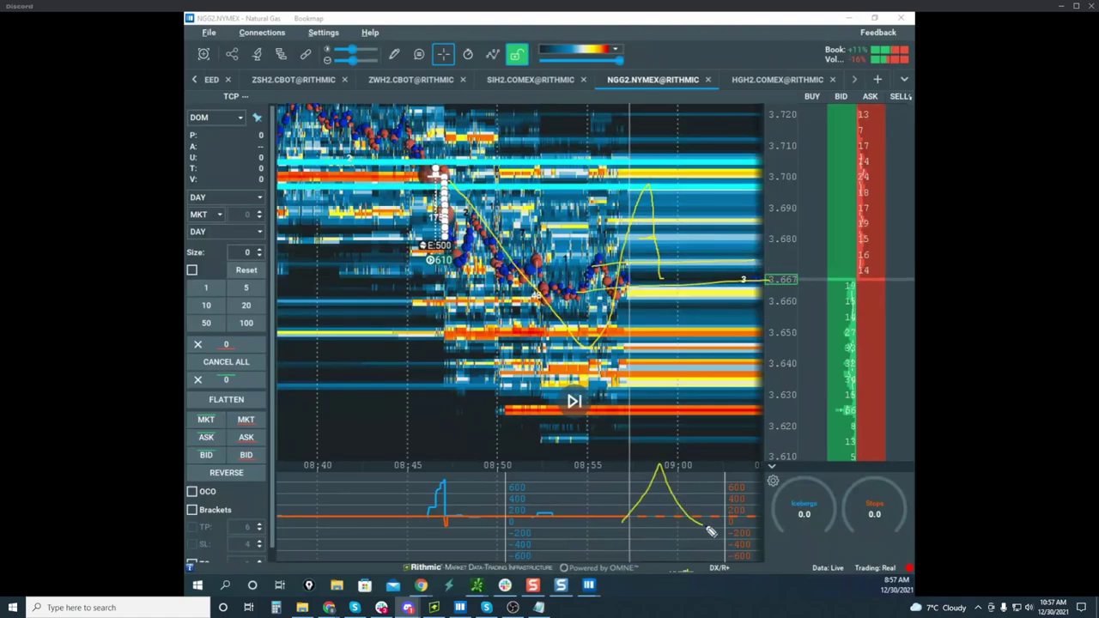
left_click_drag(443, 467, 626, 493)
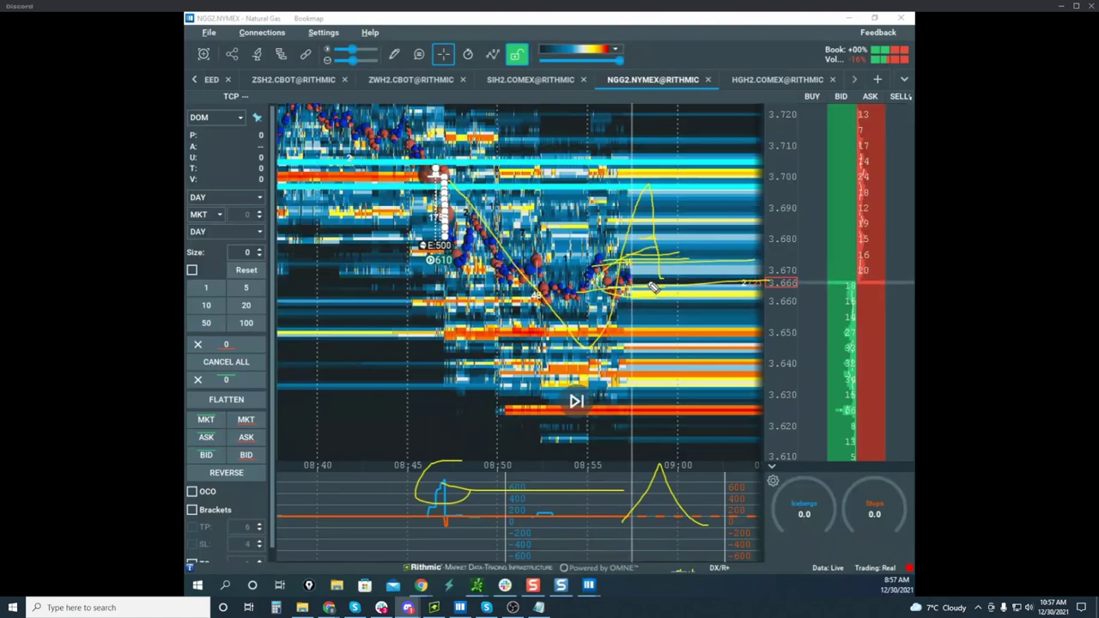
key("Escape")
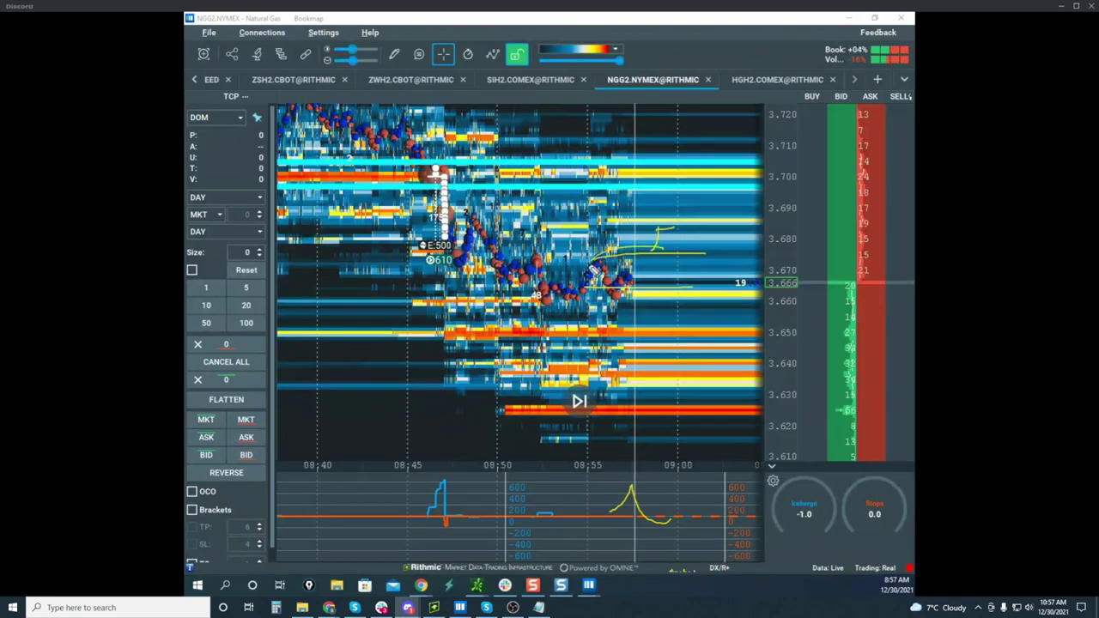
Outline the recent range between about 3.664 and 3.675 and sketch breakouts to about 3.684 and 3.698
left_click_drag(591, 267, 679, 289)
left_click_drag(658, 231, 692, 225)
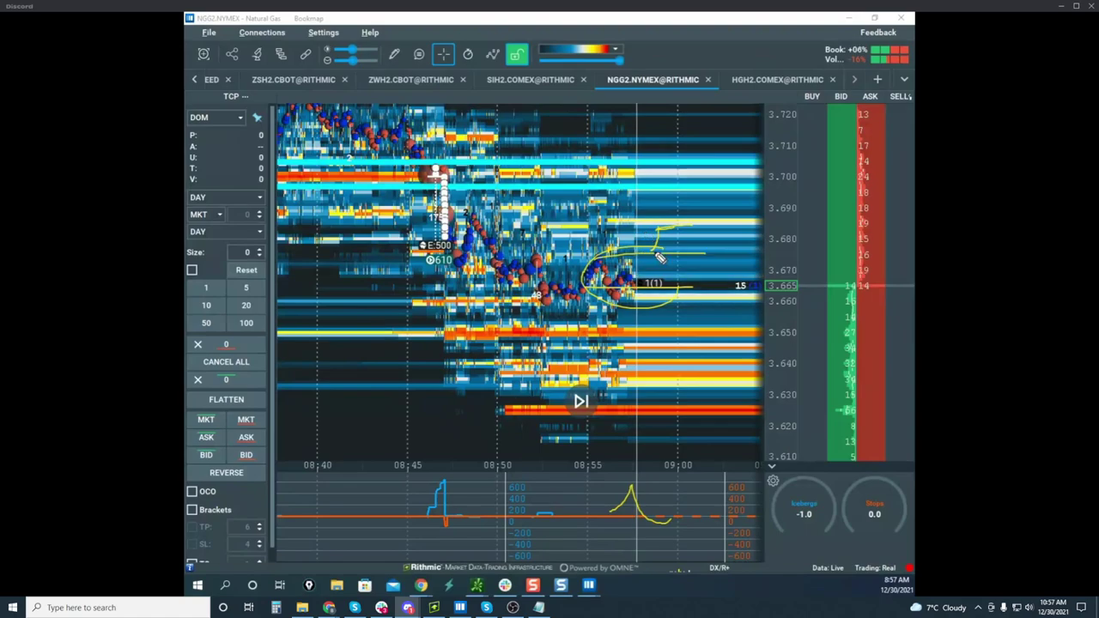
left_click_drag(654, 250, 678, 181)
left_click_drag(656, 249, 693, 226)
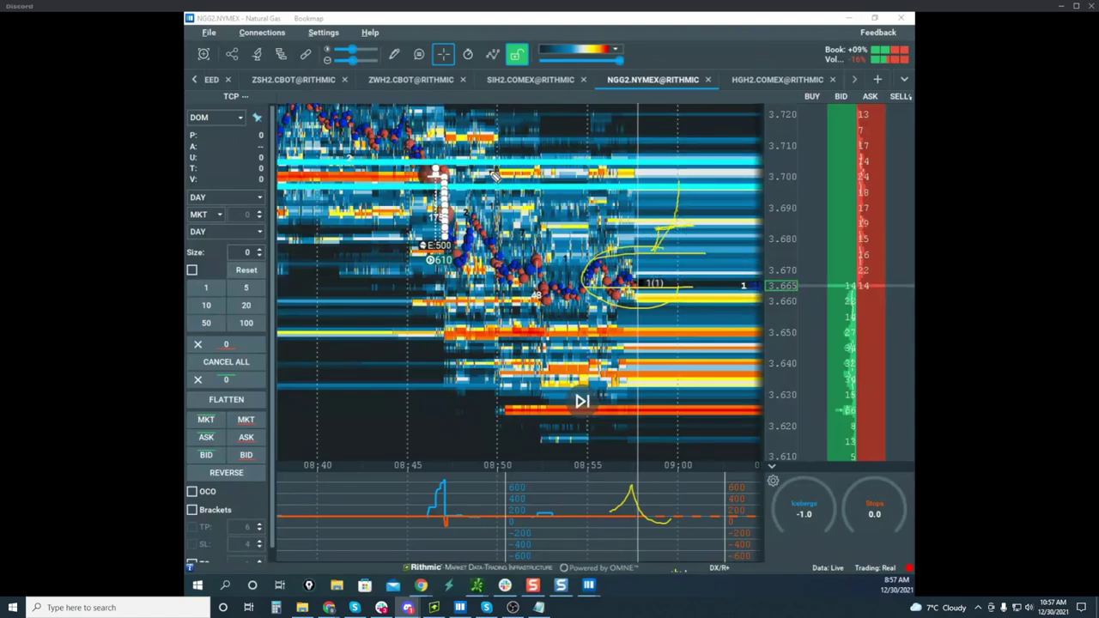
Sketch a fall to about 3.652 and a rebound to about 3.695, circle the drawn indicator peak, and clear the marks
left_click_drag(466, 212, 581, 203)
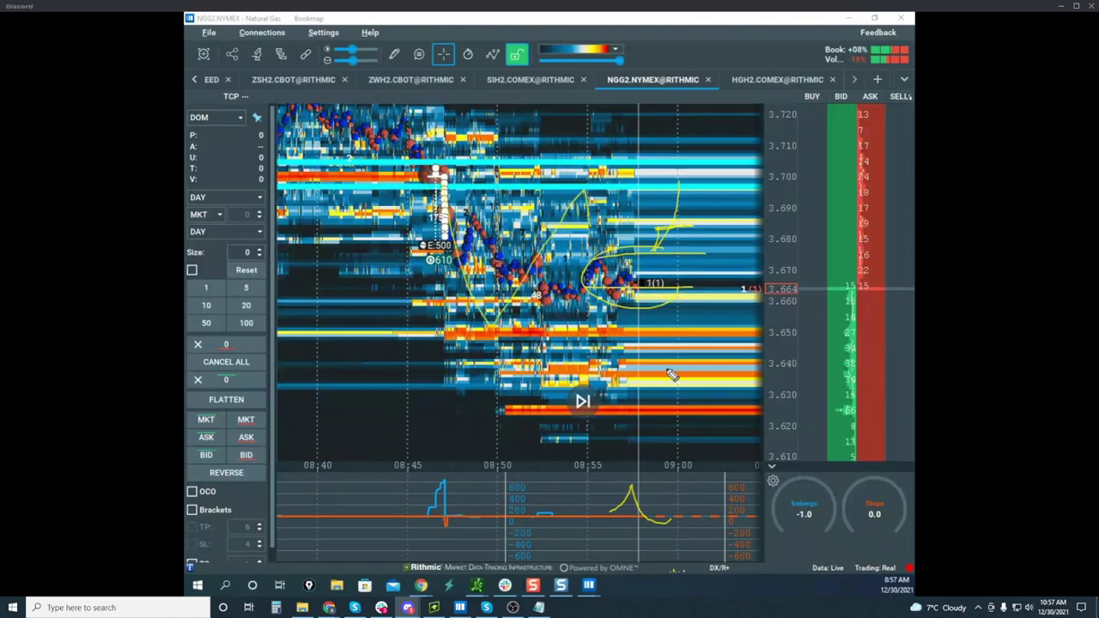
left_click_drag(642, 468, 652, 503)
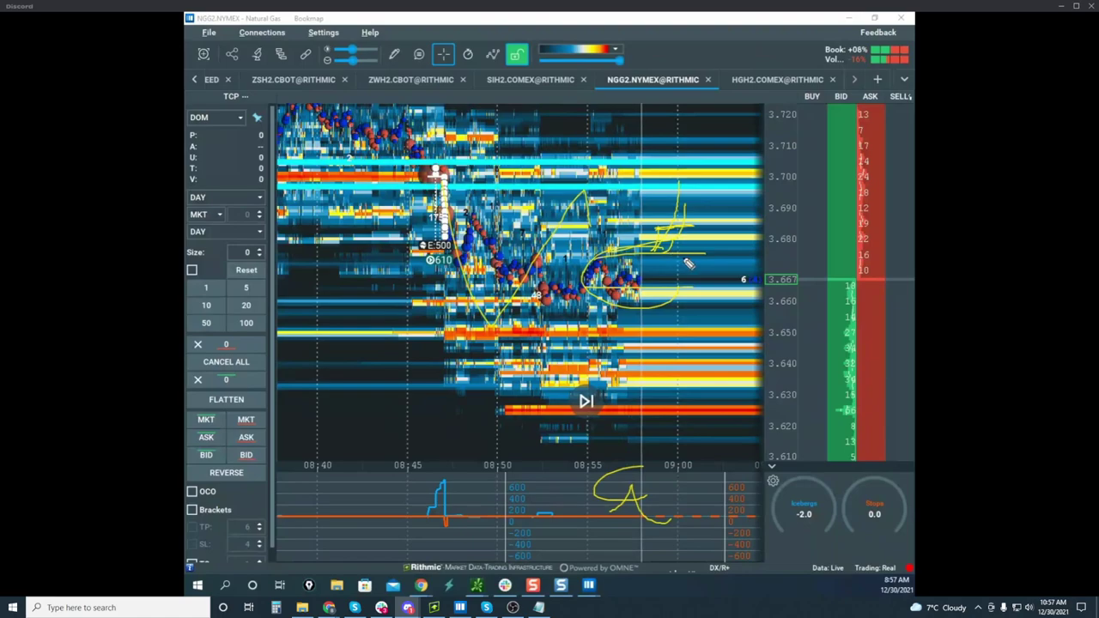
key("ctrl+shift+7")
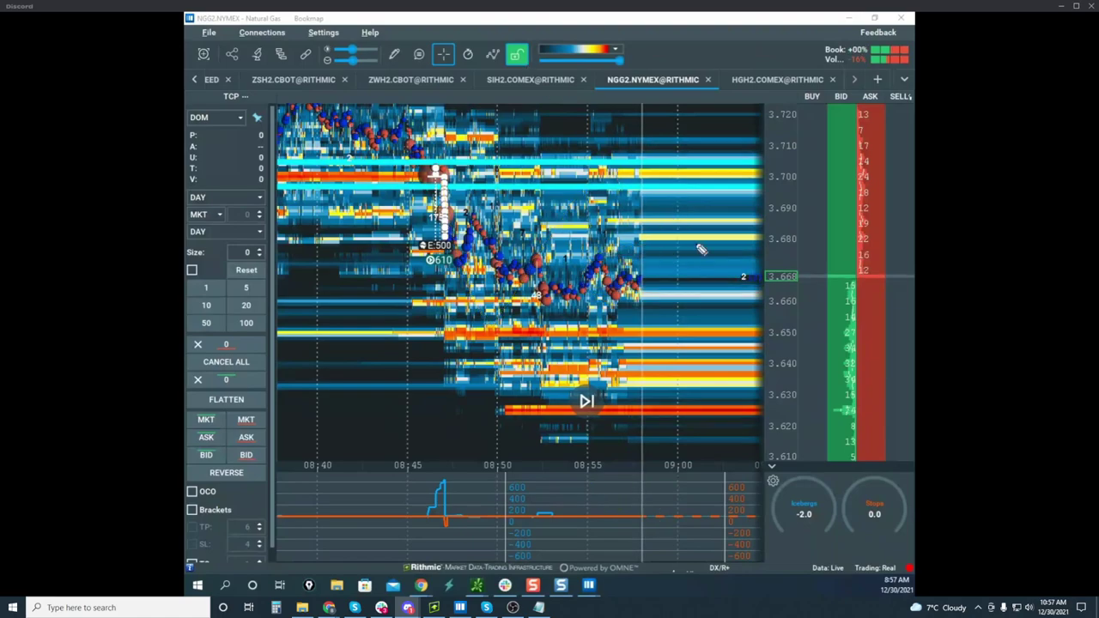
Mark levels near 3.678 and 3.665, draw an indicator peak, and sketch a rally from about 3.678 to about 3.701
left_click_drag(582, 250, 763, 249)
left_click_drag(579, 290, 685, 286)
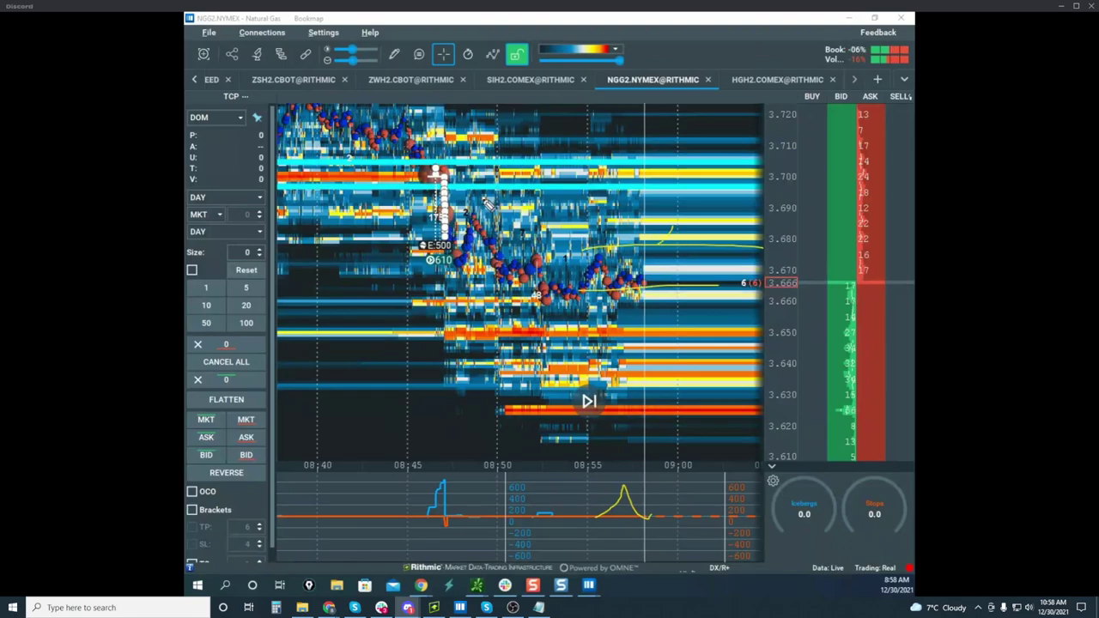
mouse_move(496, 242)
left_mouse_down()
mouse_move(601, 174)
mouse_move(612, 228)
left_mouse_up()
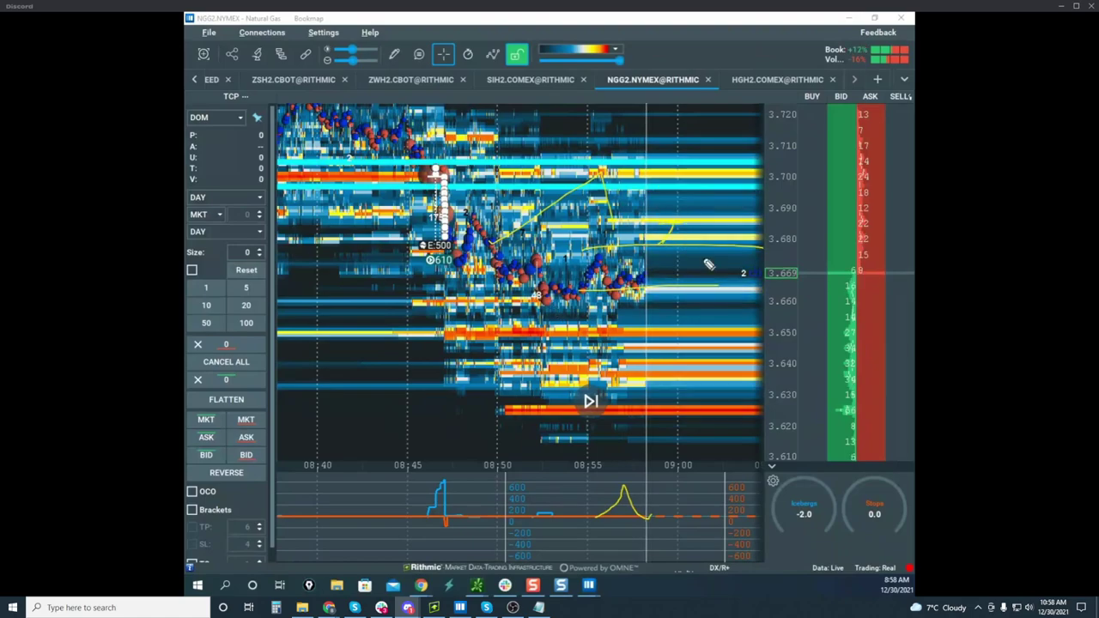
Sketch swings from about 3.686 down to about 3.640 and 3.627, circle the recent price range, and clear the marks
mouse_move(661, 243)
left_mouse_down()
mouse_move(676, 223)
mouse_move(674, 325)
left_mouse_up()
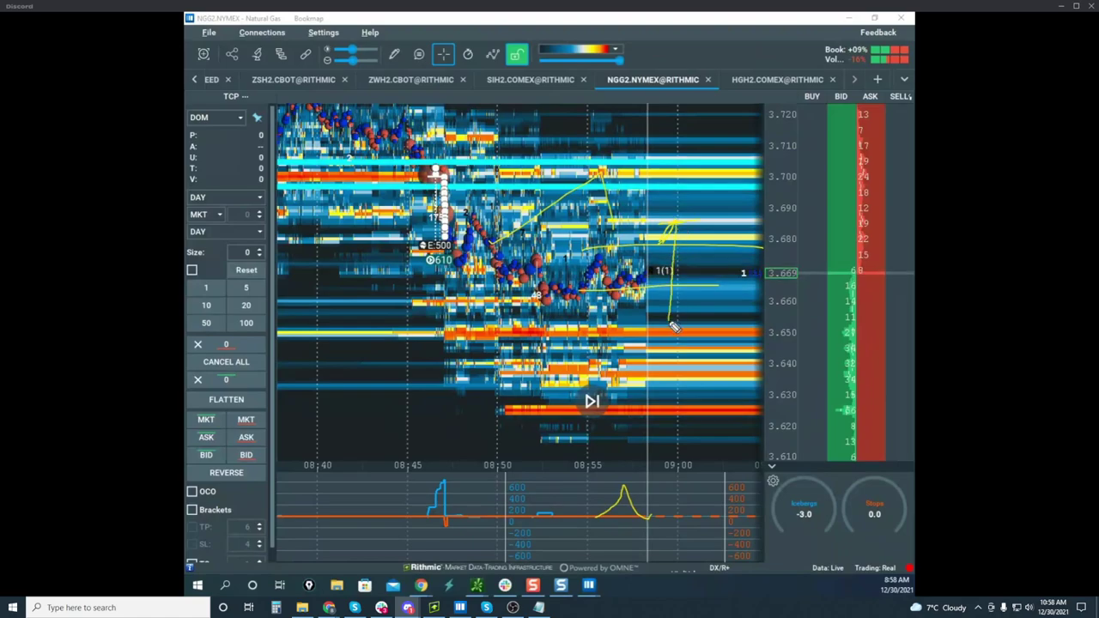
mouse_move(673, 367)
left_mouse_down()
mouse_move(695, 300)
mouse_move(701, 349)
left_mouse_up()
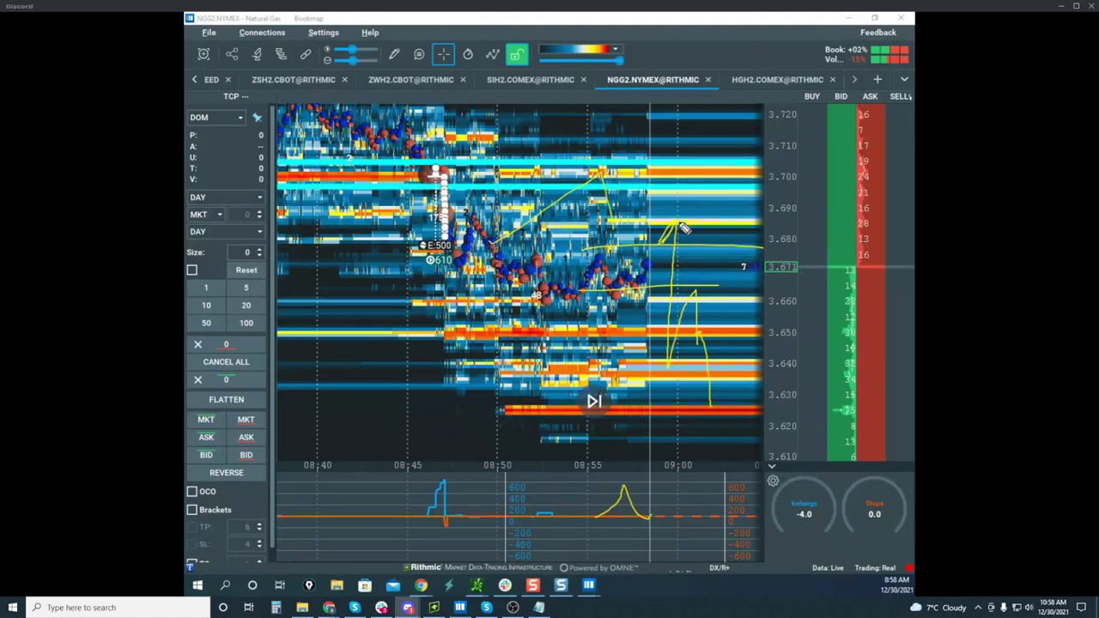
left_click_drag(679, 224, 698, 219)
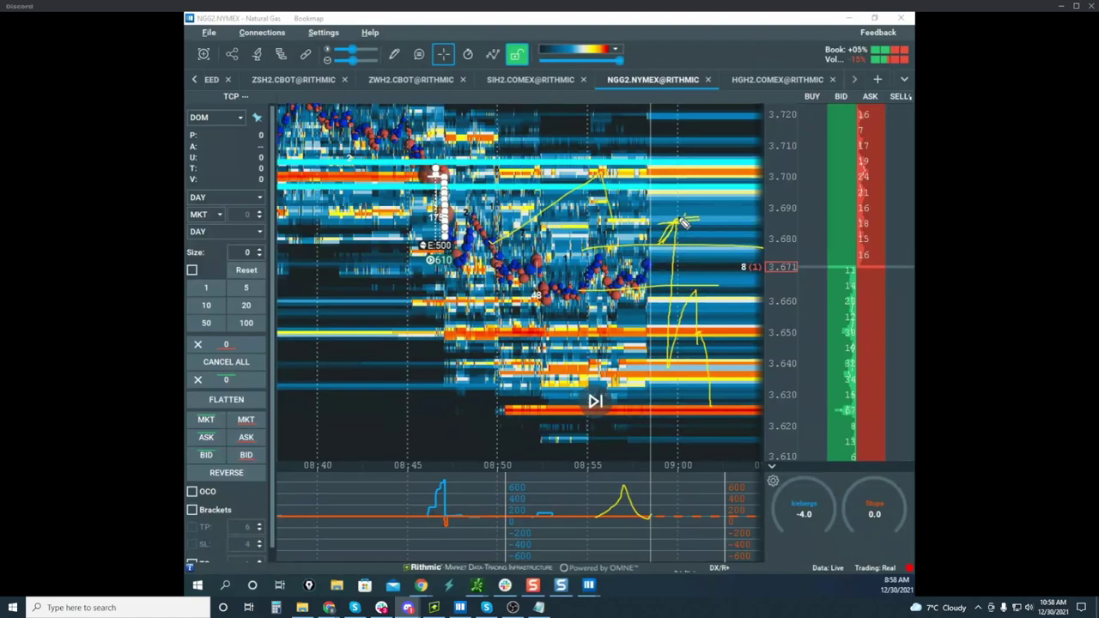
left_click_drag(705, 331, 715, 315)
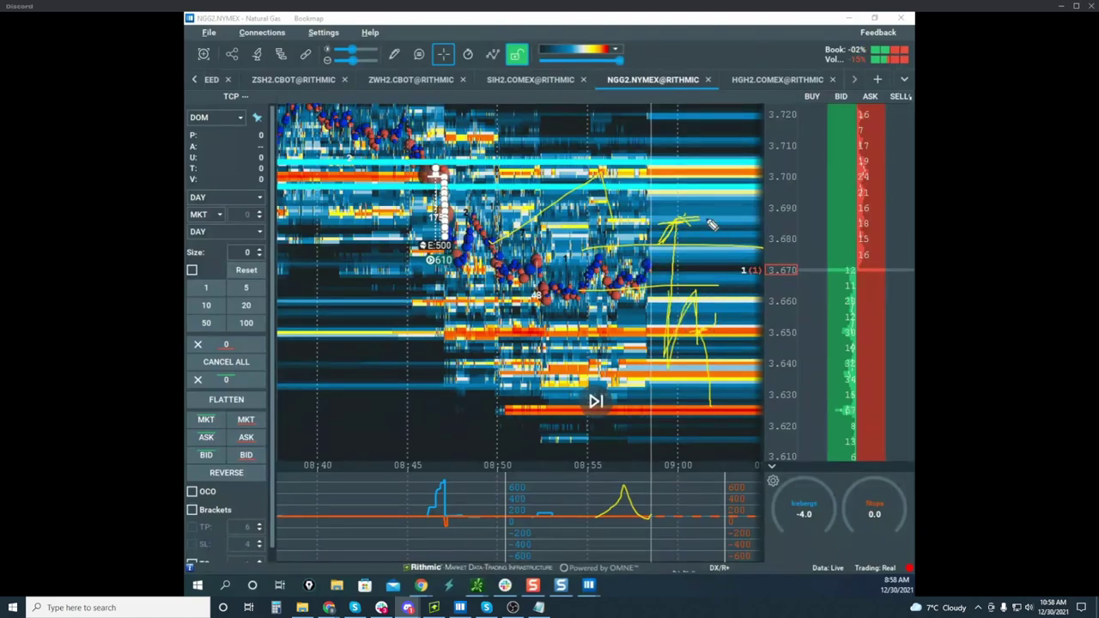
left_click_drag(708, 218, 690, 278)
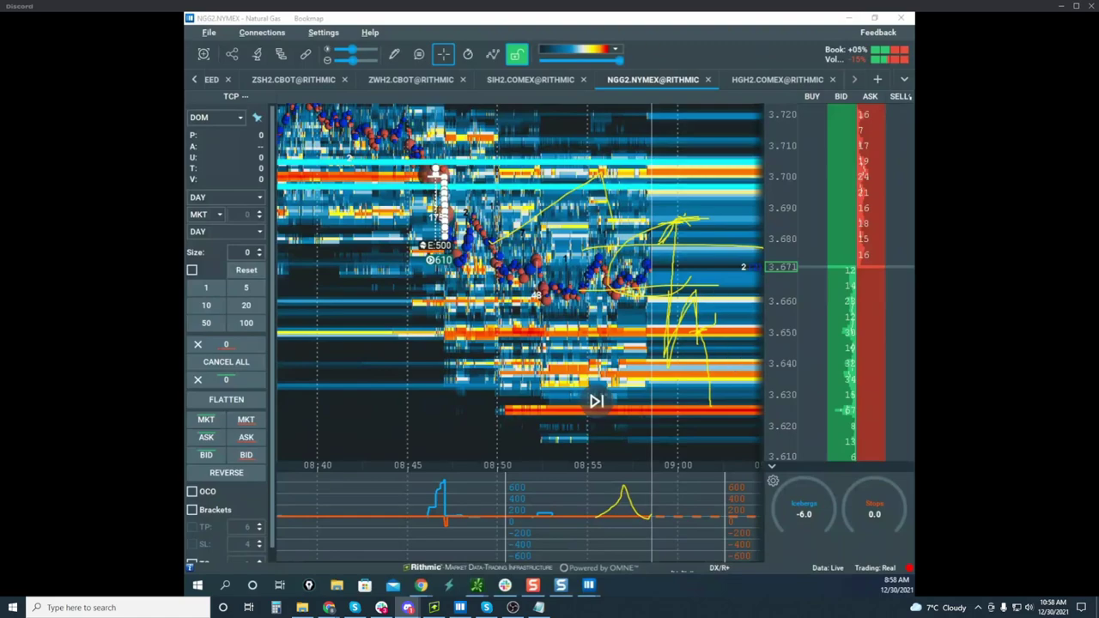
key("ctrl+shift+7")
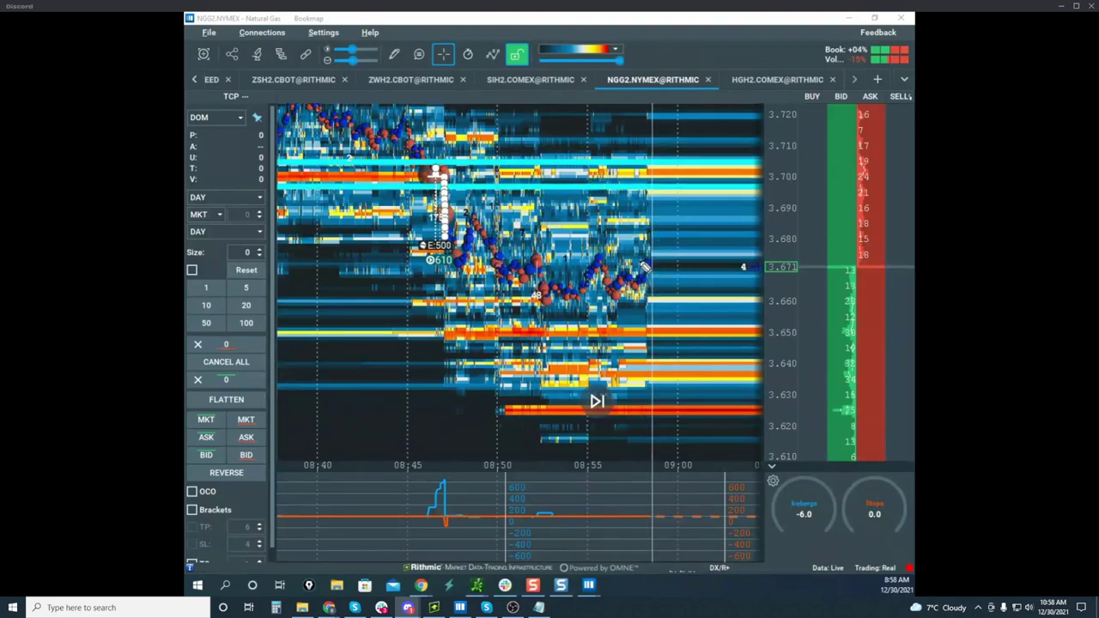
Mark levels near 3.680 and 3.665, draw a peak ending near the current time in the lower indicator, and clear the marks
left_click_drag(582, 247, 697, 241)
left_click_drag(602, 283, 722, 279)
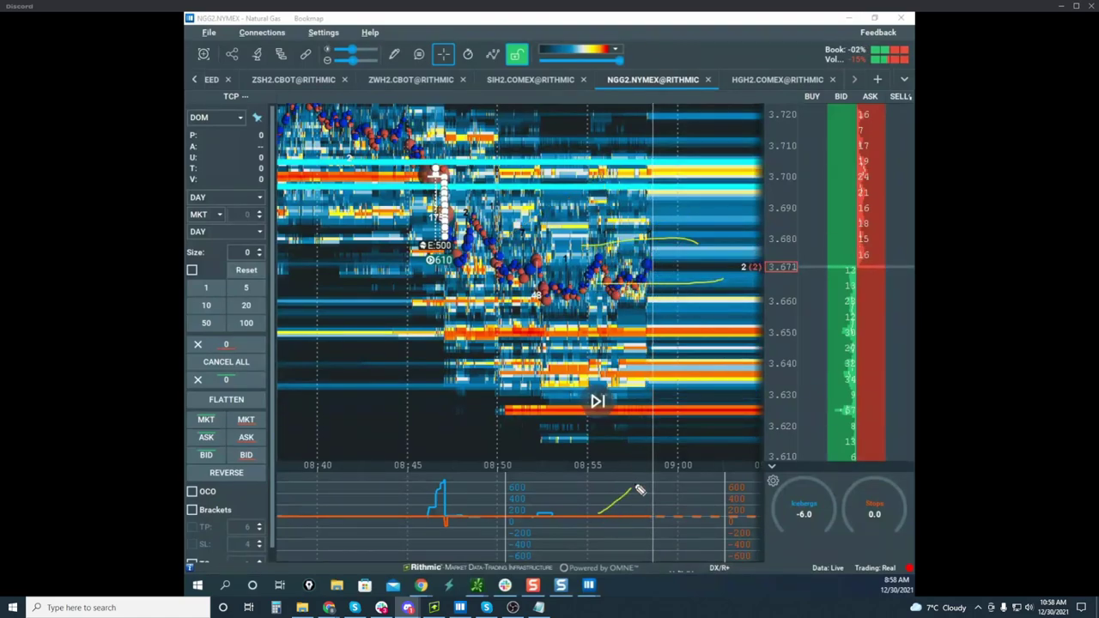
left_click_drag(640, 490, 654, 502)
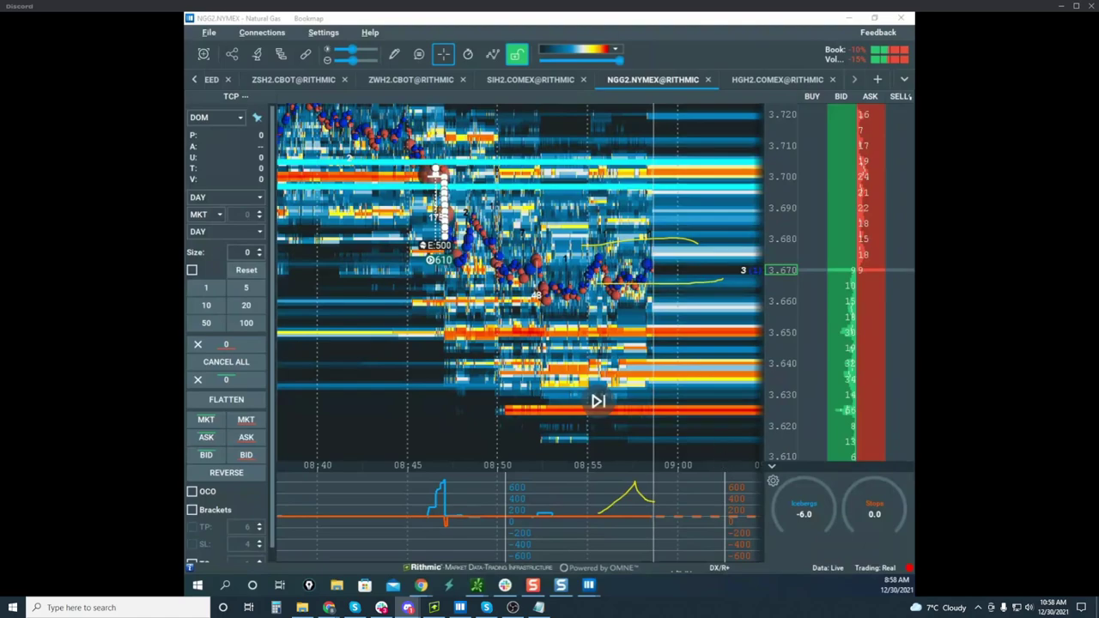
key("Escape")
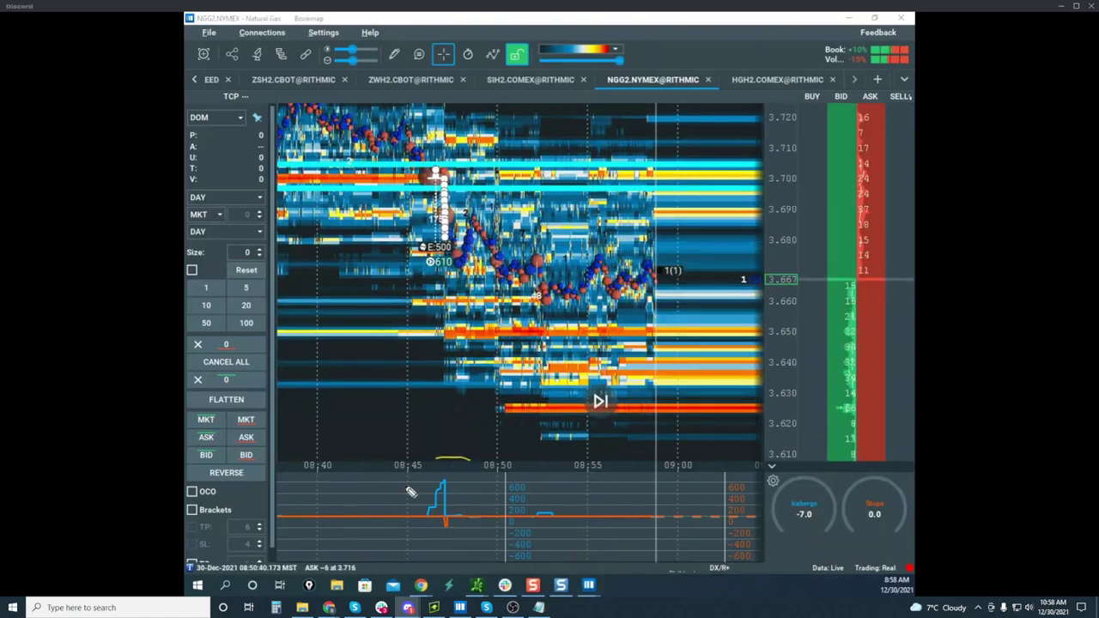
Circle the 08:47 indicator spike, sketch a rise to about 3.701 and a fall to about 3.641, and clear the marks
left_click_drag(412, 492, 481, 496)
mouse_move(580, 283)
left_mouse_down()
mouse_move(611, 254)
mouse_move(679, 258)
left_mouse_up()
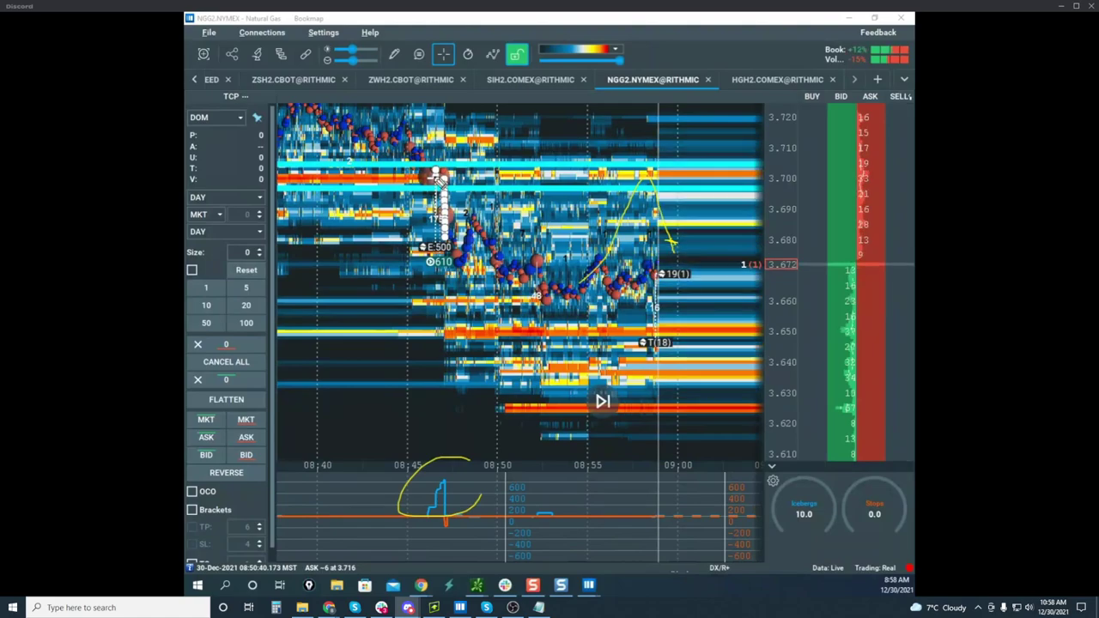
left_click_drag(276, 163, 278, 182)
left_click_drag(669, 242, 693, 359)
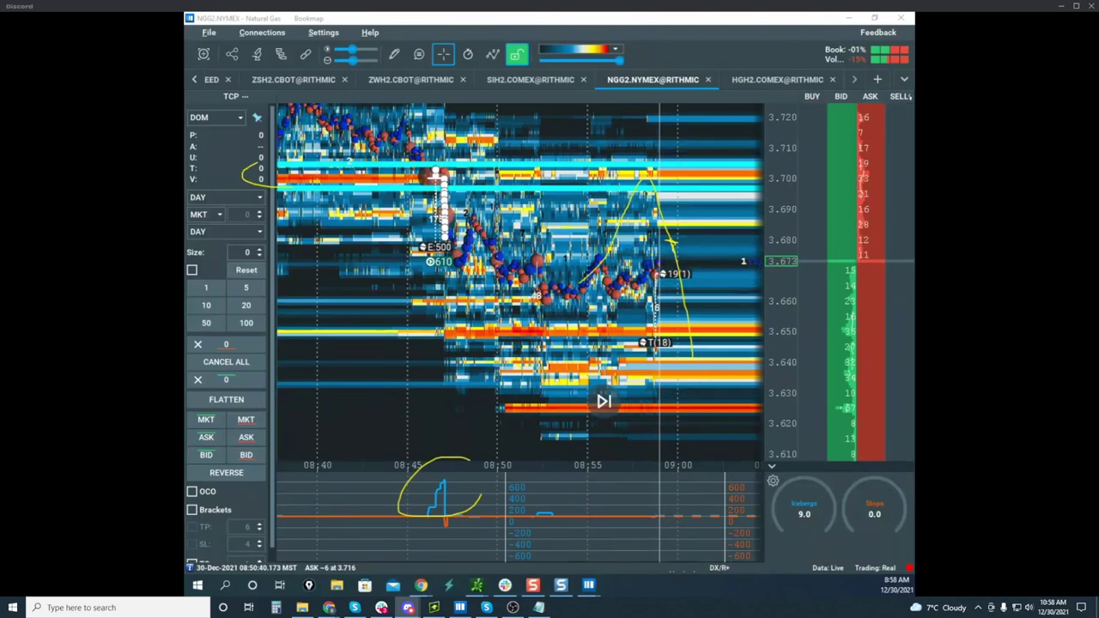
key("Escape")
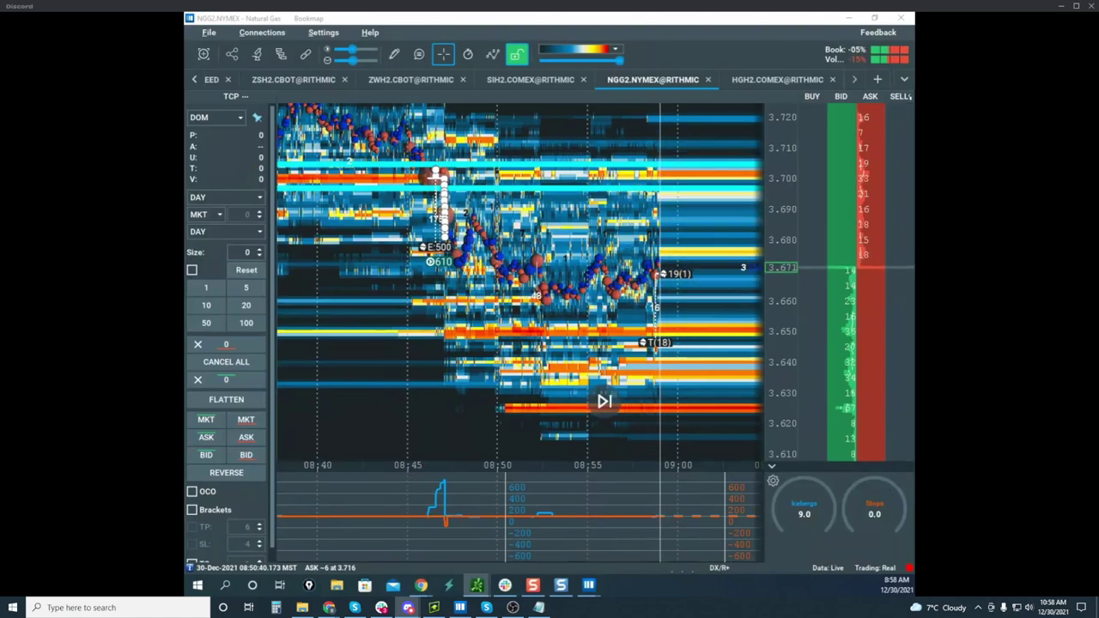
Examine the /NG 5-minute and 1-hour charts in the maximized thinkorswim window and return to the Bookmap heatmap
left_click_drag(187, 85, 732, 92)
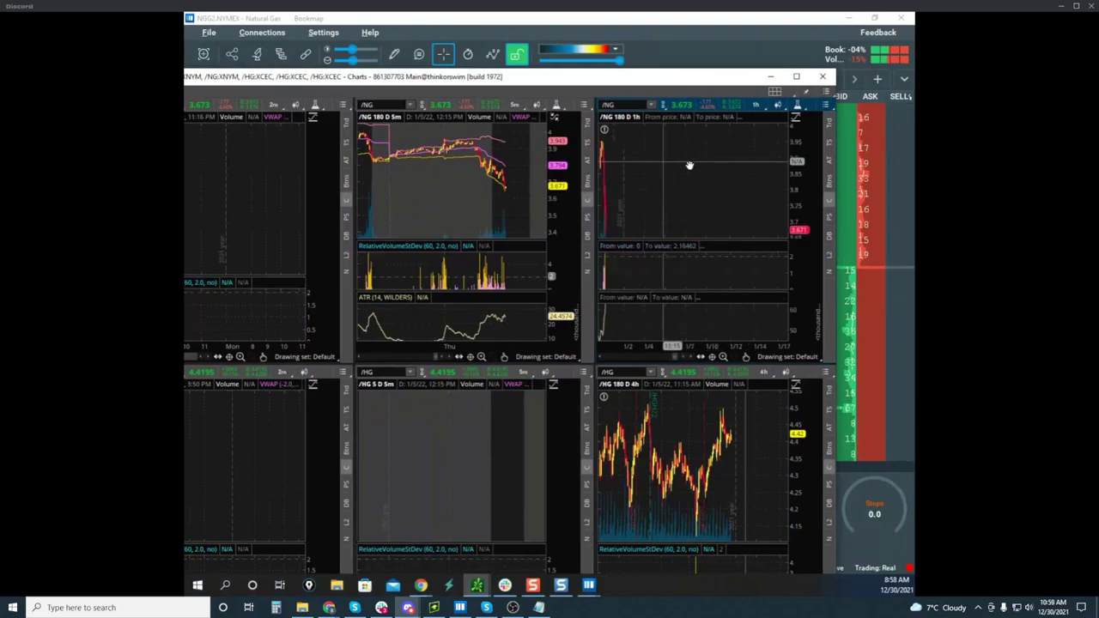
left_click(796, 76)
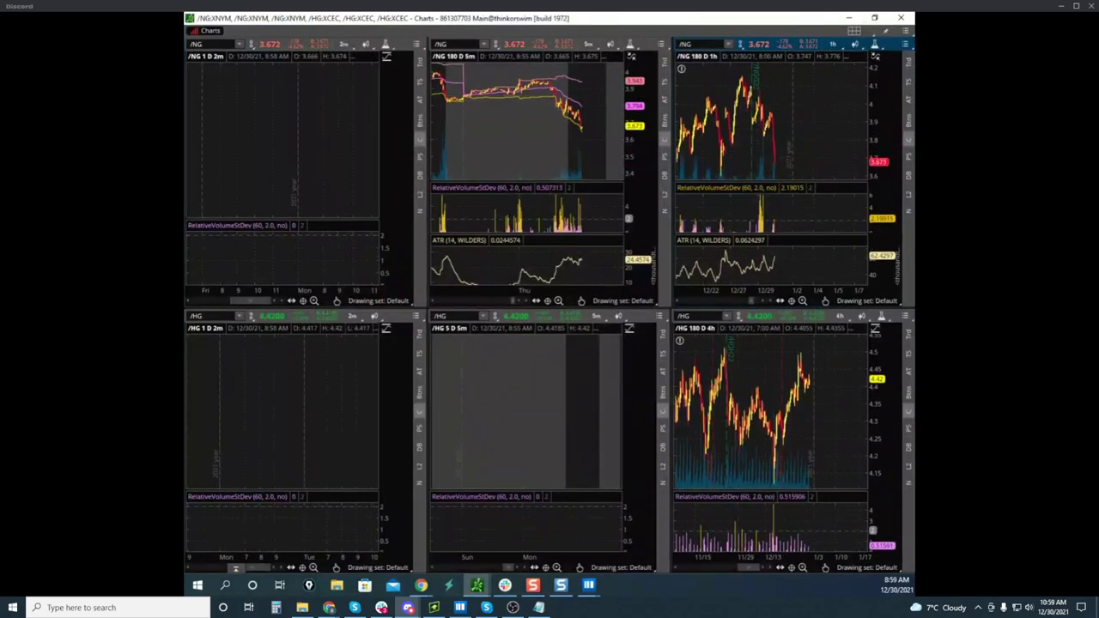
key("ctrl+alt+g")
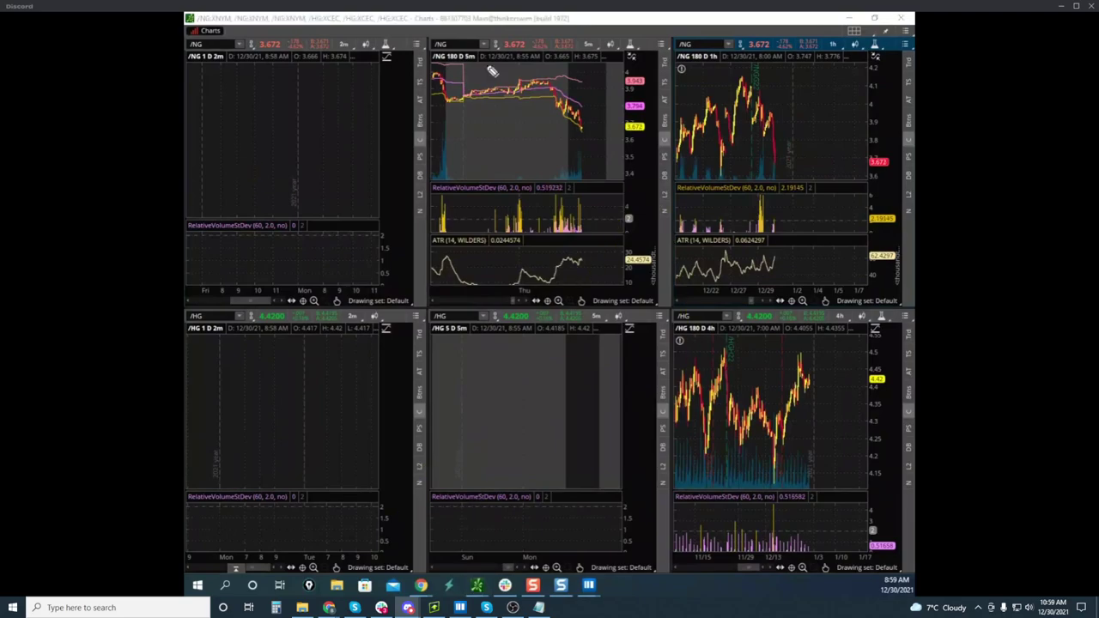
left_click_drag(893, 255, 896, 270)
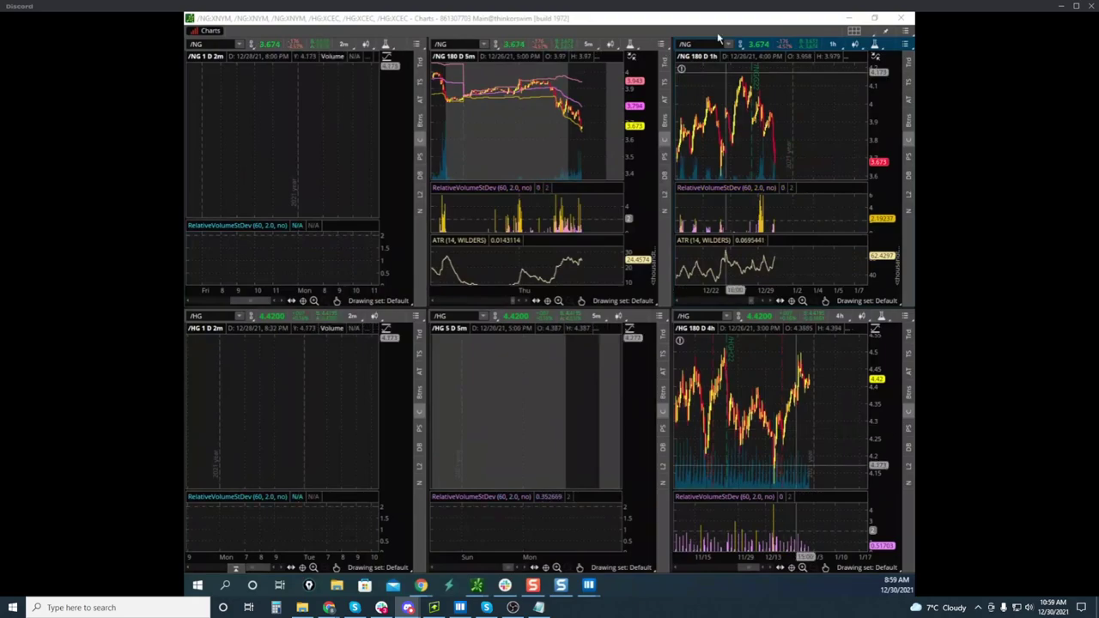
mouse_move(711, 22)
left_mouse_down()
mouse_move(657, 82)
mouse_move(185, 309)
left_mouse_up()
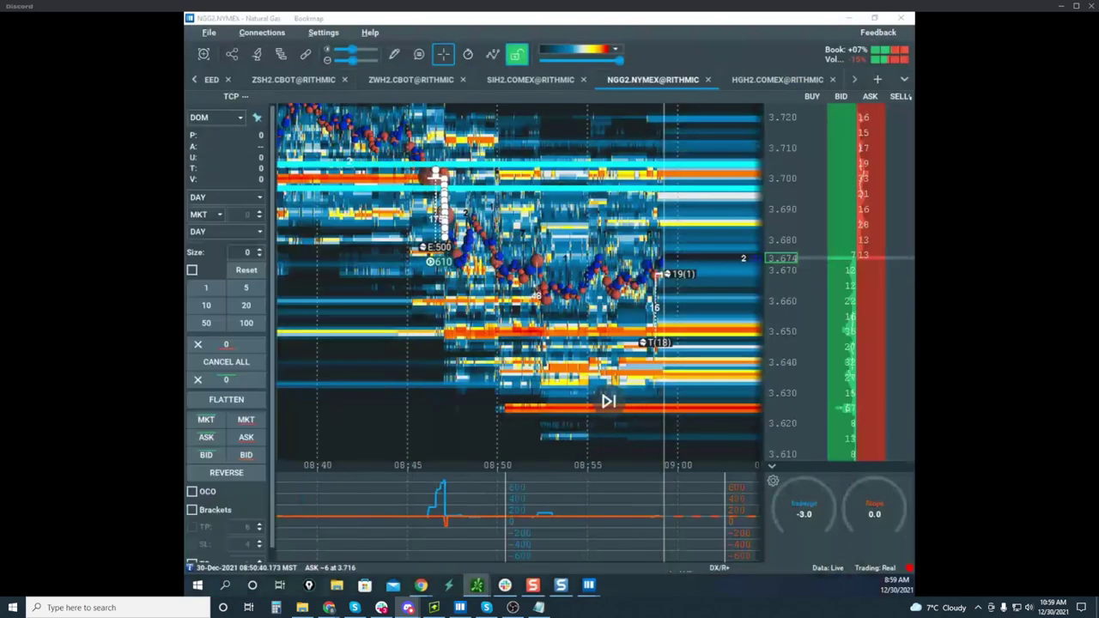
Circle the 3.696 level, sketch a fall to about 3.666 with a rebound to it, and circle the 08:47 indicator spike
scroll(872, 278, "up", 3)
left_click_drag(892, 251, 898, 256)
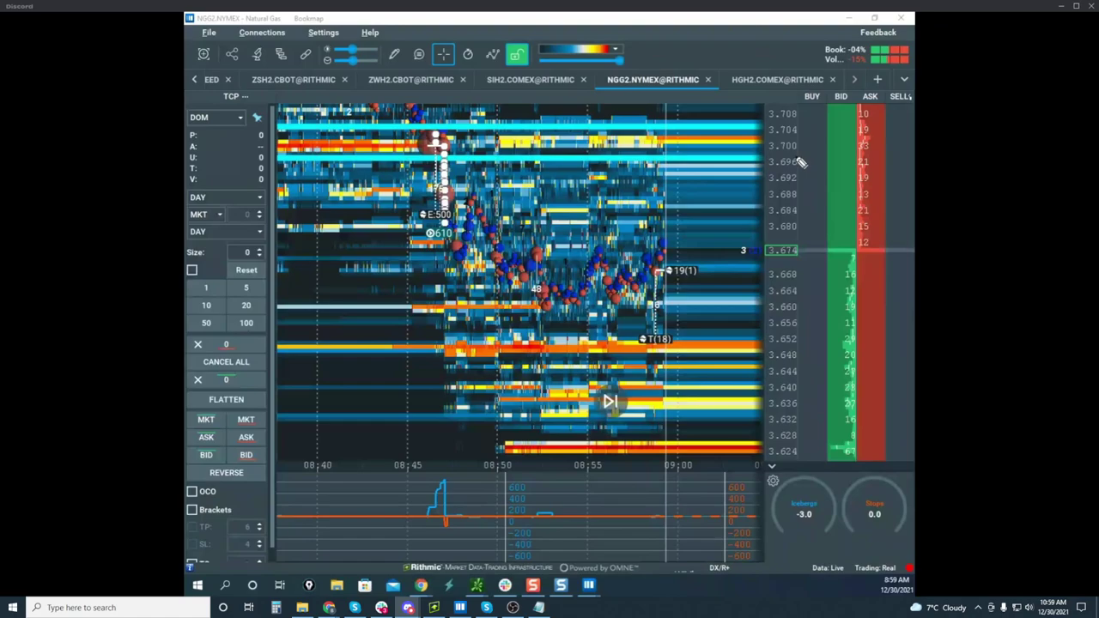
left_click_drag(797, 159, 798, 163)
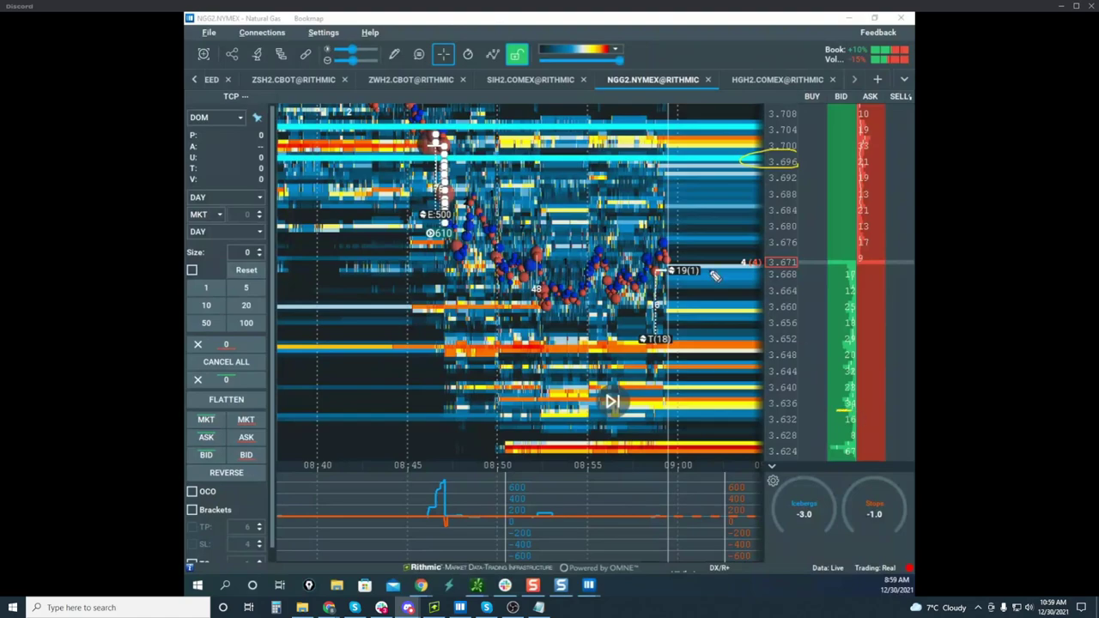
mouse_move(467, 163)
left_mouse_down()
mouse_move(528, 270)
mouse_move(653, 193)
mouse_move(674, 262)
left_mouse_up()
mouse_move(436, 478)
left_mouse_down()
mouse_move(442, 524)
mouse_move(515, 429)
left_mouse_up()
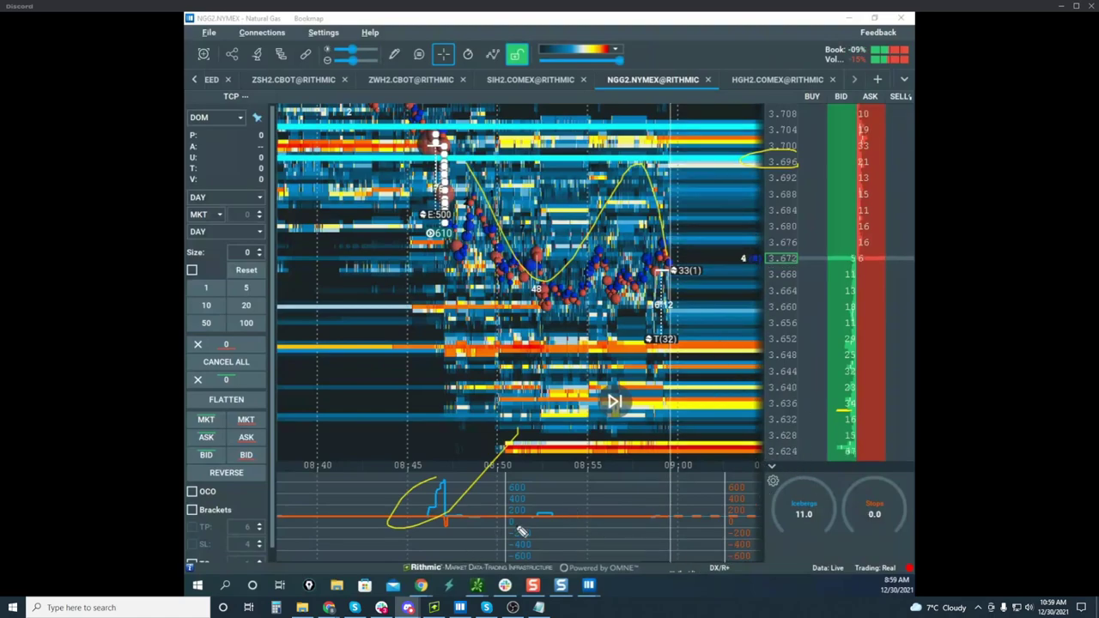
Circle the 08:47 indicator spike again, sketch price swings between about 3.692 and 3.638 near 09:00, and clear the marks
mouse_move(420, 471)
left_mouse_down()
mouse_move(431, 520)
mouse_move(460, 506)
left_mouse_up()
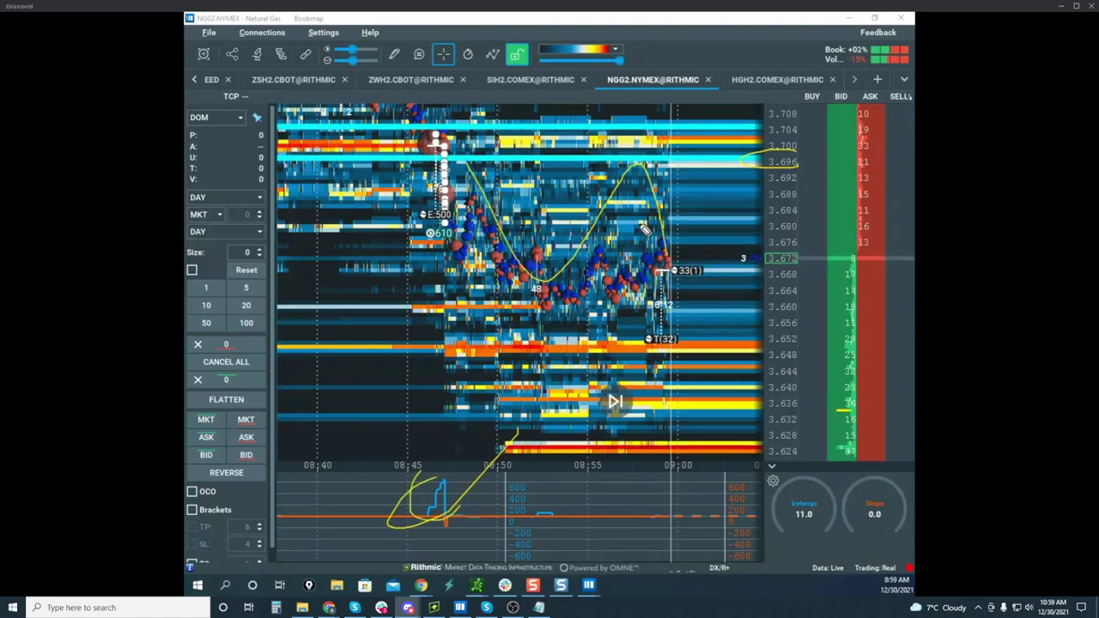
left_click_drag(639, 226, 663, 219)
left_click_drag(622, 241, 680, 238)
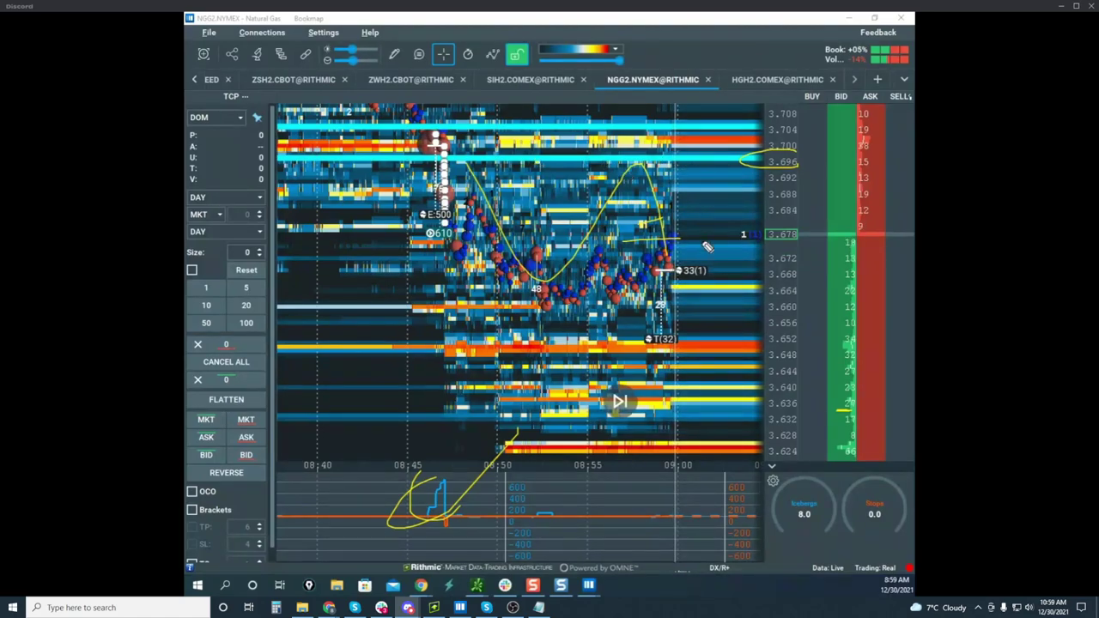
mouse_move(568, 264)
left_mouse_down()
mouse_move(606, 225)
mouse_move(661, 258)
mouse_move(682, 180)
mouse_move(633, 376)
mouse_move(654, 406)
mouse_move(673, 281)
mouse_move(685, 271)
left_mouse_up()
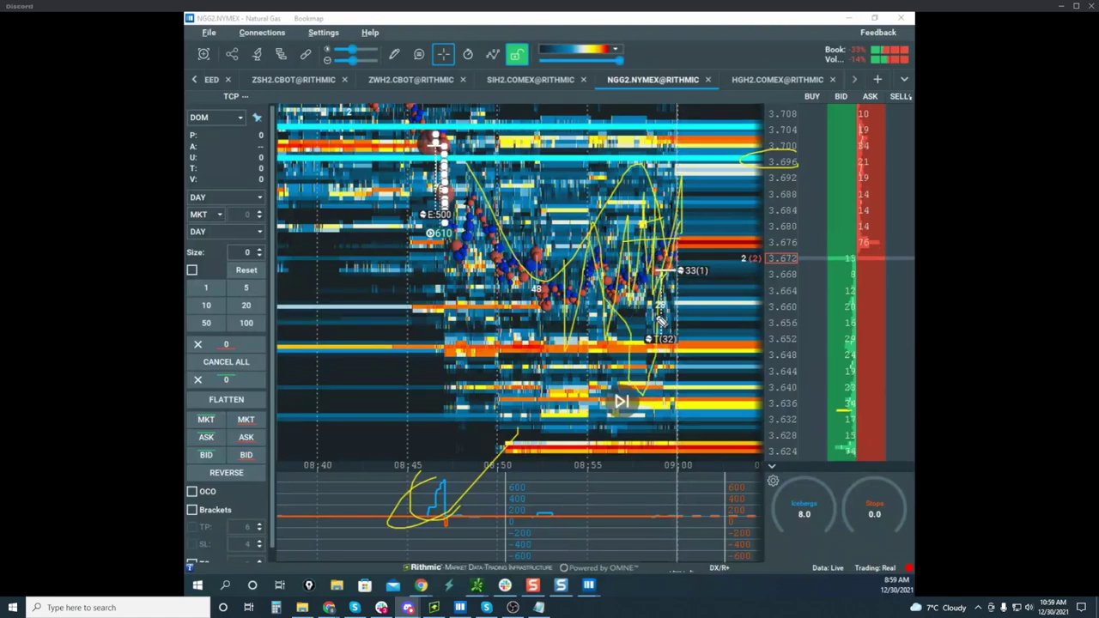
key("Delete")
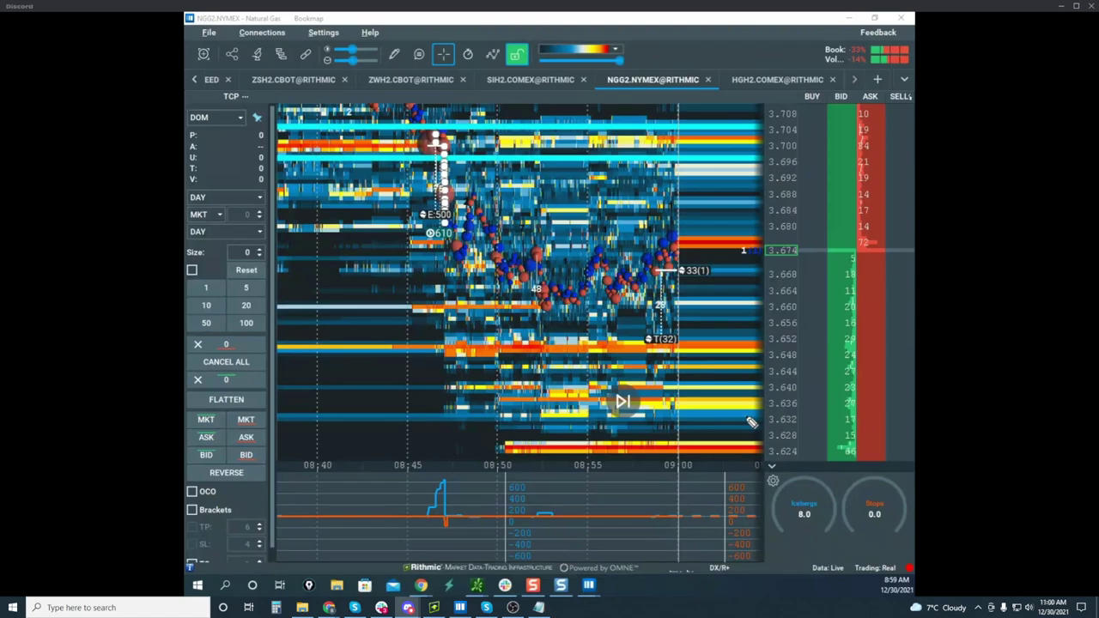
Sketch a fall from about 3.669 through the marked 3.633 area and draw peaks ending near the current time in the lower indicator
left_click_drag(745, 417, 789, 413)
left_click_drag(652, 271, 766, 522)
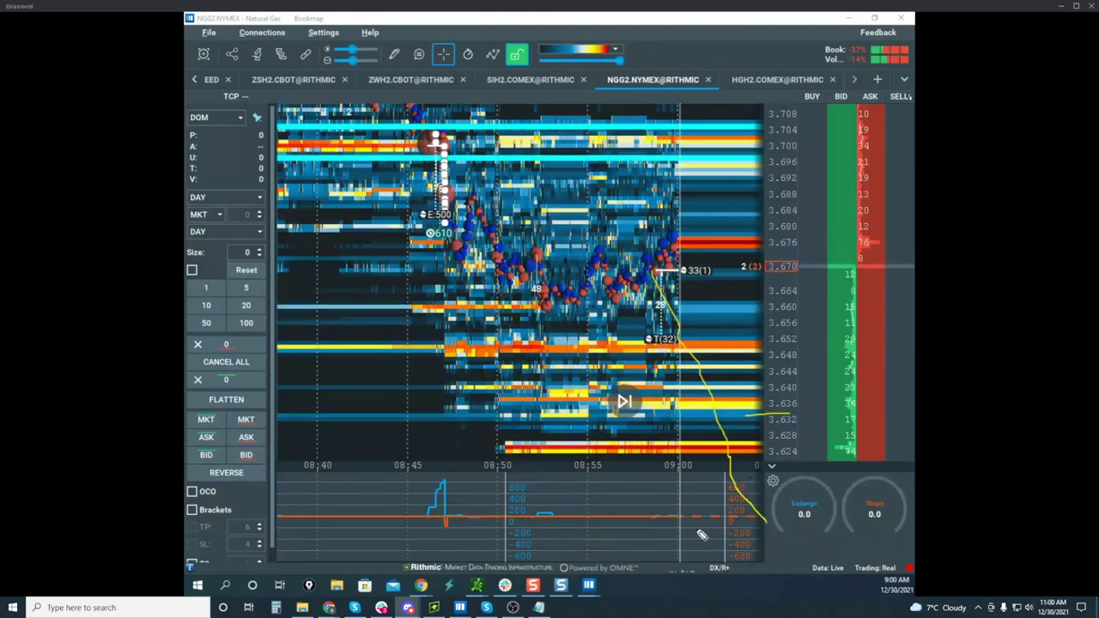
mouse_move(695, 548)
left_mouse_down()
mouse_move(739, 520)
mouse_move(759, 543)
left_mouse_up()
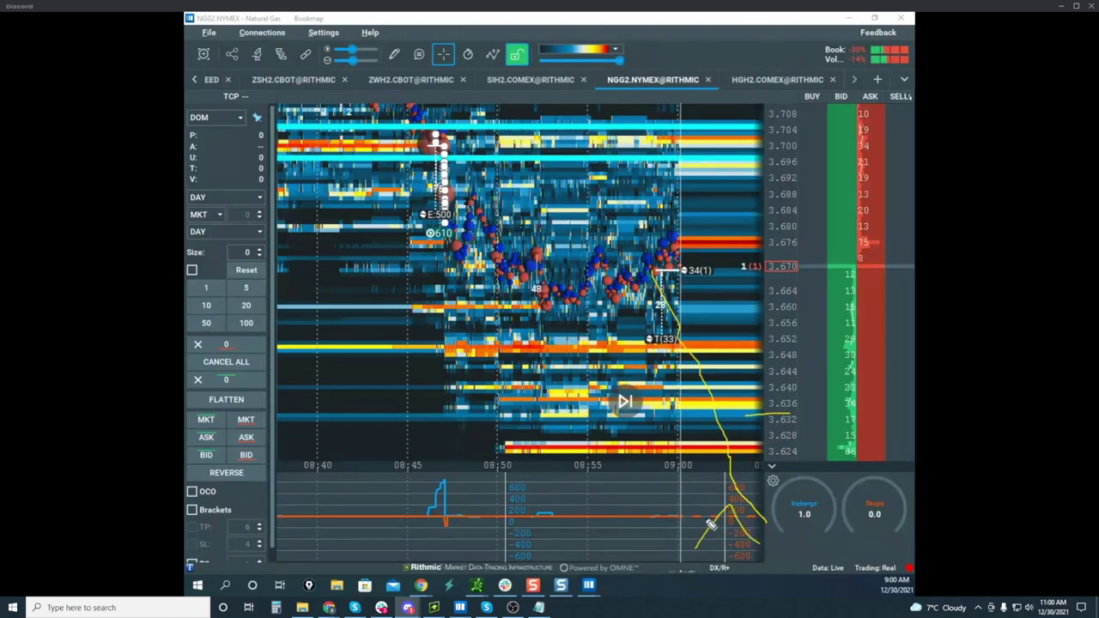
mouse_move(706, 517)
left_mouse_down()
mouse_move(730, 489)
mouse_move(743, 518)
left_mouse_up()
mouse_move(697, 424)
left_mouse_down()
mouse_move(762, 420)
mouse_move(747, 434)
mouse_move(739, 375)
left_mouse_up()
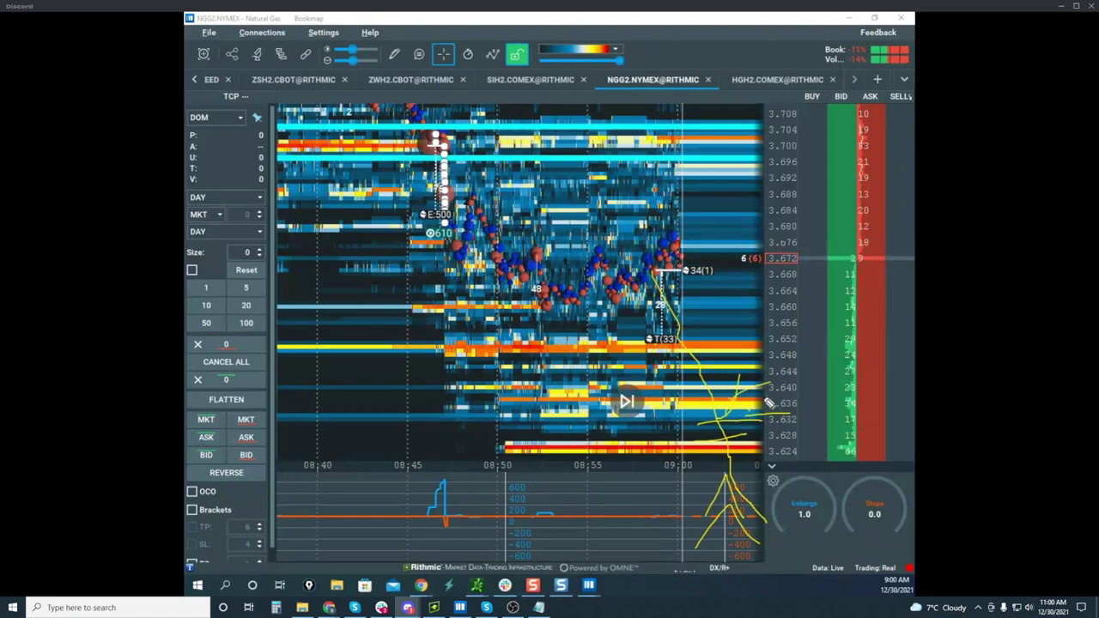
mouse_move(726, 417)
left_mouse_down()
mouse_move(769, 383)
mouse_move(787, 414)
left_mouse_up()
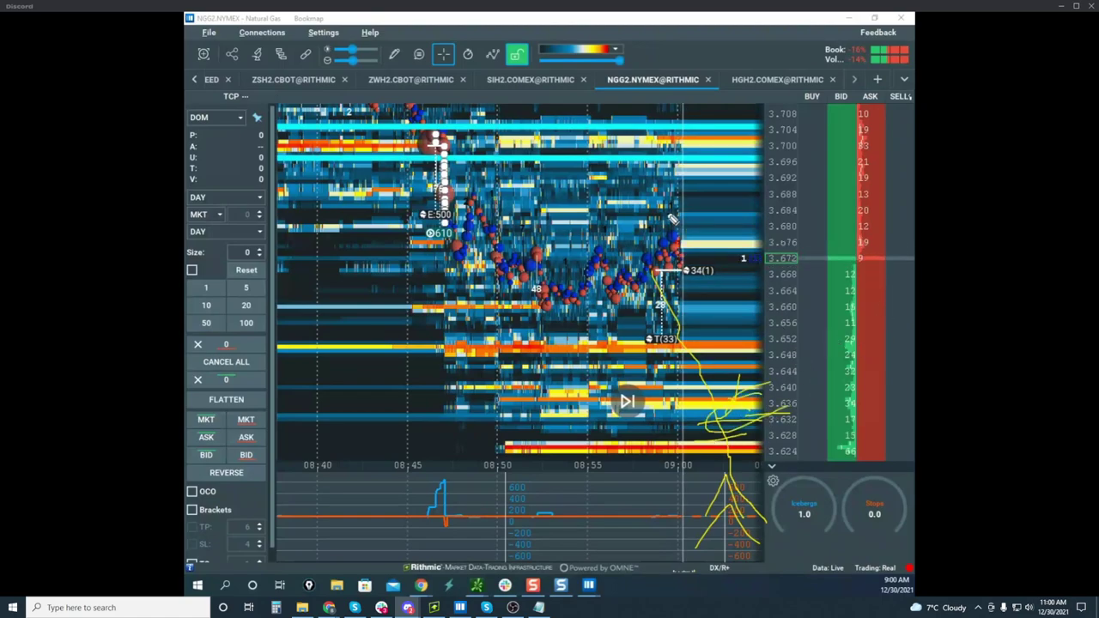
Mark levels near 3.661 and 3.666, sketch a drop from about 3.696, and clear the marks
left_click_drag(685, 303, 753, 301)
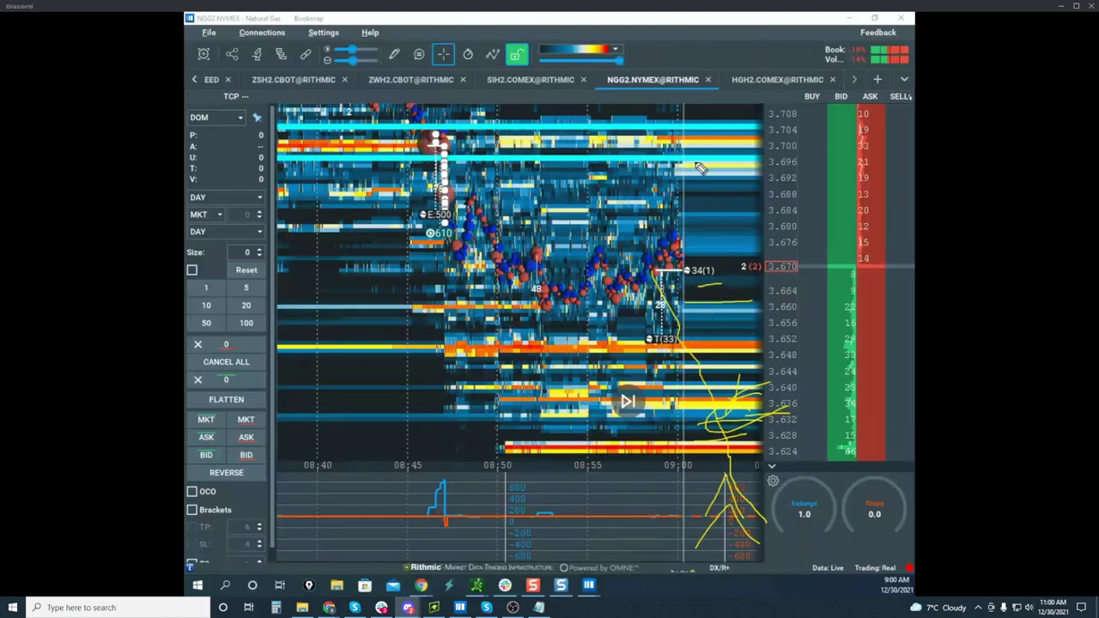
left_click_drag(697, 160, 707, 229)
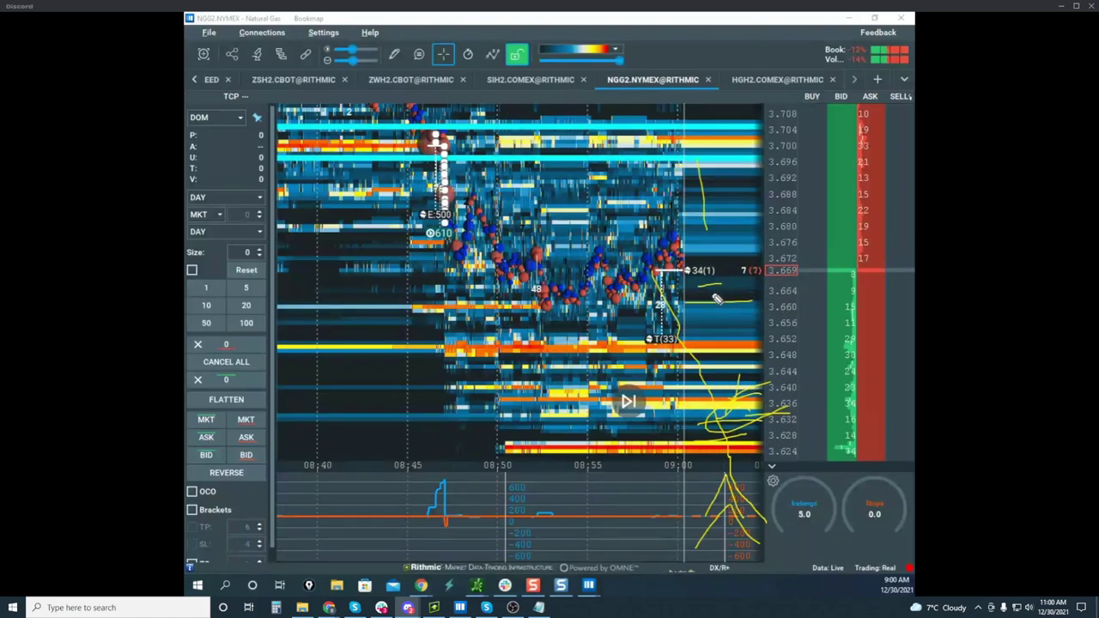
left_click_drag(690, 283, 745, 281)
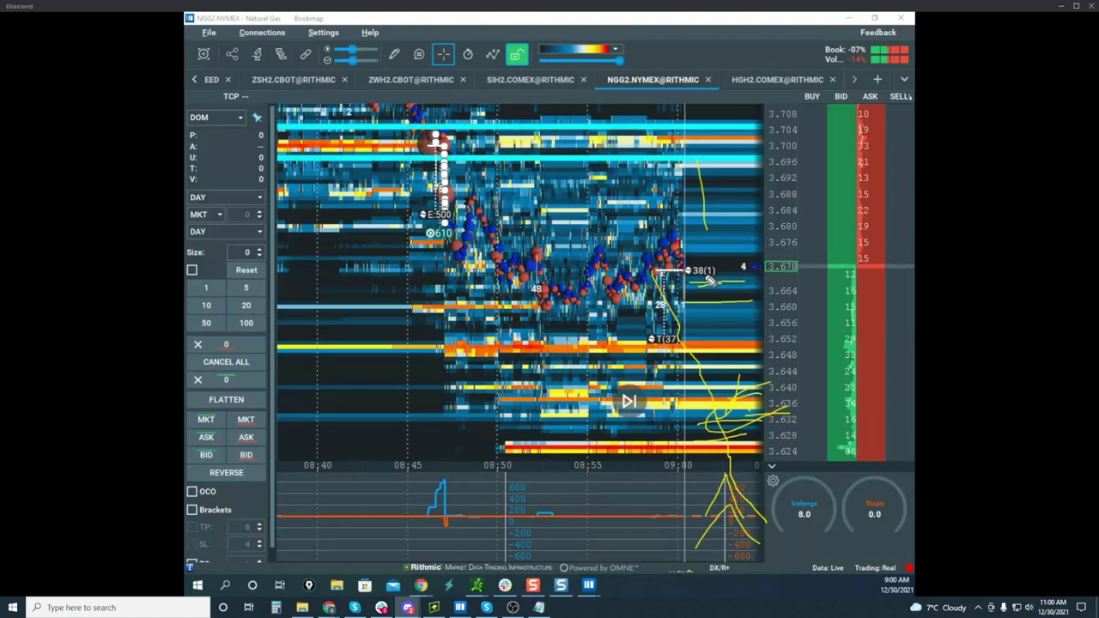
key("e")
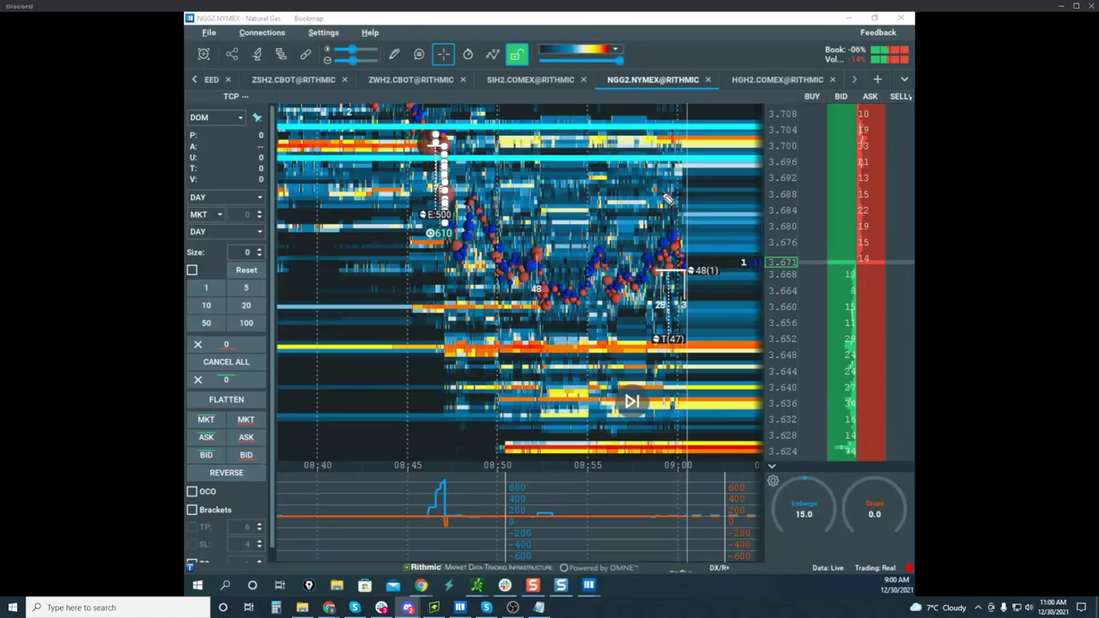
Sketch a rise to about 3.696, circle the zone between lines near 3.672 and 3.662, and link the 08:47 spike to a new indicator peak
mouse_move(661, 244)
left_mouse_down()
mouse_move(704, 185)
mouse_move(709, 227)
mouse_move(807, 260)
left_mouse_up()
left_click_drag(682, 300, 820, 294)
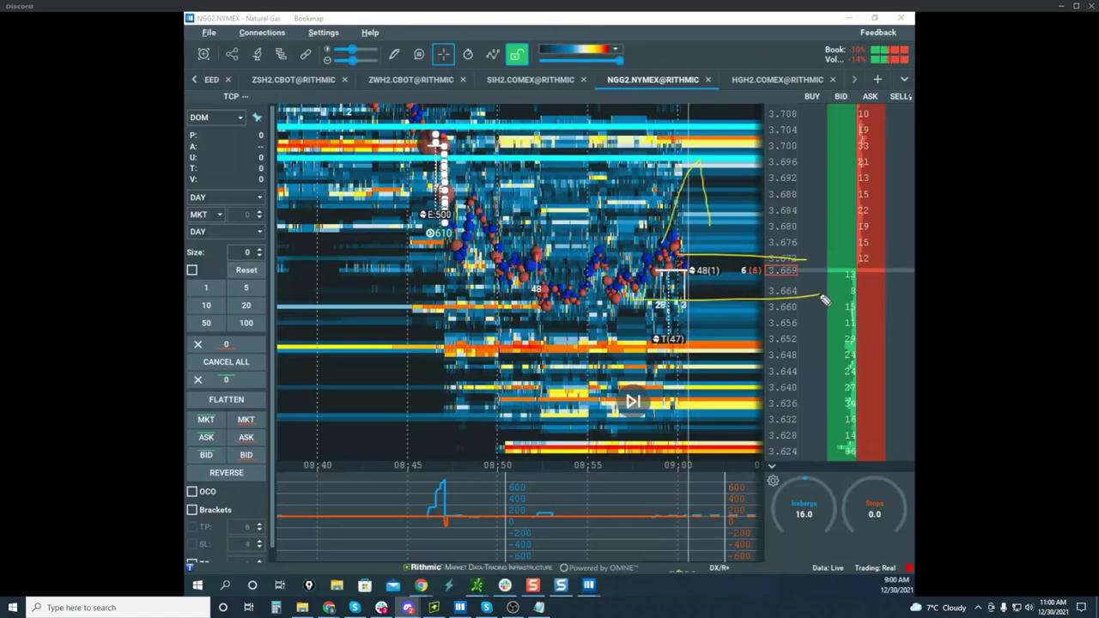
left_click_drag(700, 517, 726, 505)
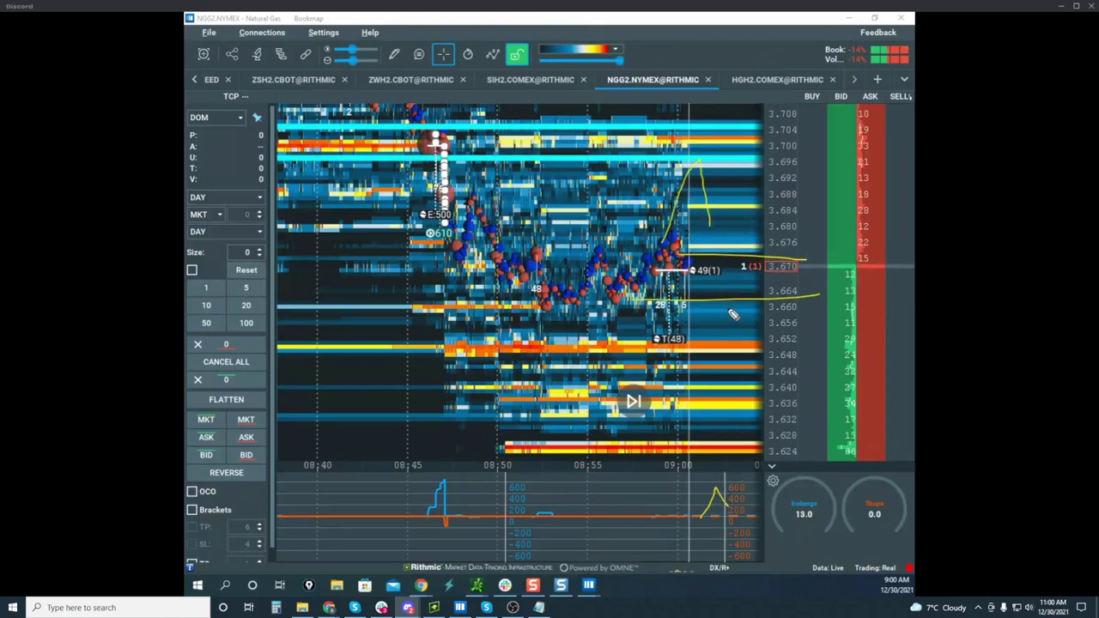
mouse_move(743, 255)
left_mouse_down()
mouse_move(674, 285)
mouse_move(738, 302)
mouse_move(762, 270)
mouse_move(691, 250)
left_mouse_up()
mouse_move(444, 498)
left_mouse_down()
mouse_move(703, 504)
mouse_move(696, 493)
left_mouse_up()
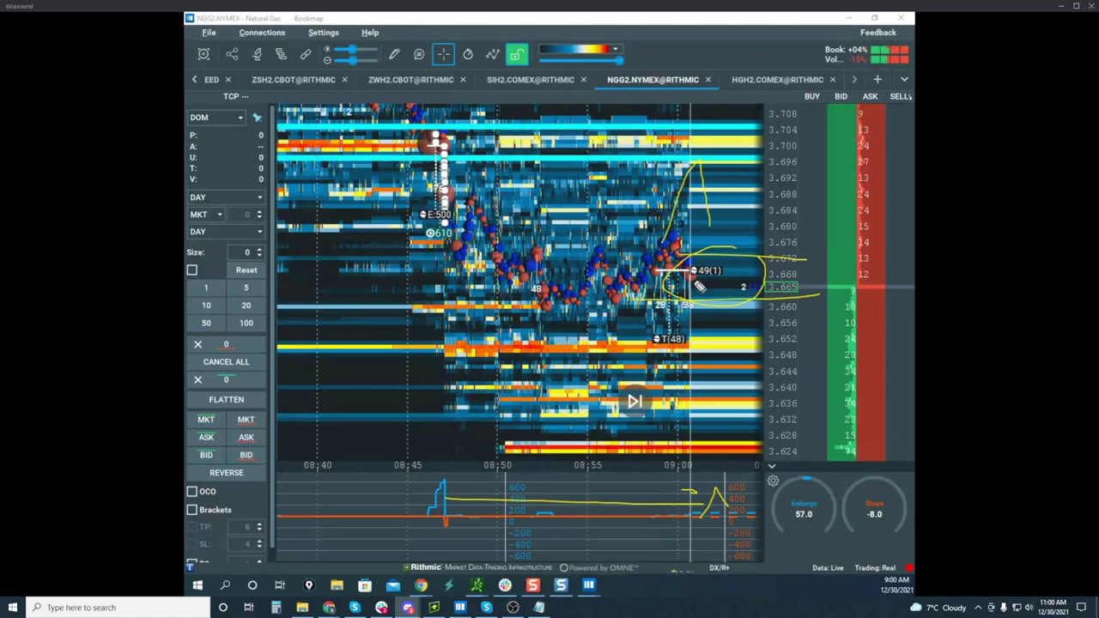
Sketch a rise from the circled zone through about 3.681 to 3.701, and circle the zone and the 08:47 spike again
left_click_drag(709, 231, 753, 220)
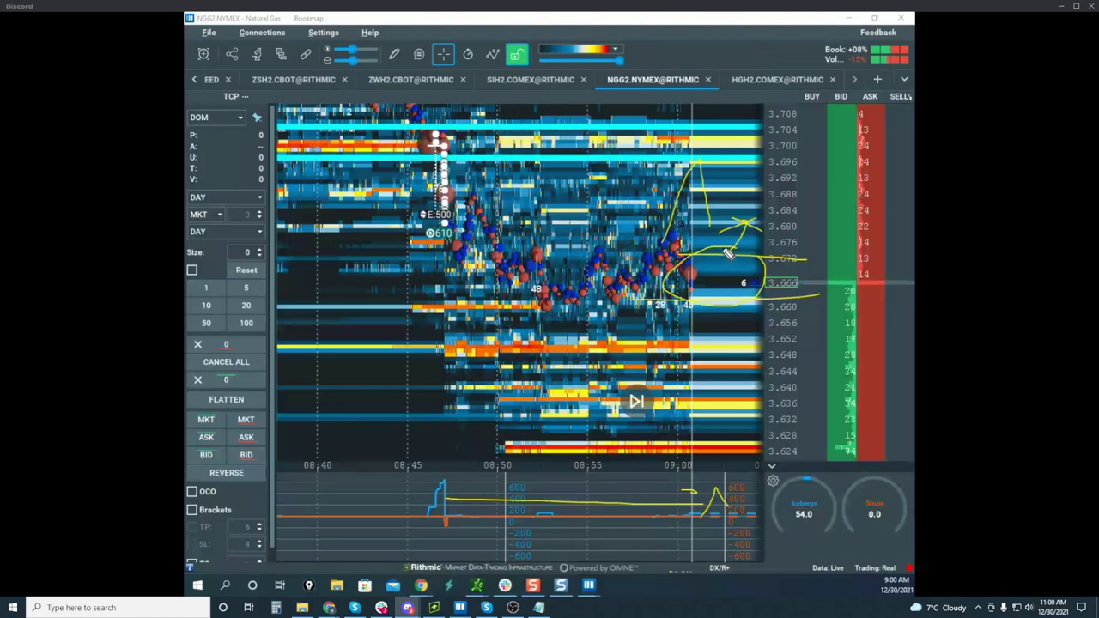
mouse_move(728, 254)
left_mouse_down()
mouse_move(772, 318)
mouse_move(816, 285)
left_mouse_up()
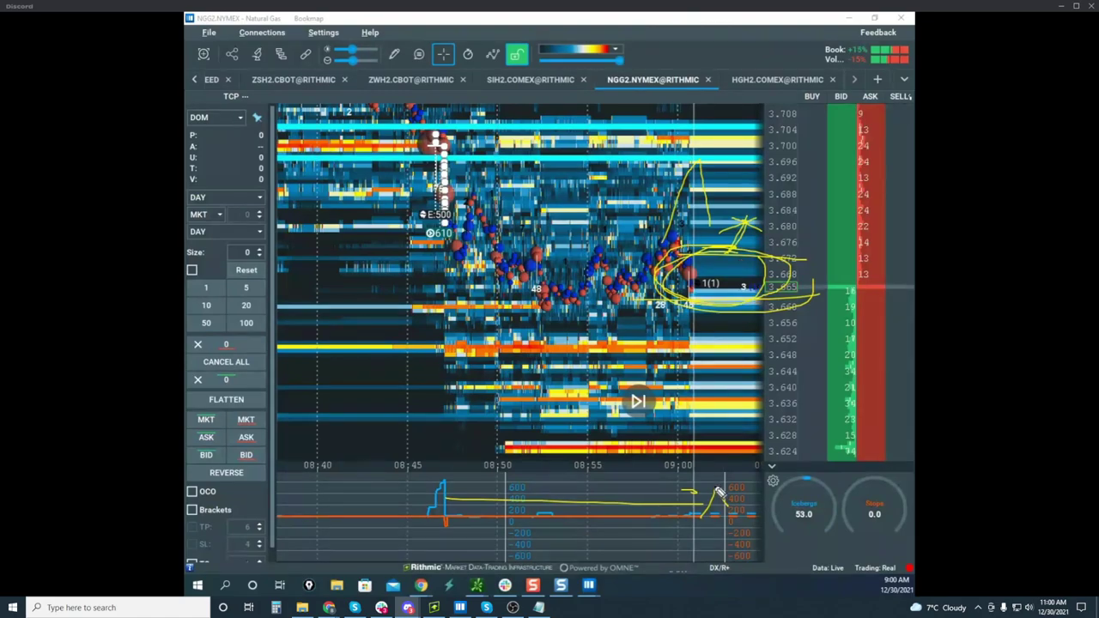
left_click_drag(470, 483, 472, 496)
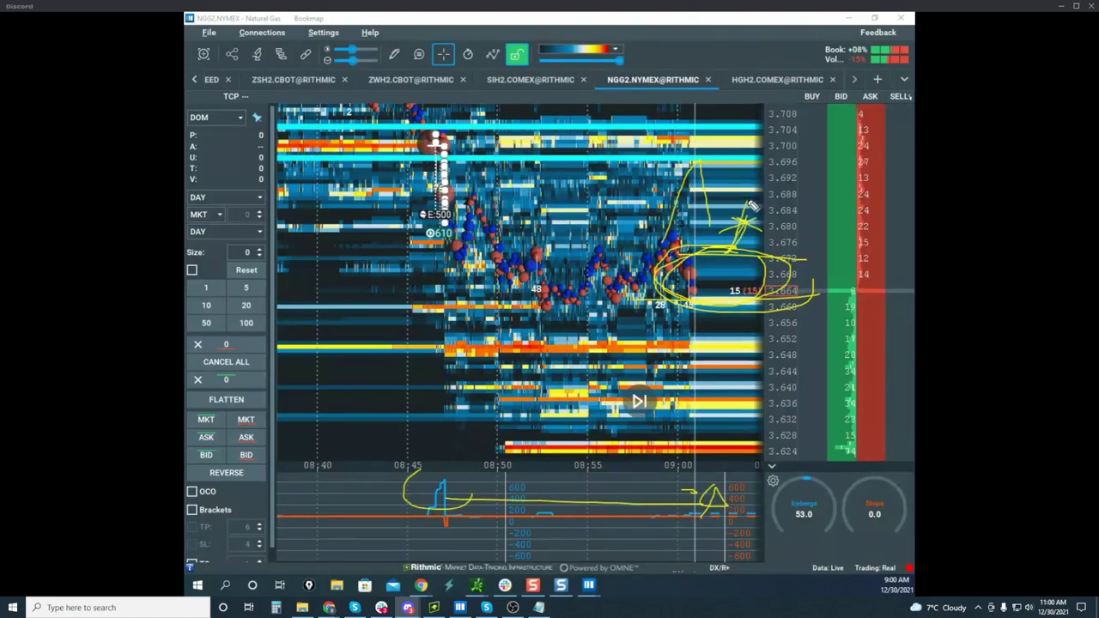
left_click_drag(743, 227, 770, 146)
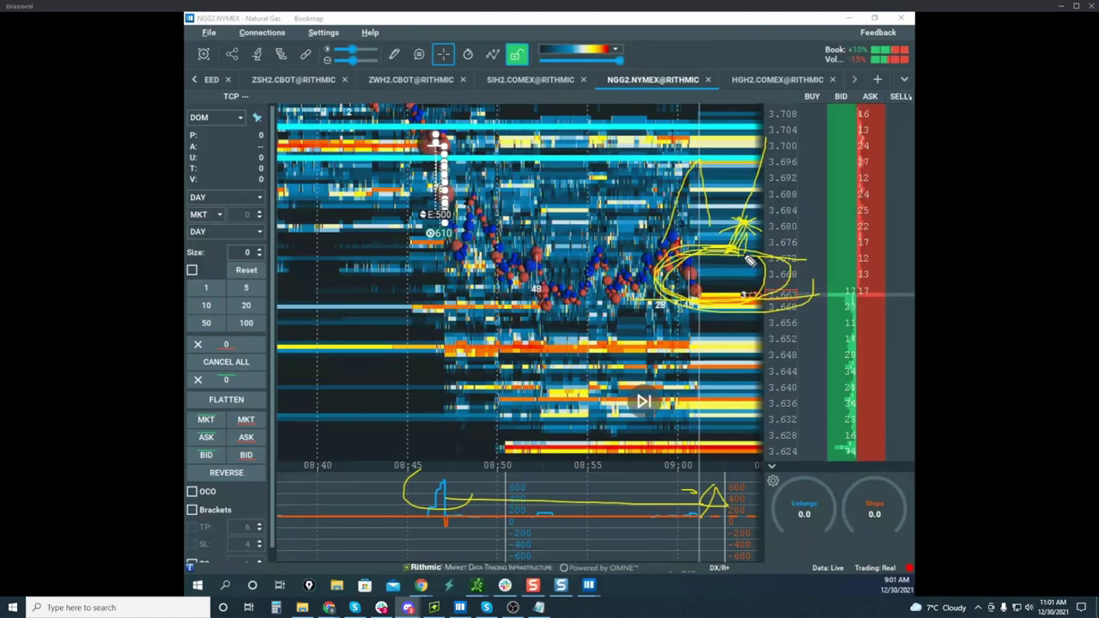
Sketch moves between the circled zone and about 3.632, mark levels near 3.648 and 3.681, outline the 08:47 spike, and clear the marks
mouse_move(745, 302)
left_mouse_down()
mouse_move(736, 422)
mouse_move(798, 304)
left_mouse_up()
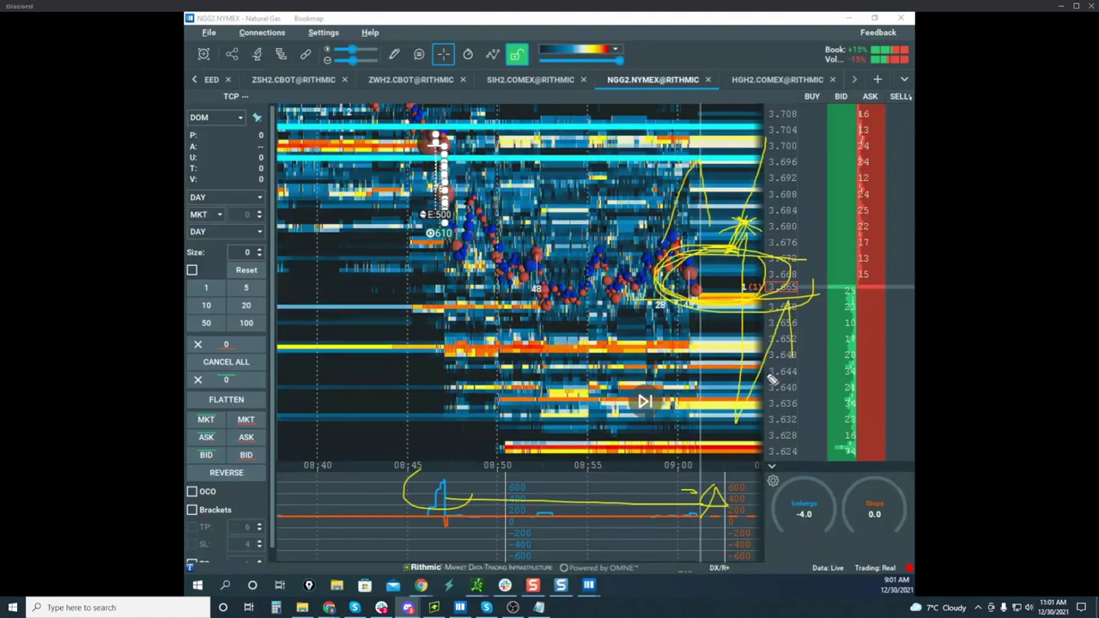
left_click_drag(725, 468, 734, 477)
left_click_drag(466, 468, 567, 500)
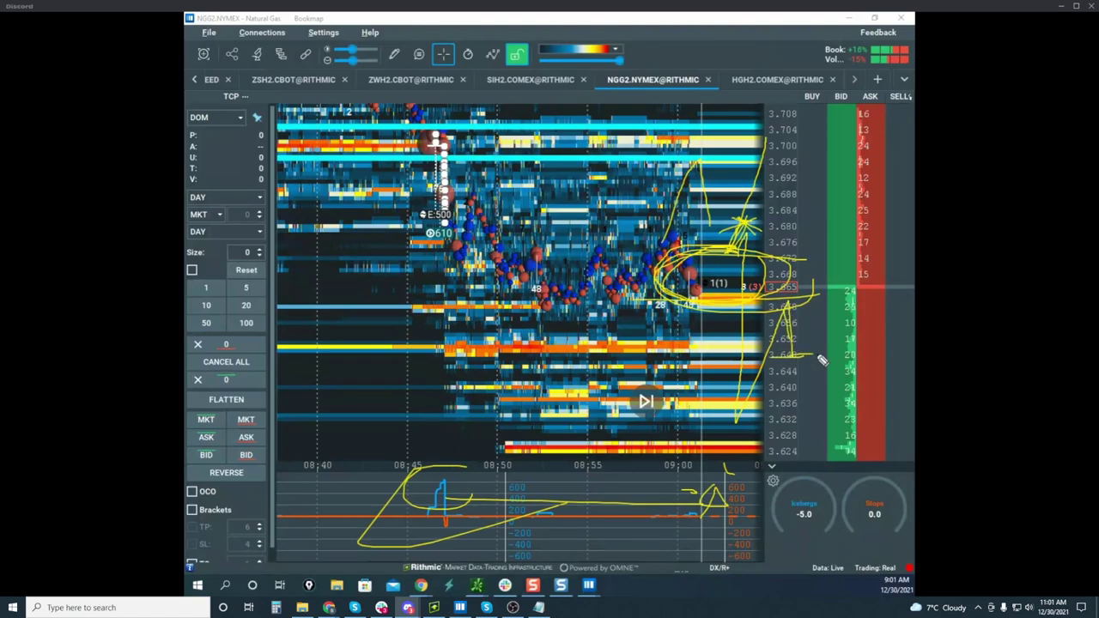
left_click_drag(755, 227, 811, 225)
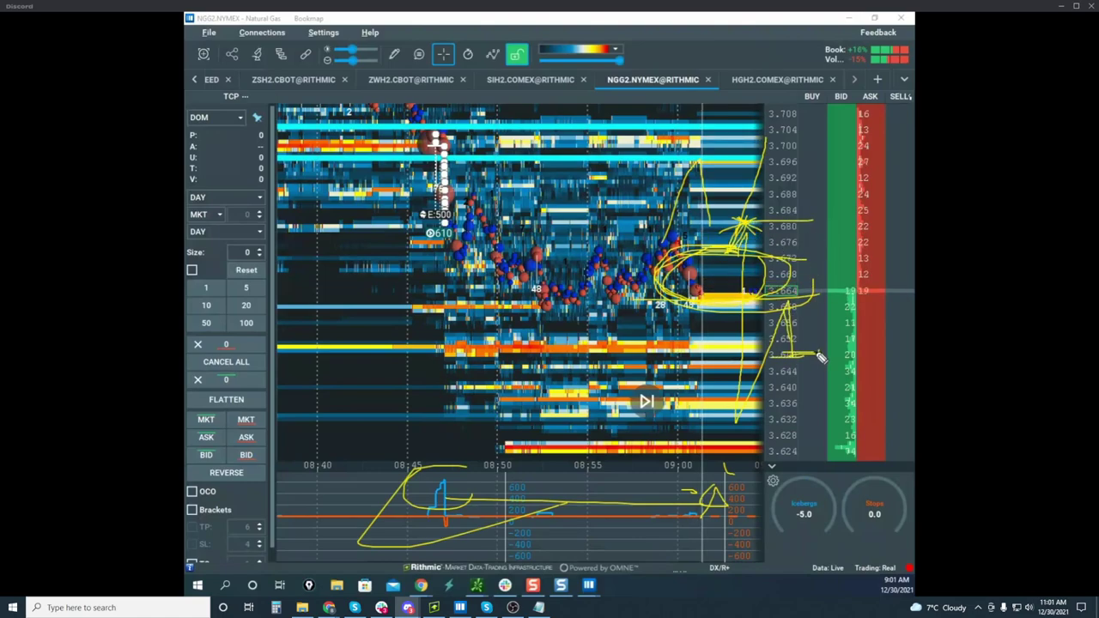
mouse_move(749, 219)
left_mouse_down()
mouse_move(786, 99)
mouse_move(792, 35)
left_mouse_up()
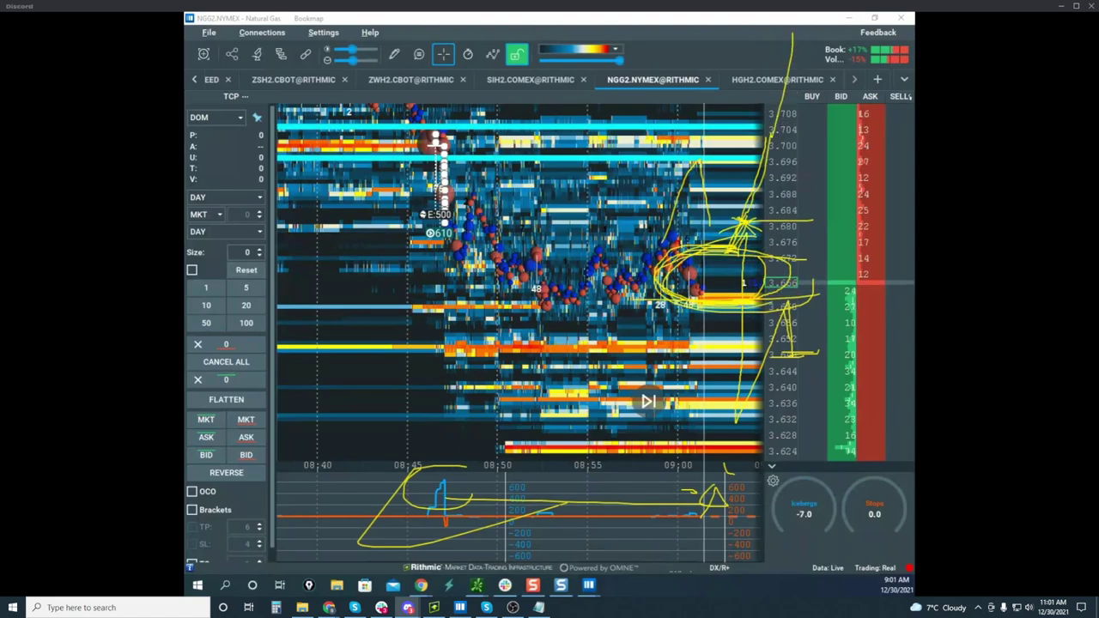
key("ctrl+shift+6")
Mark levels near 3.672 and 3.662, draw an indicator peak, and sketch a rise to about 3.696 with a fall to about 3.626
left_click_drag(648, 259, 772, 261)
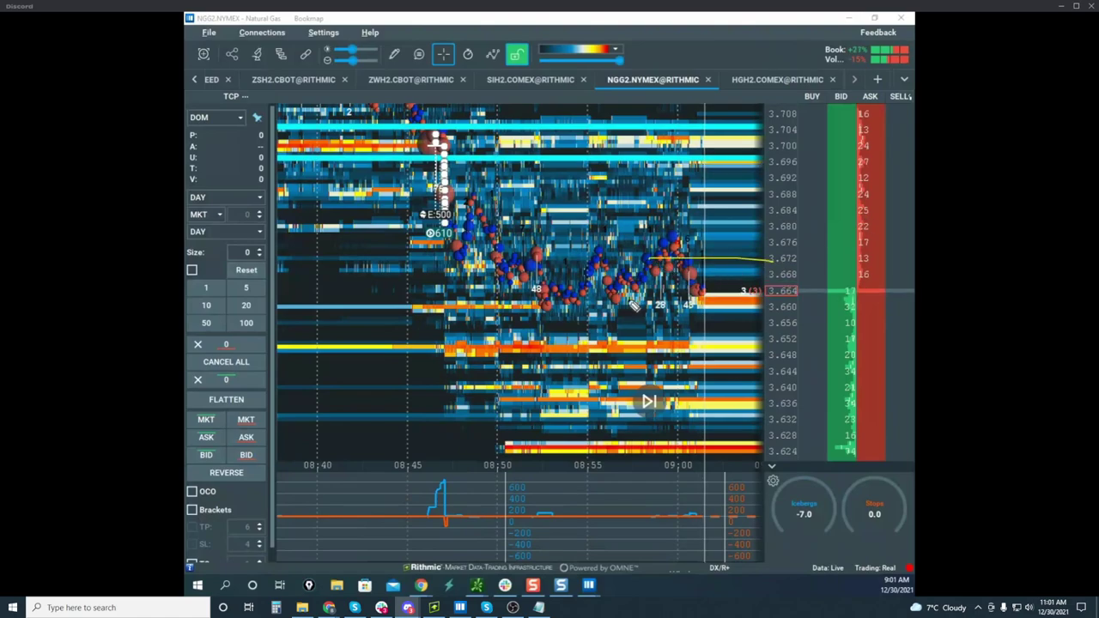
mouse_move(633, 306)
left_mouse_down()
mouse_move(834, 305)
mouse_move(846, 288)
left_mouse_up()
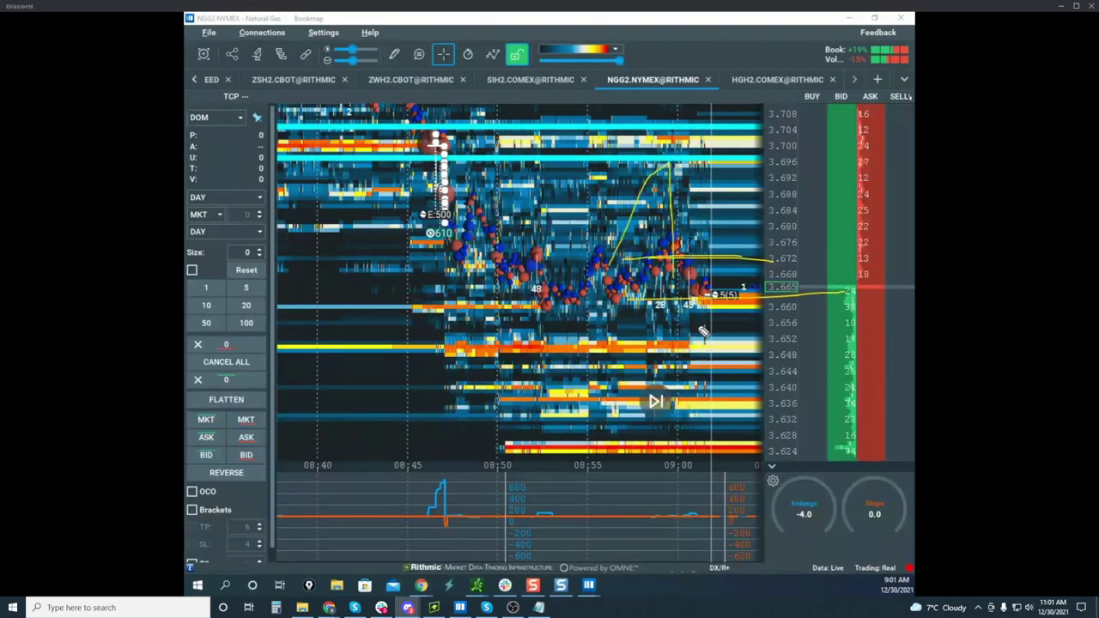
left_click_drag(638, 252, 742, 250)
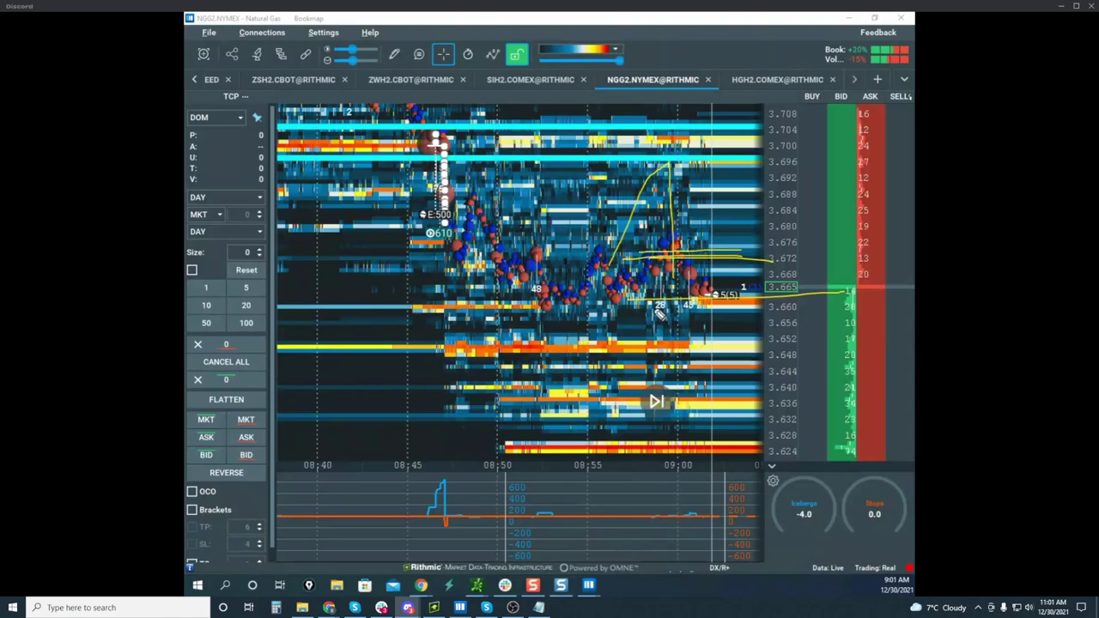
left_click_drag(654, 307, 766, 301)
left_click_drag(622, 518, 669, 497)
mouse_move(678, 296)
left_mouse_down()
mouse_move(683, 402)
mouse_move(731, 294)
mouse_move(742, 442)
left_mouse_up()
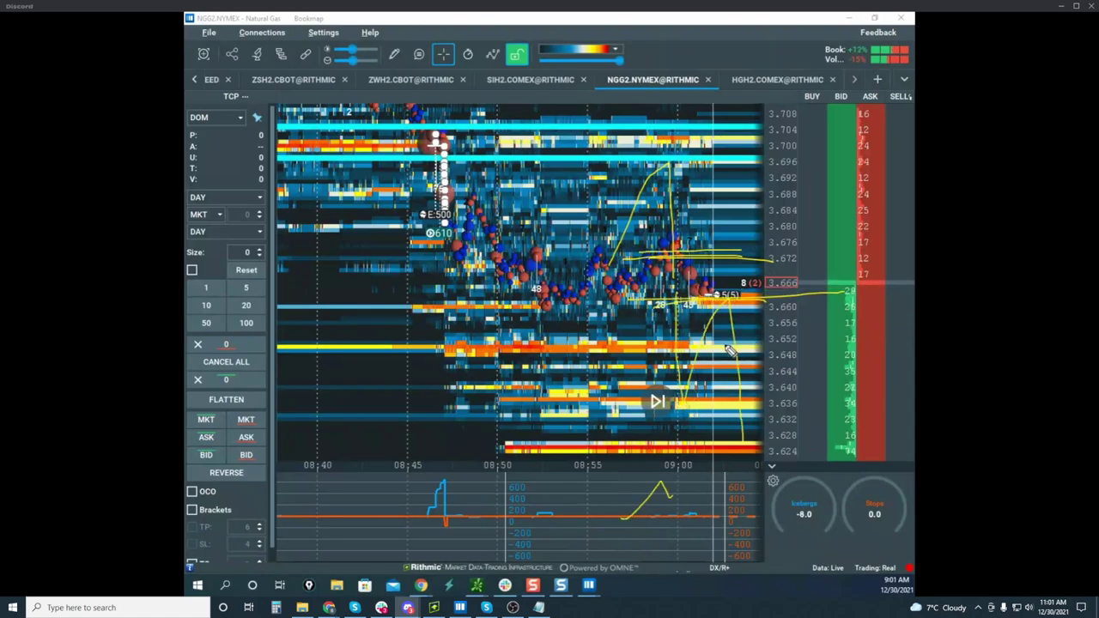
Mark about 3.683, circle the 08:47 trade cluster near 3.700, and sketch declines towards about 3.636
left_click_drag(709, 259, 734, 215)
left_click_drag(544, 100, 606, 77)
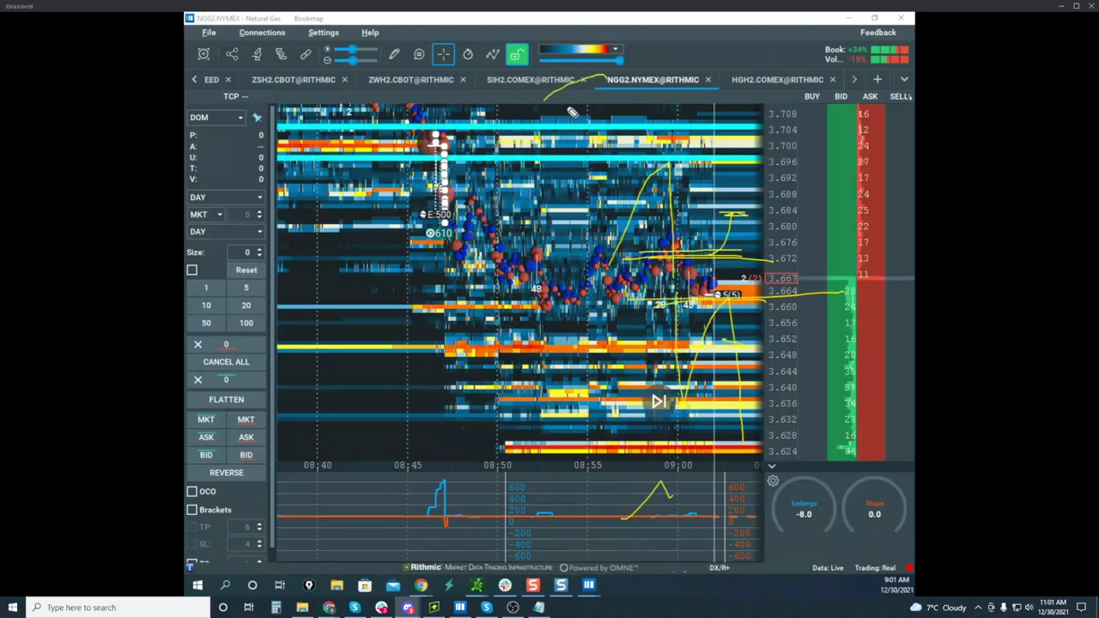
left_click_drag(488, 106, 495, 158)
mouse_move(592, 81)
left_mouse_down()
mouse_move(641, 81)
mouse_move(728, 221)
mouse_move(743, 387)
left_mouse_up()
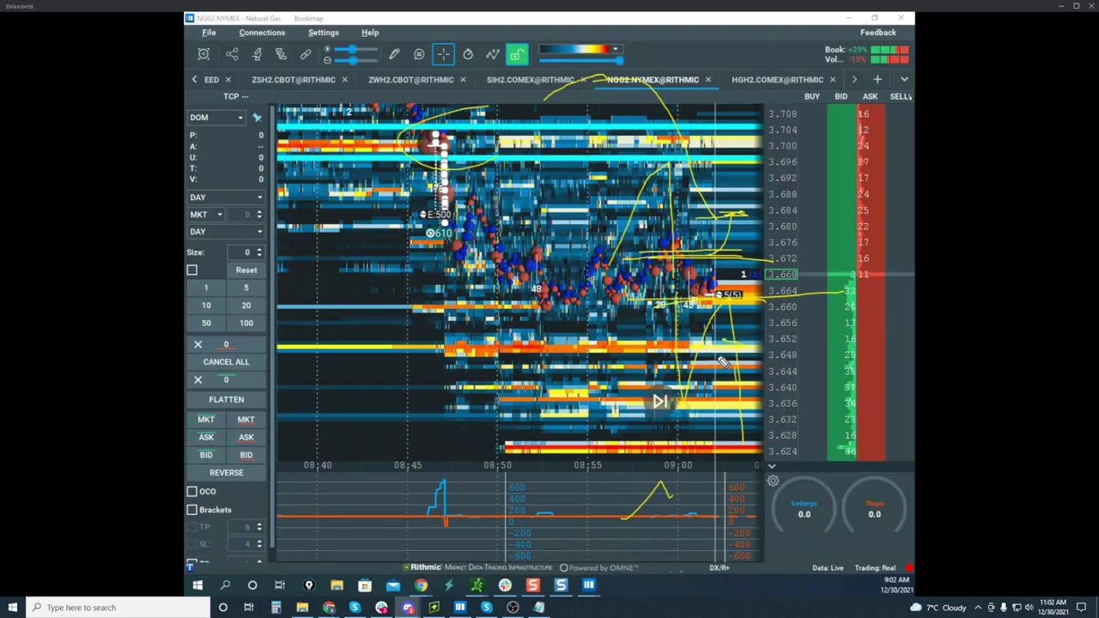
left_click_drag(720, 356, 748, 374)
left_click_drag(741, 242, 764, 401)
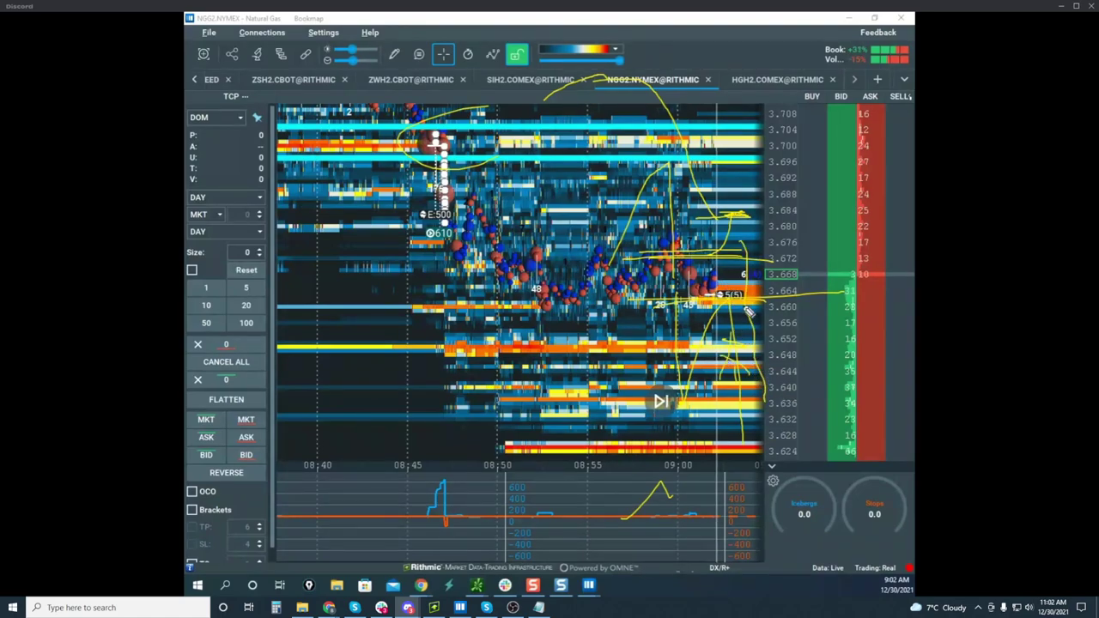
Mark successively lower levels from about 3.646 and 3.638 down past the chart, circle the whole heatmap, and clear the marks
left_click_drag(731, 368, 811, 369)
left_click_drag(734, 400, 809, 400)
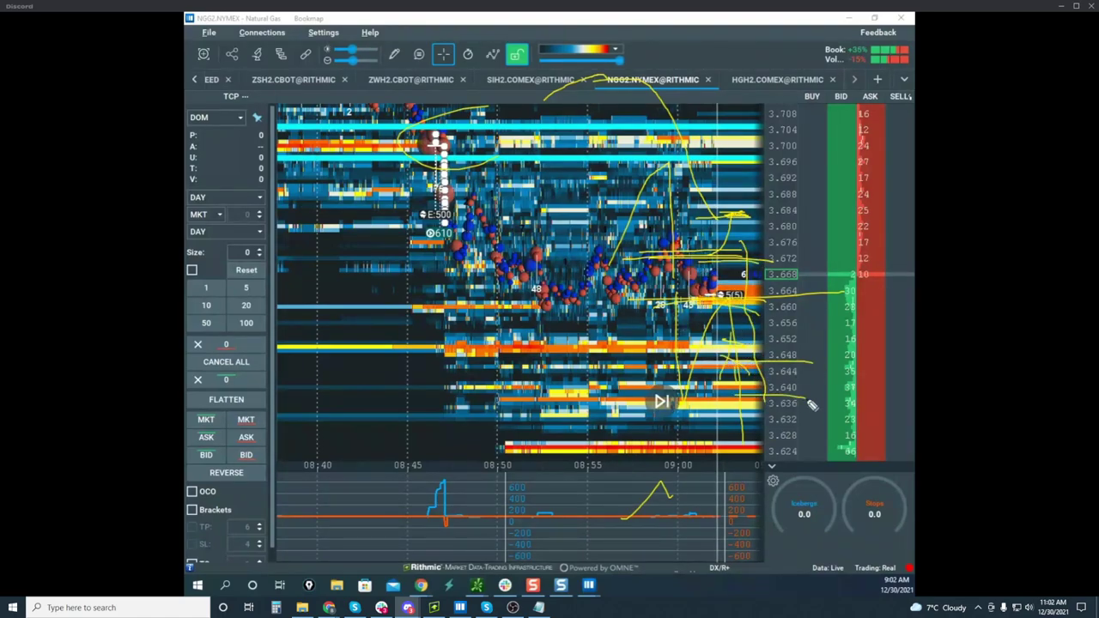
left_click_drag(755, 470, 813, 463)
left_click_drag(745, 503, 836, 504)
left_click_drag(778, 552, 864, 558)
left_click_drag(791, 568, 843, 583)
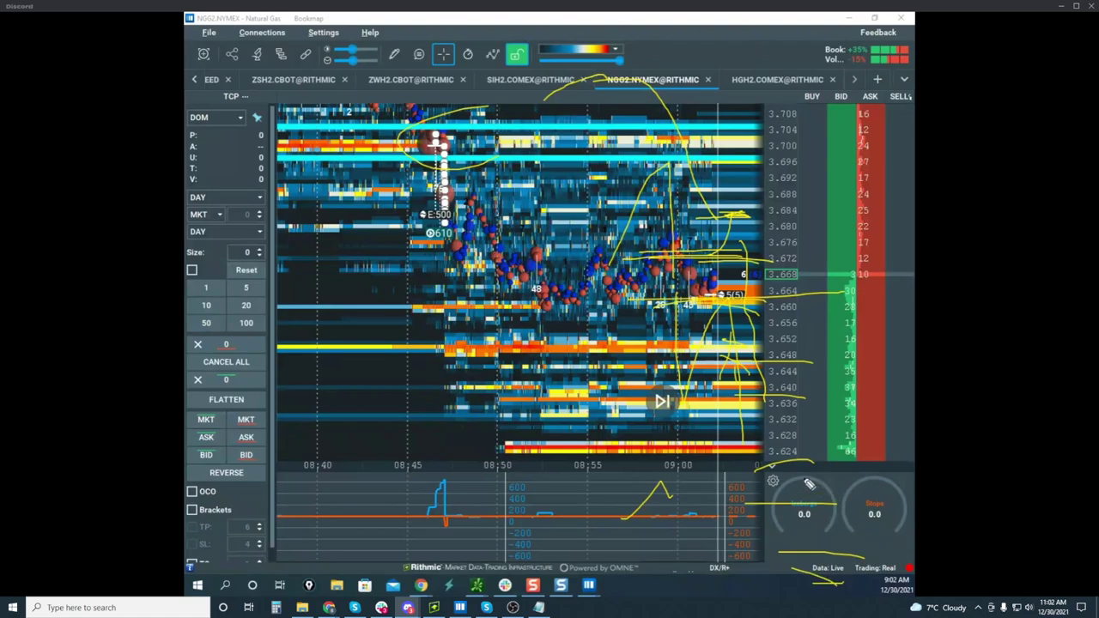
left_click_drag(791, 459, 897, 596)
mouse_move(773, 68)
left_mouse_down()
mouse_move(481, 64)
mouse_move(858, 146)
mouse_move(806, 103)
left_mouse_up()
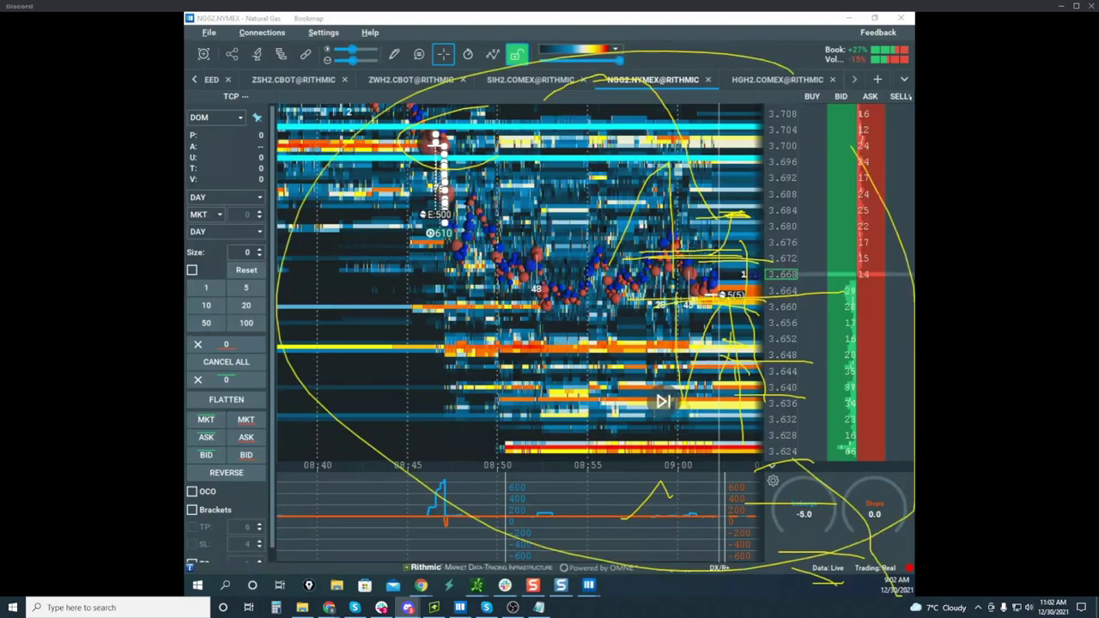
key("e")
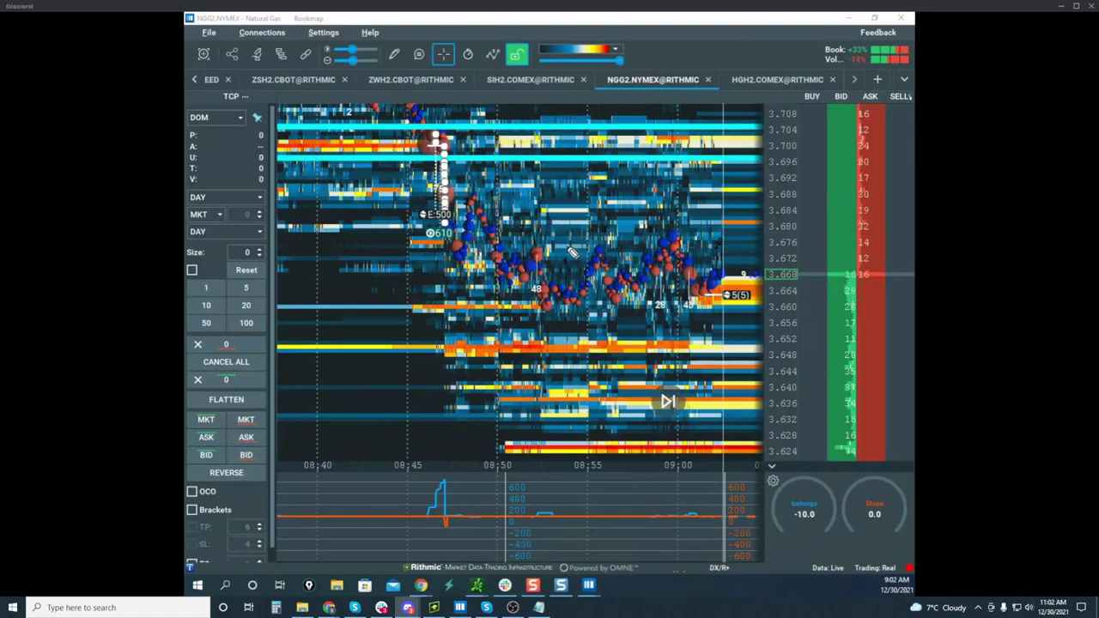
Mark stepped levels from about 3.678 down past 3.638 and sketch a long decline from the 09:00 high to below the chart
mouse_move(610, 260)
left_mouse_down()
mouse_move(709, 262)
mouse_move(700, 346)
mouse_move(763, 354)
left_mouse_up()
mouse_move(723, 376)
left_mouse_down()
mouse_move(766, 376)
mouse_move(762, 398)
left_mouse_up()
mouse_move(764, 415)
left_mouse_down()
mouse_move(809, 527)
mouse_move(870, 591)
left_mouse_up()
left_click_drag(675, 256, 902, 577)
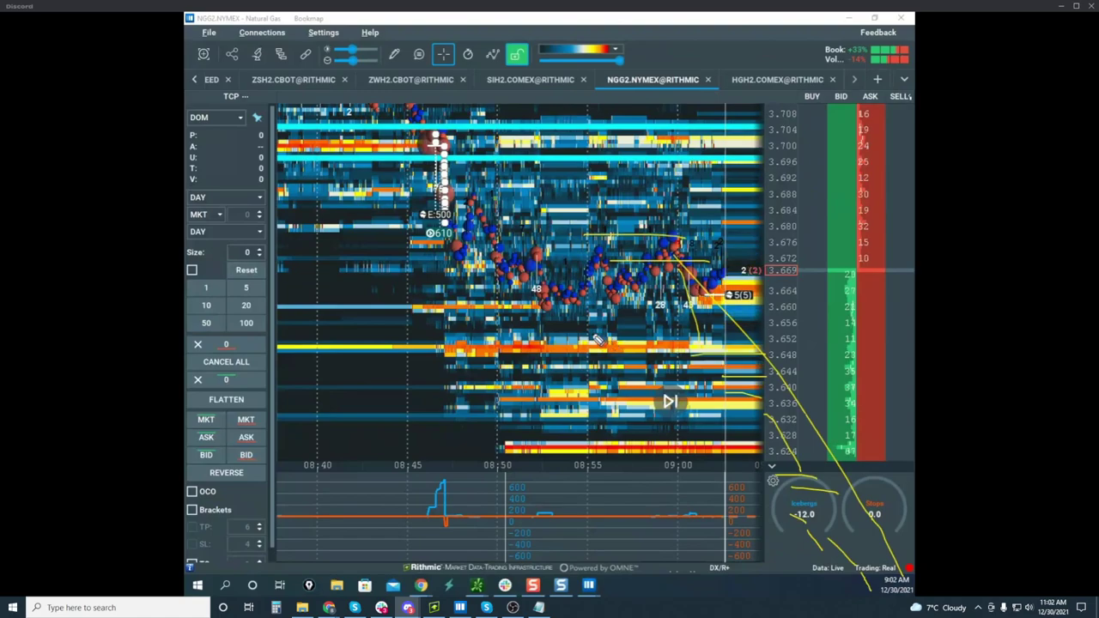
Replace the old marks with natural gas levels near 3.673 and 3.666, and circle the price range from about 08:54 to 09:05
left_click_drag(595, 336, 659, 352)
key("Escape")
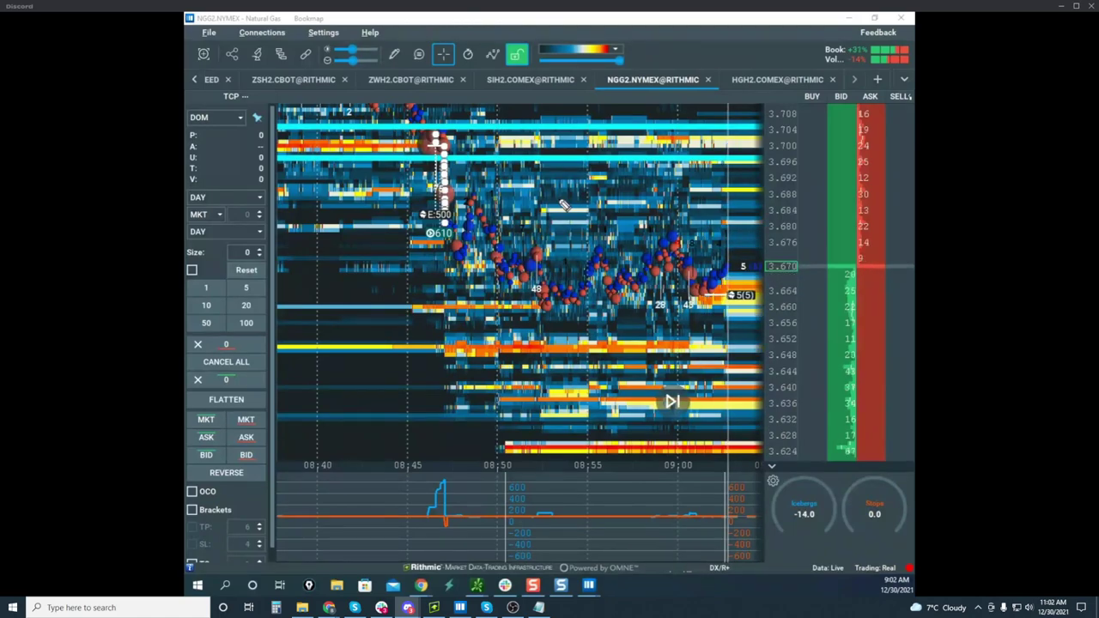
left_click_drag(604, 257, 753, 252)
left_click_drag(604, 283, 742, 277)
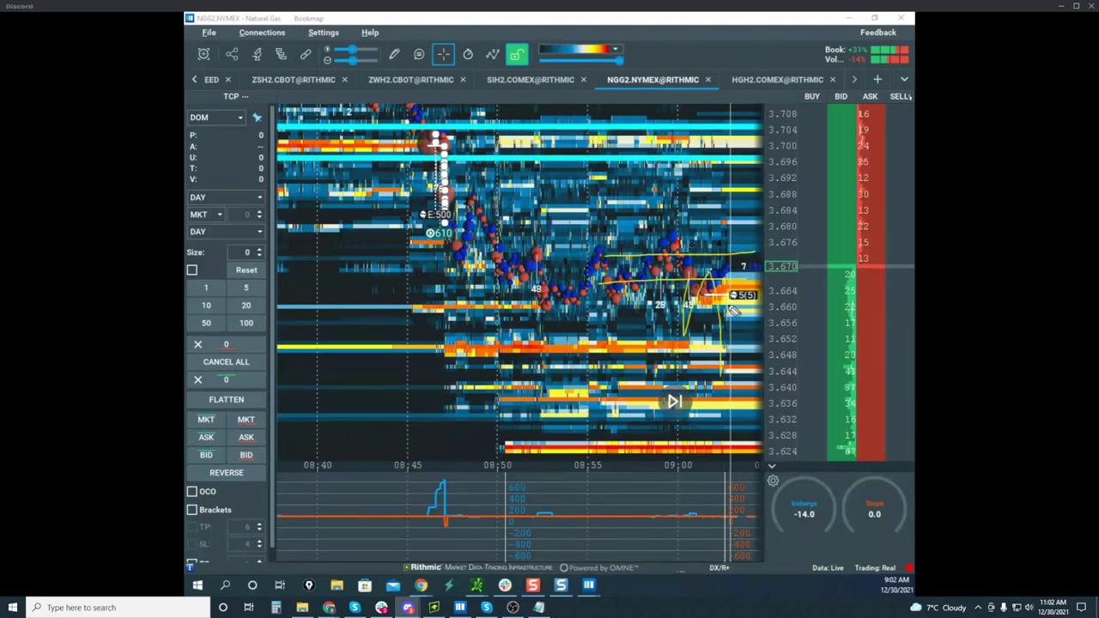
mouse_move(747, 230)
left_mouse_down()
mouse_move(571, 276)
mouse_move(775, 234)
left_mouse_up()
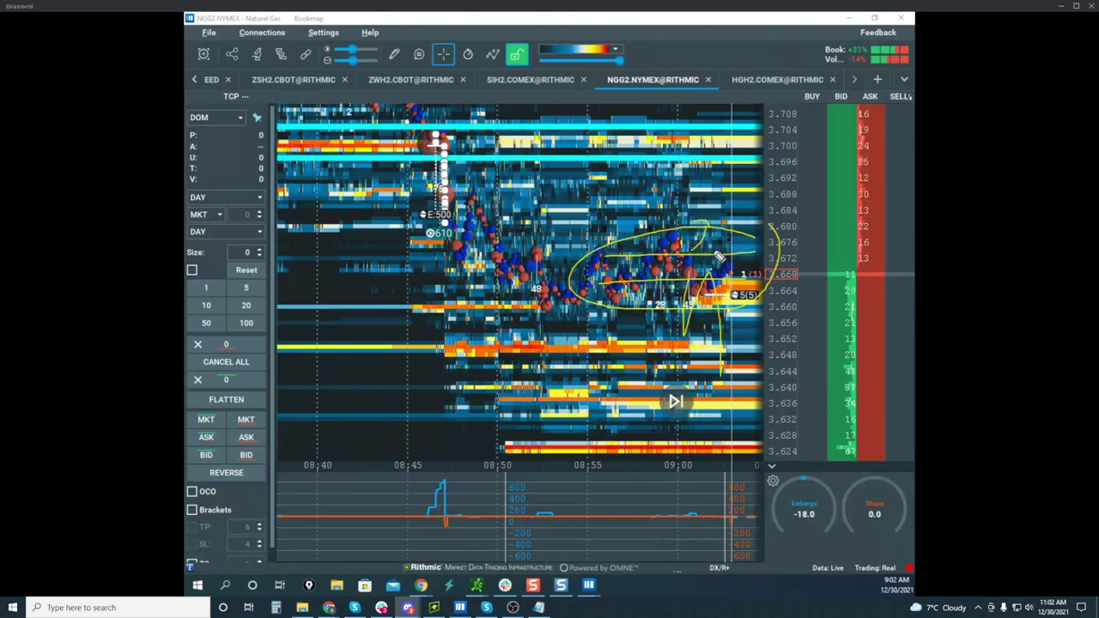
Sketch a breakout from the circled range to about 3.696 with an indicator mark near 09:00, and clear the drawings
left_click_drag(667, 502, 687, 482)
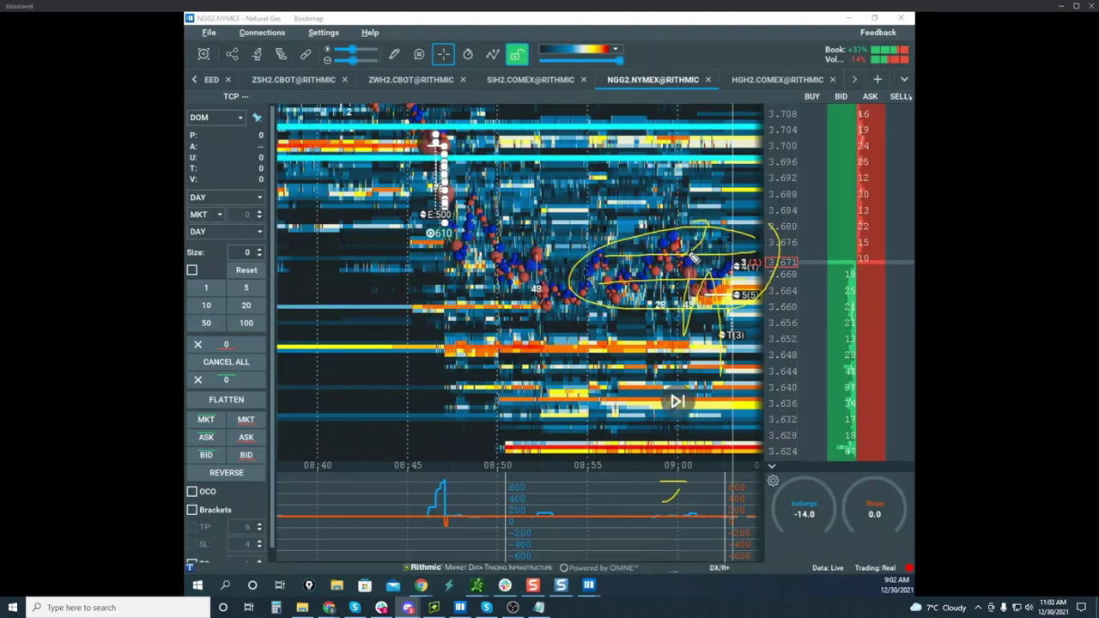
mouse_move(692, 260)
left_mouse_down()
mouse_move(725, 163)
mouse_move(735, 176)
left_mouse_up()
left_click_drag(735, 268, 791, 283)
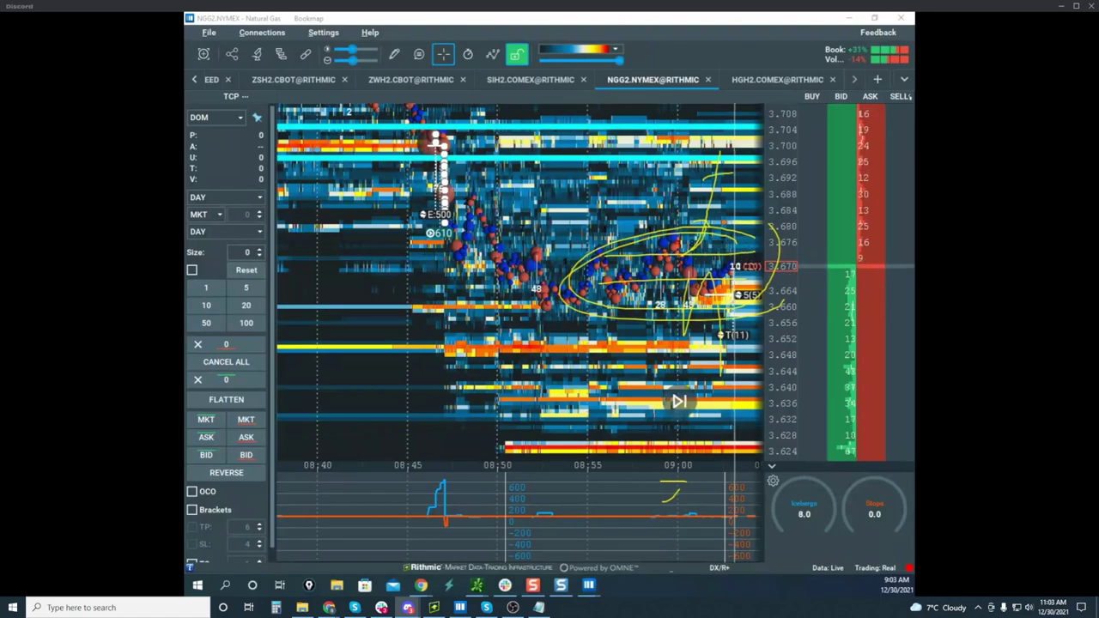
key("Escape")
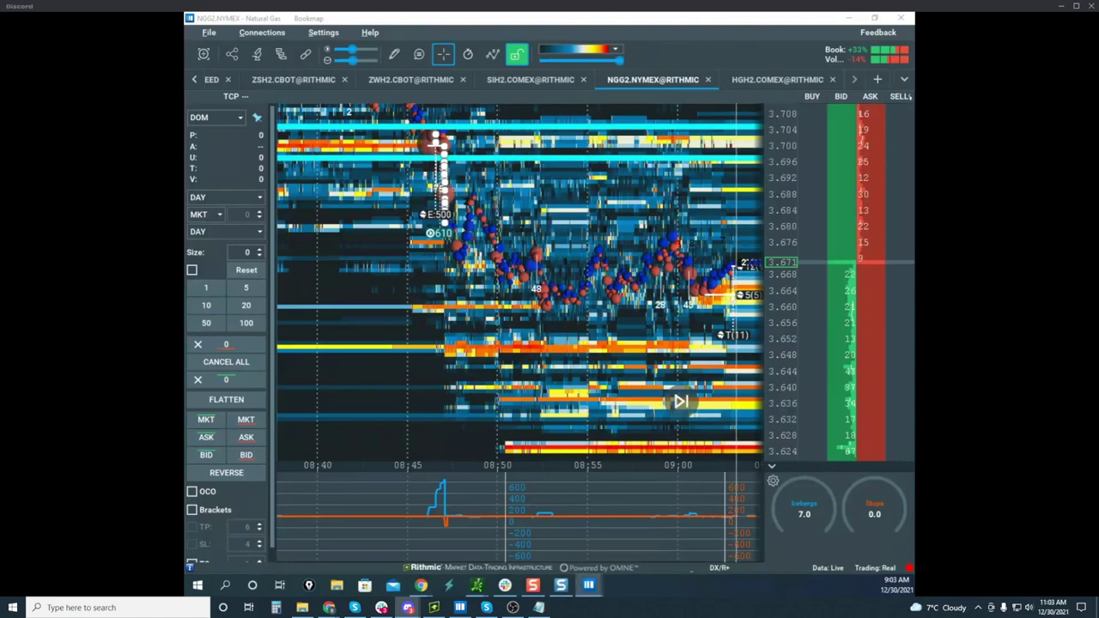
Bring the CLG2 crude oil heatmap window into view, maximise it, and frame the price action from 08:00 to 09:00
left_click_drag(568, 182, 687, 82)
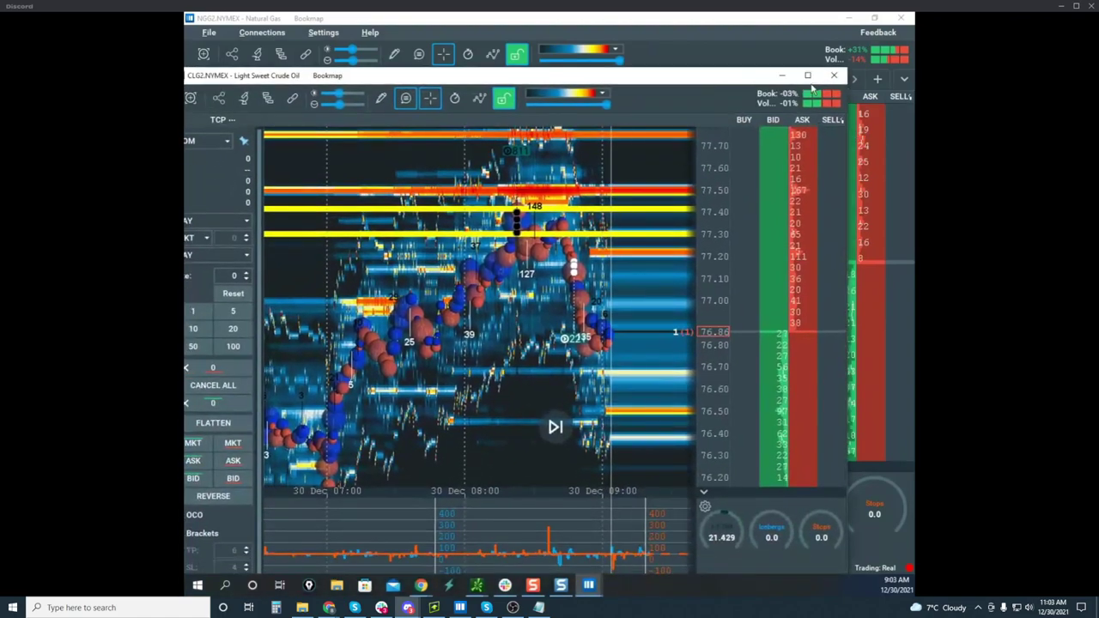
left_click(807, 77)
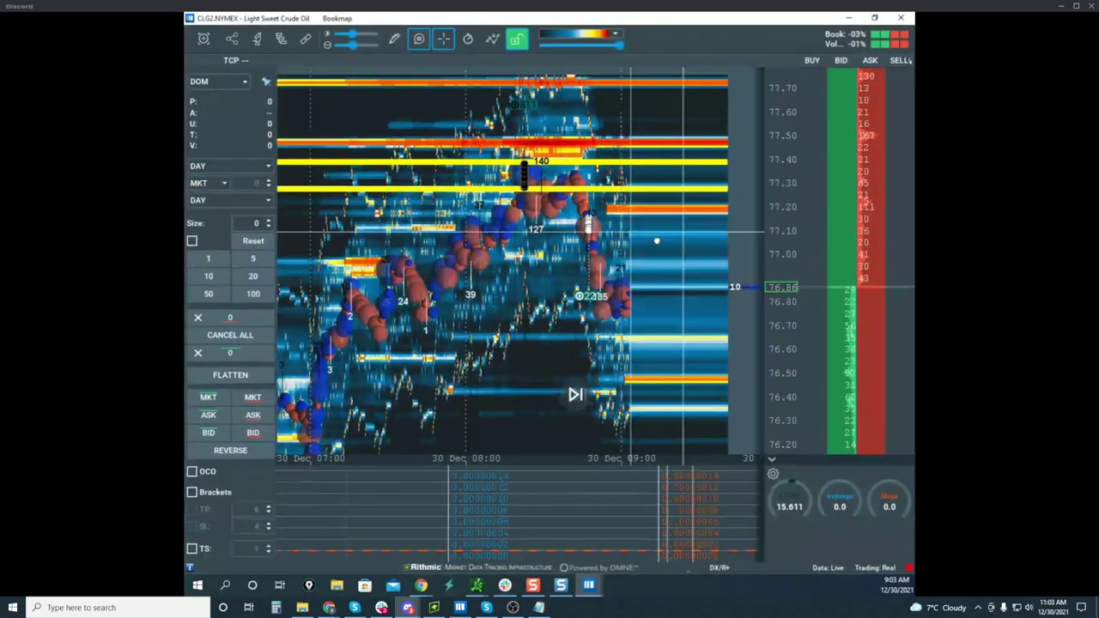
scroll(780, 210, "up", 3)
scroll(679, 241, "up", 3)
scroll(780, 210, "down", 2)
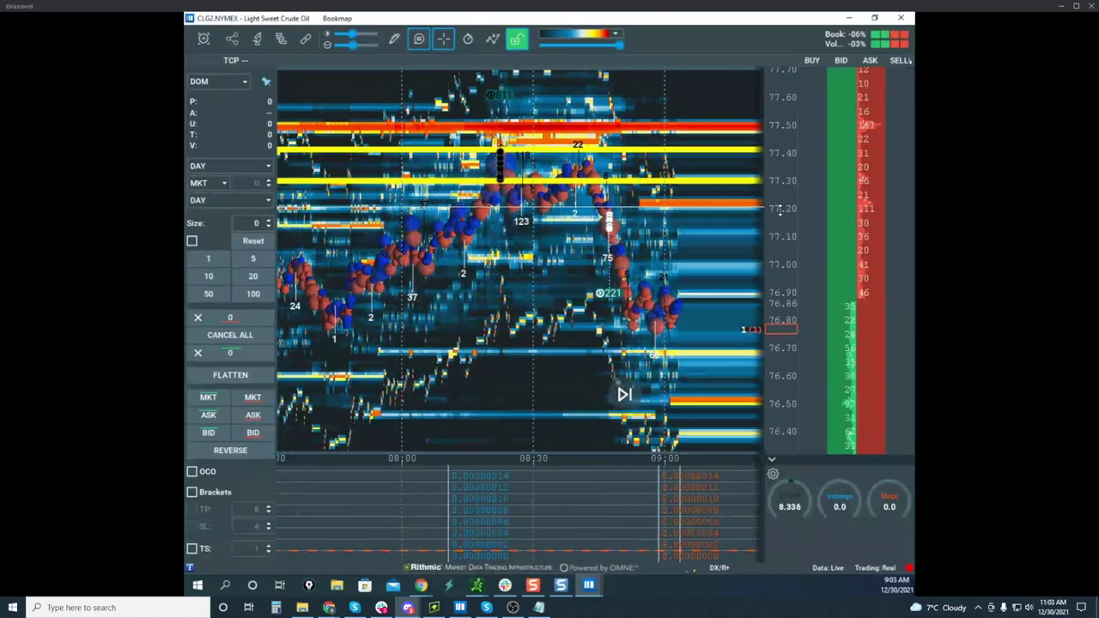
Examine crude oil's resting liquidity between about 76.40 and 77.80, including the 08:30 high and the drop before 09:00
left_click_drag(780, 211, 770, 223)
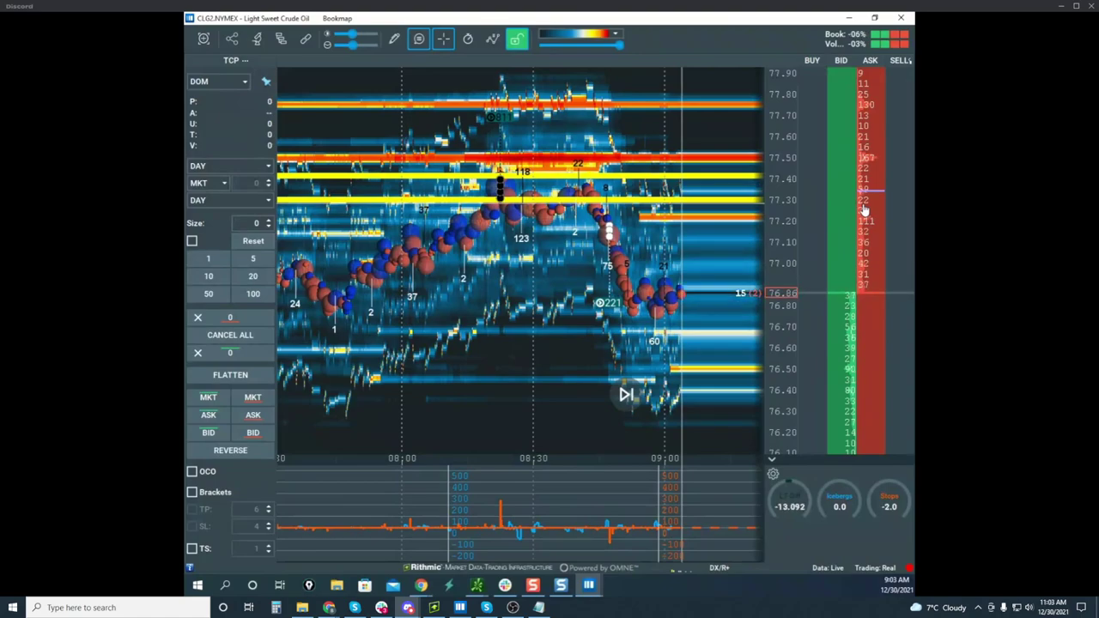
left_click_drag(702, 215, 667, 225)
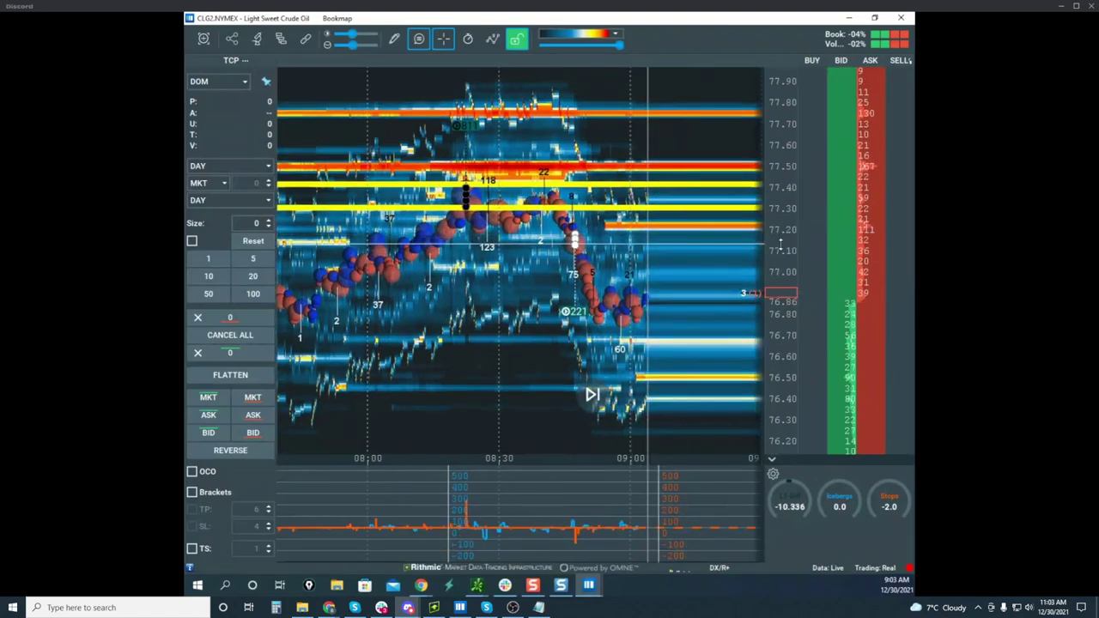
scroll(780, 232, "up", 3)
left_click_drag(691, 264, 657, 230)
scroll(679, 255, "up", 3)
scroll(779, 237, "down", 3)
scroll(740, 258, "down", 3)
left_click_drag(760, 273, 685, 297)
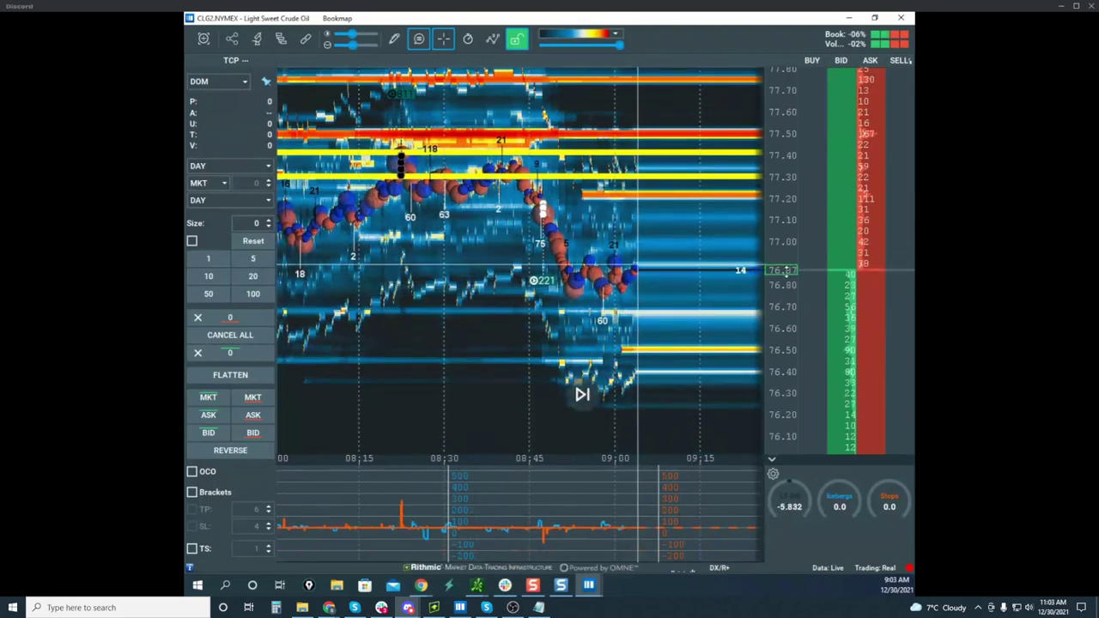
scroll(782, 268, "down", 2)
scroll(696, 284, "down", 3)
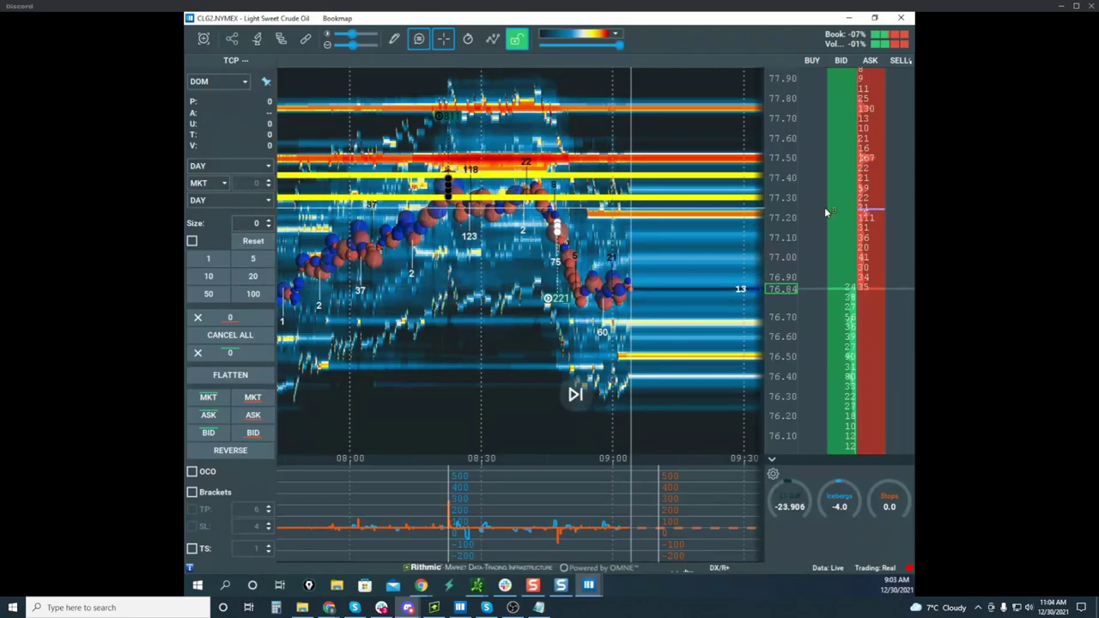
scroll(777, 233, "up", 2)
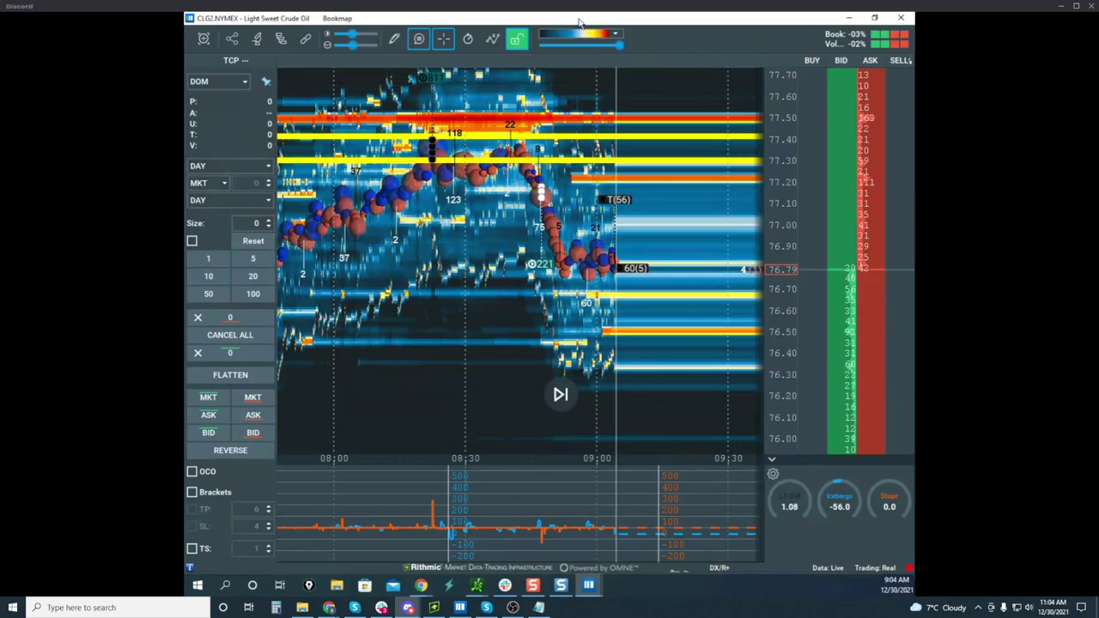
Move the crude oil window away, and bring in and maximise the NQH2 E-Mini Nasdaq-100 heatmap window
left_click_drag(584, 18, 185, 300)
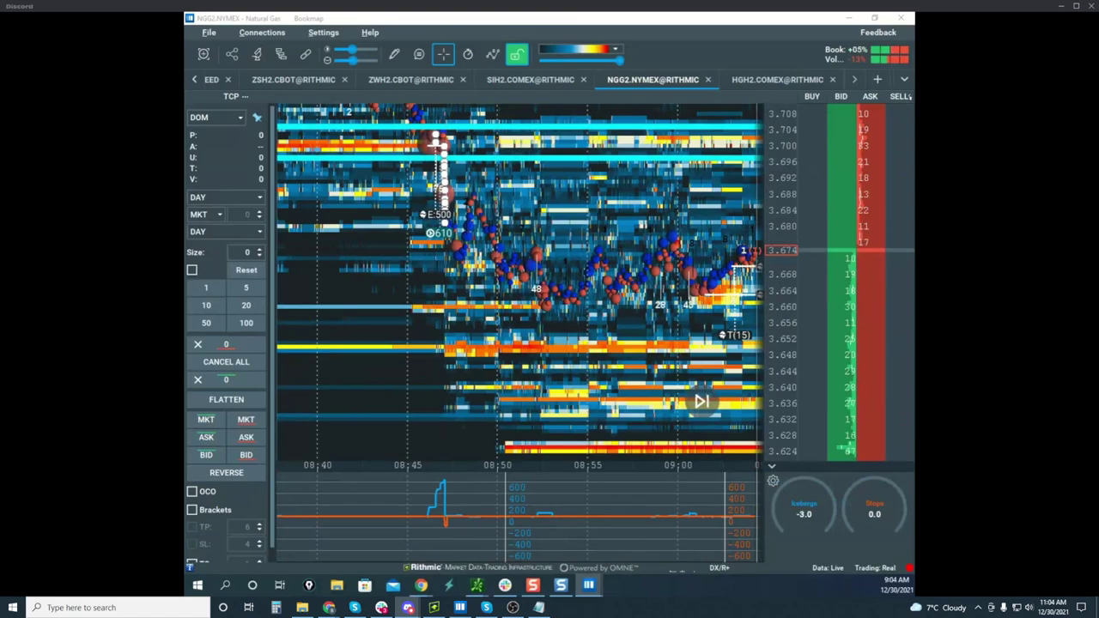
left_click_drag(186, 163, 322, 175)
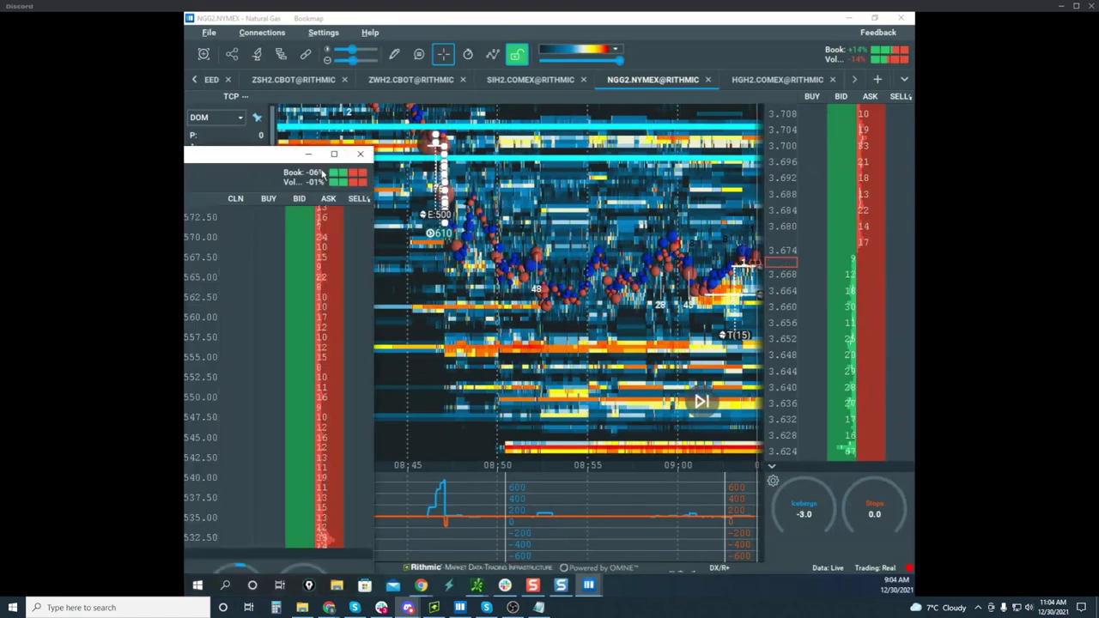
left_click(334, 154)
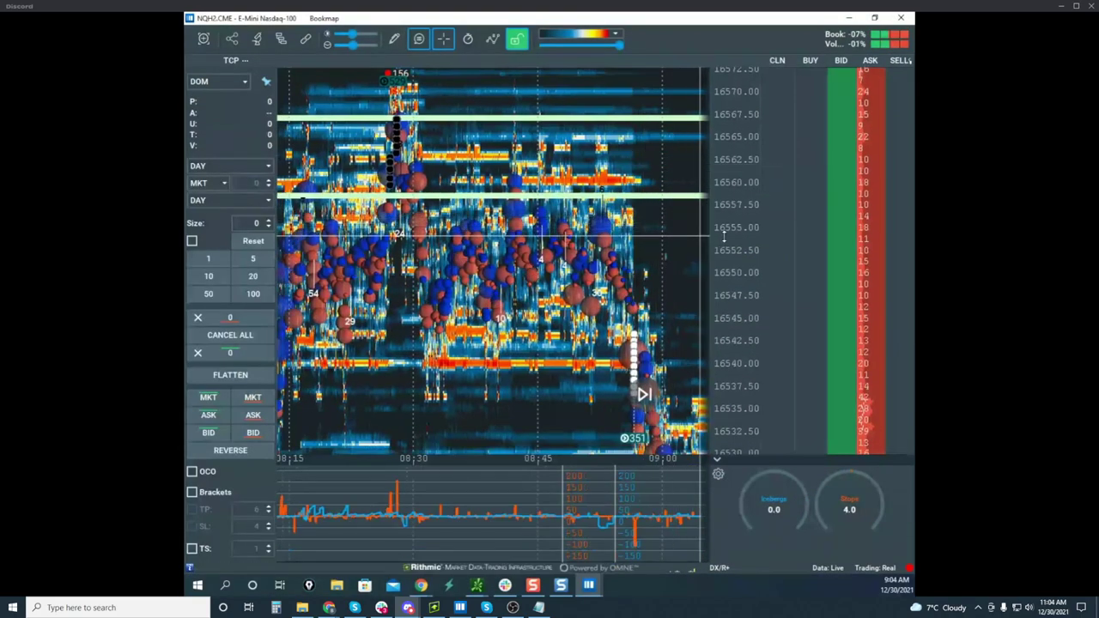
Examine the Nasdaq-100 decline from the two marked levels near 16558 and 16567 to the low just after 09:00
scroll(655, 220, "up", 2)
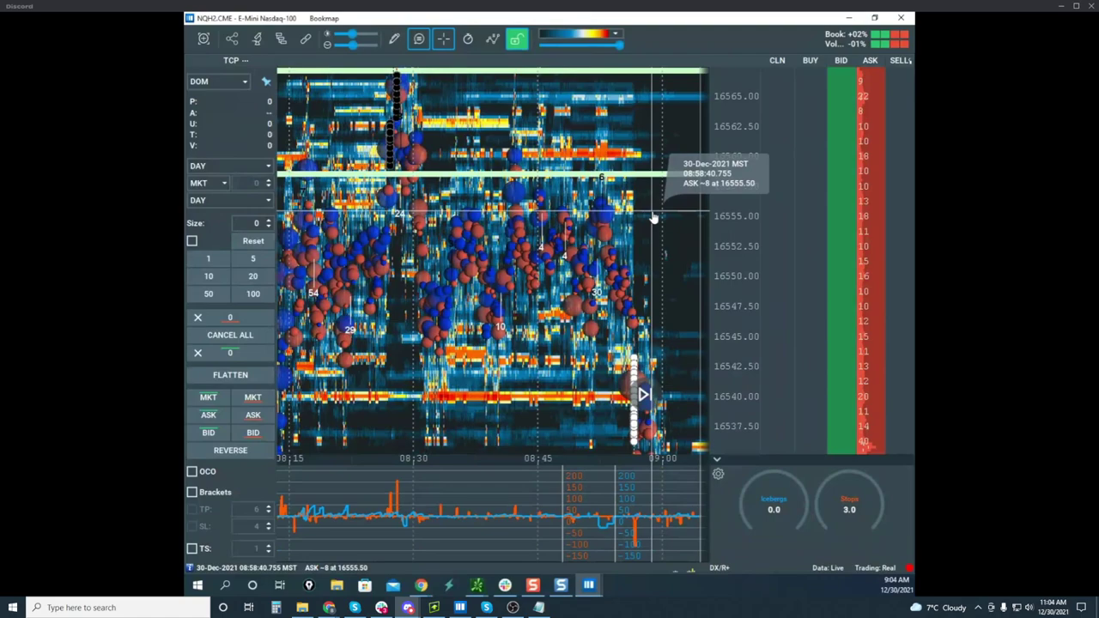
scroll(656, 221, "down", 3)
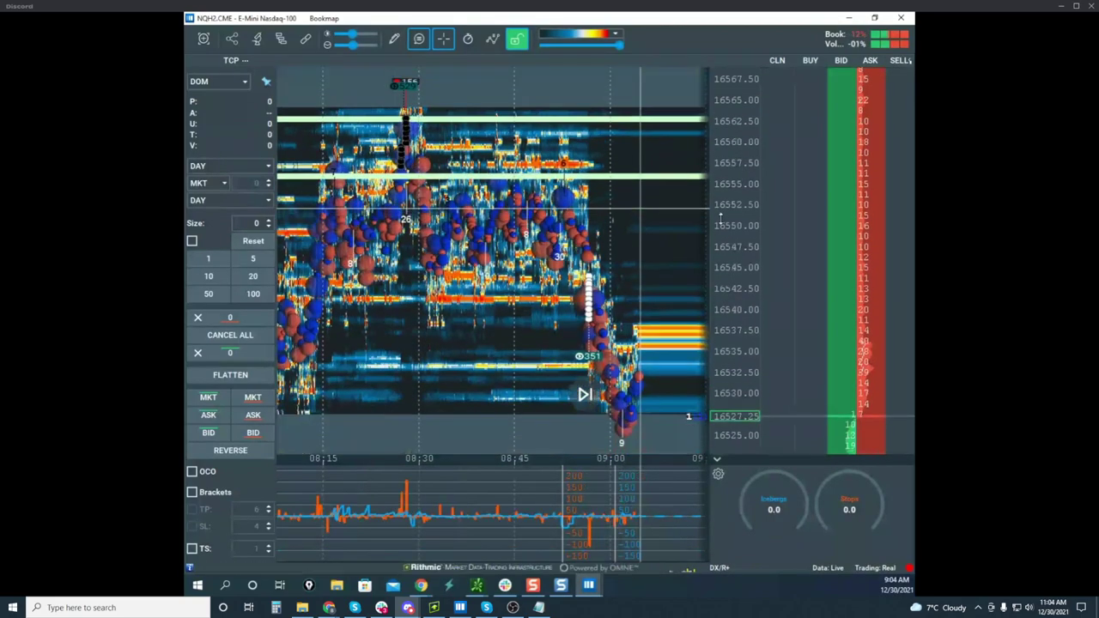
scroll(610, 216, "up", 2)
scroll(700, 206, "down", 2)
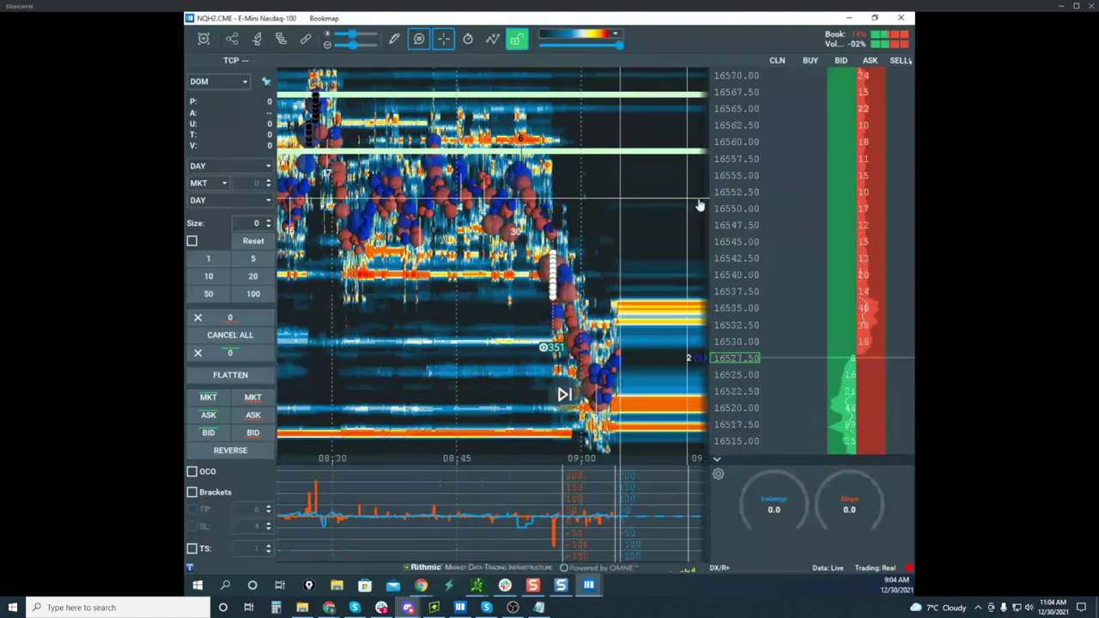
mouse_move(735, 193)
left_mouse_down()
mouse_move(736, 213)
mouse_move(735, 184)
left_mouse_up()
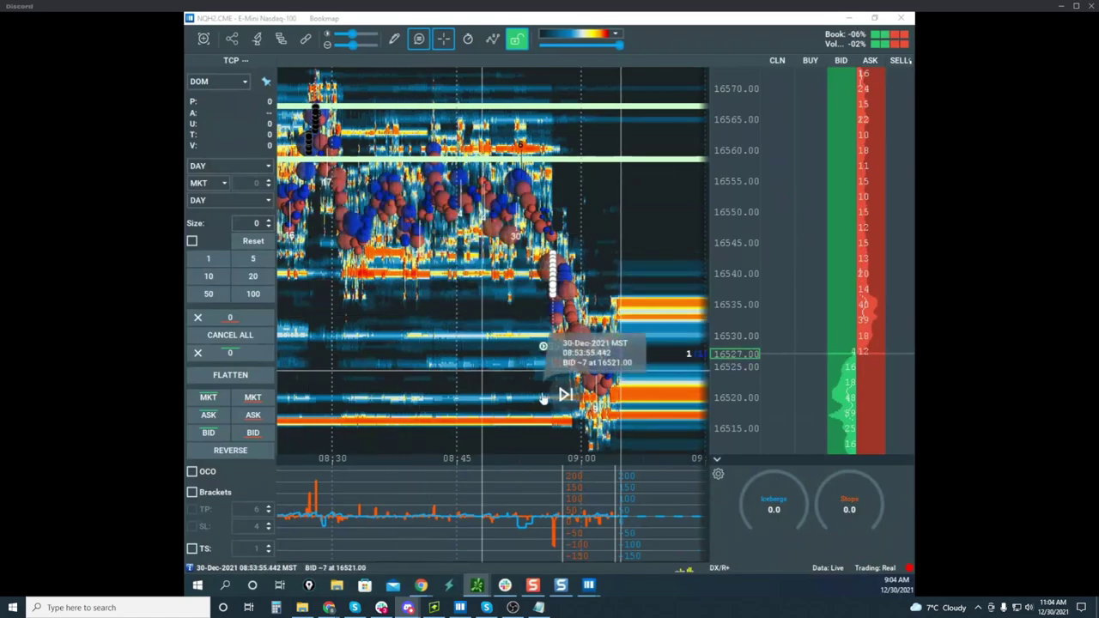
left_click_drag(542, 397, 613, 429)
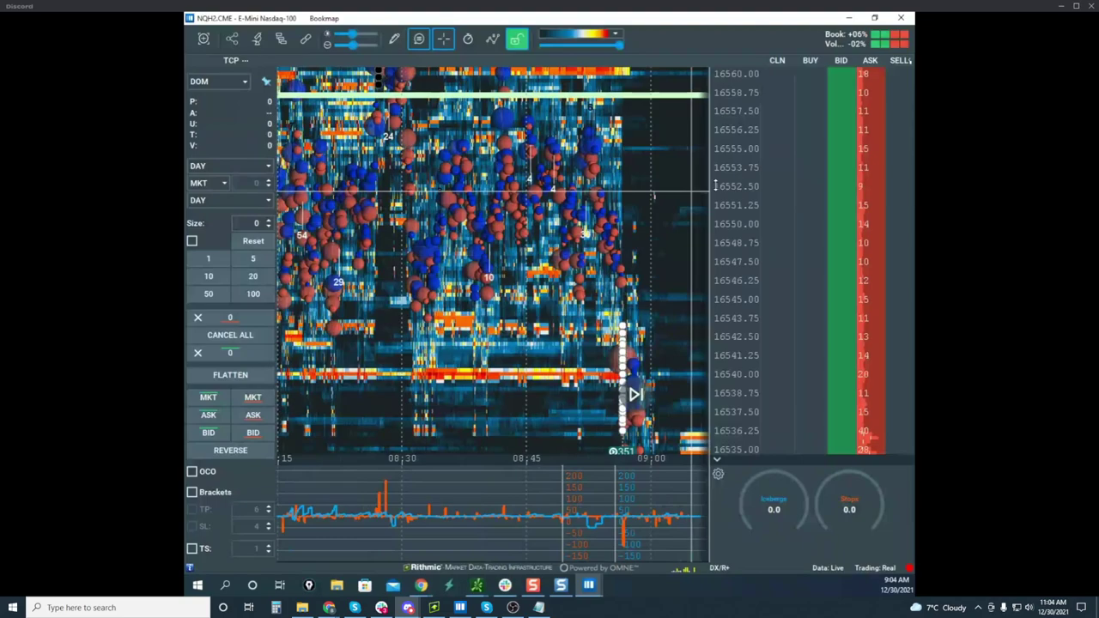
left_click_drag(715, 185, 719, 258)
left_click_drag(662, 378, 564, 321)
scroll(564, 321, "up", 2)
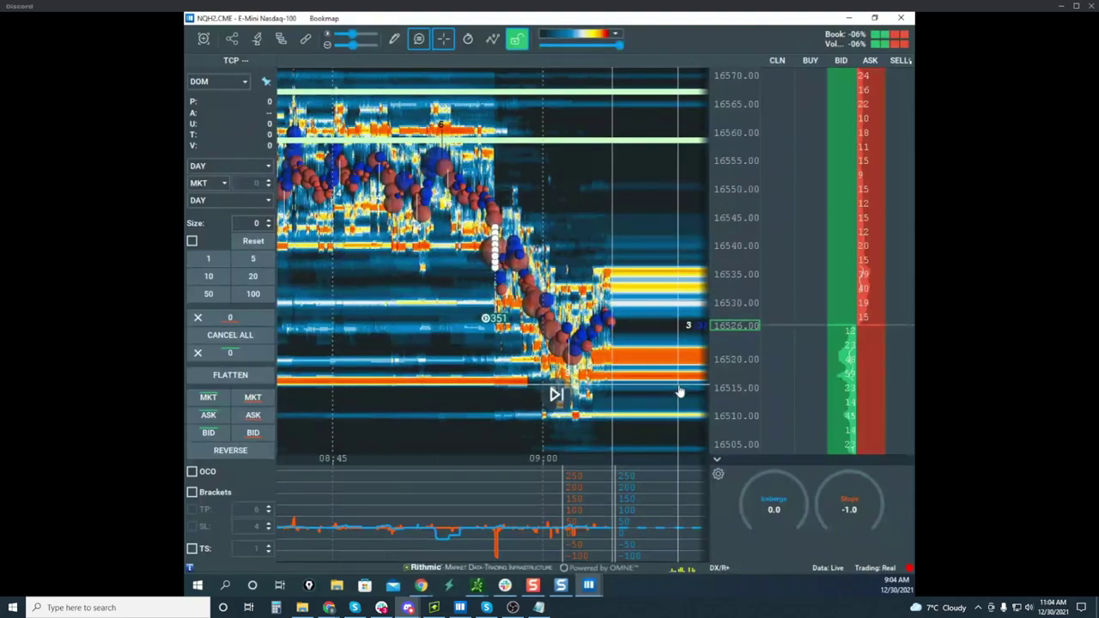
Circle the Nasdaq-100 activity between about 16557 and 16568 before 09:00, sketch the drop and an upward break, and clear the marks
left_click_drag(757, 224, 744, 213)
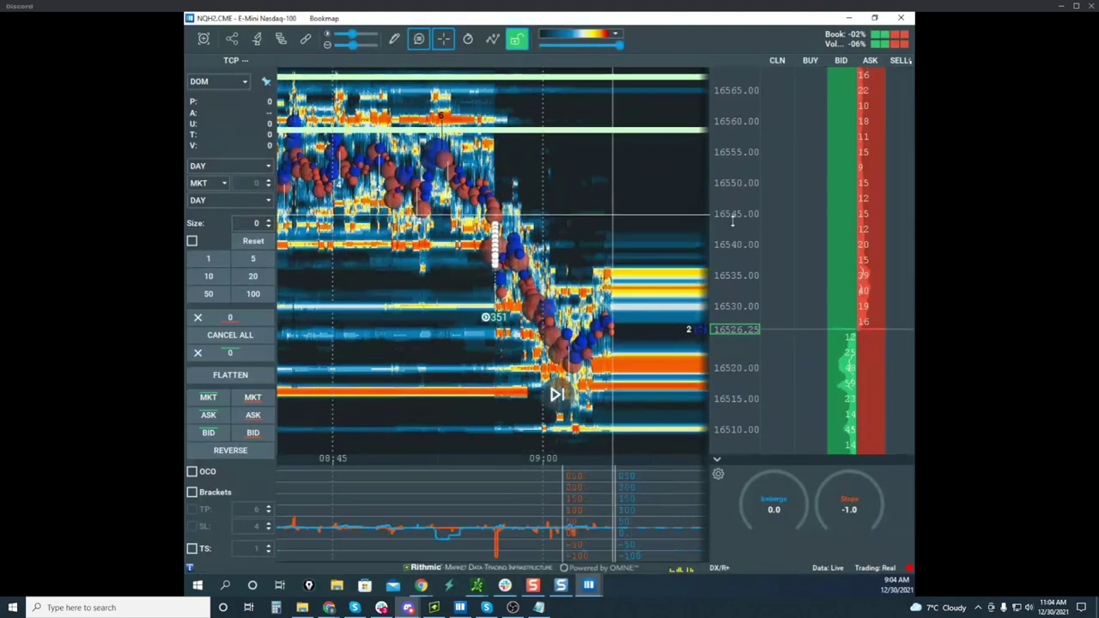
scroll(483, 196, "down", 2)
left_click_drag(496, 189, 500, 206)
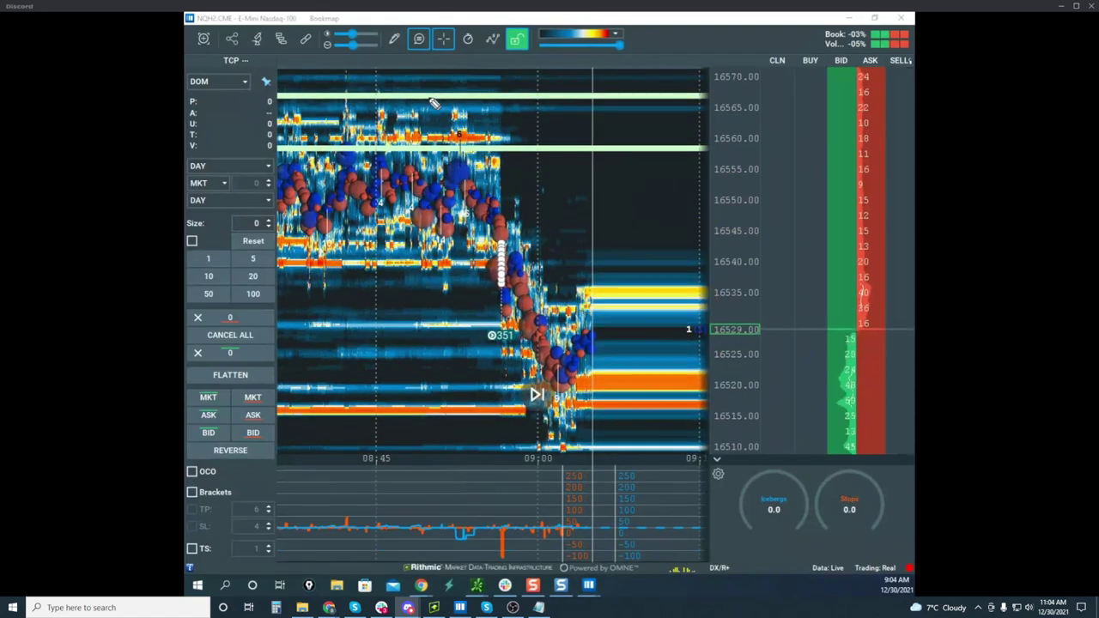
mouse_move(440, 88)
left_mouse_down()
mouse_move(334, 124)
mouse_move(472, 161)
mouse_move(496, 246)
left_mouse_up()
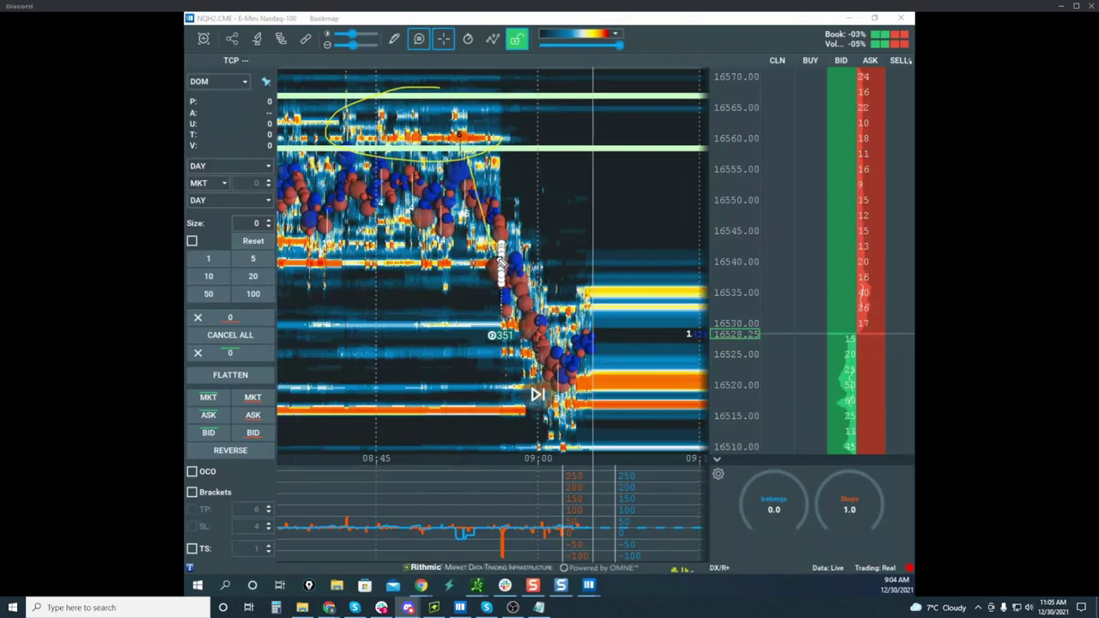
left_click_drag(487, 92, 503, 58)
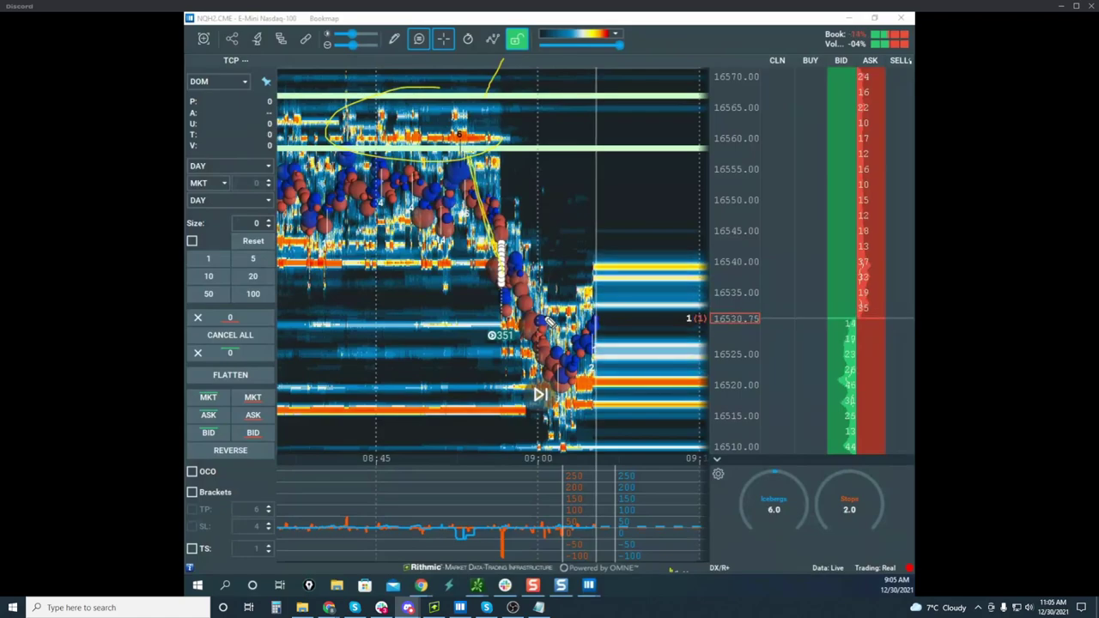
key("Escape")
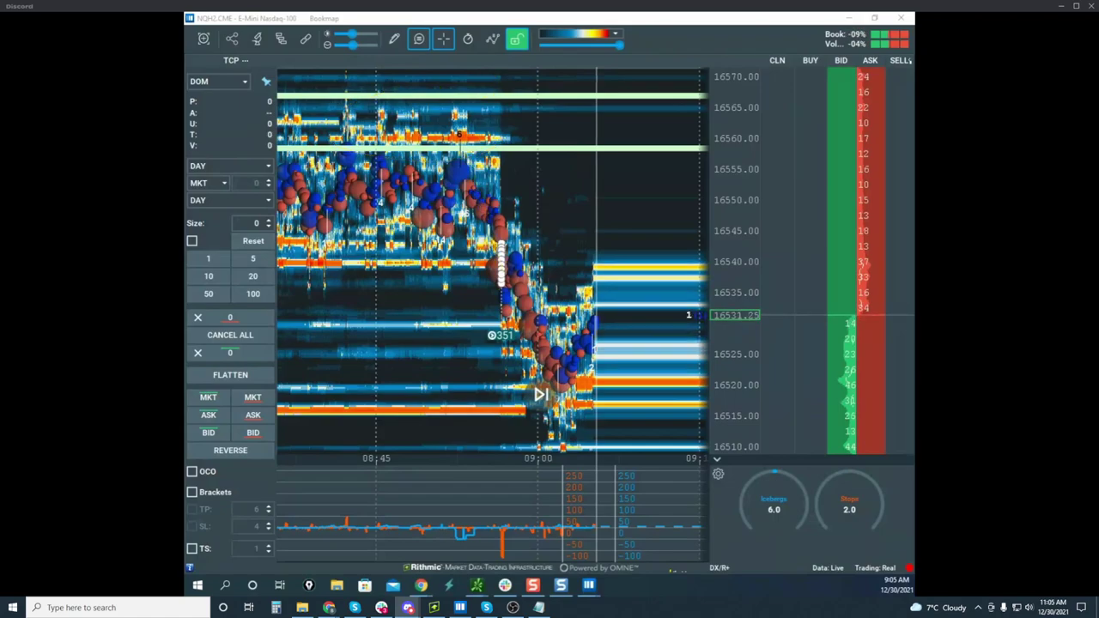
Examine the Nasdaq-100 rebound after 09:00 and the resting liquidity around 16520 and 16540
scroll(730, 214, "down", 2)
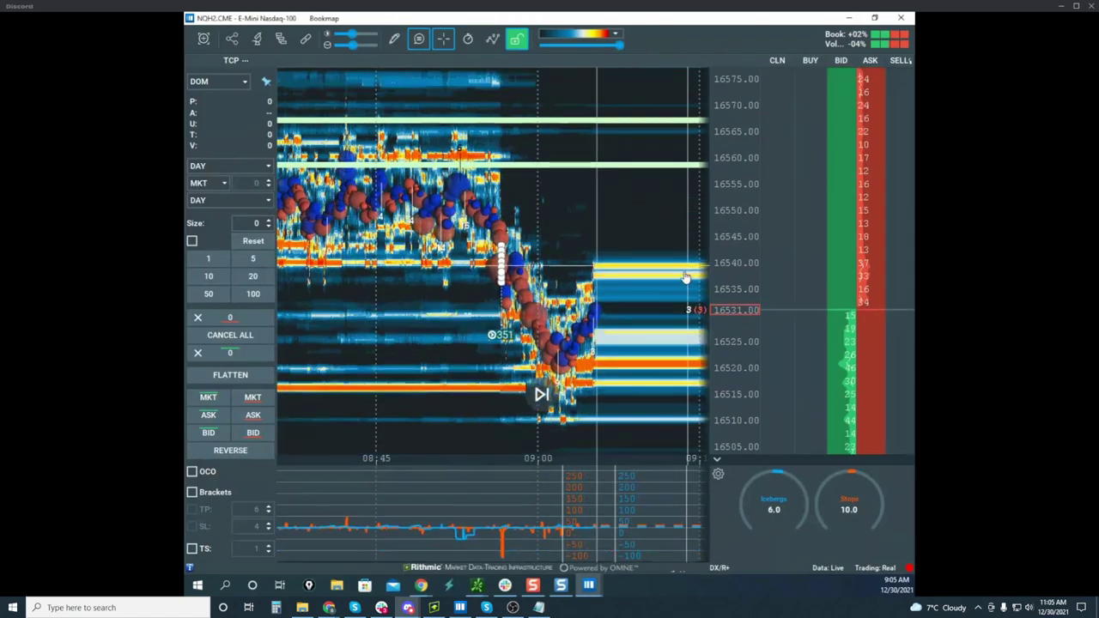
left_click_drag(649, 260, 627, 233)
scroll(725, 228, "down", 2)
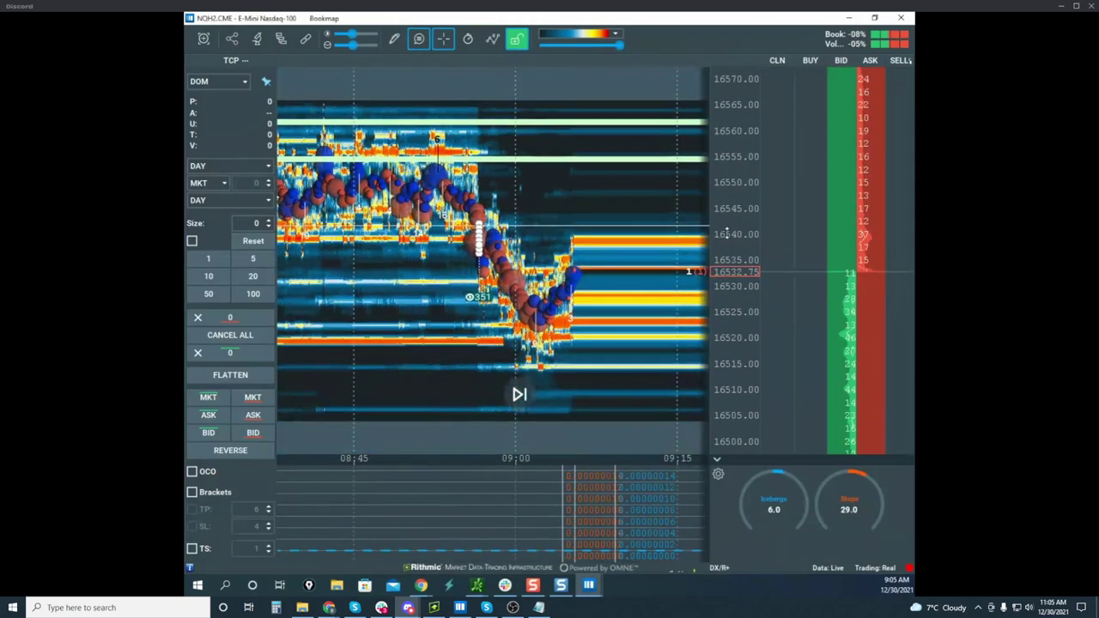
scroll(737, 299, "up", 1)
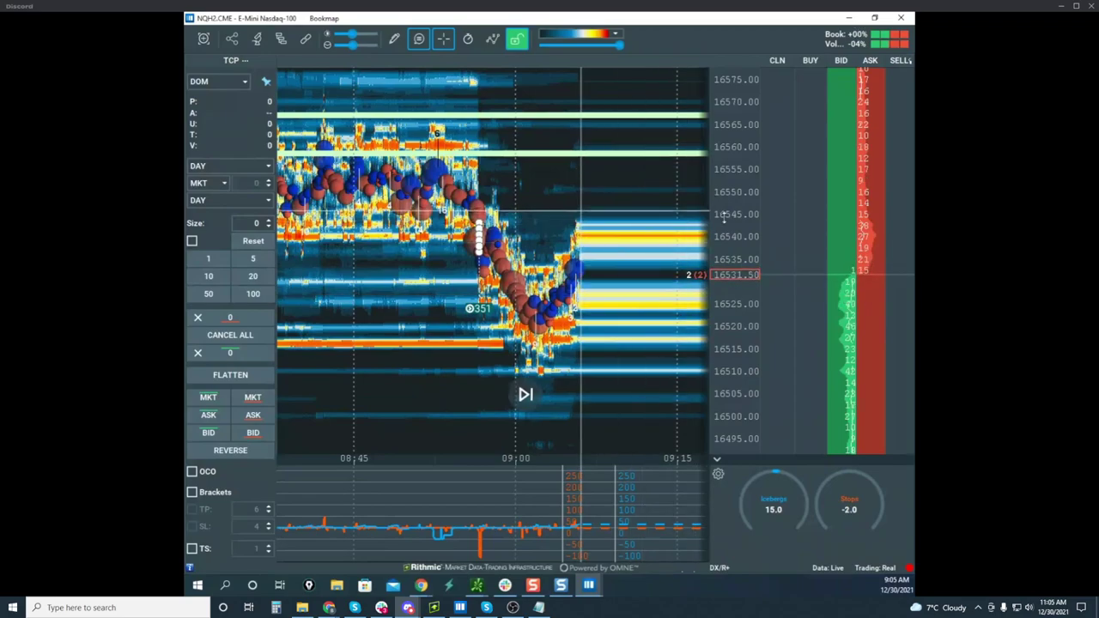
left_click_drag(731, 224, 729, 193)
scroll(547, 242, "up", 3)
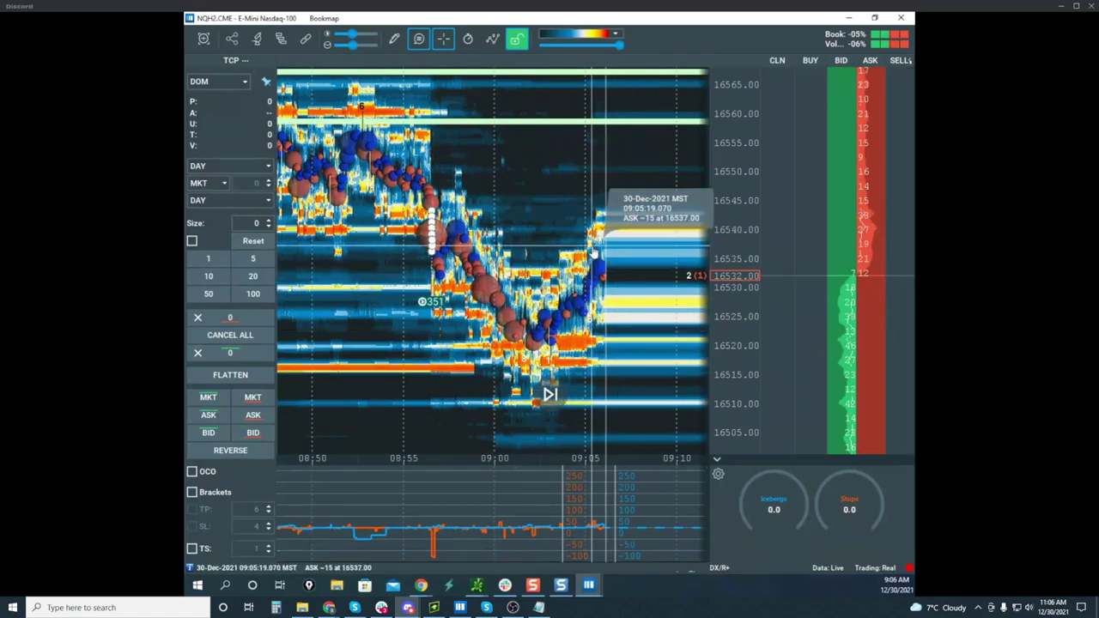
mouse_move(605, 243)
scroll(604, 238, "down", 3)
Sketch a Nasdaq-100 path from the level near 16558 down past the chart's lower edge, and clear it
left_click_drag(585, 213, 561, 224)
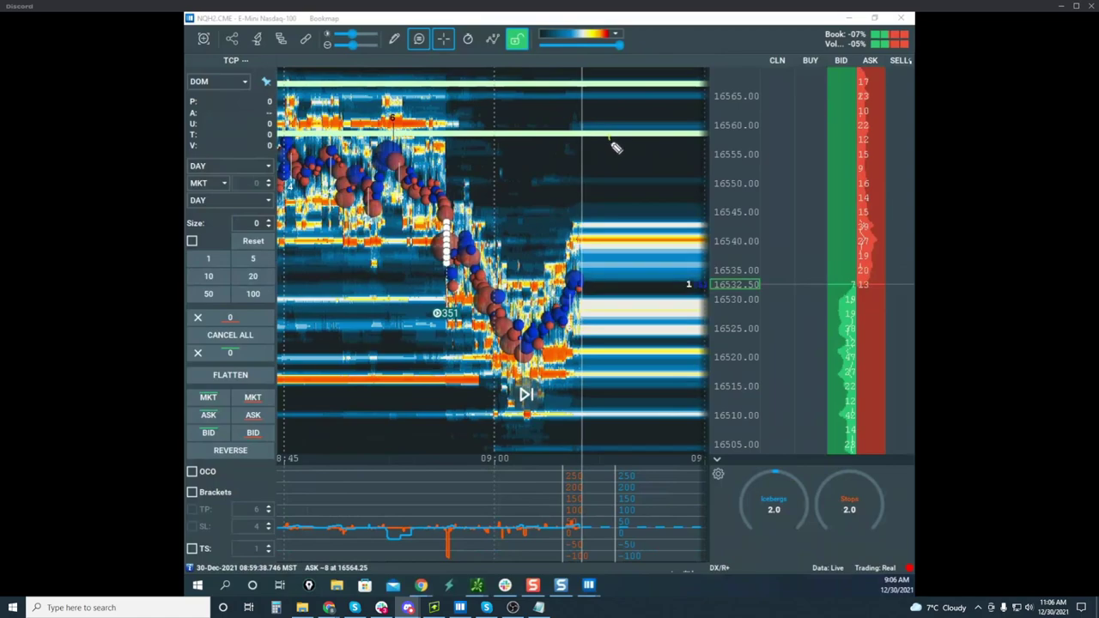
left_click_drag(611, 137, 626, 466)
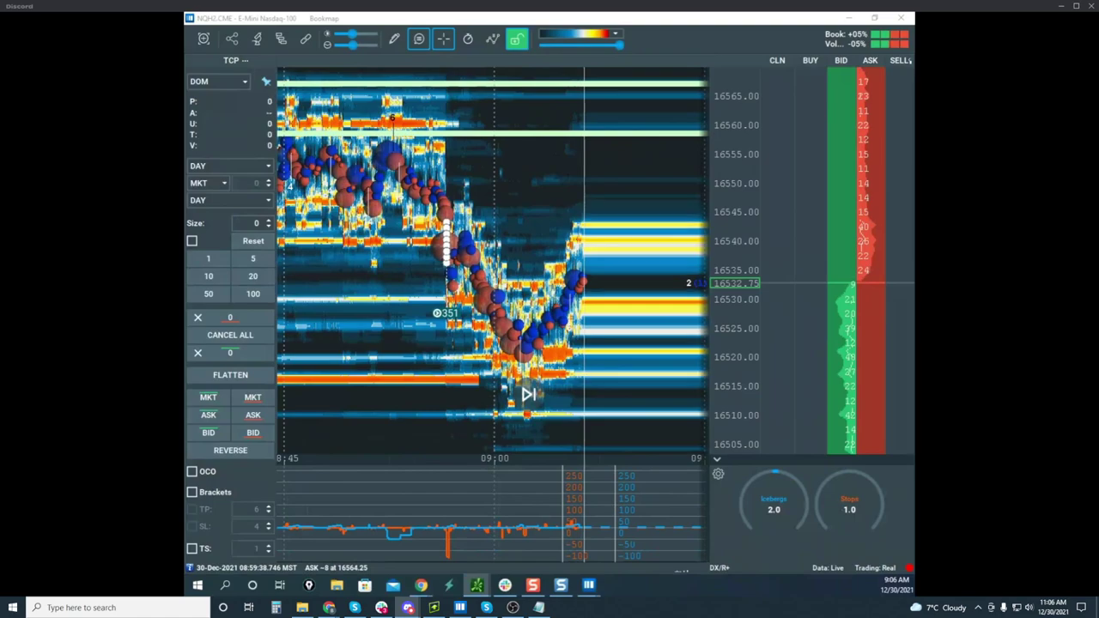
Switch to the thinkorswim /NQ hourly chart at full size, and briefly circle the ATR (10, Wilders) value
left_click_drag(488, 264, 570, 174)
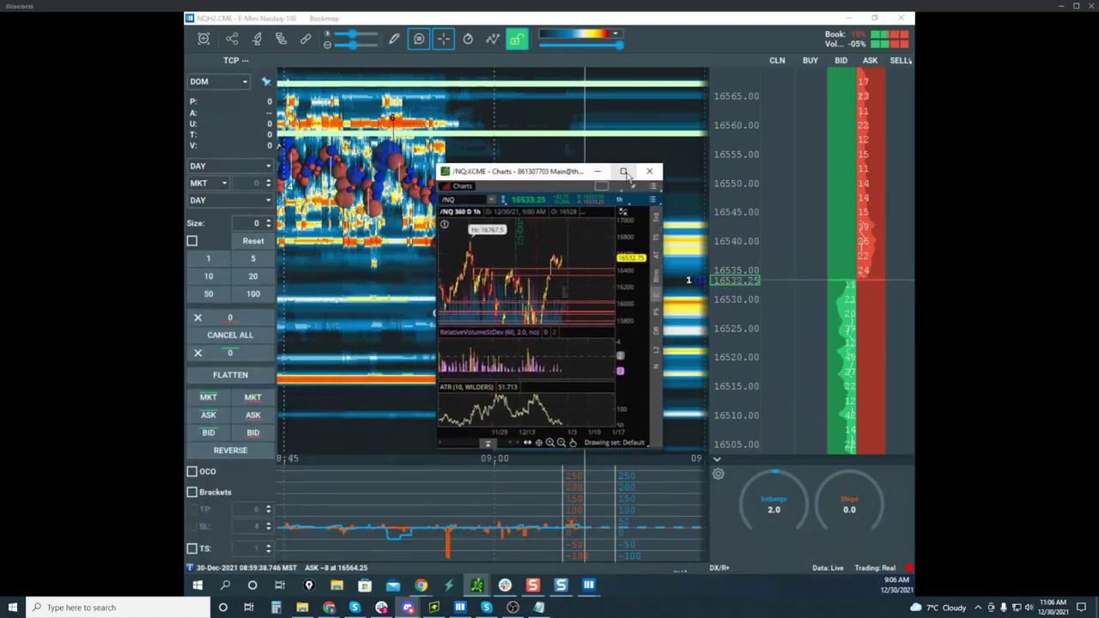
double_click(569, 175)
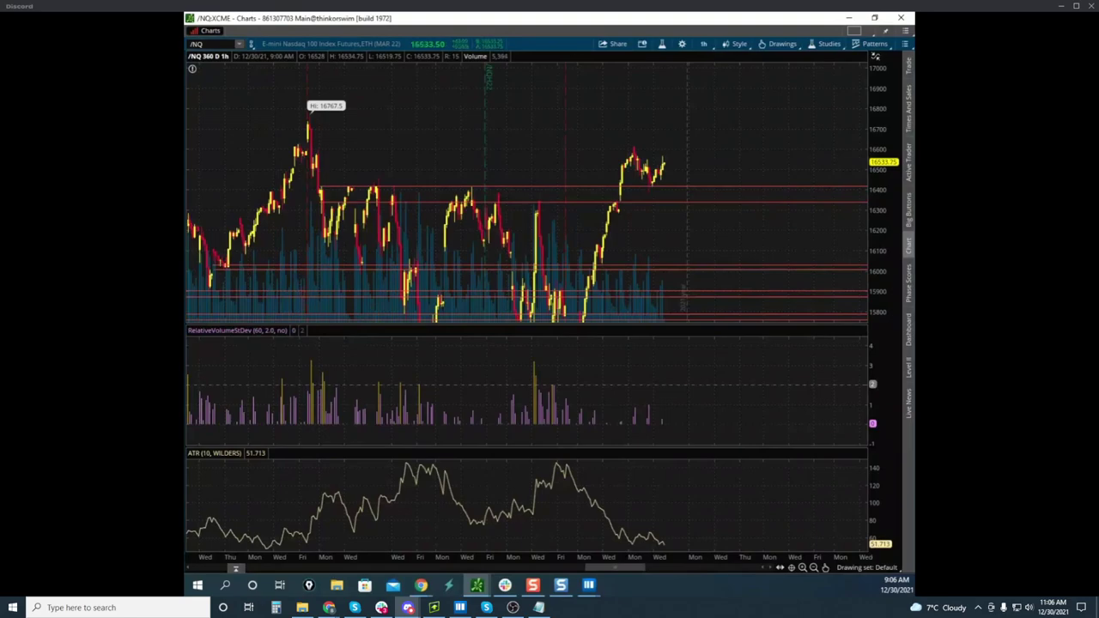
key("ctrl+shift+1")
key("Escape")
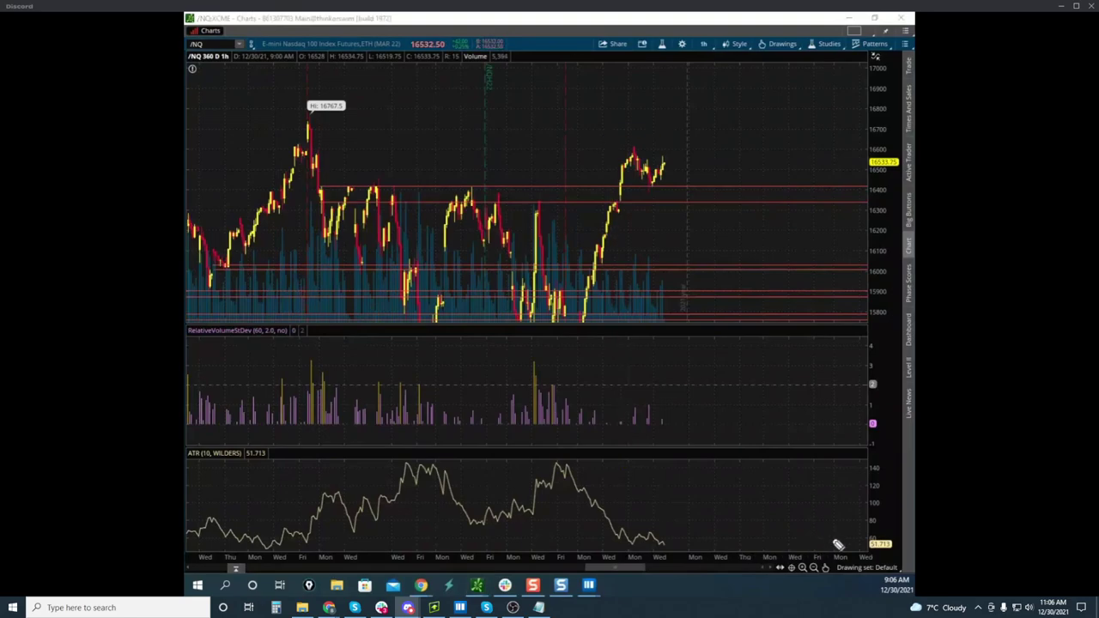
left_click_drag(888, 532, 899, 559)
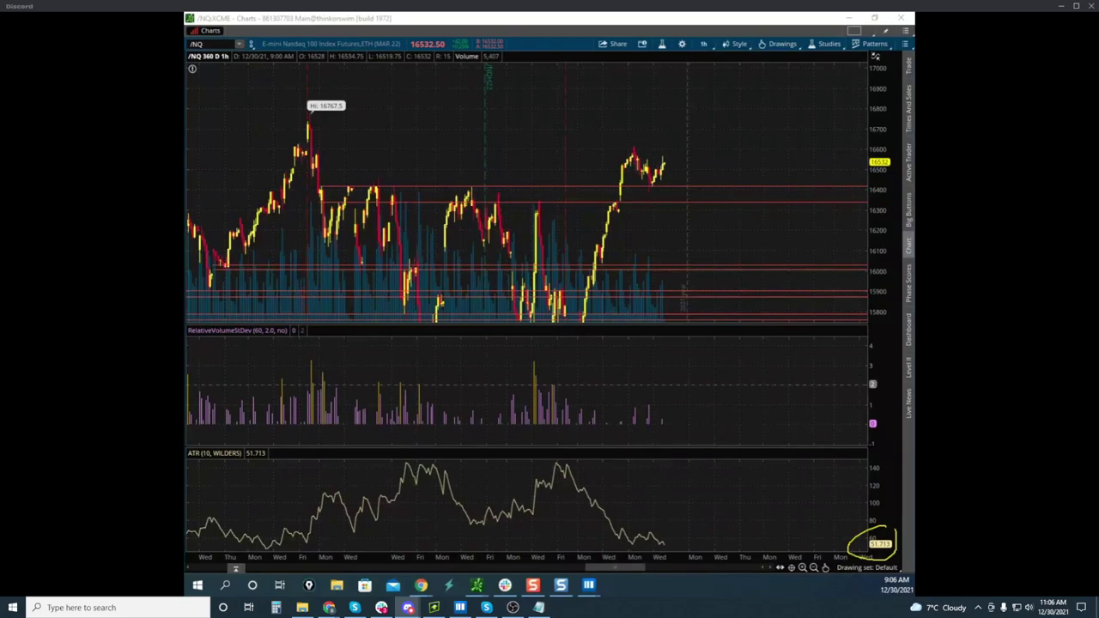
left_click(711, 18)
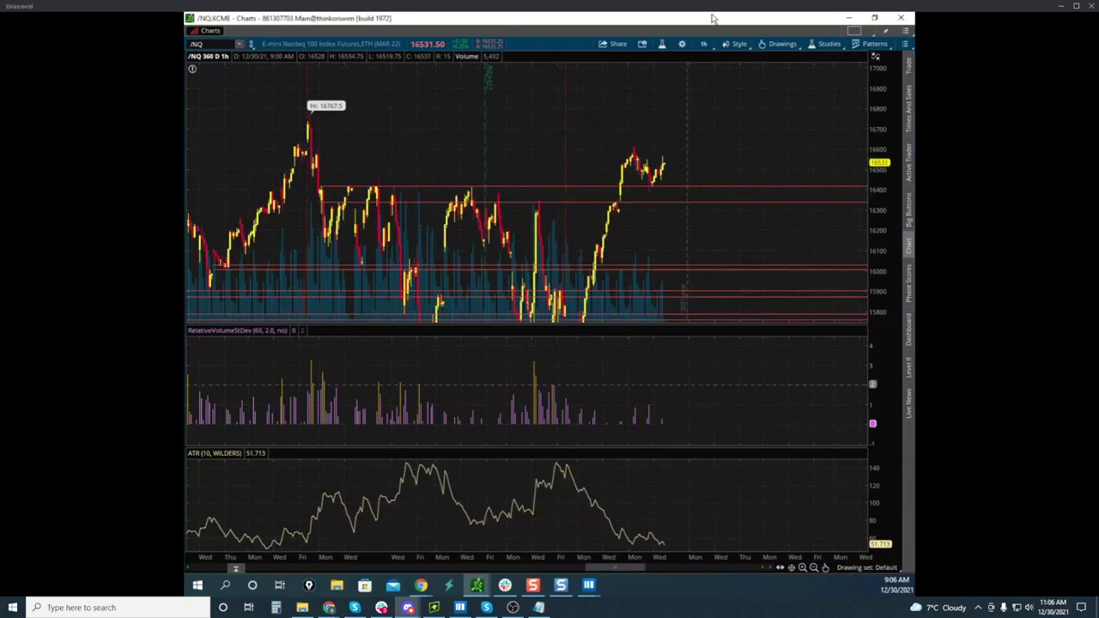
Return to the Bookmap Nasdaq-100 heatmap and examine the marked level near 16558 and the drop around 09:00
left_click_drag(713, 19, 520, 273)
left_click(679, 238)
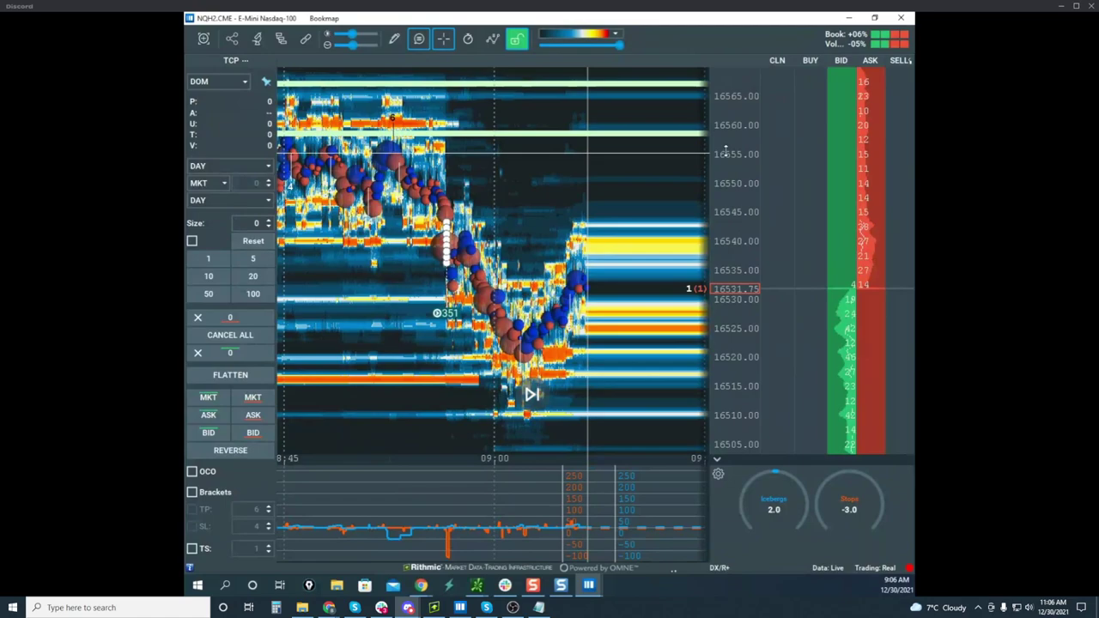
scroll(725, 152, "up", 5)
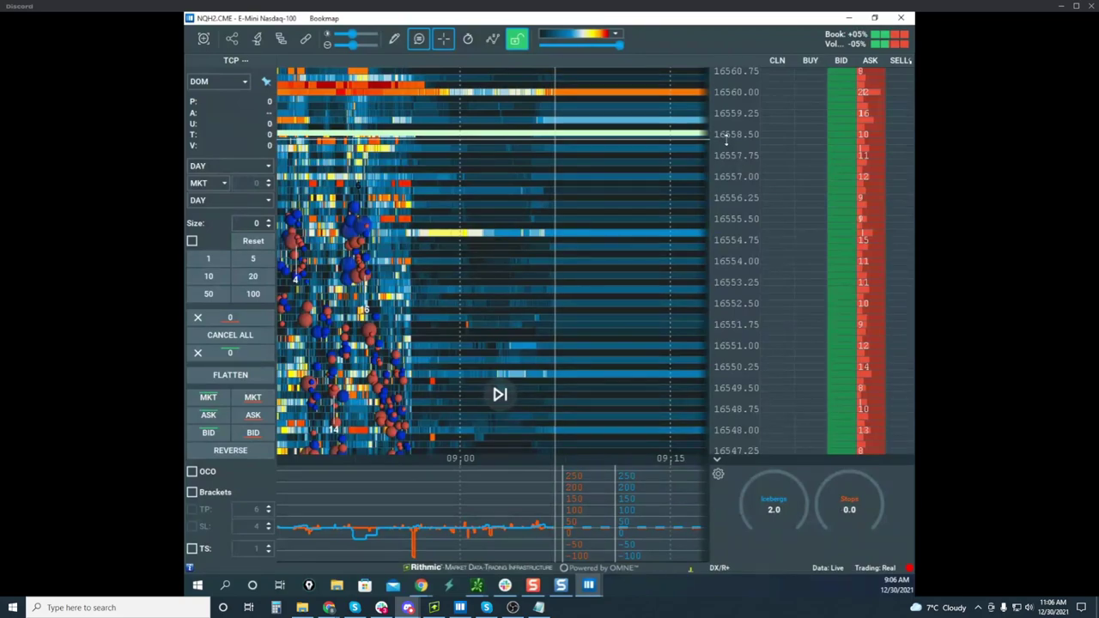
scroll(729, 153, "down", 1)
scroll(731, 155, "down", 2)
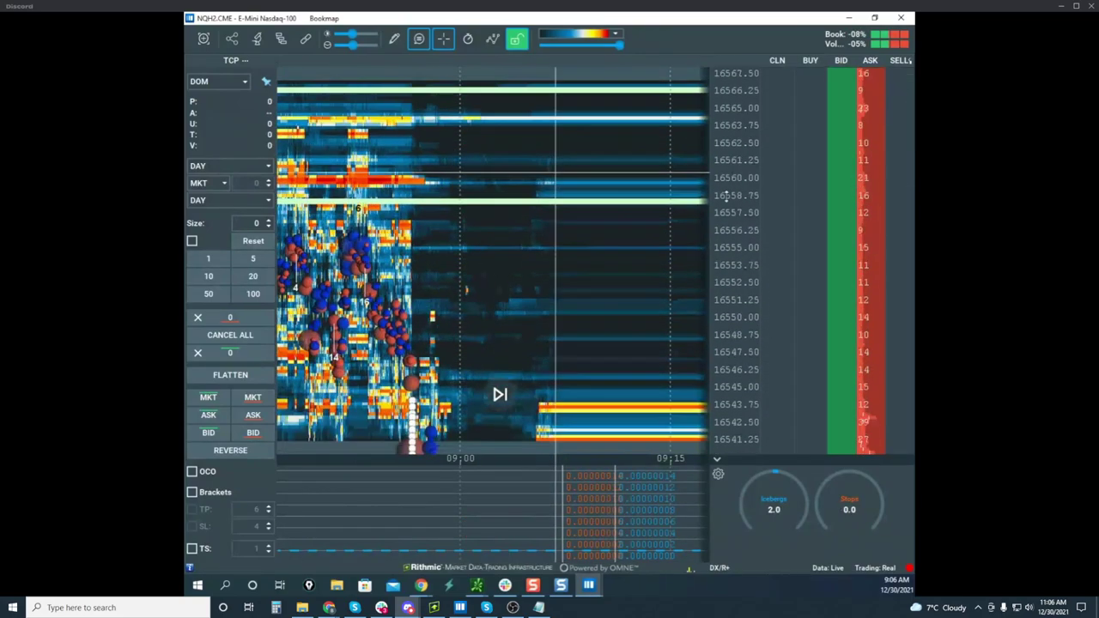
left_click_drag(738, 218, 672, 96)
scroll(671, 261, "down", 1)
left_click_drag(678, 362, 612, 332)
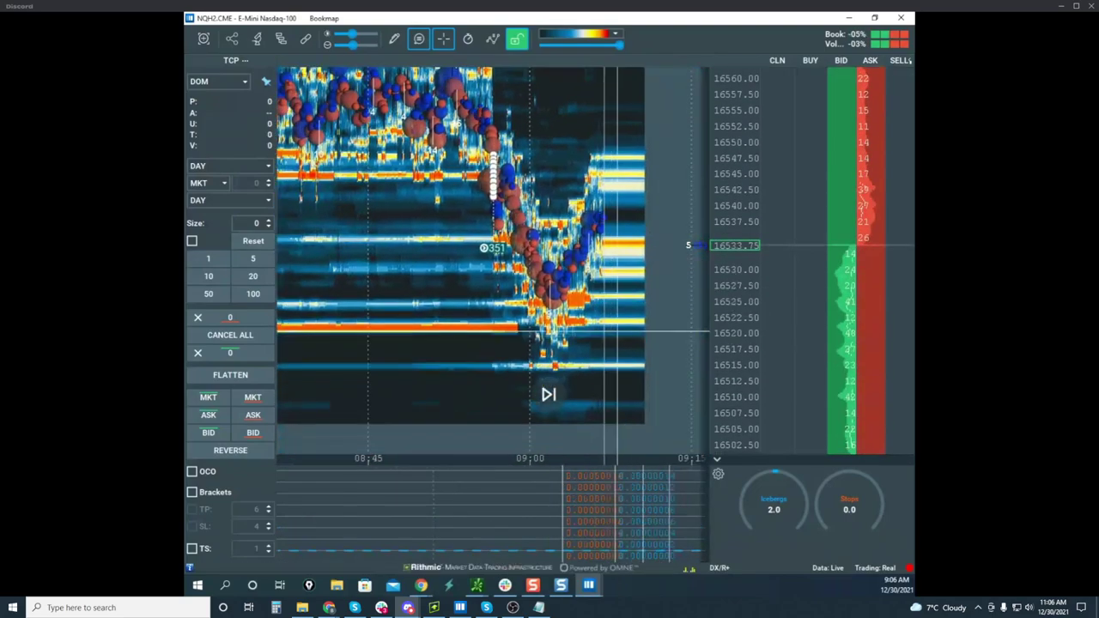
Mark the bid near 16506, sketch a Nasdaq-100 rally to about 16556 and a fall back to that level, and clear the marks
key("ctrl+2")
left_click_drag(893, 529, 895, 543)
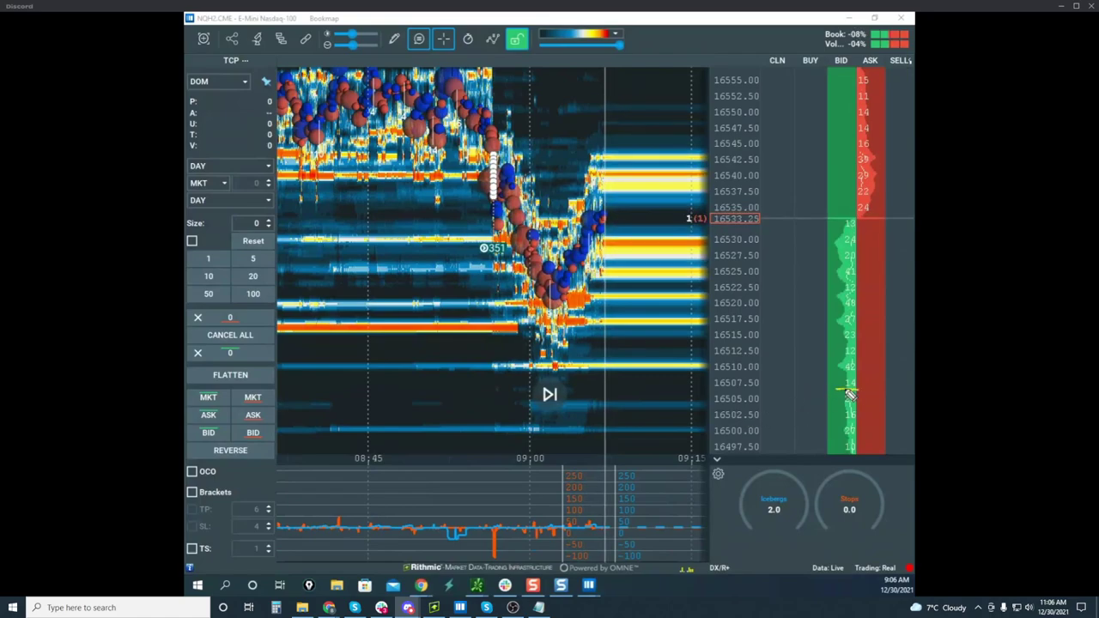
left_click_drag(848, 393, 777, 373)
mouse_move(474, 82)
left_mouse_down()
mouse_move(527, 227)
mouse_move(609, 79)
mouse_move(703, 393)
mouse_move(731, 393)
left_mouse_up()
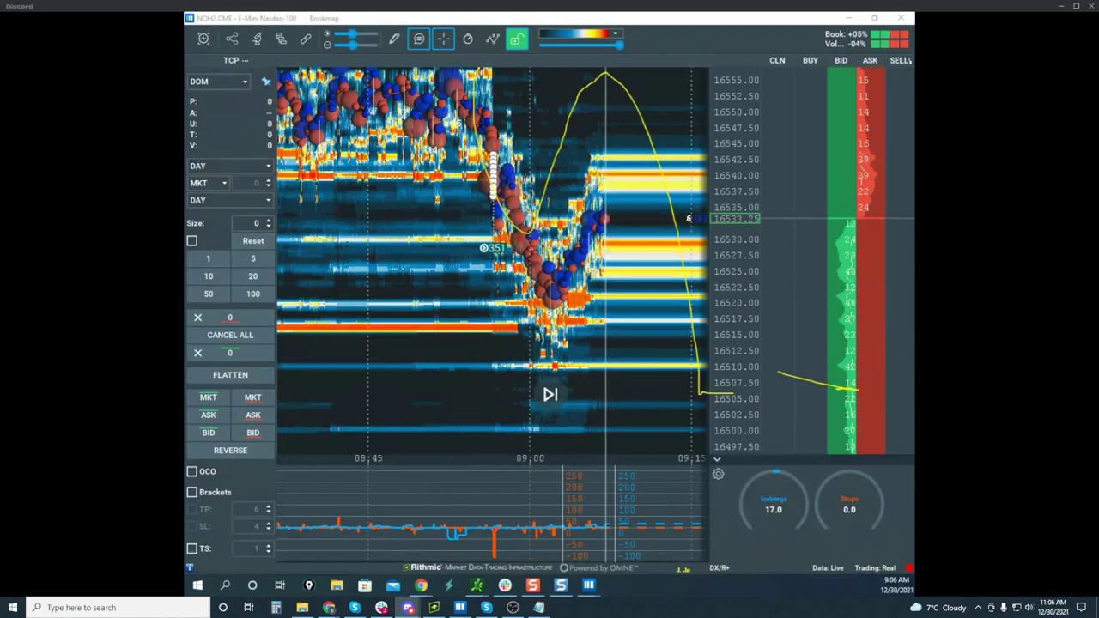
key("Escape")
Sketch and circle a spike in the stop/iceberg graph, and draw Nasdaq-100 level lines near 16507 and 16503
left_click_drag(660, 139, 592, 180)
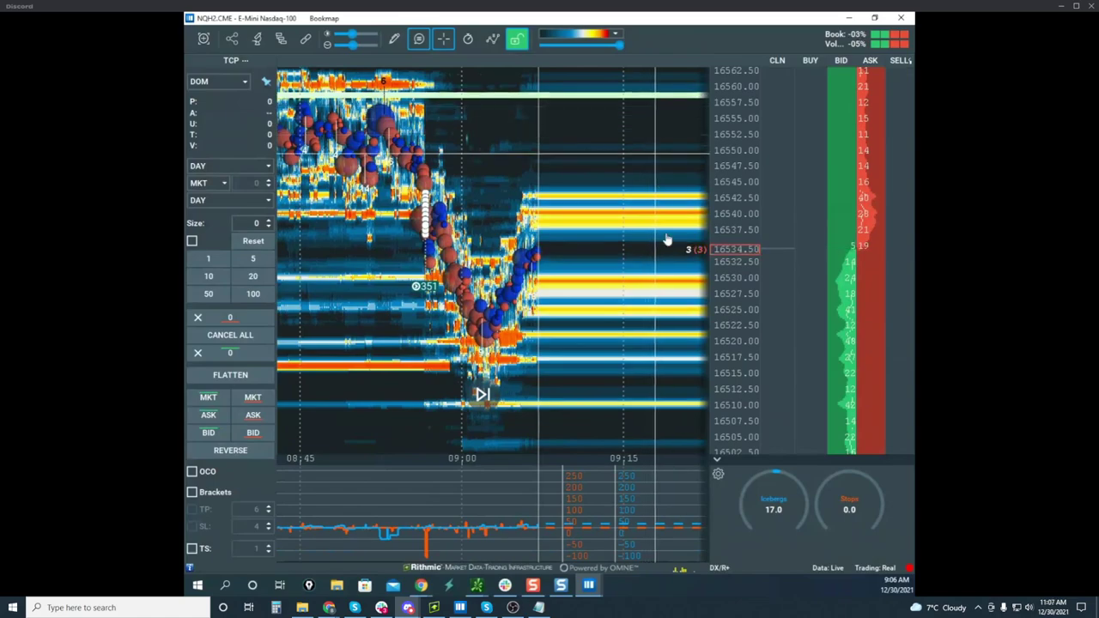
scroll(653, 364, "down", 2)
left_click_drag(641, 354, 555, 339)
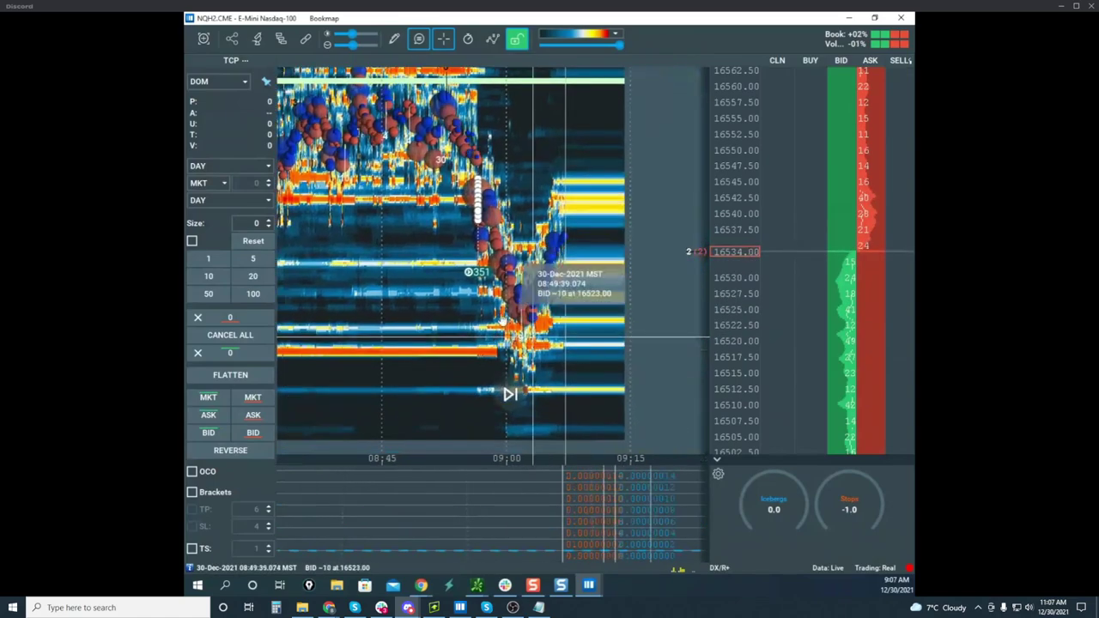
key("ctrl+shift+1")
key("Escape")
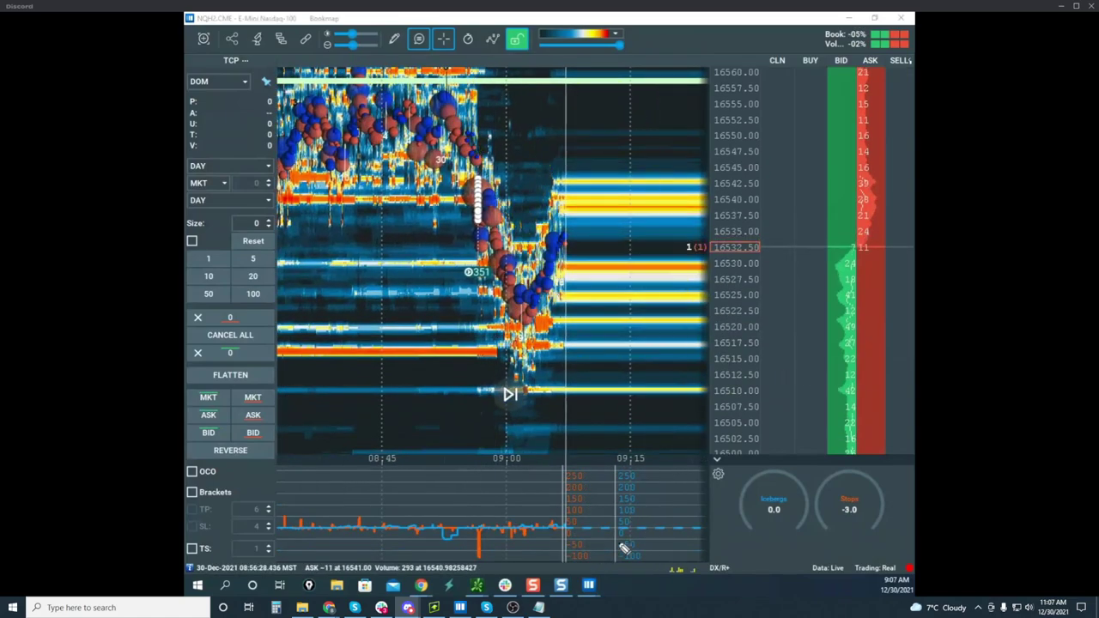
left_click_drag(635, 500, 650, 525)
left_click_drag(586, 409, 681, 401)
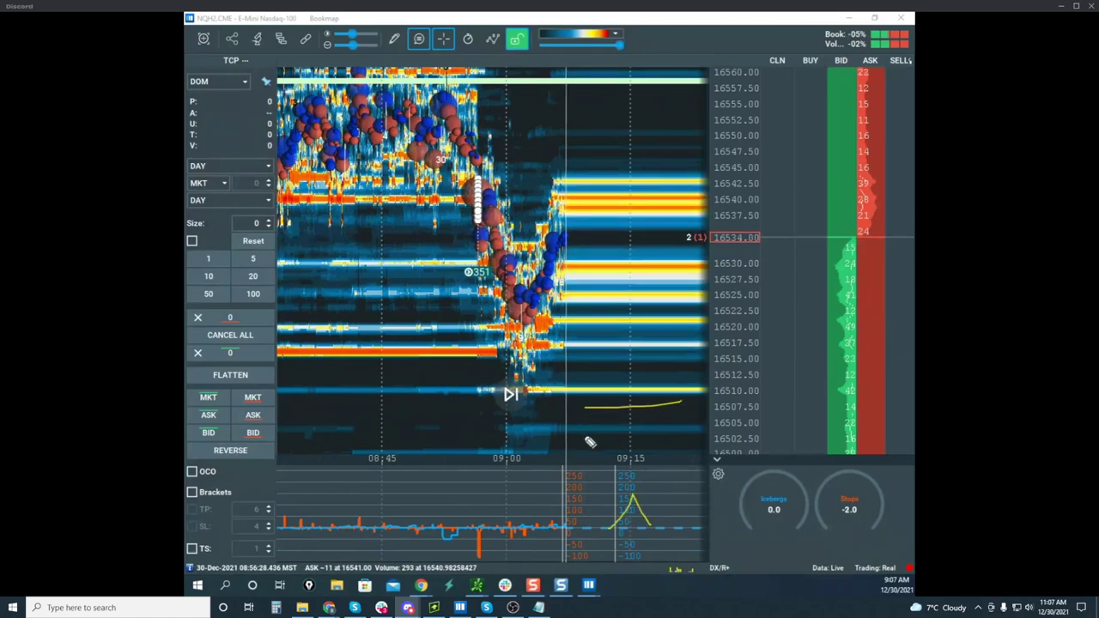
left_click_drag(582, 436, 668, 434)
mouse_move(646, 477)
left_mouse_down()
mouse_move(596, 510)
mouse_move(704, 508)
left_mouse_up()
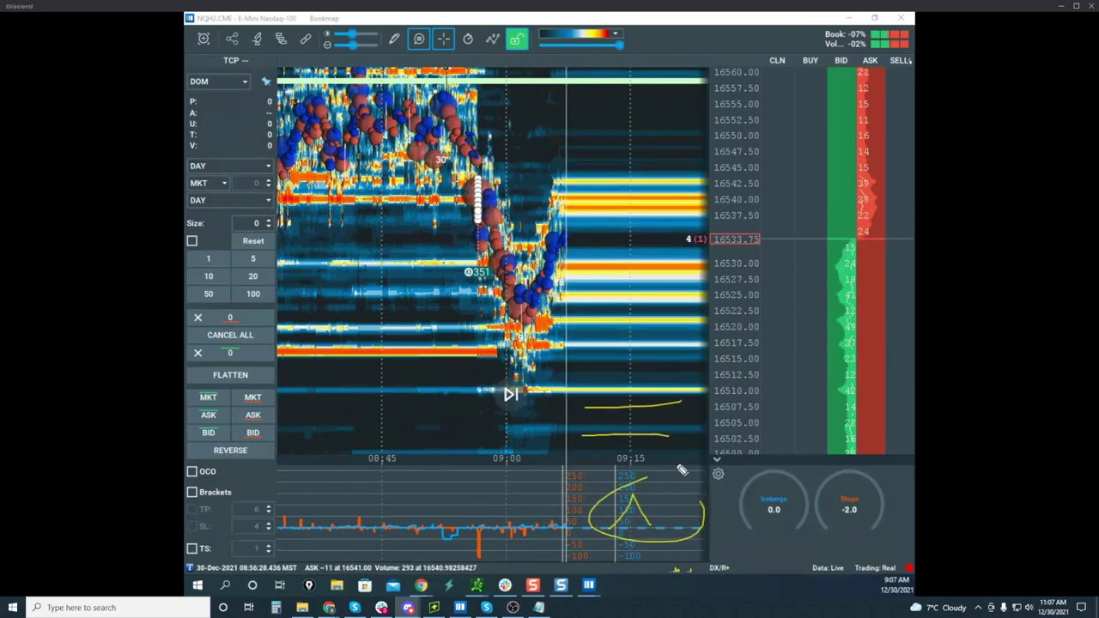
Sketch a Nasdaq-100 rise to about 16559, a pullback to about 16534 and a drop past the chart's lower edge, and clear all marks
mouse_move(547, 216)
left_mouse_down()
mouse_move(615, 84)
mouse_move(635, 155)
left_mouse_up()
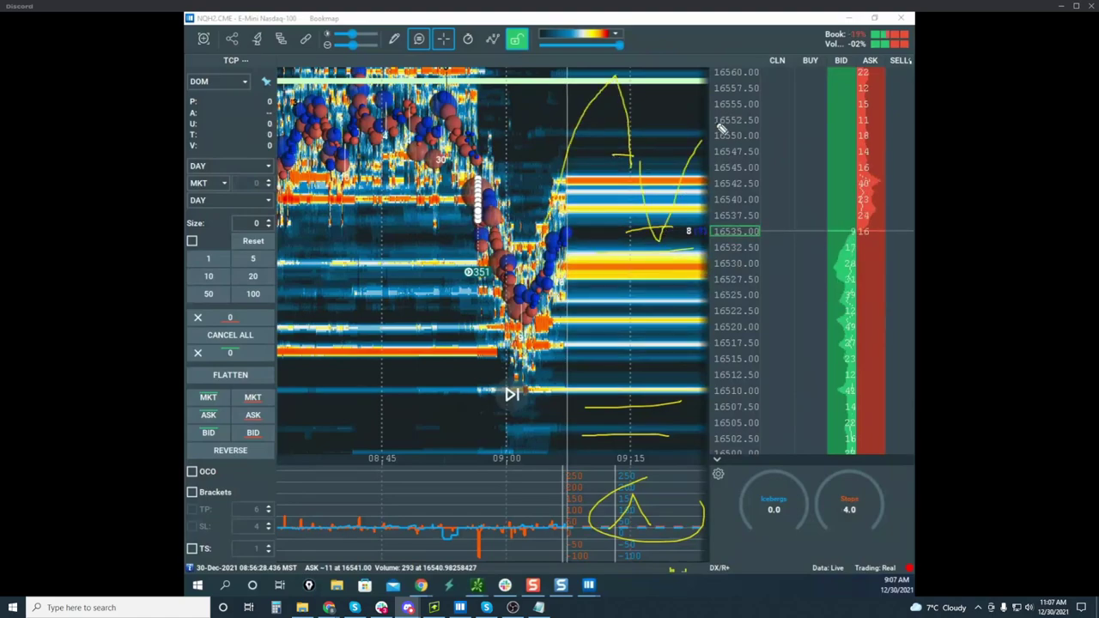
left_click_drag(650, 208, 830, 581)
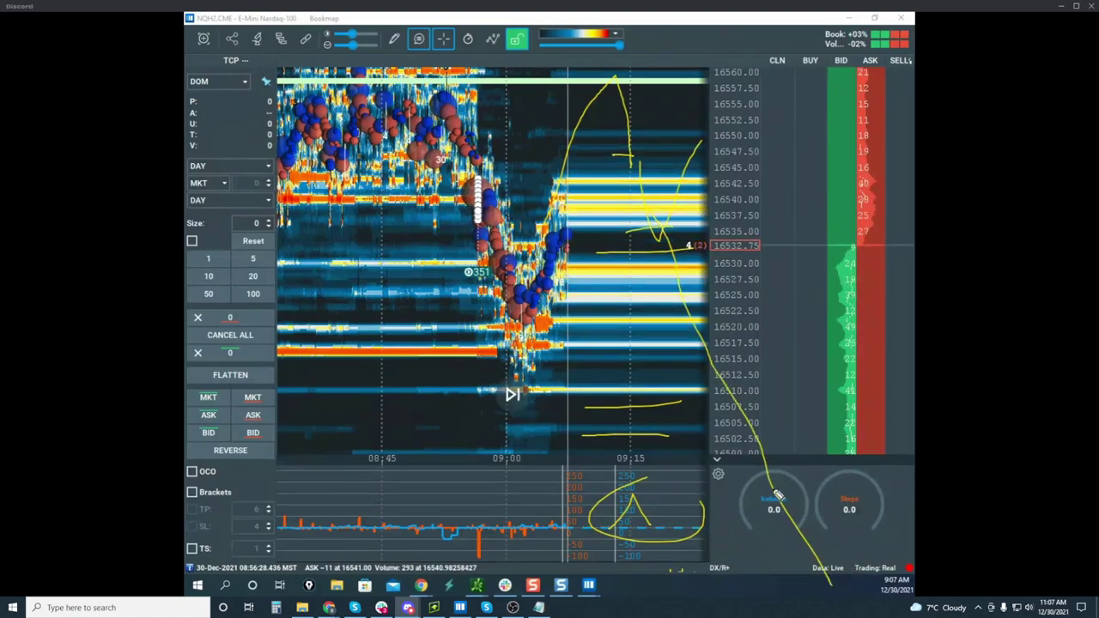
key("Escape")
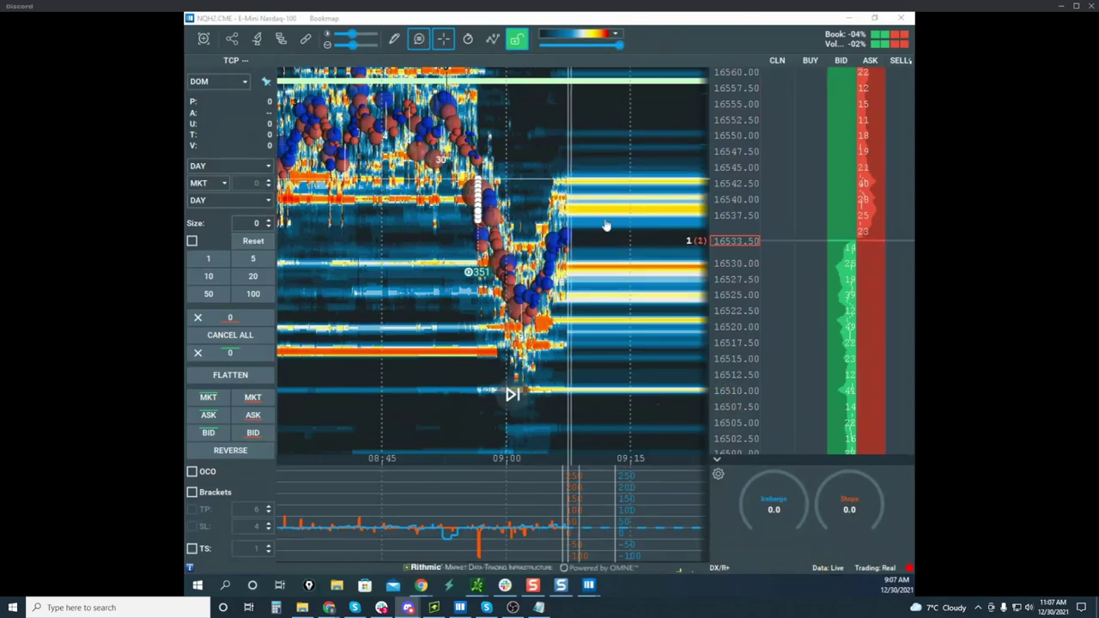
key("ctrl+z")
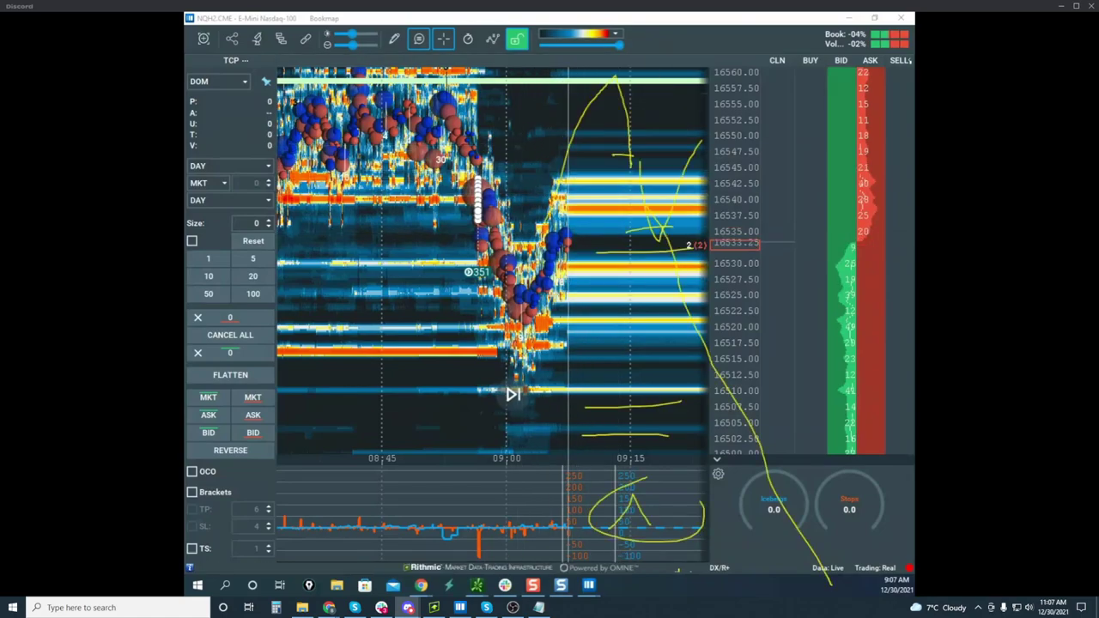
key("Escape")
Sketch a Nasdaq-100 rebound to about 16559 and its pullback, mark levels near 16539, 16533, 16529 and 16505, and clear them
mouse_move(442, 77)
left_mouse_down()
mouse_move(474, 168)
mouse_move(617, 82)
left_mouse_up()
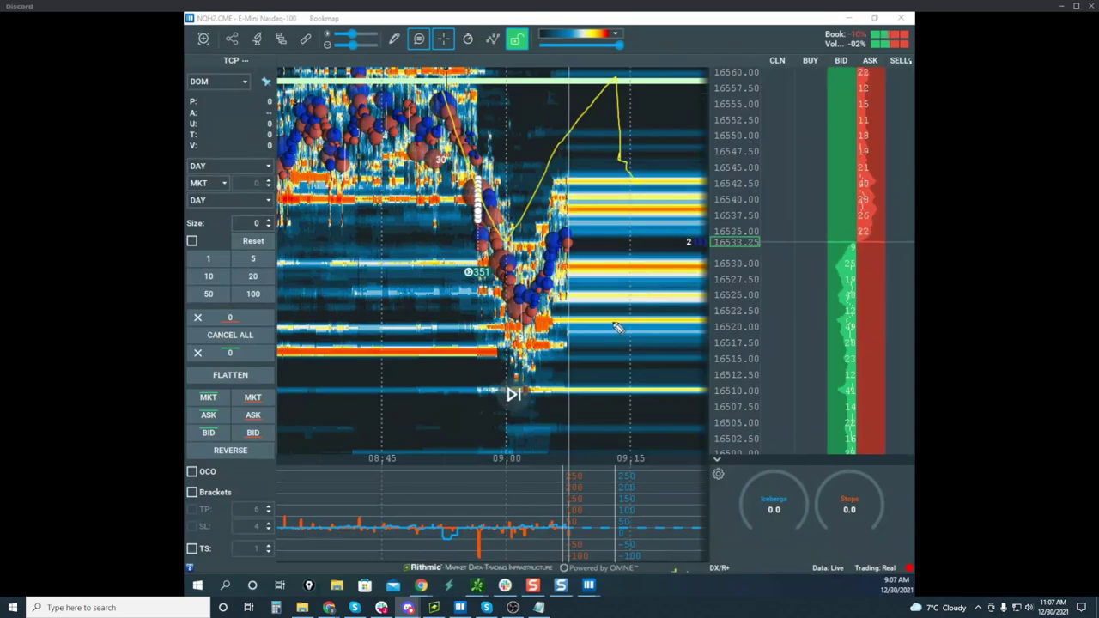
left_click_drag(835, 424, 851, 422)
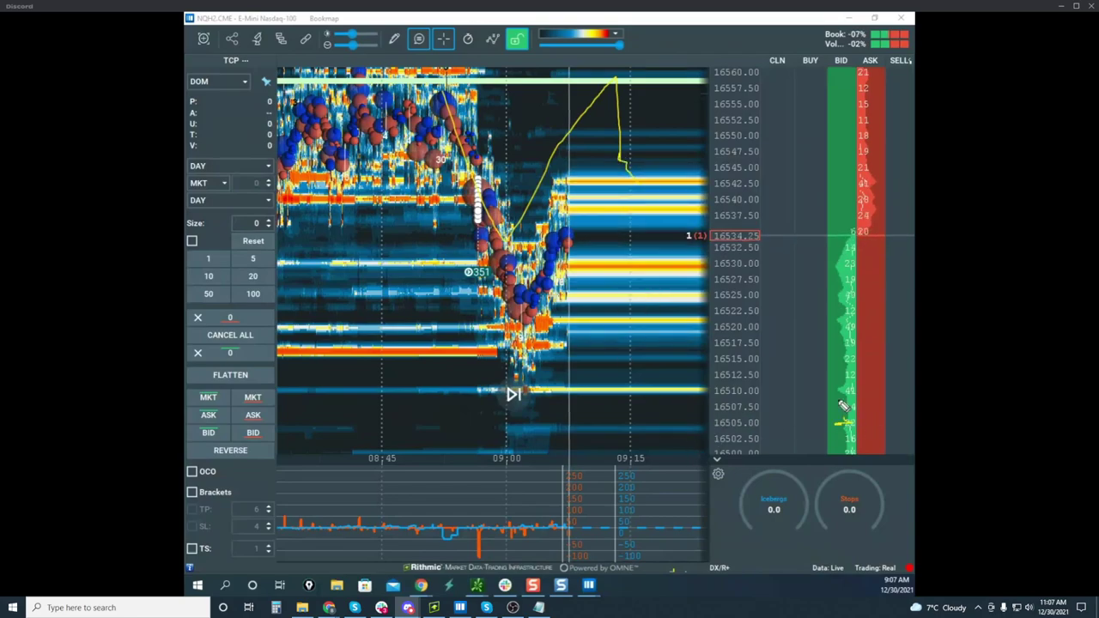
left_click_drag(594, 241, 689, 242)
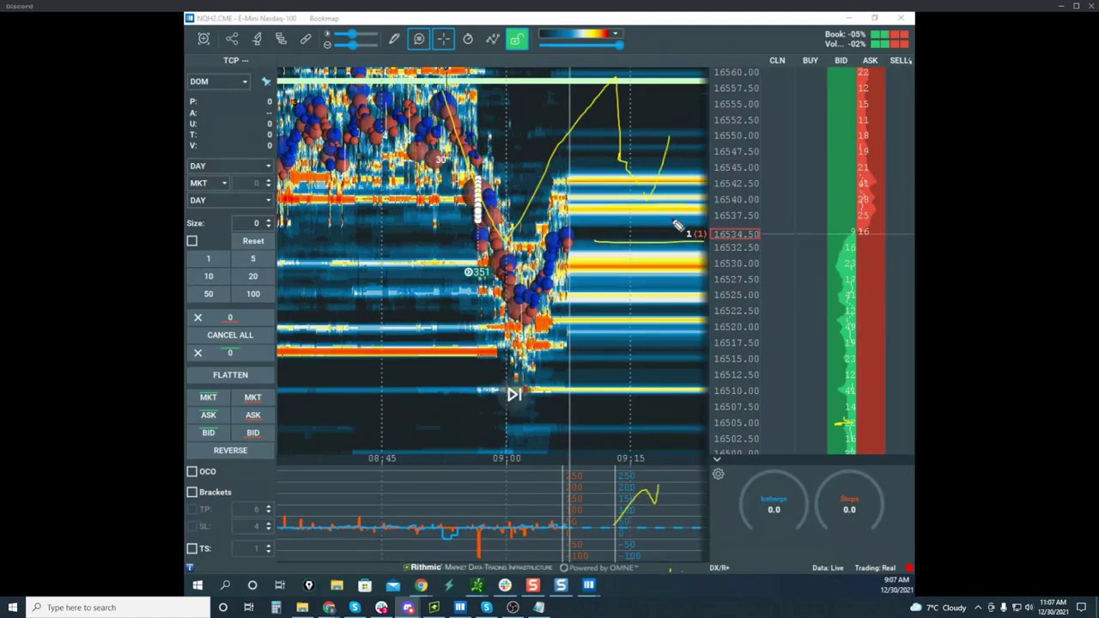
mouse_move(594, 204)
left_mouse_down()
mouse_move(700, 204)
mouse_move(677, 136)
left_mouse_up()
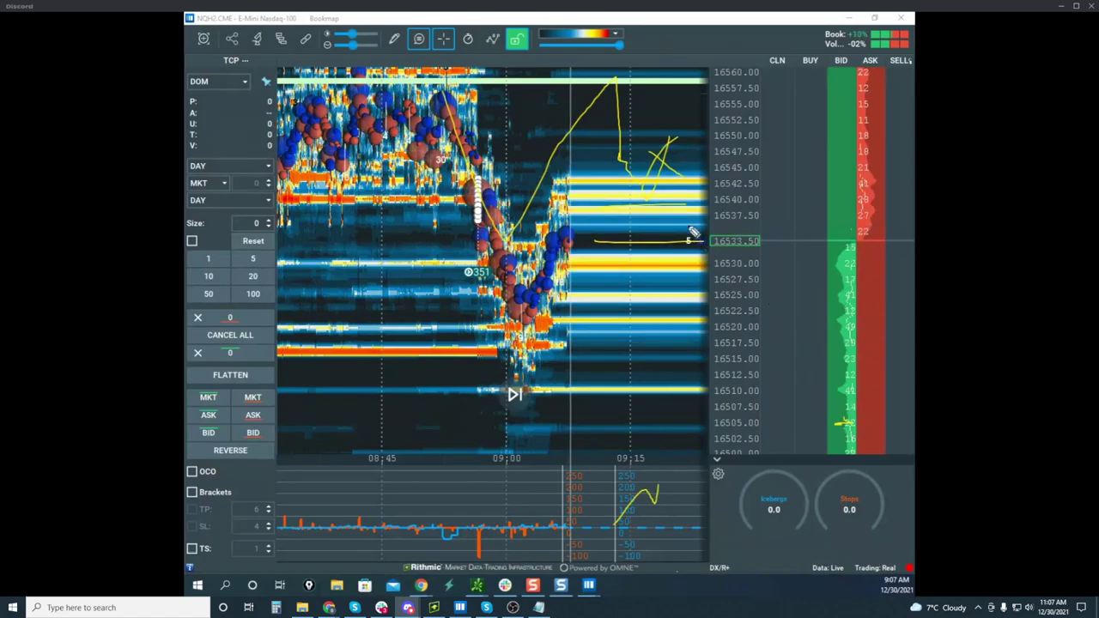
mouse_move(682, 163)
left_mouse_down()
mouse_move(663, 245)
mouse_move(721, 225)
left_mouse_up()
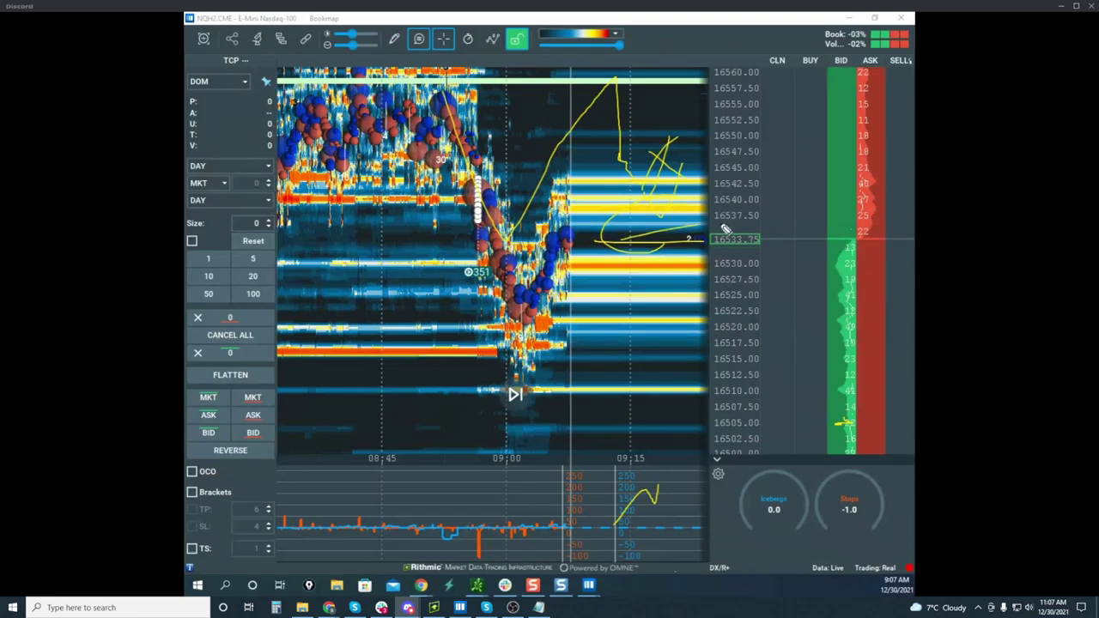
left_click_drag(714, 268, 793, 269)
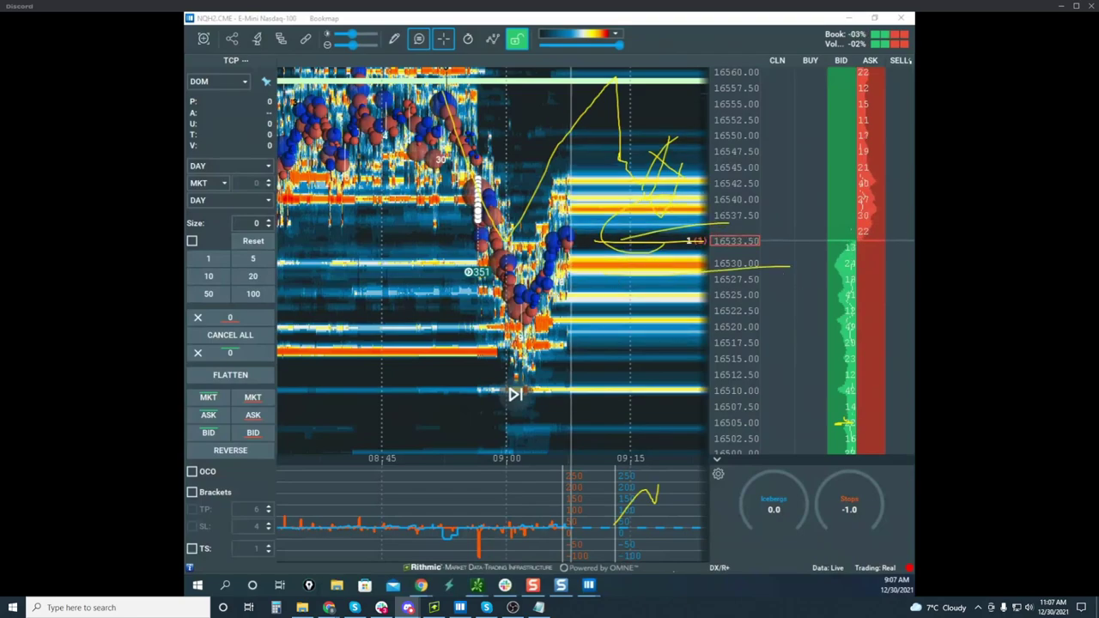
key("Escape")
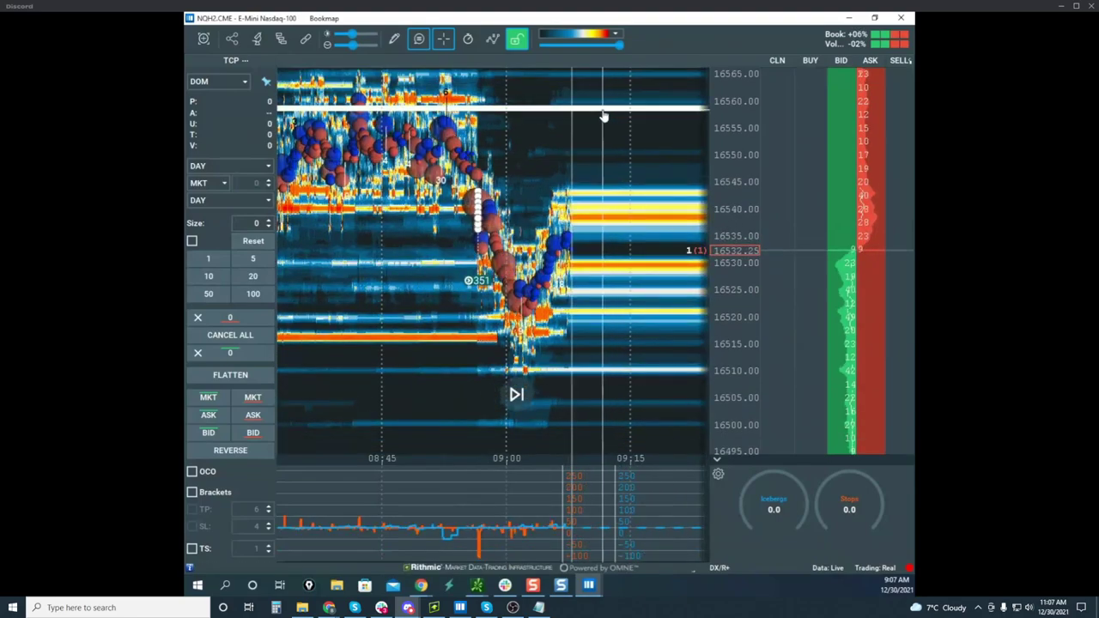
Sketch the Nasdaq-100 decline followed by a zigzag between about 16522 and 16554, and clear it
scroll(628, 144, "down", 2)
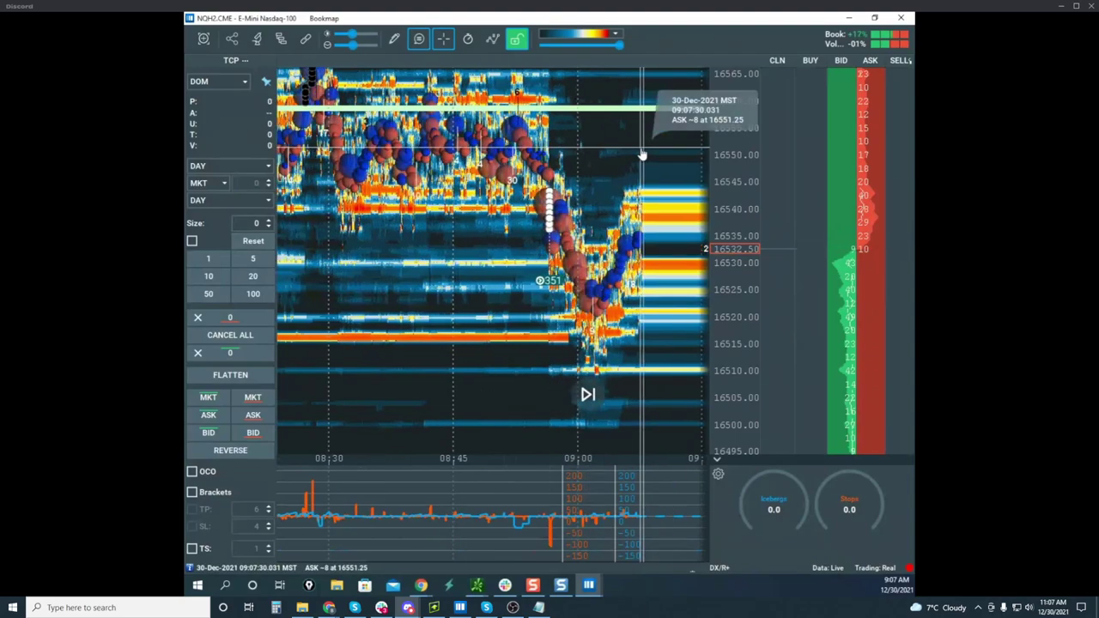
scroll(631, 133, "up", 2)
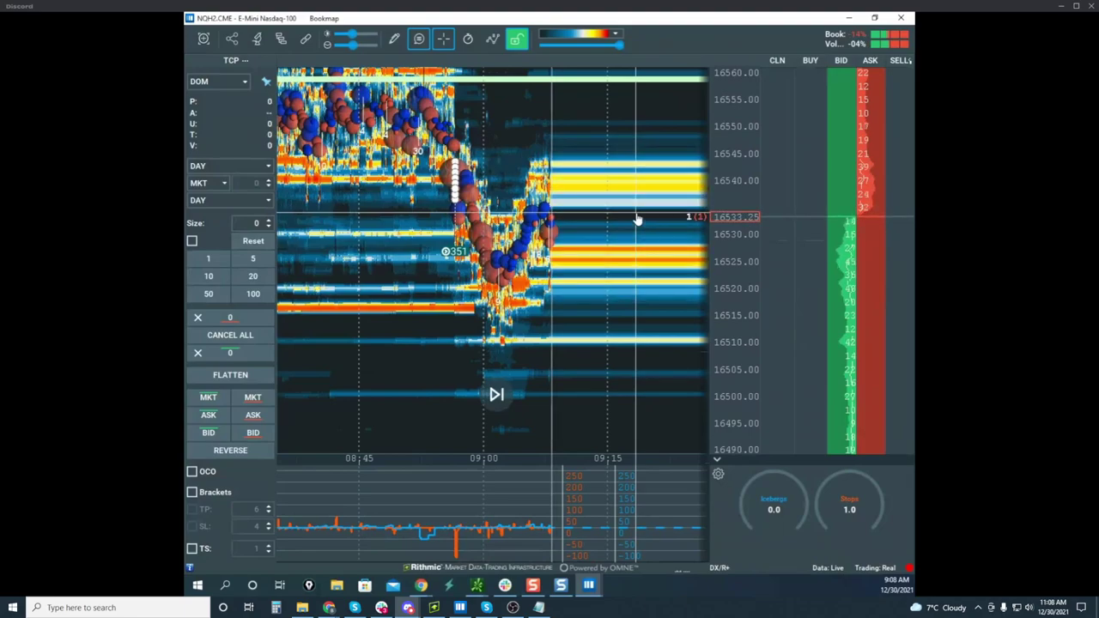
left_click_drag(747, 180, 748, 193)
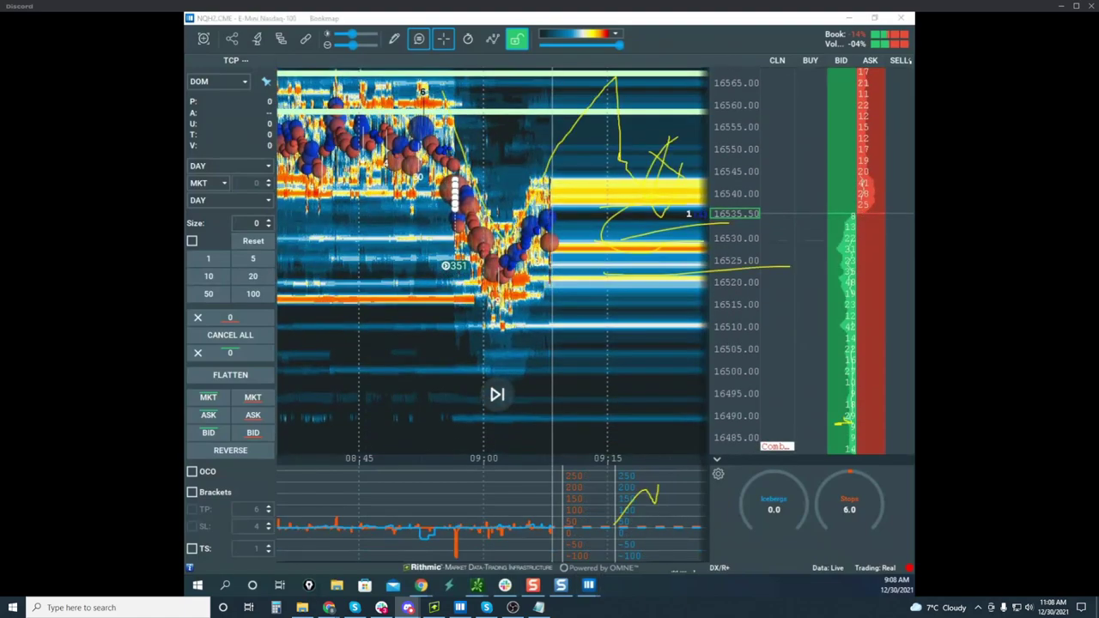
left_click_drag(433, 123, 524, 147)
left_click_drag(596, 167, 777, 228)
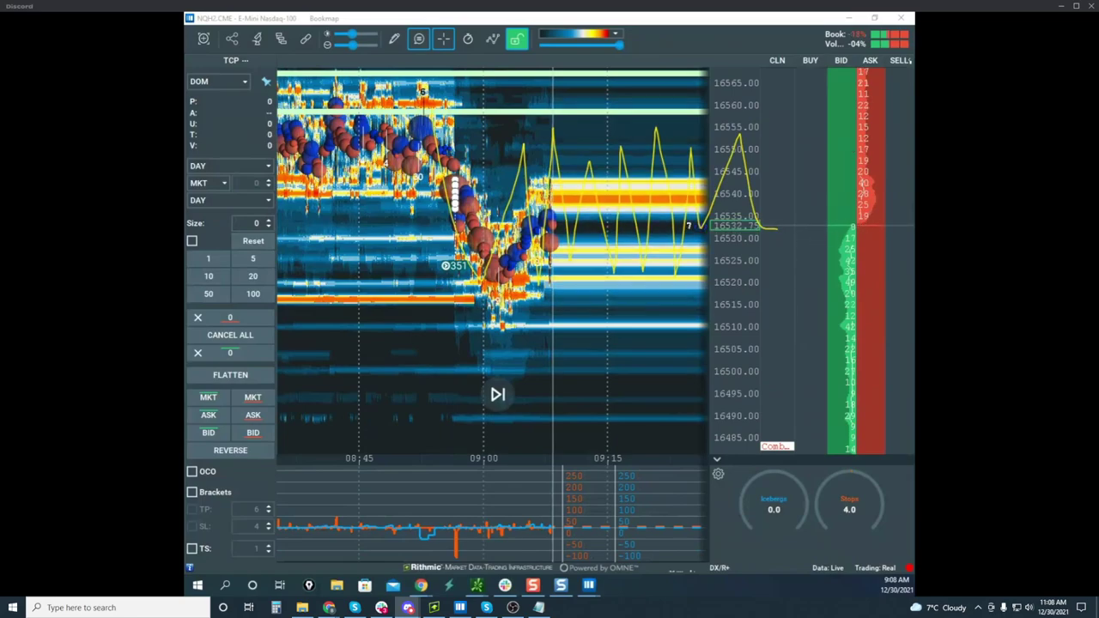
key("Escape")
Examine the Nasdaq-100 rebound between the liquidity bands near 16520 and 16540, and switch to the NGG2 natural gas heatmap
left_click_drag(740, 177, 736, 164)
scroll(592, 165, "up", 2)
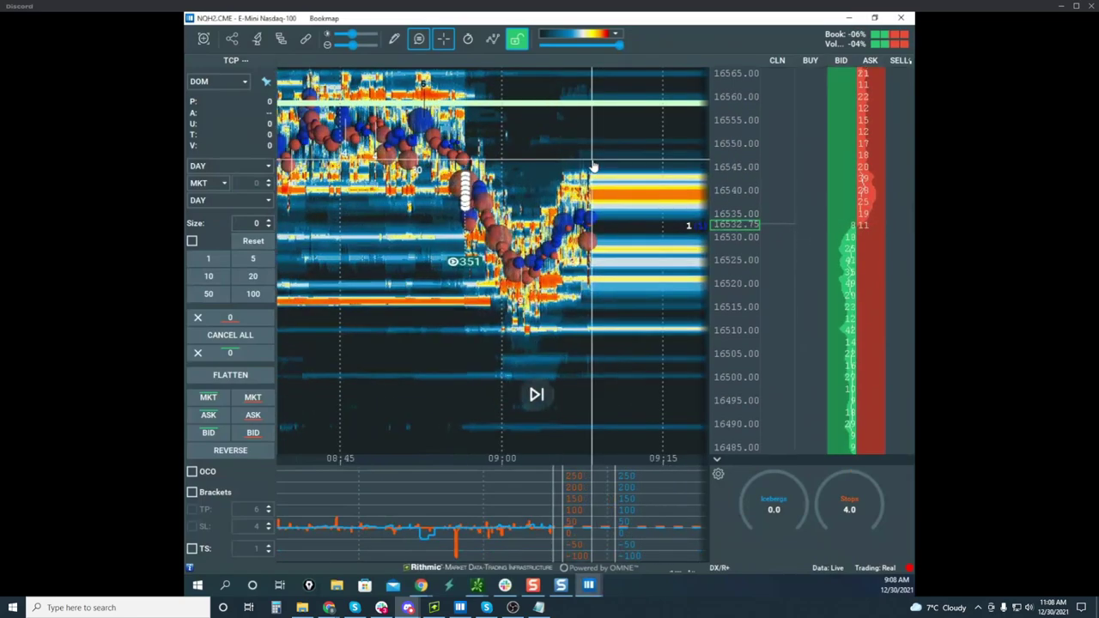
scroll(593, 165, "up", 2)
left_click_drag(593, 165, 561, 175)
left_click_drag(728, 170, 730, 176)
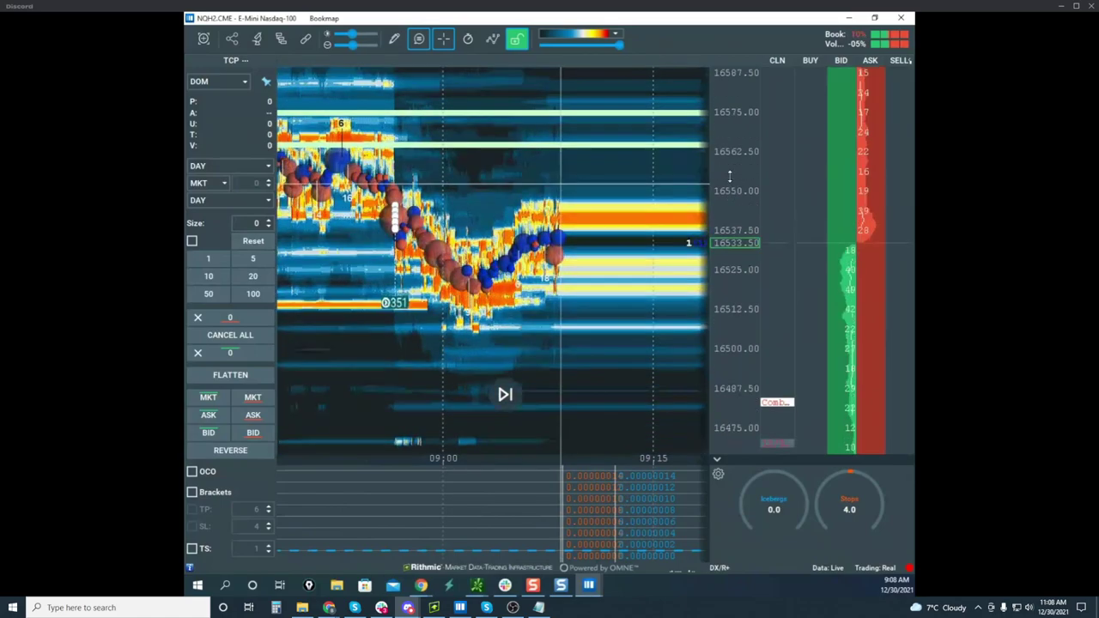
scroll(730, 176, "up", 2)
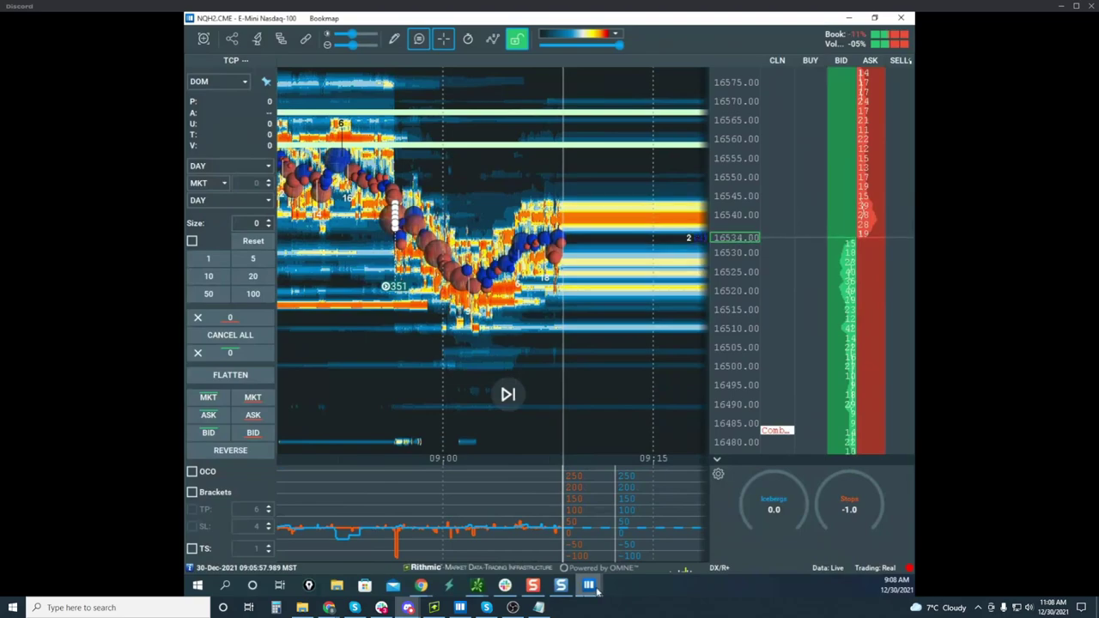
left_click(590, 584)
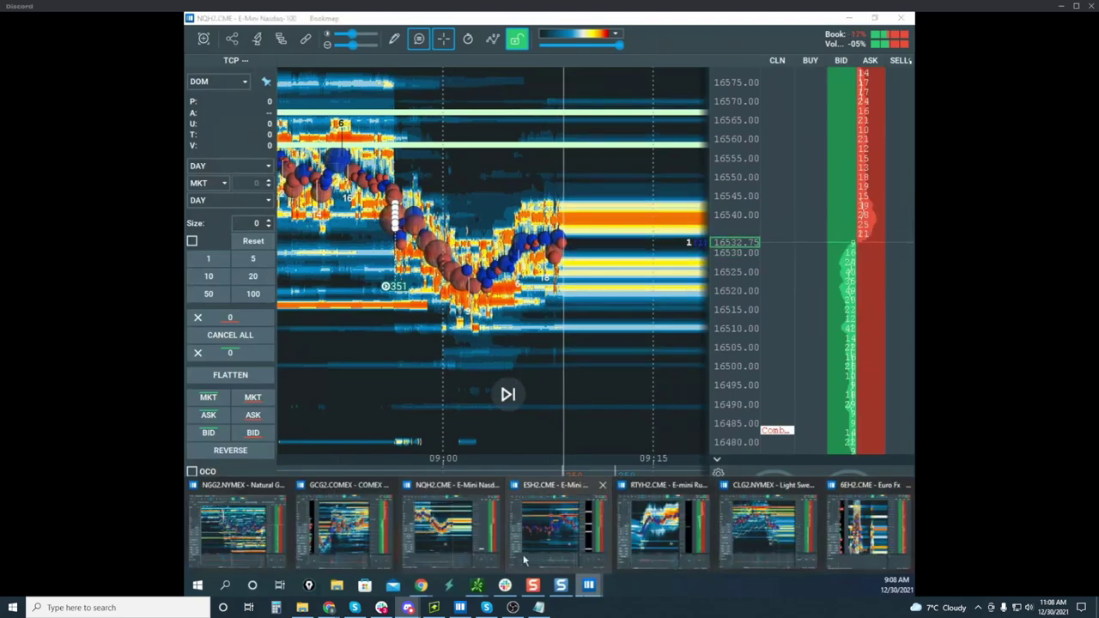
left_click(237, 525)
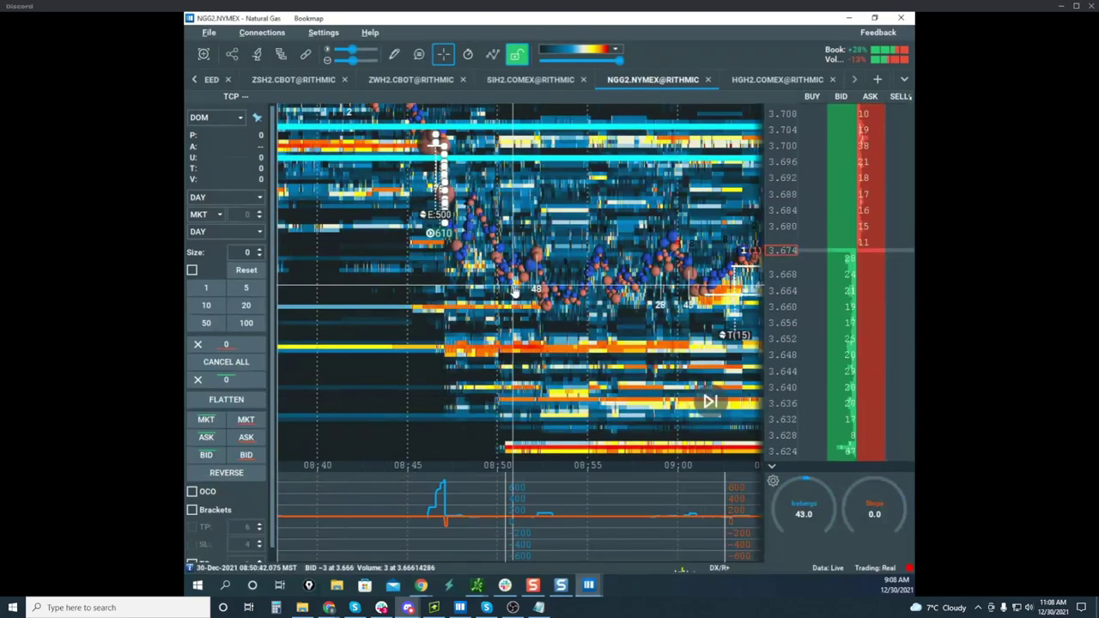
Examine the natural gas heatmap from the sharp drop at about 08:47 through the price recovery towards 09:10
left_click_drag(616, 300, 456, 283)
scroll(568, 227, "down", 4)
left_click_drag(775, 209, 774, 182)
left_click_drag(692, 198, 678, 325)
scroll(675, 221, "up", 4)
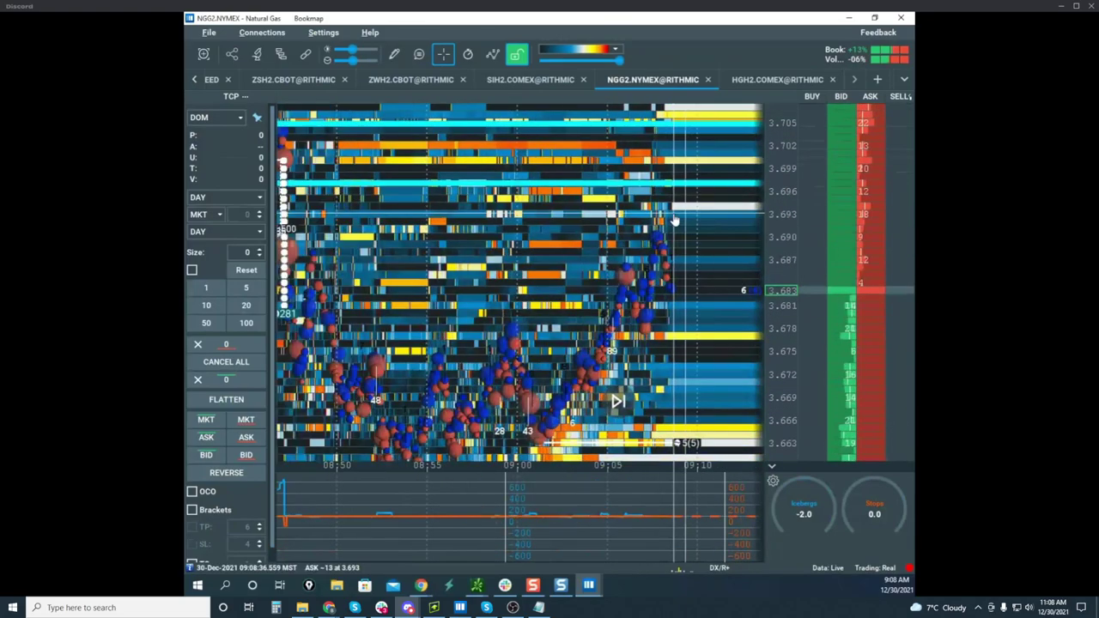
scroll(675, 222, "down", 3)
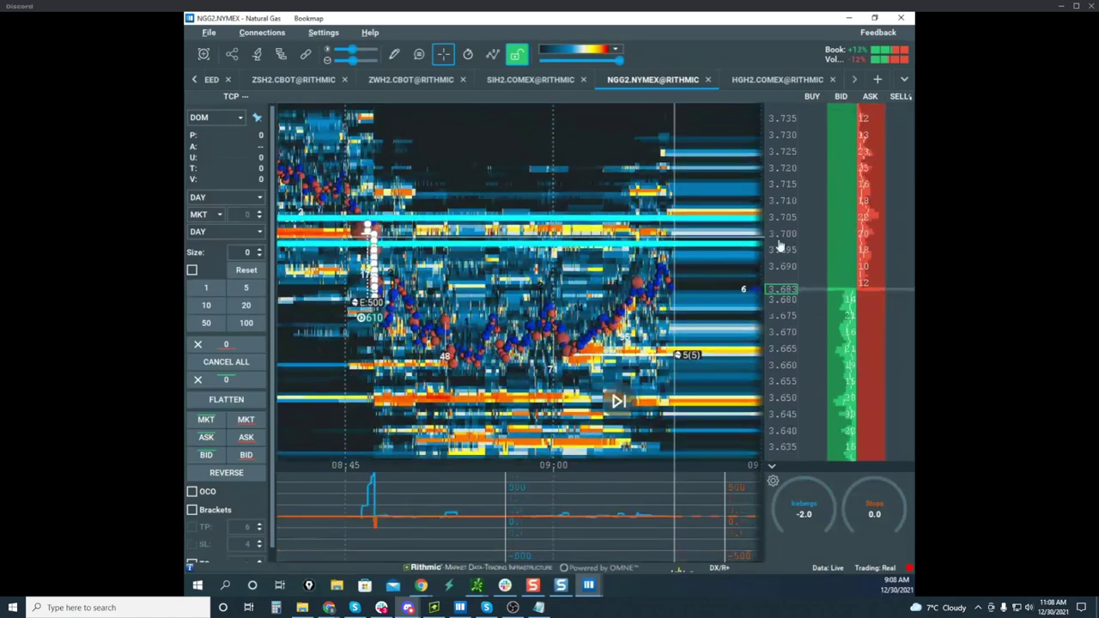
left_click_drag(730, 386, 720, 350)
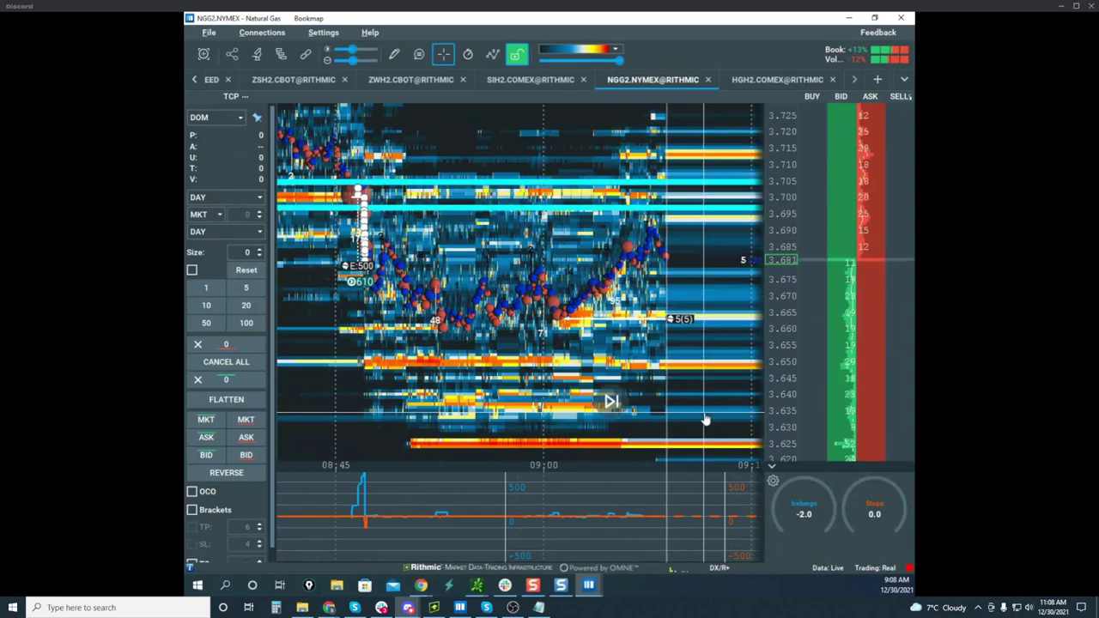
scroll(776, 280, "up", 3)
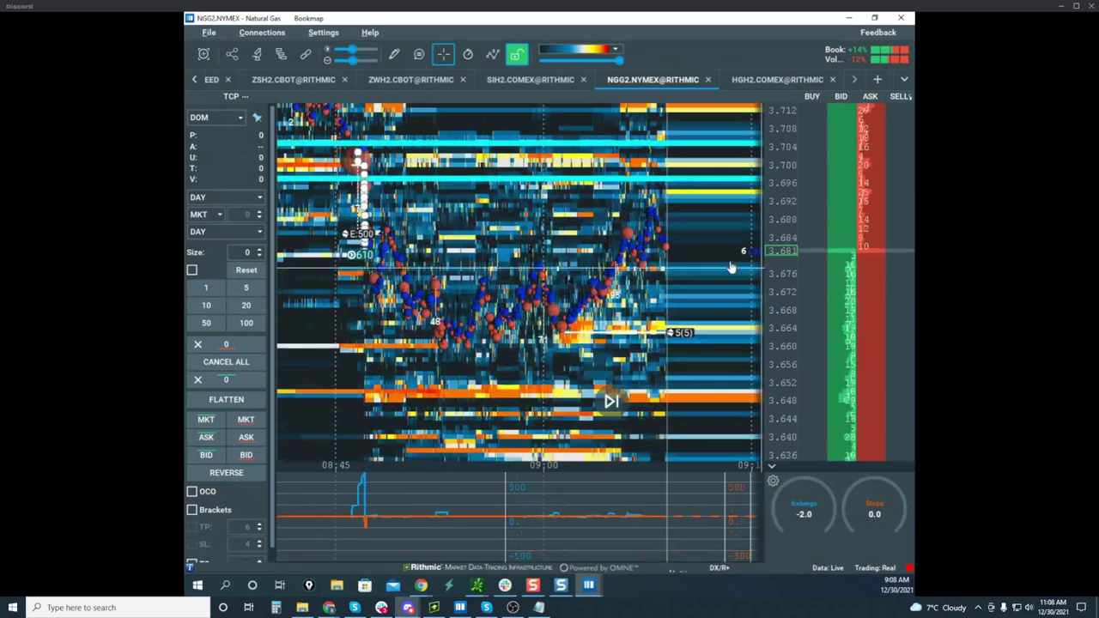
left_click_drag(726, 267, 694, 300)
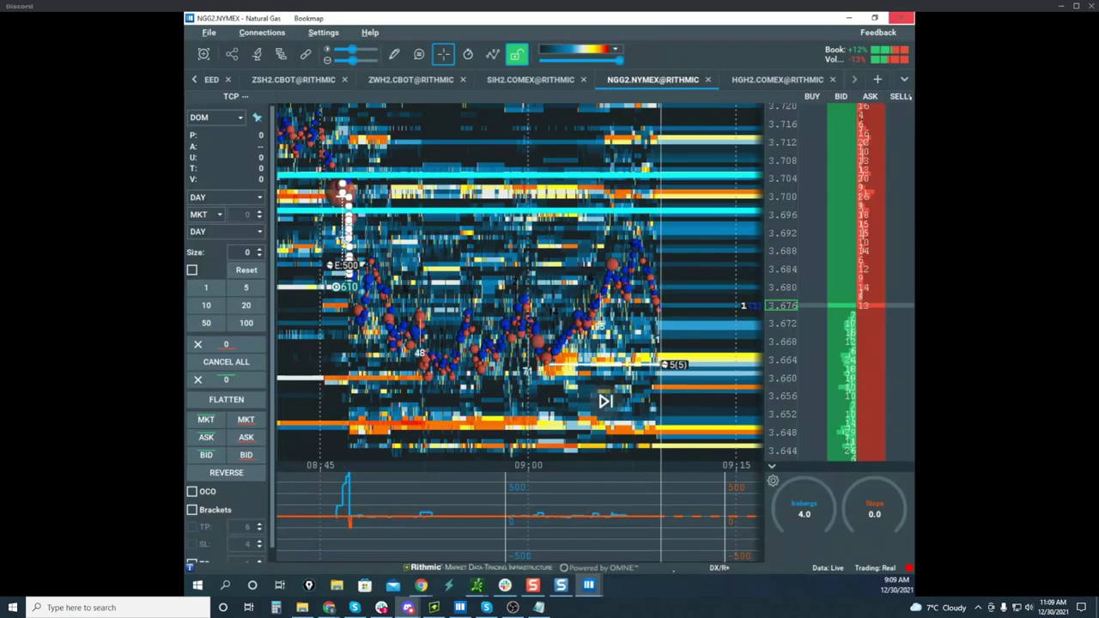
Examine the recovery peak against the cyan levels near 3.700 at closer and wider scales, back to about 08:15
left_click_drag(787, 283, 785, 260)
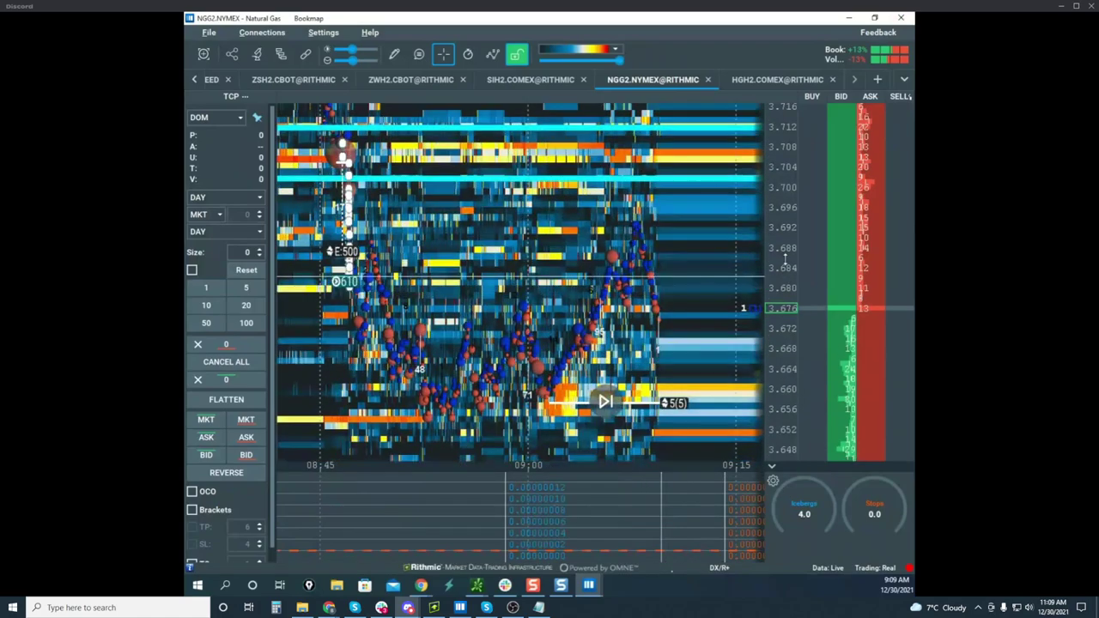
scroll(672, 264, "up", 4)
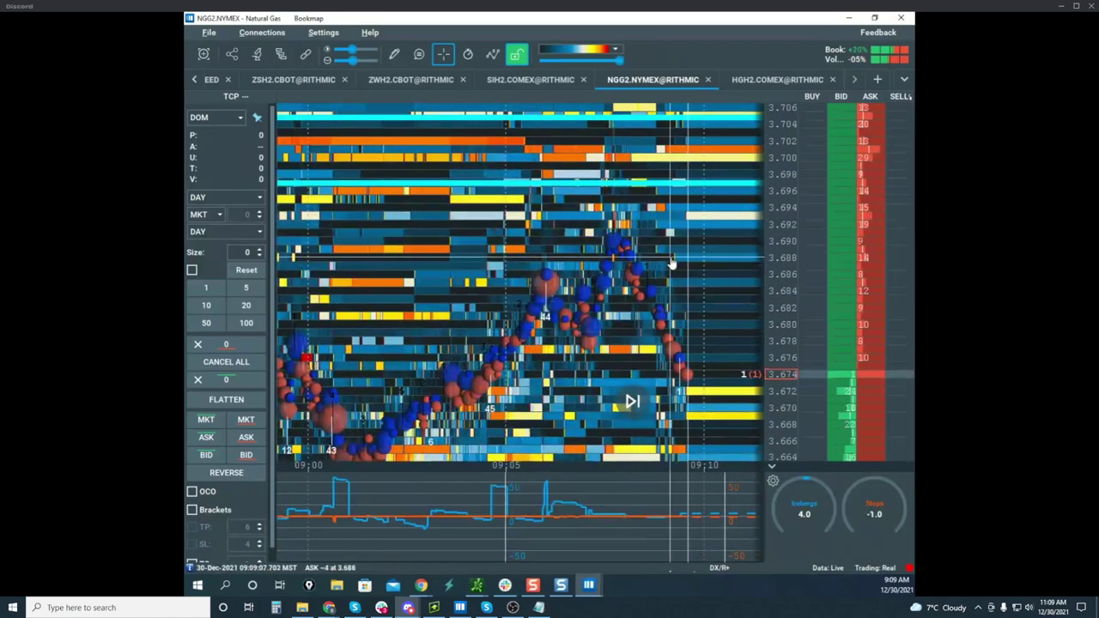
left_click_drag(782, 192, 782, 200)
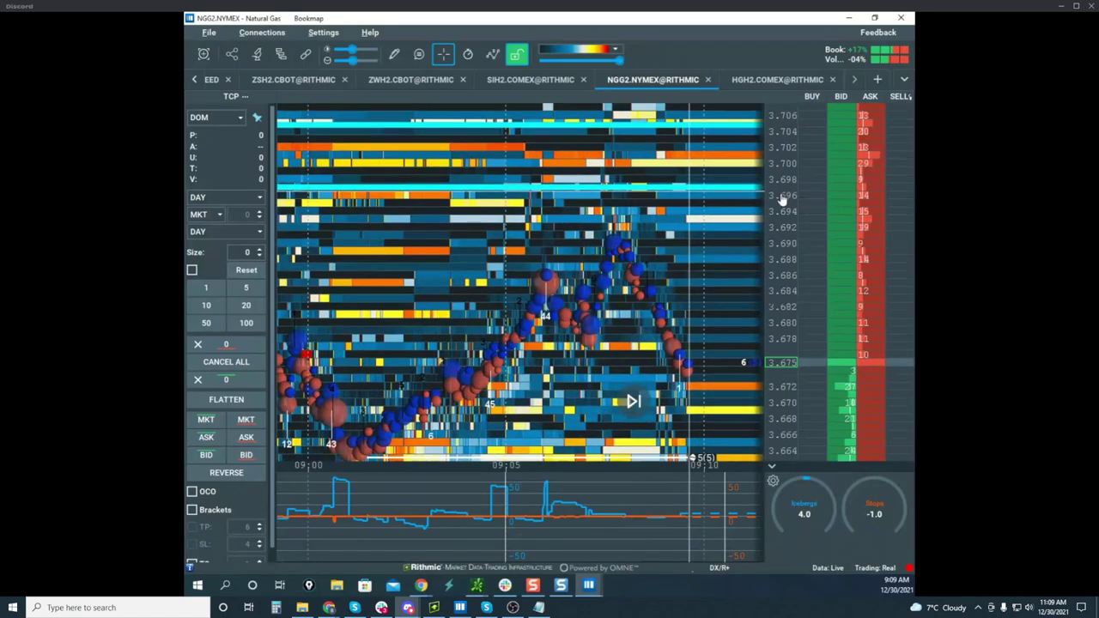
scroll(743, 223, "down", 1)
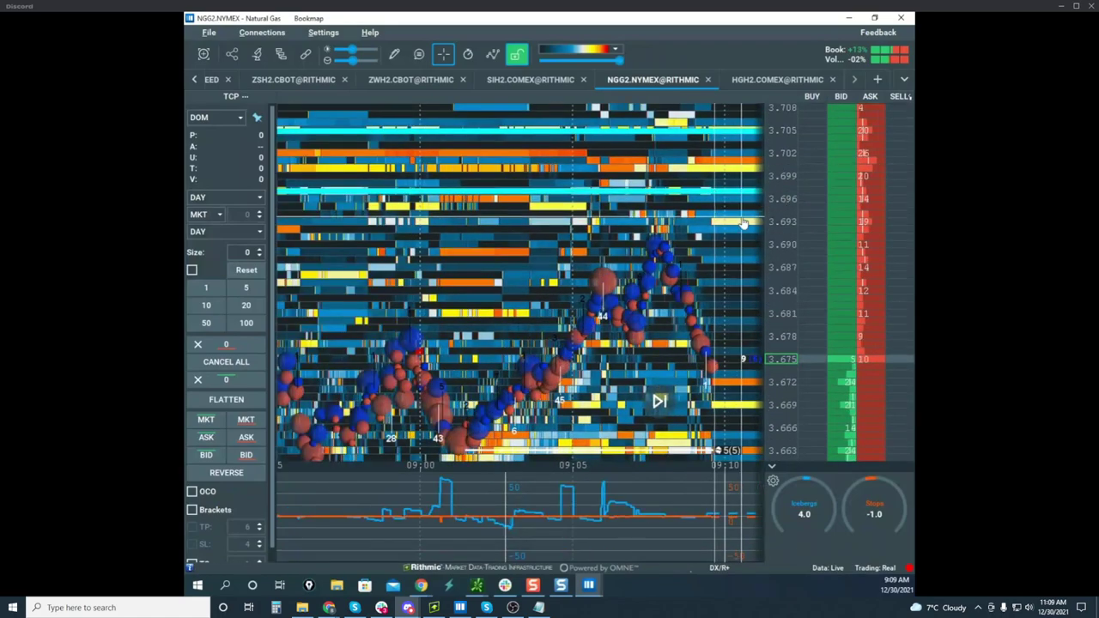
scroll(744, 223, "down", 5)
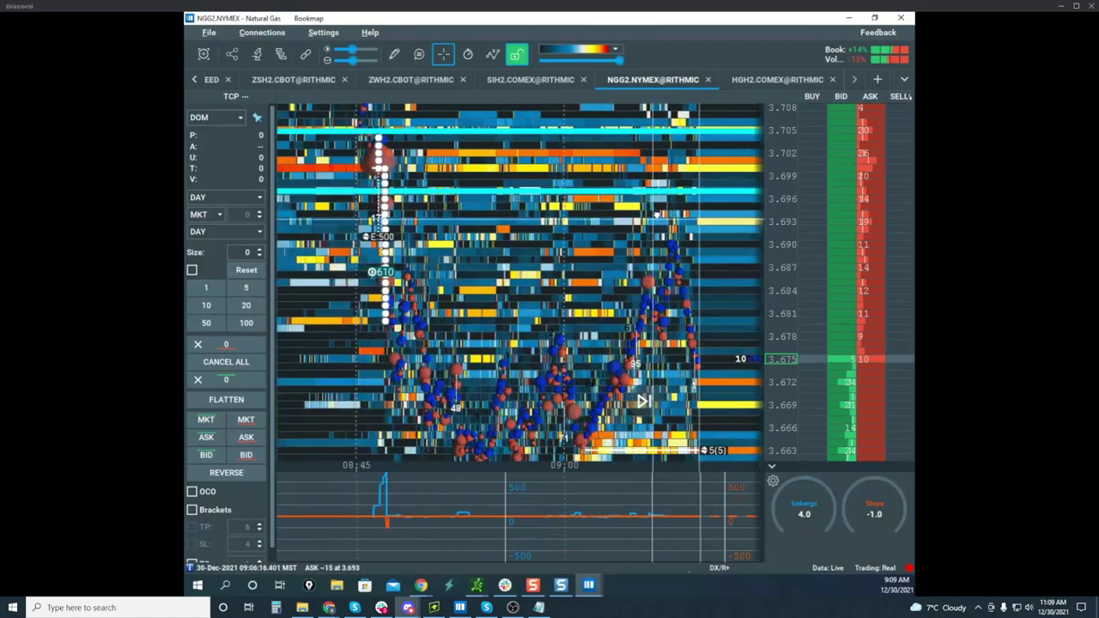
scroll(782, 206, "down", 4)
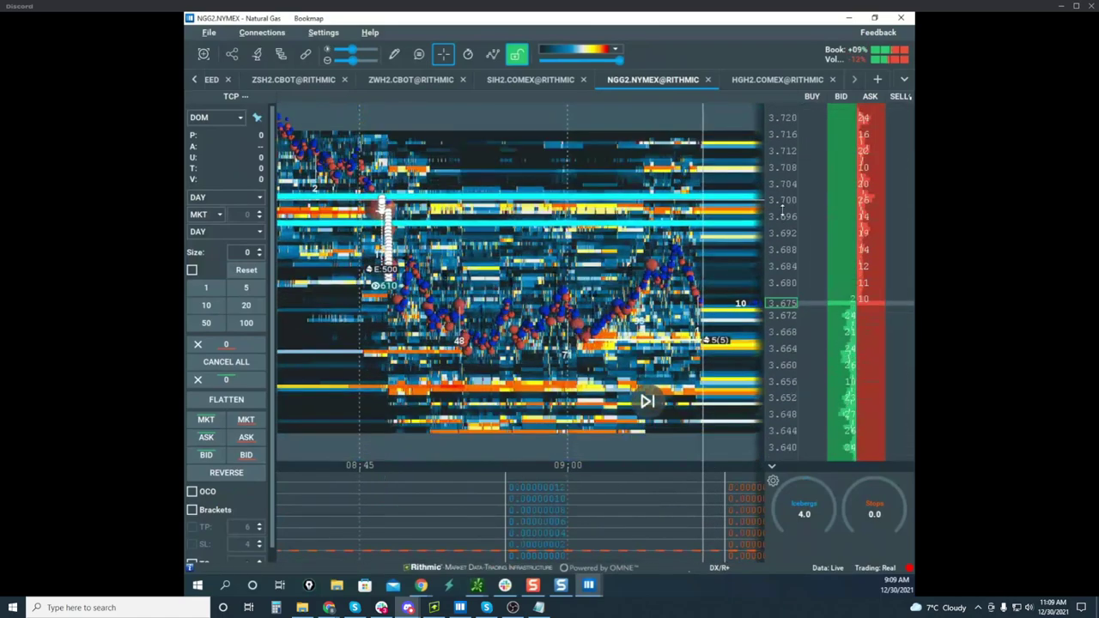
scroll(782, 209, "down", 5)
scroll(783, 209, "up", 4)
scroll(655, 192, "down", 1)
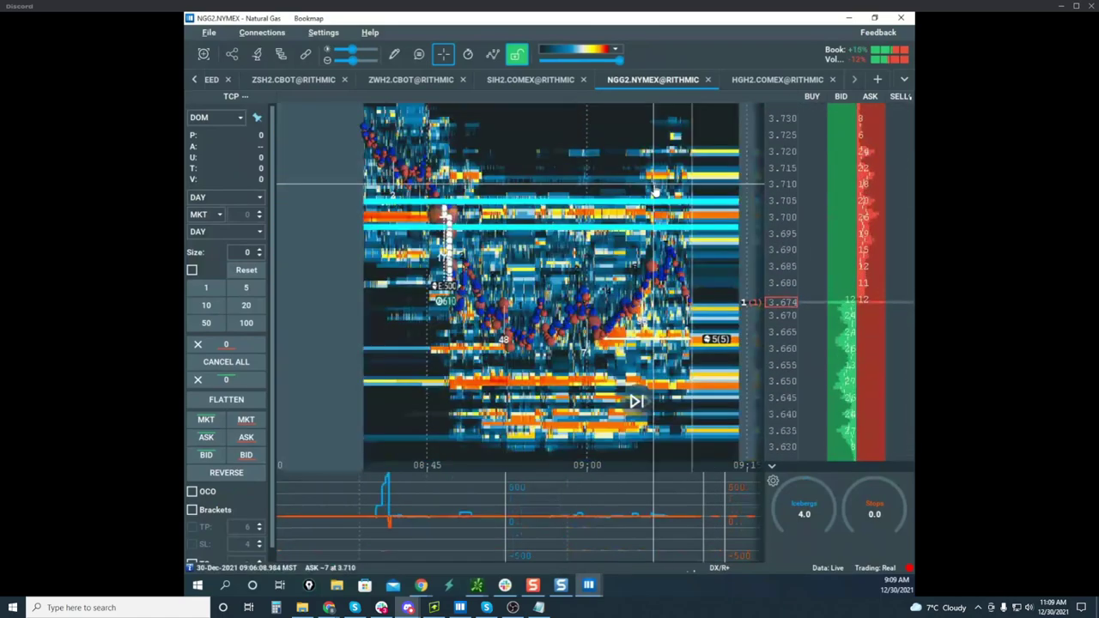
scroll(654, 190, "down", 4)
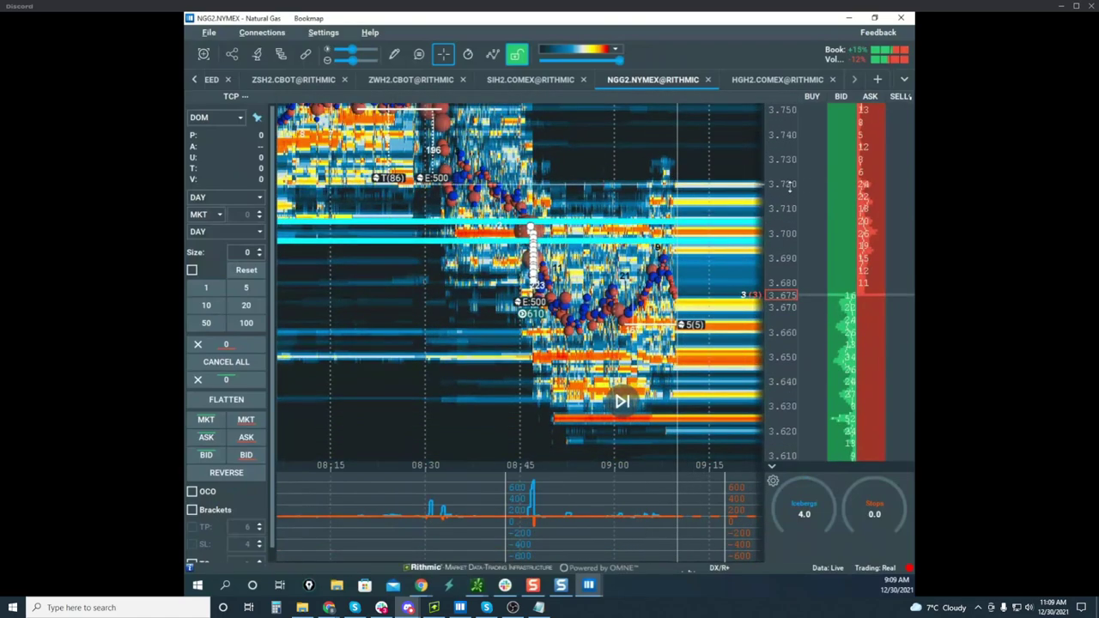
scroll(790, 186, "up", 4)
left_click_drag(738, 251, 690, 255)
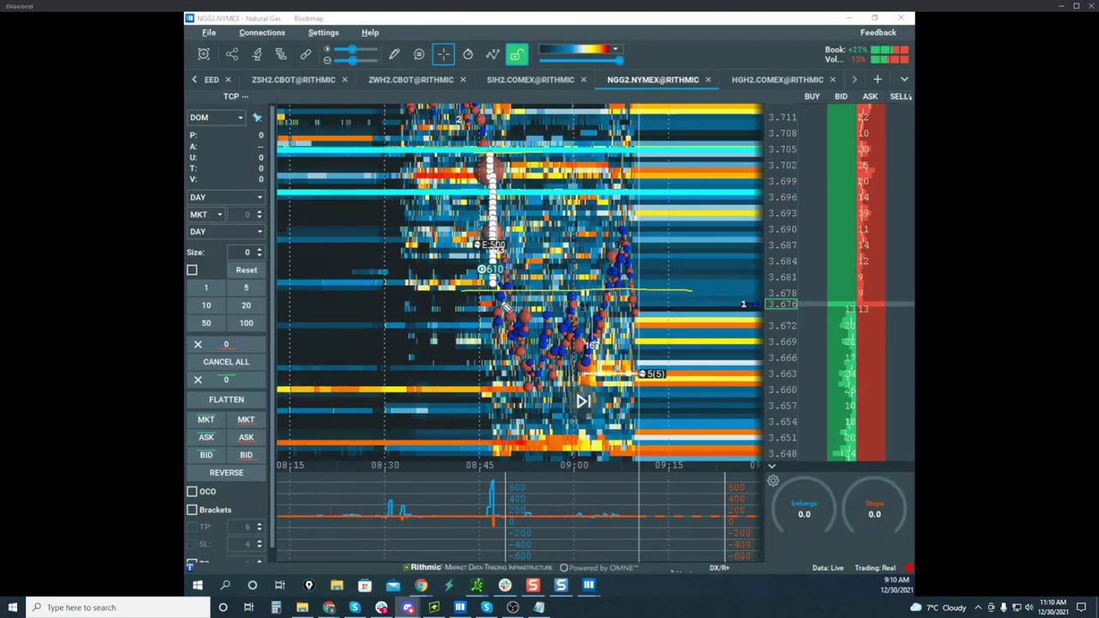
Sketch the V-shaped recovery, the turn from its peak, the cyan zone and the 08:47 drop on the chart, and clear the marks
mouse_move(506, 306)
left_mouse_down()
mouse_move(528, 382)
mouse_move(561, 420)
left_mouse_up()
left_click_drag(596, 358, 622, 293)
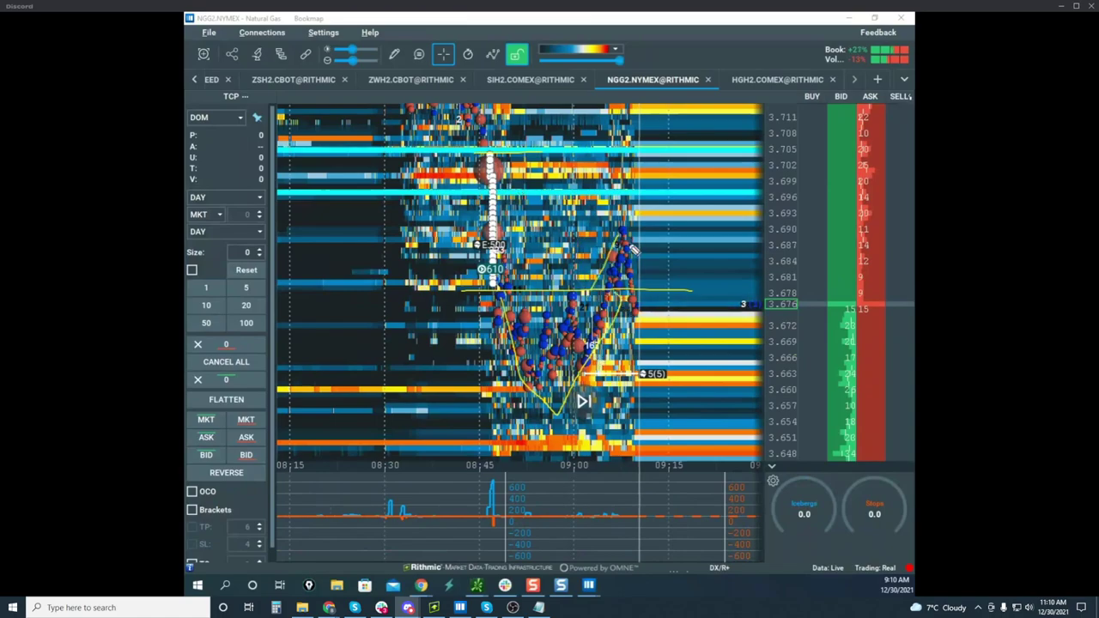
left_click_drag(622, 243, 678, 390)
mouse_move(606, 292)
left_mouse_down()
mouse_move(639, 185)
mouse_move(703, 194)
left_mouse_up()
mouse_move(506, 168)
left_mouse_down()
mouse_move(459, 236)
mouse_move(515, 339)
left_mouse_up()
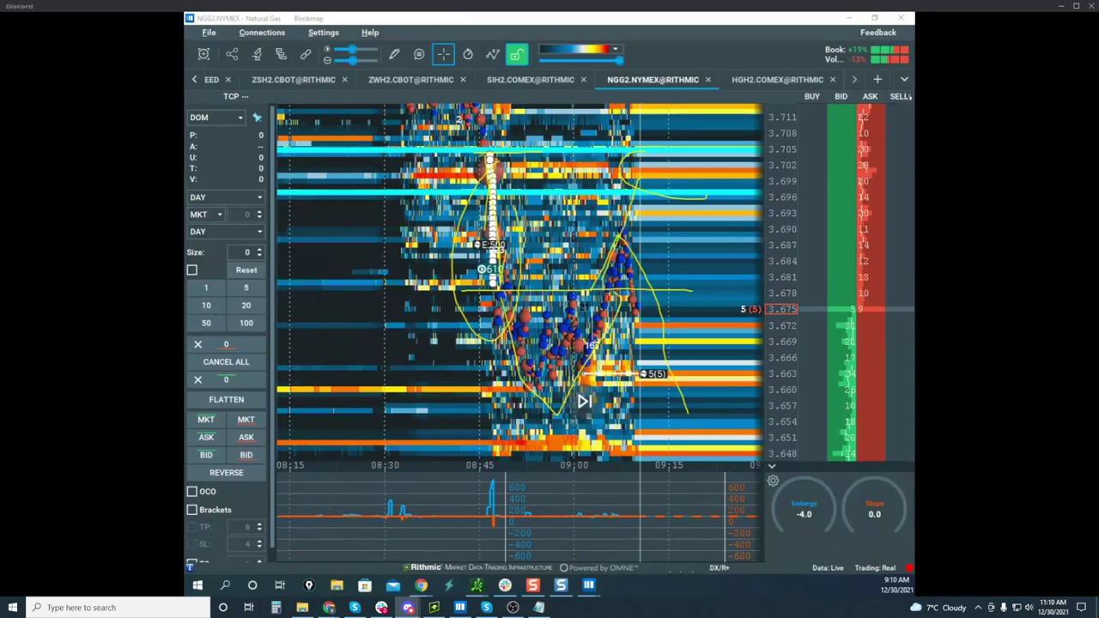
key("Escape")
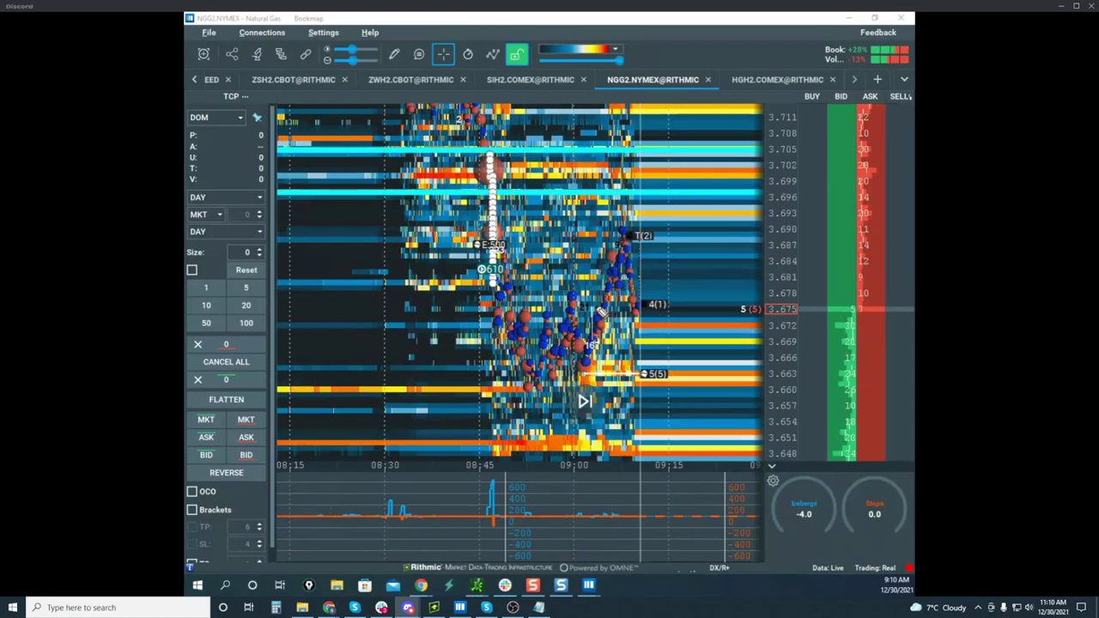
Mark the rally, both ends of the 08:47 drop and the zone around the cyan levels freehand, and erase the marks
left_click_drag(598, 311, 637, 225)
mouse_move(651, 143)
left_mouse_down()
mouse_move(659, 169)
mouse_move(683, 166)
left_mouse_up()
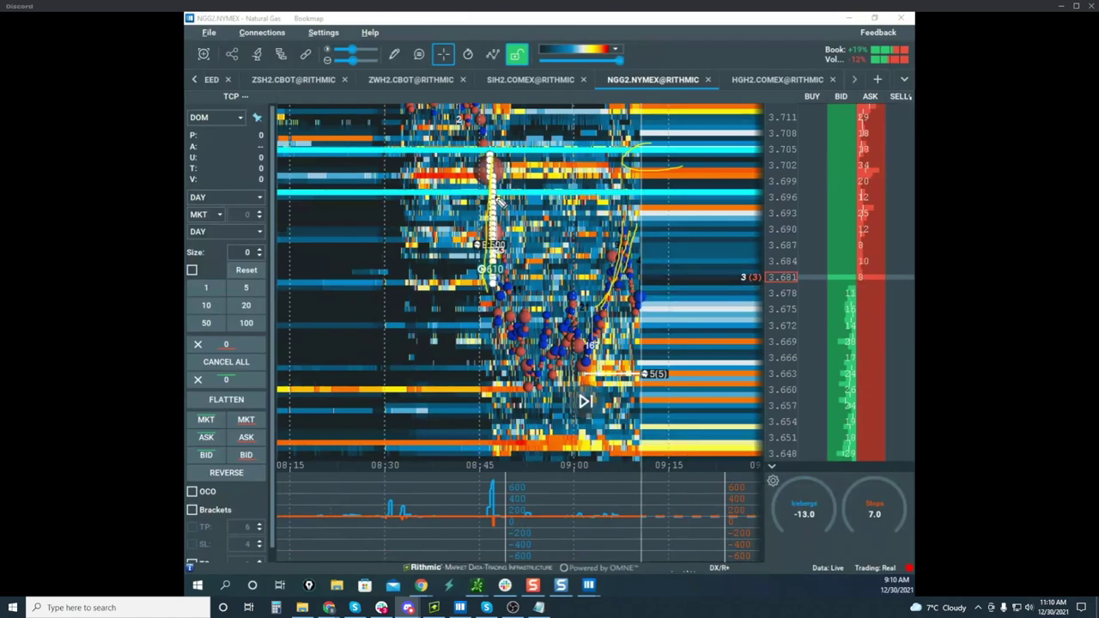
left_click_drag(478, 160, 681, 165)
mouse_move(478, 285)
left_mouse_down()
mouse_move(638, 284)
mouse_move(669, 330)
mouse_move(676, 406)
left_mouse_up()
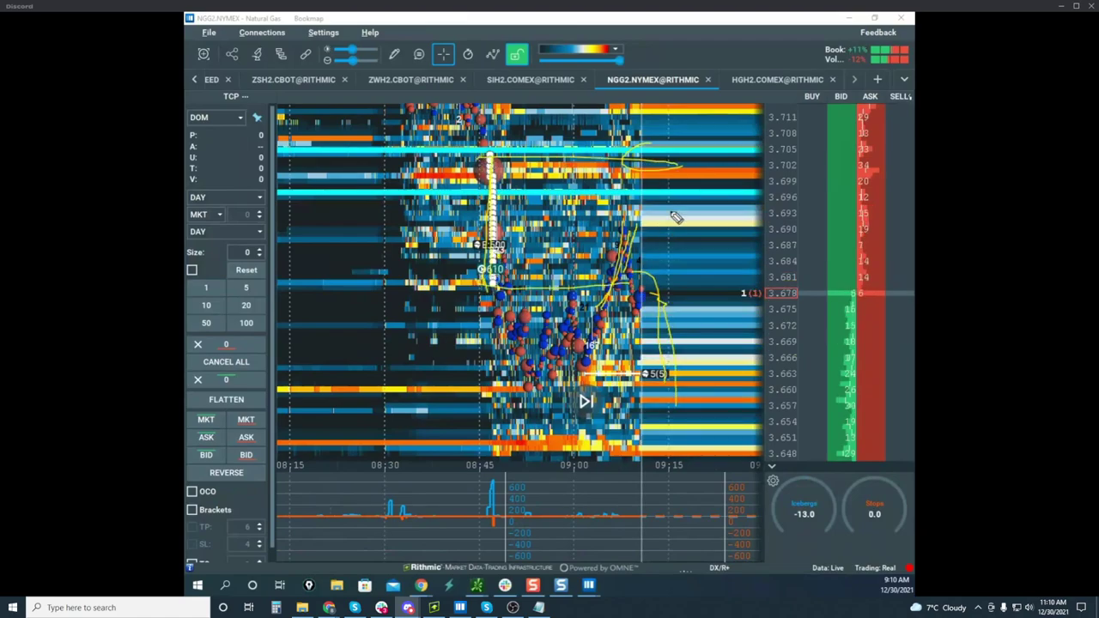
left_click_drag(668, 139, 767, 216)
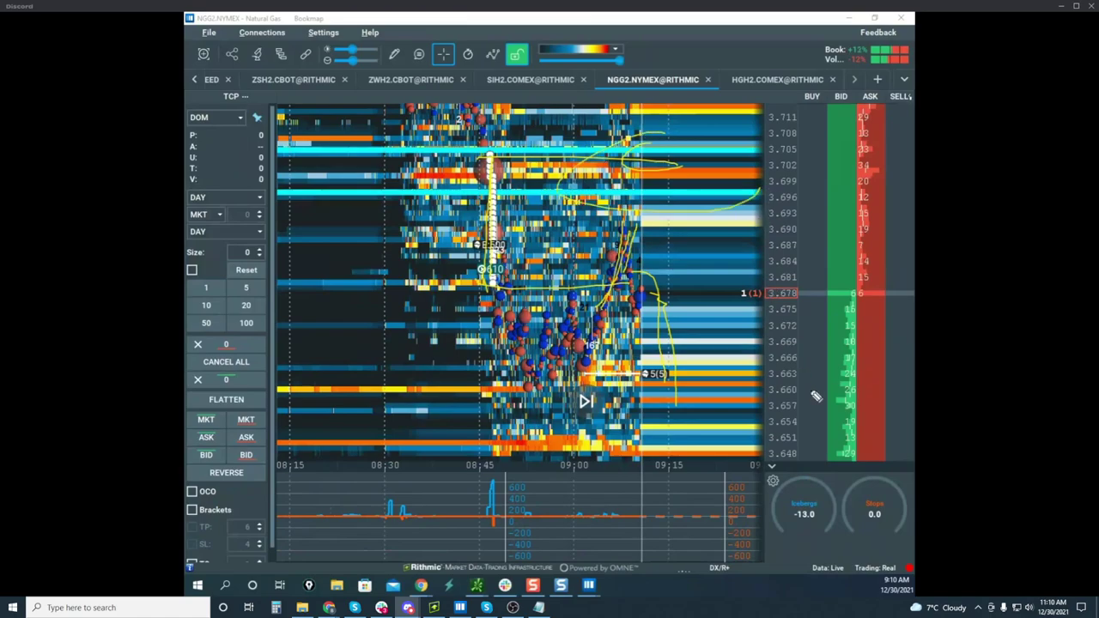
left_click(564, 90)
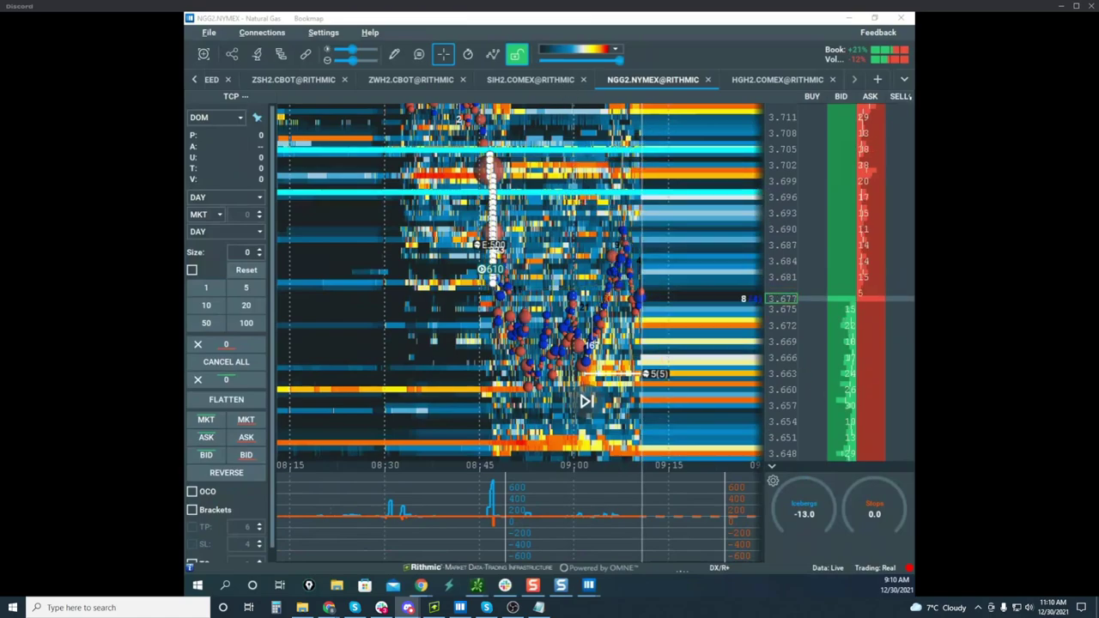
Examine the 08:47 drop in increasing detail, down to the individual stop executions between about 08:47:01.5 and 08:47:02.5
scroll(639, 170, "up", 2)
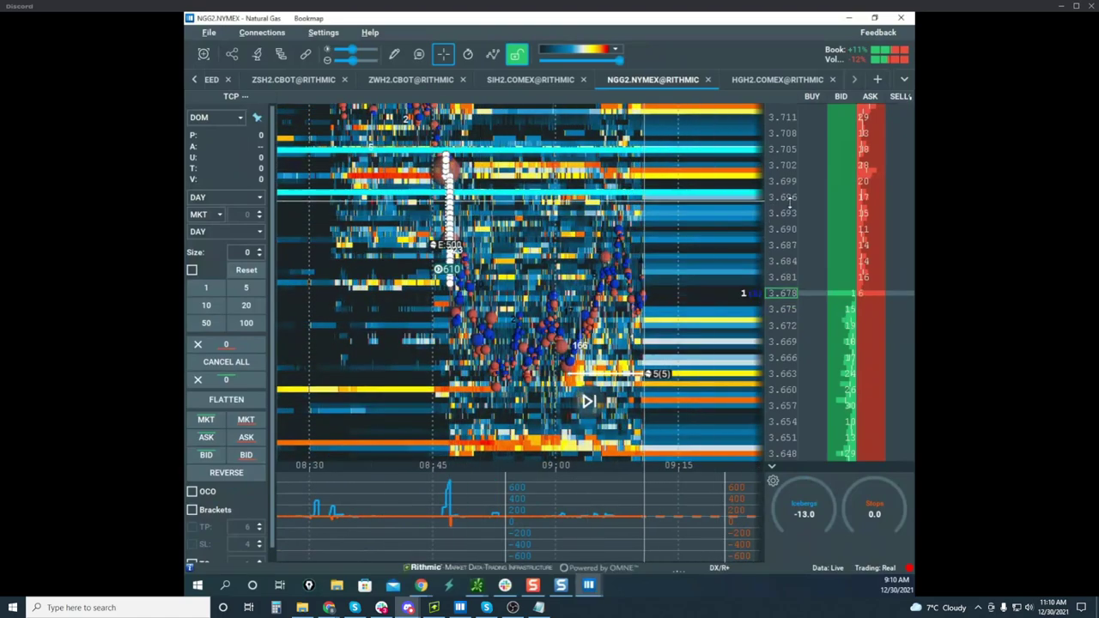
scroll(788, 214, "down", 3)
scroll(664, 254, "up", 2)
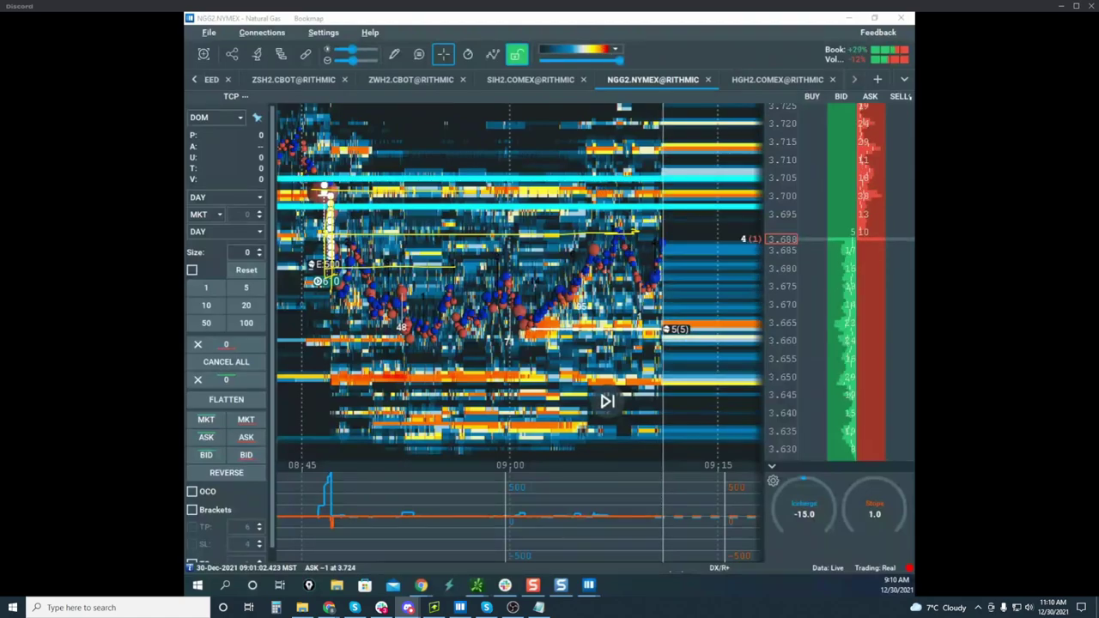
left_click_drag(475, 197, 520, 205)
scroll(520, 205, "up", 5)
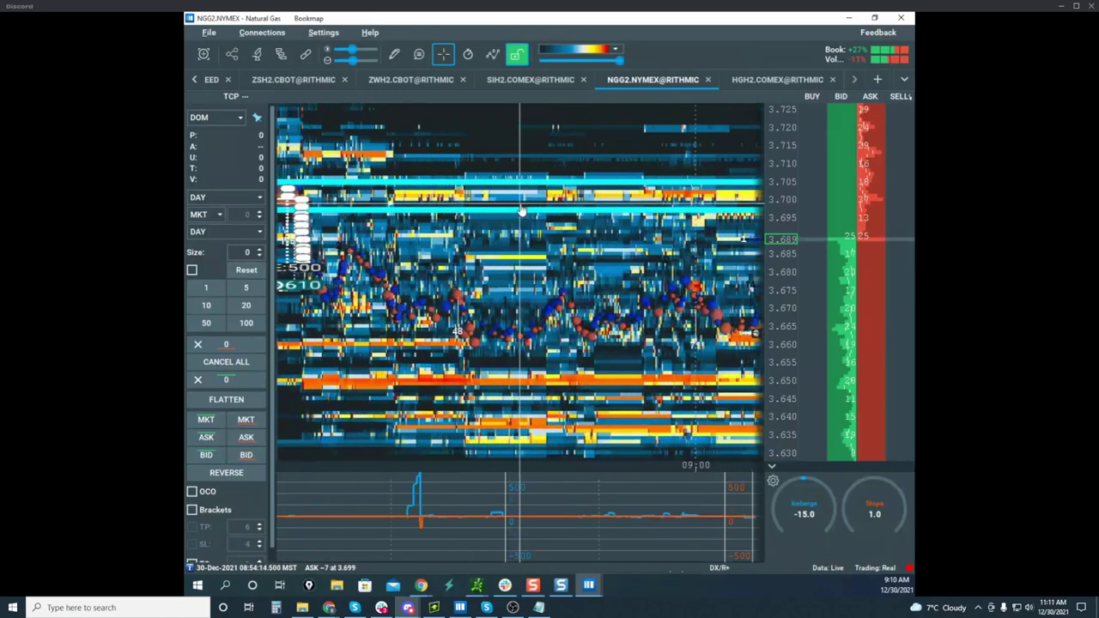
left_click_drag(452, 194, 504, 215)
scroll(581, 215, "down", 5)
left_click_drag(415, 209, 540, 215)
scroll(568, 223, "up", 8)
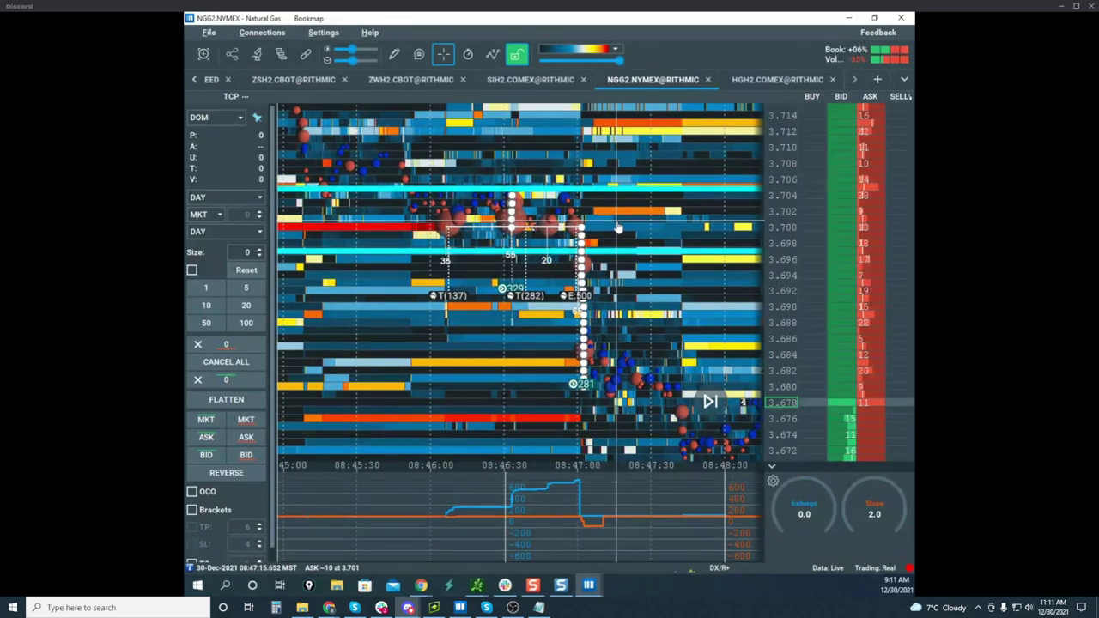
scroll(616, 228, "up", 5)
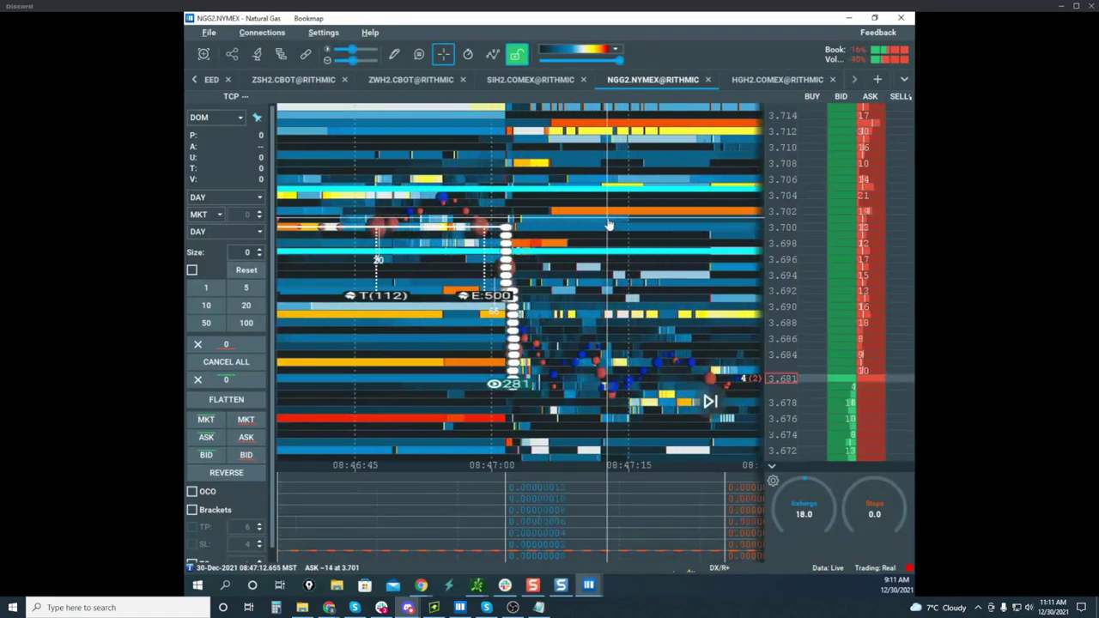
scroll(618, 245, "up", 5)
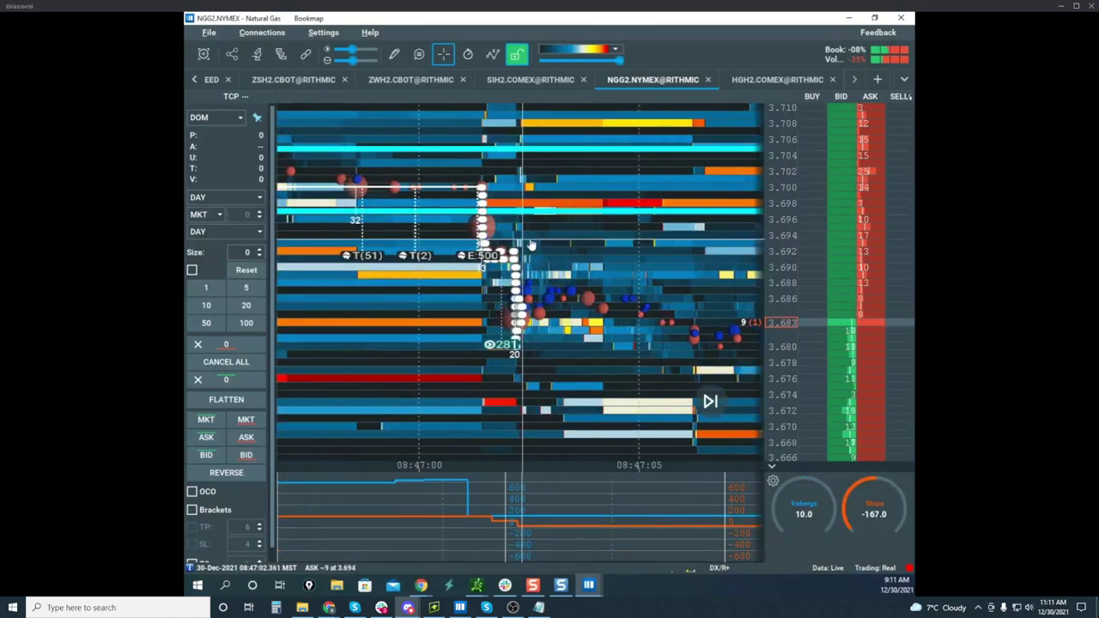
scroll(577, 244, "up", 3)
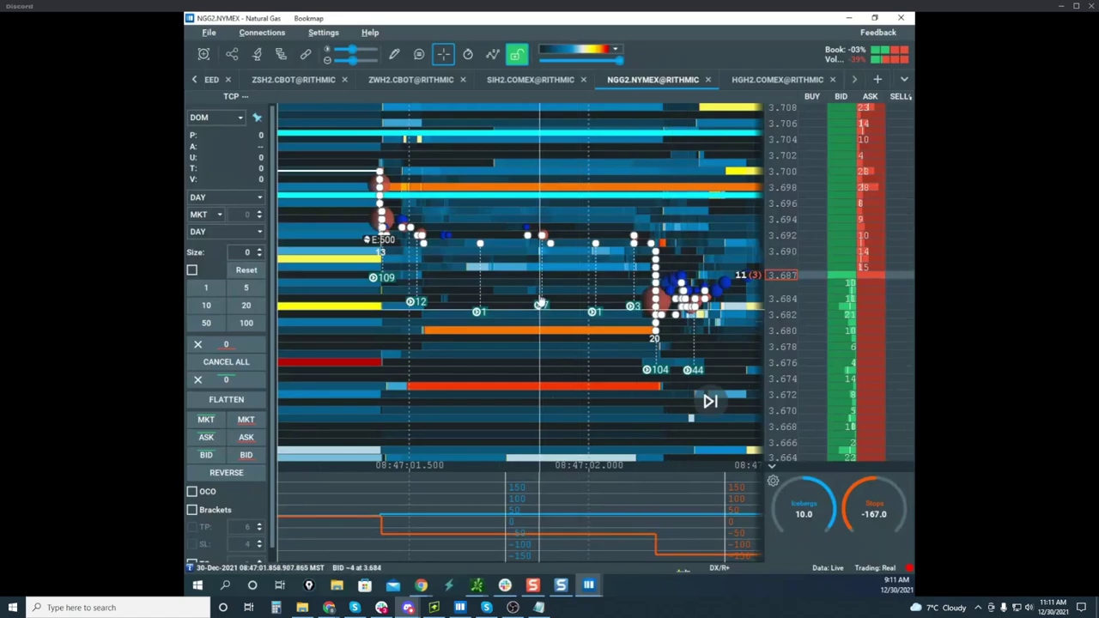
left_click_drag(474, 279, 503, 287)
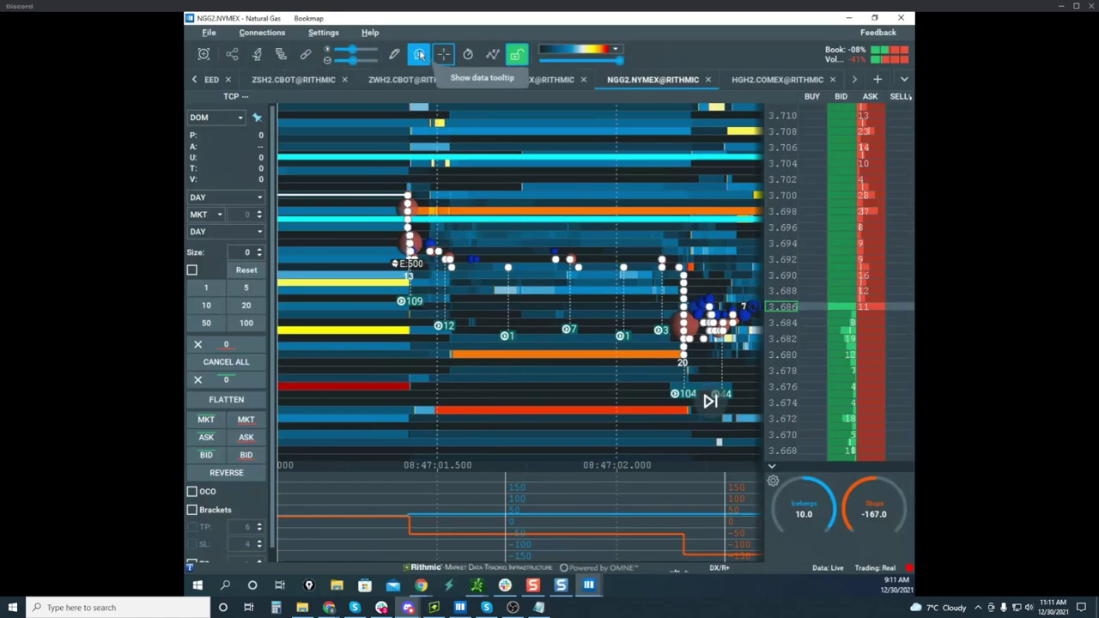
Show the Best Bid/Ask lines on the natural gas chart
left_click(516, 55)
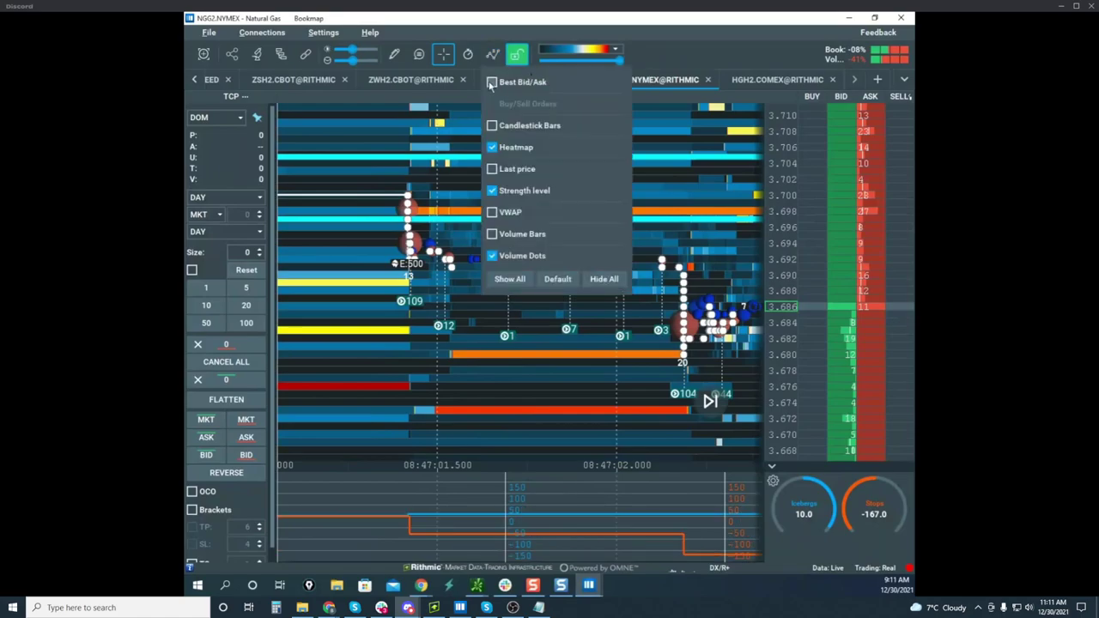
left_click(491, 83)
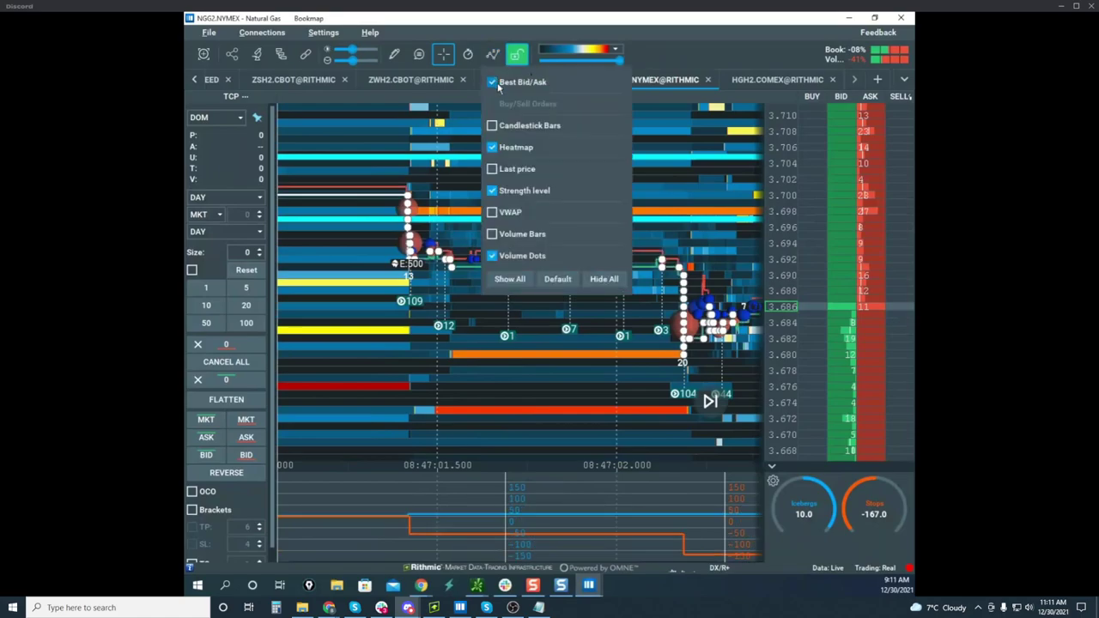
left_click(689, 190)
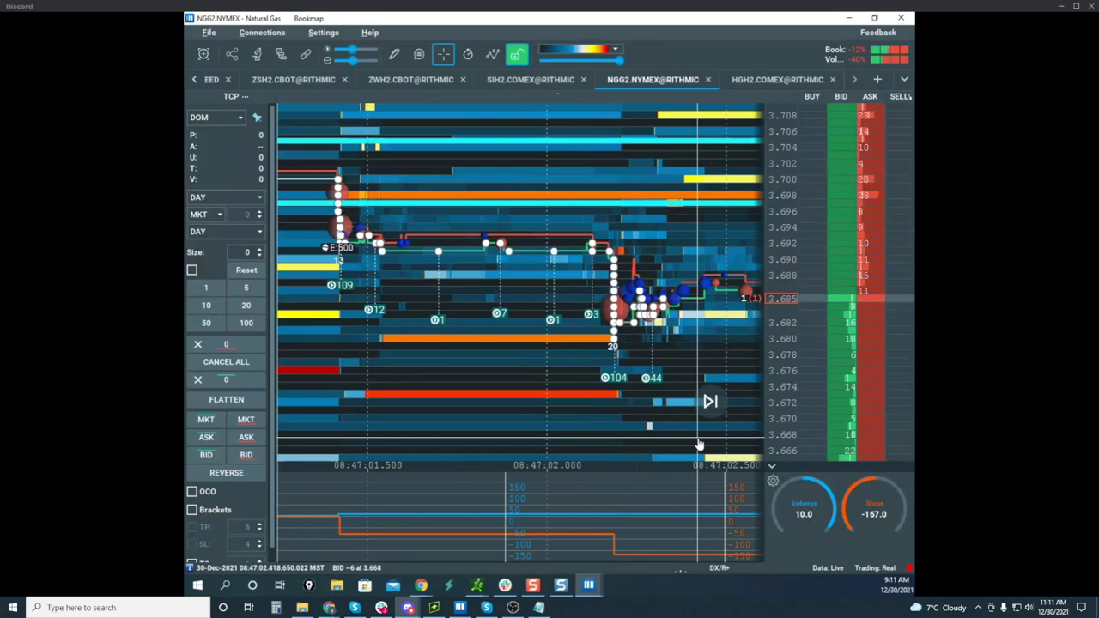
Reduce the Sweeps indicator's traded-volume time window for NGG2.NYMEX to below 1 second and close the addon configuration
left_click(280, 55)
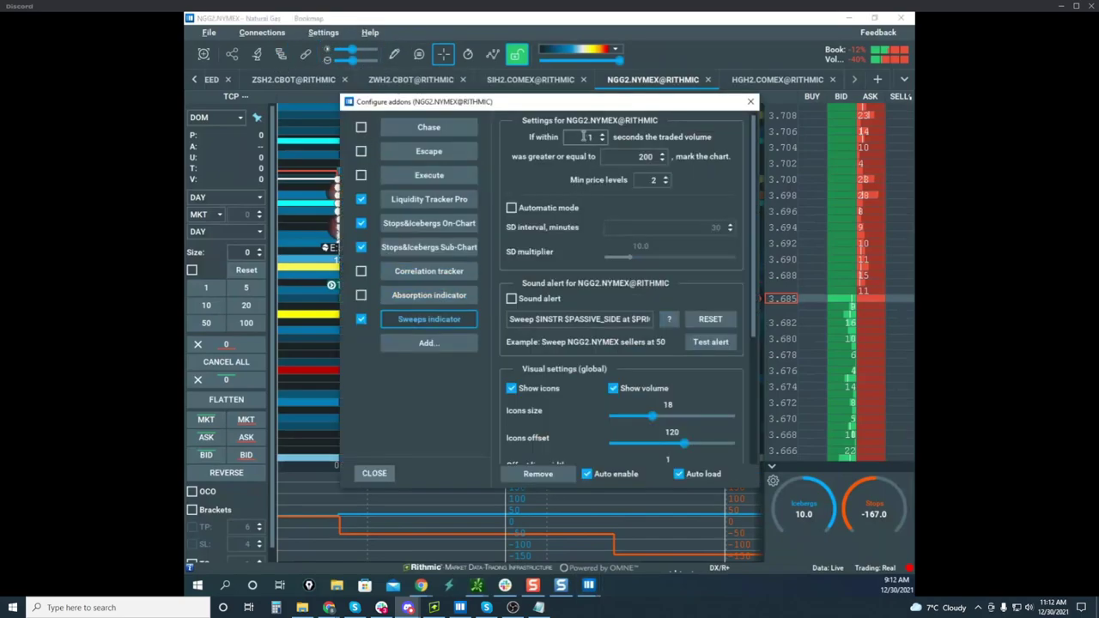
left_click(603, 140)
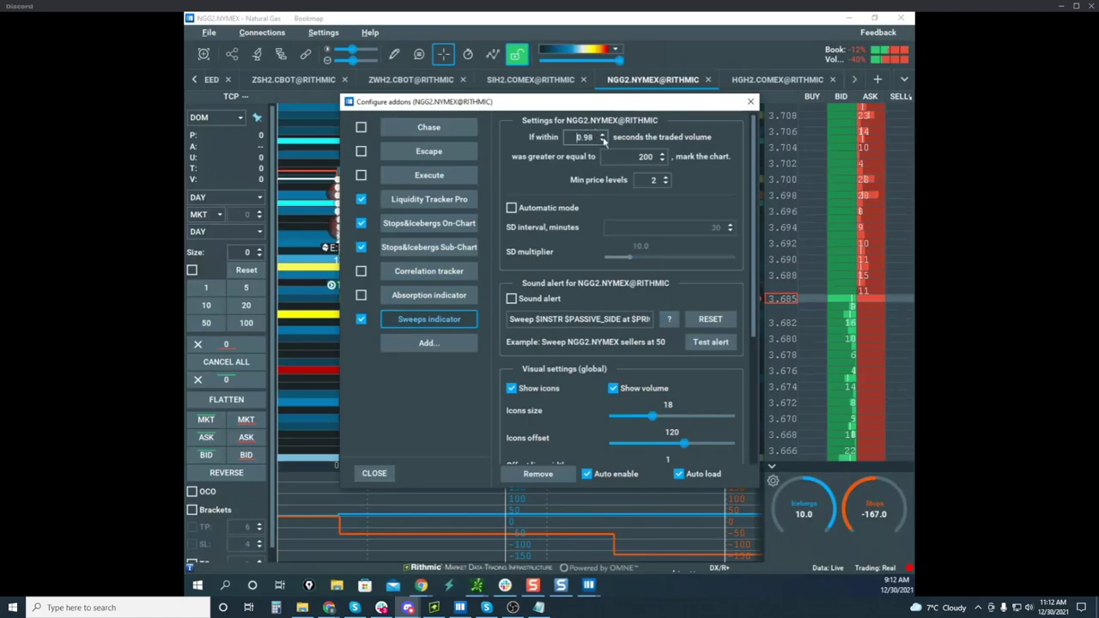
left_click(602, 141)
left_click(390, 470)
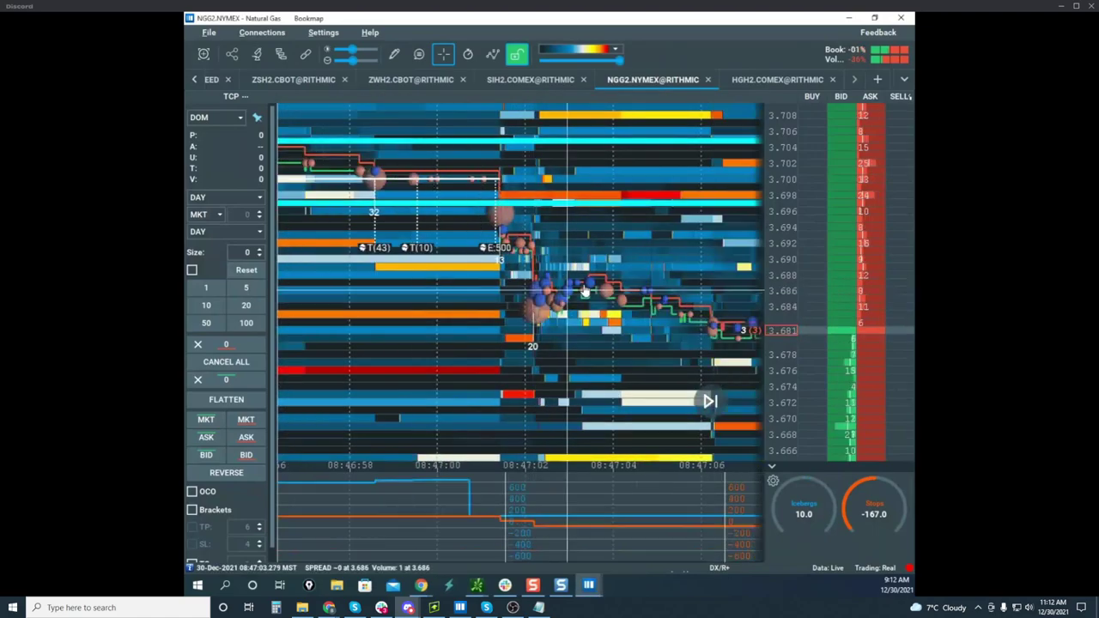
Raise the Sweeps indicator's traded-volume time window for NGG2.NYMEX above 0.1 seconds and close the addon configuration
scroll(601, 285, "down", 5)
scroll(777, 230, "down", 1)
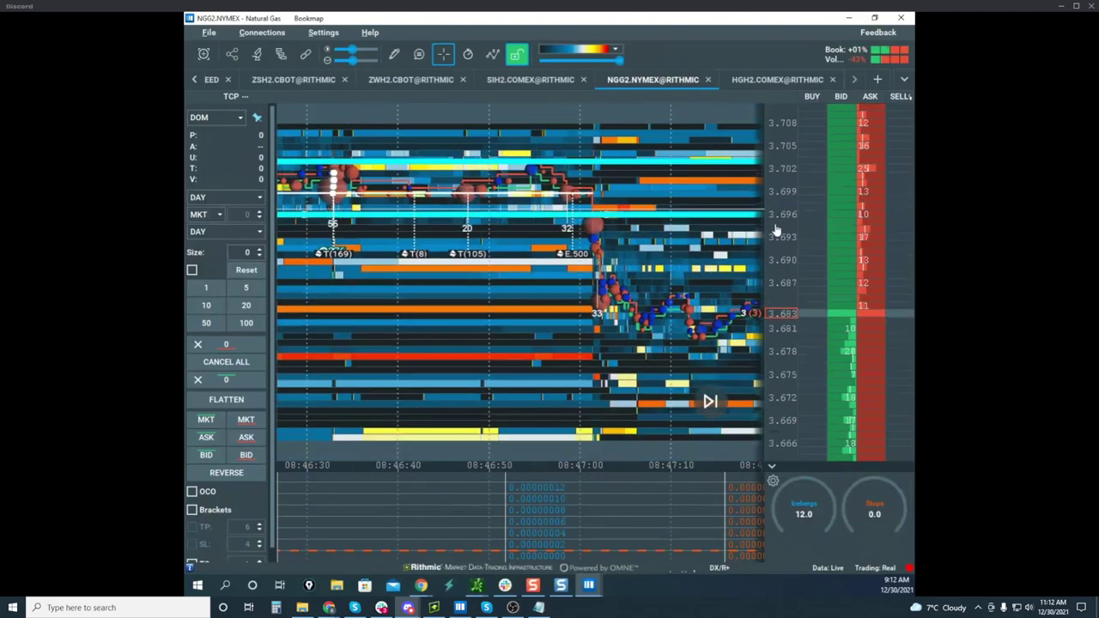
scroll(776, 230, "down", 3)
scroll(605, 271, "down", 3)
left_click_drag(599, 270, 513, 268)
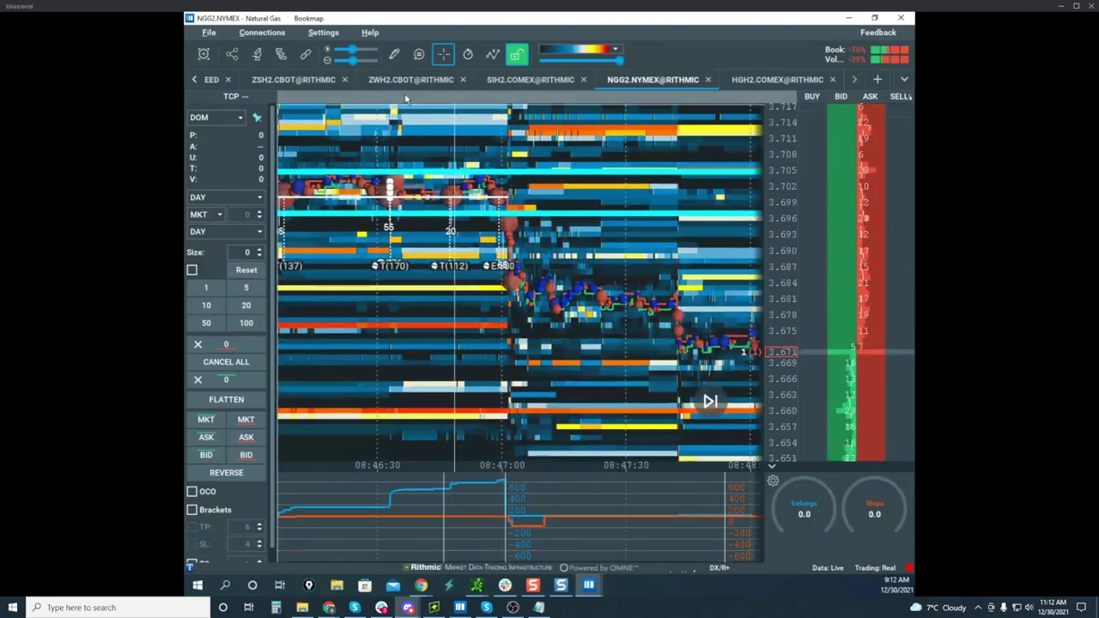
left_click(279, 55)
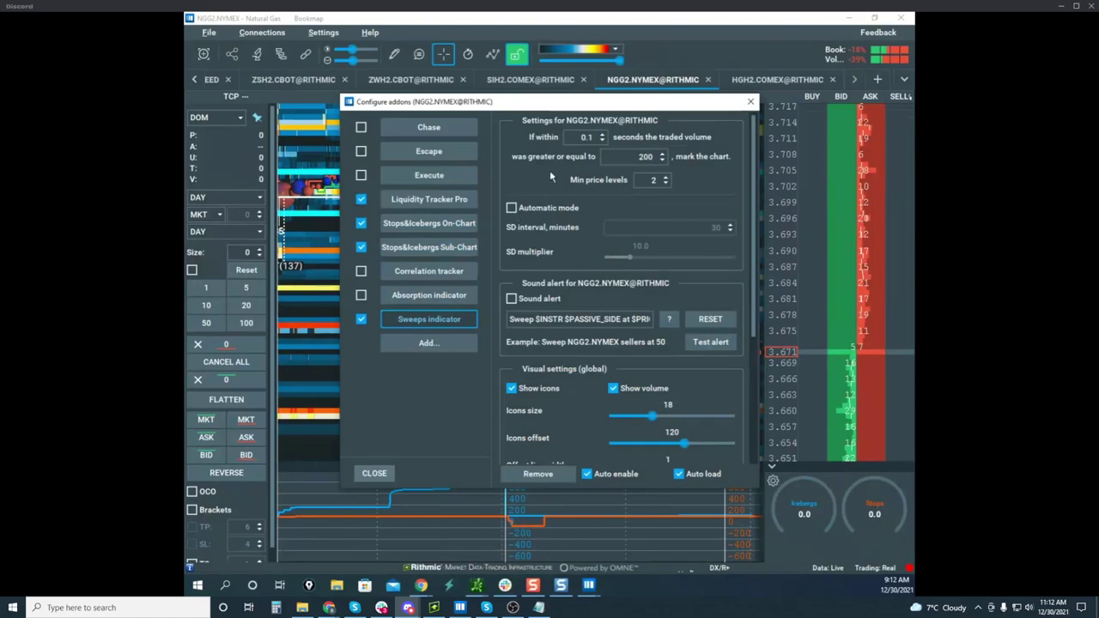
left_click(602, 135)
left_click(373, 473)
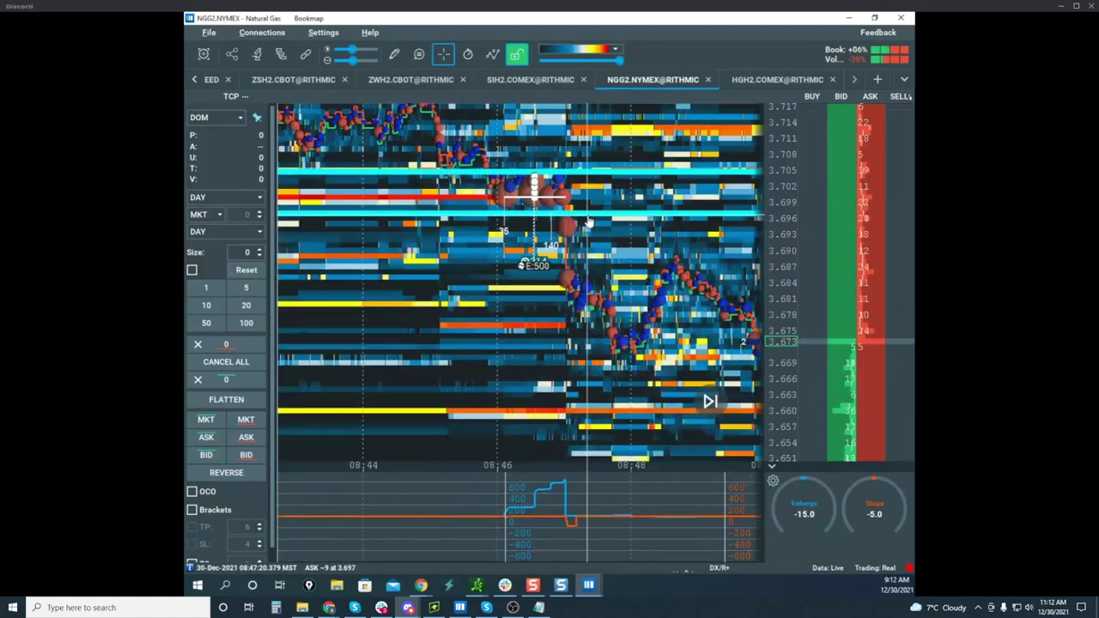
Examine the natural gas price action after the 08:47 drop, through the later lows and the recovery to about 09:12
left_click_drag(608, 221, 452, 214)
scroll(453, 215, "down", 10)
left_click_drag(700, 240, 545, 245)
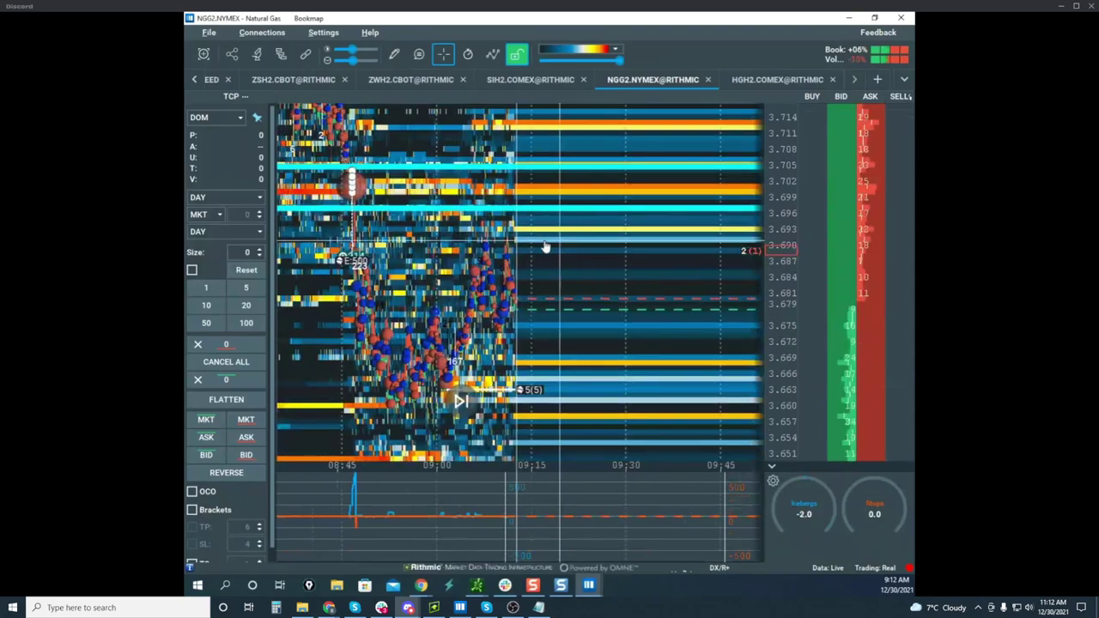
scroll(618, 279, "up", 5)
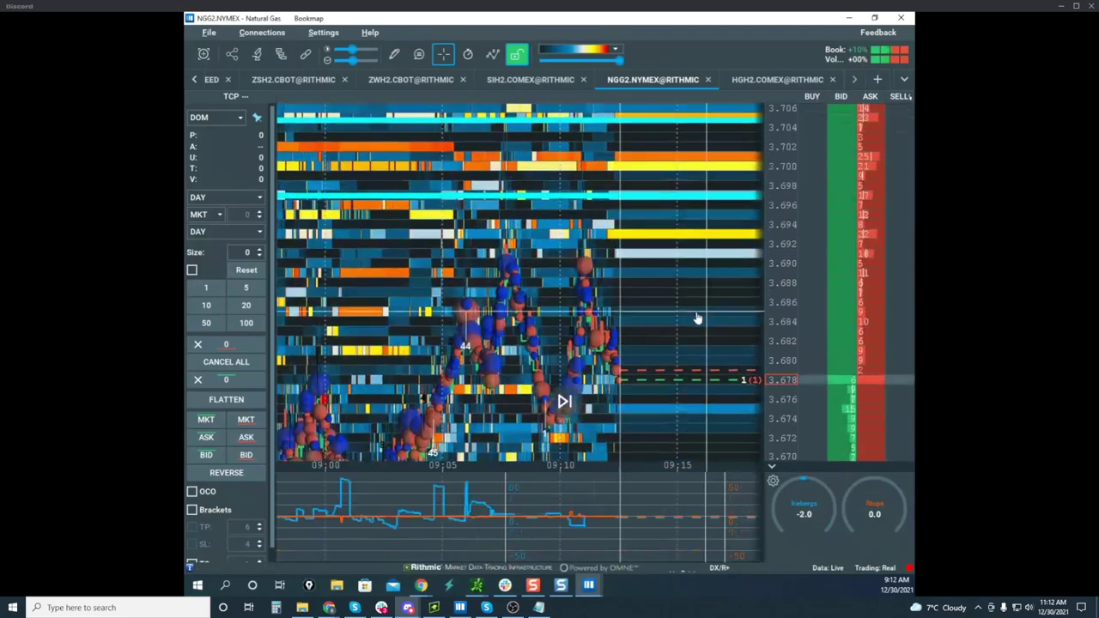
scroll(697, 318, "down", 5)
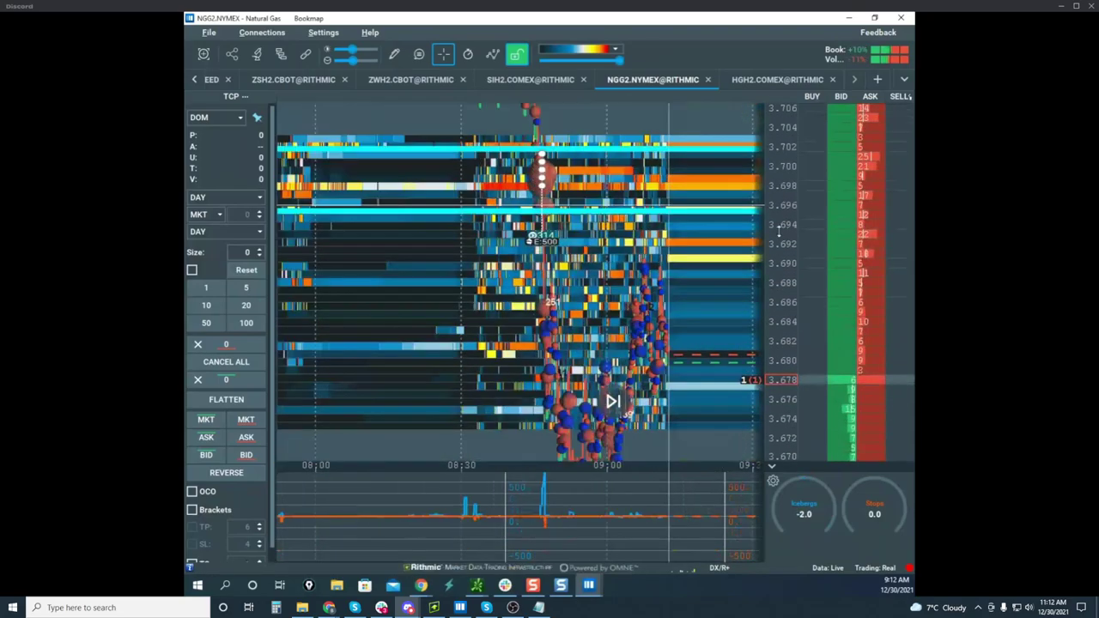
scroll(546, 267, "up", 5)
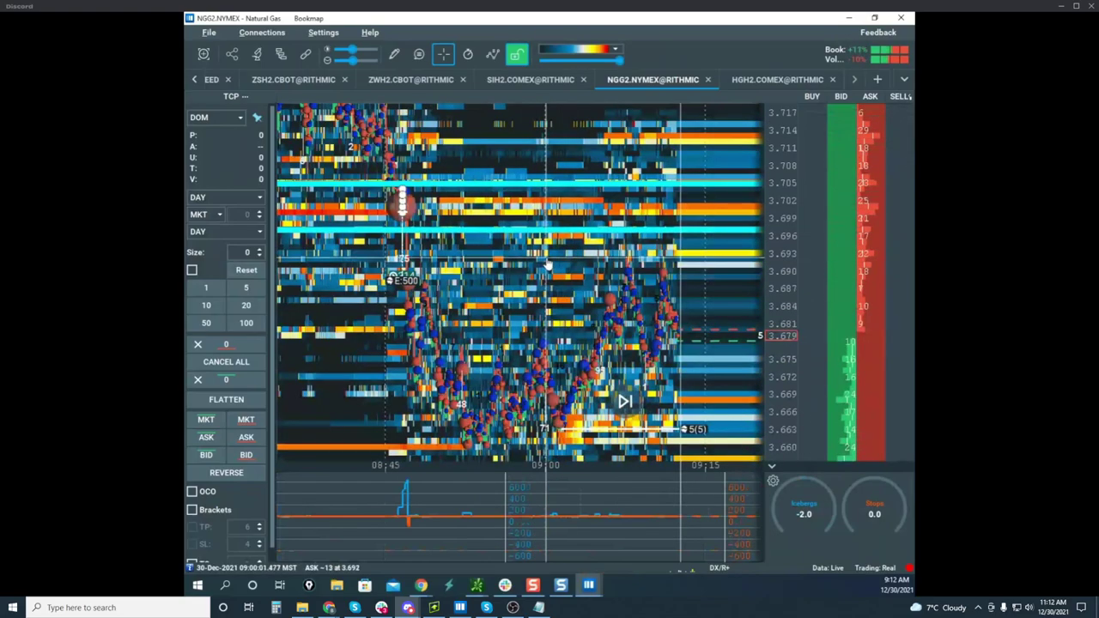
scroll(547, 264, "down", 2)
left_click_drag(520, 295, 563, 241)
scroll(563, 241, "up", 4)
left_click_drag(486, 246, 554, 262)
scroll(553, 262, "up", 2)
scroll(621, 306, "down", 1)
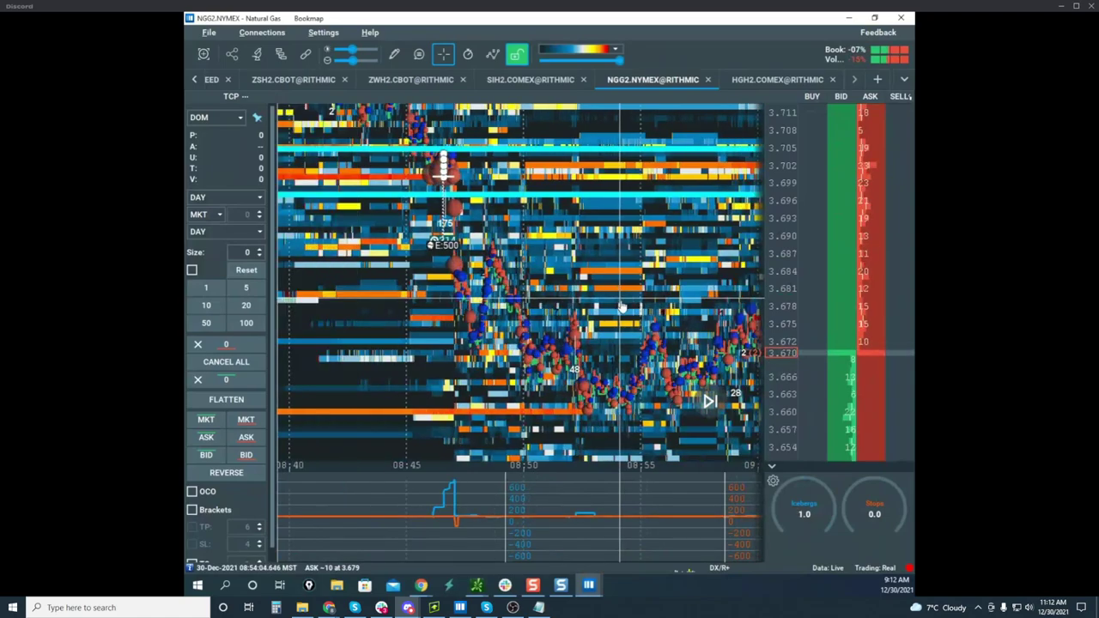
scroll(558, 319, "up", 2)
left_click_drag(549, 330, 635, 283)
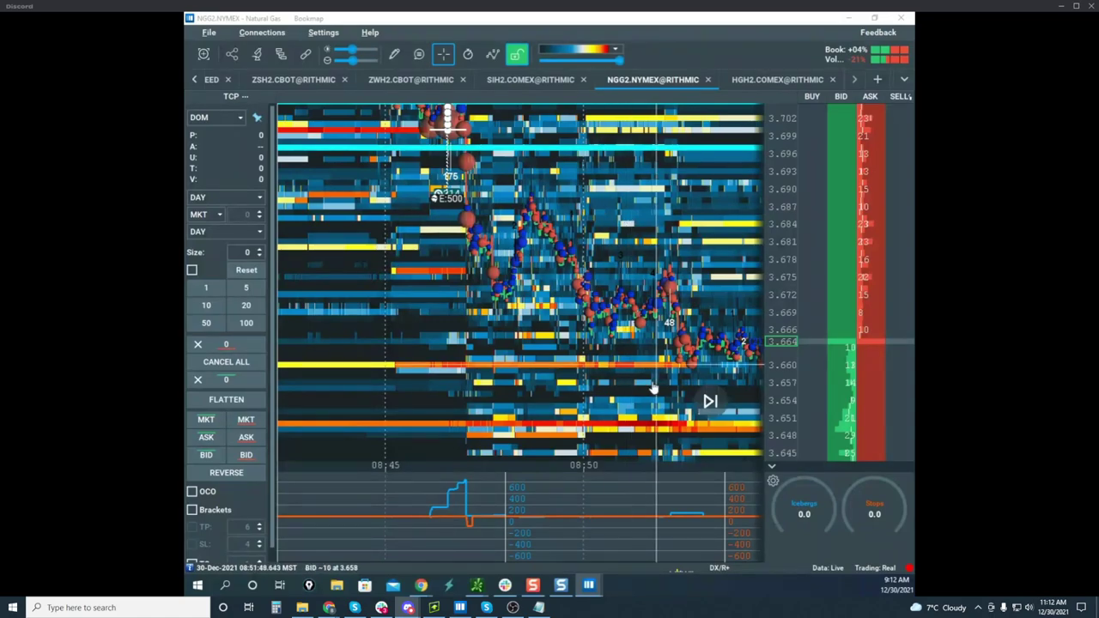
Switch to the E-Mini Nasdaq-100 (NQH2.CME) window and frame the sell-off and rebound between 08:45 and 09:15
mouse_move(592, 588)
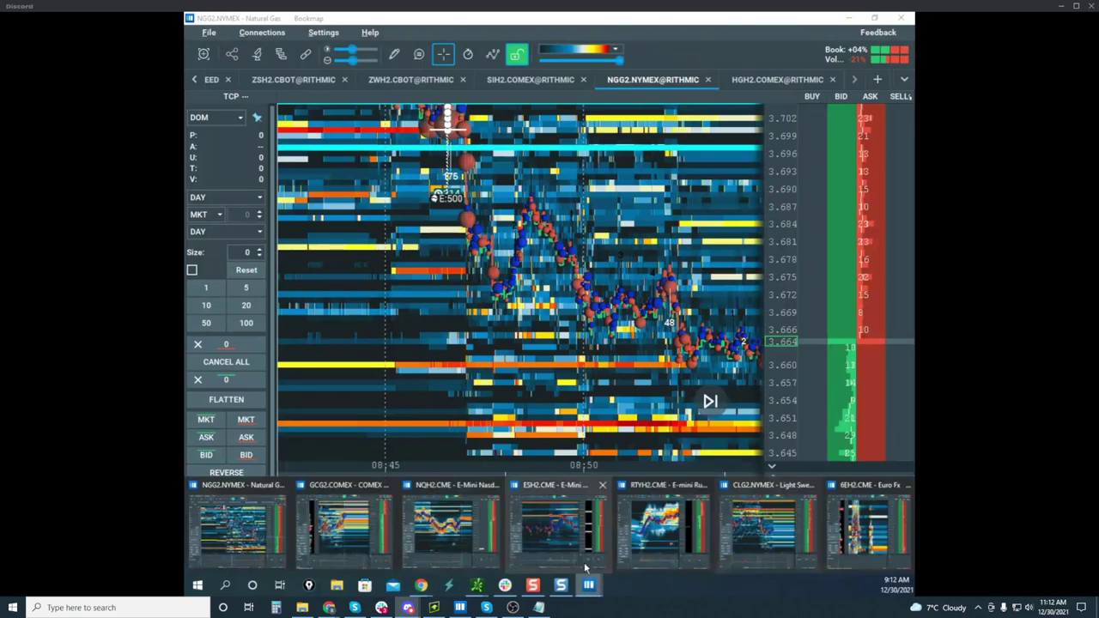
left_click(238, 527)
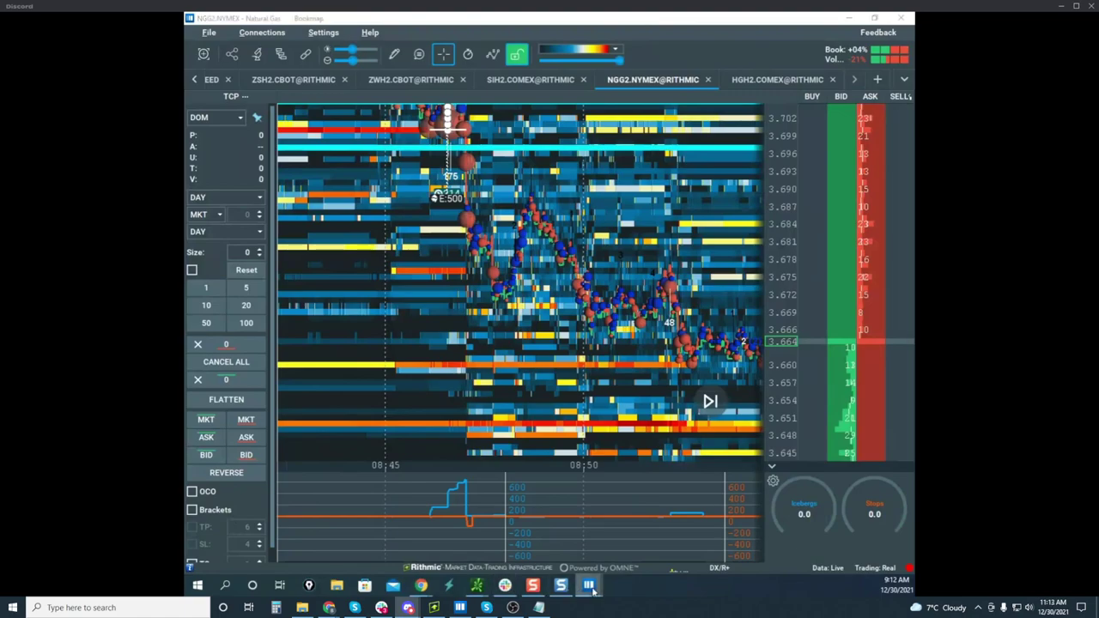
mouse_move(592, 587)
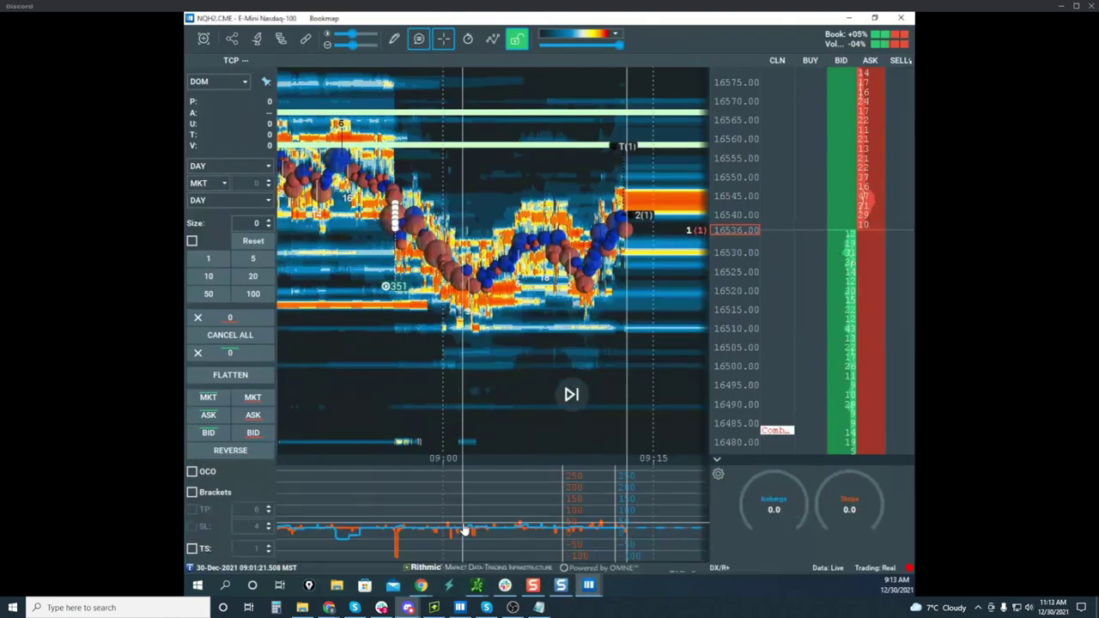
left_click(463, 525)
scroll(569, 268, "down", 3)
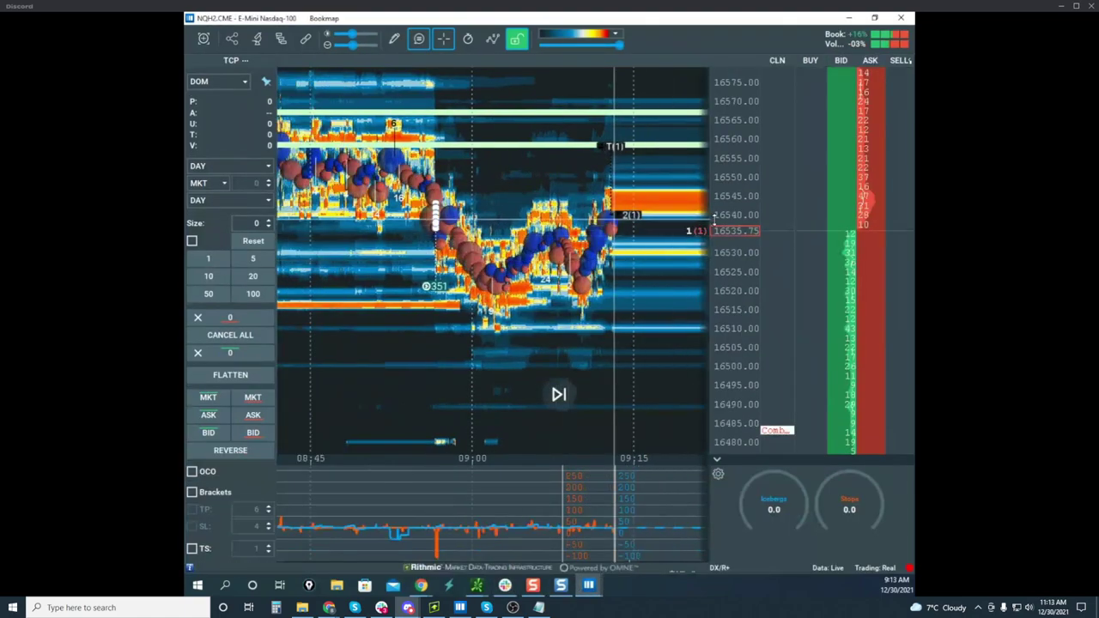
scroll(726, 216, "up", 3)
left_click_drag(635, 206, 655, 298)
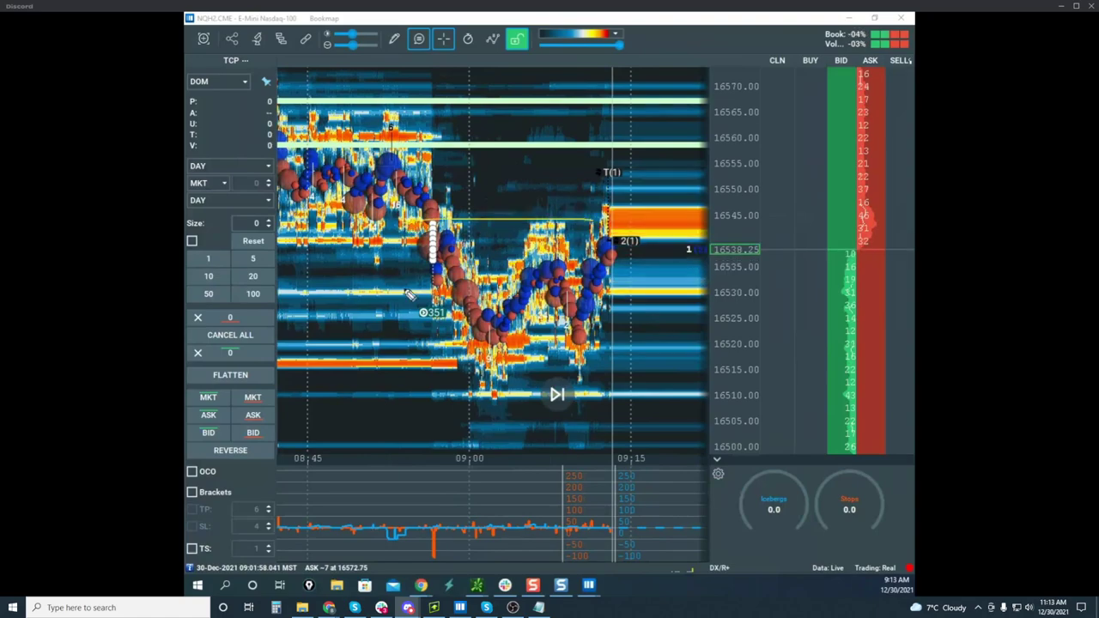
Mark the lower edge of the white-dotted sweep zone, the 351 marker and the bids just below the current price freehand
left_click_drag(403, 265, 654, 257)
left_click_drag(463, 306, 481, 315)
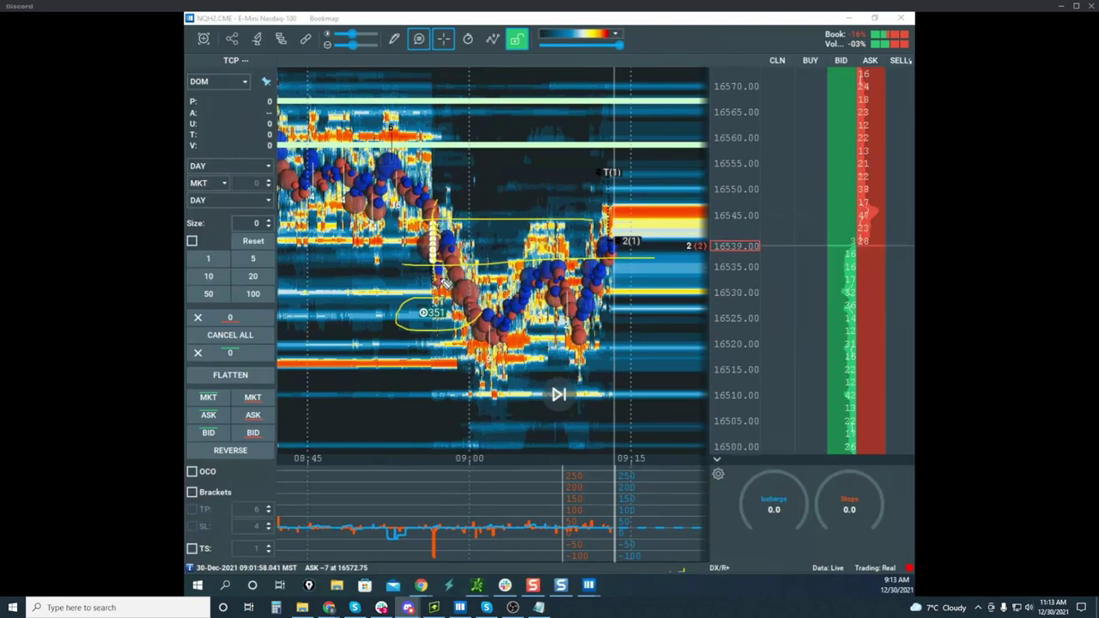
left_click_drag(860, 240, 850, 254)
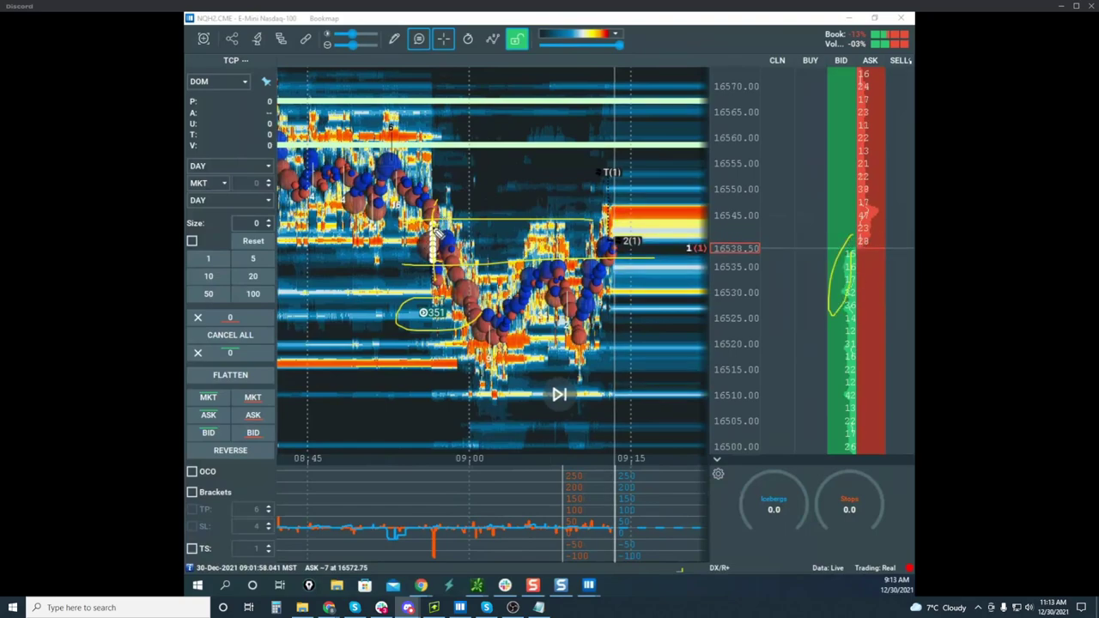
Trace the drop from the sweep zone, the rebound and a projected fall freehand, and erase all the marks
left_click_drag(444, 238, 507, 358)
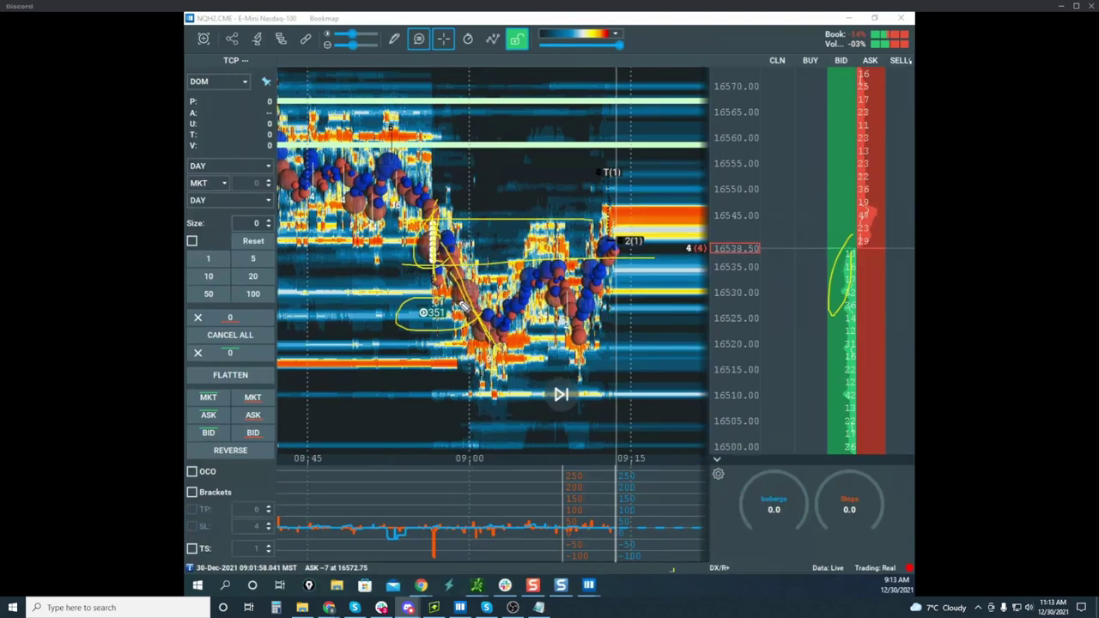
mouse_move(469, 303)
left_mouse_down()
mouse_move(515, 328)
mouse_move(614, 248)
mouse_move(642, 440)
left_mouse_up()
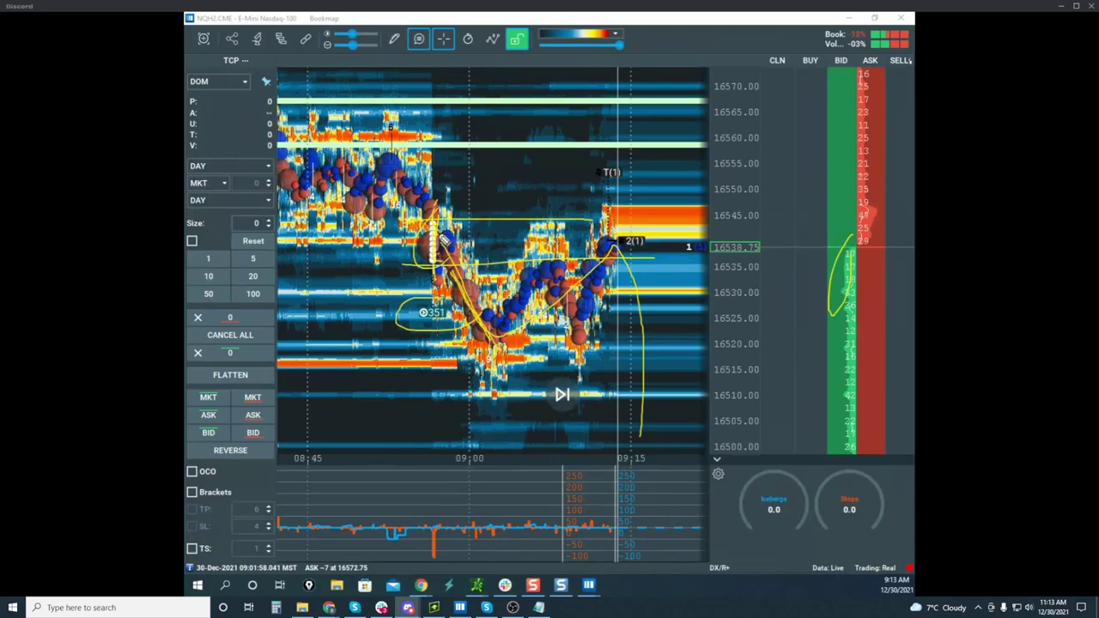
mouse_move(445, 239)
left_mouse_down()
mouse_move(445, 268)
mouse_move(532, 389)
mouse_move(592, 273)
left_mouse_up()
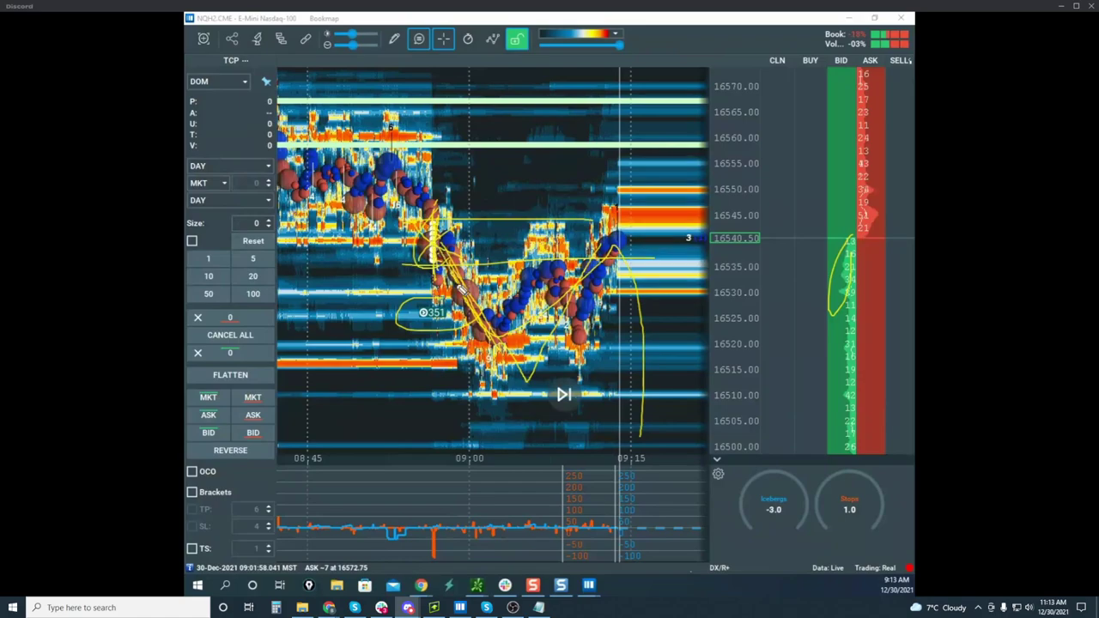
left_click_drag(458, 285, 505, 345)
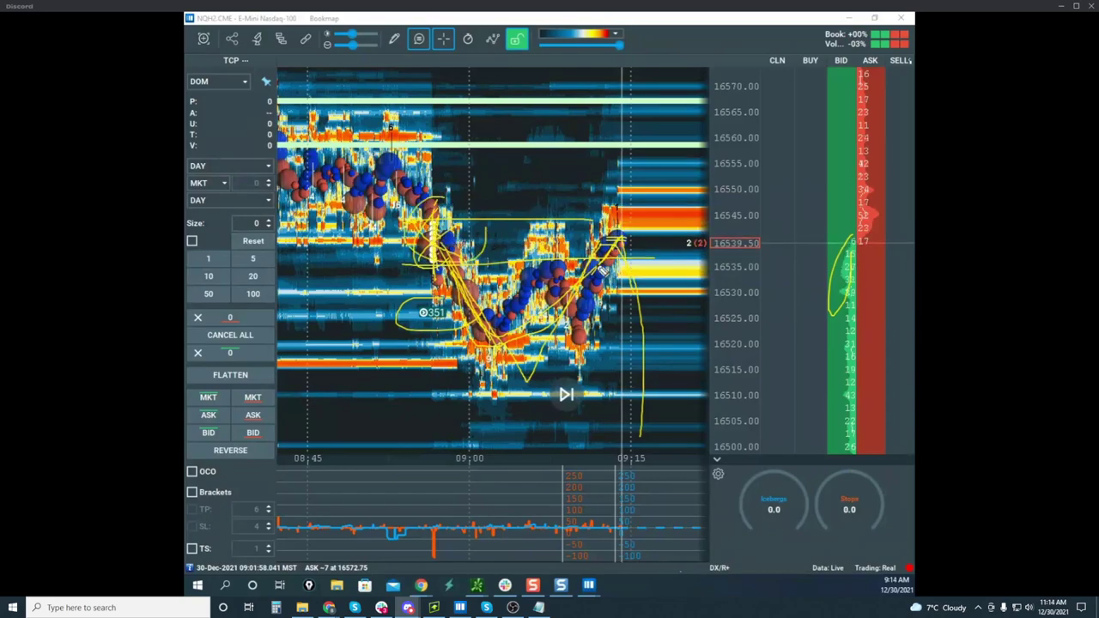
left_click_drag(628, 268, 654, 484)
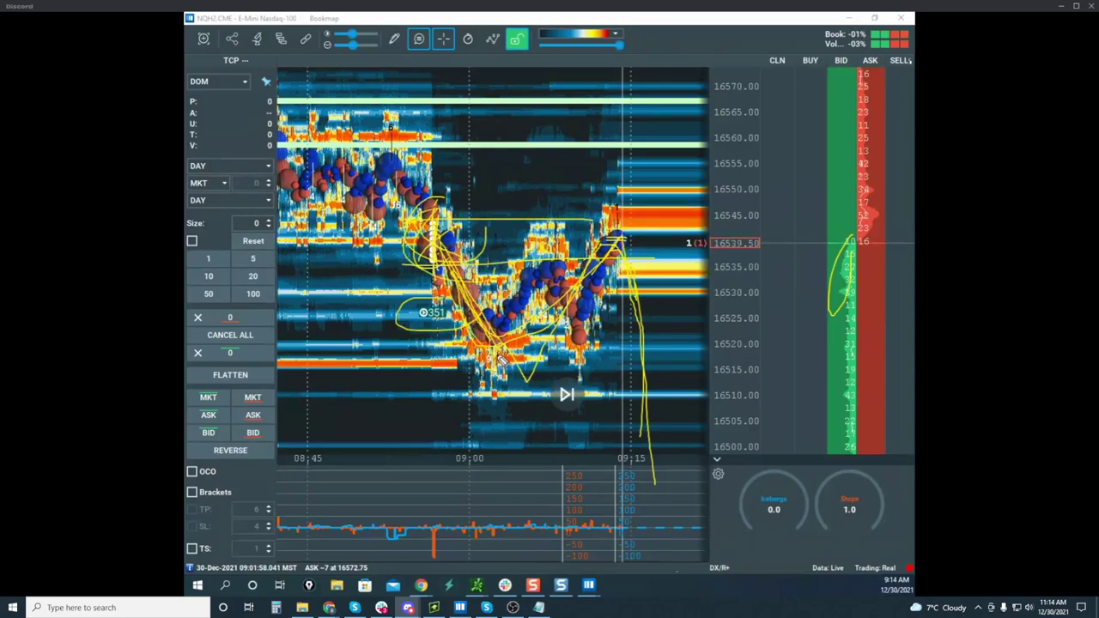
key("Escape")
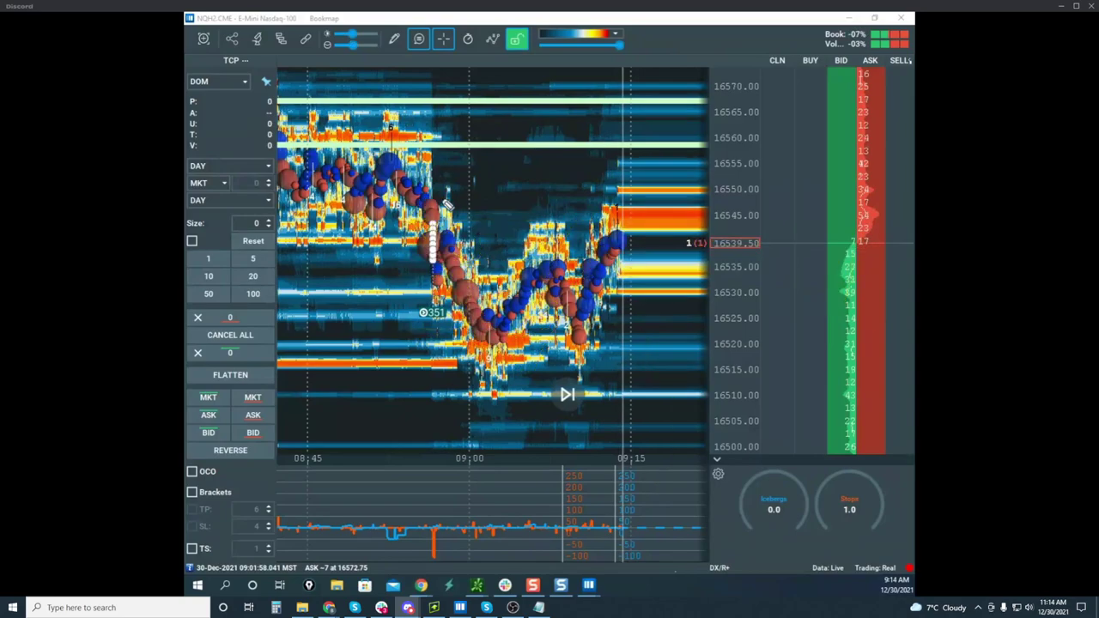
Draw the drop-and-rebound curve, both edges of the sweep zone and a steep downward path, and erase the marks
mouse_move(434, 230)
left_mouse_down()
mouse_move(463, 314)
mouse_move(513, 343)
left_mouse_up()
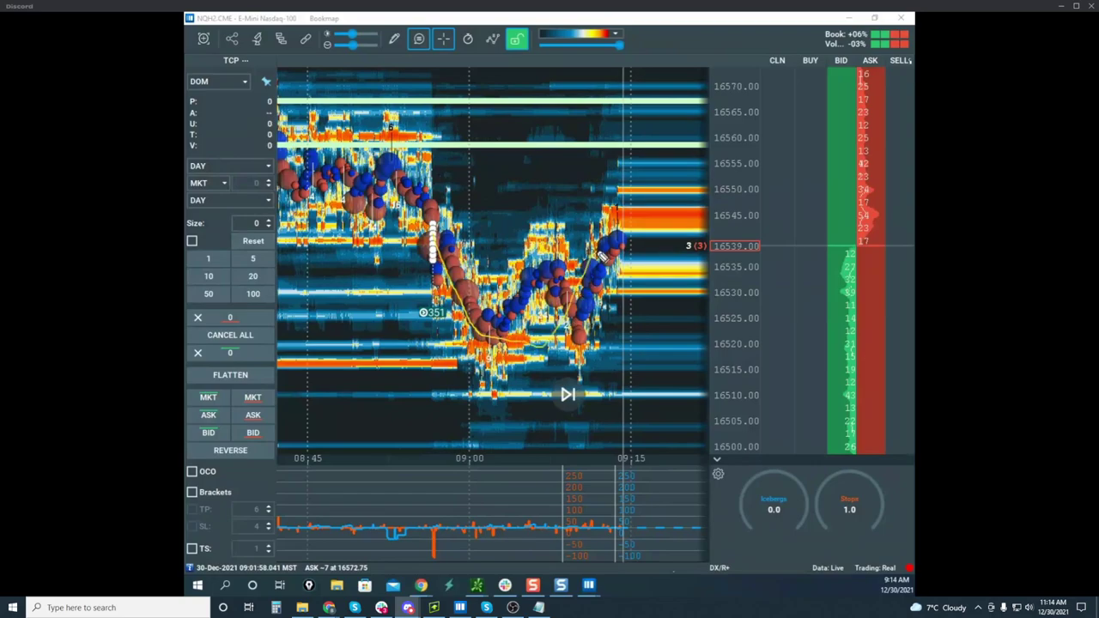
left_click_drag(408, 223, 603, 218)
left_click_drag(403, 266, 611, 267)
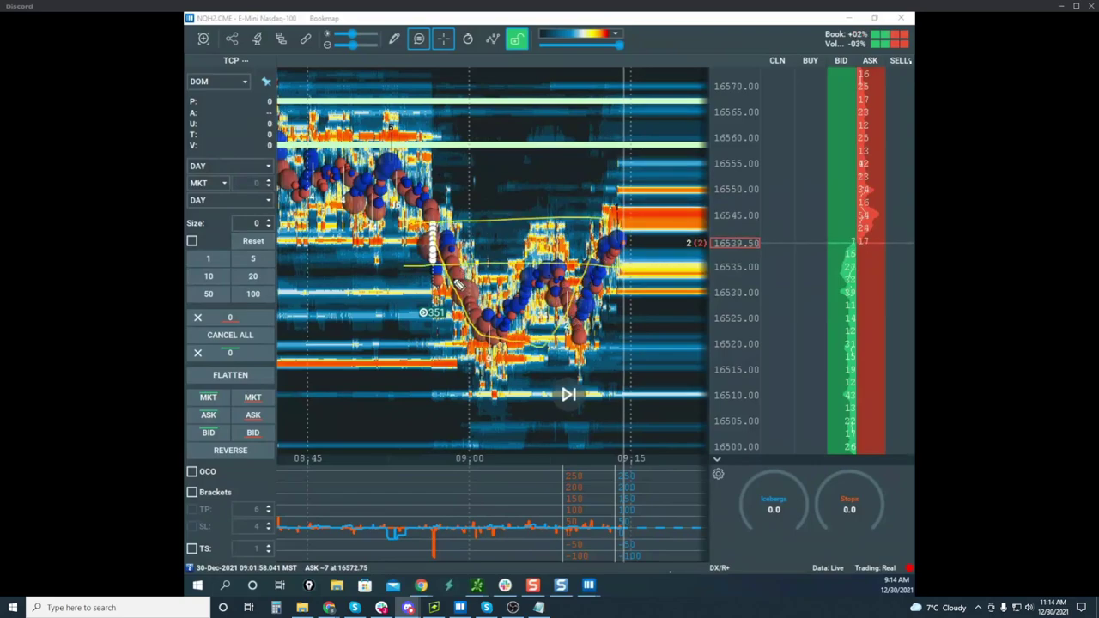
mouse_move(495, 342)
left_mouse_down()
mouse_move(559, 442)
mouse_move(603, 547)
left_mouse_up()
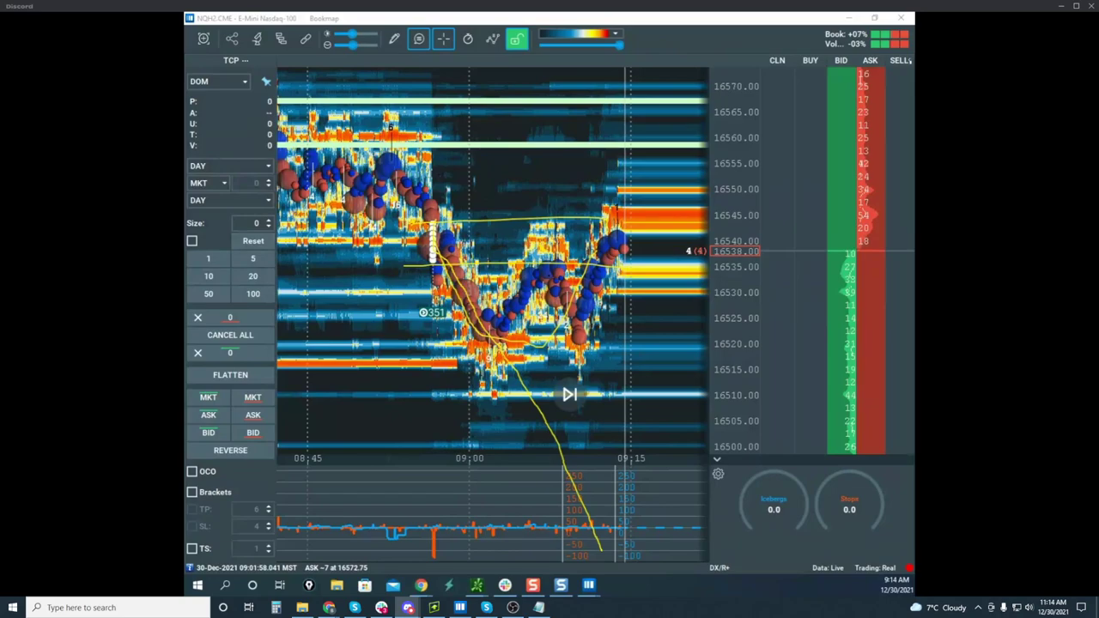
key("Escape")
Mark the sweep zone, nearby bid levels, the 351 marker and the swings from the zone freehand, and erase the marks
left_click_drag(395, 220, 566, 221)
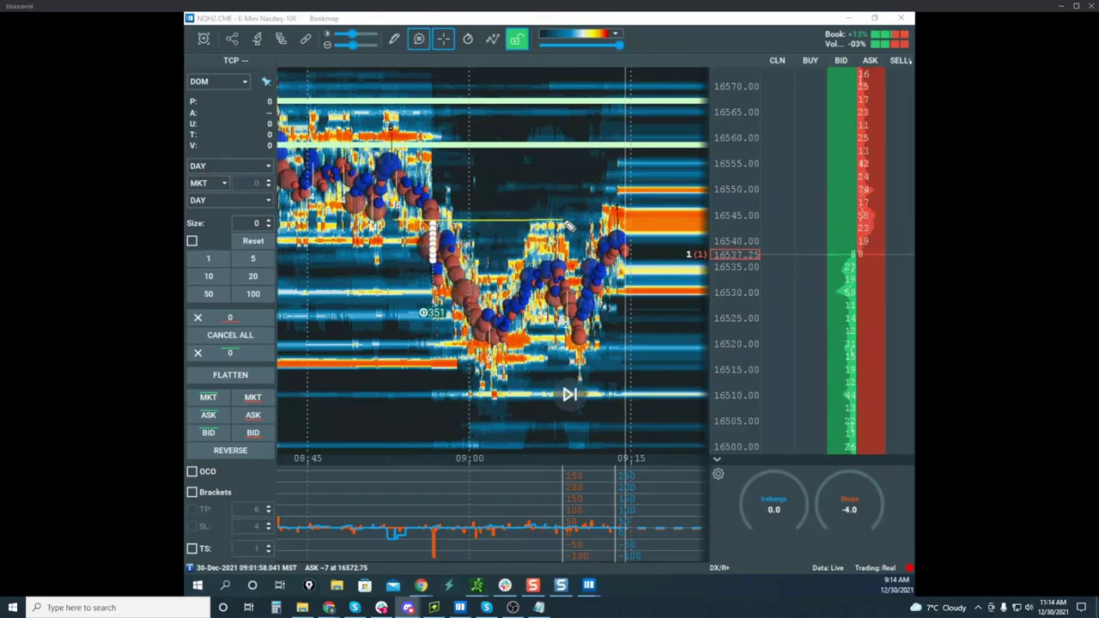
mouse_move(381, 267)
left_mouse_down()
mouse_move(462, 267)
mouse_move(403, 253)
left_mouse_up()
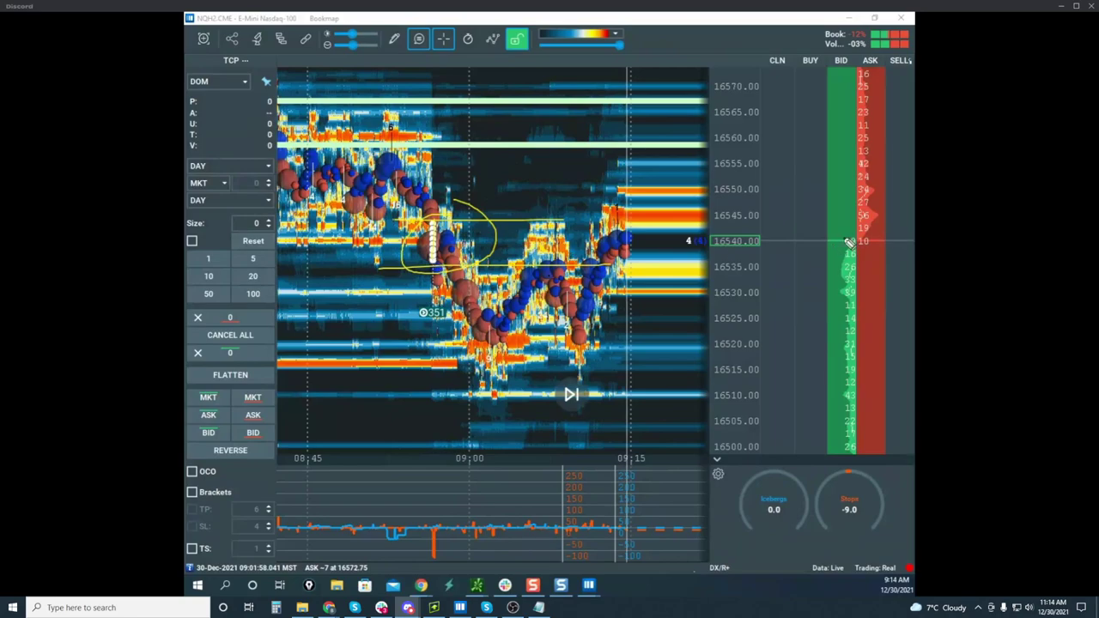
mouse_move(836, 246)
left_mouse_down()
mouse_move(857, 244)
mouse_move(844, 255)
left_mouse_up()
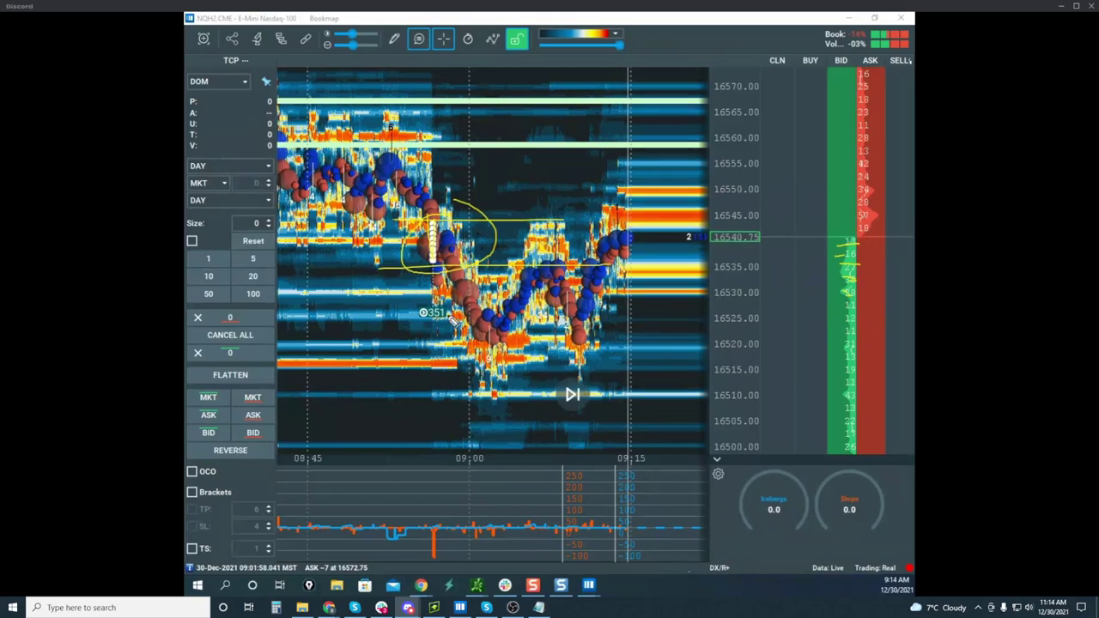
left_click_drag(447, 309, 505, 354)
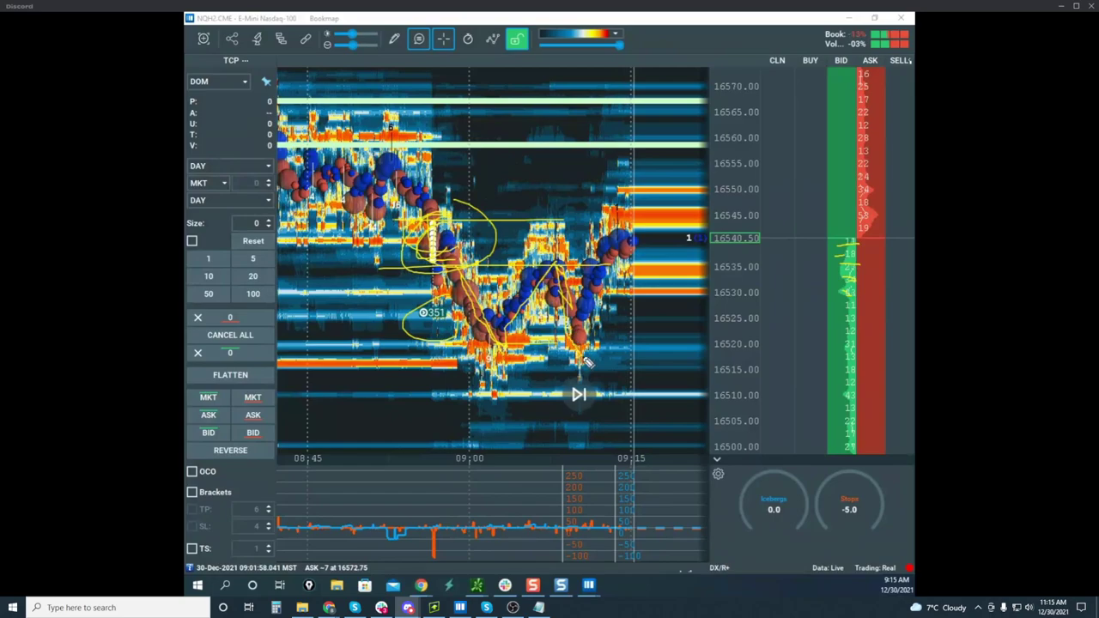
mouse_move(554, 290)
left_mouse_down()
mouse_move(638, 527)
mouse_move(637, 482)
left_mouse_up()
left_click_drag(595, 87, 642, 132)
key("e")
Underline both edges of the sweep zone and mark the area beside the 351 marker, and erase these marks
left_click_drag(425, 221, 534, 218)
left_click_drag(399, 266, 508, 260)
mouse_move(443, 303)
left_mouse_down()
mouse_move(388, 320)
mouse_move(469, 291)
left_mouse_up()
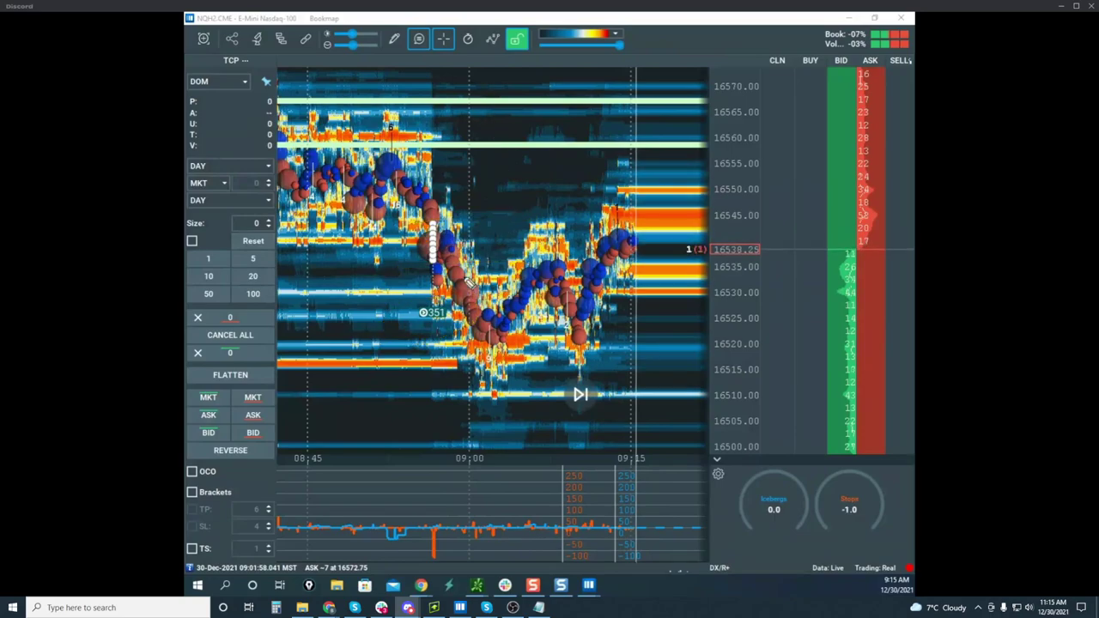
Circle the white-dotted sweep, line its upper and lower edges, and trace the drop to the low and the rebound
left_click_drag(383, 243, 468, 249)
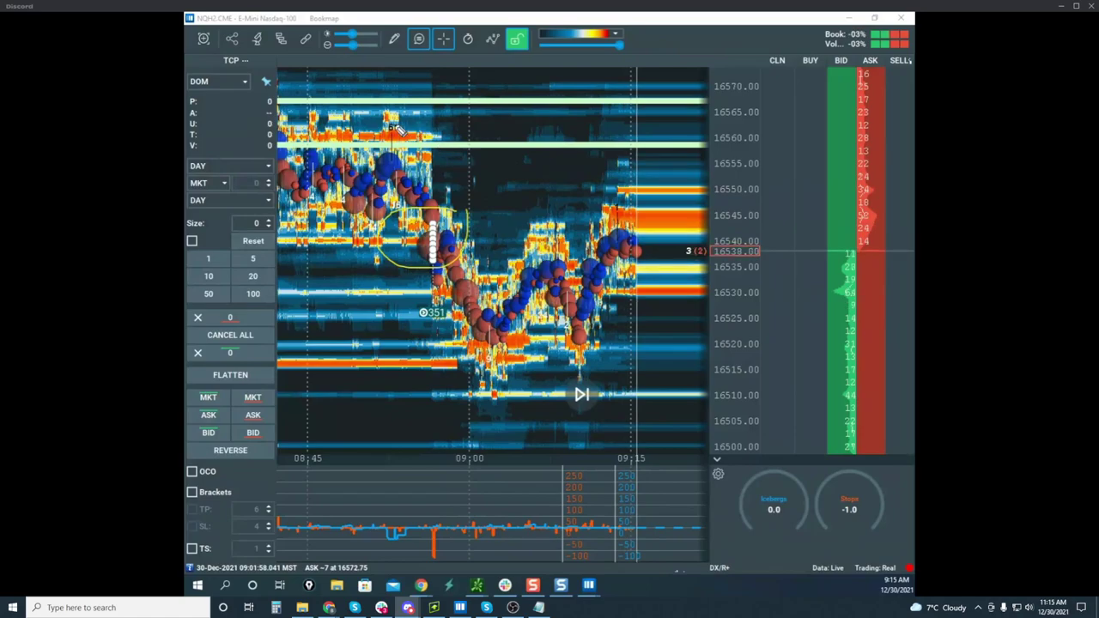
left_click_drag(398, 231, 482, 217)
mouse_move(413, 263)
left_mouse_down()
mouse_move(482, 262)
mouse_move(482, 338)
mouse_move(527, 396)
left_mouse_up()
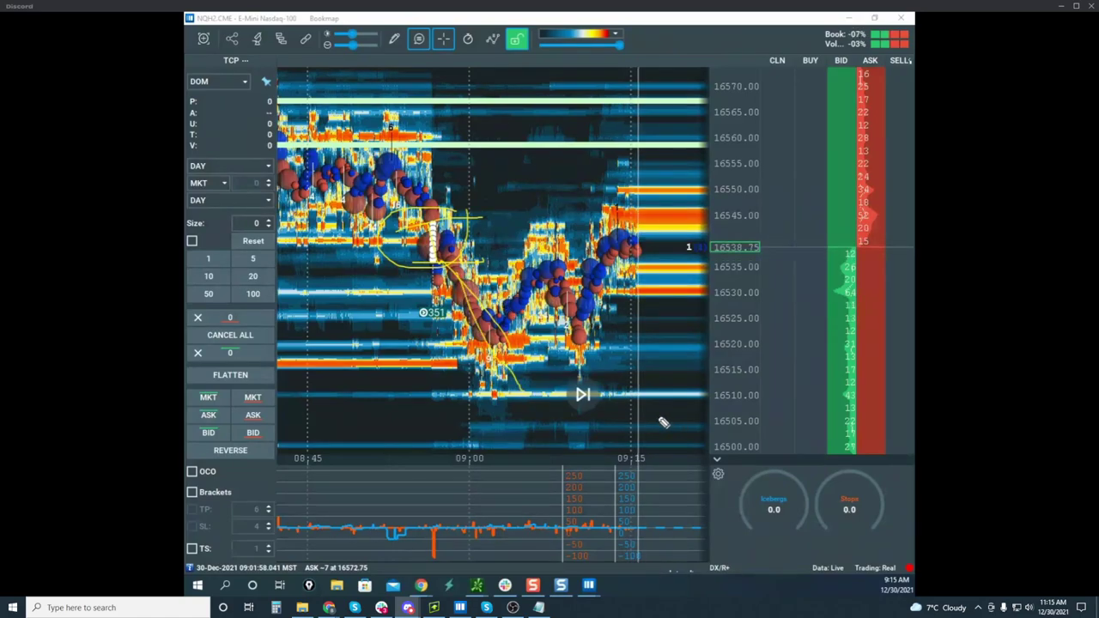
left_click_drag(517, 381, 587, 233)
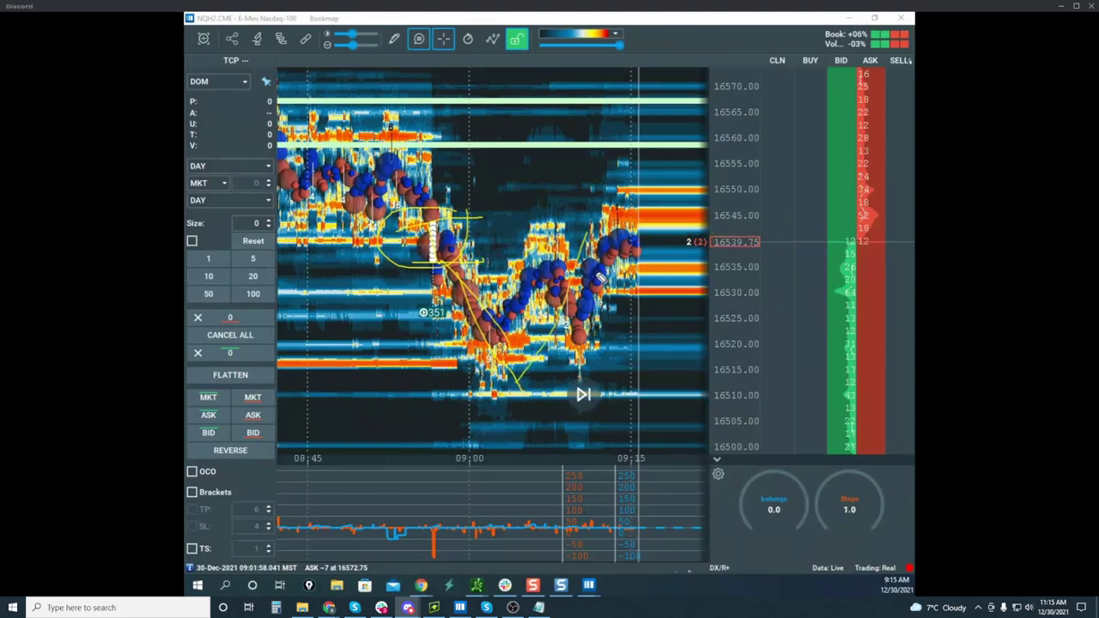
left_click_drag(487, 387, 584, 249)
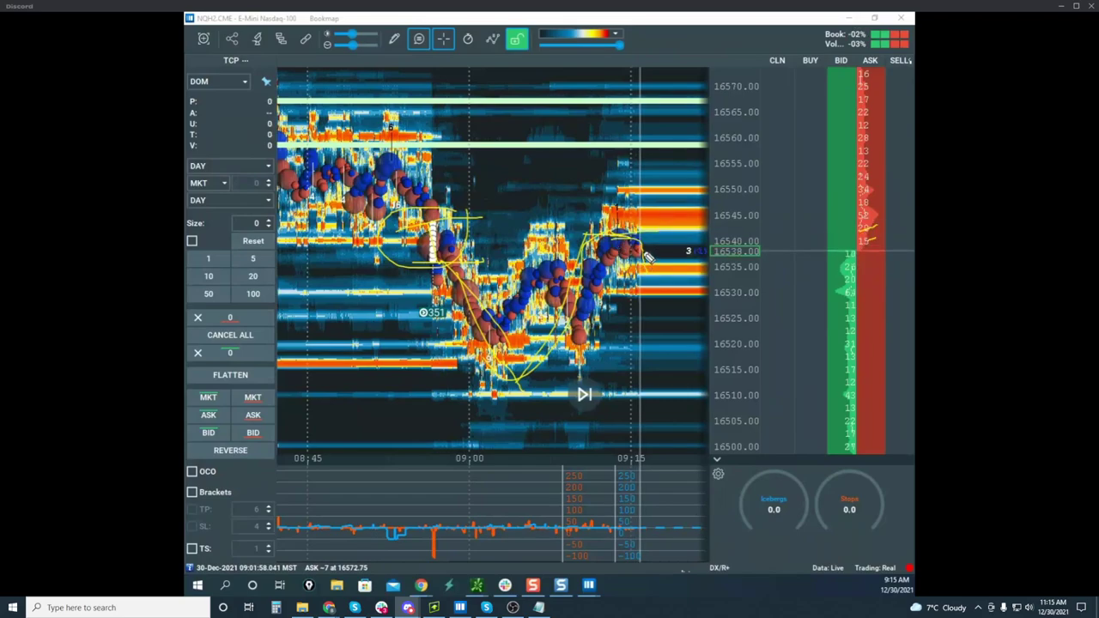
Draw a steep drop from the latest NQH2 price to below 16500 with an upturn at its end, and erase all marks
left_click_drag(670, 331, 661, 464)
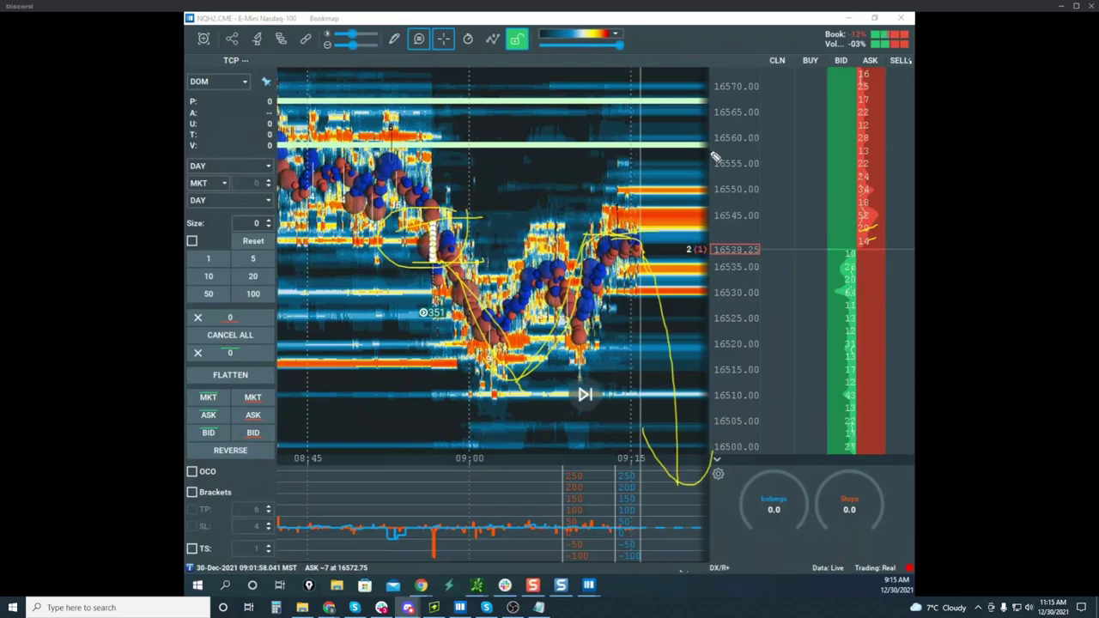
key("Escape")
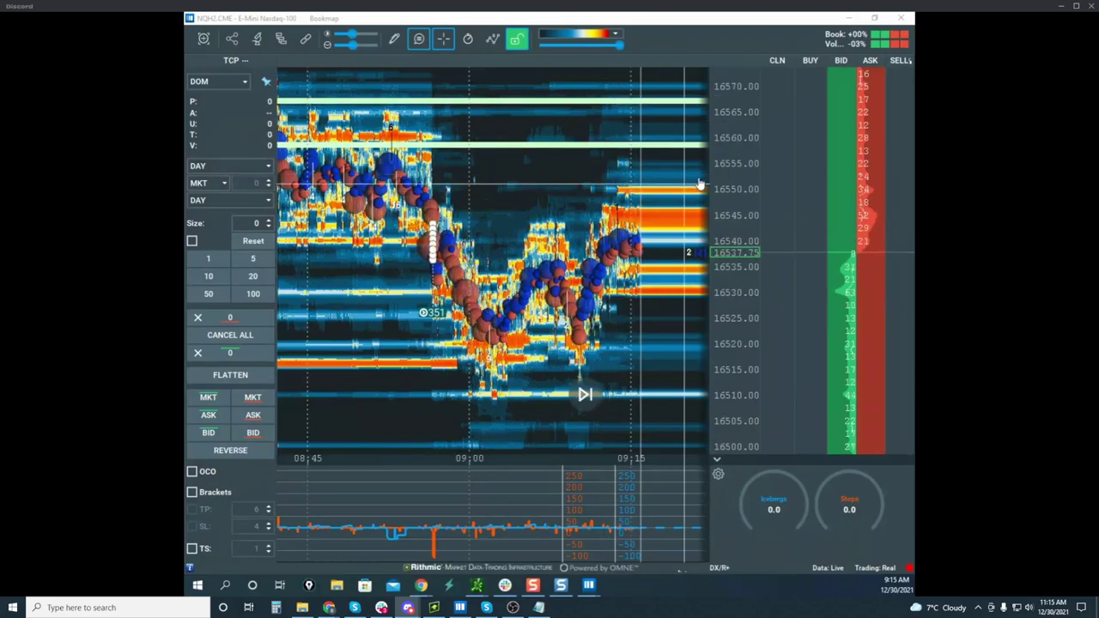
Circle the white-dotted sweep, line the two bright levels above it, trace the drop, rebounds and two falling paths, and erase the marks
left_click_drag(714, 177, 714, 193)
left_click_drag(565, 194, 549, 158)
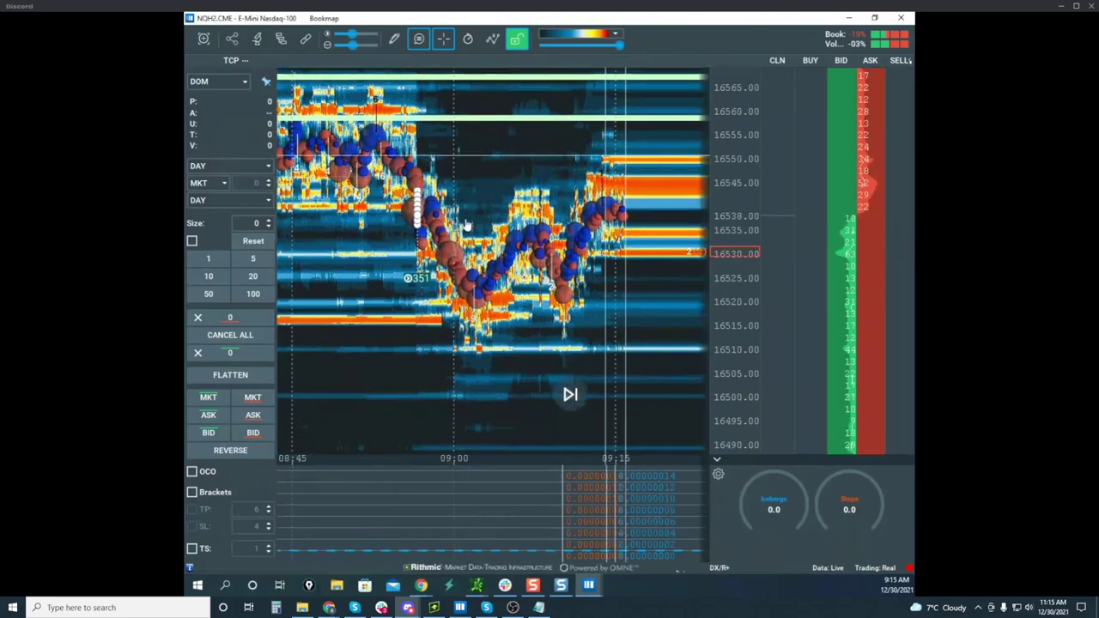
key("ctrl+alt+g")
key("Delete")
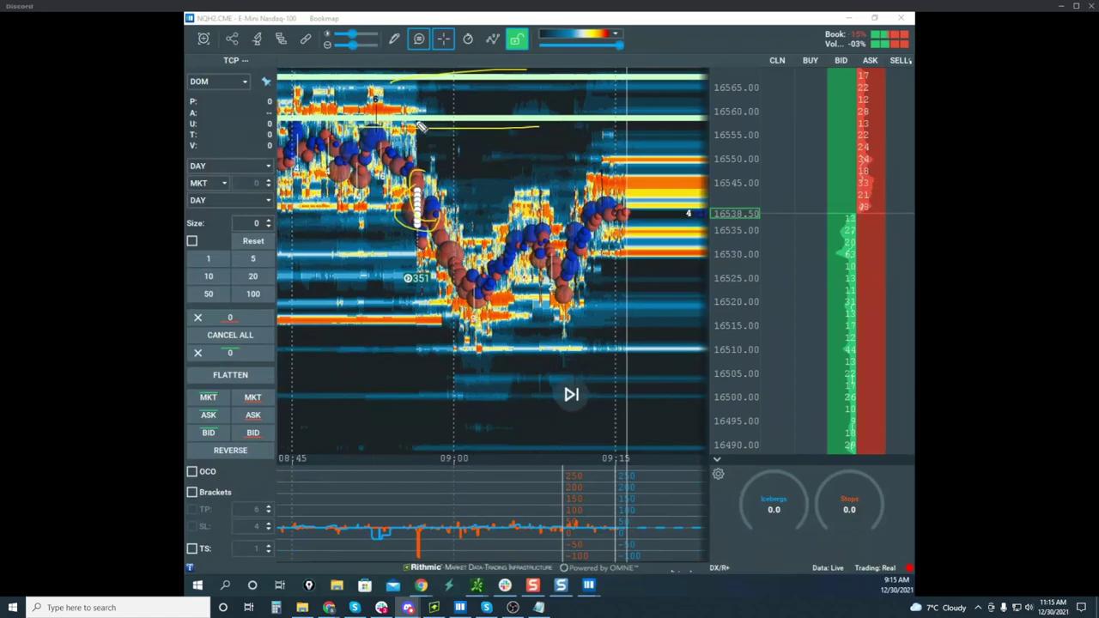
mouse_move(420, 127)
left_mouse_down()
mouse_move(433, 178)
mouse_move(533, 75)
mouse_move(654, 470)
left_mouse_up()
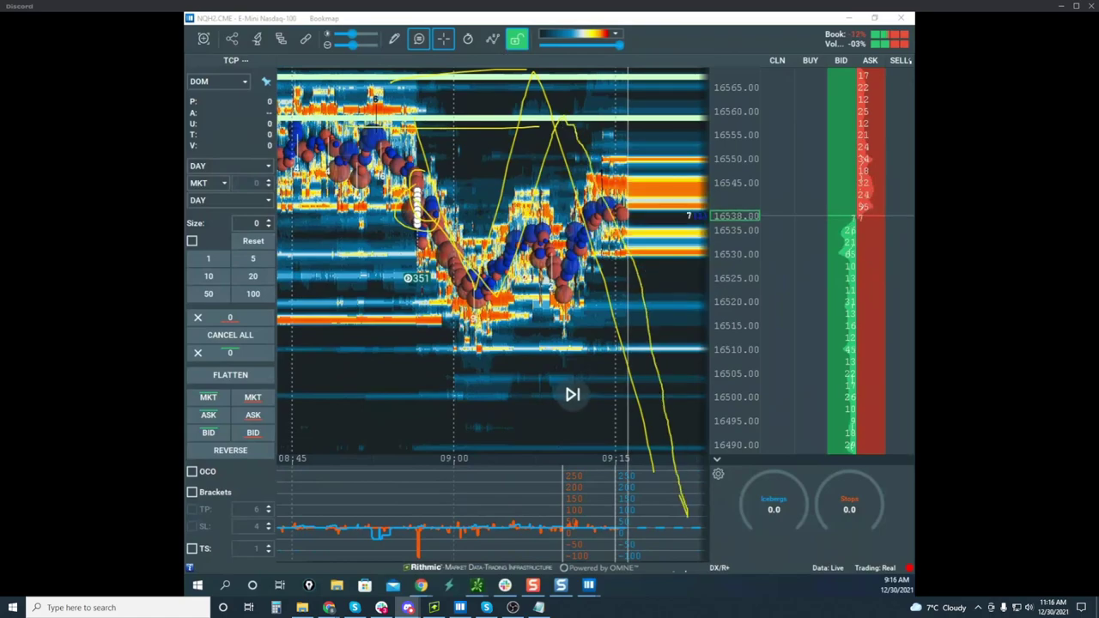
key("Escape")
Examine the NQH2 recovery from the sweep low up to the latest price at several price and time scales
scroll(717, 184, "down", 3)
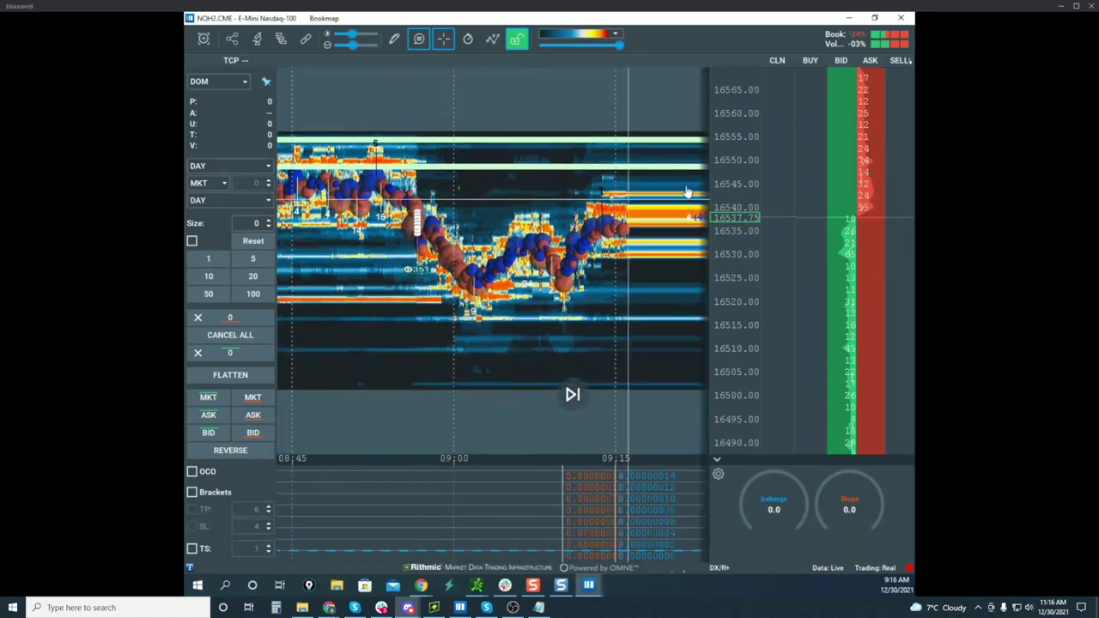
scroll(718, 176, "up", 4)
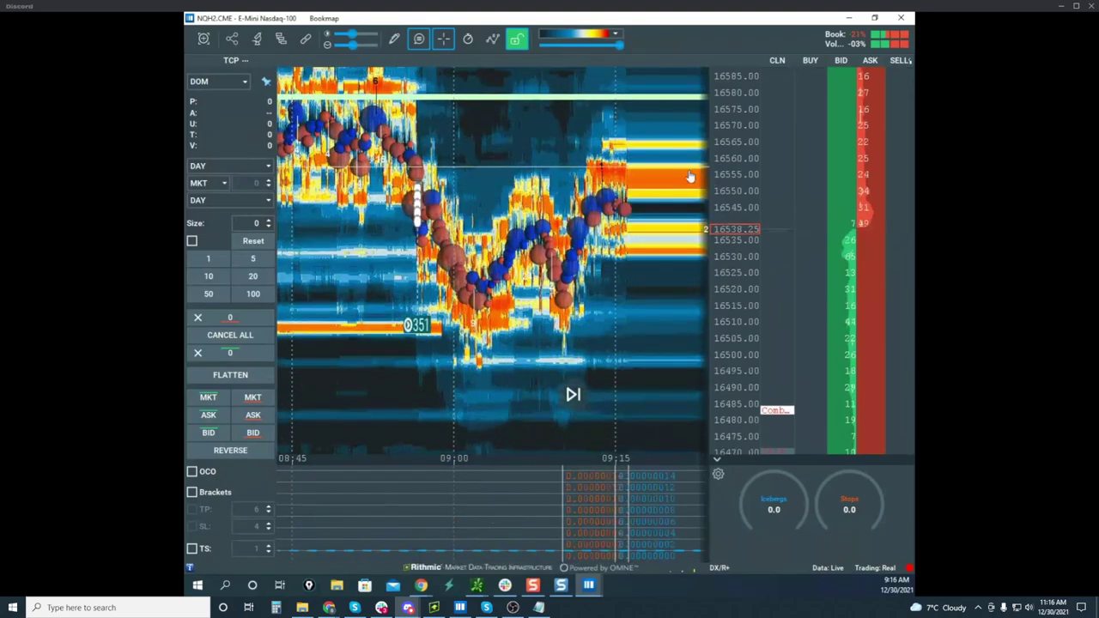
scroll(664, 175, "down", 2)
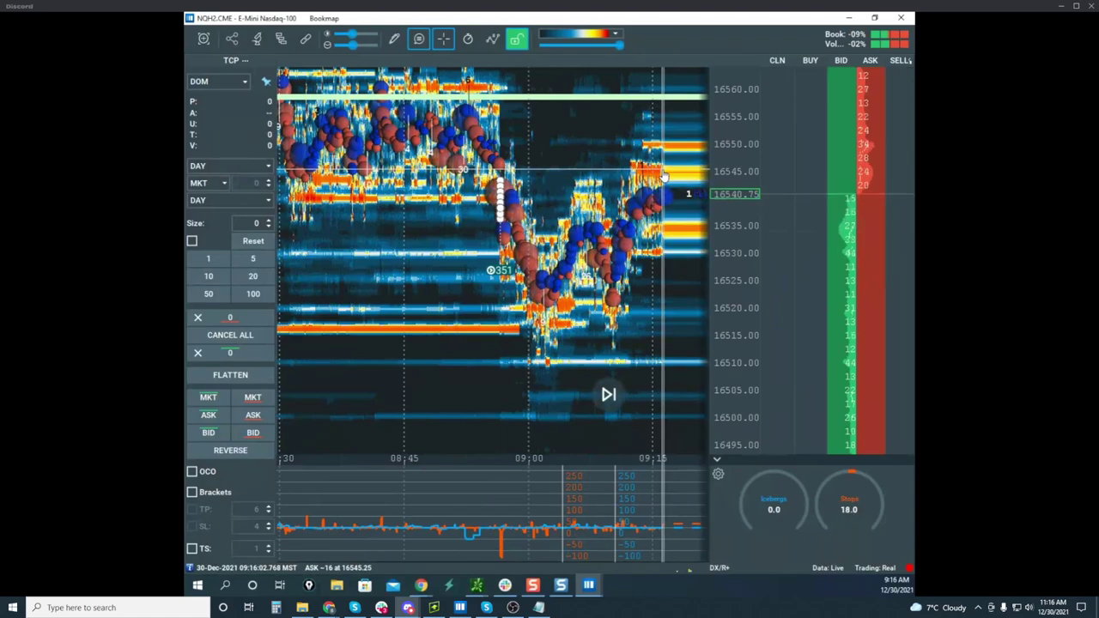
left_click_drag(609, 182, 556, 208)
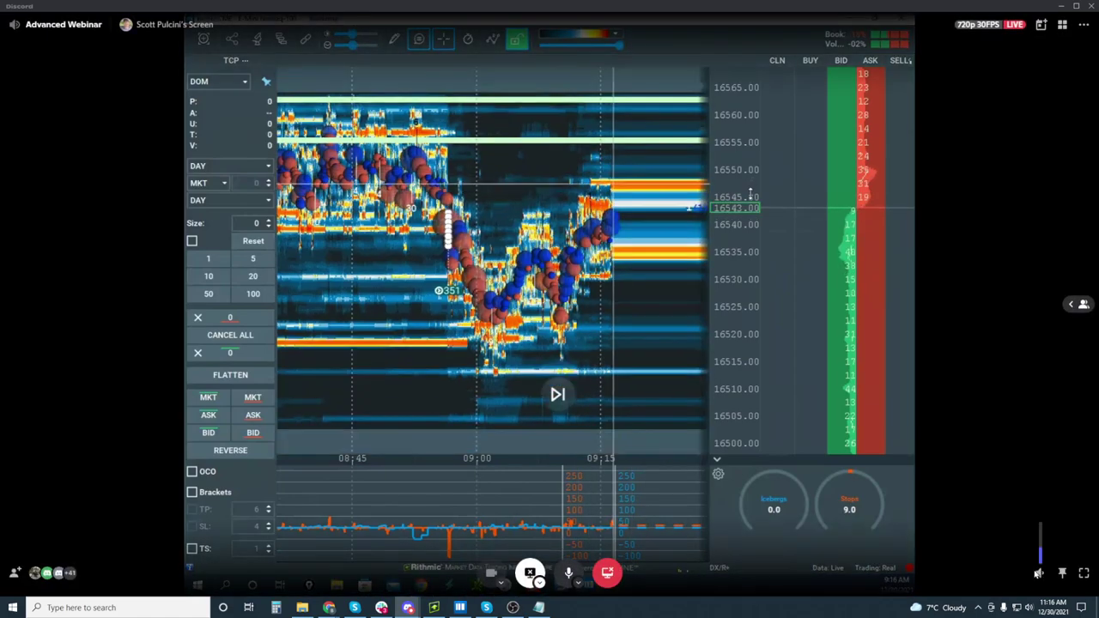
left_click_drag(747, 187, 745, 195)
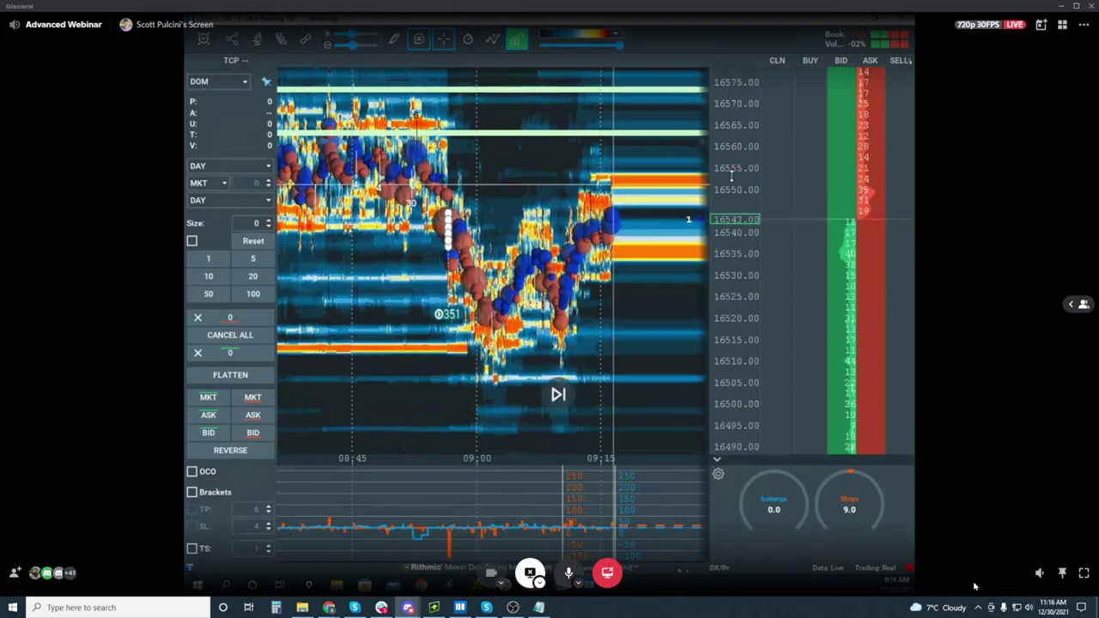
mouse_move(970, 572)
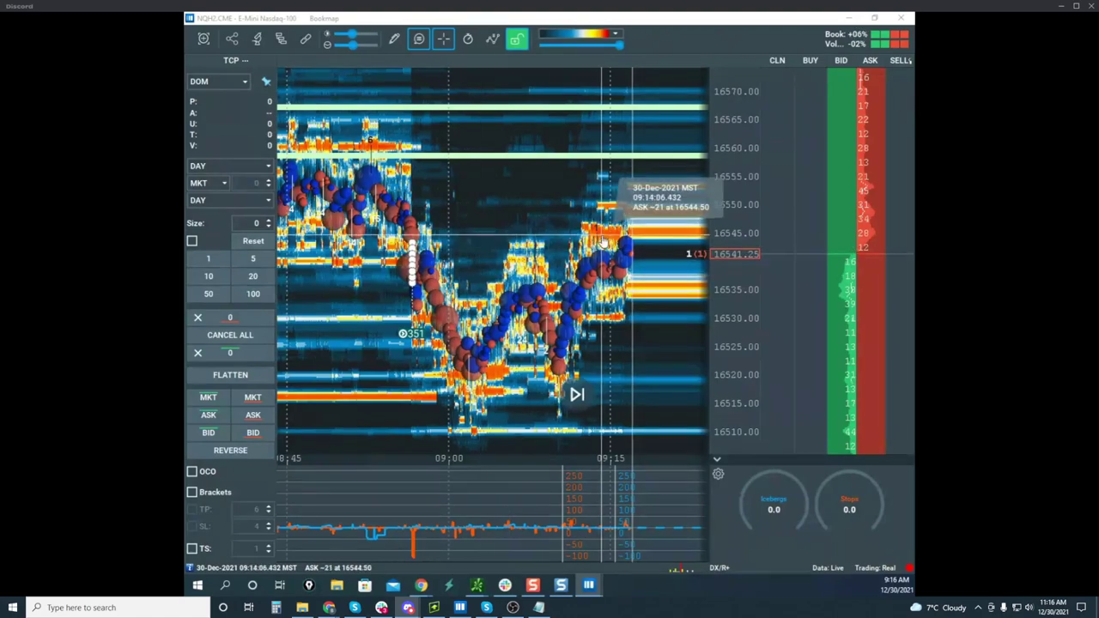
left_click_drag(745, 202, 678, 164)
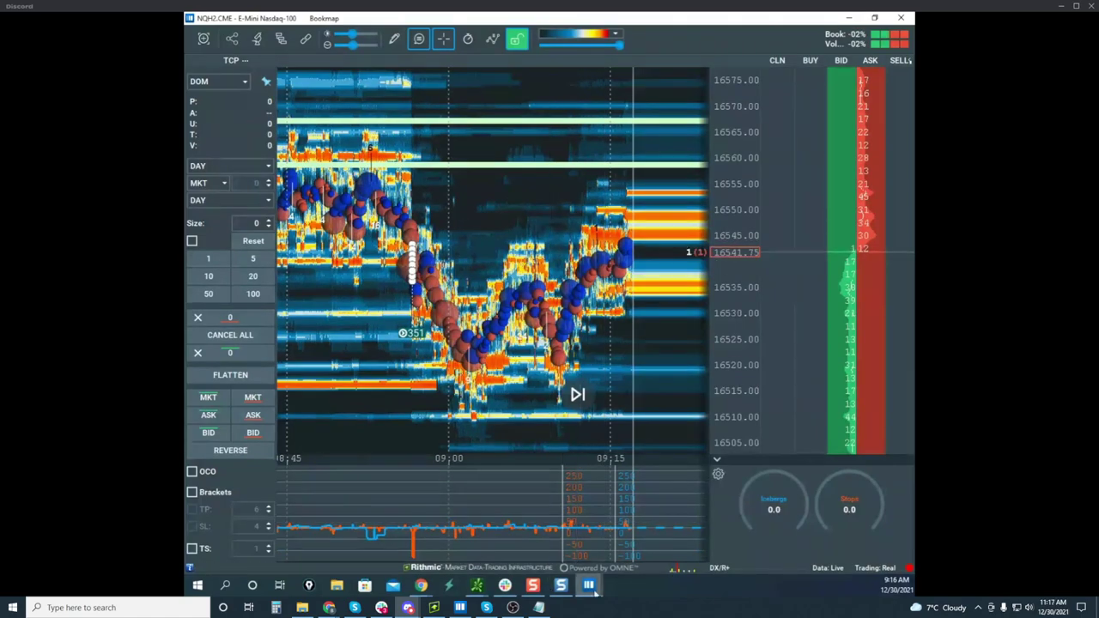
Switch to the Natural Gas (NGG2) chart and sell 4 contracts at market
left_click(591, 585)
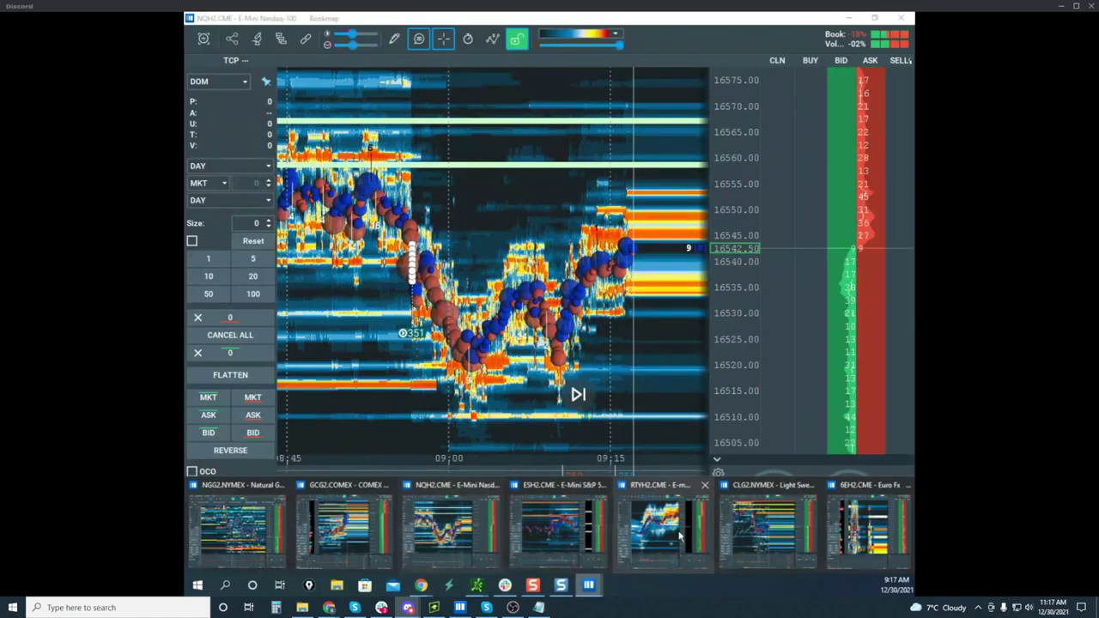
left_click(236, 525)
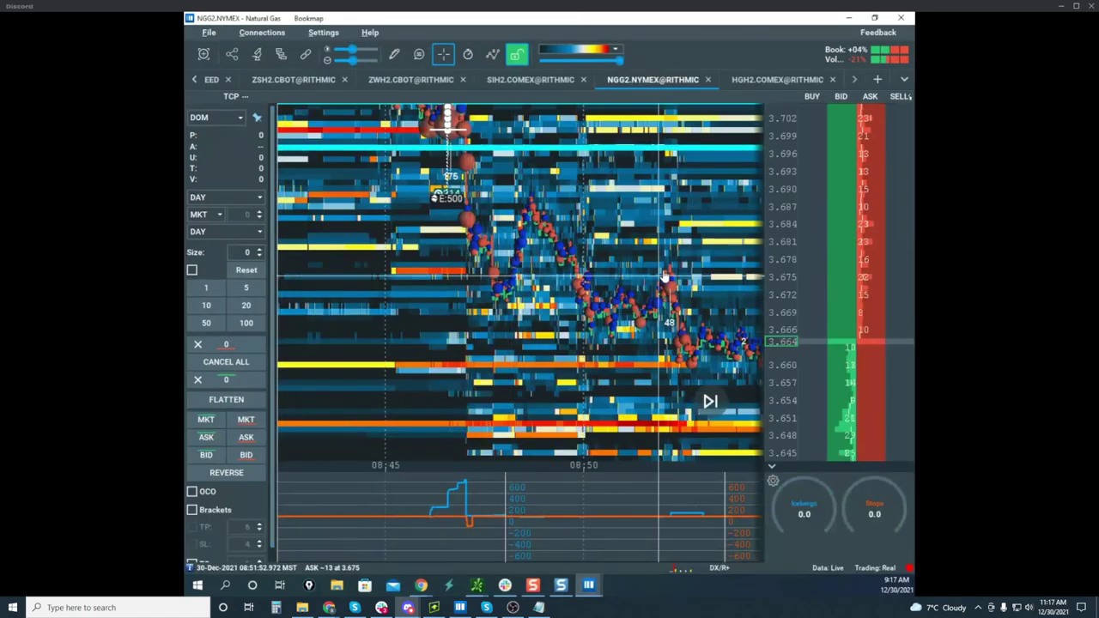
scroll(450, 281, "down", 10)
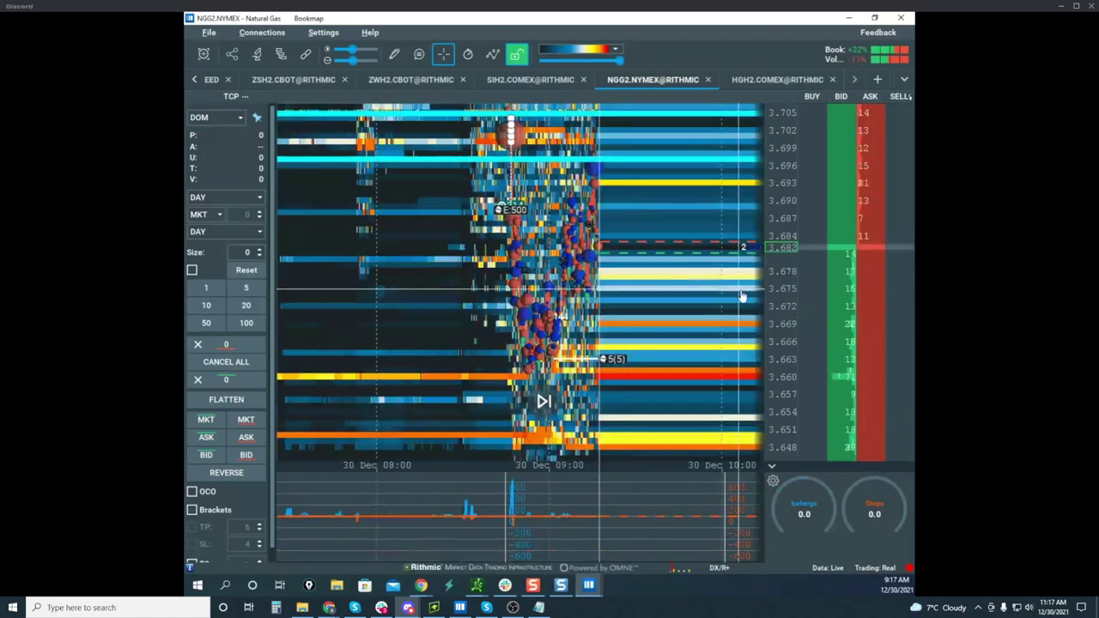
left_click_drag(670, 256, 688, 295)
scroll(687, 295, "up", 8)
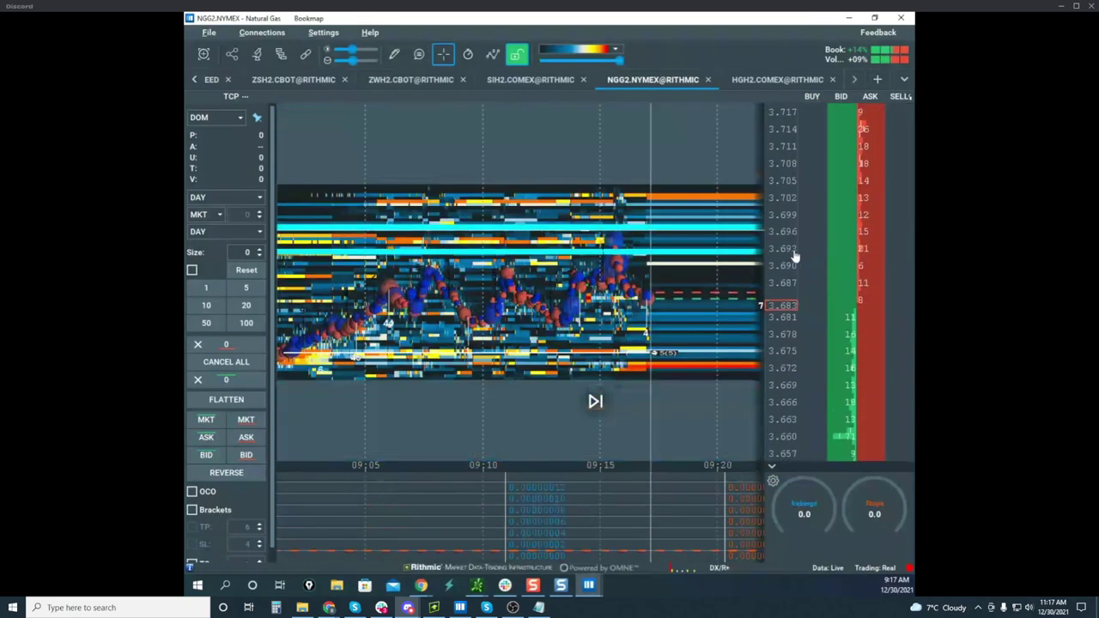
scroll(661, 268, "down", 2)
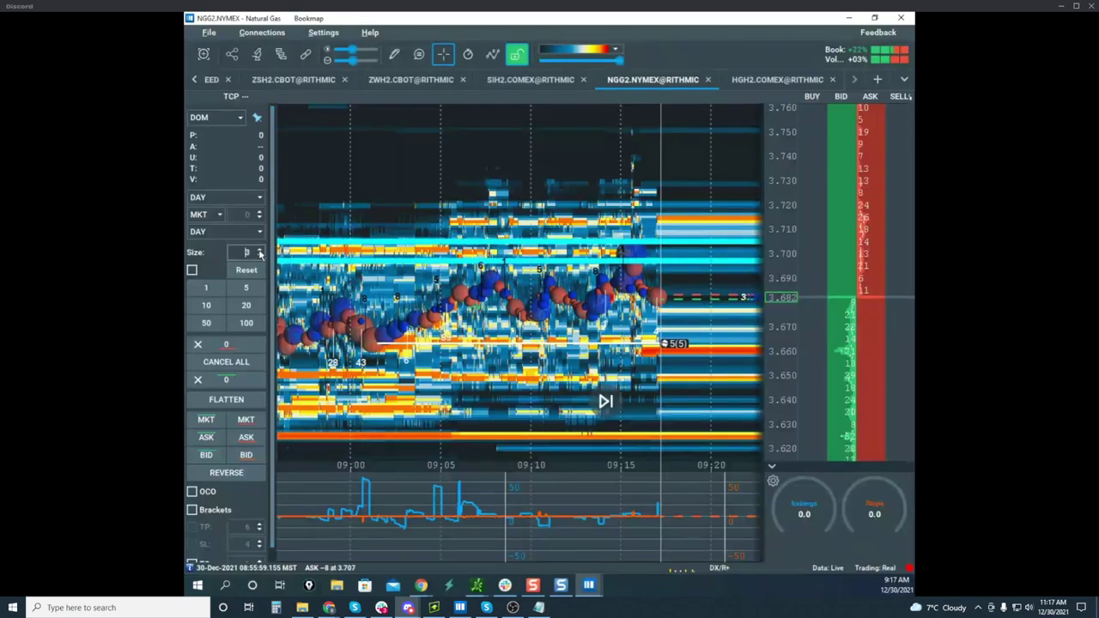
left_click(258, 423)
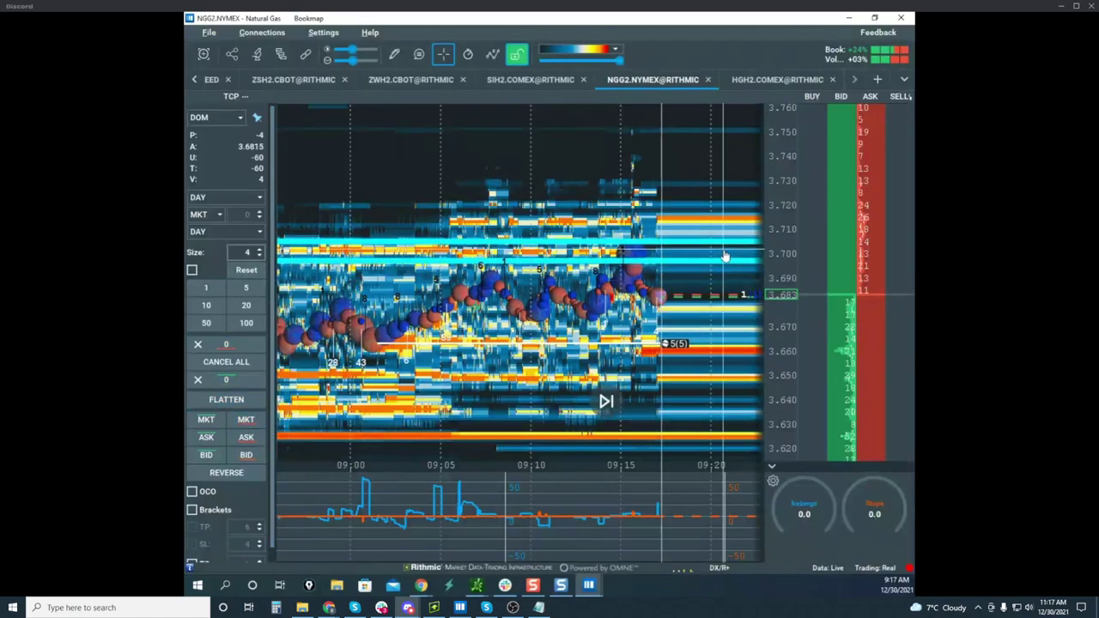
Examine the NGG2 heatmap between the white-dotted sweep and the latest price, around the two cyan levels near 3.70
scroll(764, 236, "down", 3)
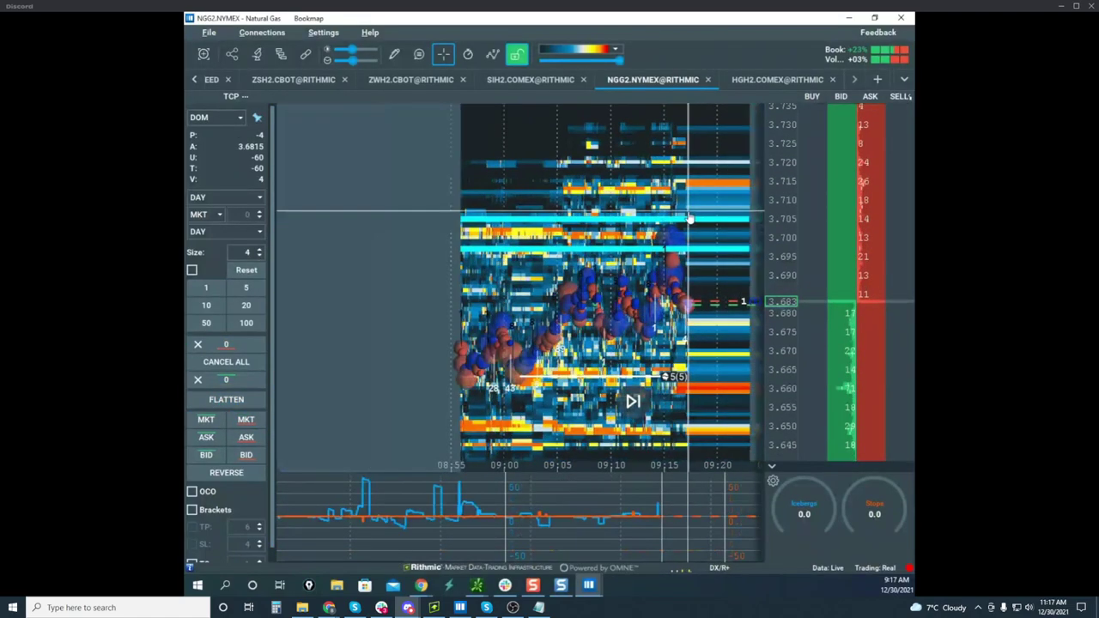
left_click_drag(611, 241, 542, 210)
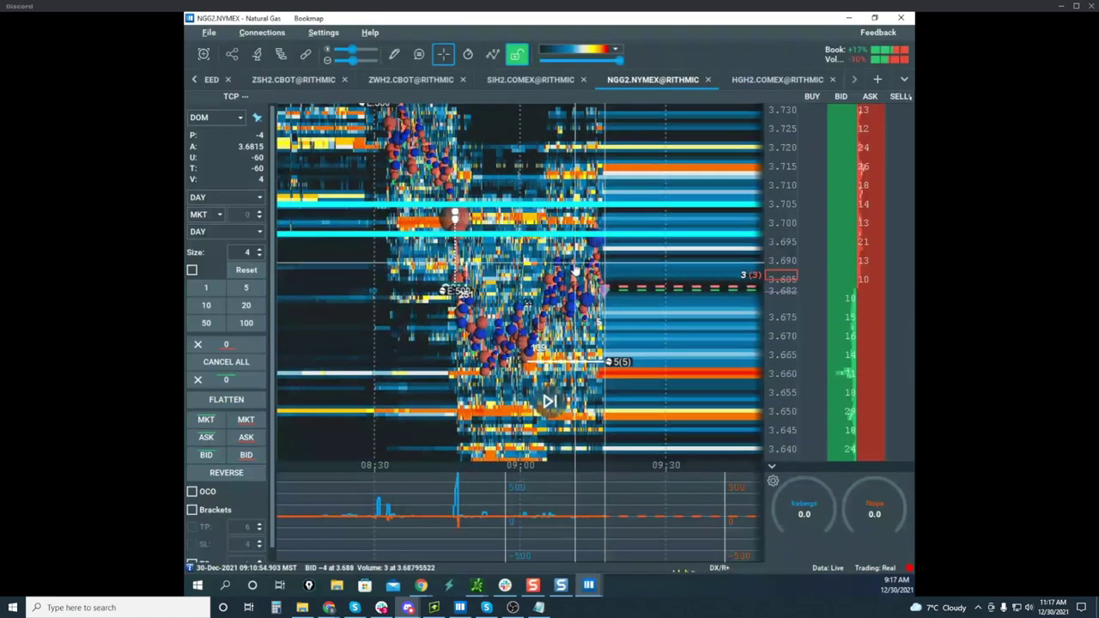
scroll(575, 270, "up", 4)
scroll(789, 216, "up", 3)
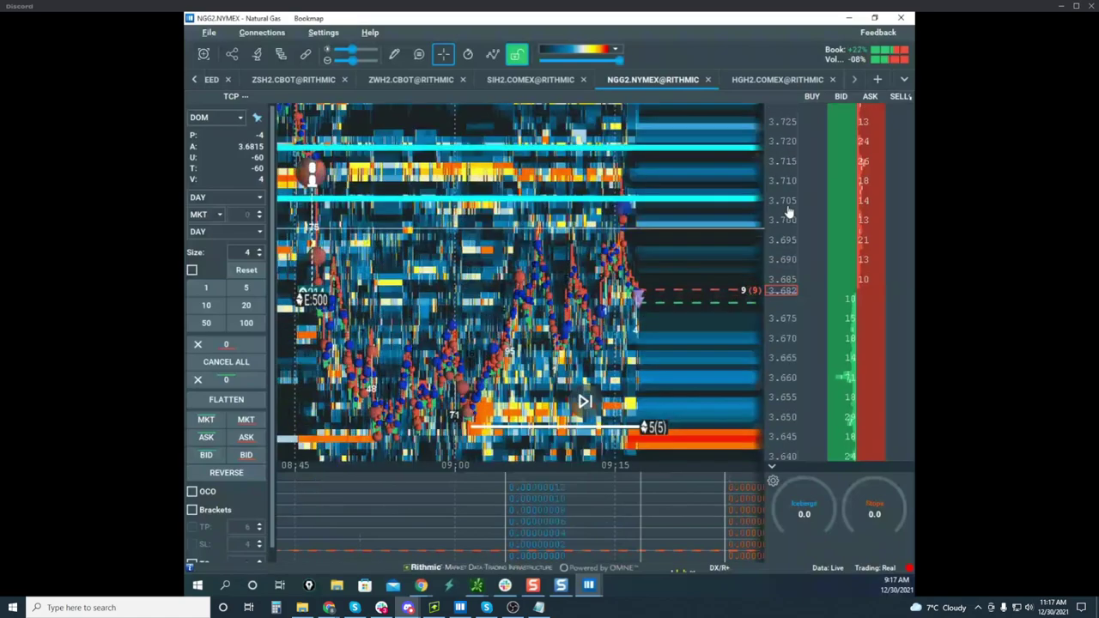
scroll(788, 212, "up", 1)
left_click_drag(714, 223, 753, 221)
left_click_drag(625, 241, 620, 274)
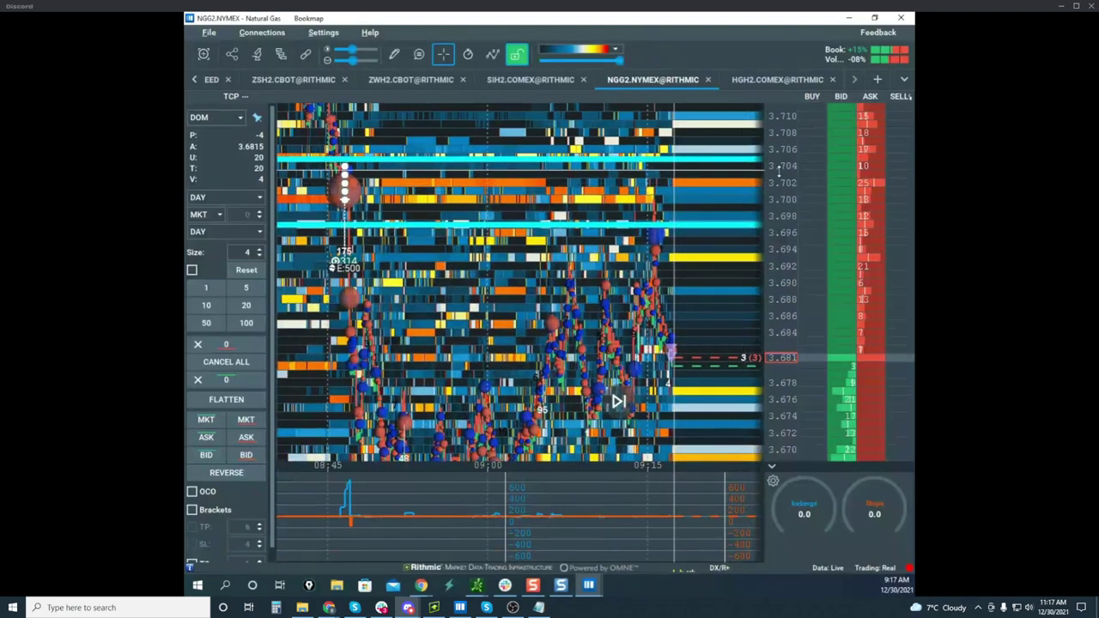
scroll(779, 172, "down", 5)
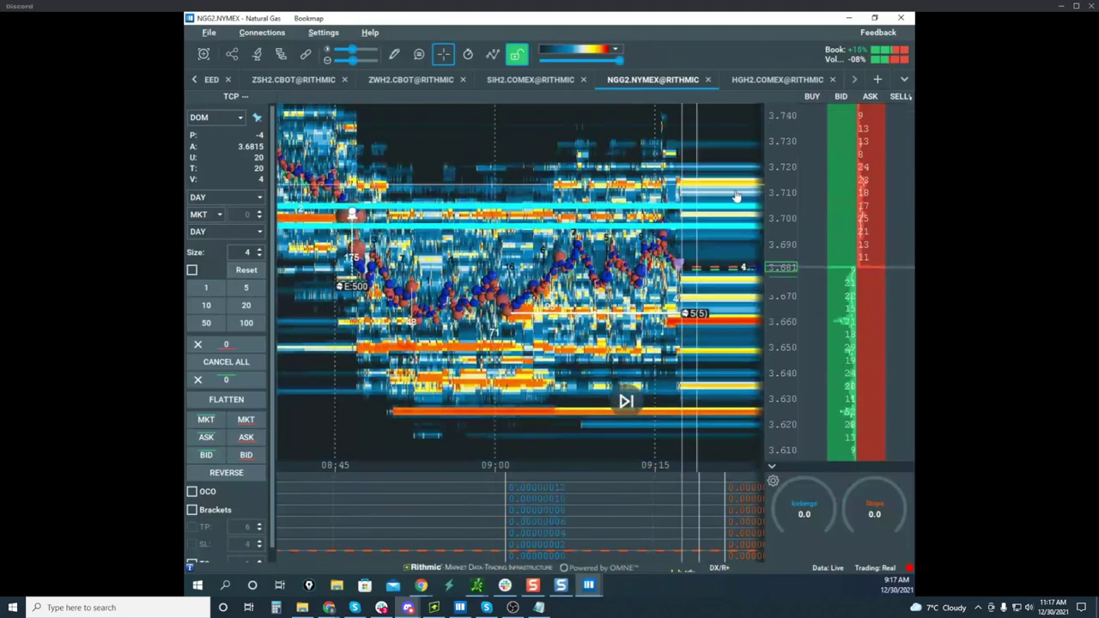
scroll(781, 177, "up", 2)
scroll(589, 197, "down", 3)
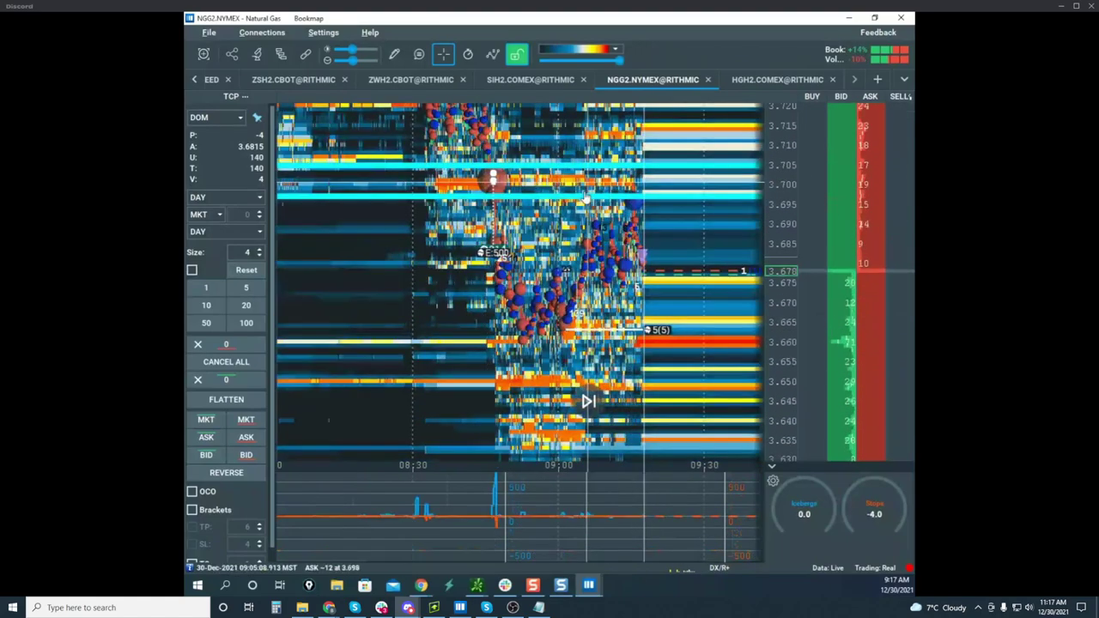
left_click_drag(585, 199, 556, 222)
Set the NGG2 Sweeps indicator's traded-volume time window to 1 second
key("ctrl+shift+1")
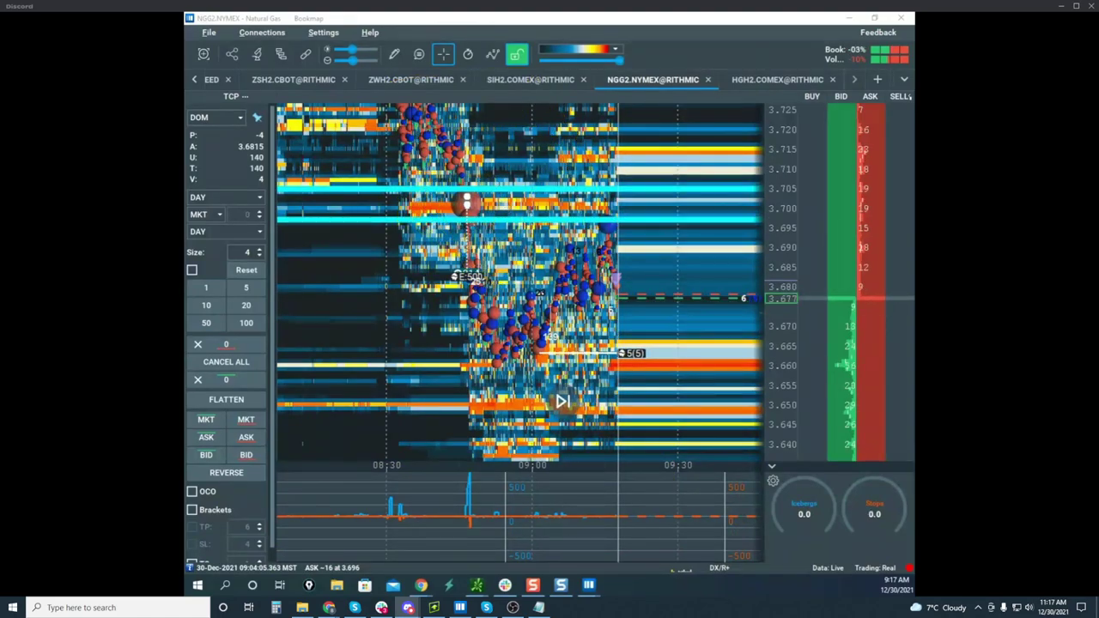
left_click(281, 53)
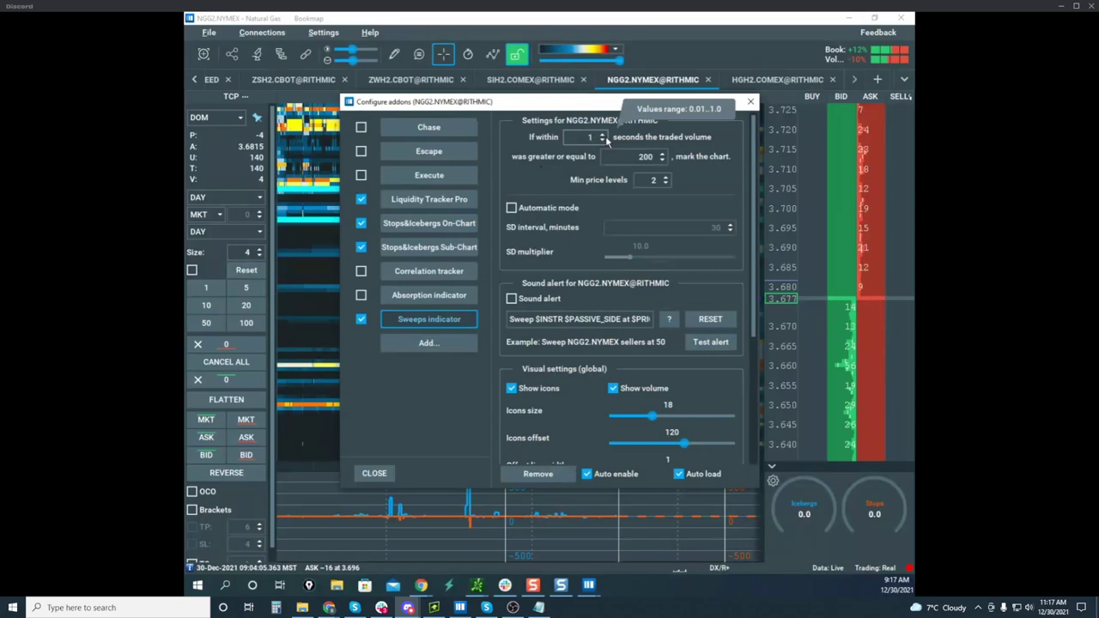
left_click(375, 472)
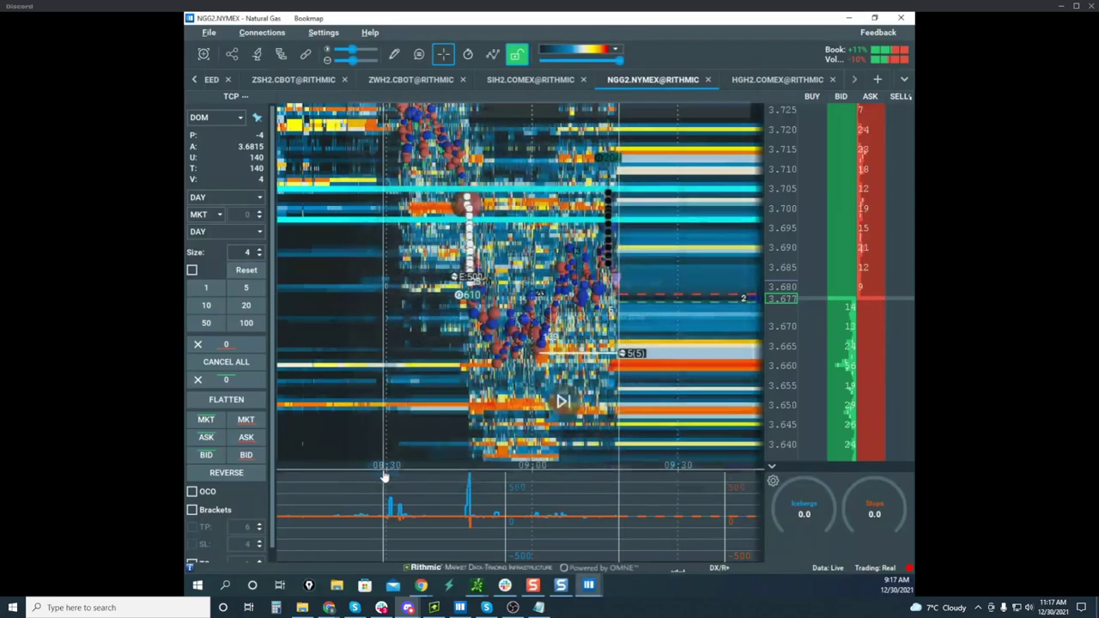
Circle the sub-chart spike below the 610 sweep, trace the price drop and rebound to the black-dotted sweep, and erase the marks
scroll(668, 243, "up", 5)
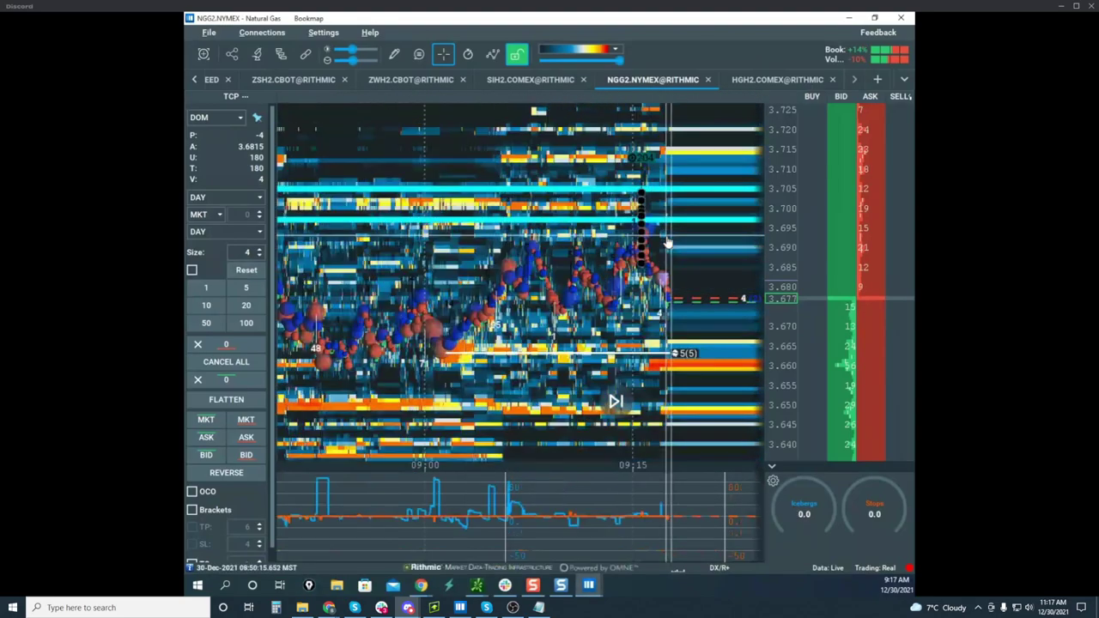
scroll(668, 241, "down", 4)
scroll(684, 254, "up", 3)
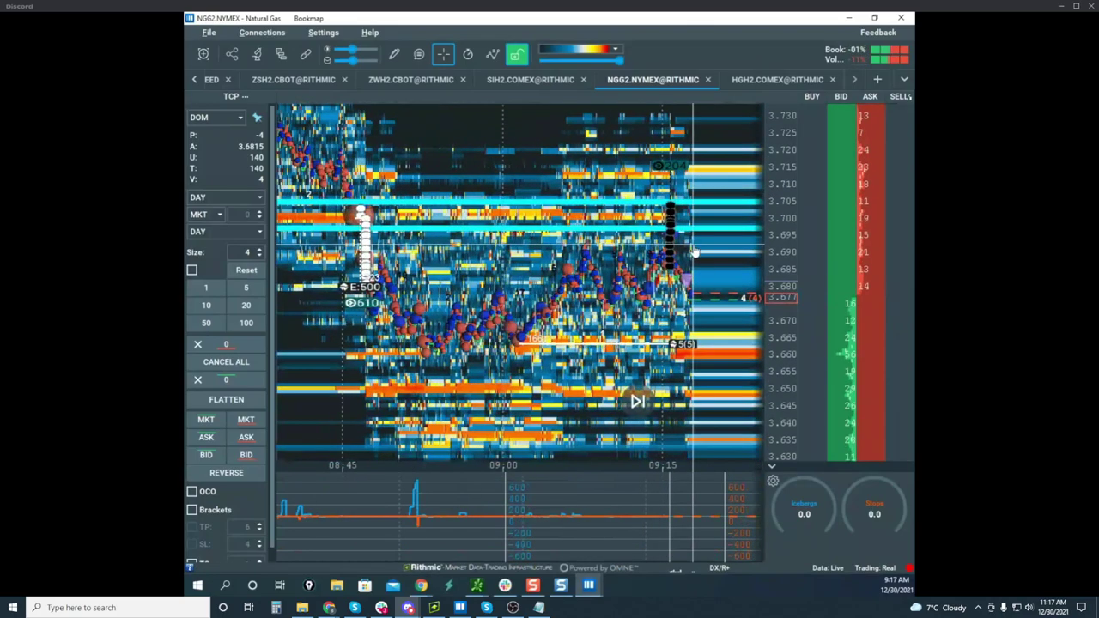
scroll(684, 254, "down", 4)
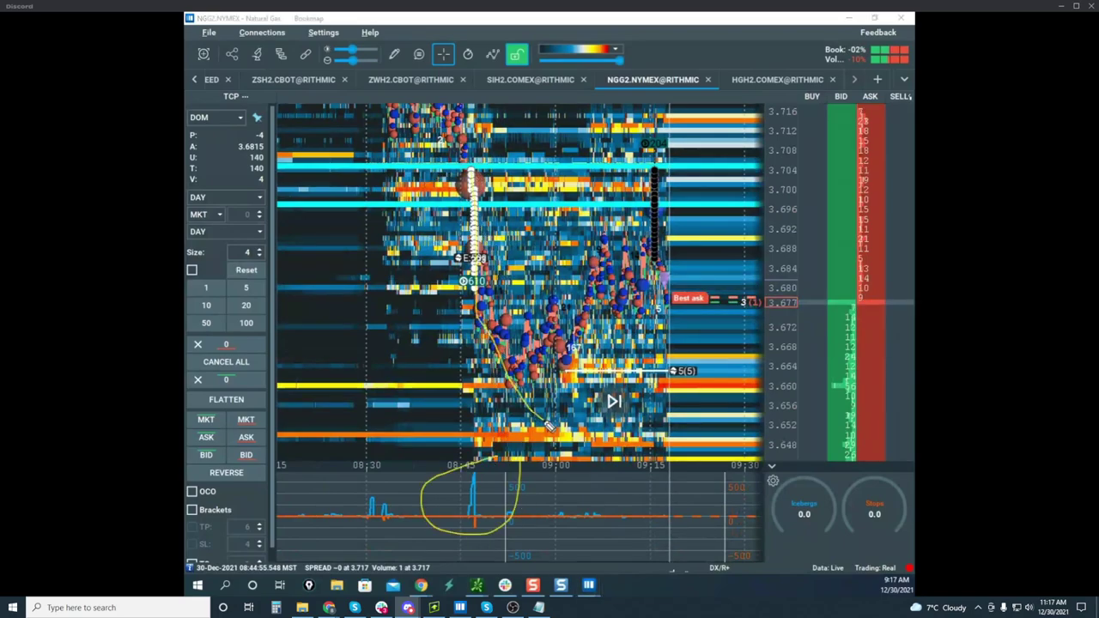
left_click_drag(601, 386, 651, 261)
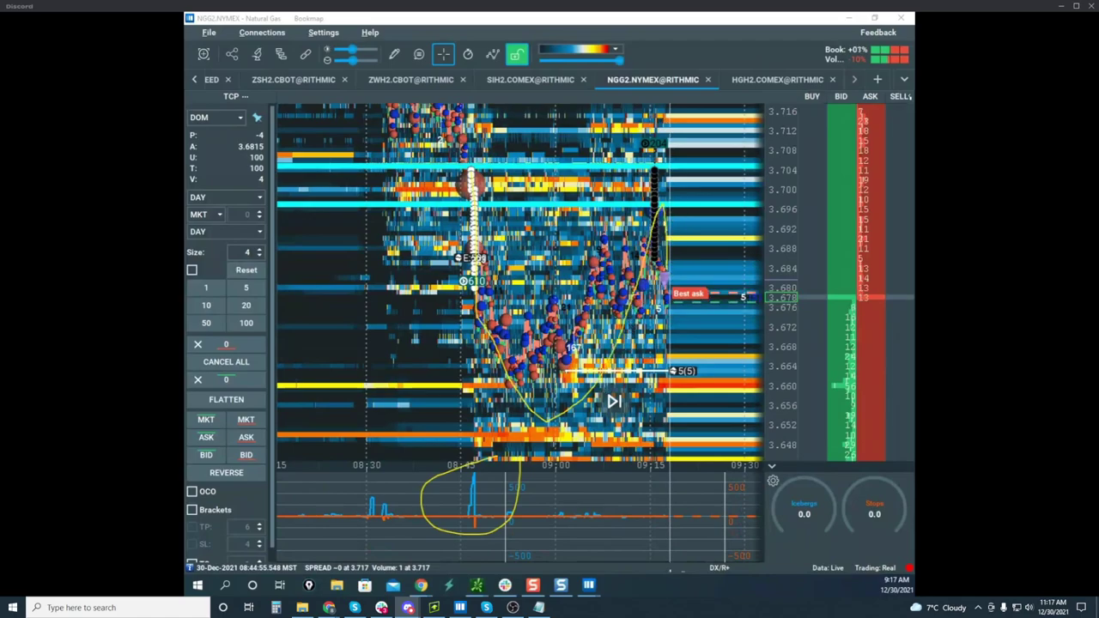
key("Escape")
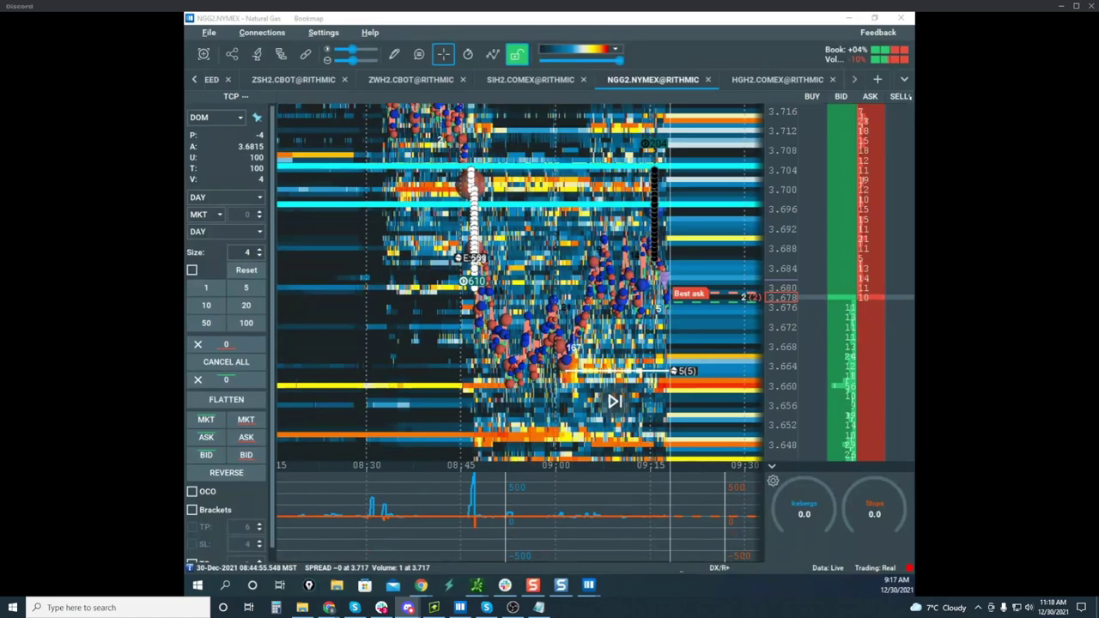
Examine the black-dotted NGG2 sweep shortly after 09:15 and the price action around it at close range
left_click_drag(186, 28, 644, 227)
left_click(808, 226)
scroll(684, 264, "up", 3)
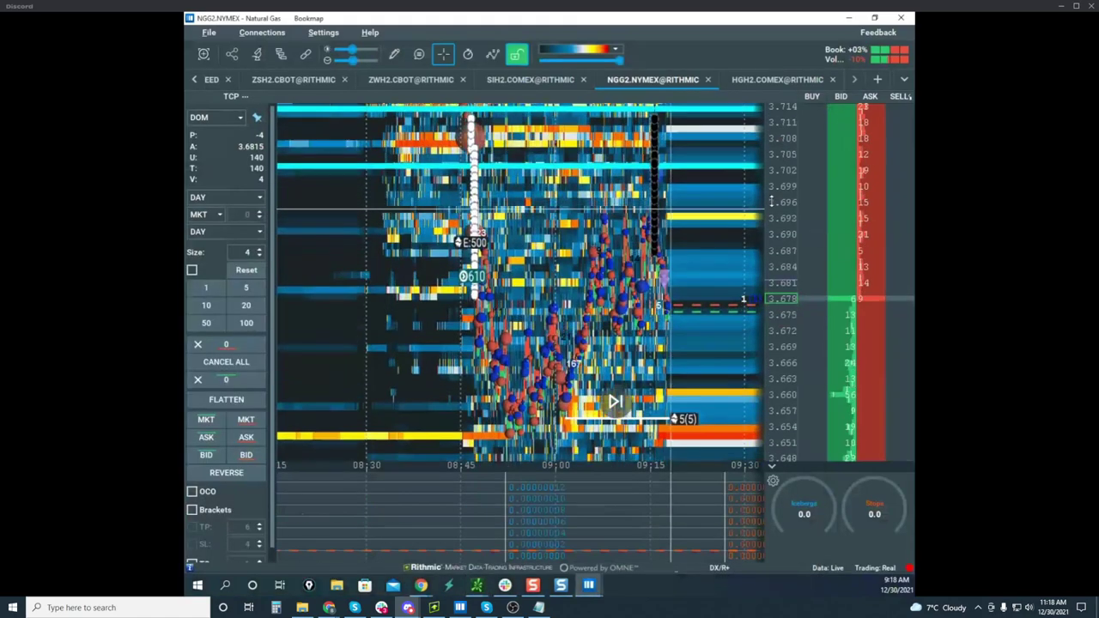
scroll(684, 265, "up", 5)
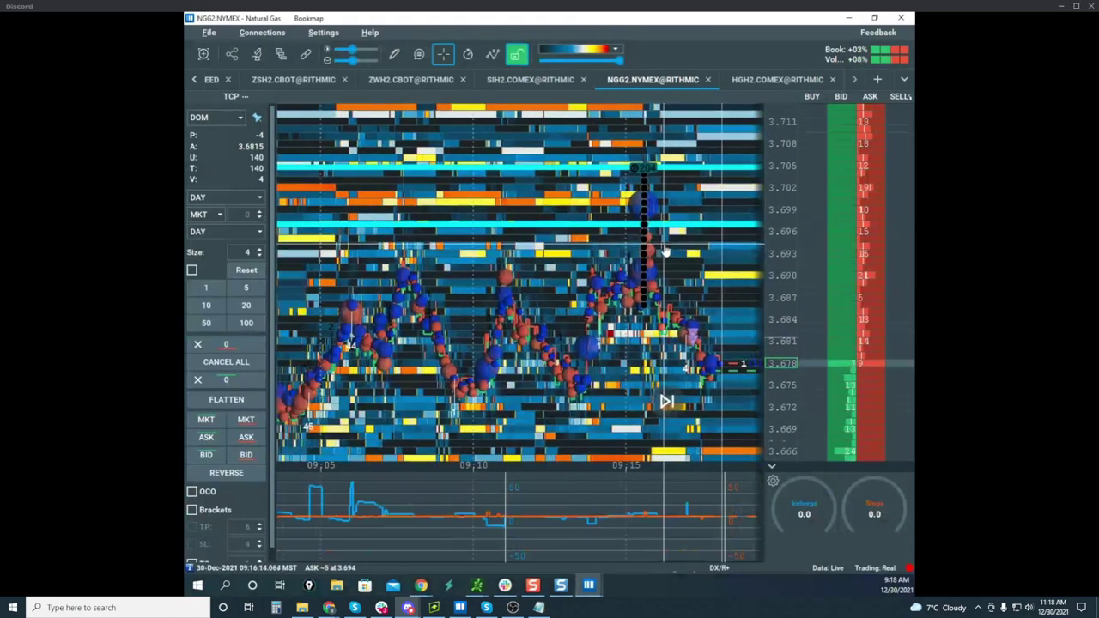
left_click_drag(784, 214, 783, 188)
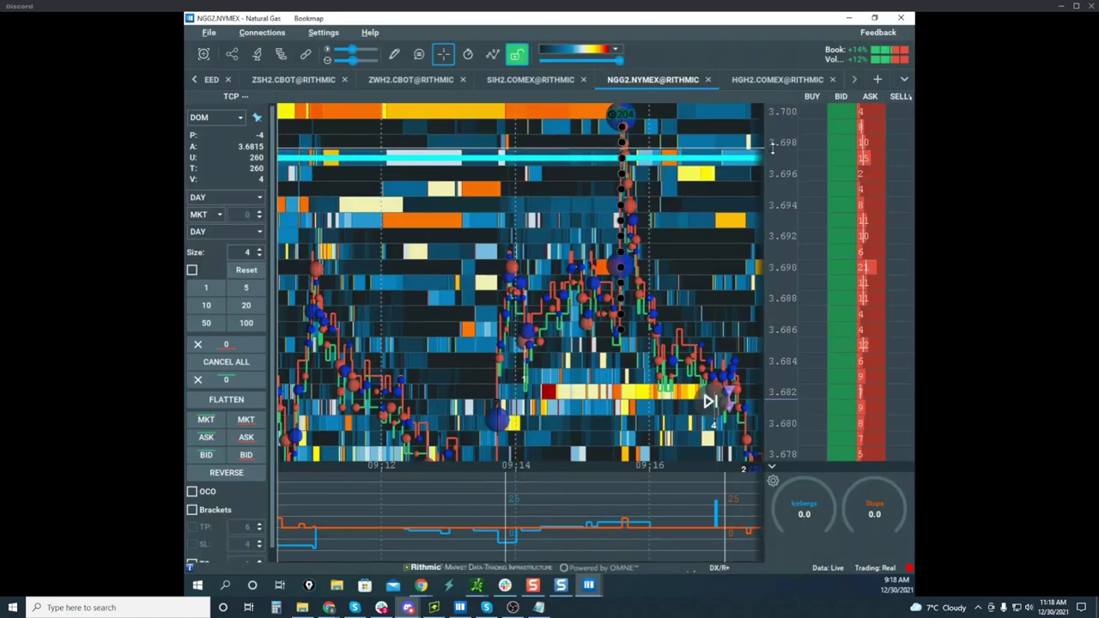
Sketch the drop and rebound between the 610 and 204 sweeps on the NGG2 heatmap, looping below the low, and erase the marks
left_click_drag(773, 148, 775, 162)
left_click_drag(687, 297, 638, 230)
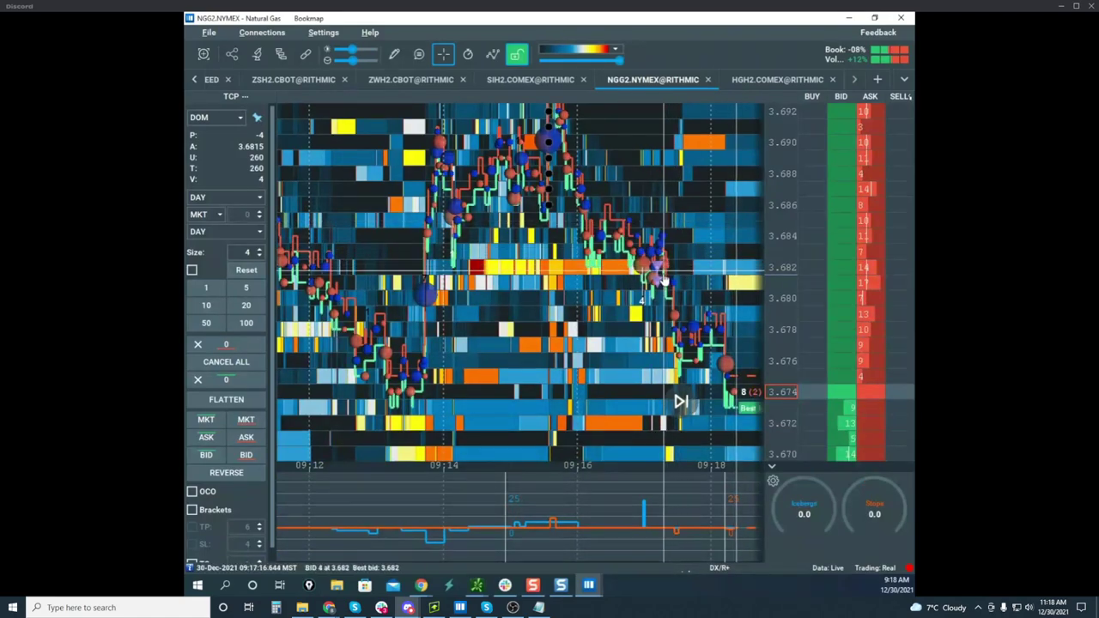
scroll(774, 218, "down", 3)
scroll(675, 236, "down", 6)
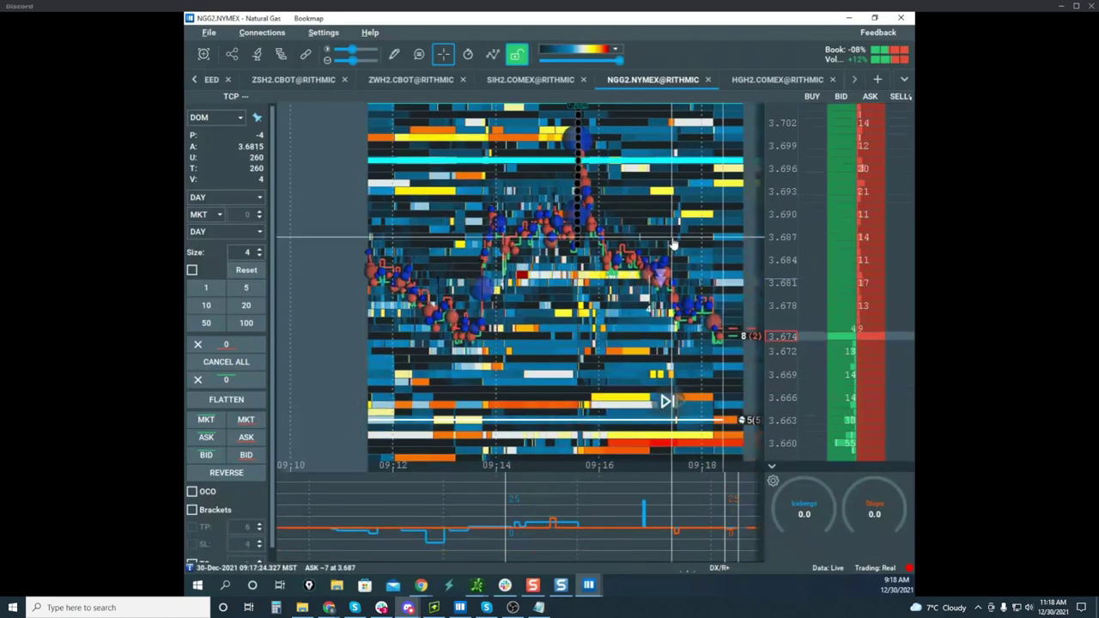
scroll(629, 225, "down", 4)
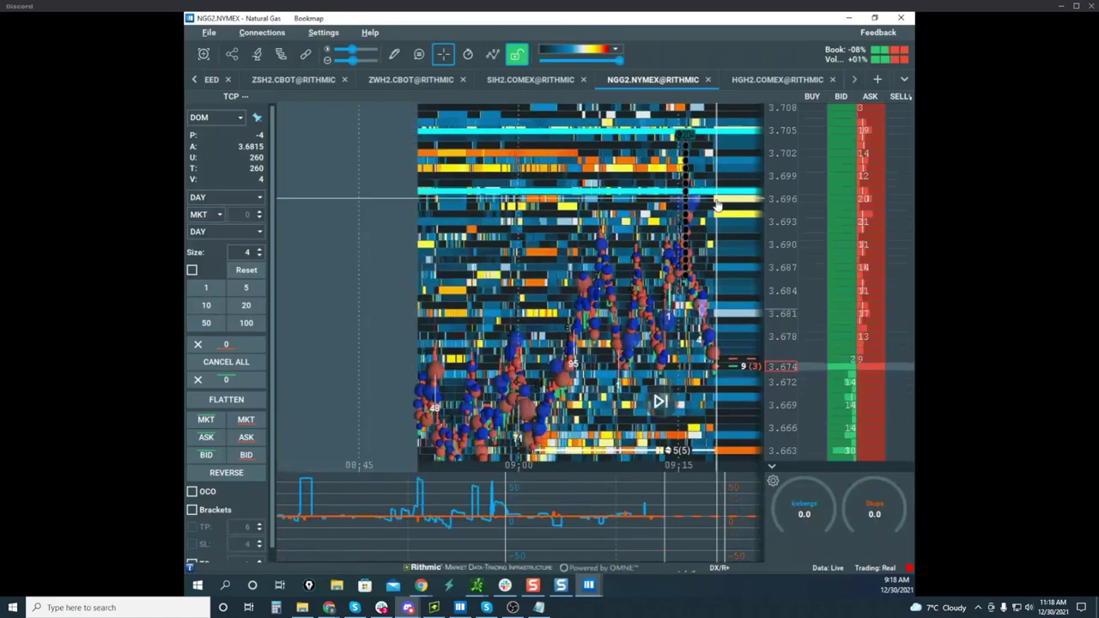
left_click_drag(470, 168, 663, 204)
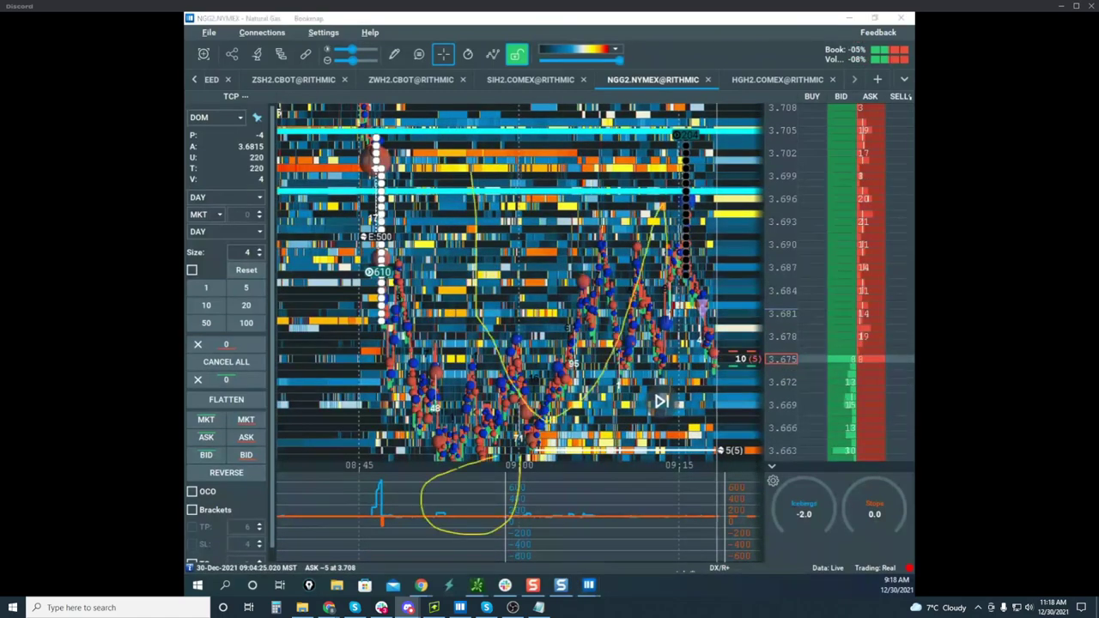
key("e")
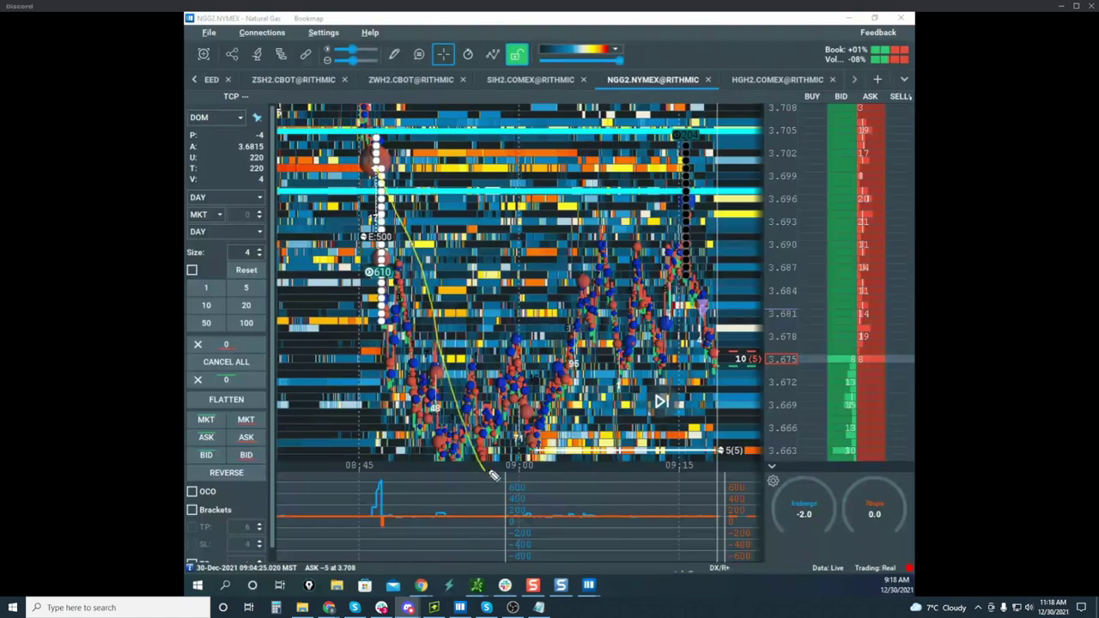
Trace the rebound to the 204 sweep and a projected fall, circle the 610 sweep's sub-chart spike and the swept zone, and erase the marks
left_click_drag(494, 474, 650, 242)
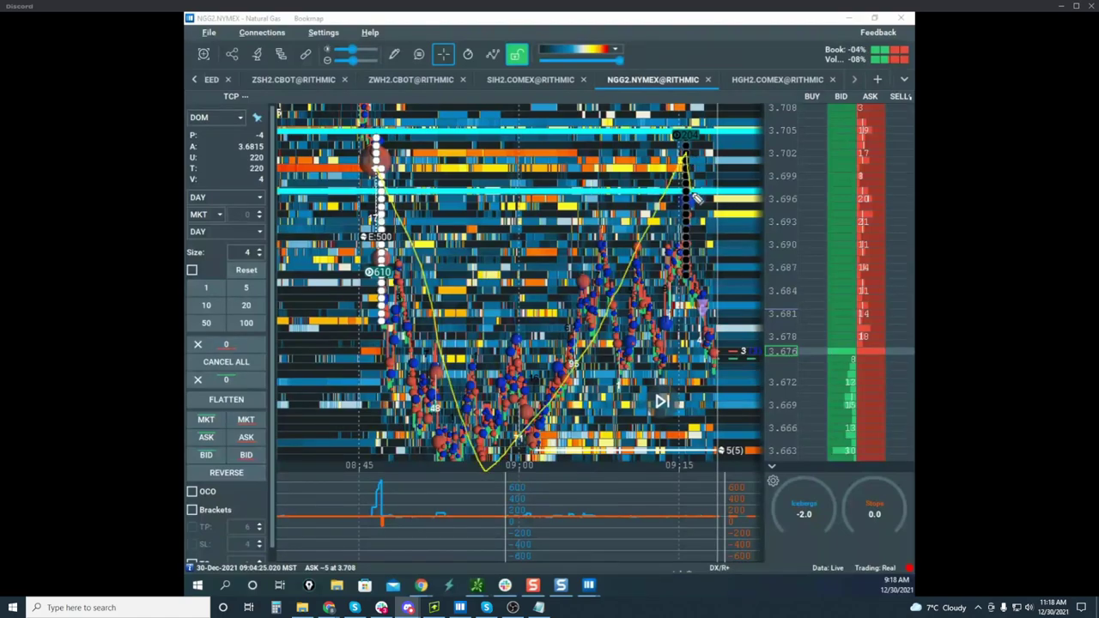
left_click_drag(693, 196, 743, 581)
left_click_drag(719, 575, 759, 555)
left_click_drag(423, 473, 430, 491)
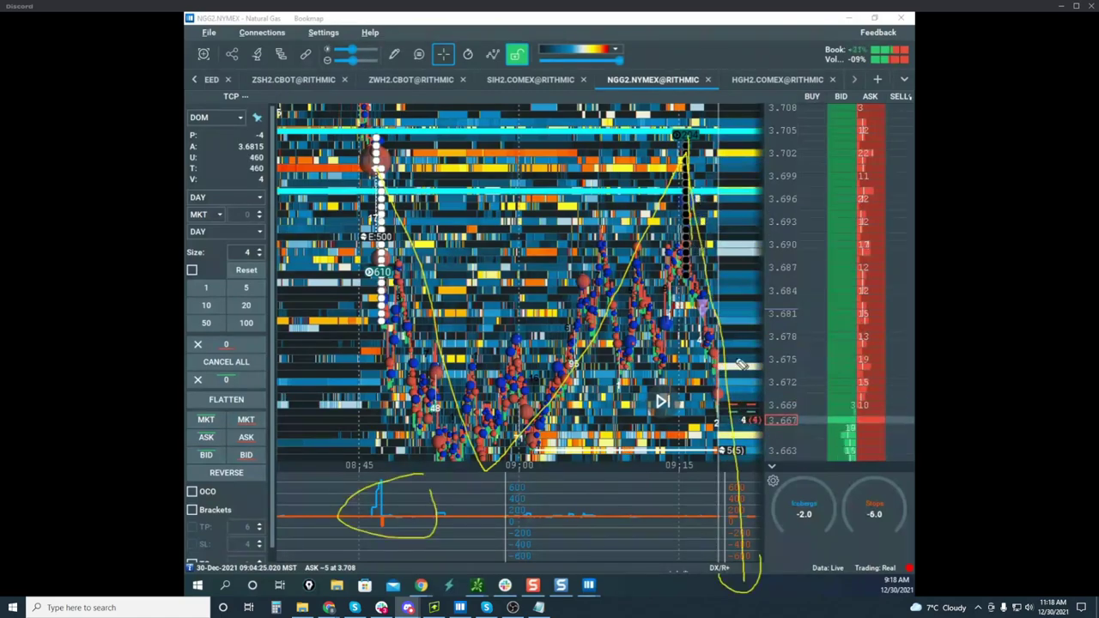
left_click_drag(383, 137, 397, 356)
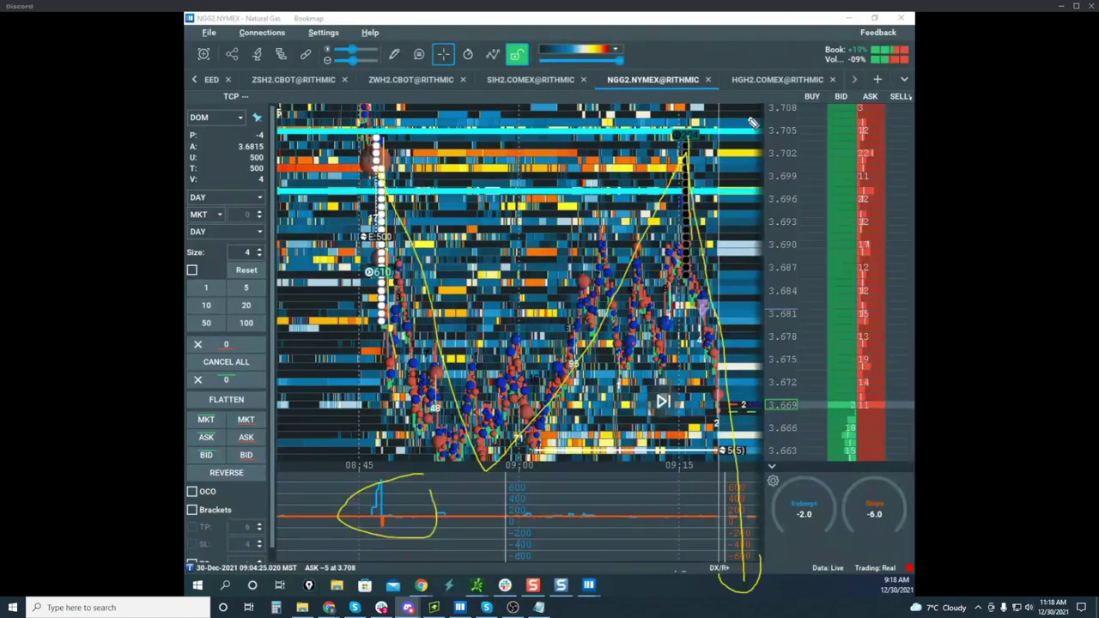
mouse_move(743, 113)
left_mouse_down()
mouse_move(848, 225)
mouse_move(843, 195)
left_mouse_up()
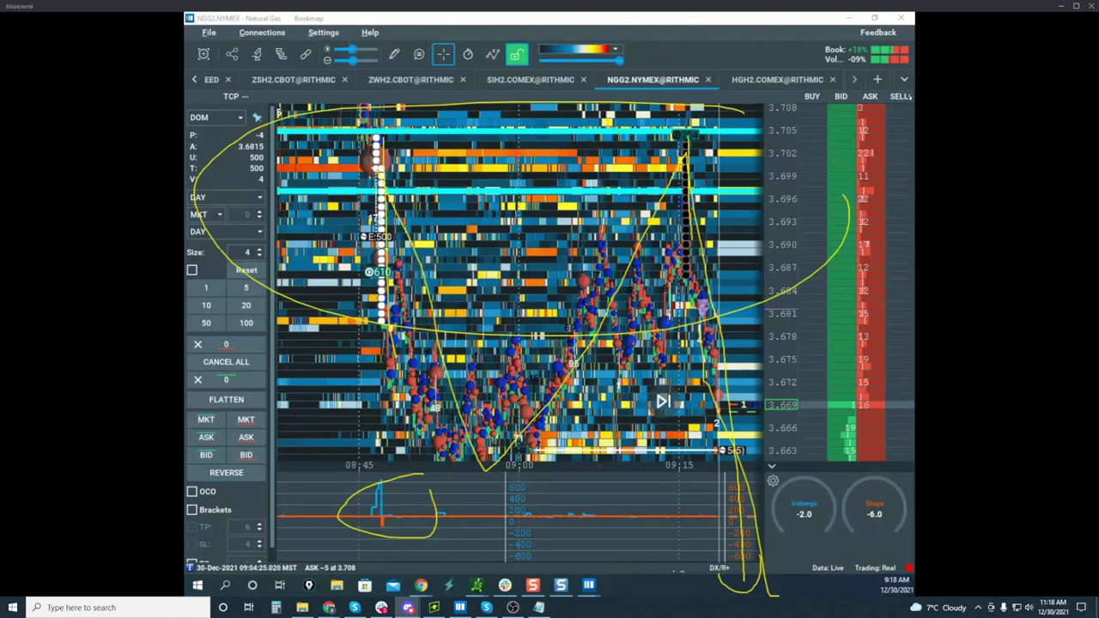
key("Escape")
Place a 4-contract buy stop at 3.723 on NGG2, above the two cyan levels
scroll(778, 194, "down", 1)
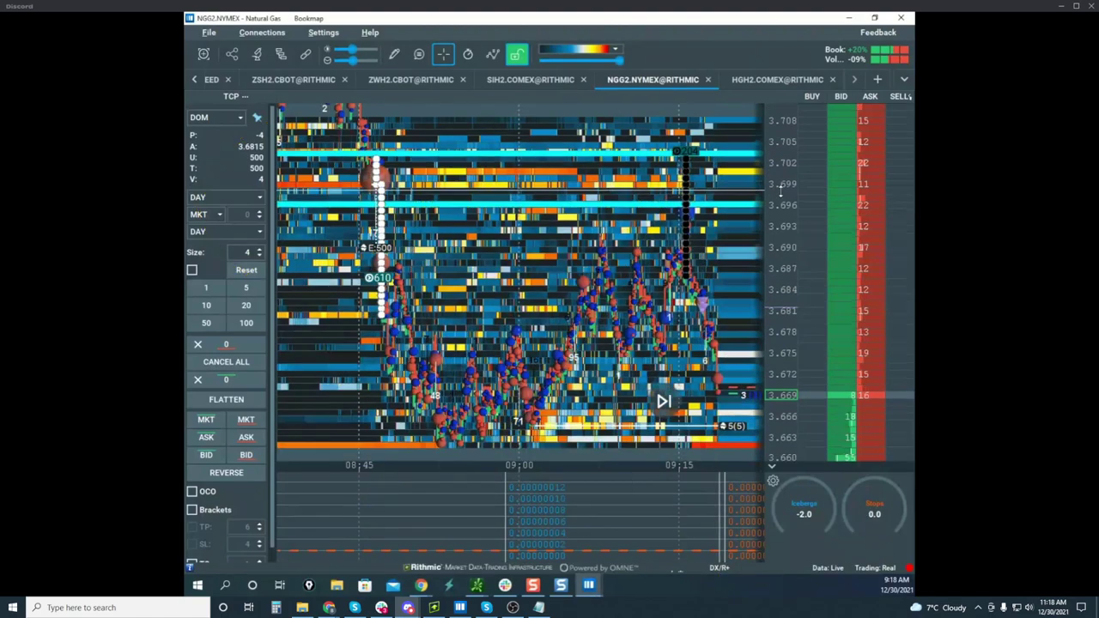
left_click_drag(726, 195, 696, 267)
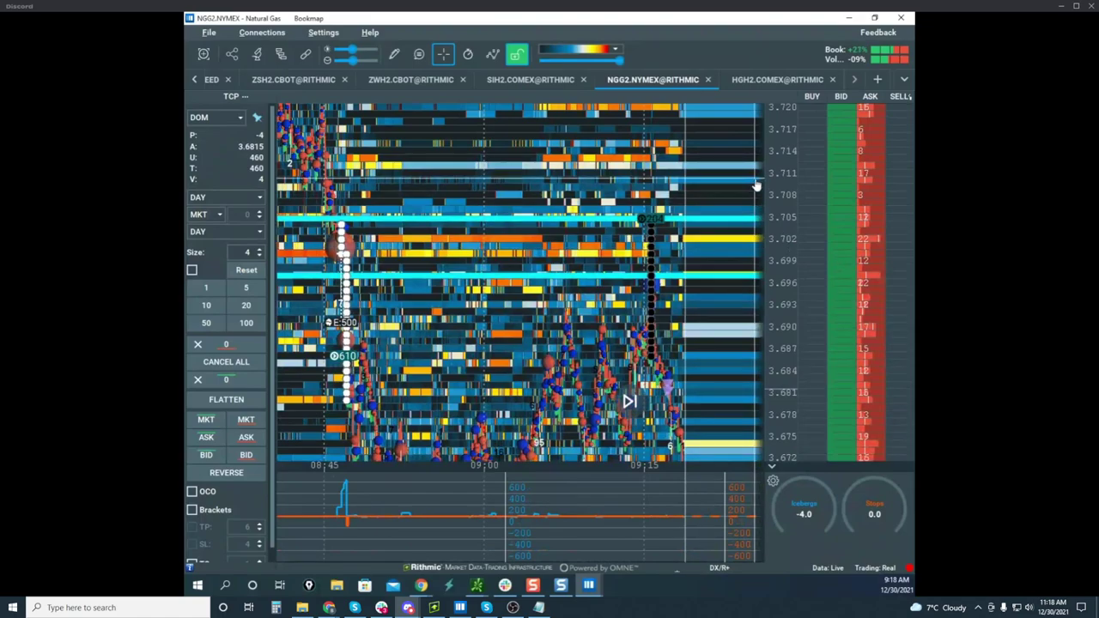
scroll(776, 175, "up", 1)
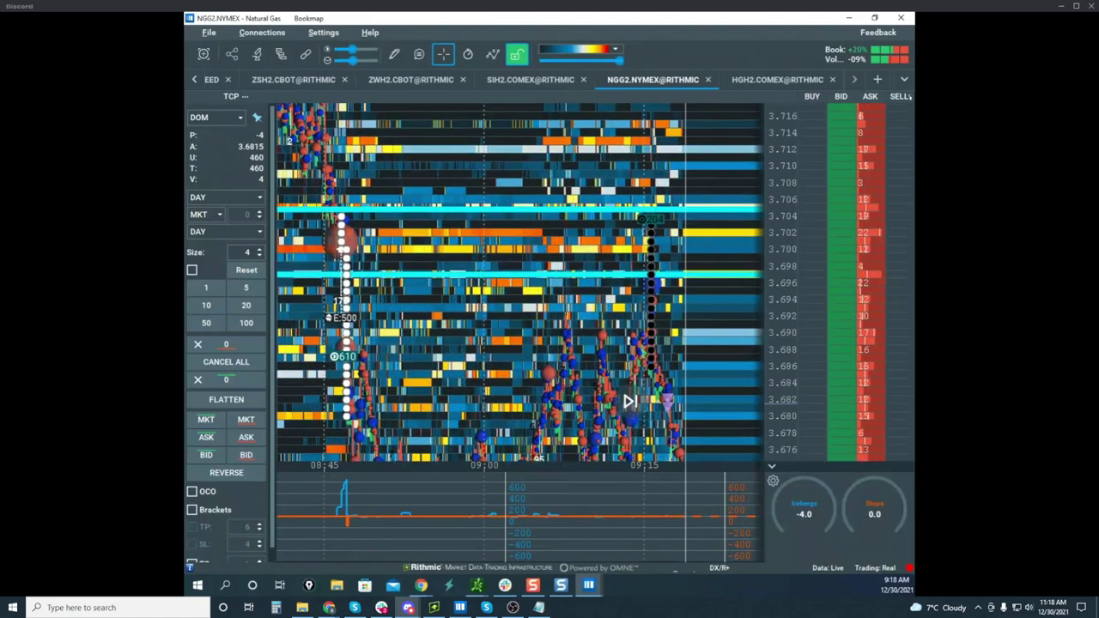
key("alt+Tab")
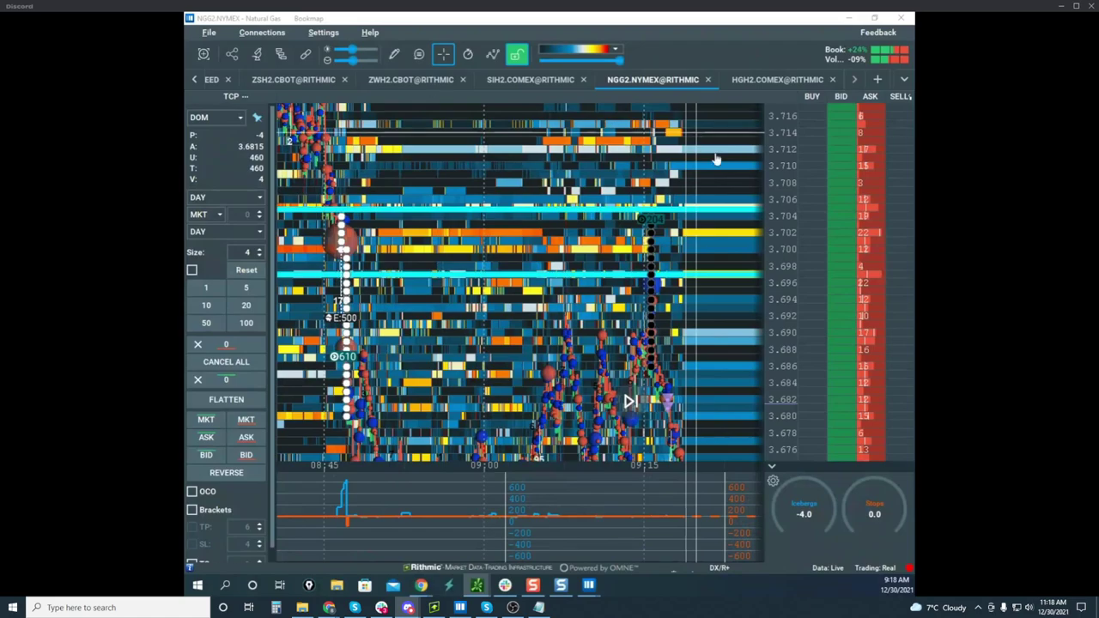
left_click_drag(726, 217, 713, 251)
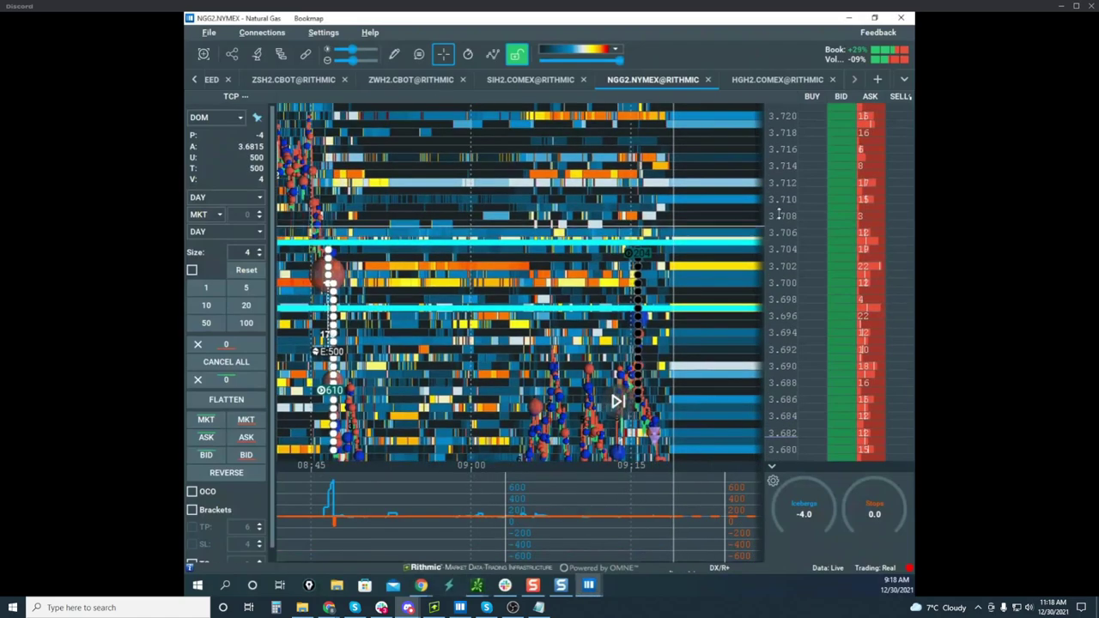
scroll(779, 243, "up", 1)
scroll(780, 243, "up", 1)
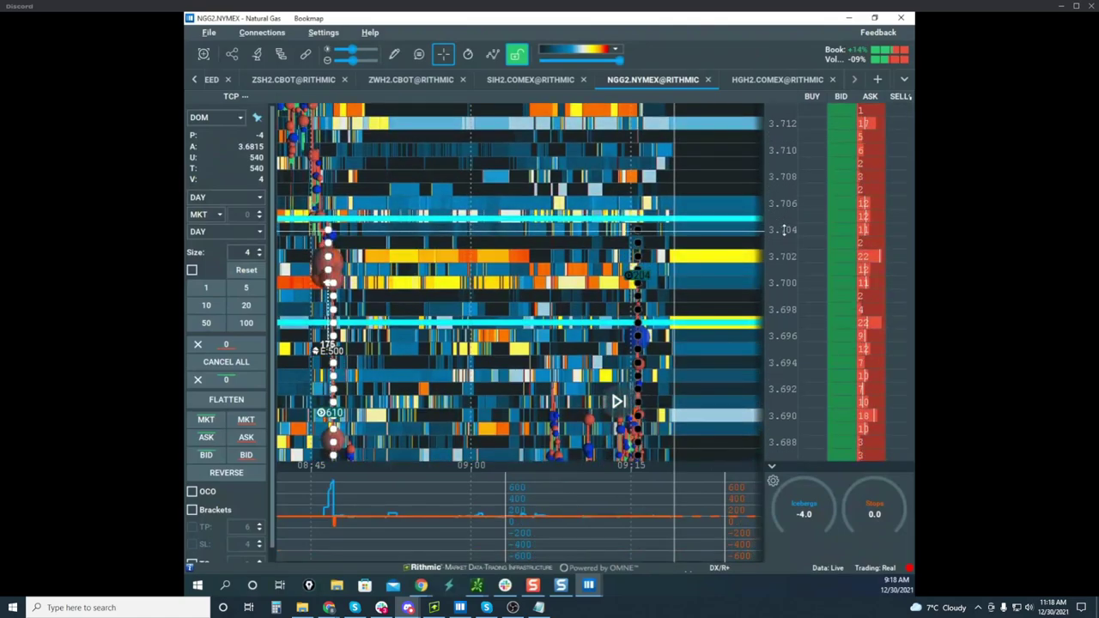
scroll(781, 199, "down", 1)
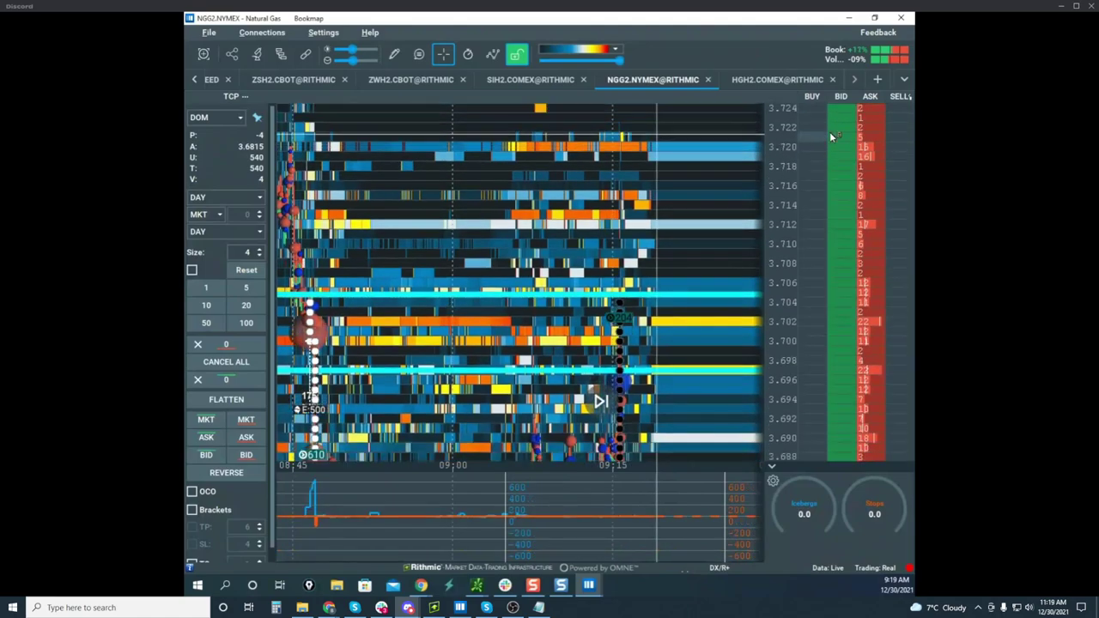
scroll(783, 167, "down", 2)
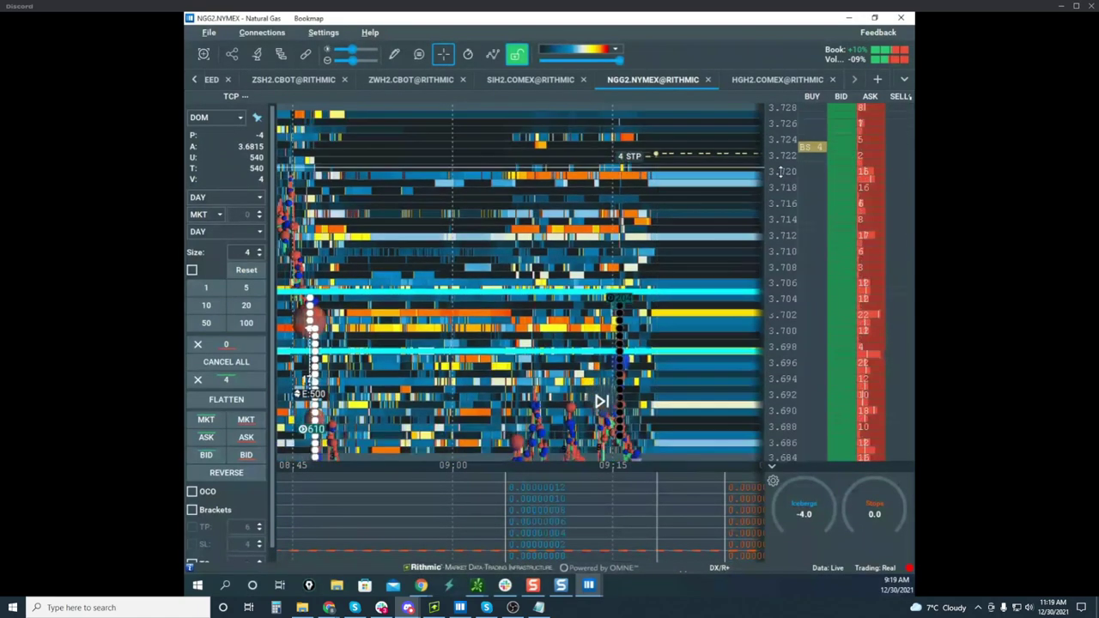
Examine the wider NGG2 price action around the sweeps and compare it with the natural gas 5-minute and 1-hour charts in thinkorswim
scroll(692, 183, "down", 5)
left_click_drag(649, 179, 643, 129)
scroll(670, 171, "up", 3)
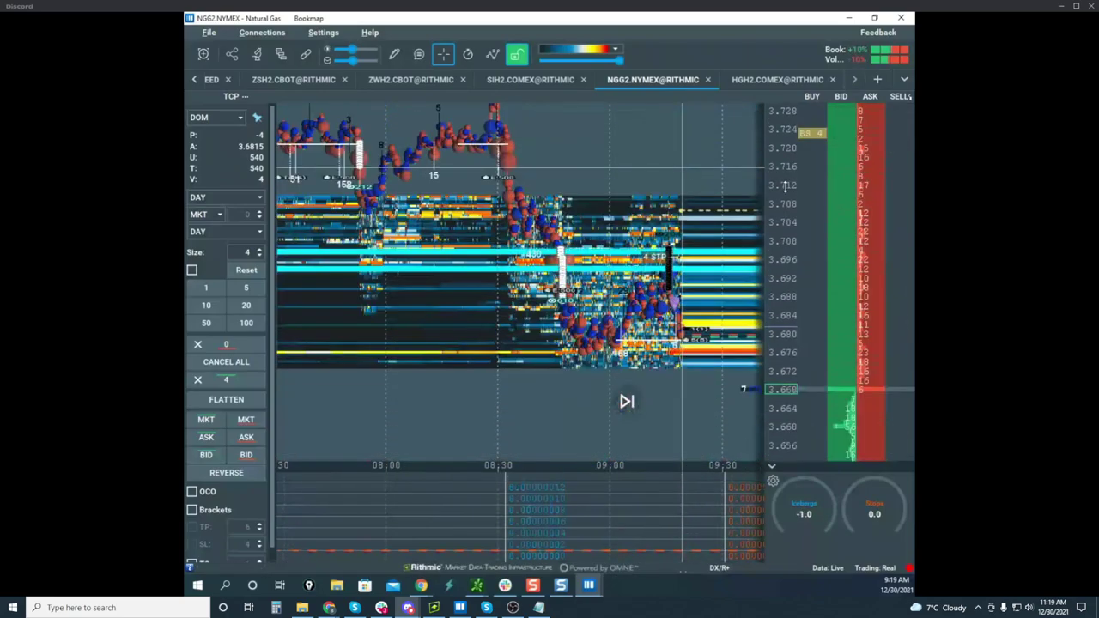
scroll(678, 189, "down", 3)
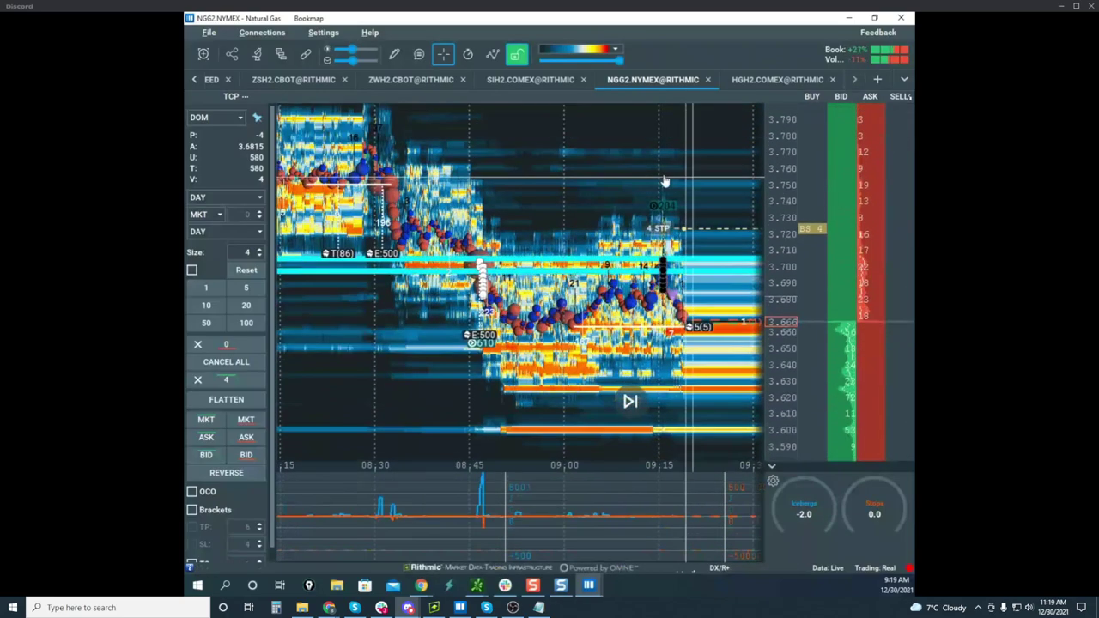
scroll(782, 154, "up", 2)
left_click_drag(686, 215, 643, 147)
left_click_drag(185, 51, 578, 55)
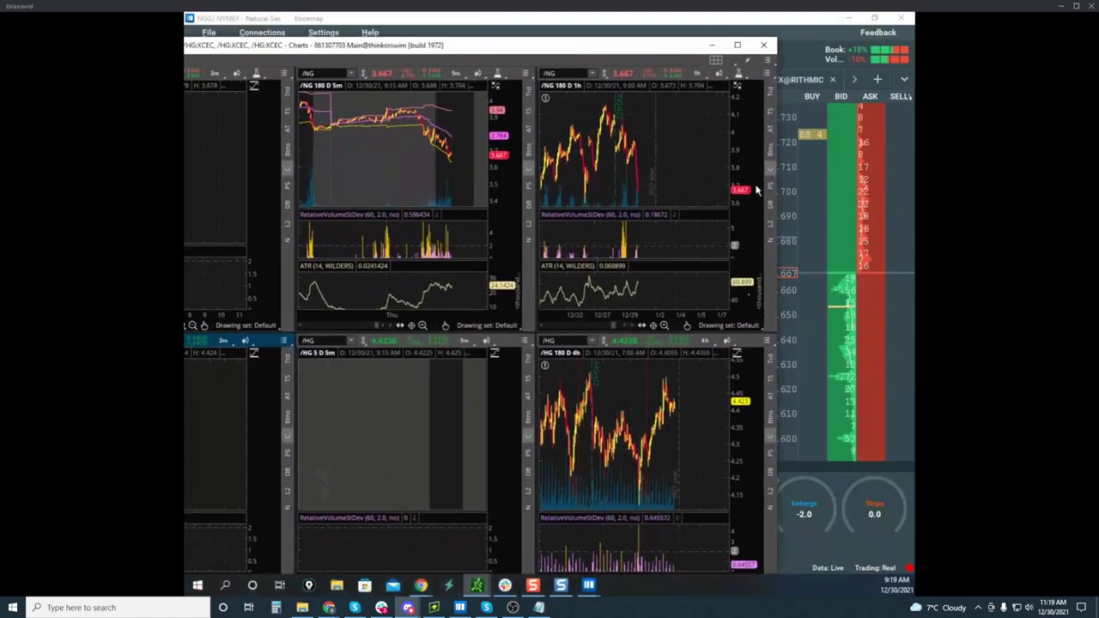
key("alt+Tab")
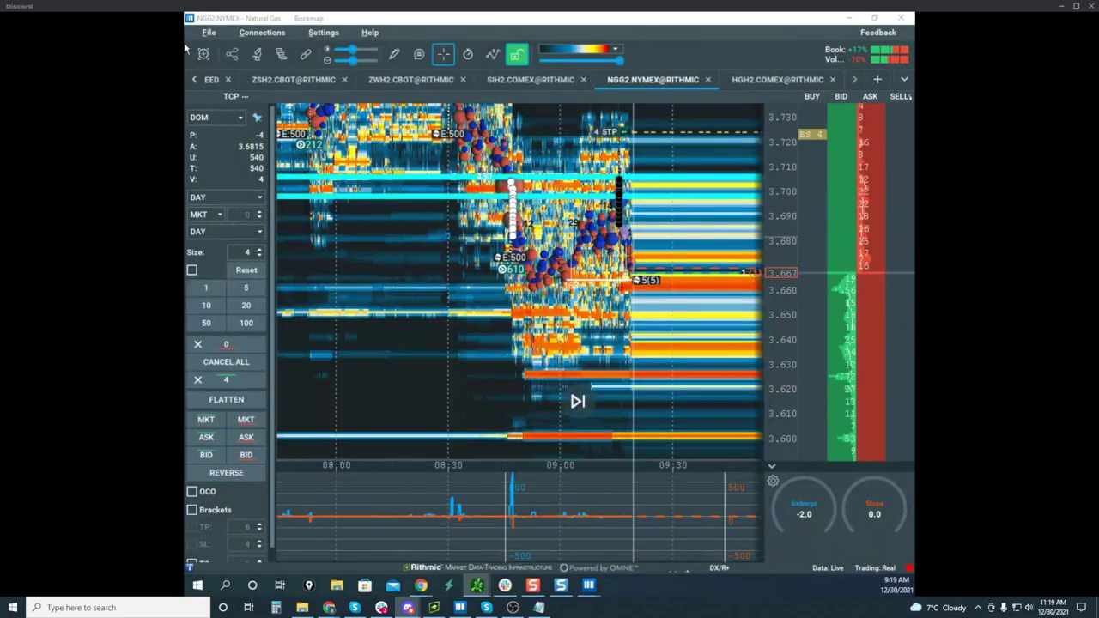
Set the order size to 2 and place a buy limit at 3.636 below the latest NGG2 price
scroll(781, 199, "up", 4)
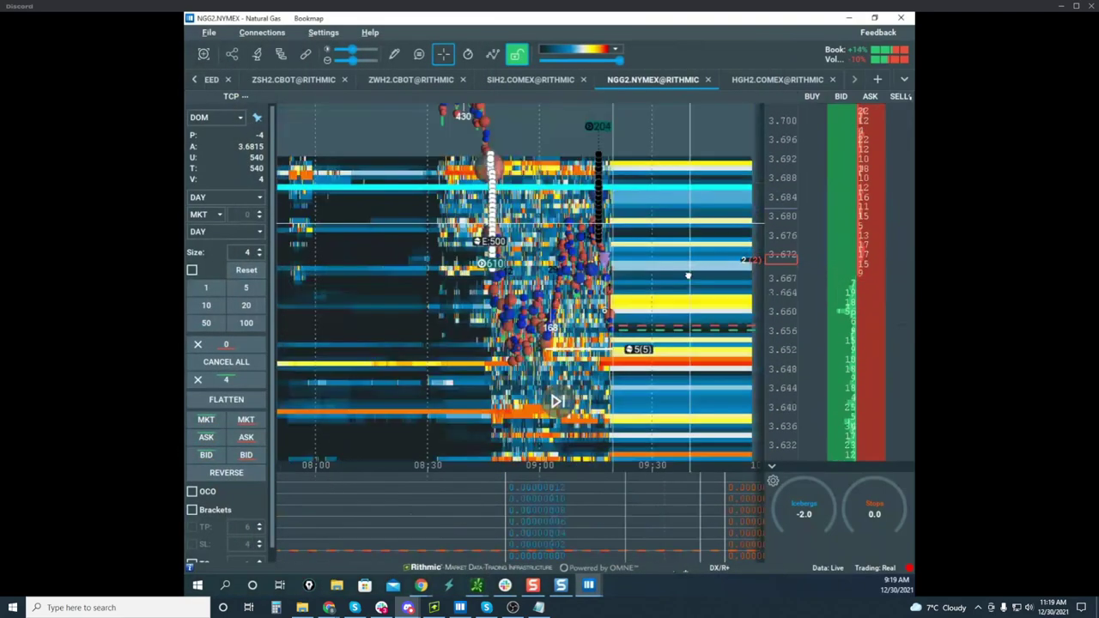
scroll(778, 172, "up", 5)
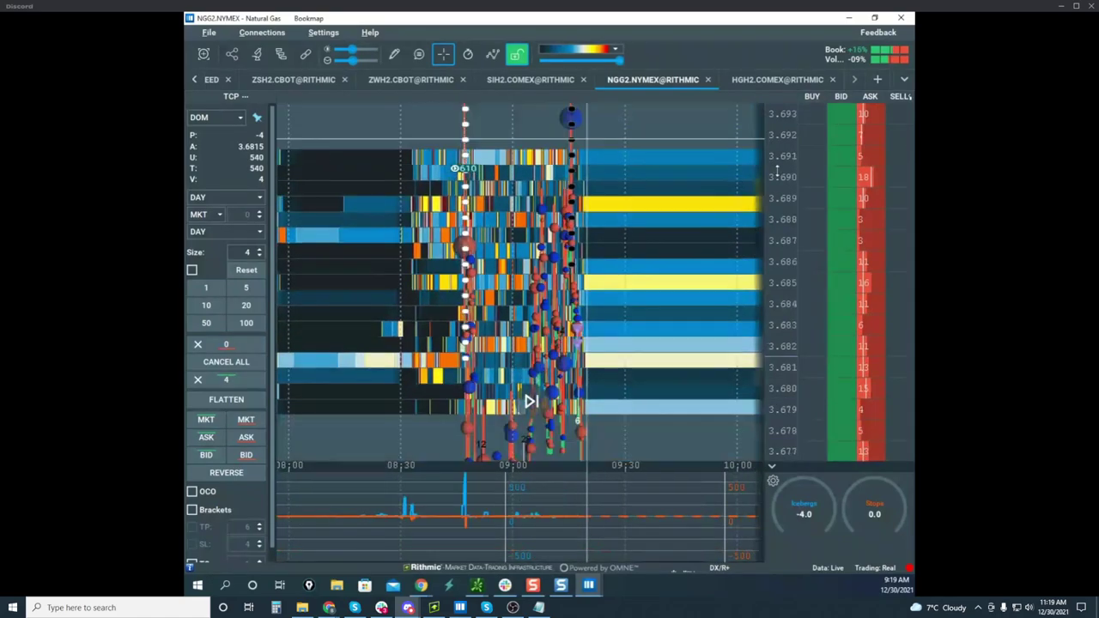
left_click_drag(777, 171, 780, 191)
left_click_drag(722, 273, 690, 180)
left_click_drag(779, 200, 785, 263)
left_click_drag(721, 275, 690, 211)
left_click(259, 256)
left_click(259, 256)
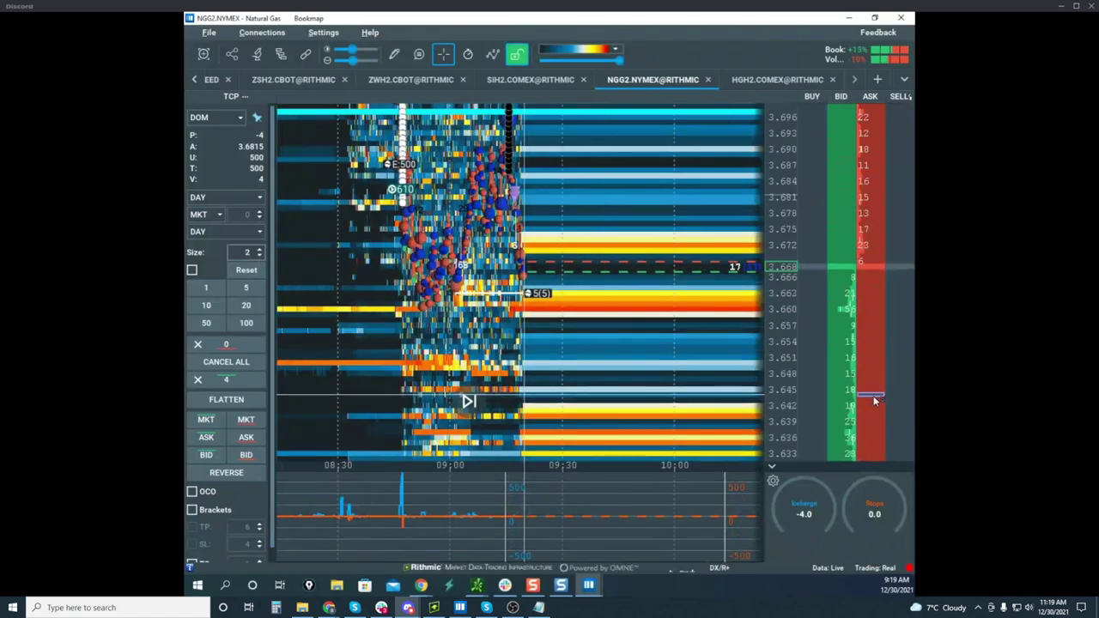
left_click(870, 438)
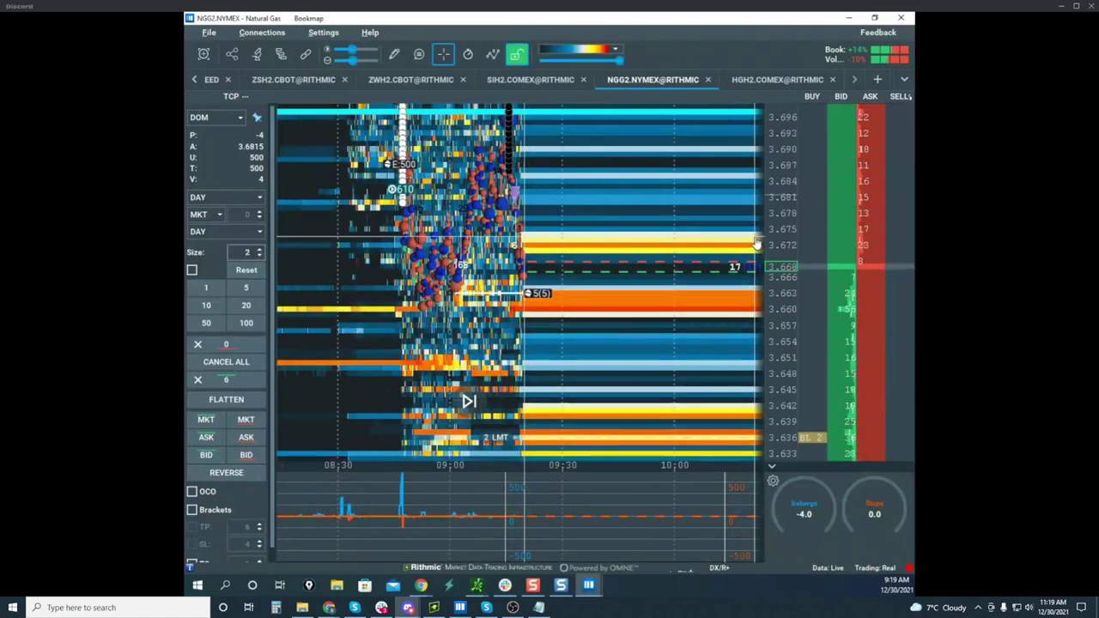
Sketch projected price paths from the latest price, circle the 2-contract buy limit, draw two sub-chart spikes, and erase the marks
left_click_drag(779, 213, 784, 283)
scroll(692, 246, "down", 2)
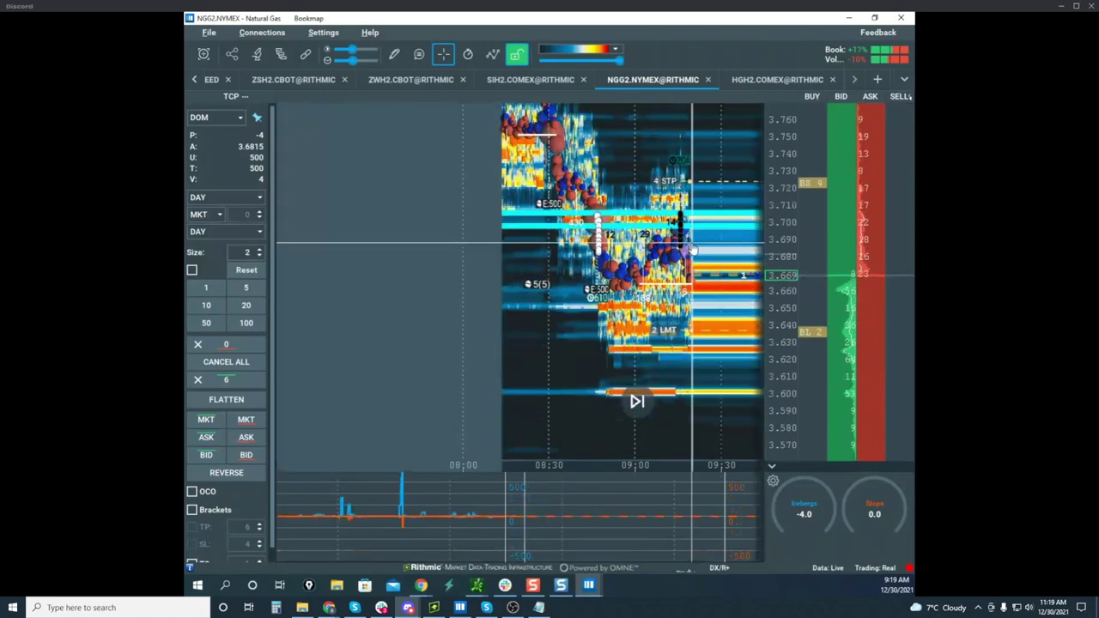
left_click_drag(692, 249, 555, 223)
left_click_drag(779, 170, 778, 177)
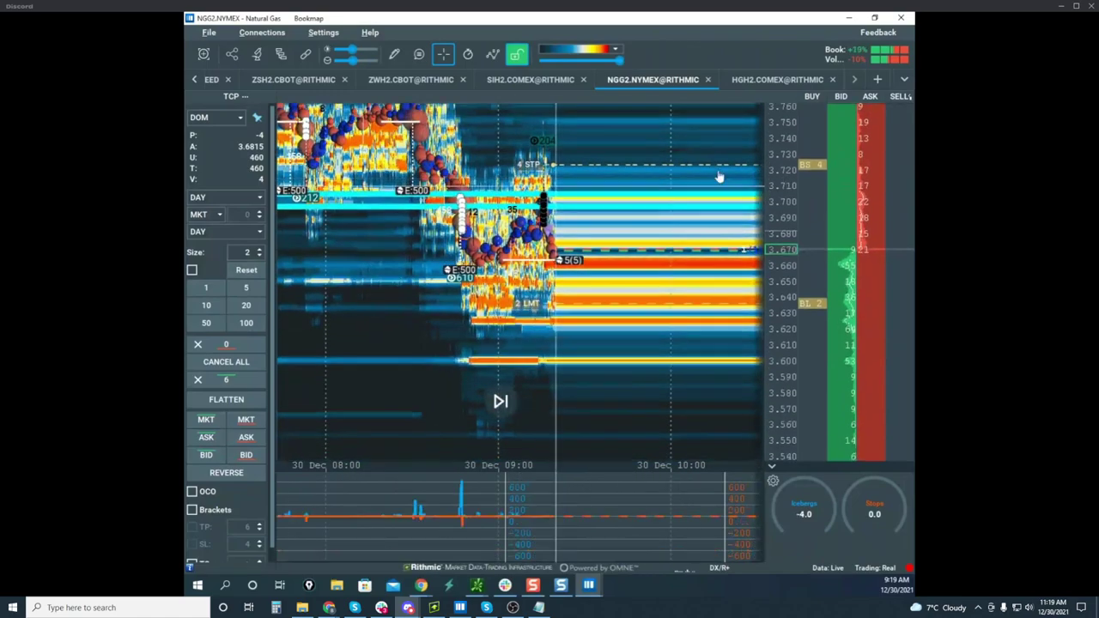
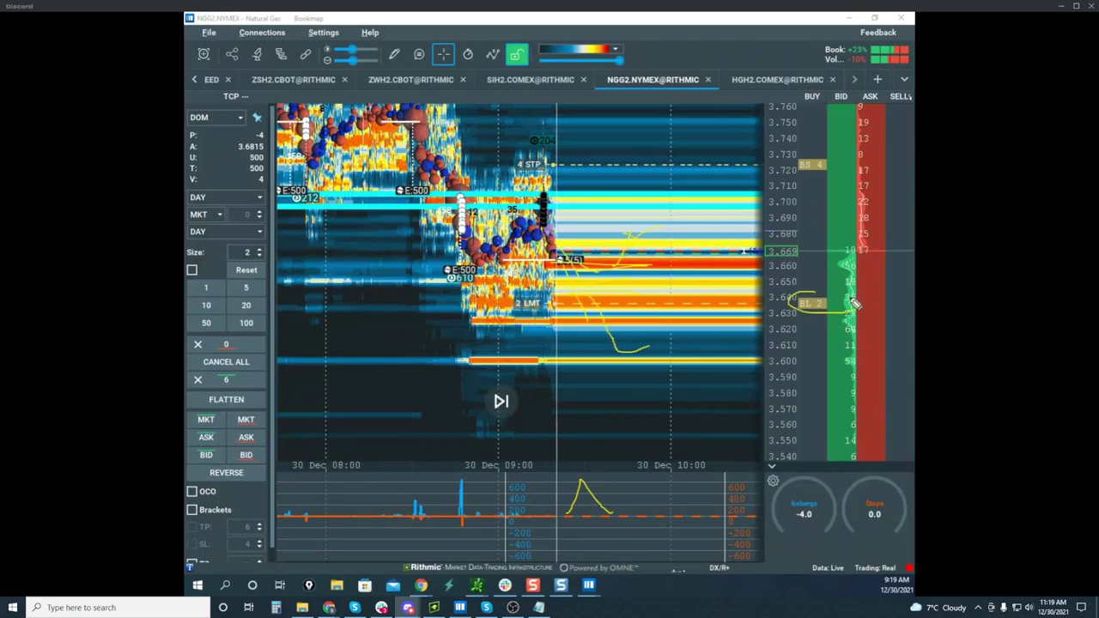
left_click_drag(755, 527, 767, 554)
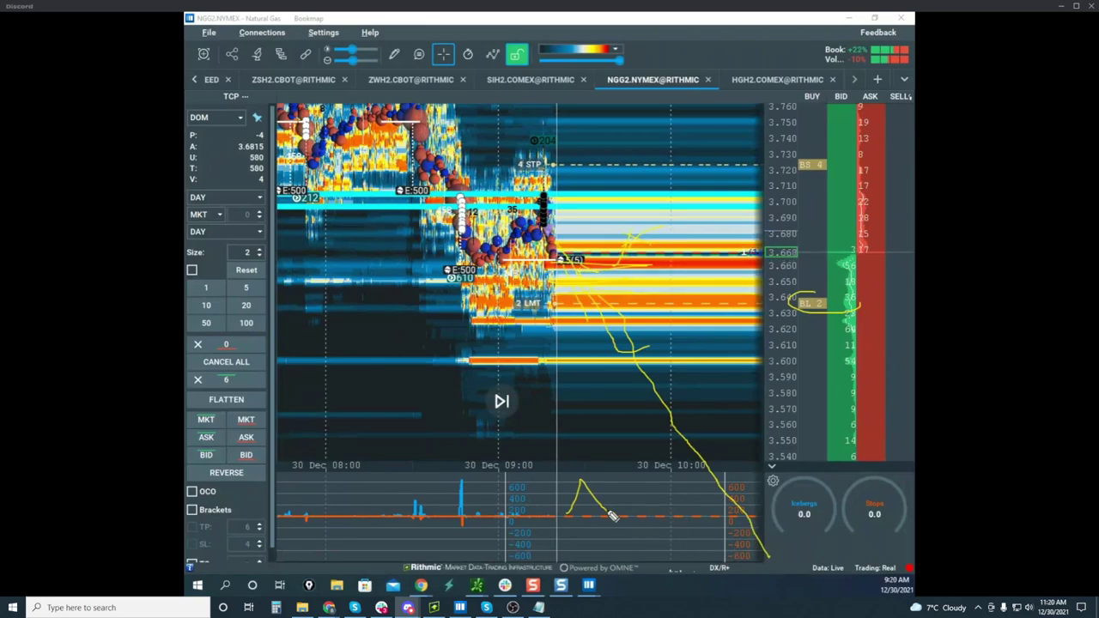
left_click_drag(611, 513, 683, 515)
left_click_drag(556, 249, 792, 525)
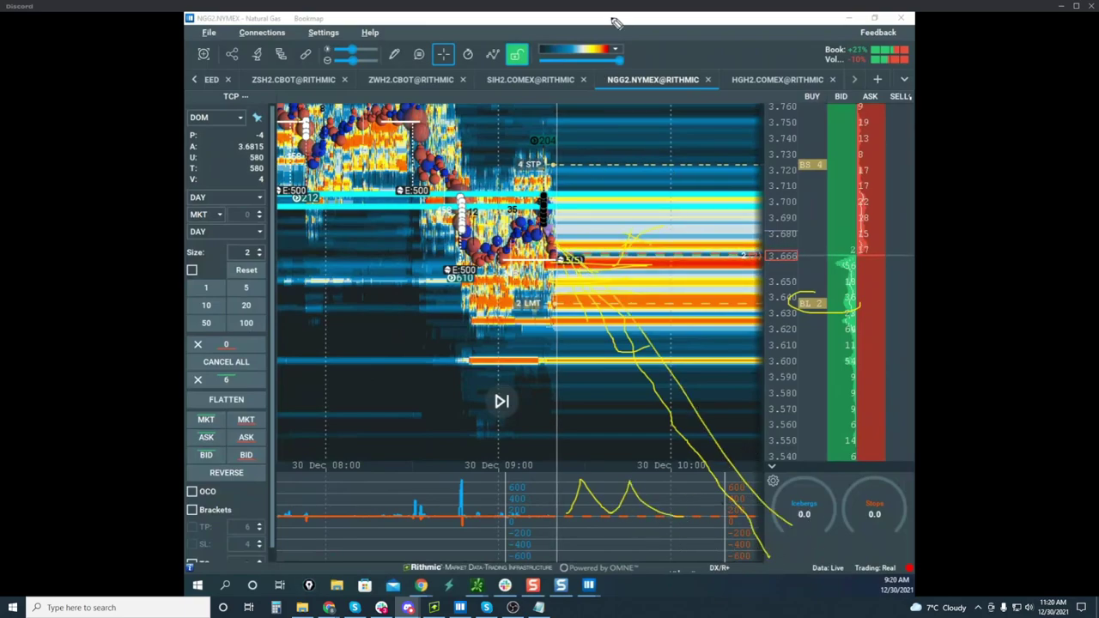
key("Escape")
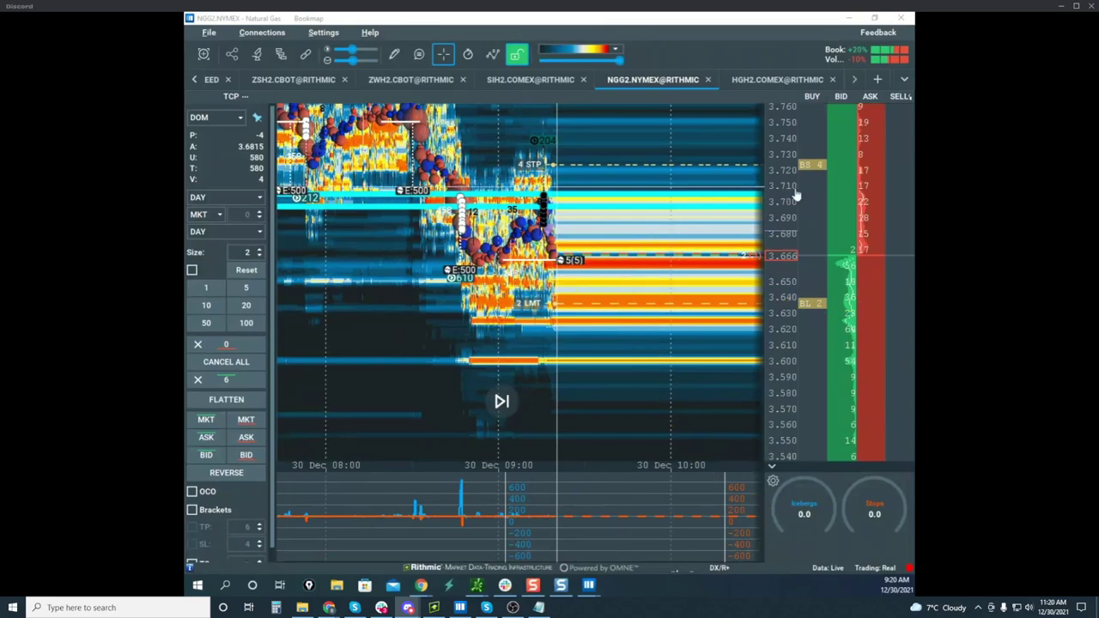
Draw a projected fall from the latest NGG2 price down past the 3.600 liquidity band
left_click_drag(791, 192, 777, 178)
scroll(647, 217, "up", 4)
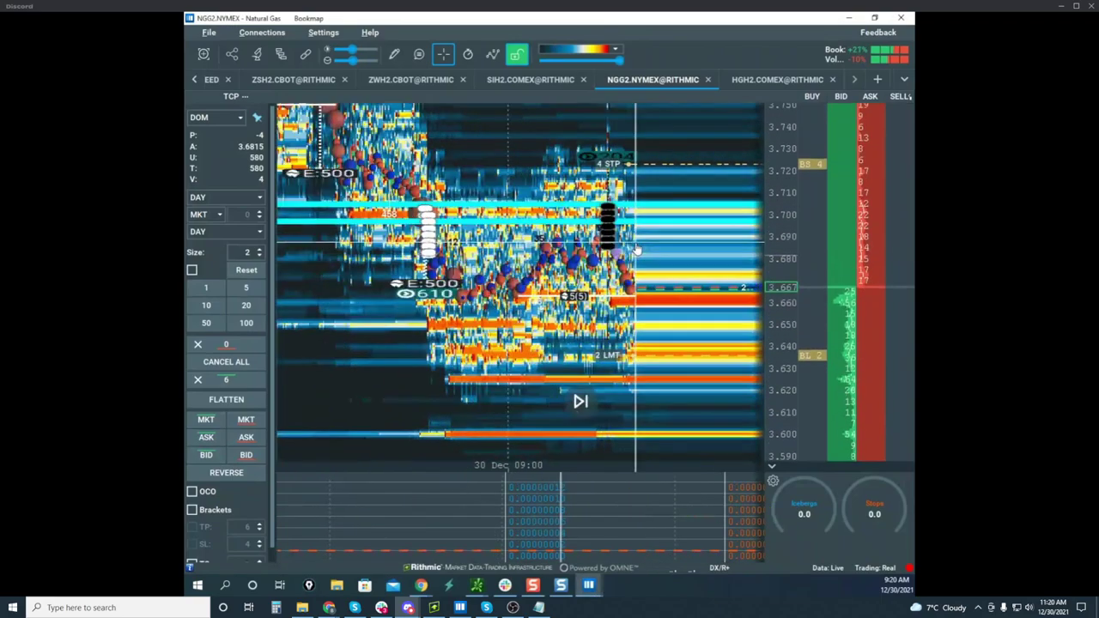
left_click_drag(662, 260, 613, 271)
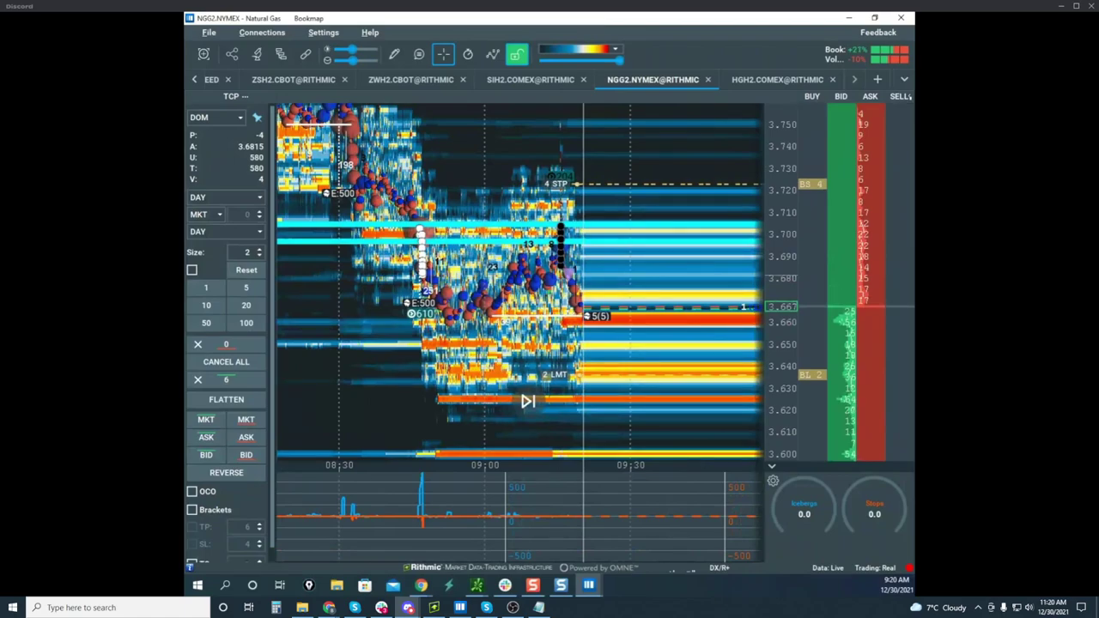
key("ctrl+shift+3")
key("ctrl+shift+7")
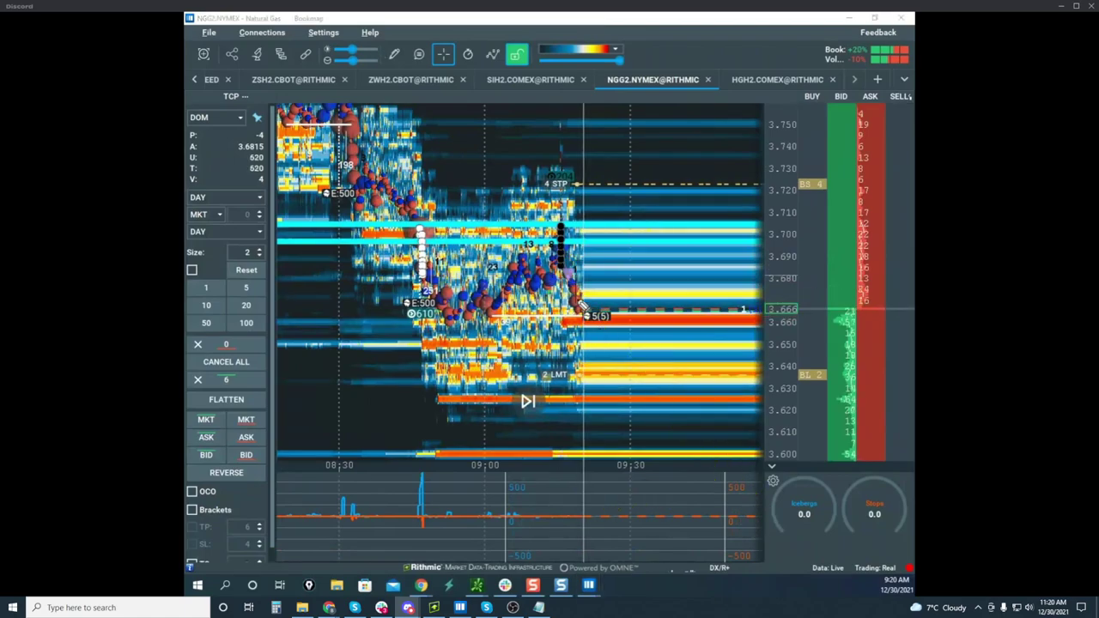
mouse_move(582, 306)
left_mouse_down()
mouse_move(649, 455)
mouse_move(704, 494)
left_mouse_up()
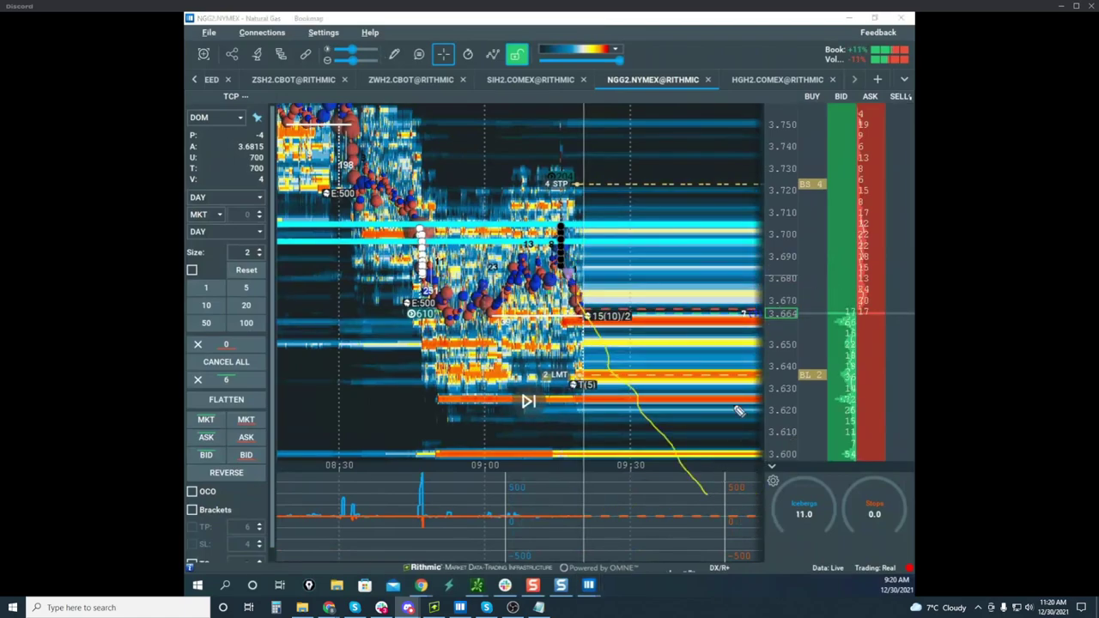
Circle the NGG2 consolidation between the two sweeps, sketch projected swings between about 3.700 and 3.635, and erase the marks
mouse_move(582, 182)
left_mouse_down()
mouse_move(403, 232)
mouse_move(403, 343)
mouse_move(580, 377)
left_mouse_up()
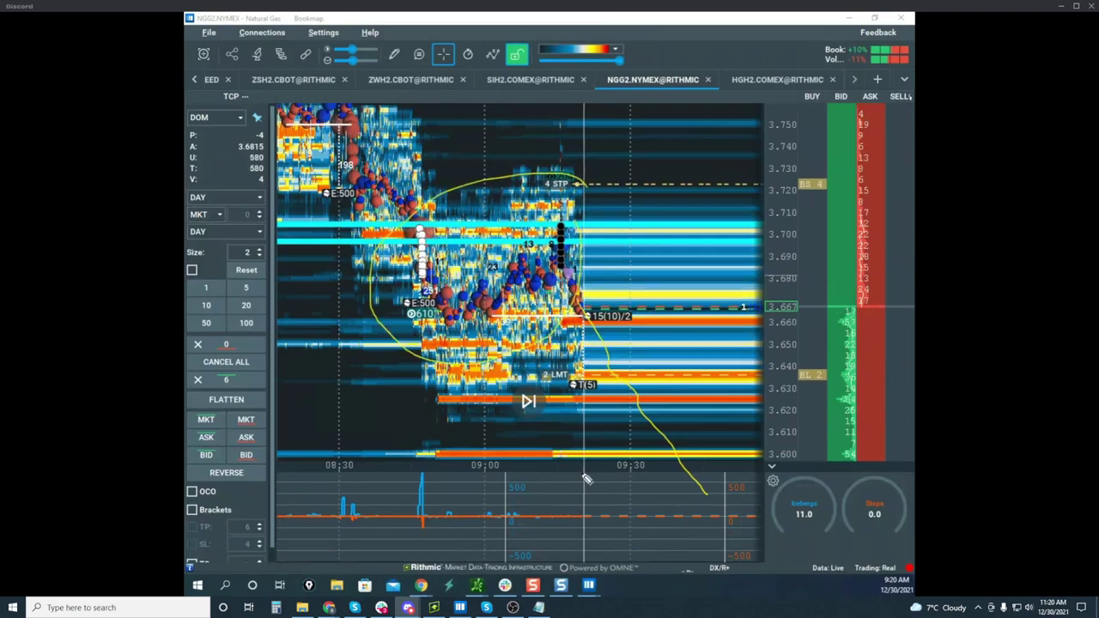
left_click_drag(621, 237, 716, 379)
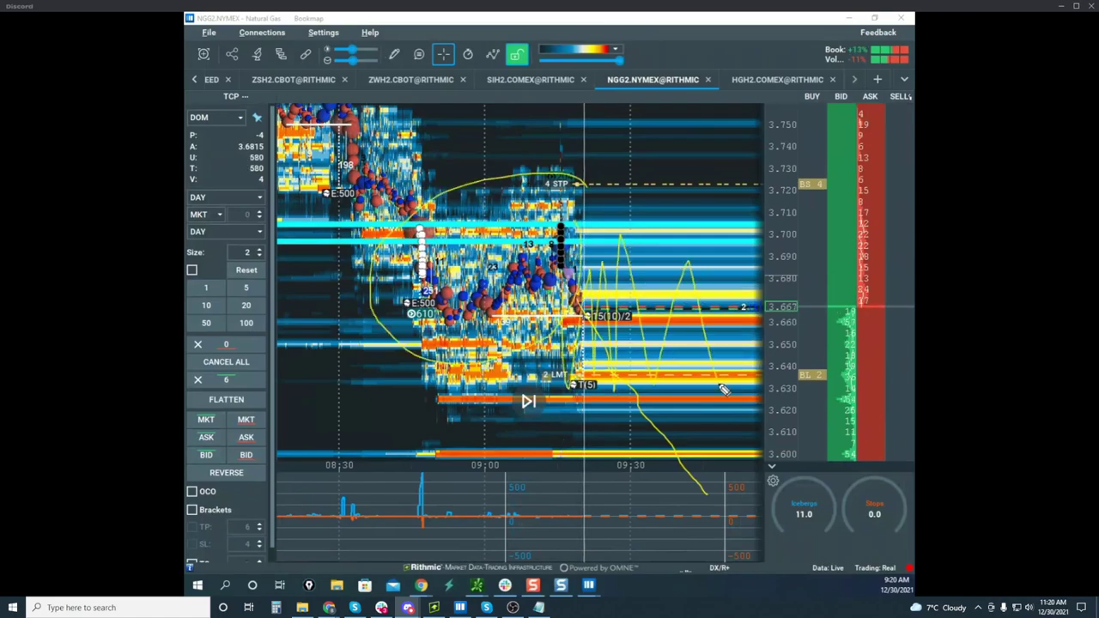
key("Escape")
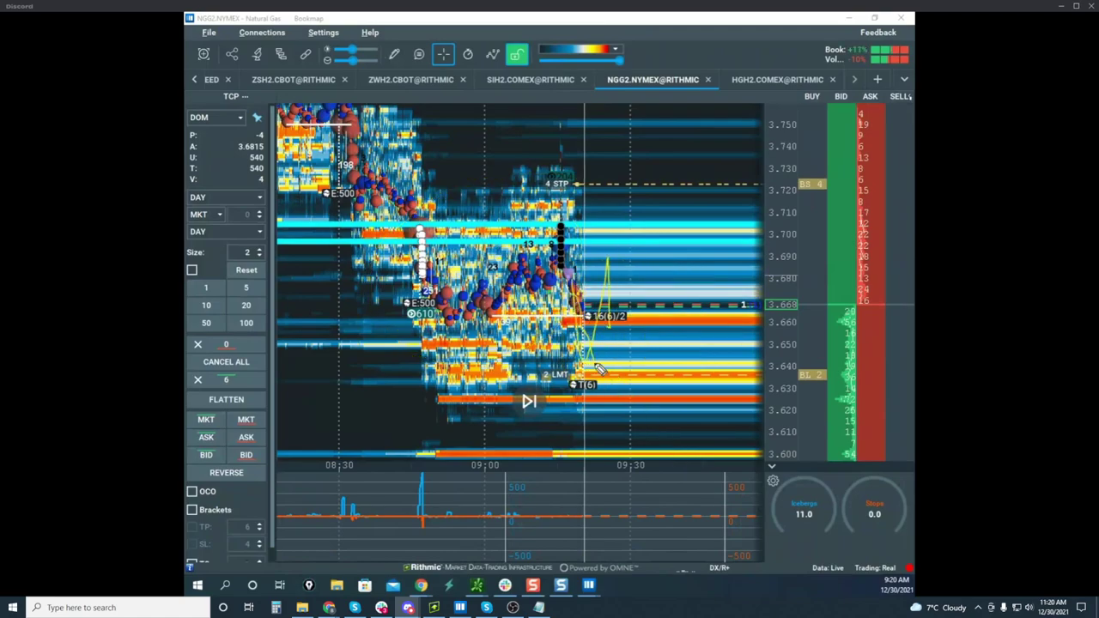
Sketch NGG2 price paths through the 2-contract limit, circle the position figures and the consolidation range, and erase the drawings
left_click_drag(594, 364, 614, 398)
mouse_move(264, 136)
left_mouse_down()
mouse_move(216, 171)
mouse_move(302, 191)
left_mouse_up()
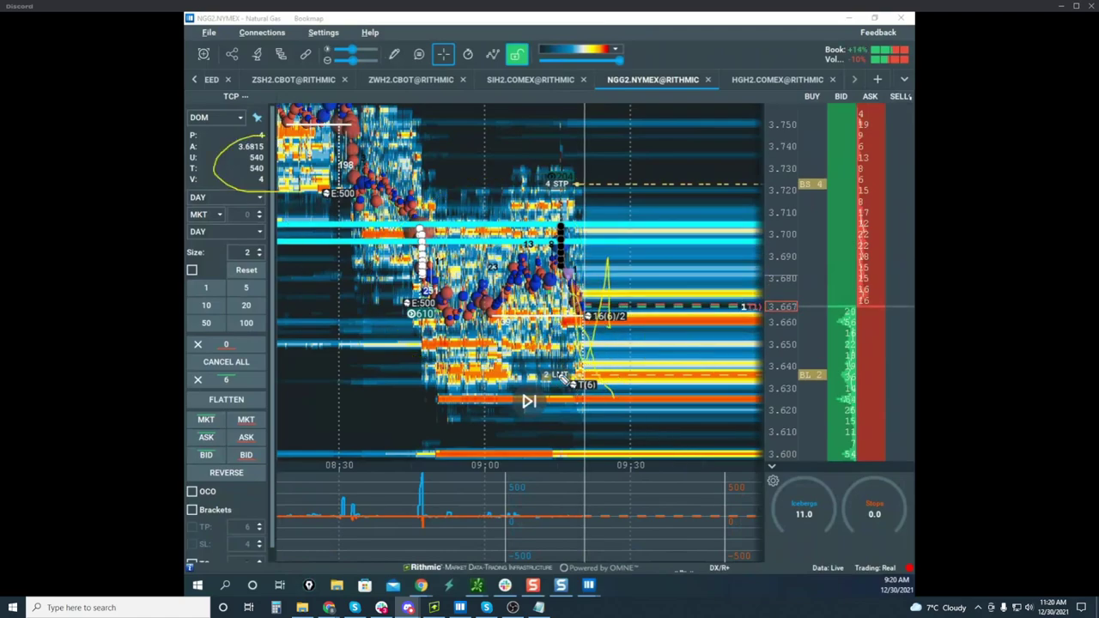
mouse_move(563, 378)
left_mouse_down()
mouse_move(637, 273)
mouse_move(644, 237)
mouse_move(659, 368)
left_mouse_up()
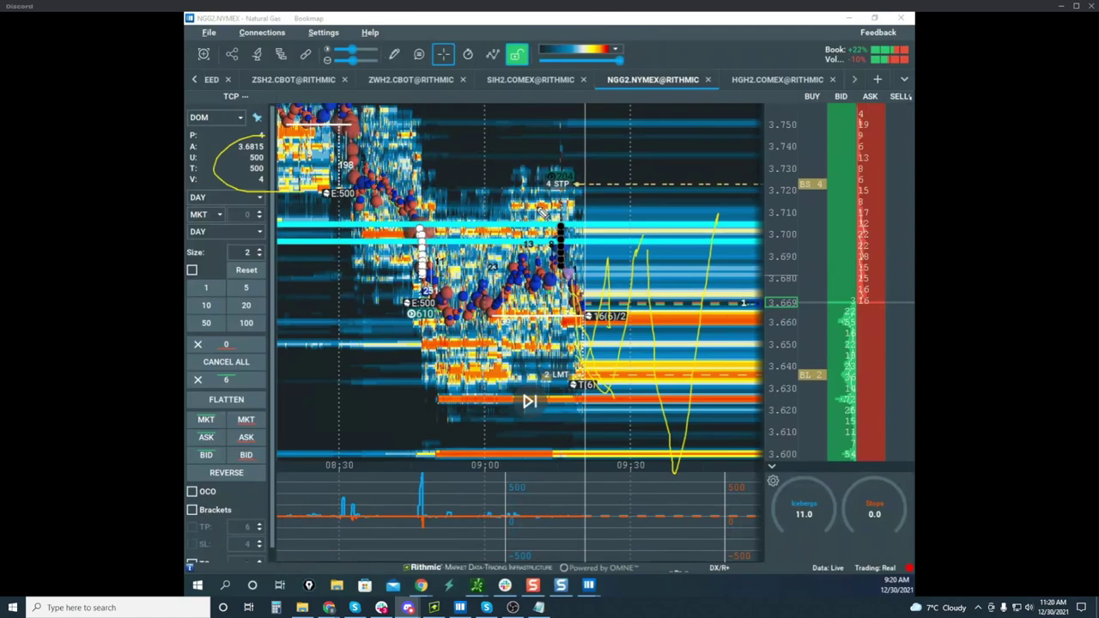
left_click_drag(468, 392, 637, 228)
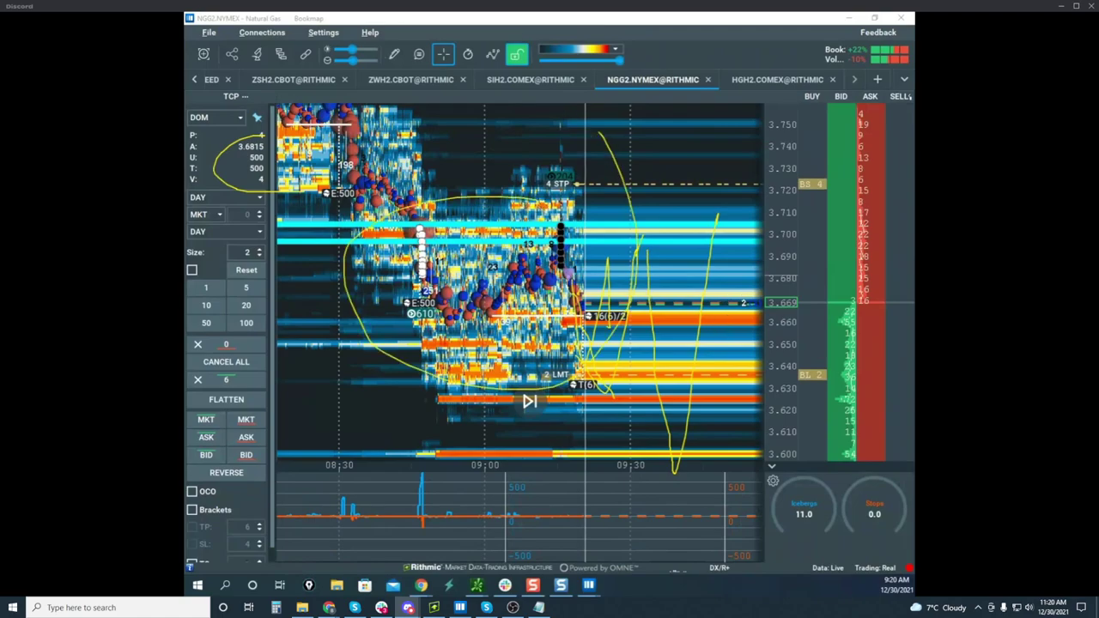
key("Escape")
Examine the NGG2 price action between the two sweeps and the latest price against the 3.640, 3.625 and 3.600 liquidity bands
mouse_move(516, 275)
left_mouse_down()
mouse_move(573, 263)
mouse_move(590, 246)
left_mouse_up()
left_click_drag(674, 236, 672, 267)
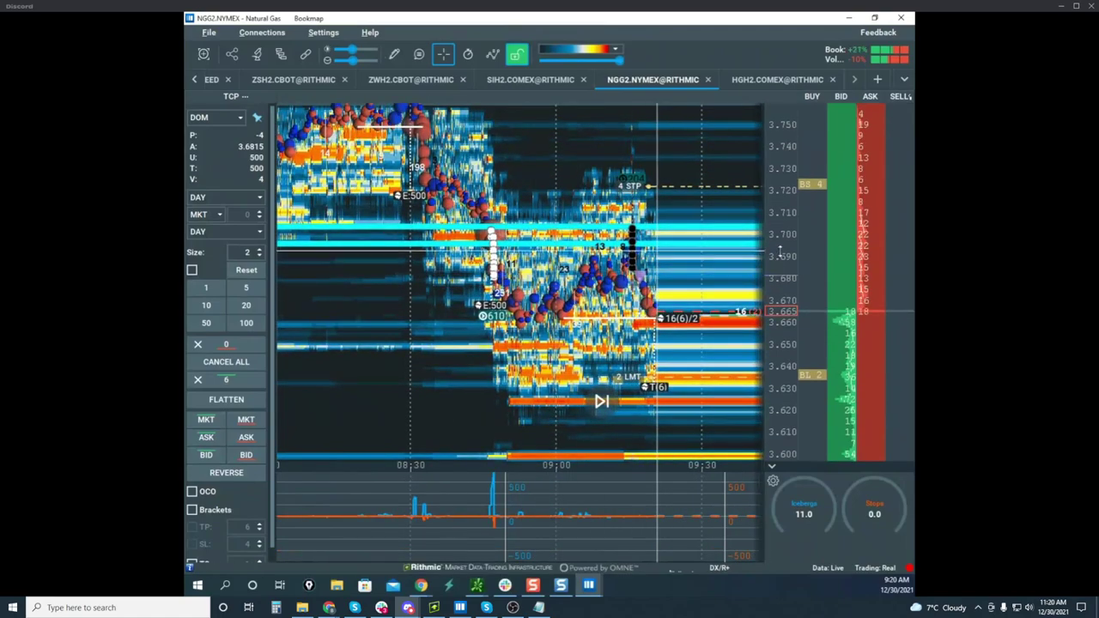
scroll(780, 243, "up", 2)
scroll(780, 243, "up", 1)
scroll(604, 252, "up", 2)
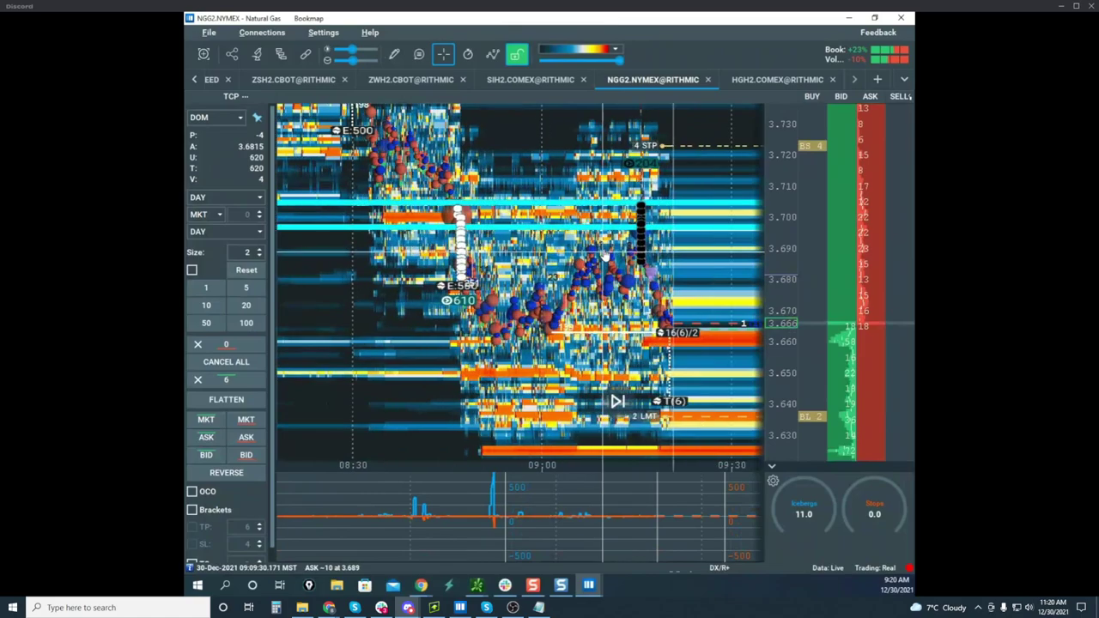
scroll(610, 252, "down", 3)
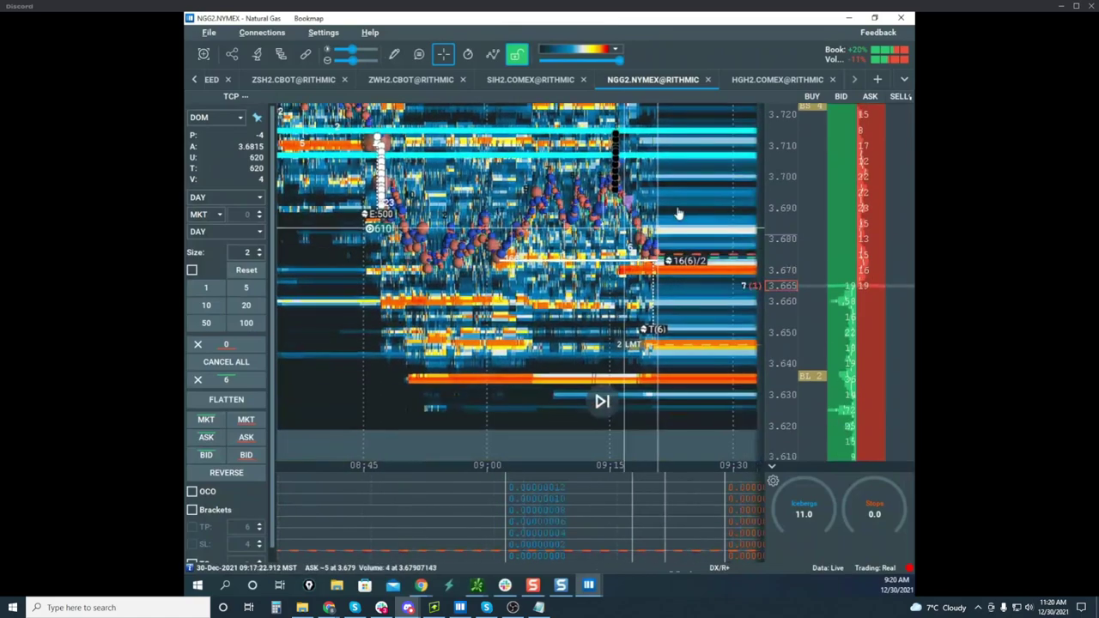
scroll(782, 213, "down", 1)
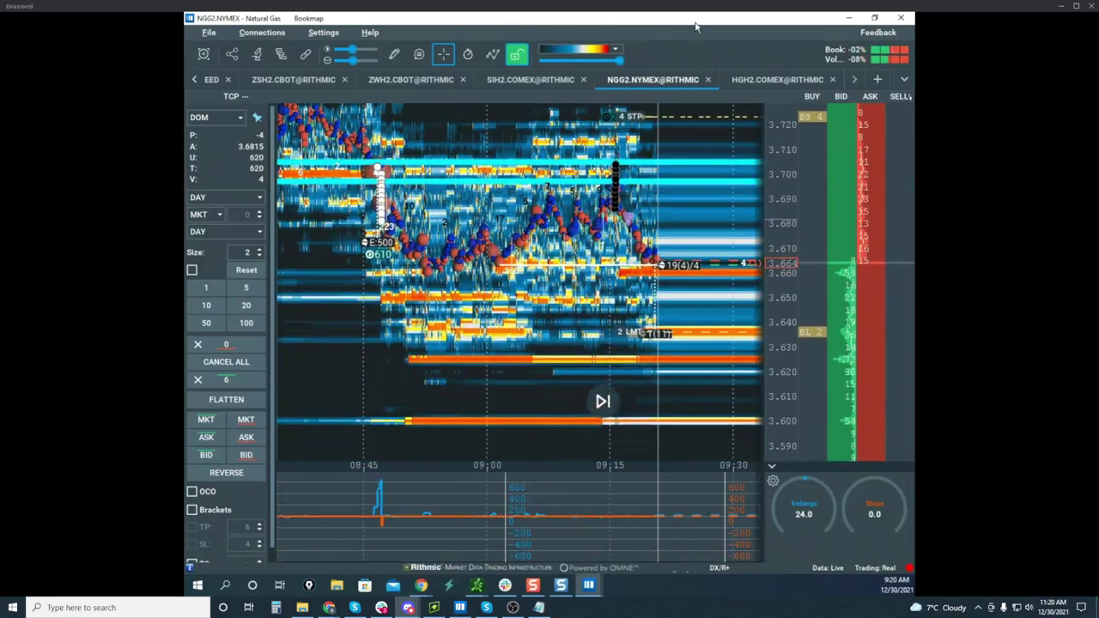
Check the NQH2 heatmap behind the NGG2 chart and return to the maximized NGG2 heatmap
left_click_drag(695, 23, 186, 176)
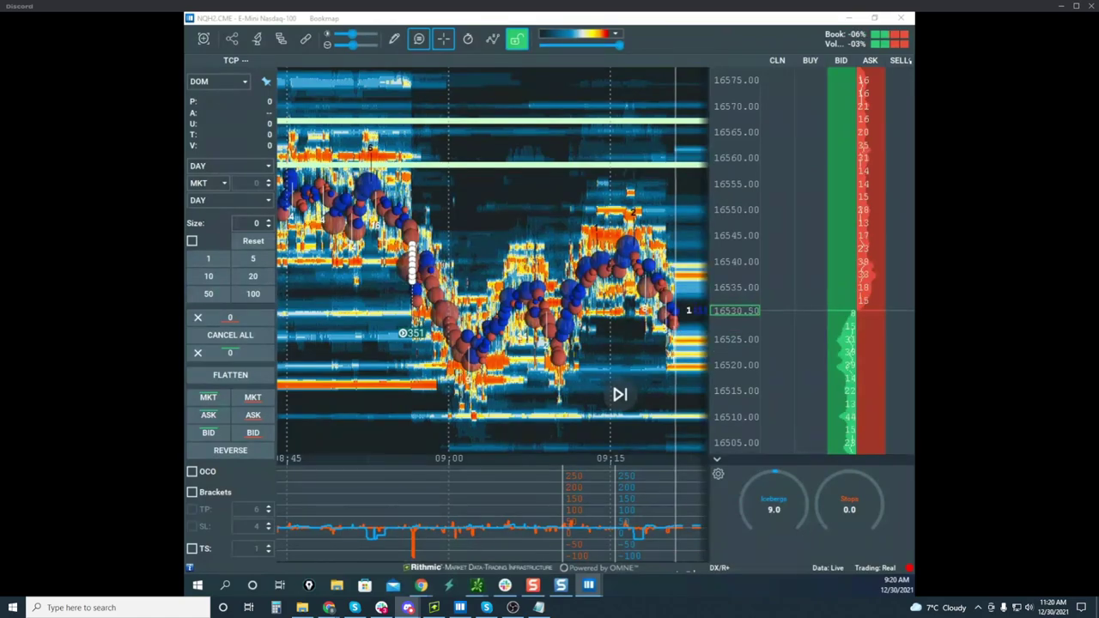
left_click_drag(662, 13, 638, 107)
left_click(830, 108)
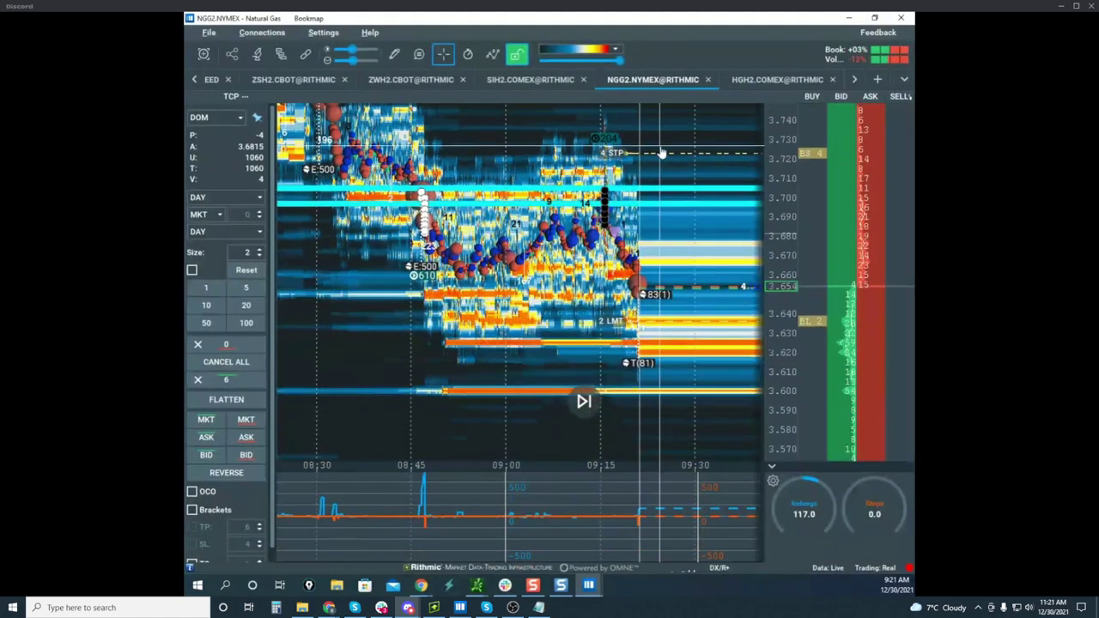
Circle both NGG2 sweeps, the zone around 3.700 and the 08:45 sub-chart spike, draw projected moves, and erase the marks
scroll(779, 203, "up", 5)
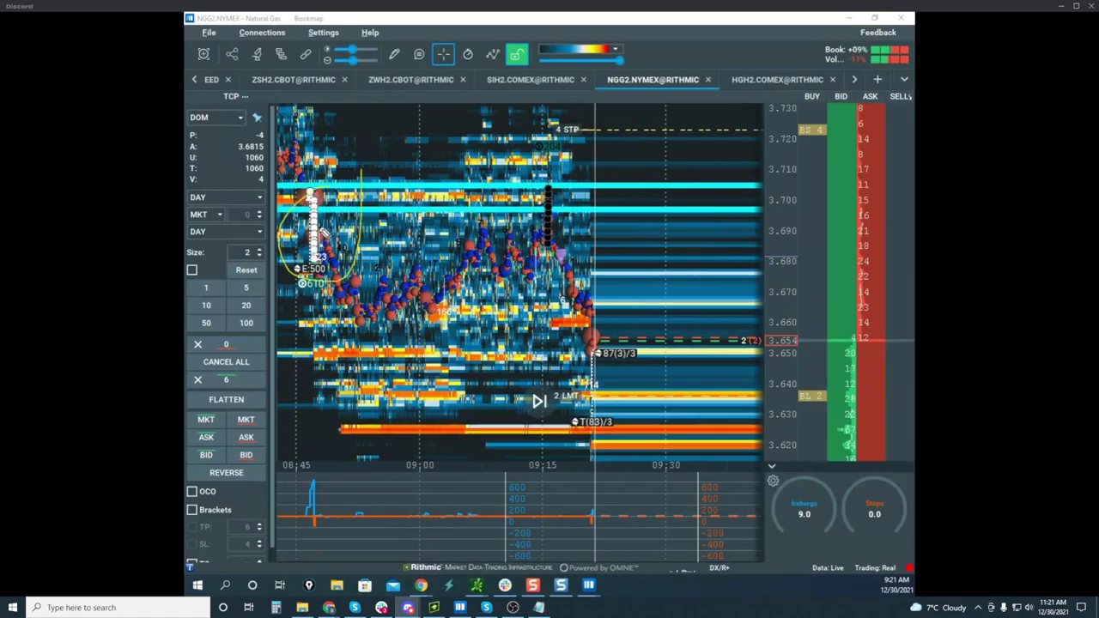
left_click_drag(560, 205, 569, 180)
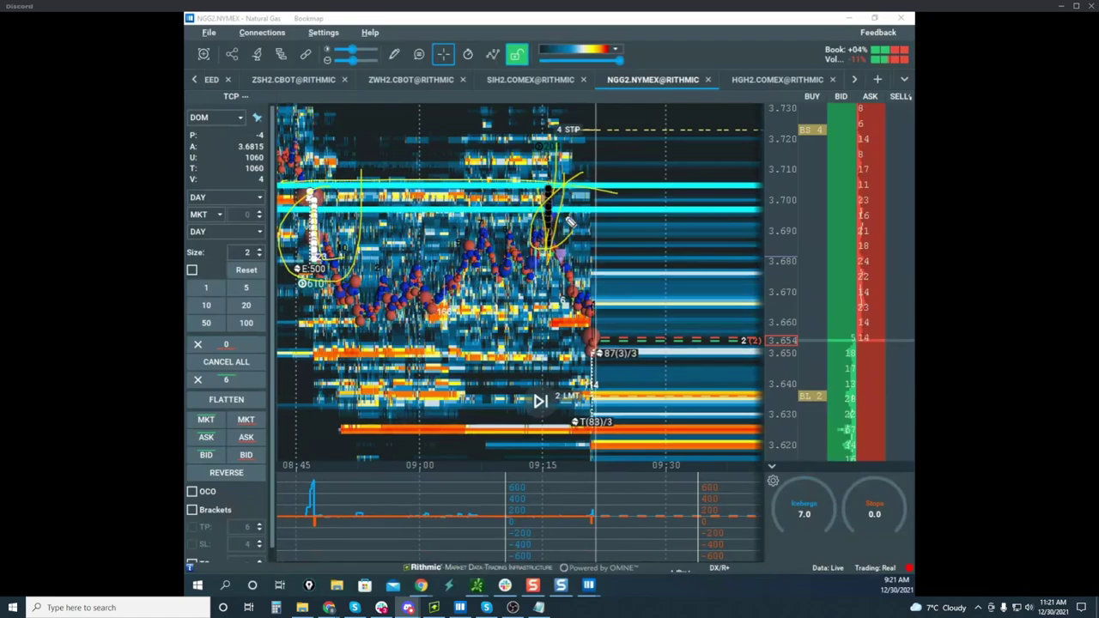
left_click_drag(595, 222, 482, 167)
left_click_drag(237, 246, 464, 170)
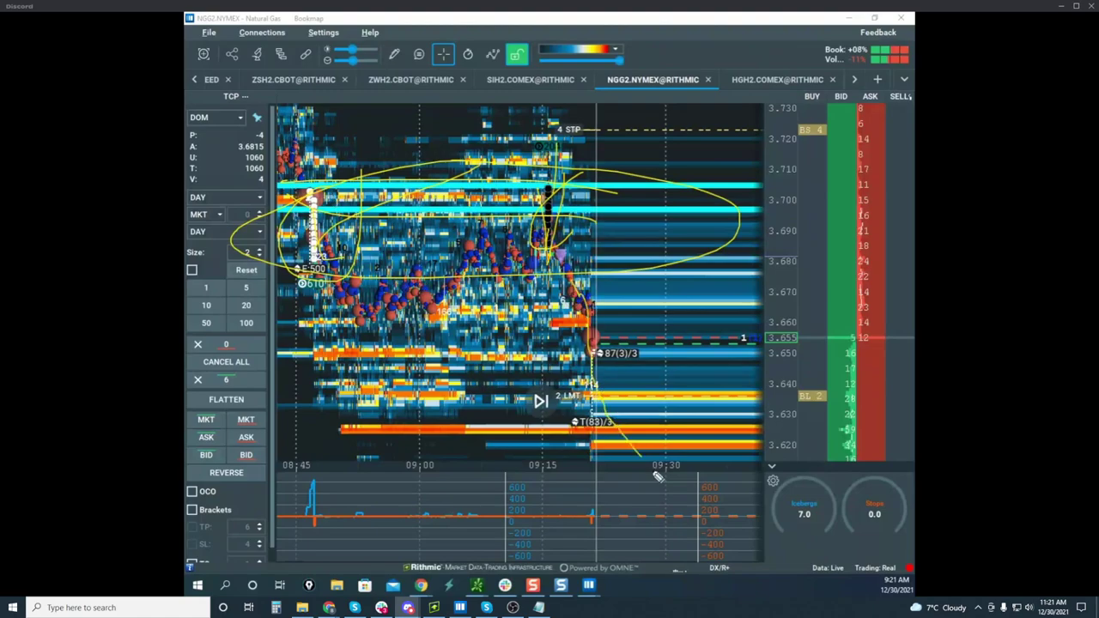
left_click_drag(657, 476, 697, 578)
mouse_move(562, 176)
left_mouse_down()
mouse_move(239, 222)
mouse_move(635, 275)
left_mouse_up()
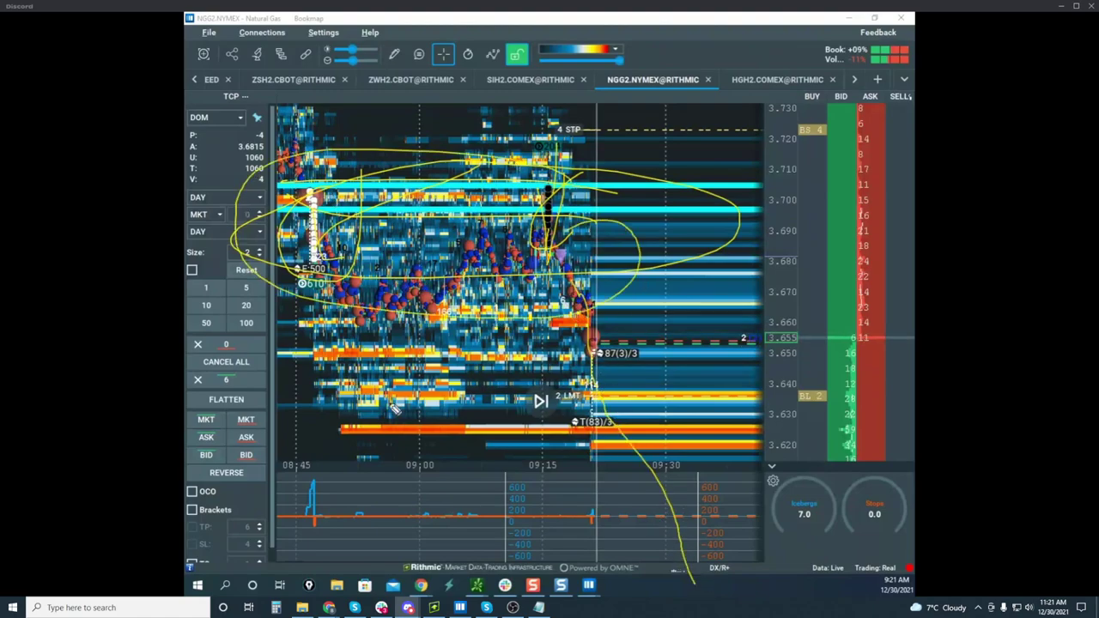
mouse_move(348, 468)
left_mouse_down()
mouse_move(339, 515)
mouse_move(350, 472)
left_mouse_up()
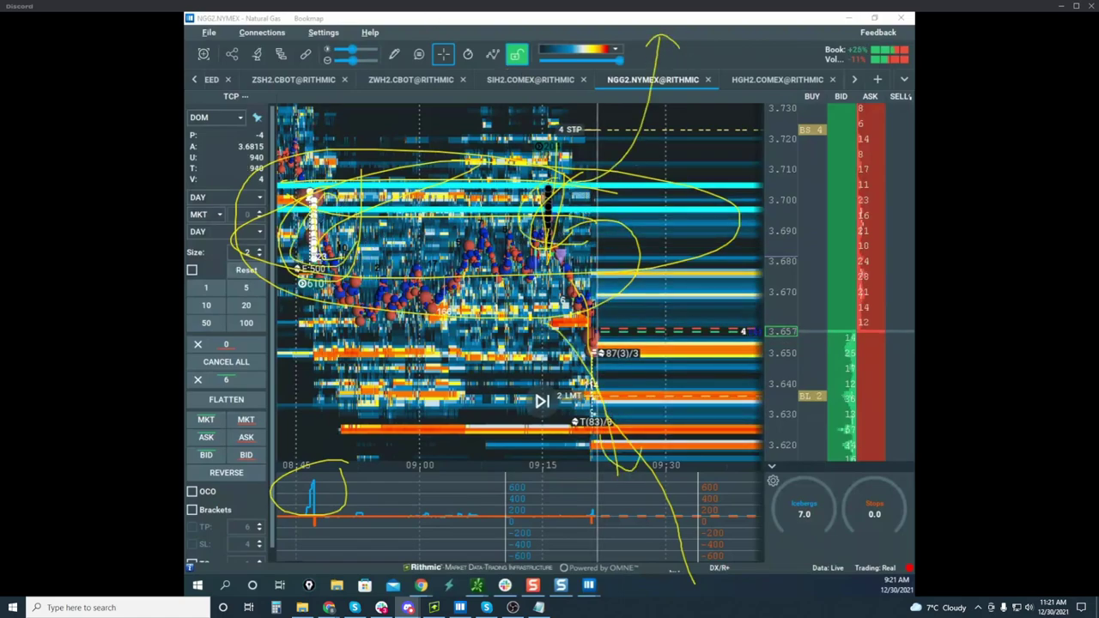
key("Escape")
Examine the latest NGG2 drop from the second sweep toward the 2-contract buy limit at close and wide range
scroll(789, 219, "down", 3)
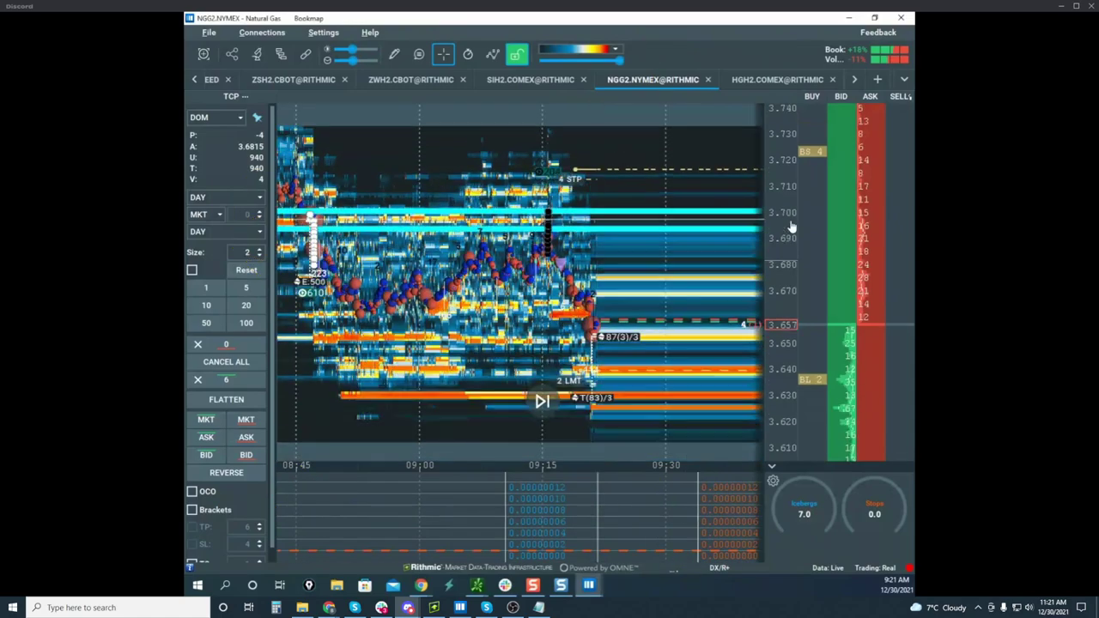
left_click_drag(702, 229, 704, 168)
scroll(777, 172, "up", 3)
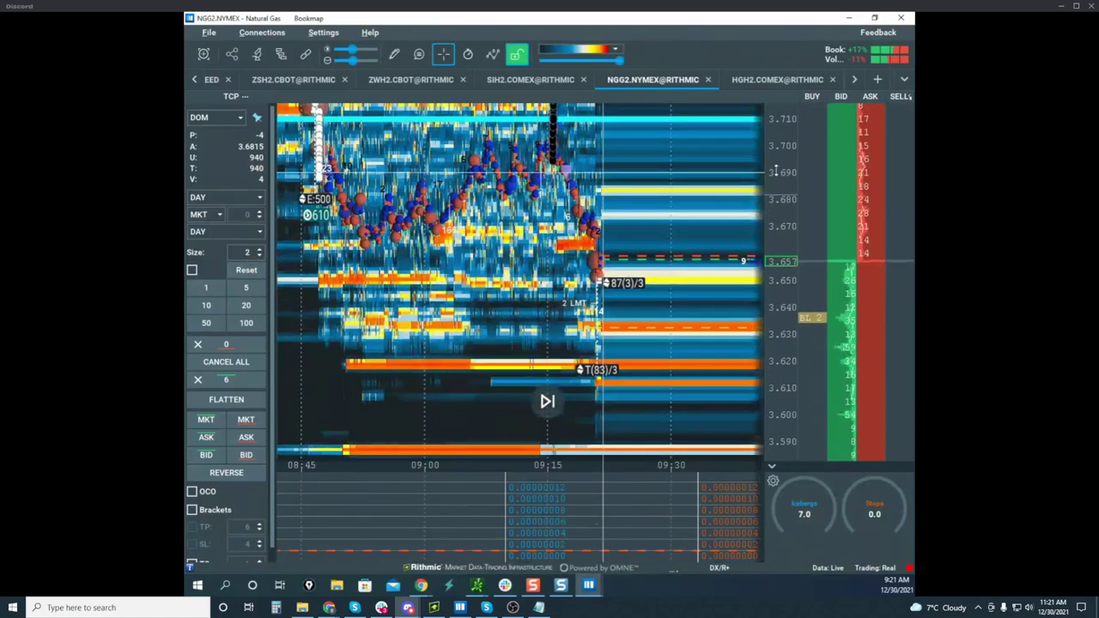
scroll(607, 205, "up", 2)
scroll(608, 203, "up", 3)
left_click_drag(633, 207, 721, 202)
scroll(778, 187, "down", 3)
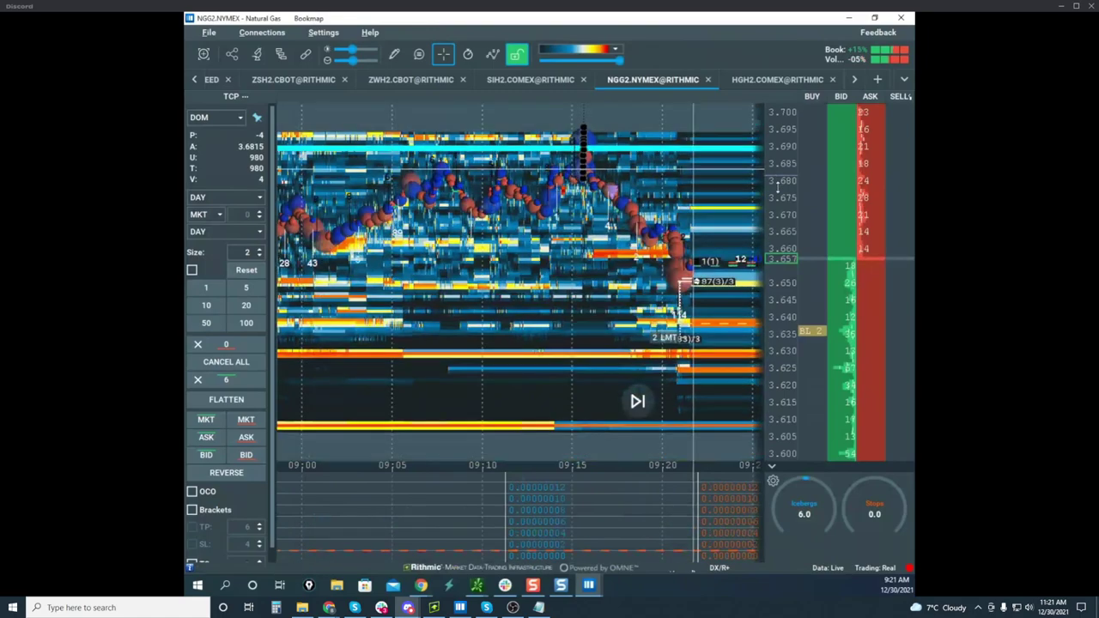
scroll(696, 170, "down", 4)
scroll(647, 179, "down", 1)
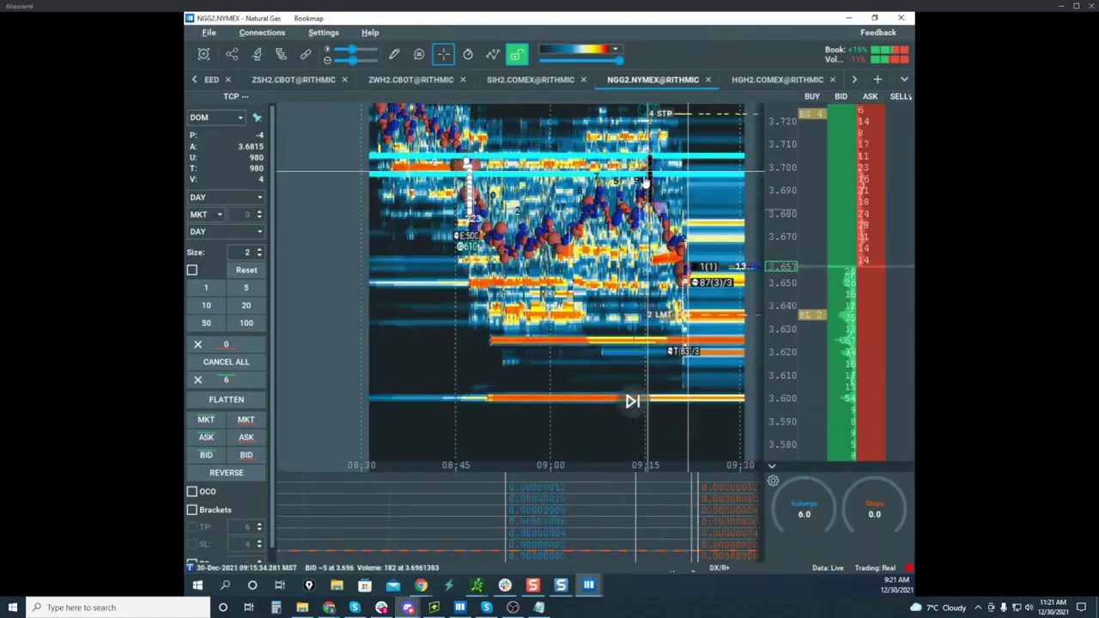
scroll(645, 182, "up", 3)
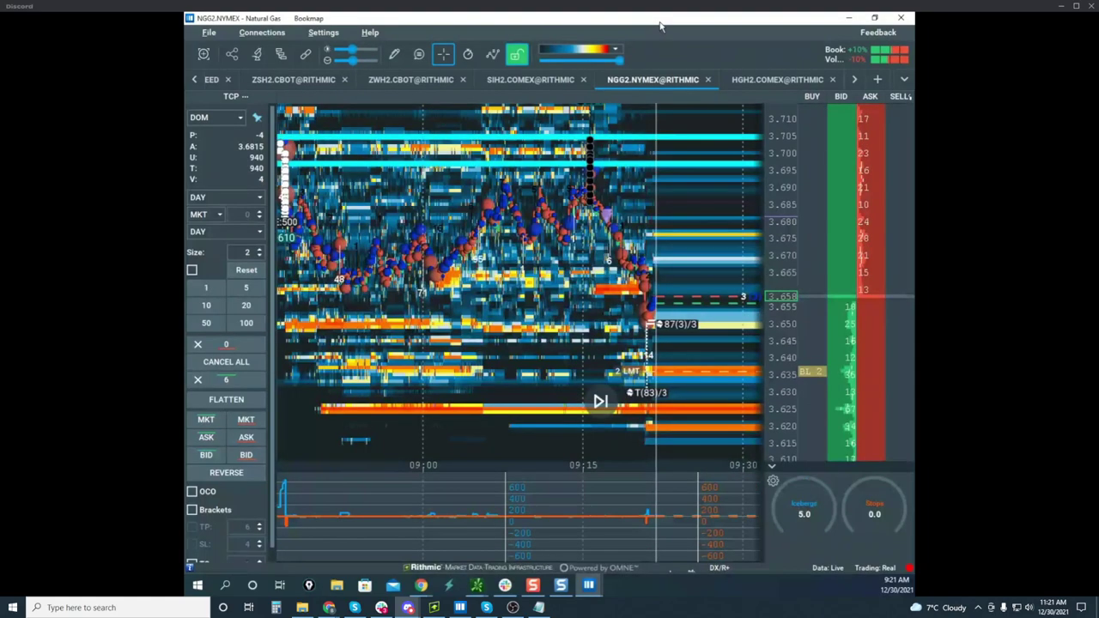
Switch to the NQH2 heatmap and examine the price action since 08:30 against the liquidity bands above and below it
left_click_drag(660, 24, 755, 594)
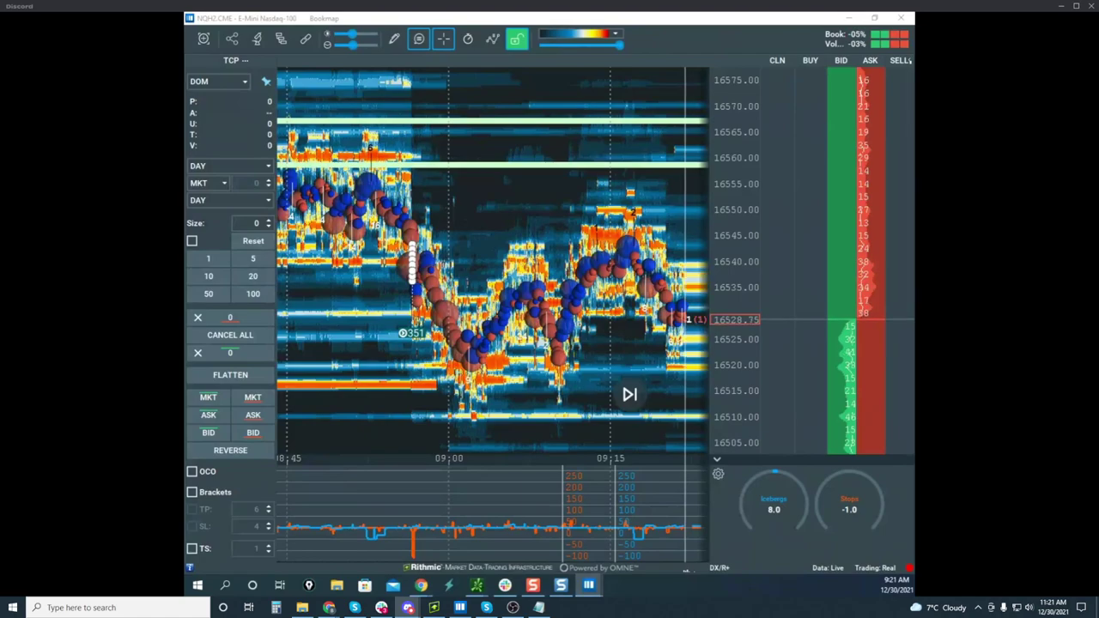
scroll(678, 216, "down", 3)
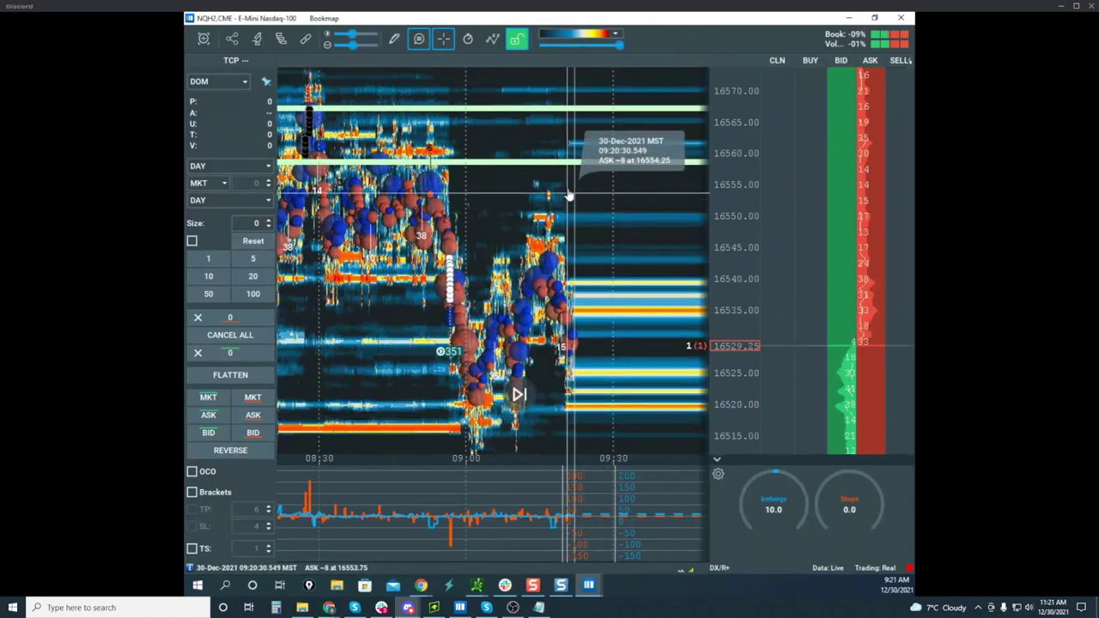
scroll(723, 186, "up", 2)
scroll(732, 152, "down", 2)
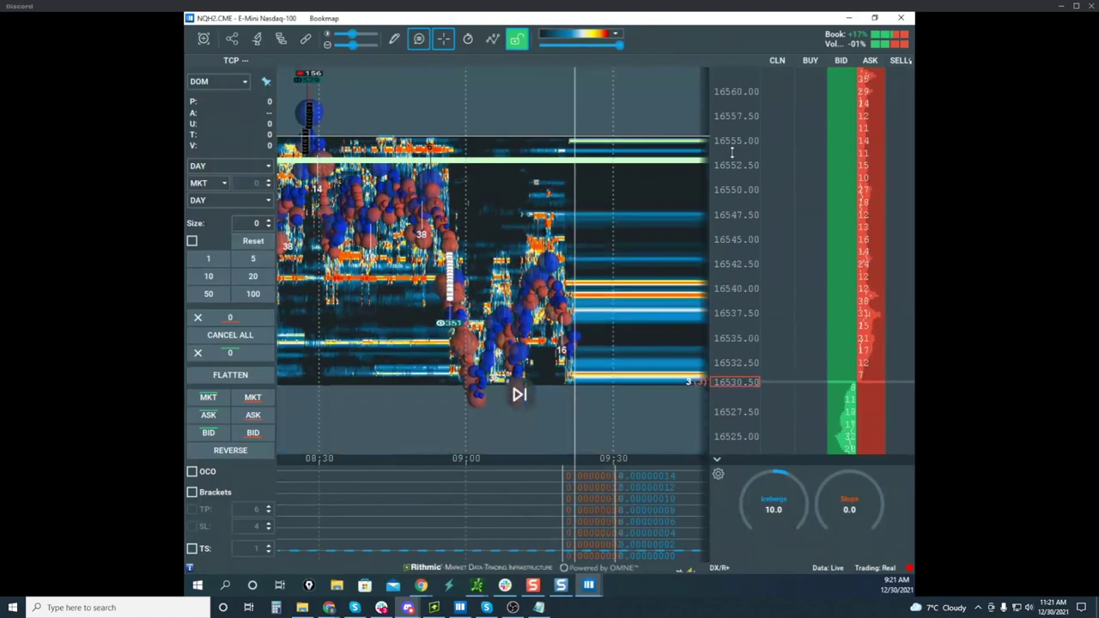
left_click_drag(599, 193, 632, 207)
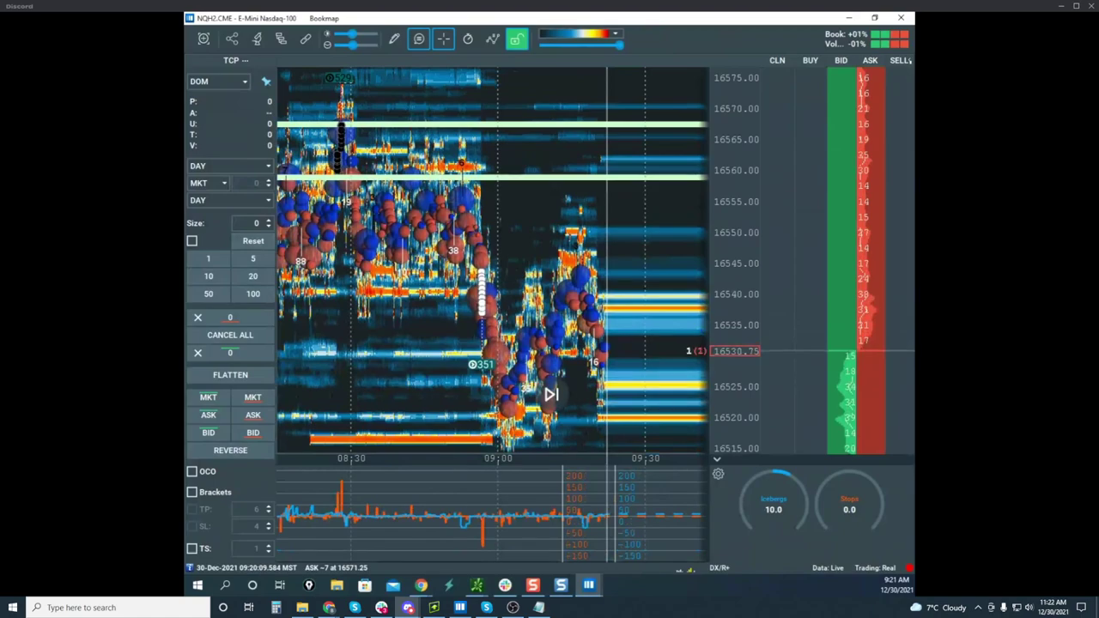
key("ctrl+shift+3")
key("ctrl+shift+7")
mouse_move(434, 255)
left_mouse_down()
mouse_move(529, 435)
mouse_move(658, 213)
mouse_move(703, 410)
left_mouse_up()
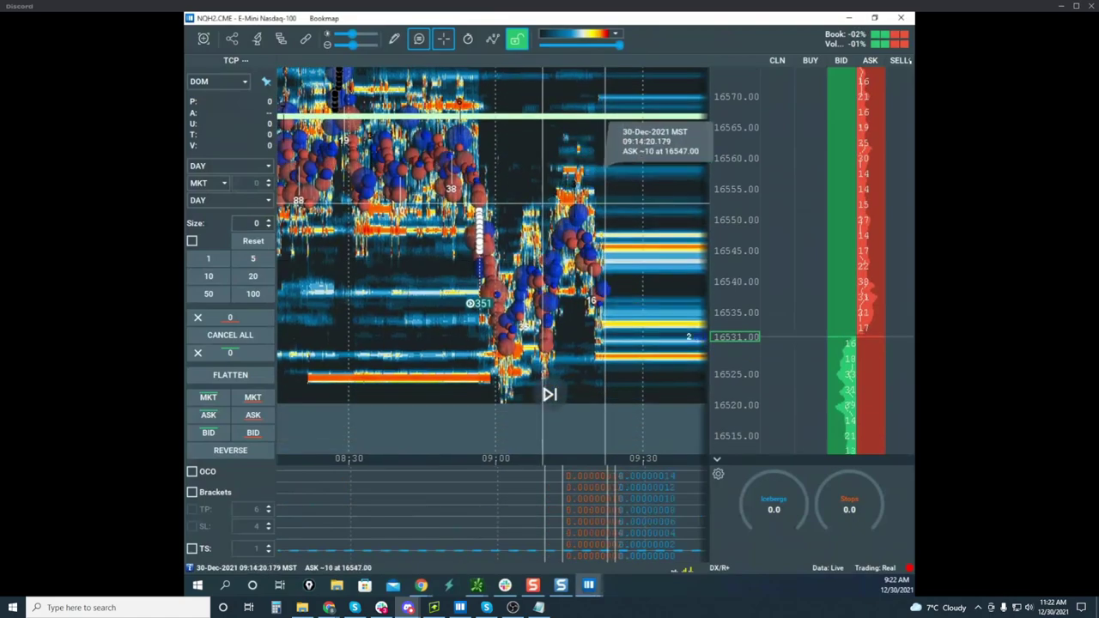
Mark NQH2 levels near 16533 and 16525, circle that zone, and draw a projected peak near 16562 with a matching sub-chart arc
key("ctrl+z")
left_click_drag(601, 230, 512, 191)
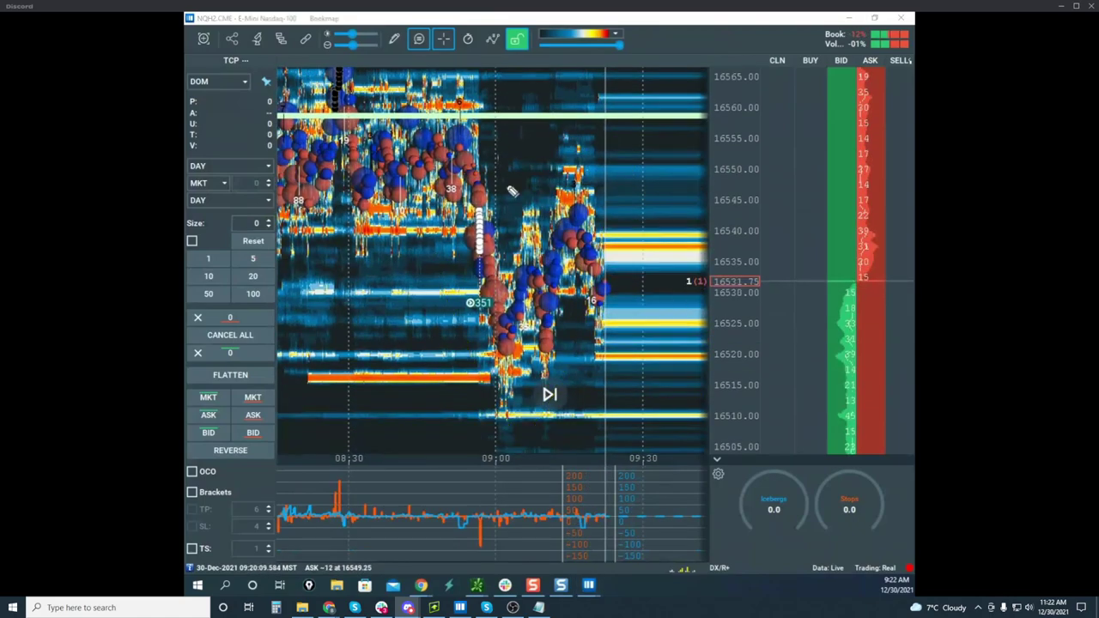
left_click_drag(518, 278, 711, 270)
left_click_drag(509, 327, 732, 319)
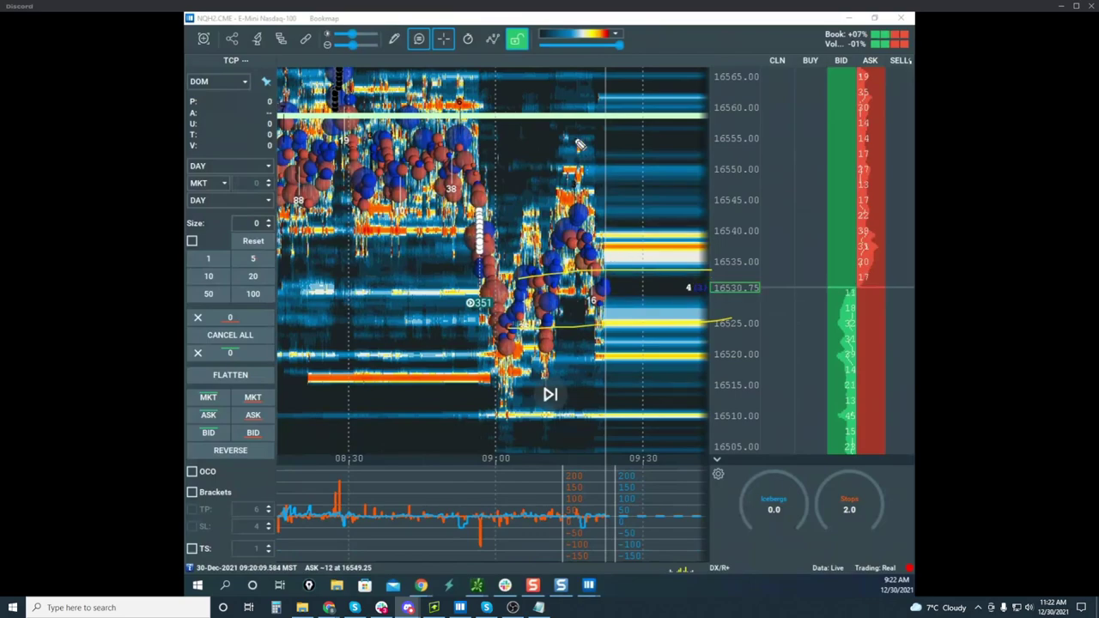
left_click_drag(563, 162, 610, 93)
mouse_move(642, 263)
left_mouse_down()
mouse_move(794, 283)
mouse_move(740, 229)
left_mouse_up()
left_click_drag(611, 506, 650, 524)
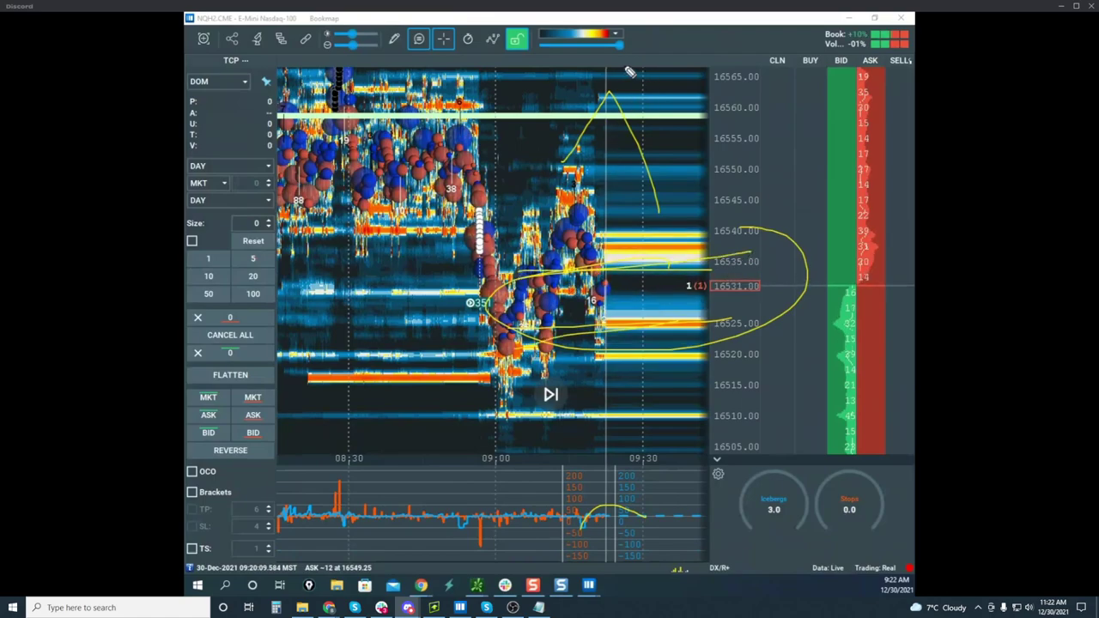
Outline the NQH2 zone around 16560, circle the sub-chart activity since 09:00, sketch a projected rise and reversal, and erase all marks
left_click_drag(631, 73, 611, 110)
left_click_drag(400, 62, 694, 82)
left_click_drag(613, 128, 520, 128)
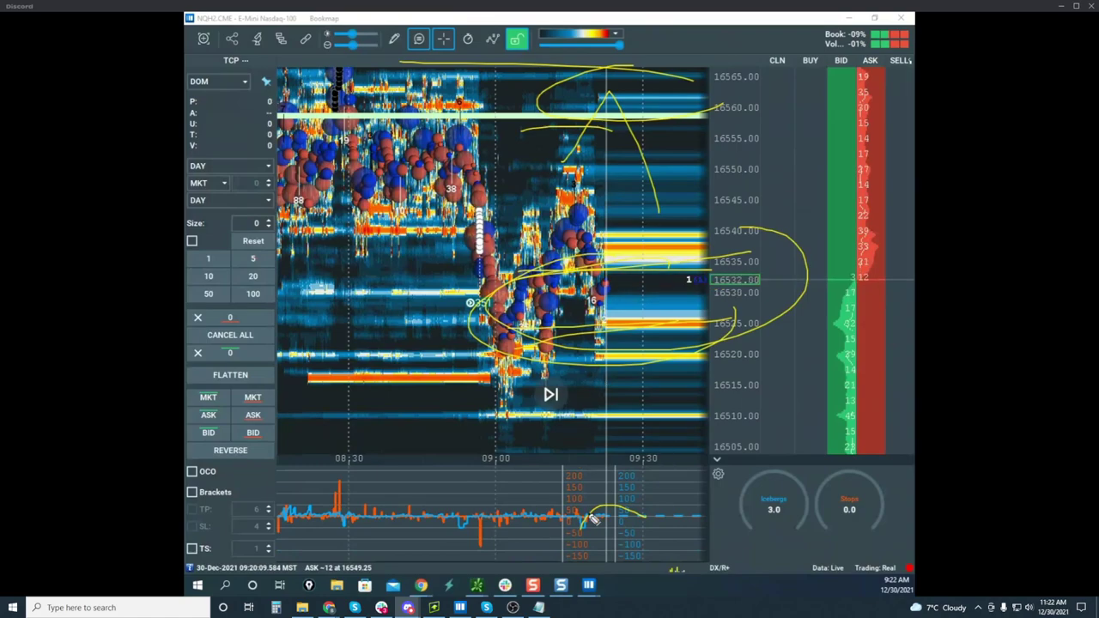
left_click_drag(507, 520, 558, 508)
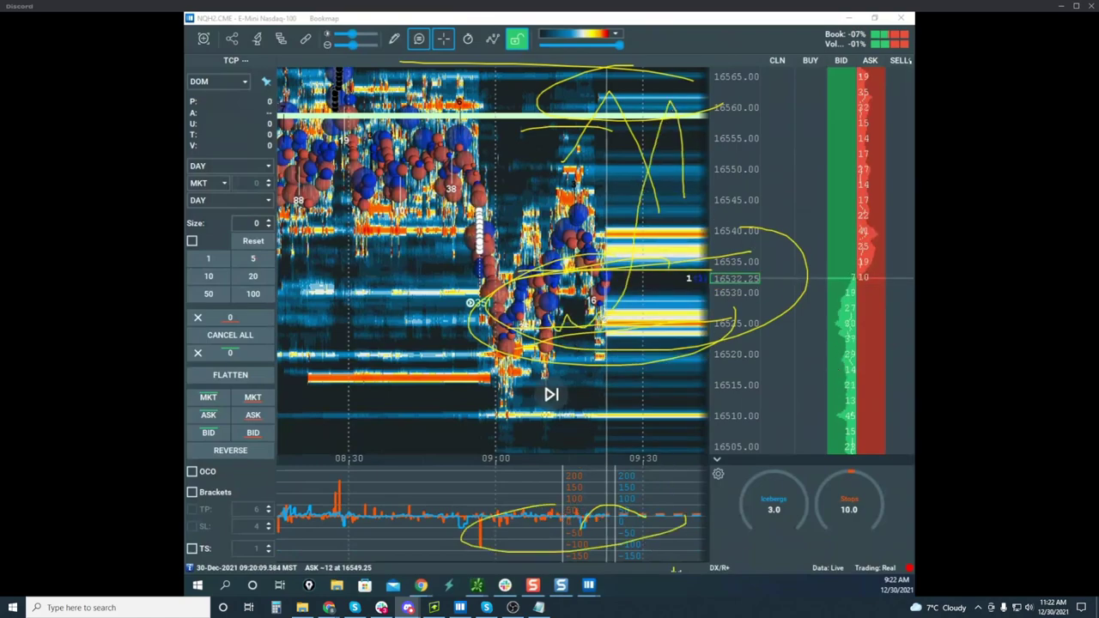
key("Escape")
View the wider NQH2 price range and bring the CLG2 crude oil heatmap in front of it
scroll(720, 210, "down", 4)
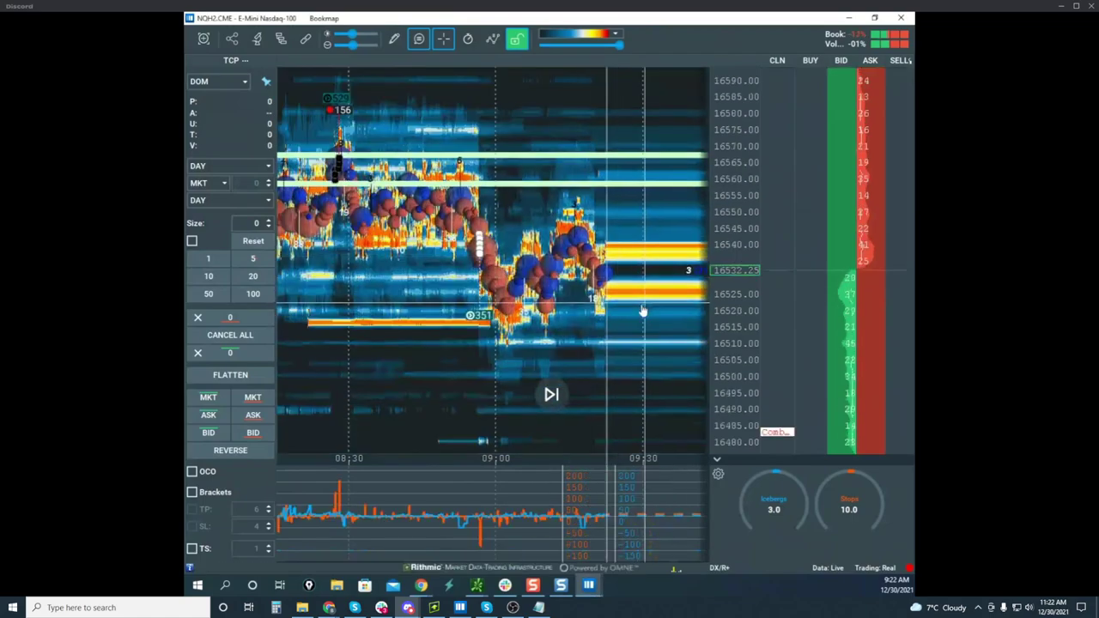
left_click_drag(642, 309, 581, 301)
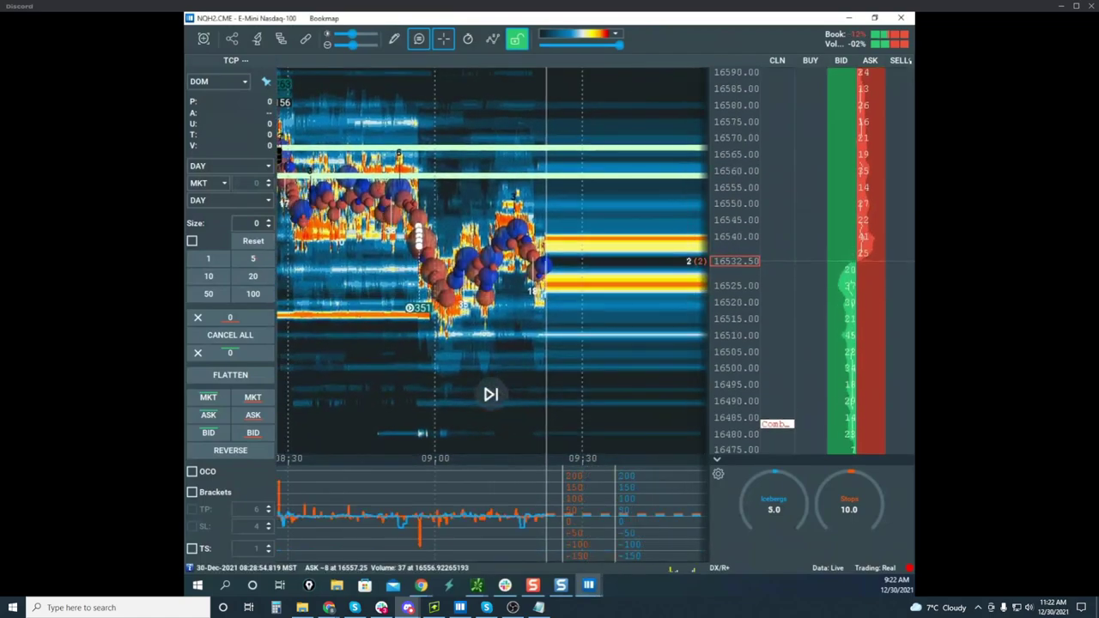
left_click_drag(361, 583, 644, 54)
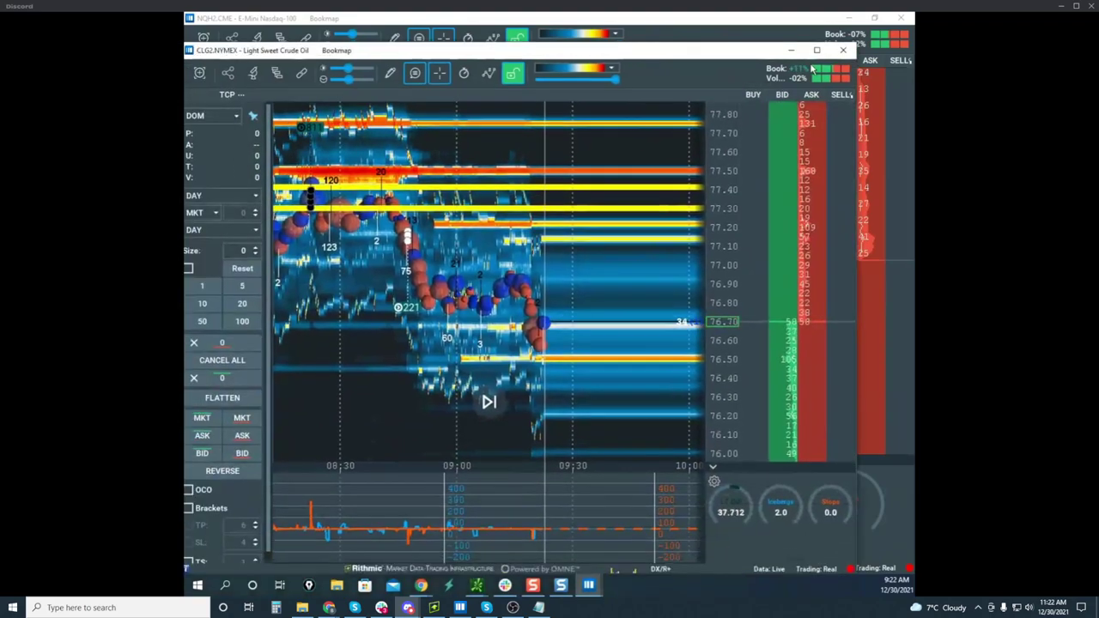
Maximize the CLG2 crude oil heatmap and frame the price action since 08:00 between about 76.50 and 77.70
left_click(816, 50)
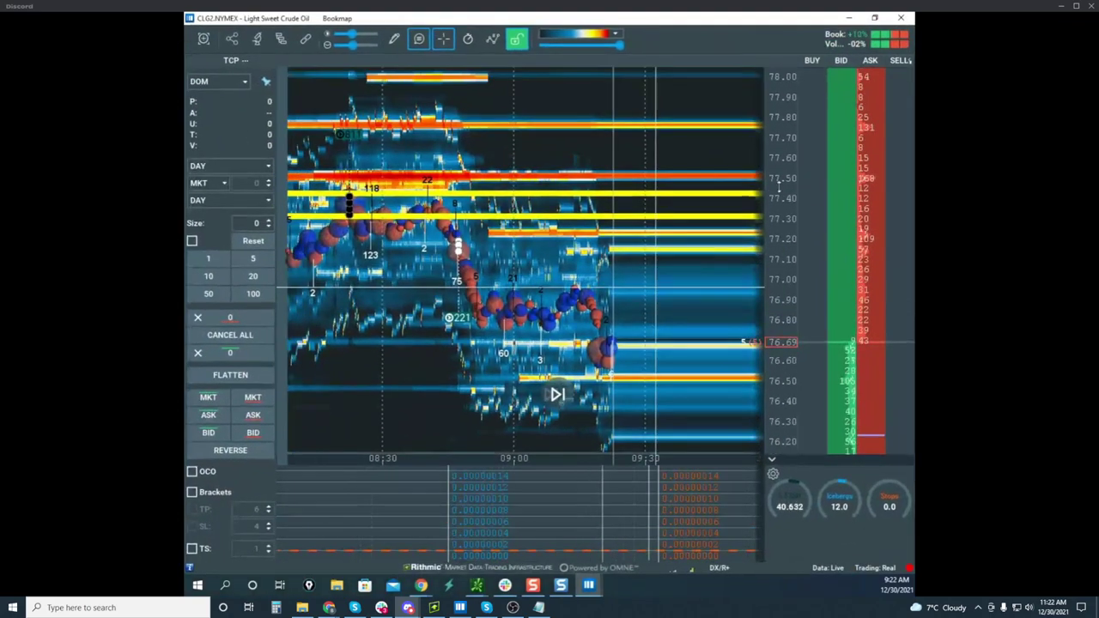
scroll(777, 163, "up", 3)
scroll(669, 172, "down", 2)
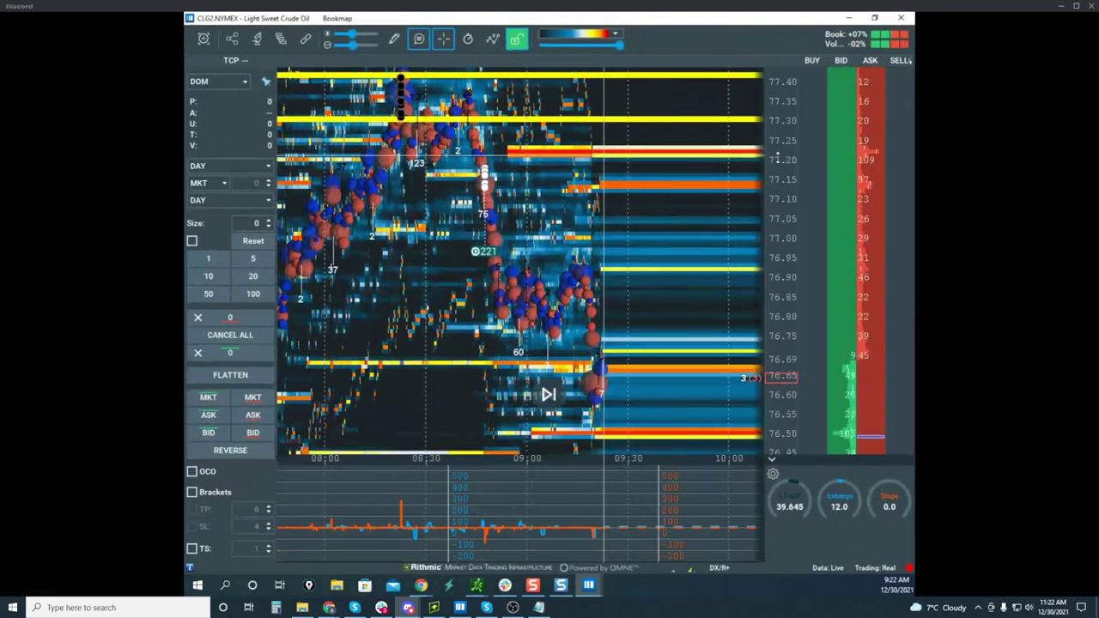
scroll(780, 172, "down", 2)
scroll(781, 182, "down", 1)
left_click_drag(699, 206, 706, 240)
scroll(769, 254, "up", 2)
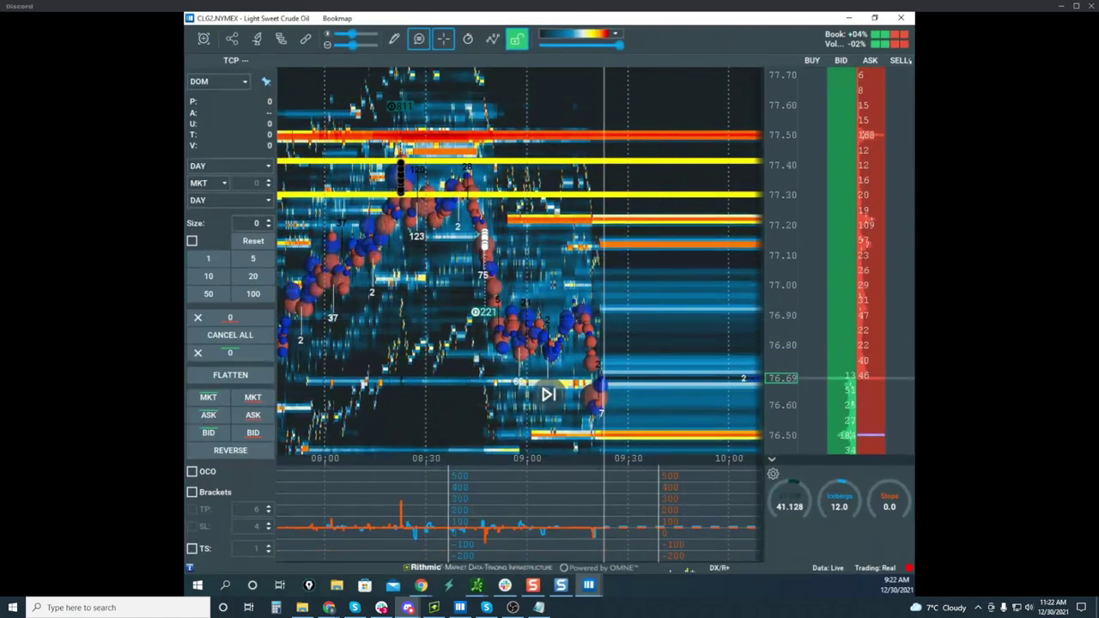
Circle the CLG2 marker near 77.60 and the matching sub-chart spike, sketch the decline and a projected rise and drop, and erase all marks
key("ctrl+alt+g")
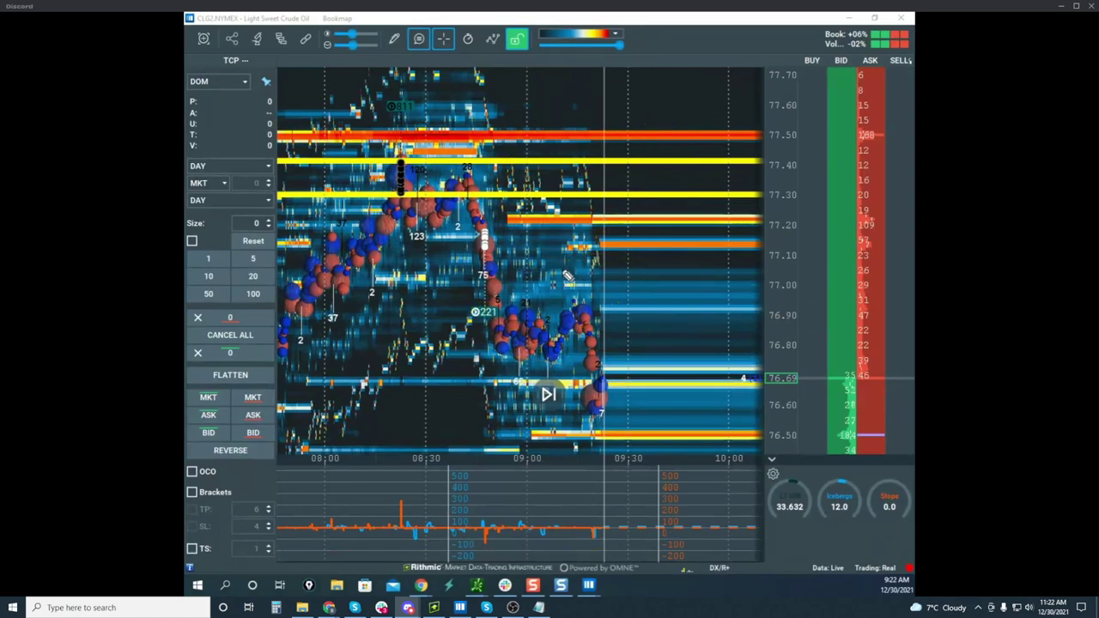
left_click_drag(536, 311, 613, 190)
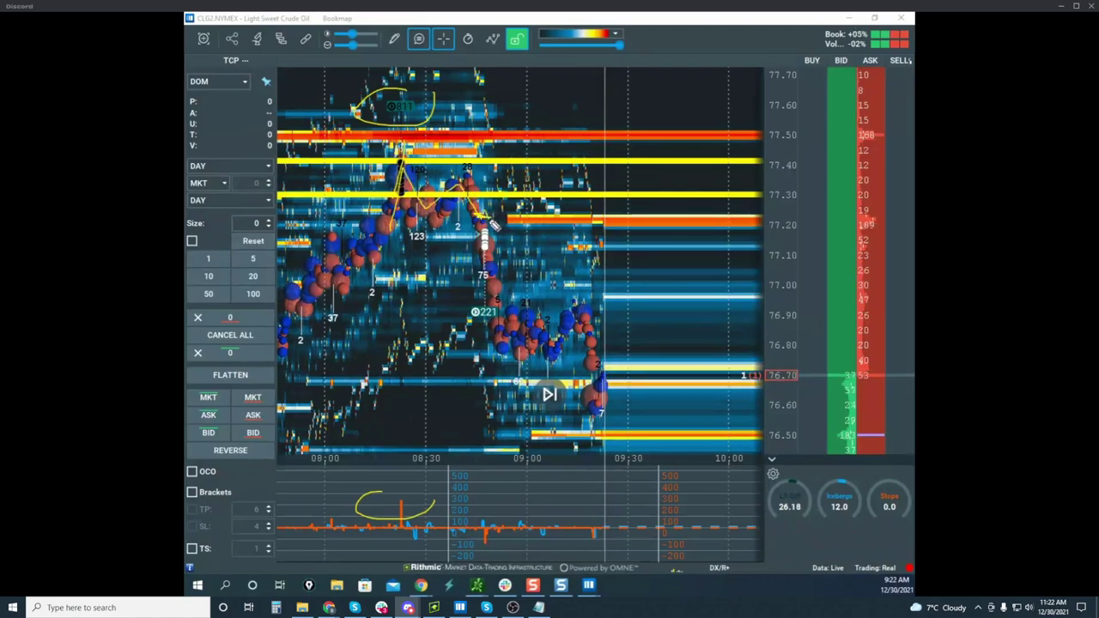
left_click_drag(488, 230, 490, 271)
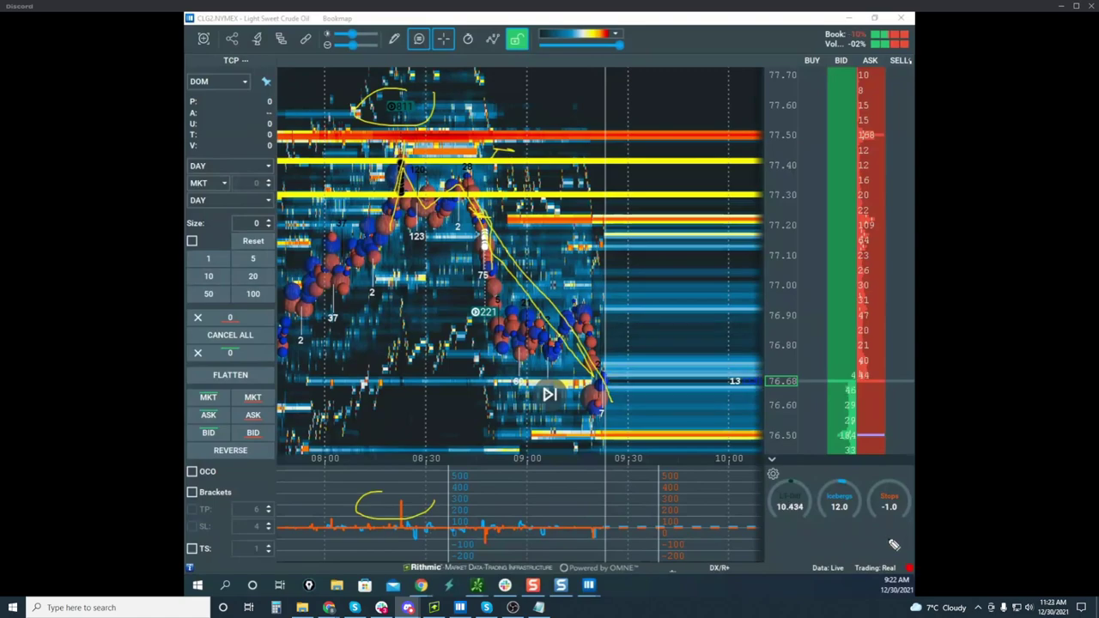
left_click_drag(512, 351, 601, 209)
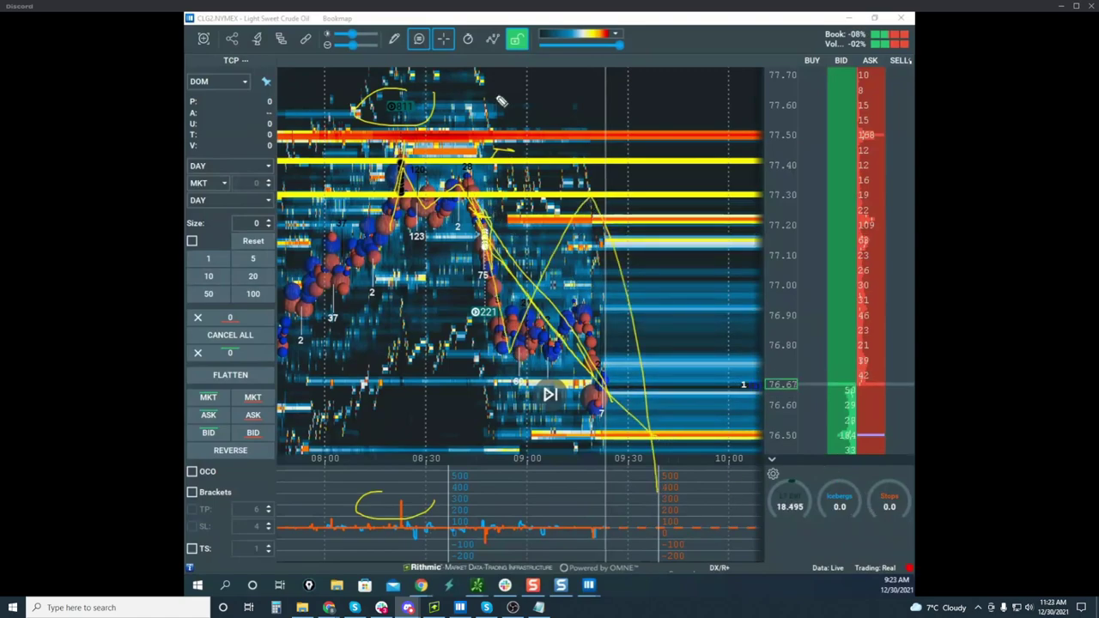
key("ctrl+shift+6")
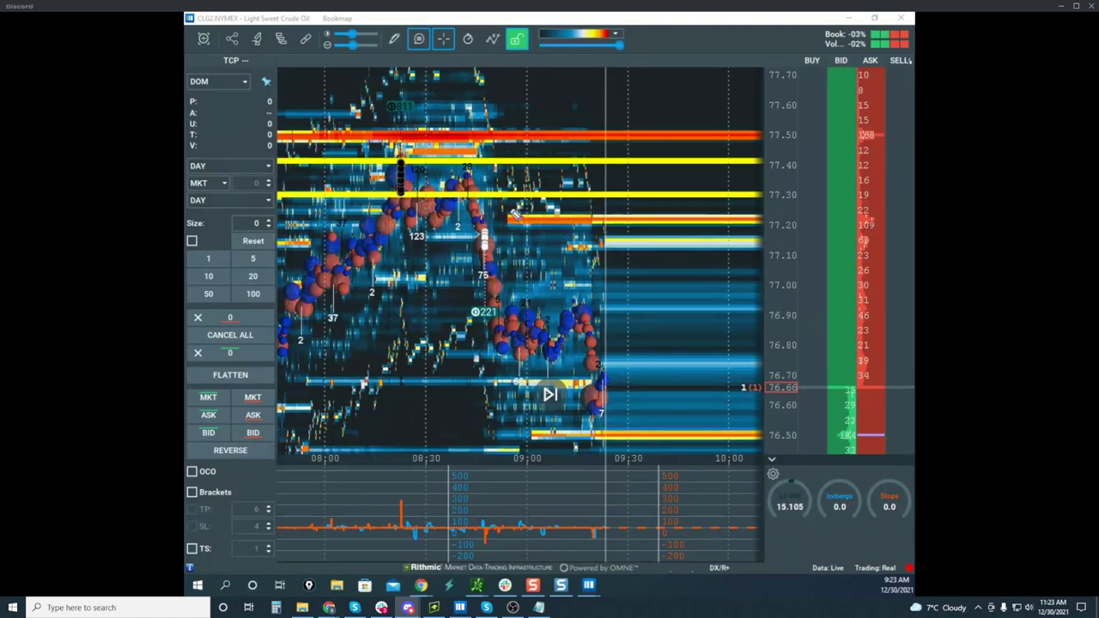
Circle the CLG2 peak zone between about 77.30 and 77.50 with the sub-chart activity around 08:30, and clear the drawing
left_click_drag(498, 159, 411, 219)
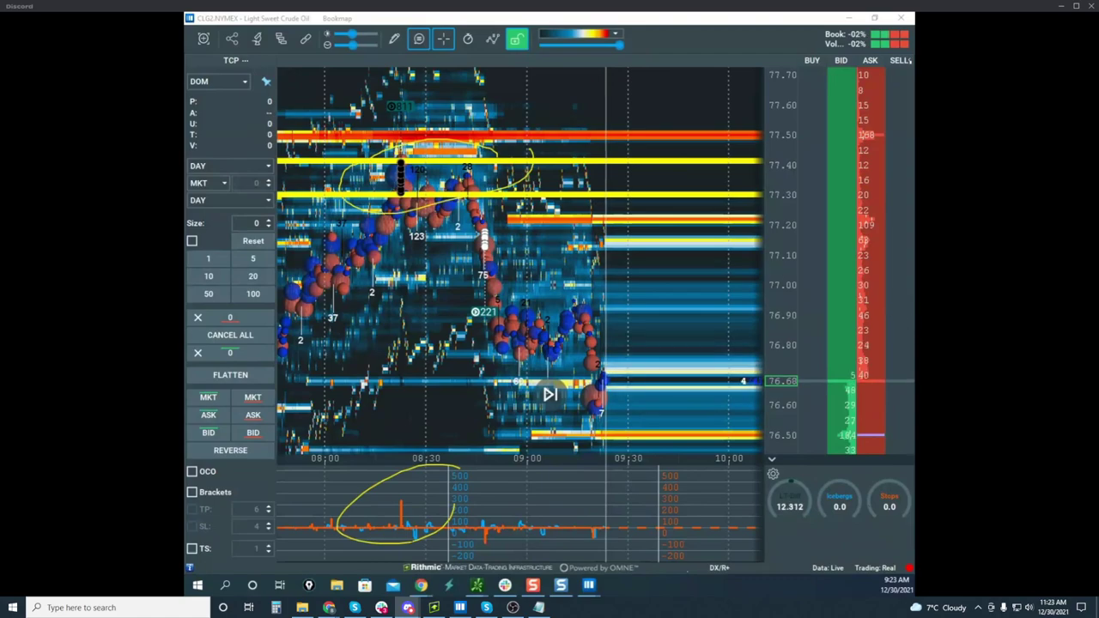
key("Escape")
Examine the wider CLG2 price action since 06:00 against the liquidity bands between about 75.90 and 77.90
scroll(659, 209, "down", 2)
scroll(773, 160, "down", 1)
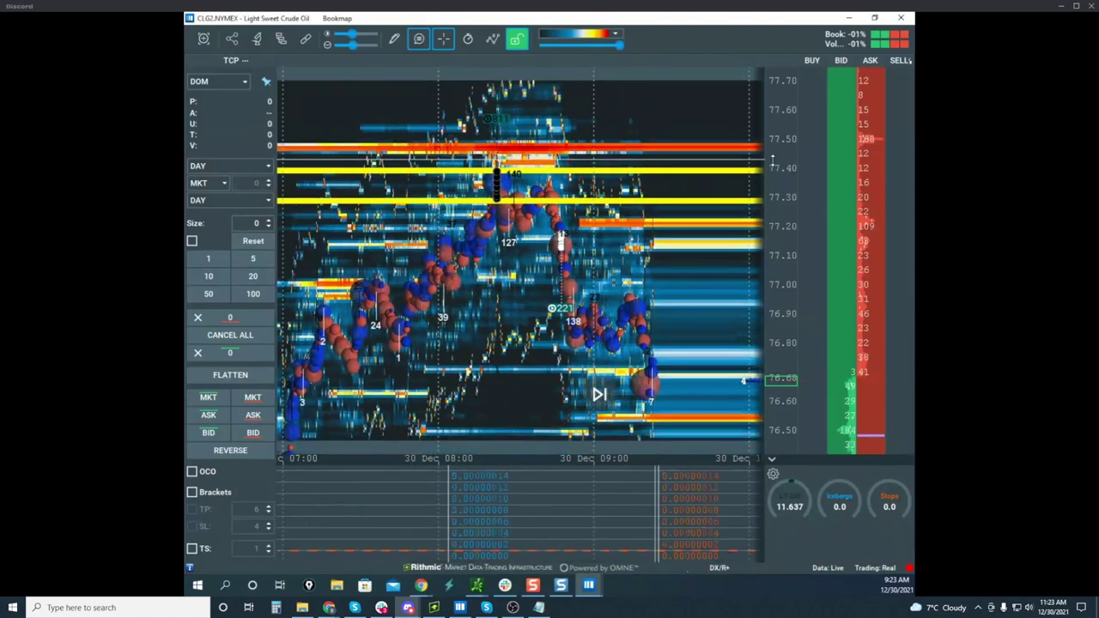
left_click_drag(709, 204, 694, 140)
scroll(776, 148, "down", 1)
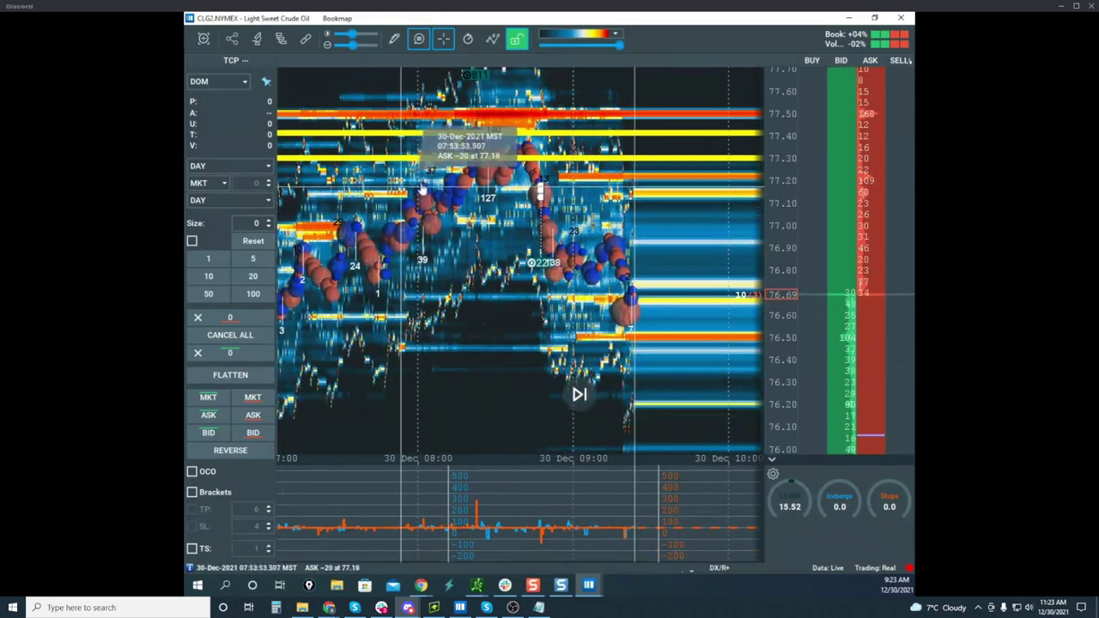
left_click_drag(562, 237, 563, 263)
scroll(778, 196, "down", 1)
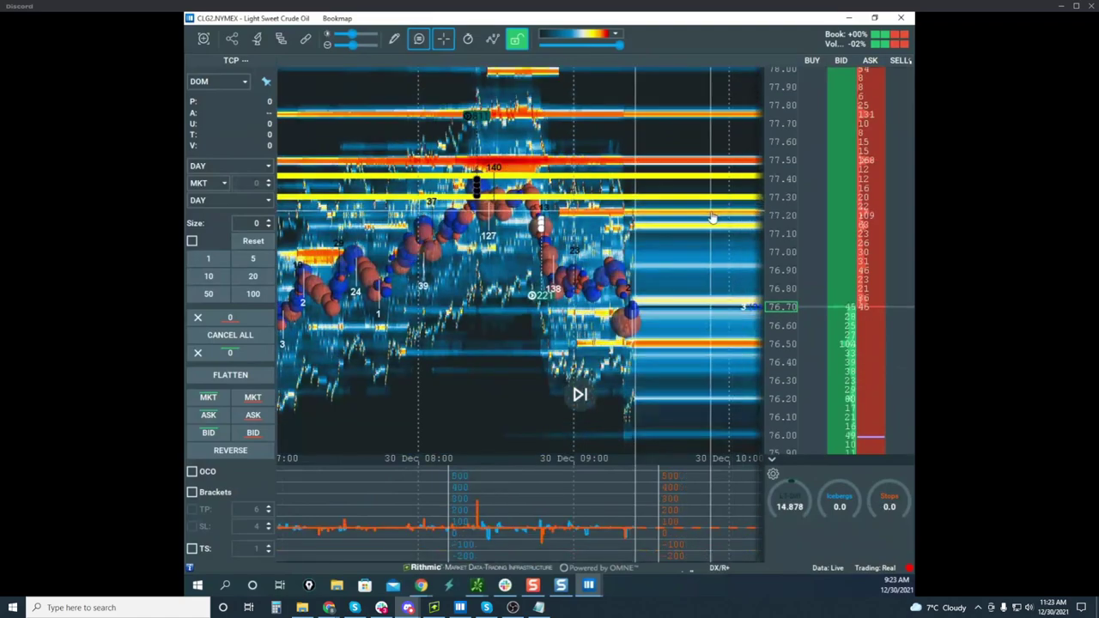
scroll(713, 216, "up", 2)
scroll(655, 190, "down", 1)
left_click_drag(666, 204, 630, 217)
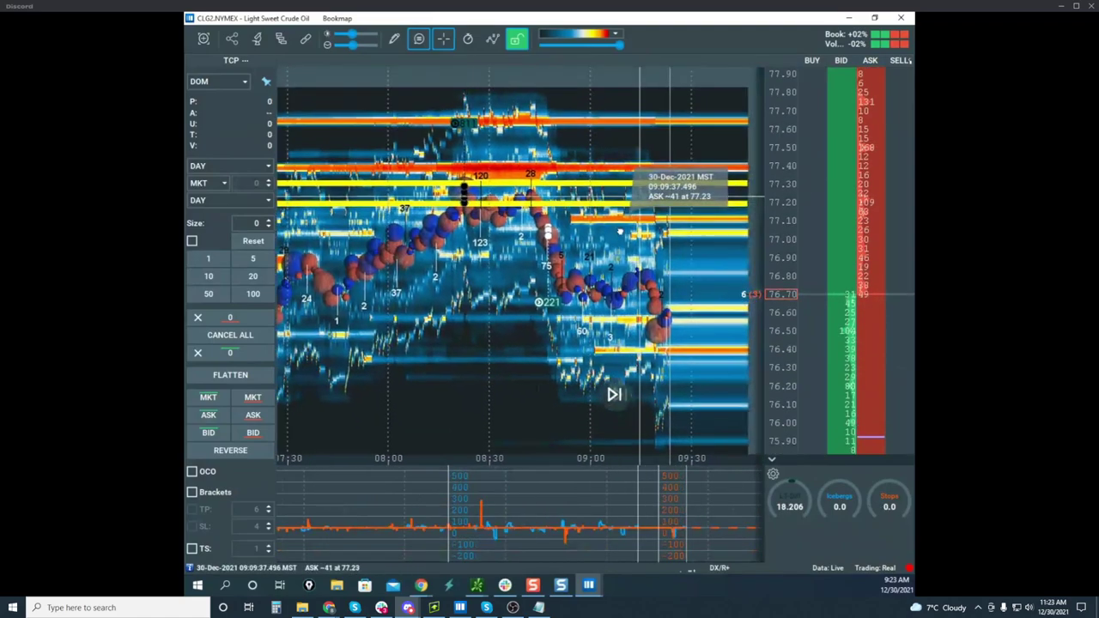
scroll(775, 195, "down", 1)
scroll(776, 190, "up", 2)
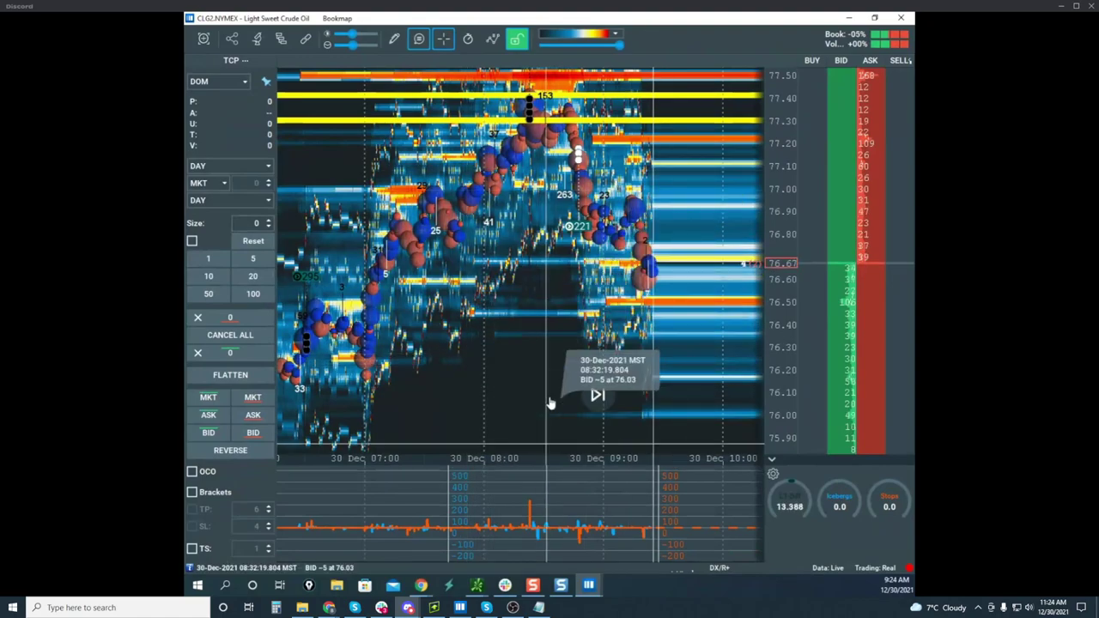
scroll(555, 392, "down", 2)
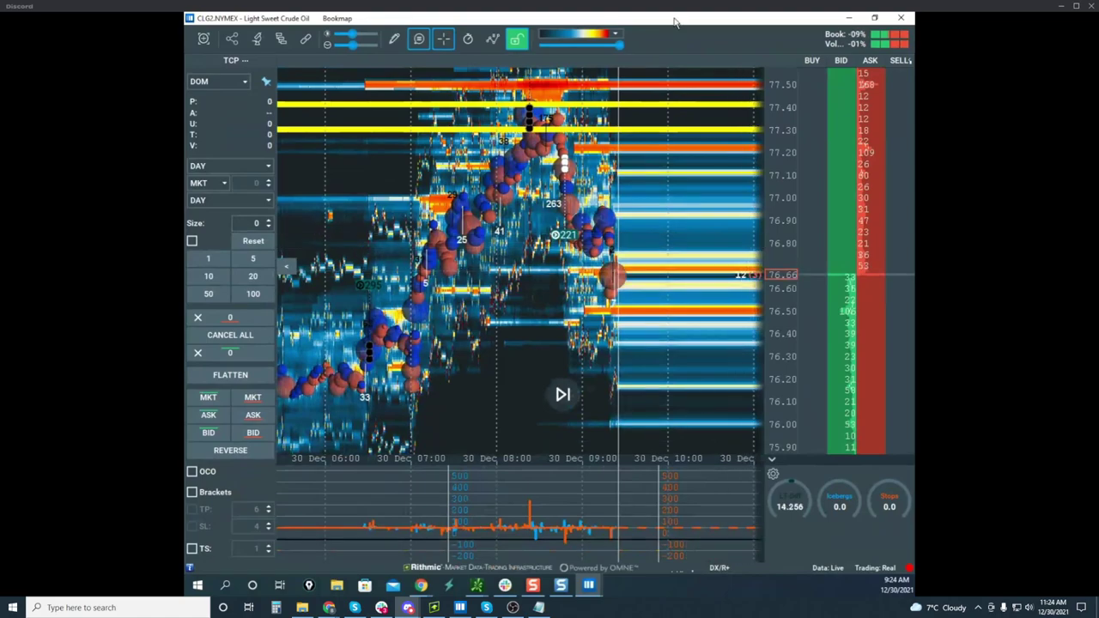
Move the CLG2 and E-Mini S&P 500 heatmaps aside and maximize the NGG2 natural gas heatmap to check price around the open short's orders
left_click_drag(677, 20, 185, 163)
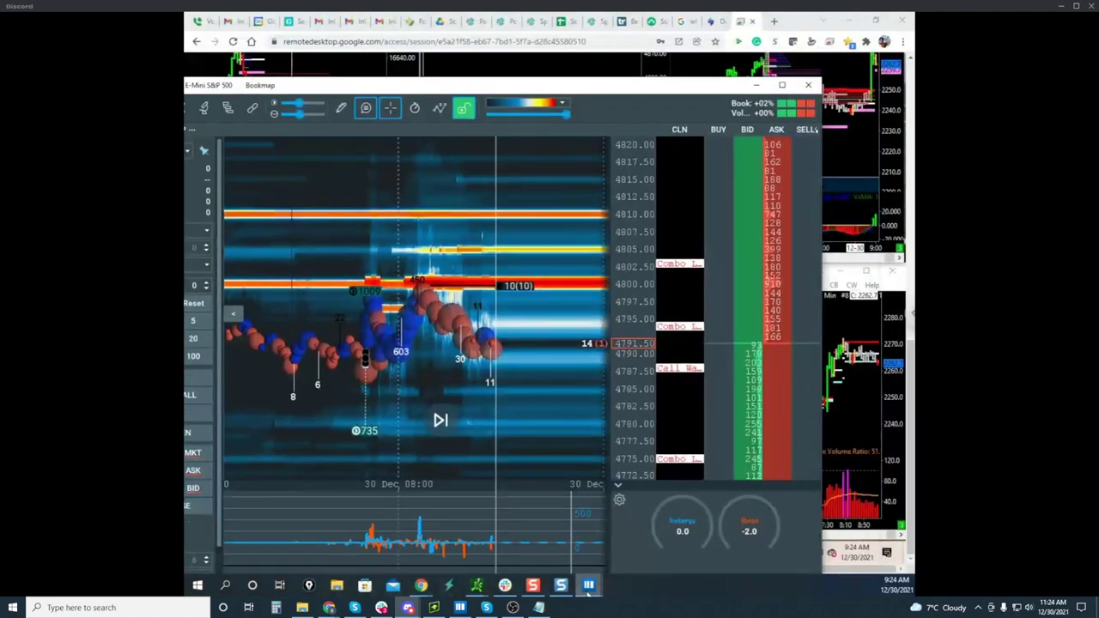
left_click(588, 584)
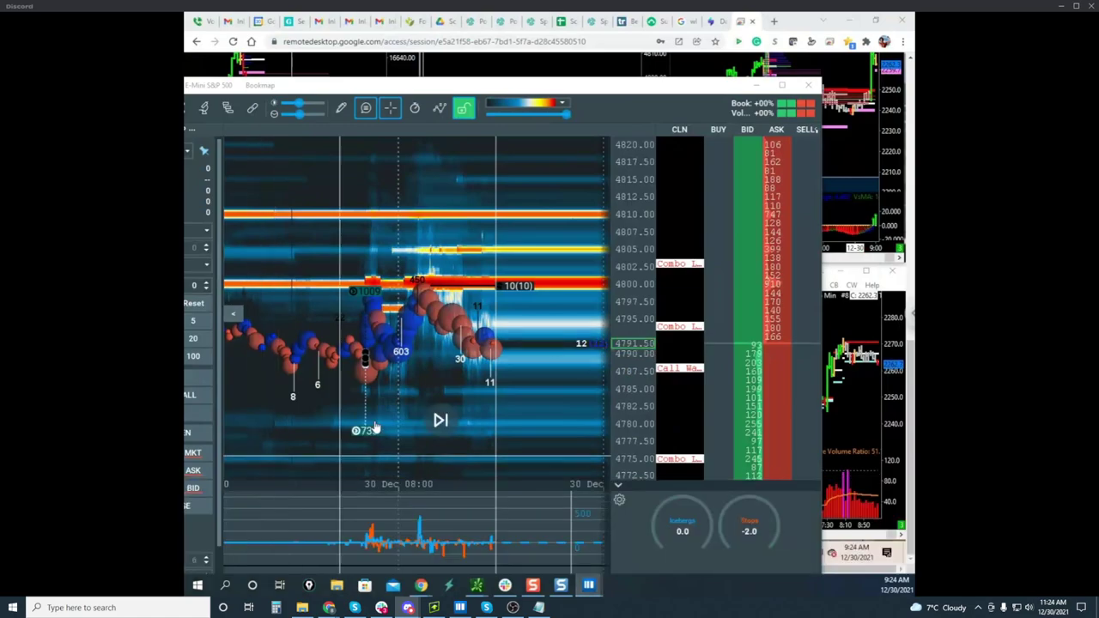
left_click_drag(655, 86, 185, 125)
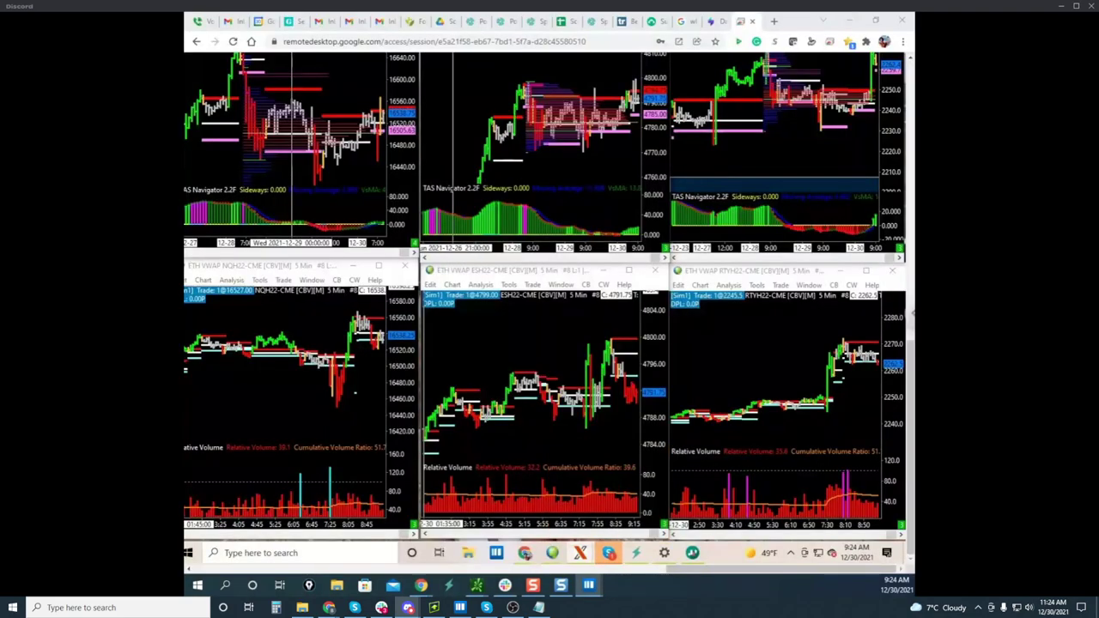
left_click_drag(794, 1, 762, 91)
left_click(838, 93)
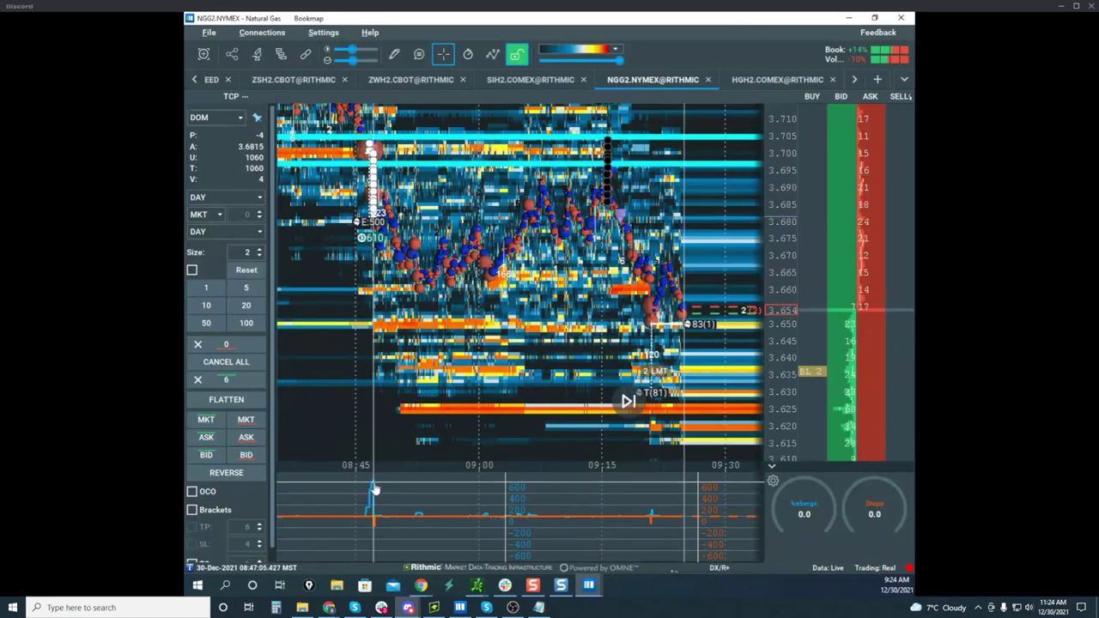
scroll(784, 223, "down", 2)
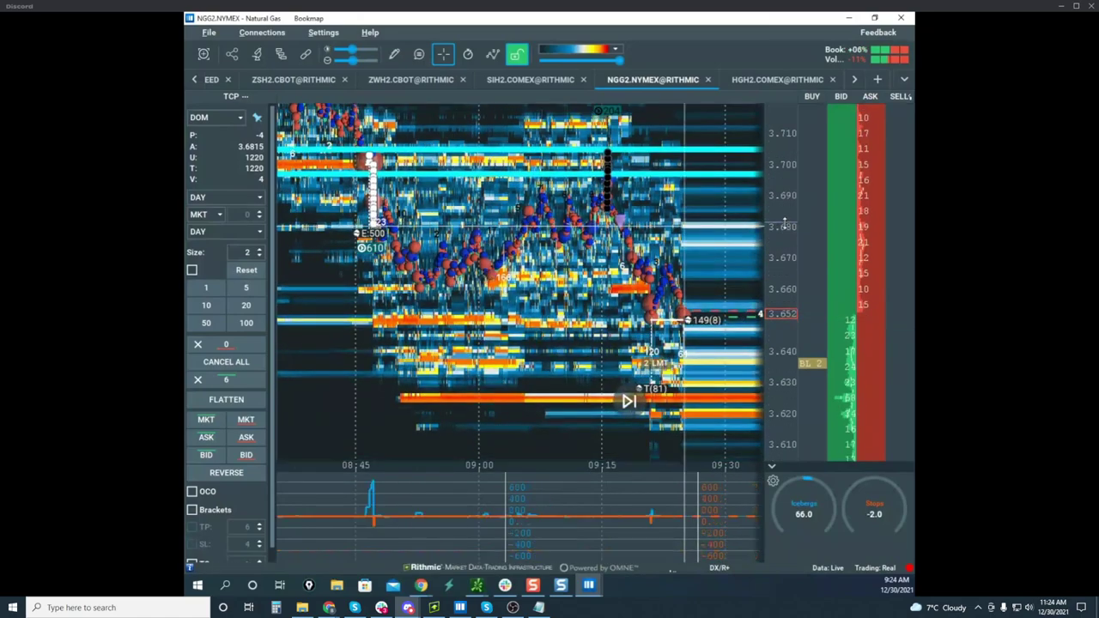
scroll(783, 226, "up", 1)
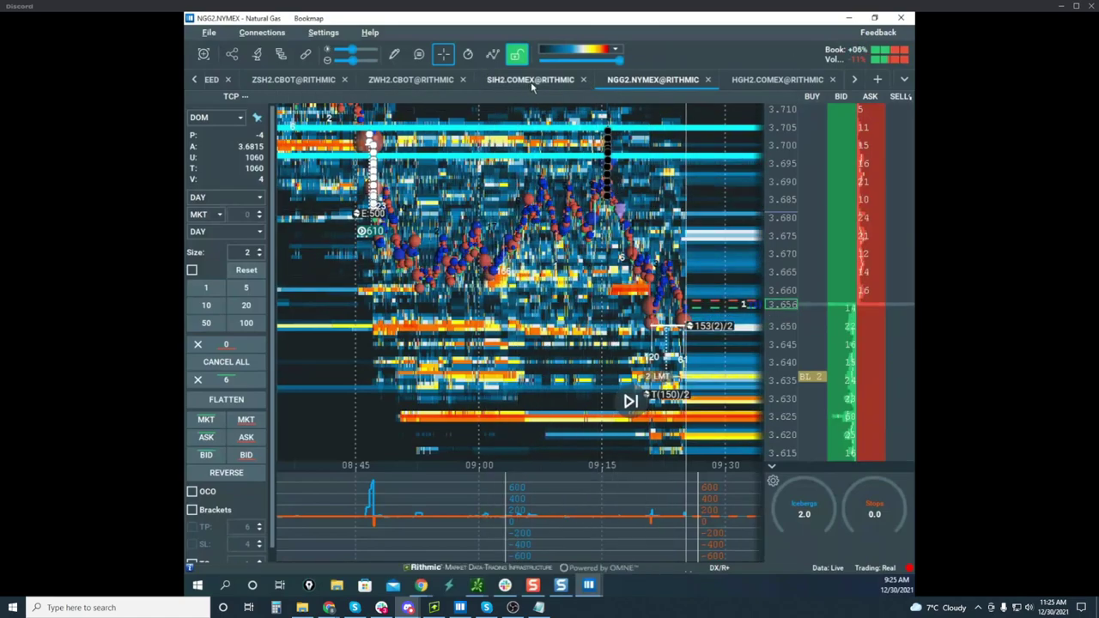
Switch to the ZSH2 soybean heatmap and examine the decline from the 1360 peak since 08:00 with its sub-chart activity
left_click(292, 79)
scroll(659, 208, "down", 1)
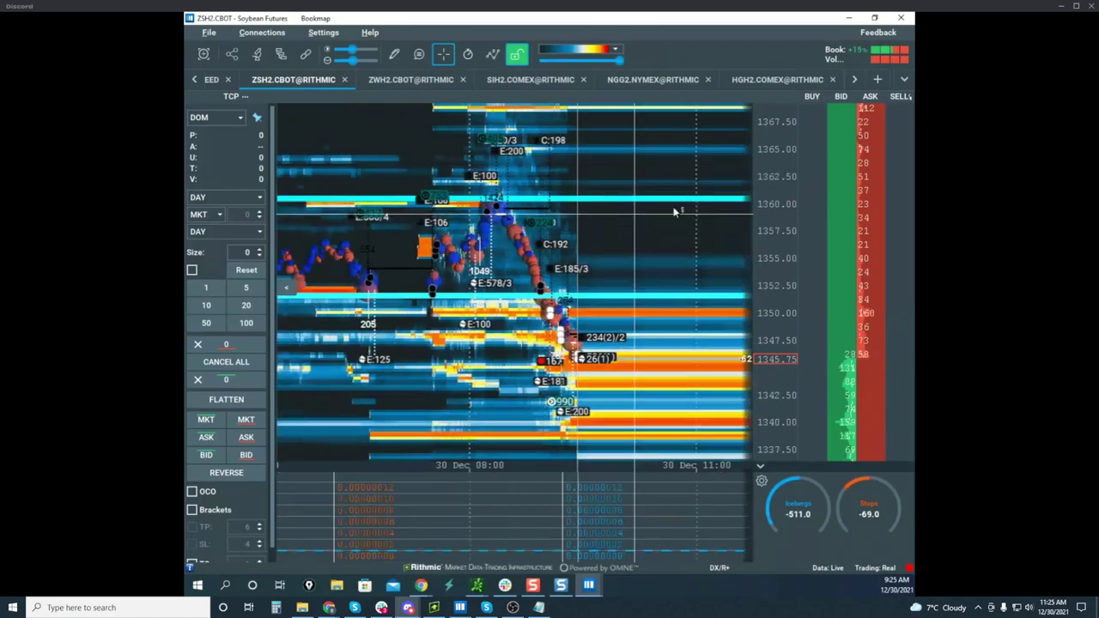
scroll(767, 206, "down", 2)
scroll(766, 191, "up", 3)
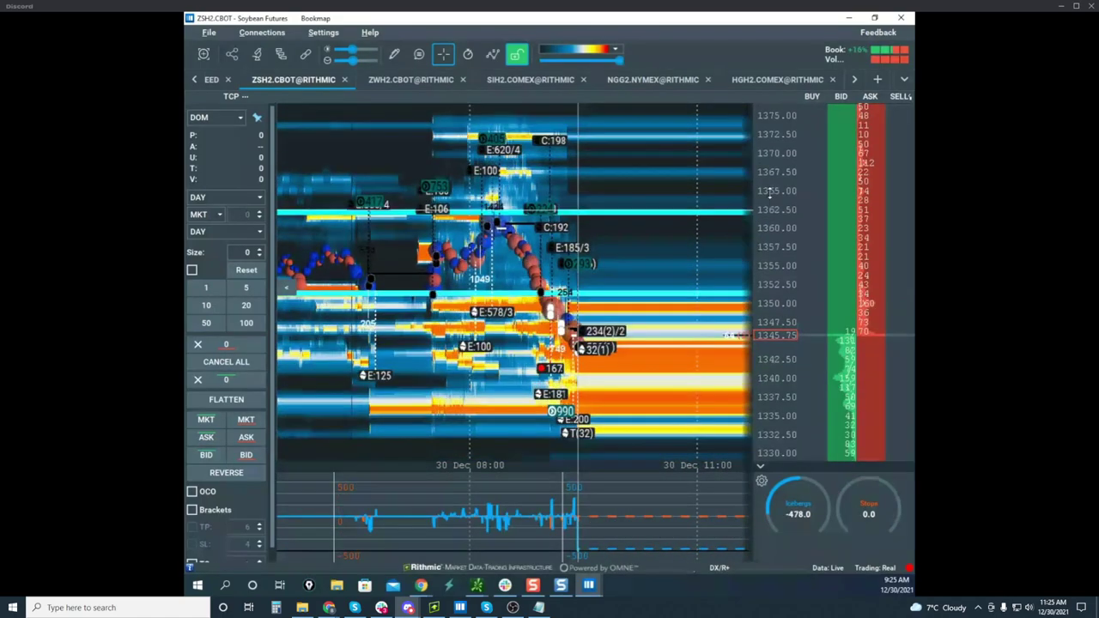
scroll(661, 206, "up", 3)
scroll(661, 206, "up", 3)
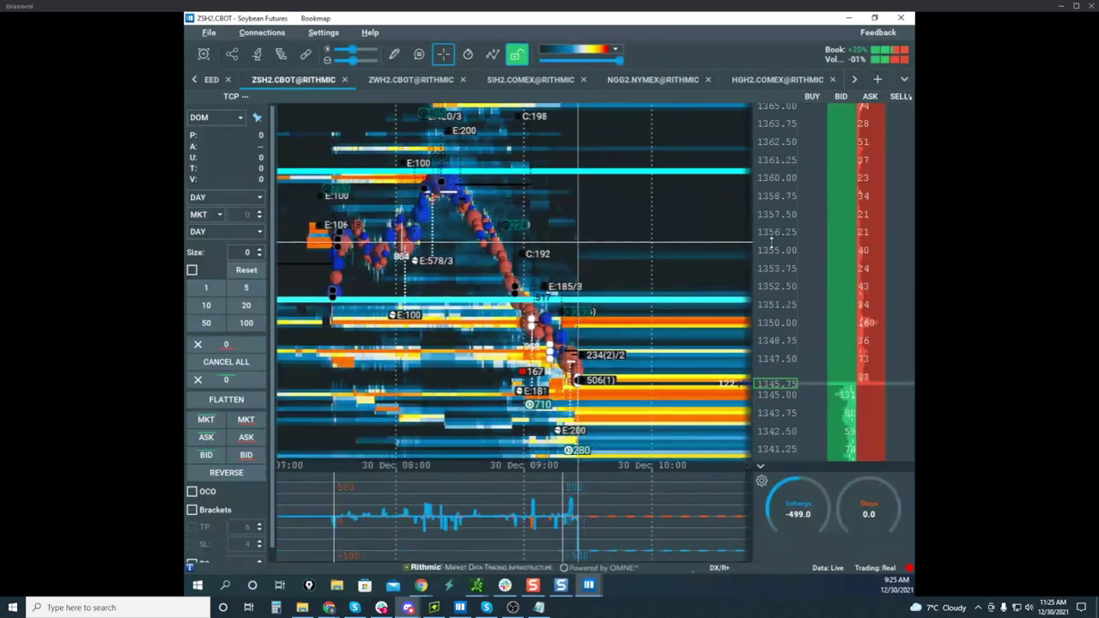
scroll(575, 283, "down", 3)
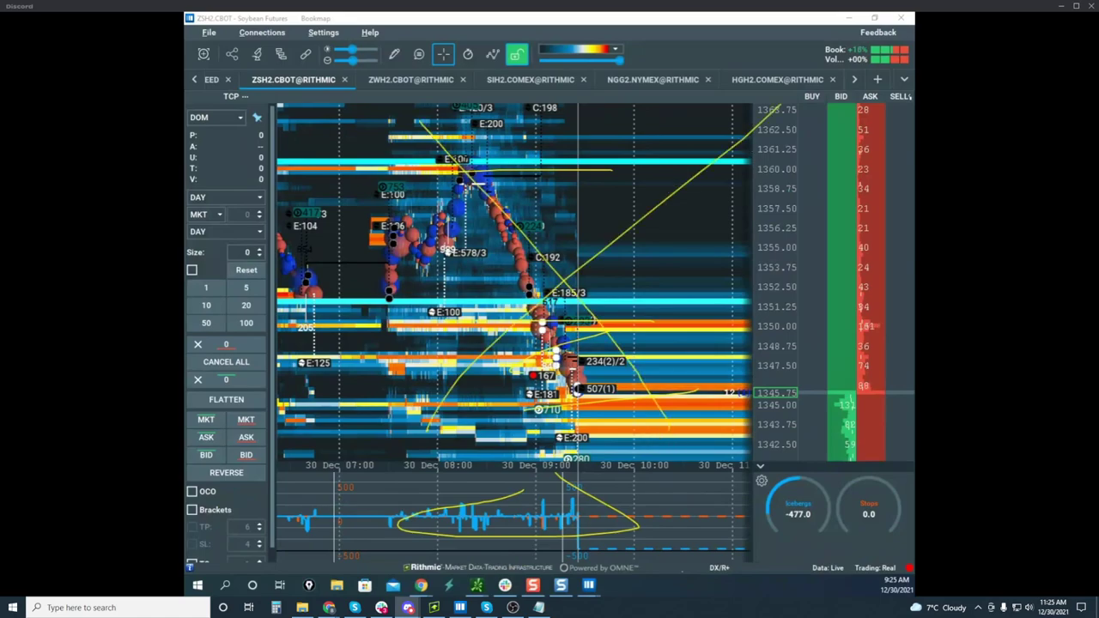
mouse_move(1008, 291)
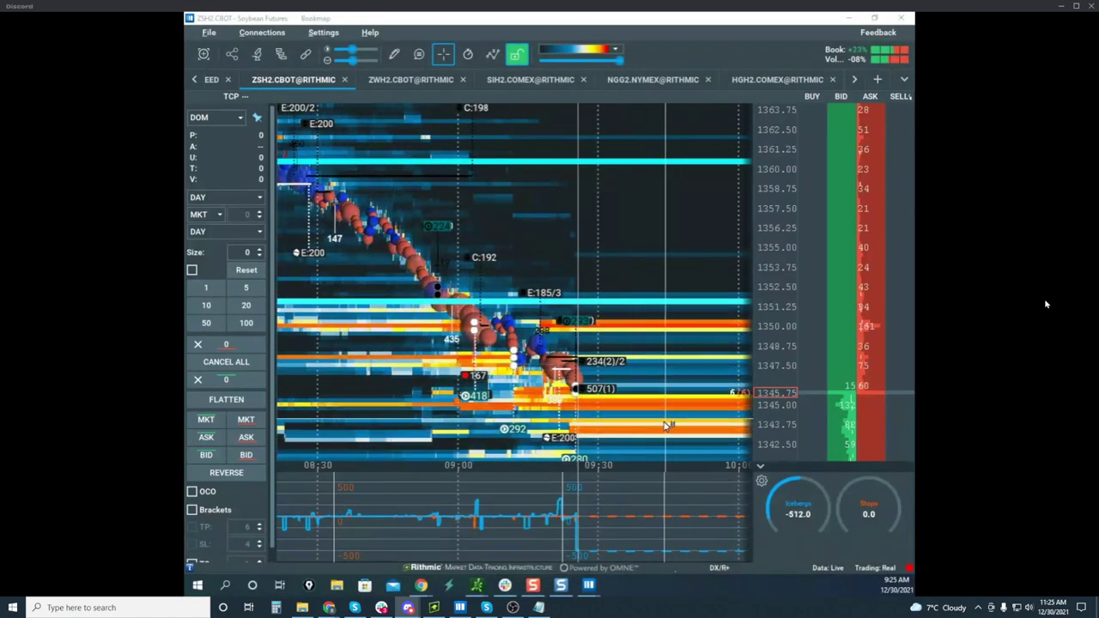
mouse_move(1038, 305)
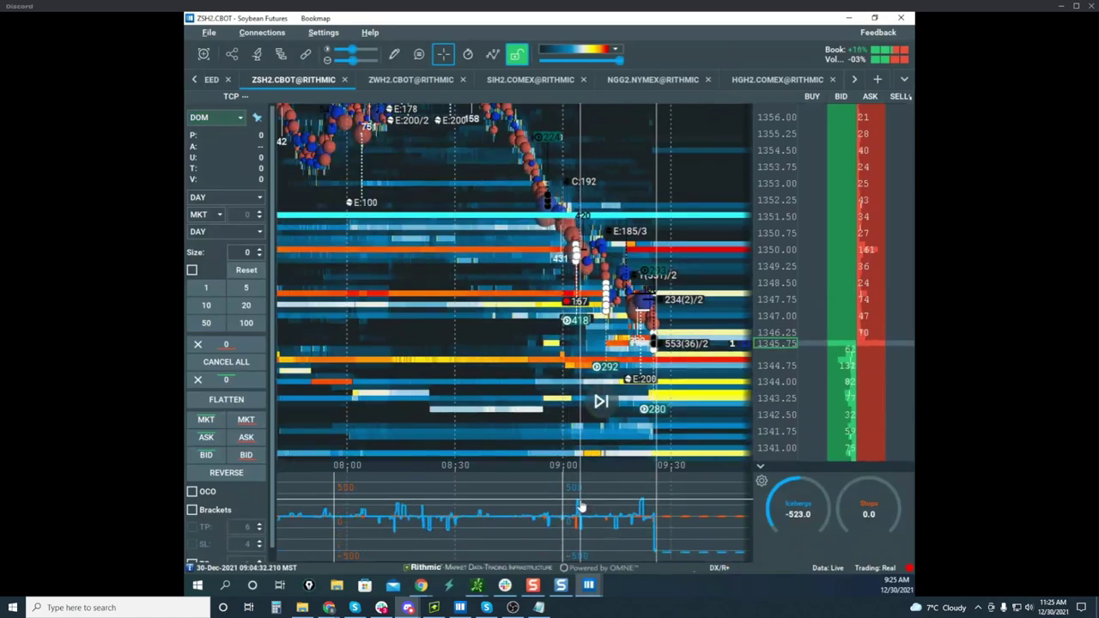
Examine the ZSH2 sweeps and stop and iceberg markers since 09:00 against the liquidity bands below 1350
scroll(606, 274, "up", 4)
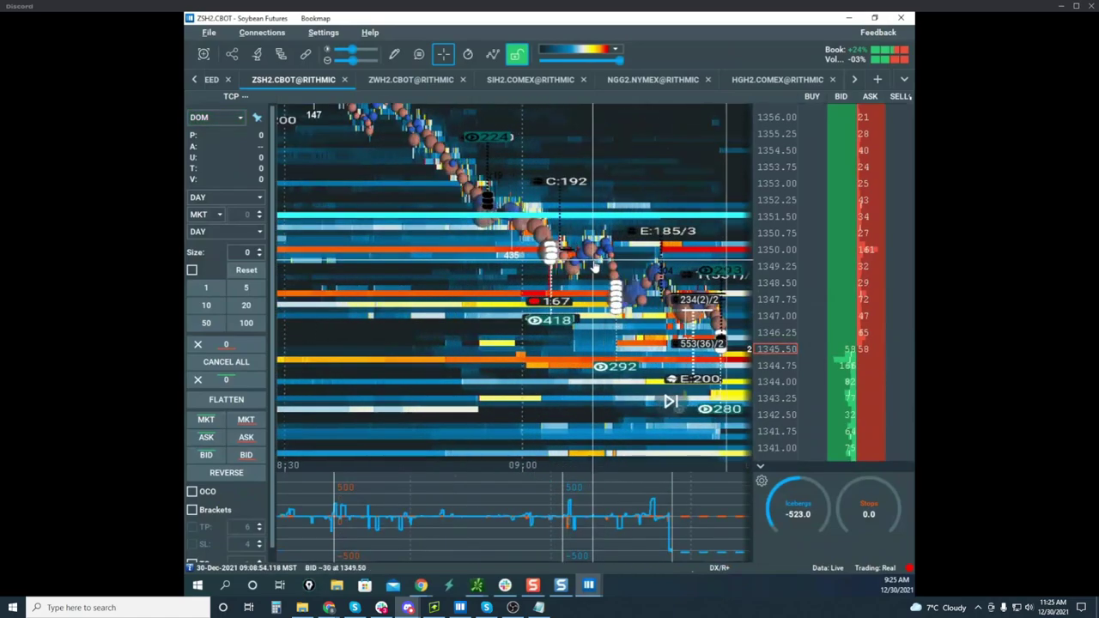
left_click_drag(636, 296, 581, 298)
scroll(657, 491, "down", 2)
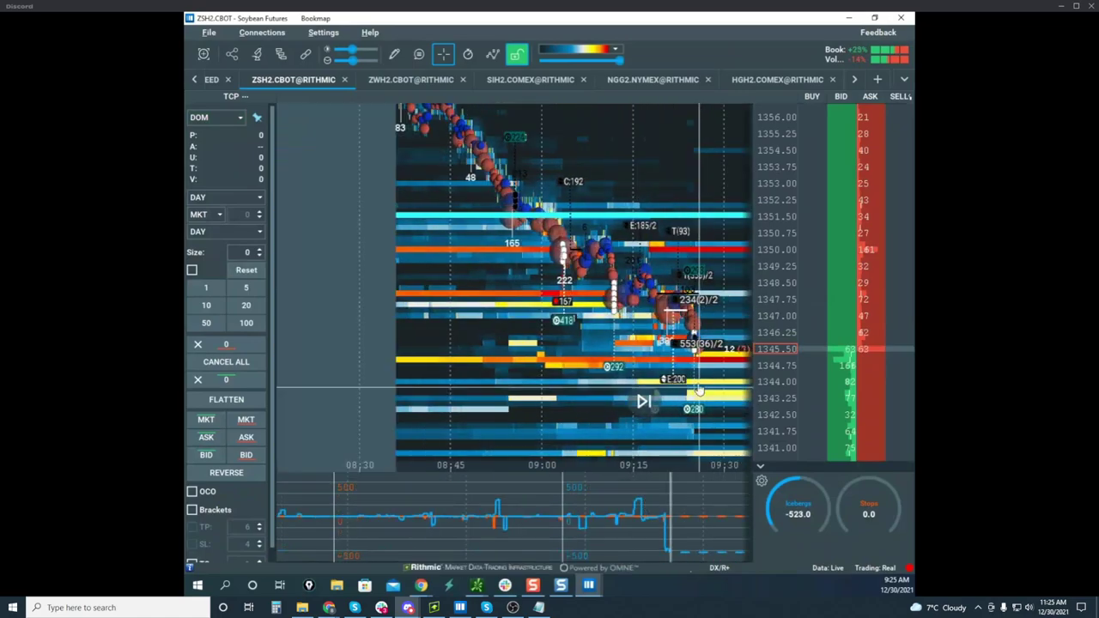
scroll(766, 244, "down", 4)
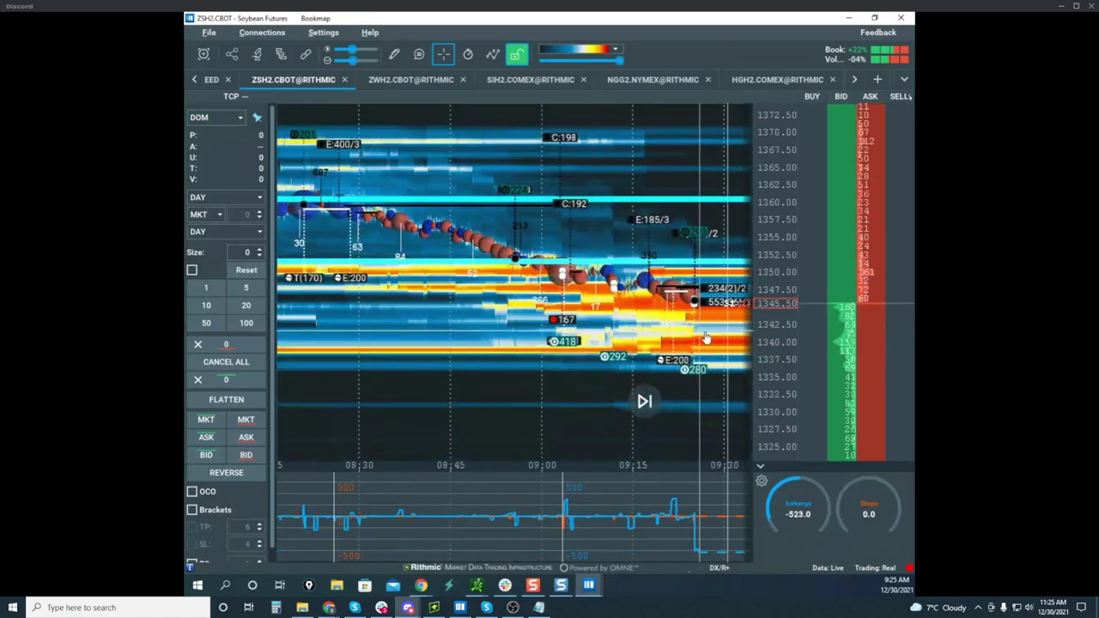
scroll(723, 324, "down", 3)
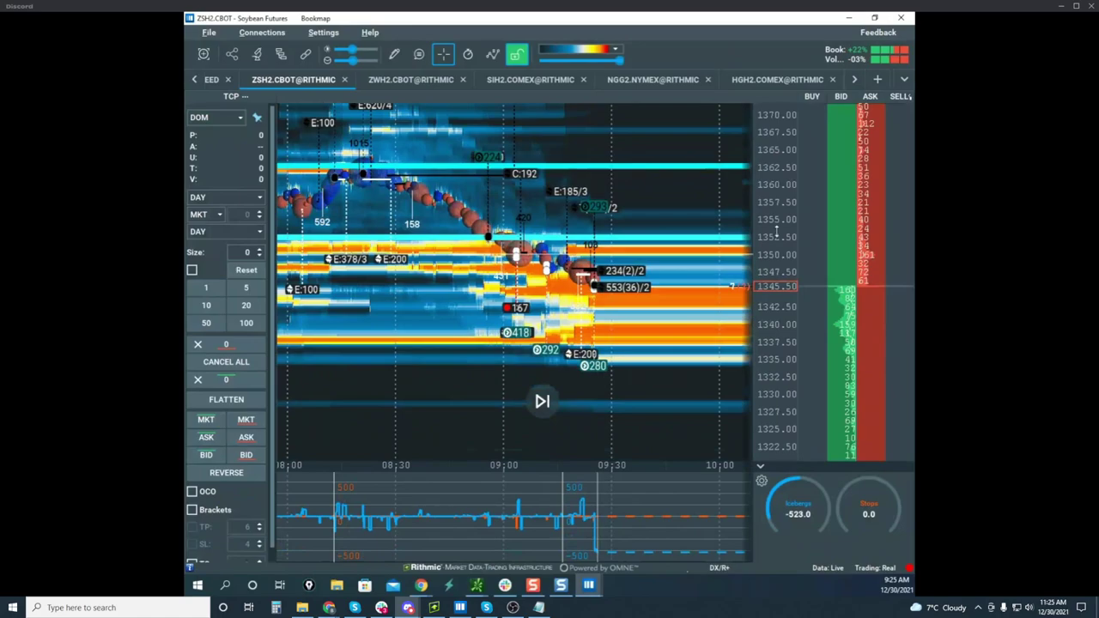
scroll(776, 231, "up", 3)
scroll(724, 283, "down", 1)
left_click_drag(669, 311, 588, 342)
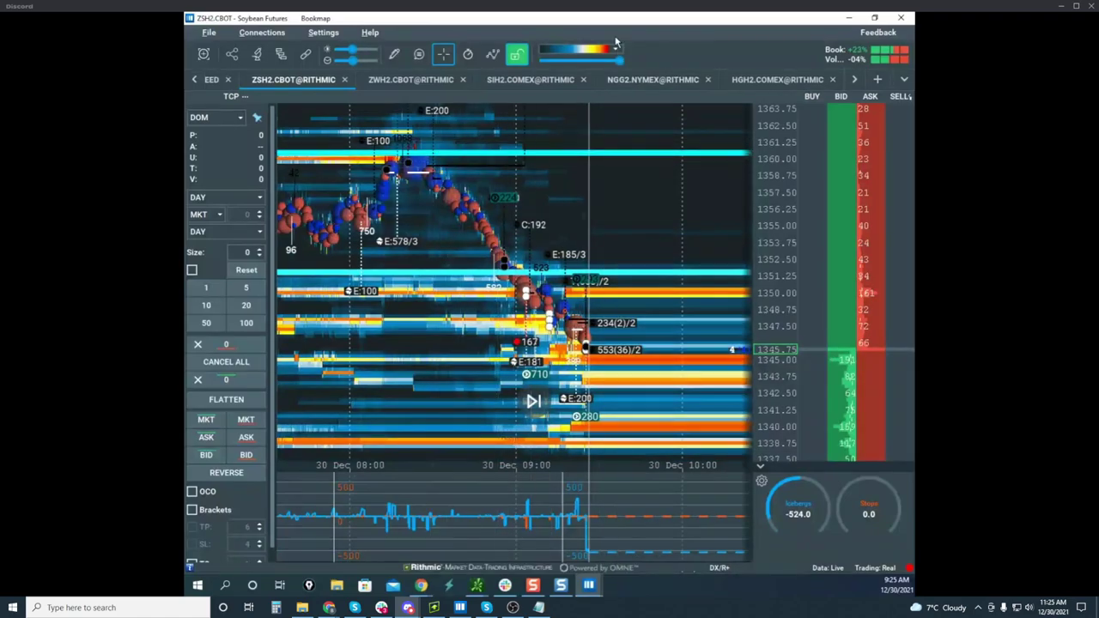
Minimize the soybean heatmap window and bring the CLG2 crude oil heatmap back into view over the charts
left_click(195, 80)
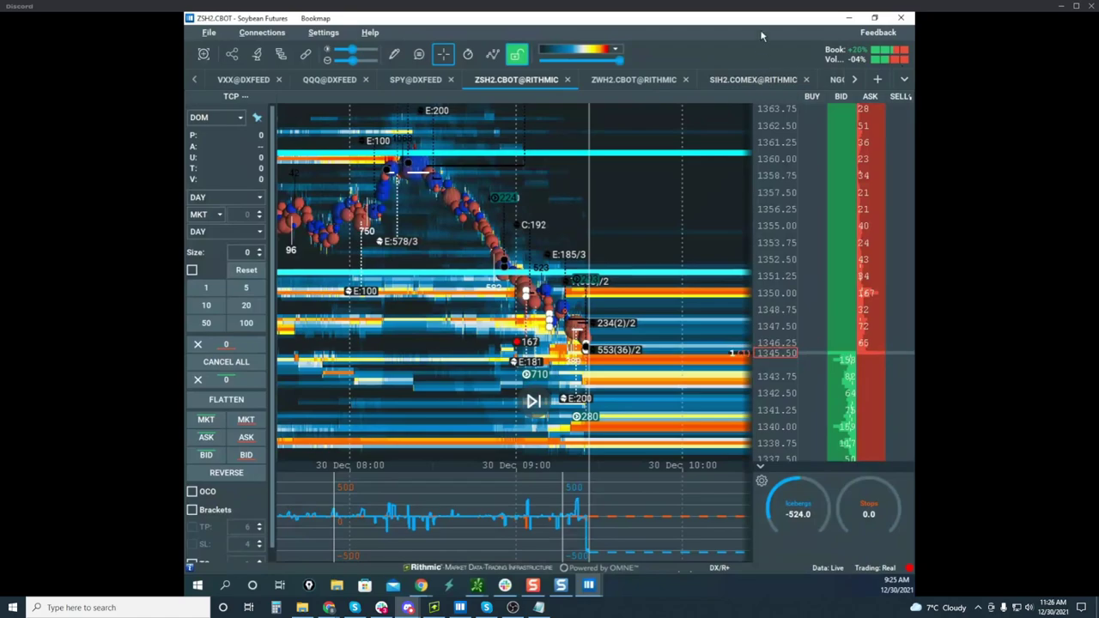
left_click(848, 18)
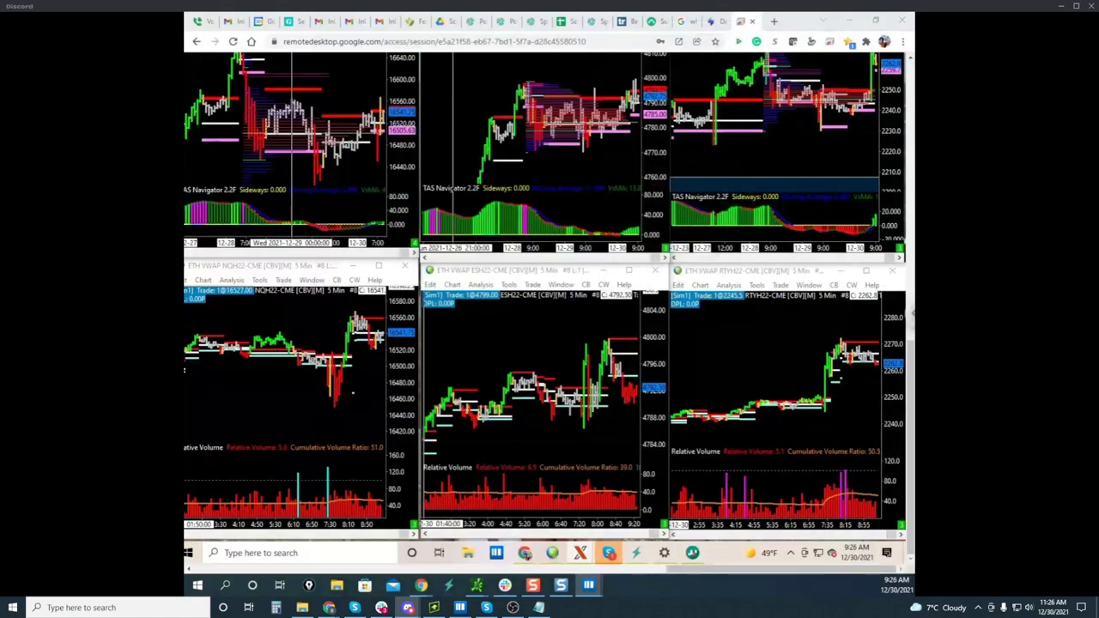
left_click_drag(185, 69, 444, 64)
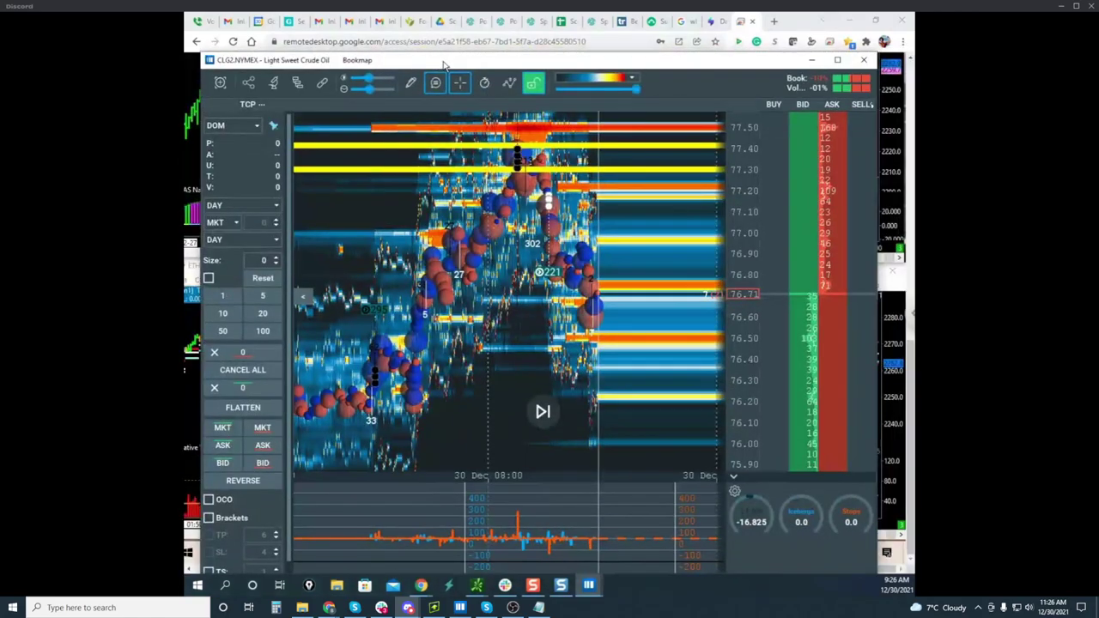
Maximize the CLG2 crude oil heatmap and examine the drop from the 77.50 liquidity band to the bands around 76.50
left_click(838, 61)
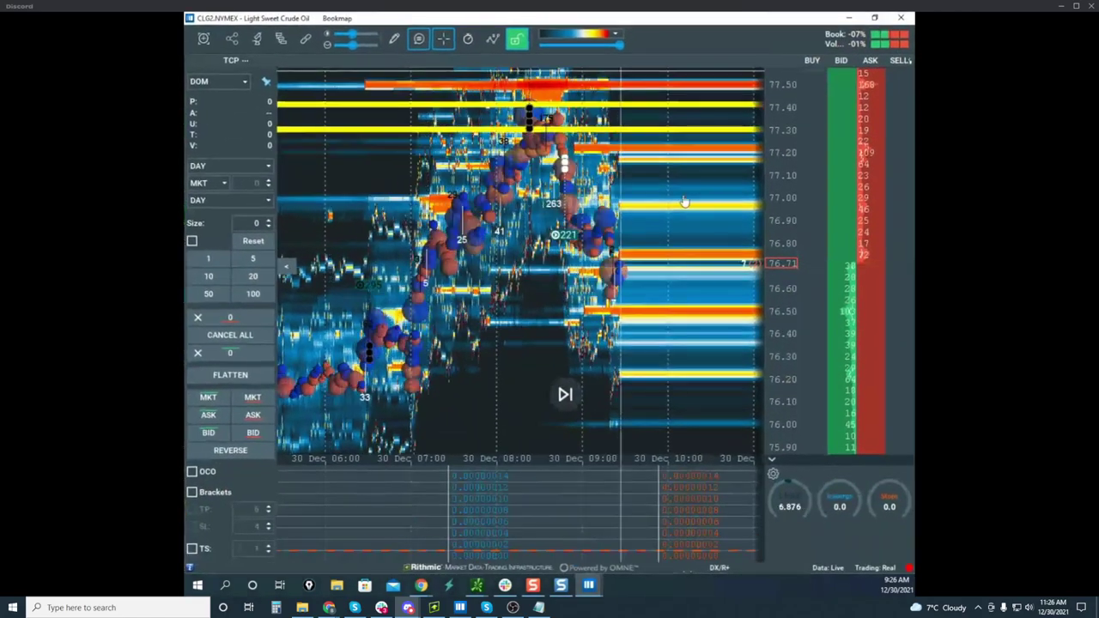
left_click_drag(650, 218, 647, 267)
scroll(646, 266, "up", 4)
scroll(786, 199, "down", 3)
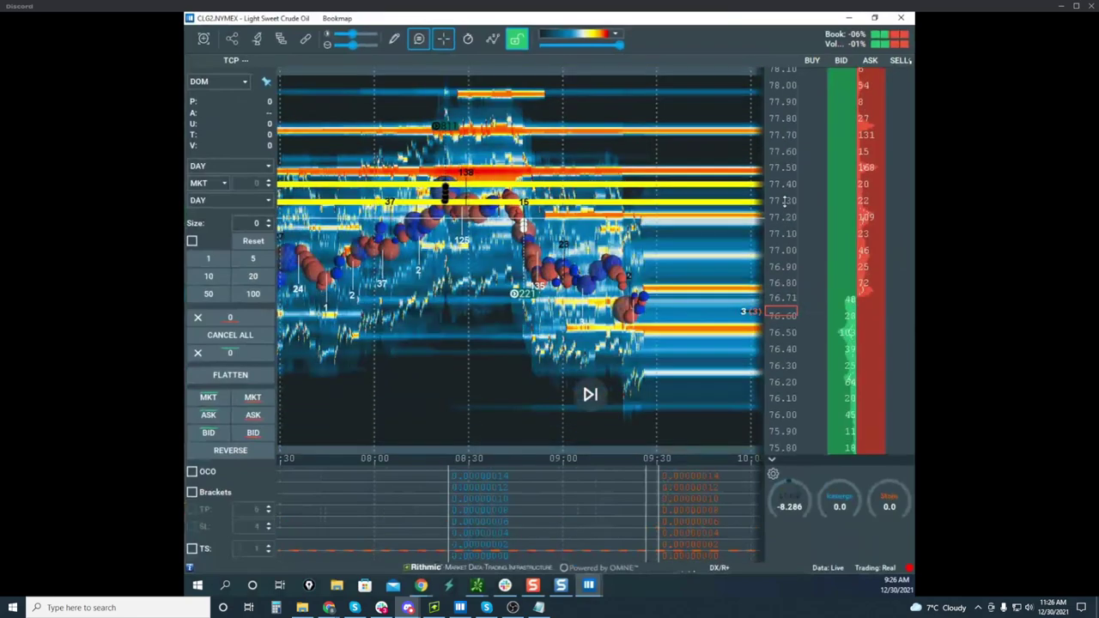
scroll(787, 197, "up", 3)
scroll(655, 211, "down", 3)
left_click_drag(655, 211, 606, 178)
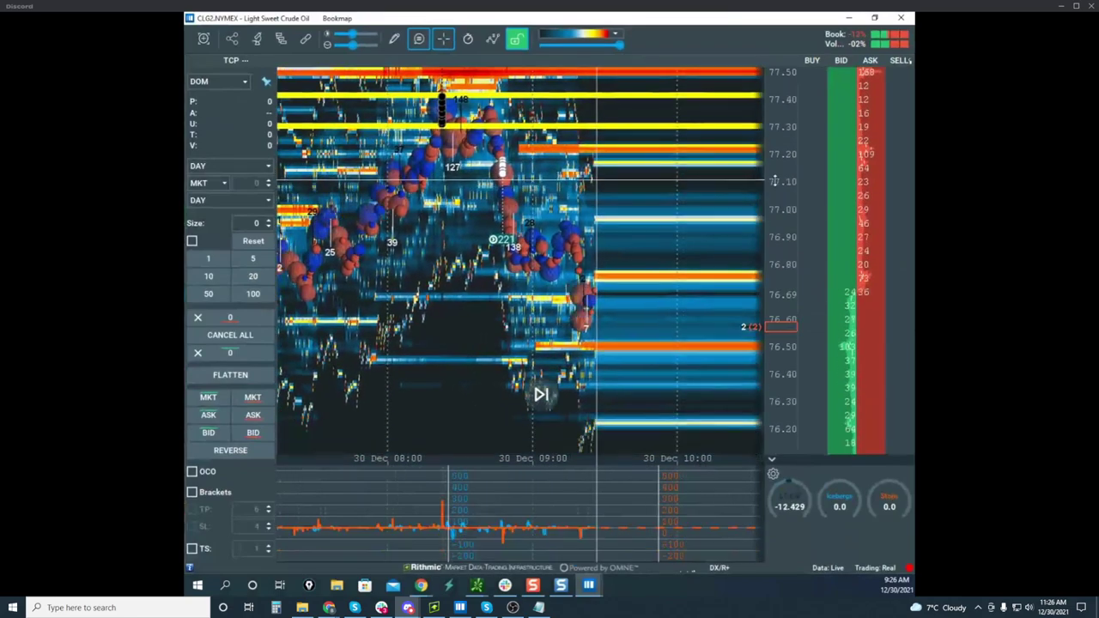
scroll(786, 187, "down", 2)
scroll(786, 189, "up", 2)
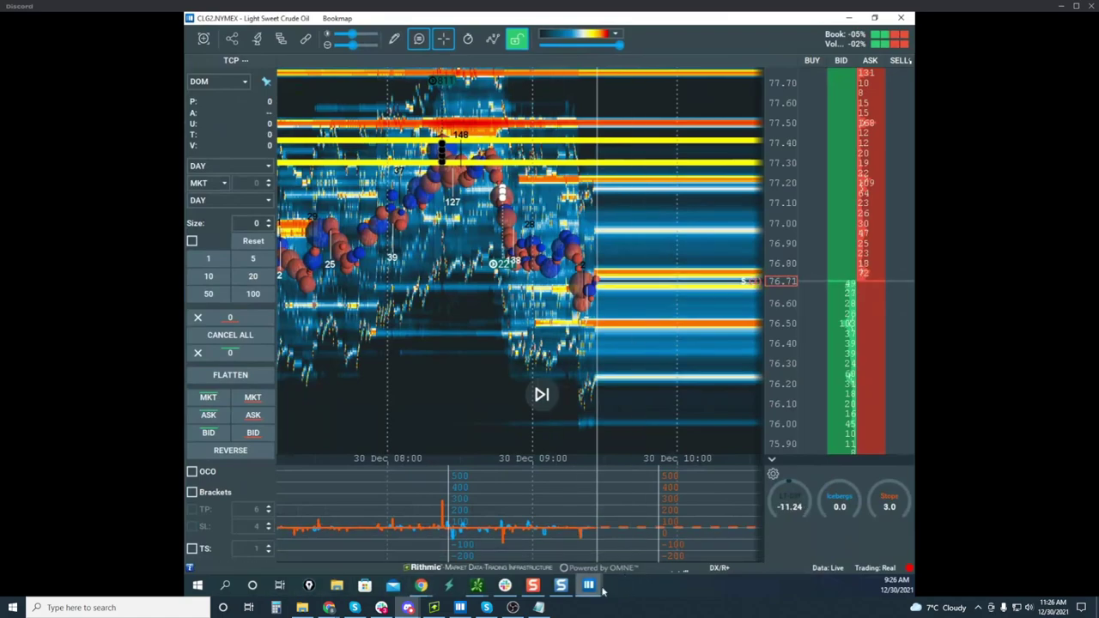
Shrink and minimize the CLG2 window to return to the ZSH2 soybean heatmap, and review the full decline from the 1360 area
mouse_move(599, 587)
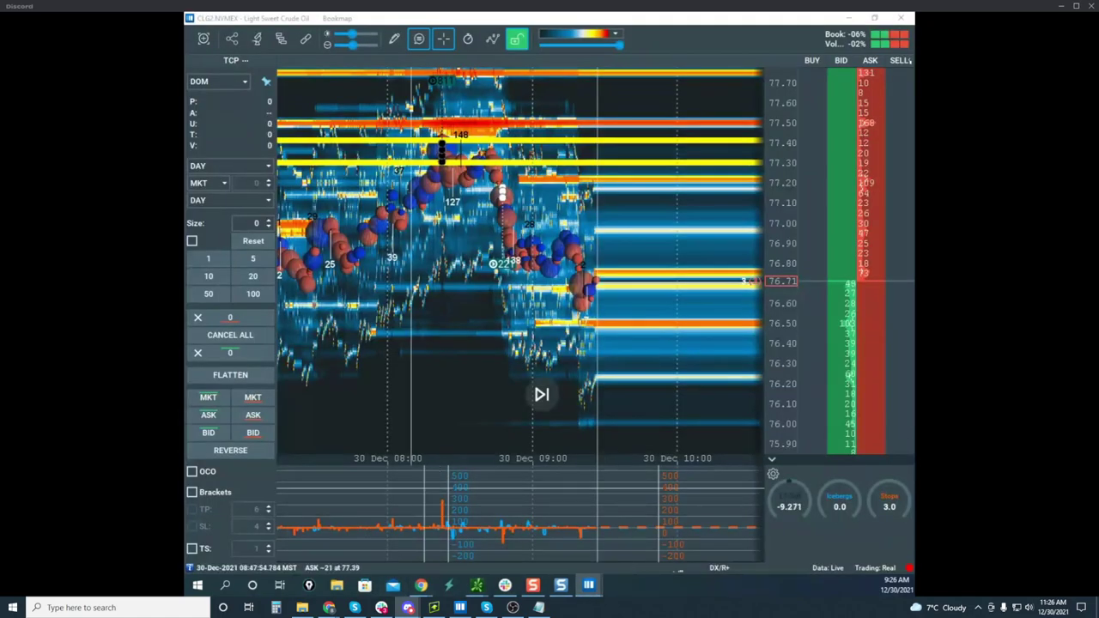
left_click_drag(740, 0, 673, 102)
left_click(852, 102)
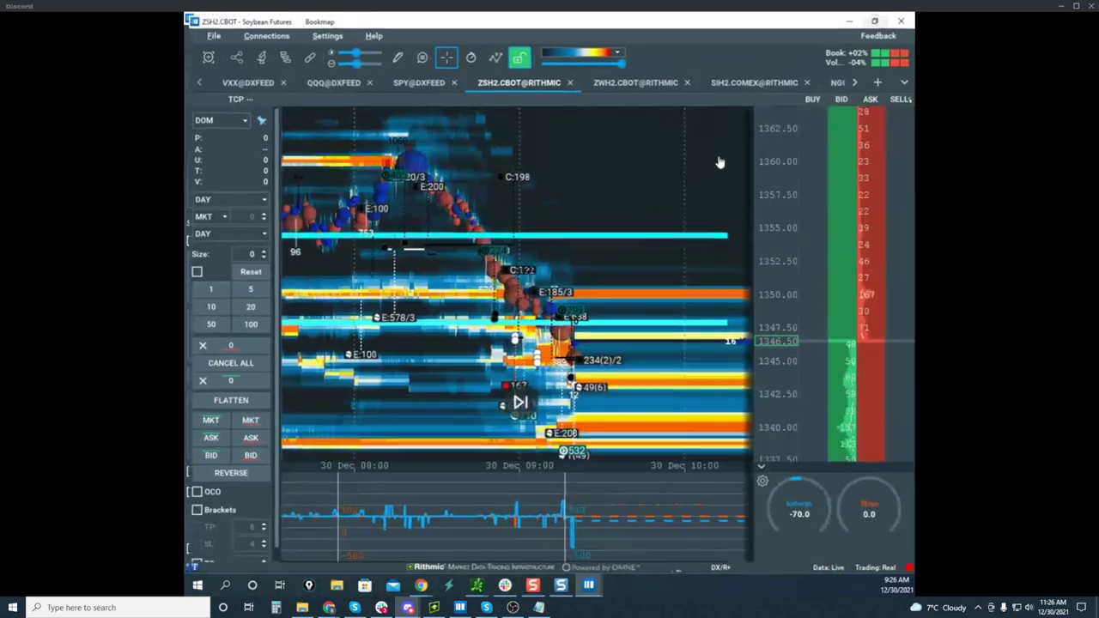
scroll(588, 187, "down", 3)
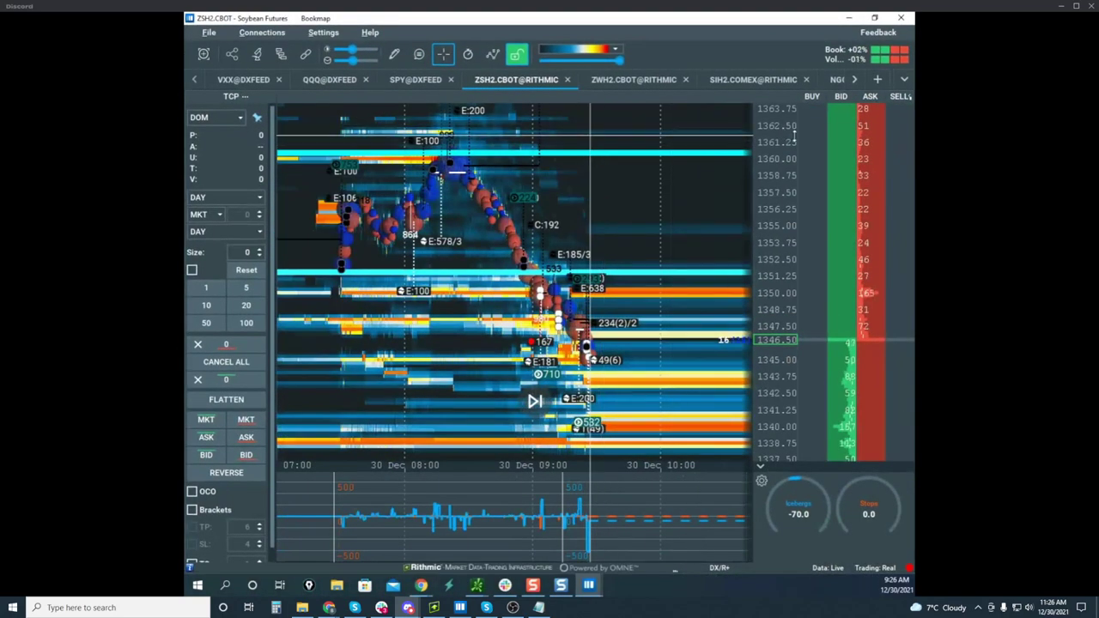
scroll(771, 137, "down", 3)
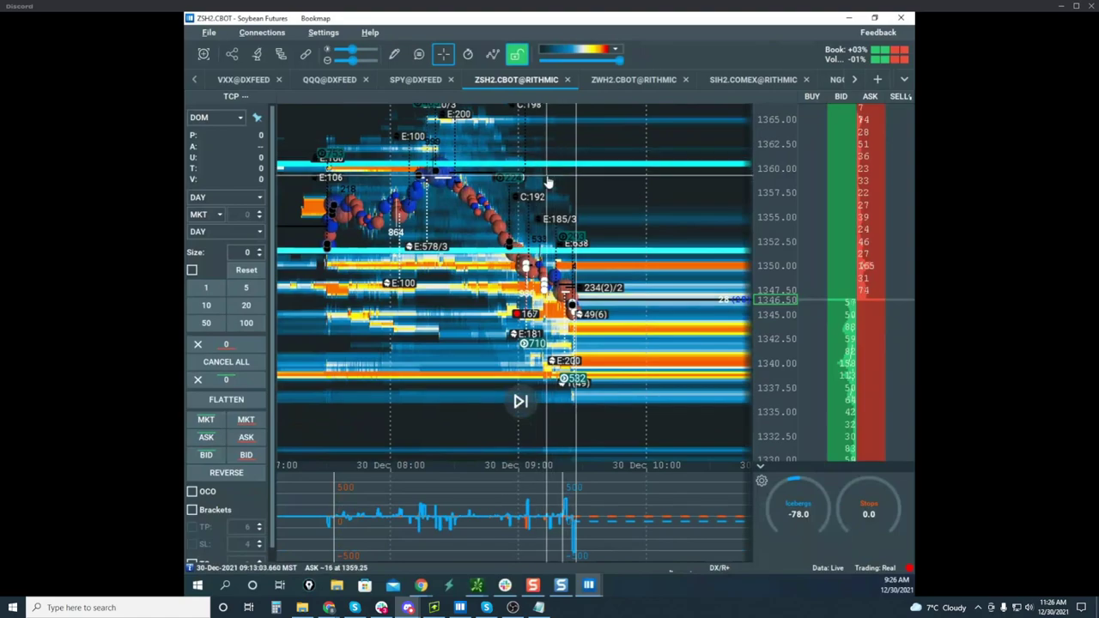
scroll(687, 158, "down", 1)
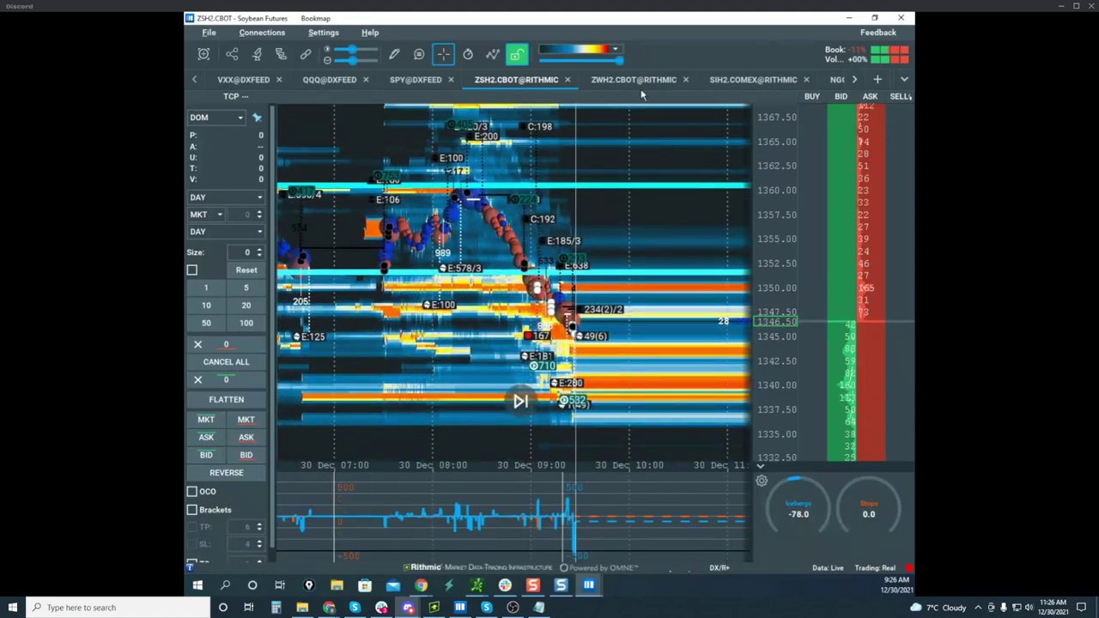
Switch to the NGG2 natural gas heatmap, circle the sweeps near 3.700, sketch a projected drop towards 3.590, and clear the annotations
left_click(837, 80)
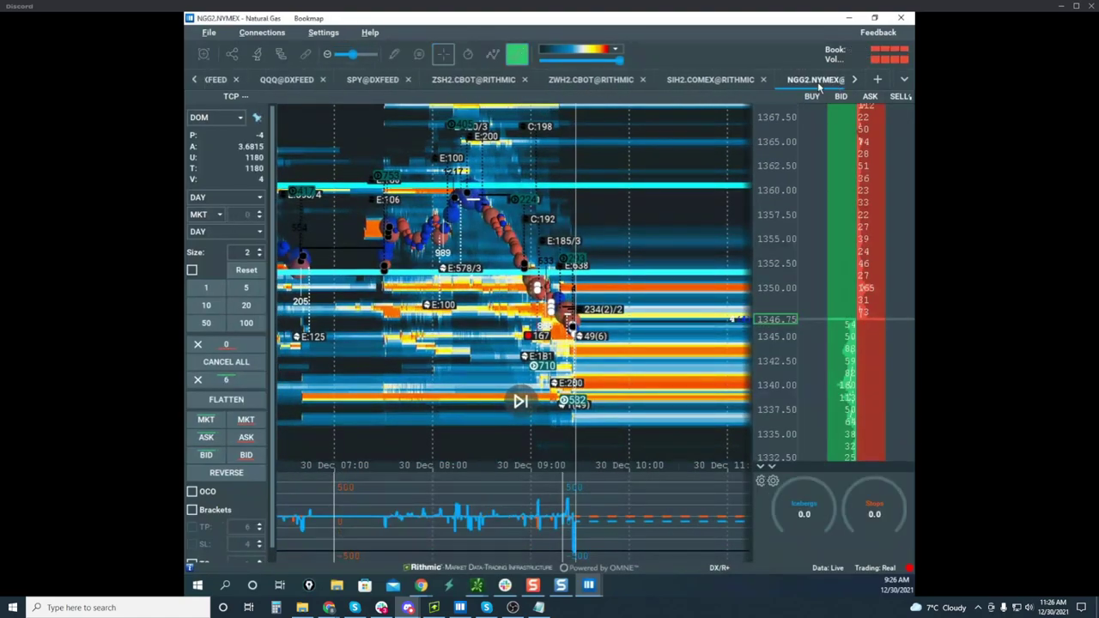
scroll(774, 185, "up", 4)
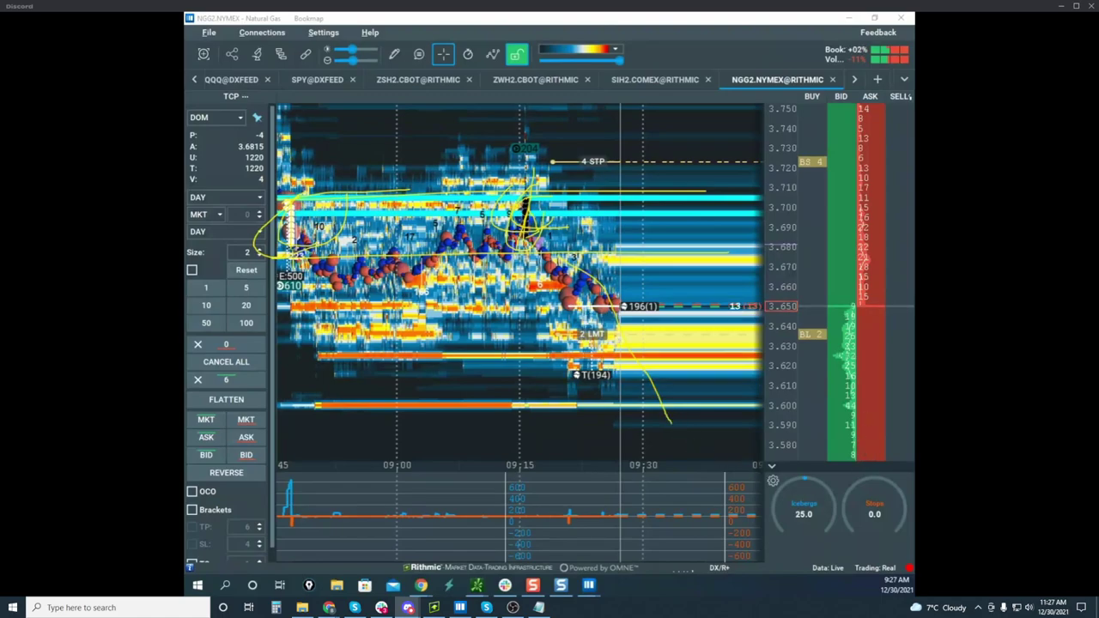
key("Escape")
Examine the NGG2 decline since 08:45 between the 4-lot buy stop, the sweep markers and the 2-lot buy limit
scroll(608, 174, "down", 2)
scroll(775, 178, "up", 1)
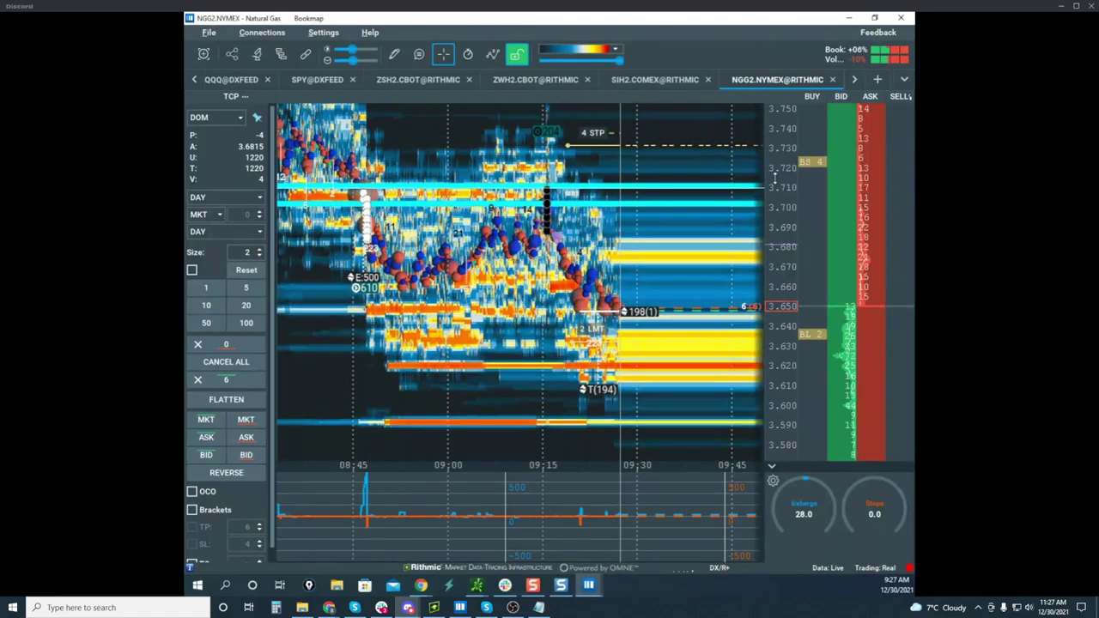
left_click_drag(775, 178, 777, 203)
left_click_drag(643, 248, 671, 251)
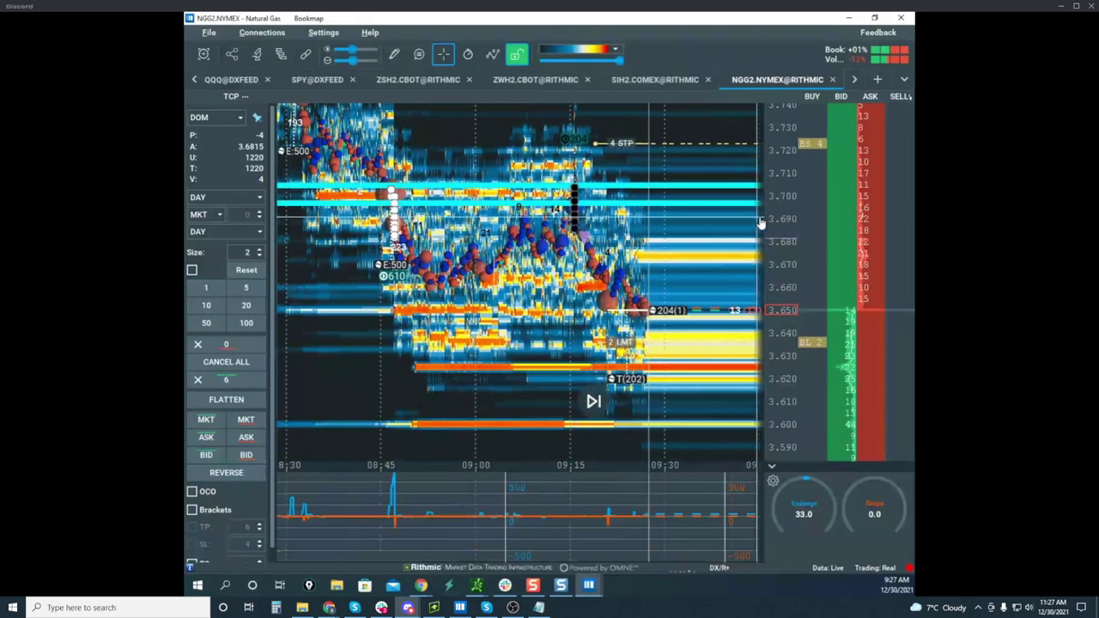
left_click_drag(772, 222, 772, 207)
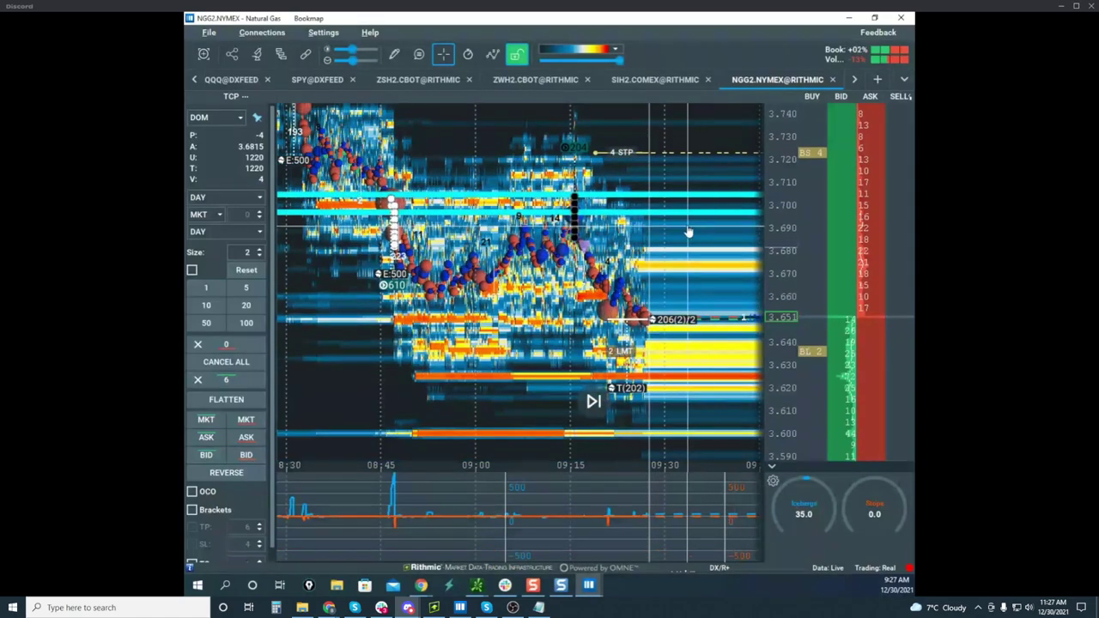
left_click_drag(687, 232, 667, 256)
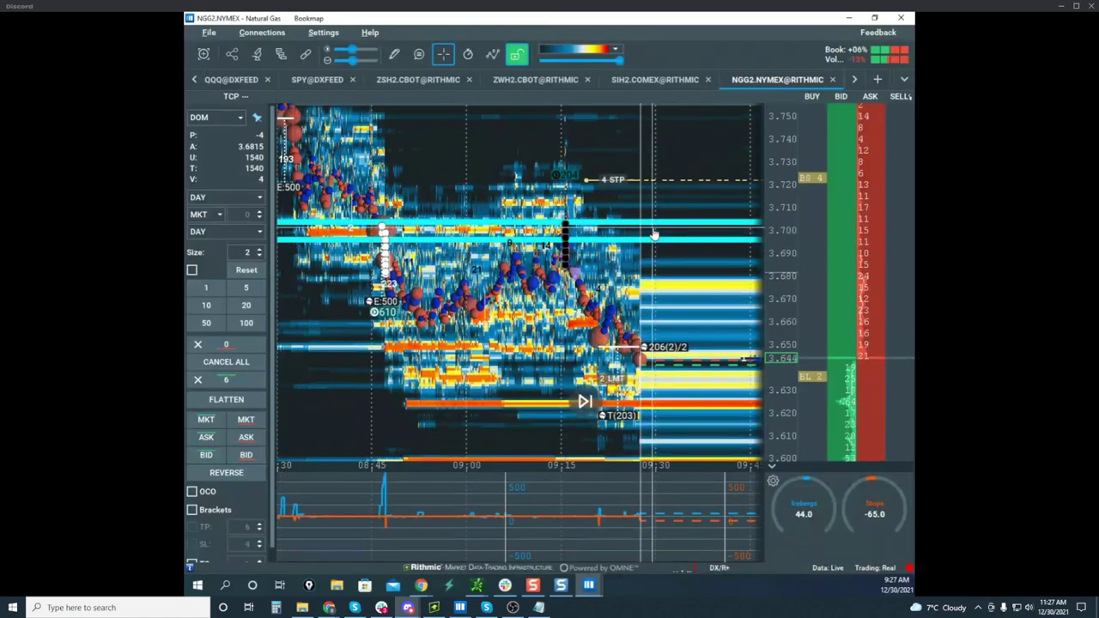
scroll(786, 239, "up", 3)
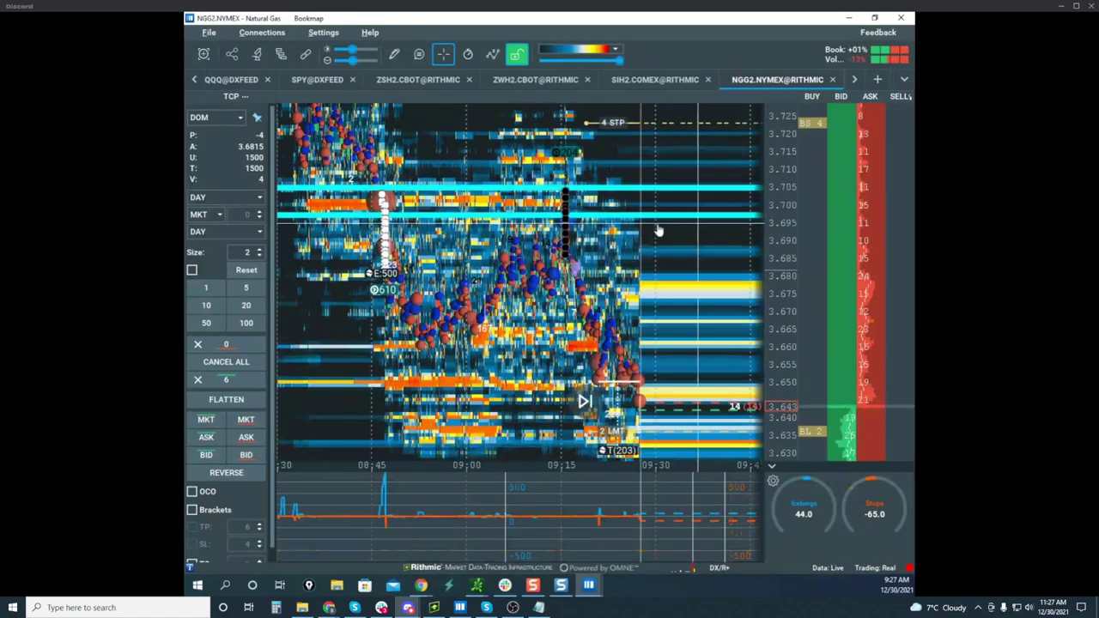
left_click_drag(610, 249, 622, 236)
scroll(782, 211, "down", 2)
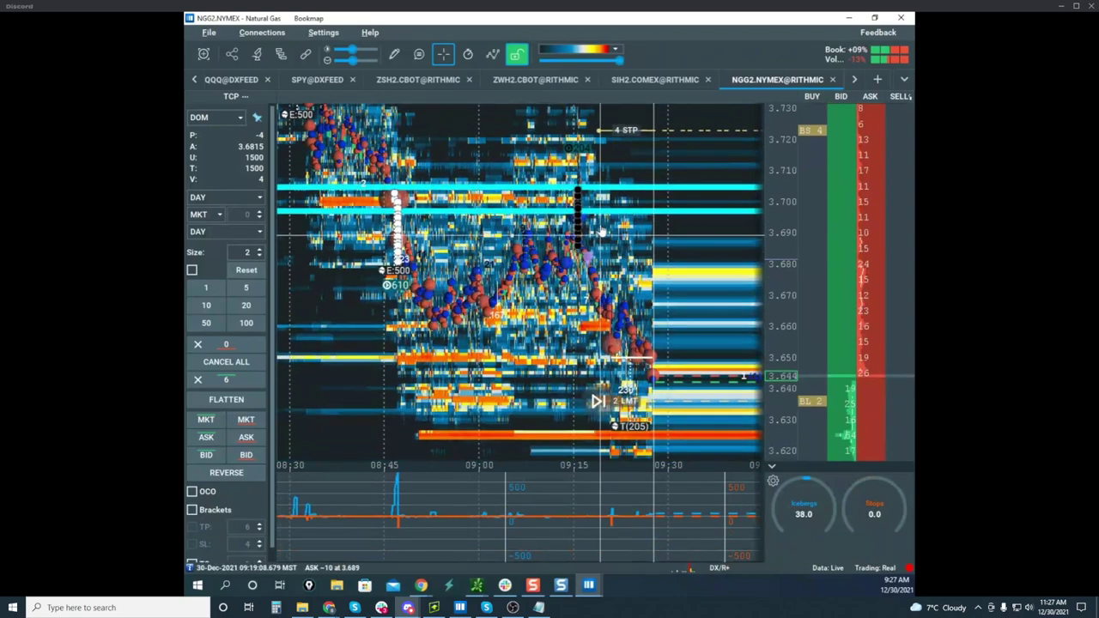
scroll(775, 232, "up", 1)
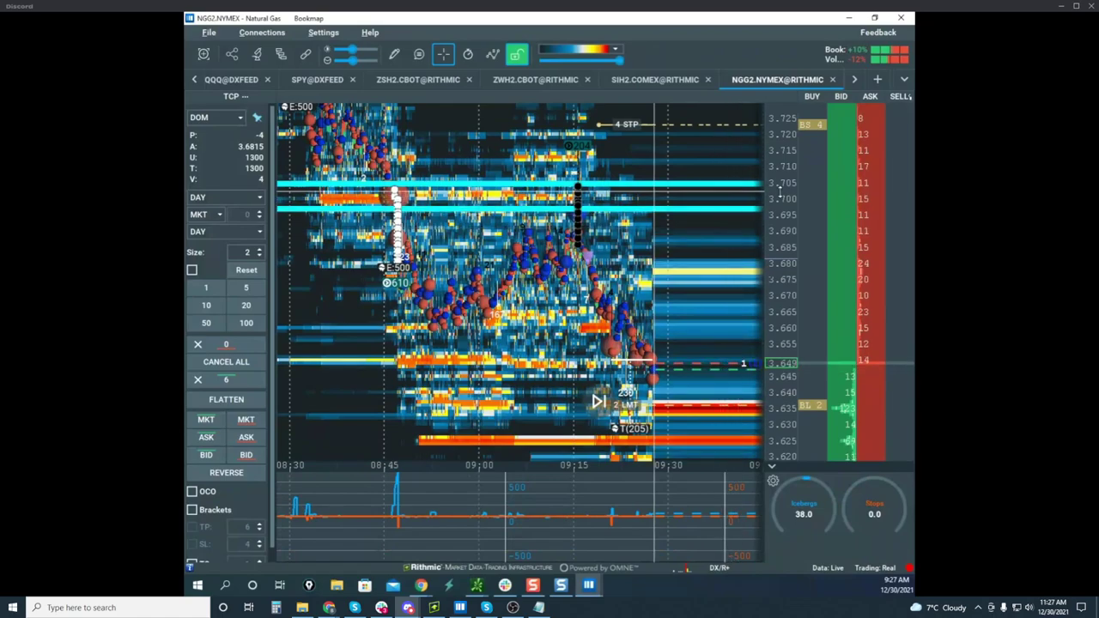
Inspect NGG2 price and liquidity since 09:00 around the 2-lot buy limit at 3.636
scroll(776, 193, "down", 1)
left_click_drag(692, 229, 663, 184)
scroll(663, 184, "up", 3)
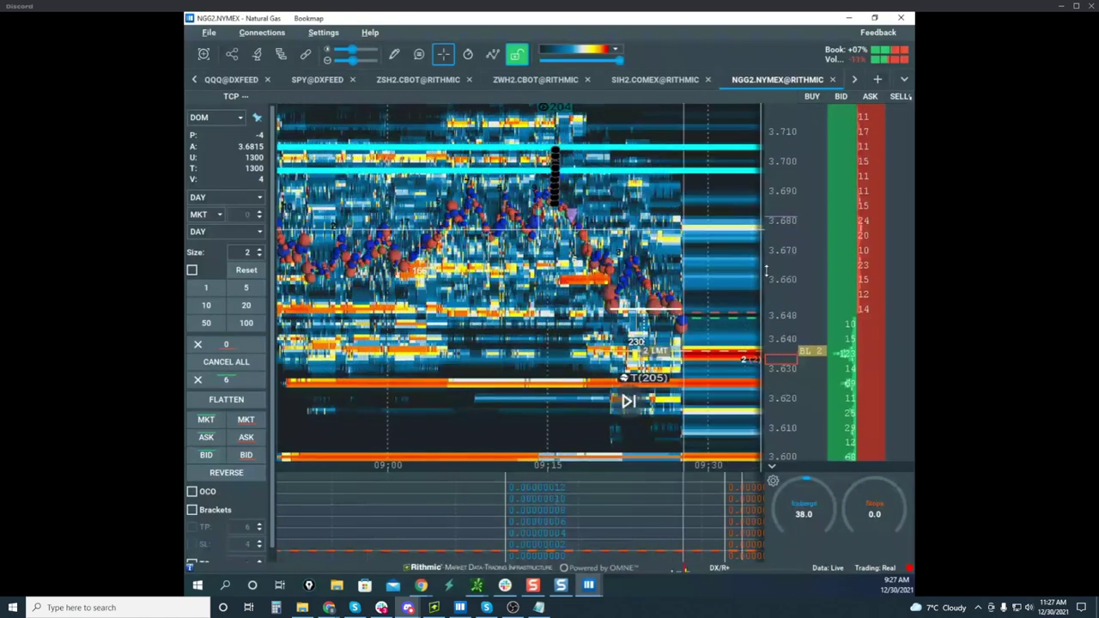
scroll(776, 245, "up", 3)
scroll(775, 246, "down", 1)
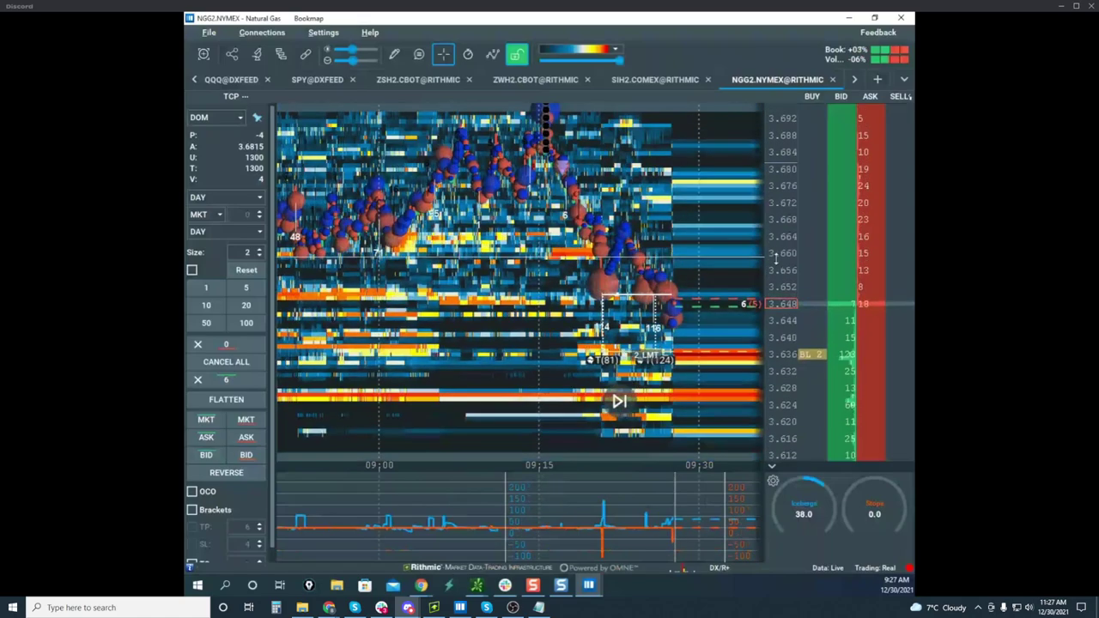
scroll(668, 234, "down", 1)
left_click_drag(650, 231, 637, 285)
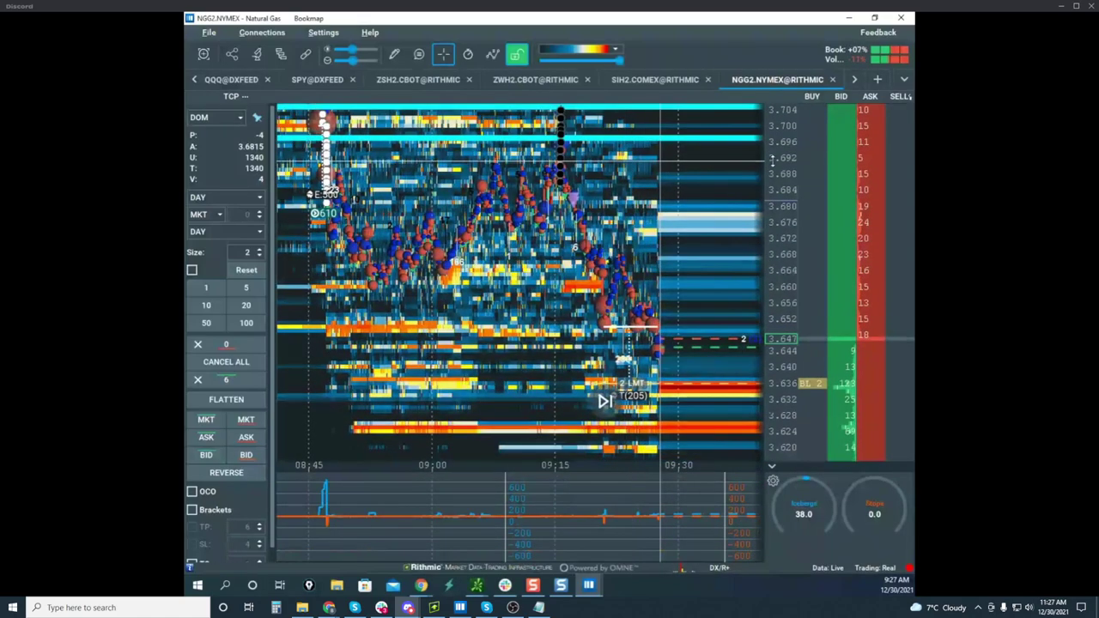
Circle the activity spike near 08:45 in the NGG2 sub-chart and clear the annotation
scroll(775, 164, "down", 1)
left_click_drag(659, 213, 655, 247)
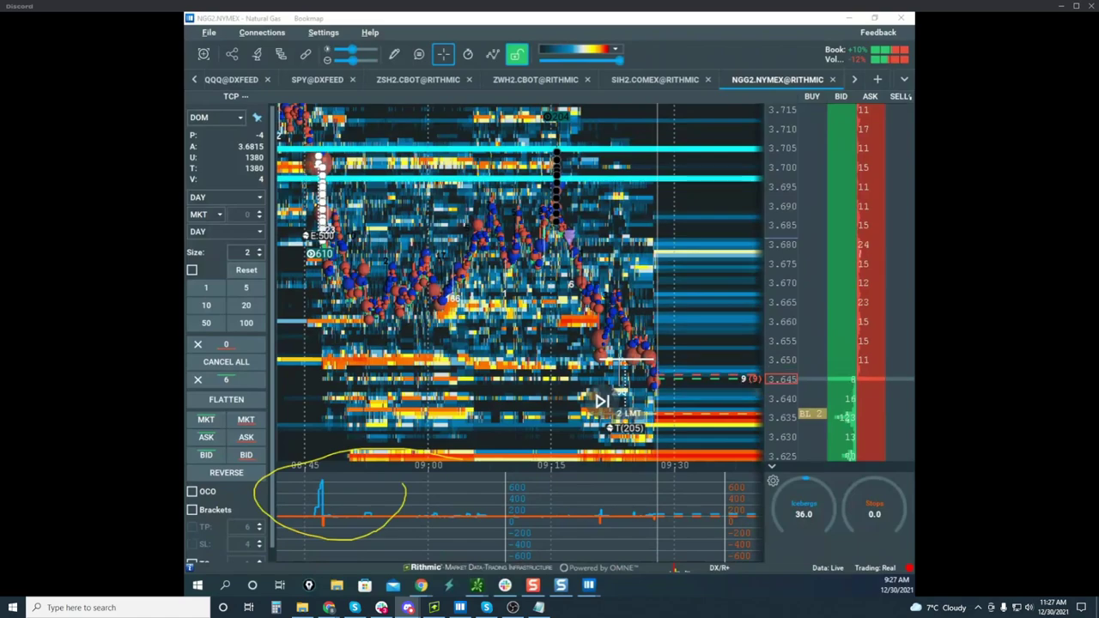
key("Escape")
Examine the NGG2 iceberg markers between 09:20 and 09:28 against price and the liquidity bands down to 3.600
scroll(778, 257, "down", 2)
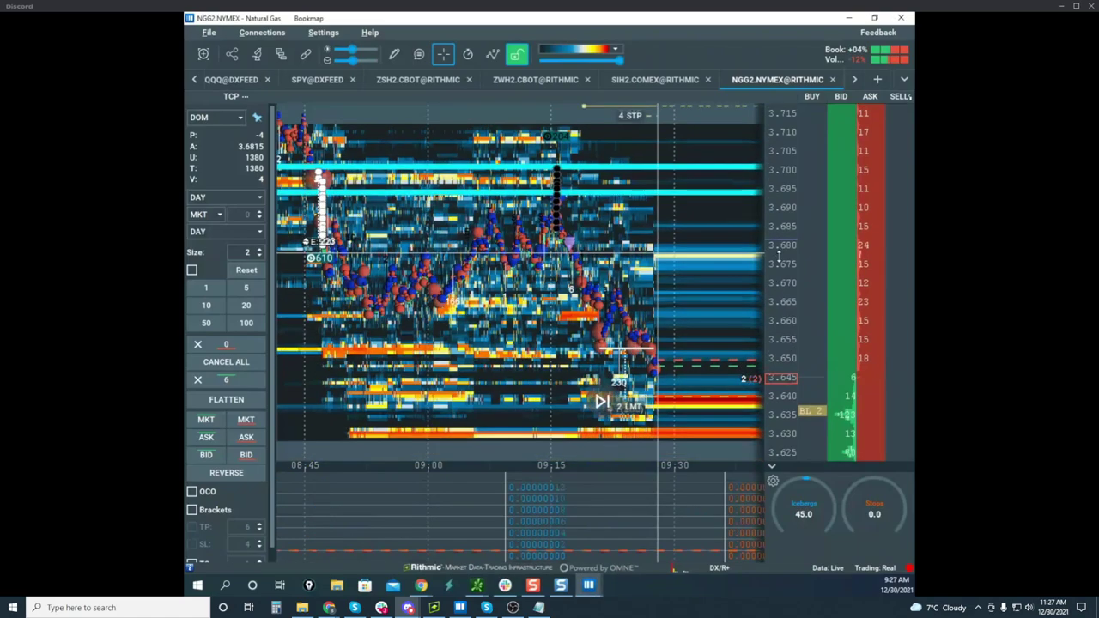
scroll(692, 239, "down", 2)
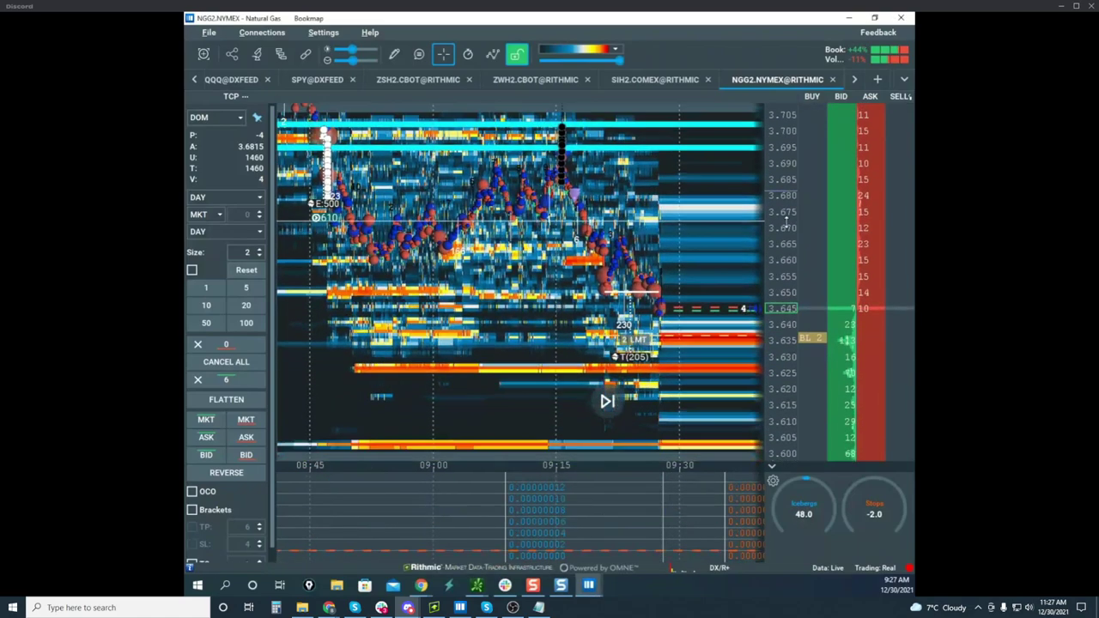
scroll(692, 238, "up", 3)
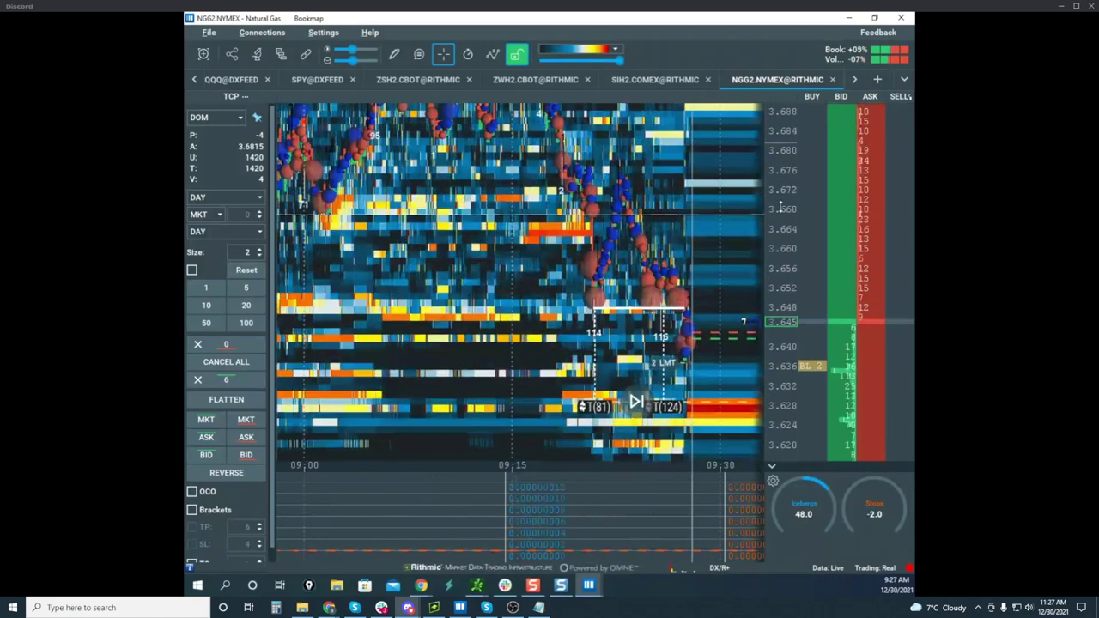
left_click_drag(684, 256, 612, 235)
scroll(612, 234, "up", 3)
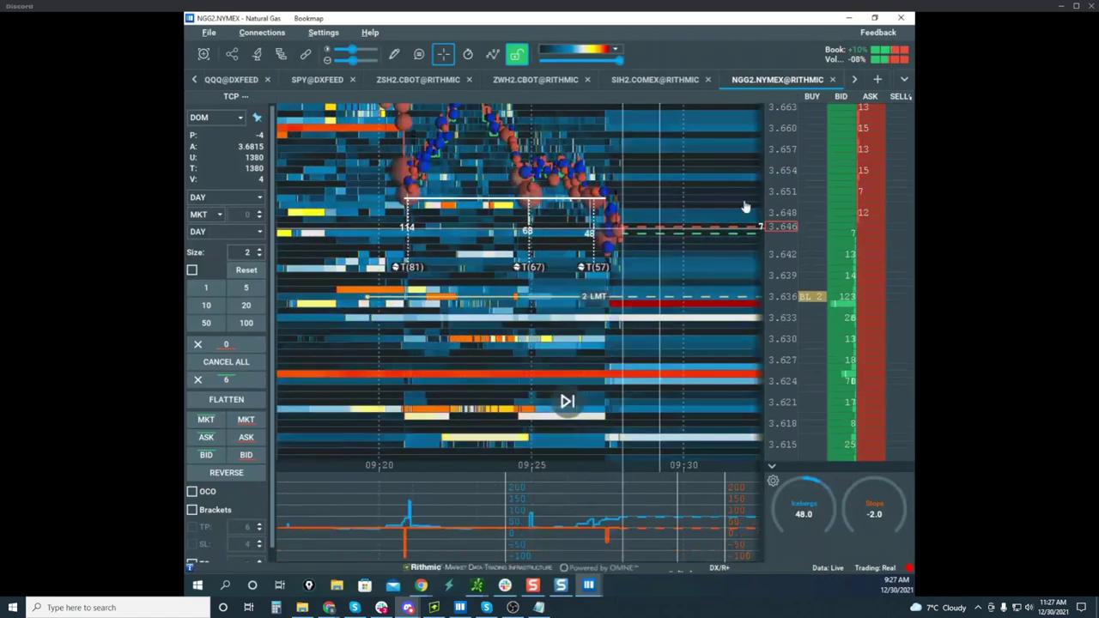
scroll(787, 186, "down", 1)
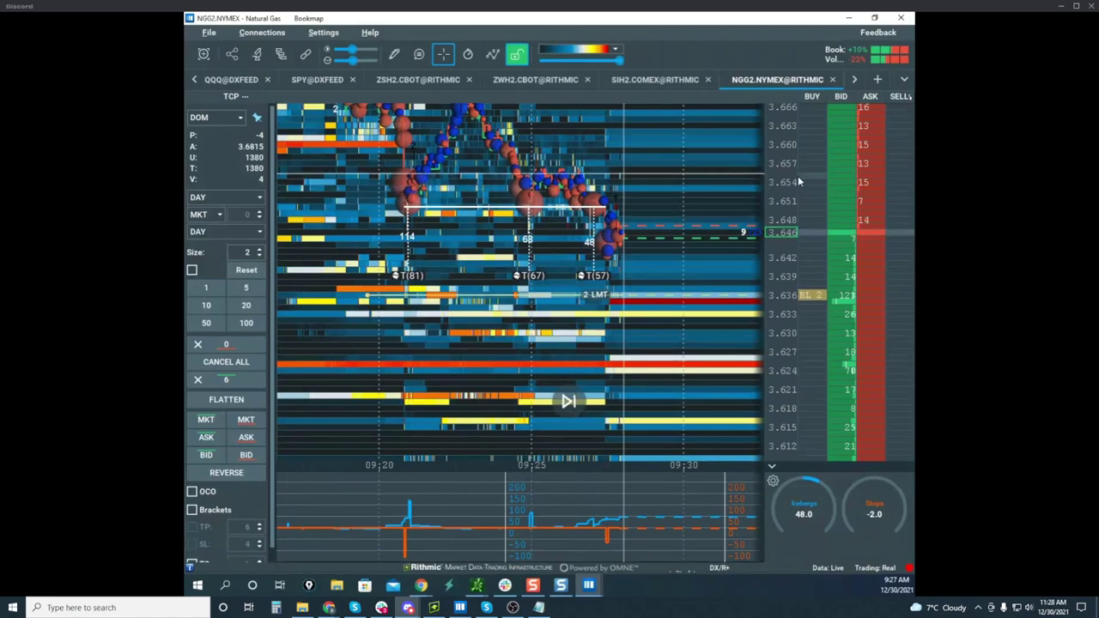
scroll(769, 207, "down", 2)
scroll(768, 208, "down", 1)
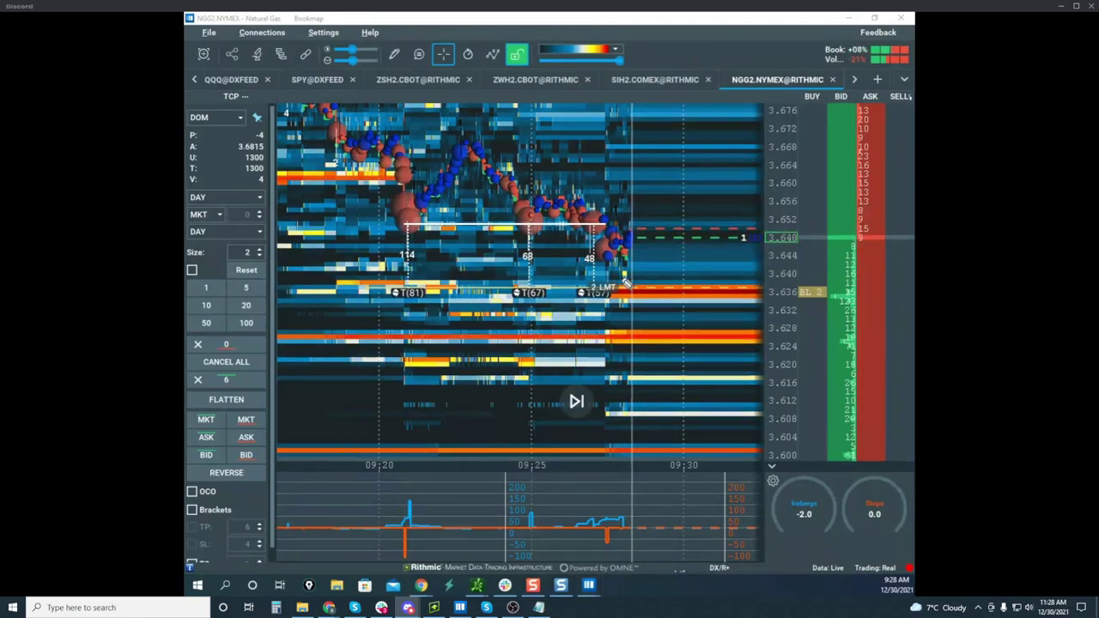
Circle the NGG2 iceberg cluster, sketch a projected rebound and mark the 3.636 buy limit, and clear the annotations
left_click_drag(643, 112, 809, 230)
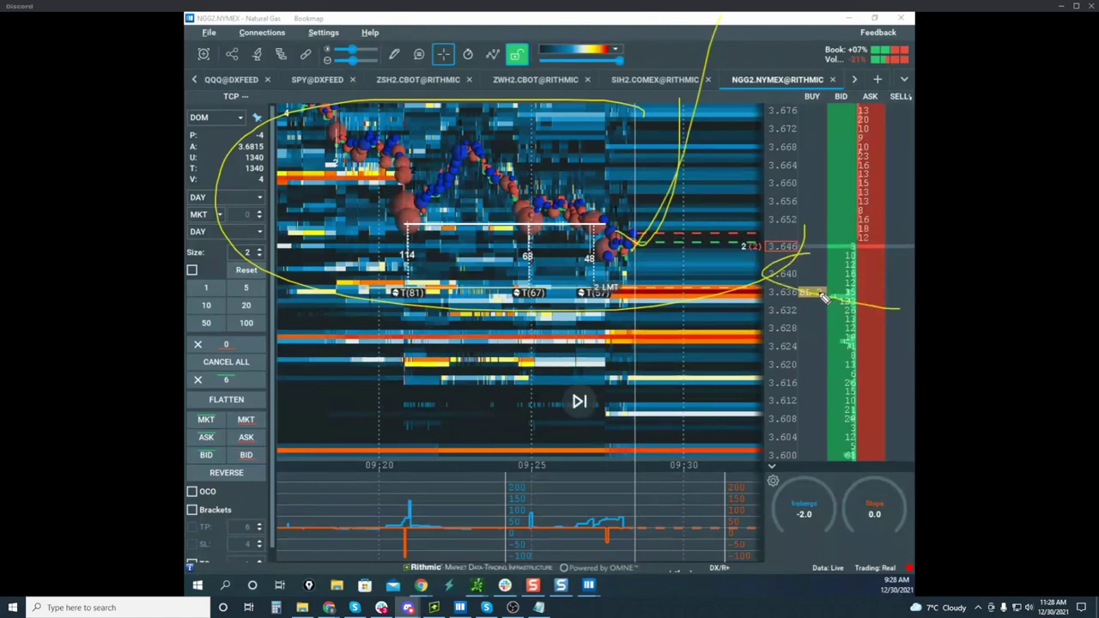
key("Escape")
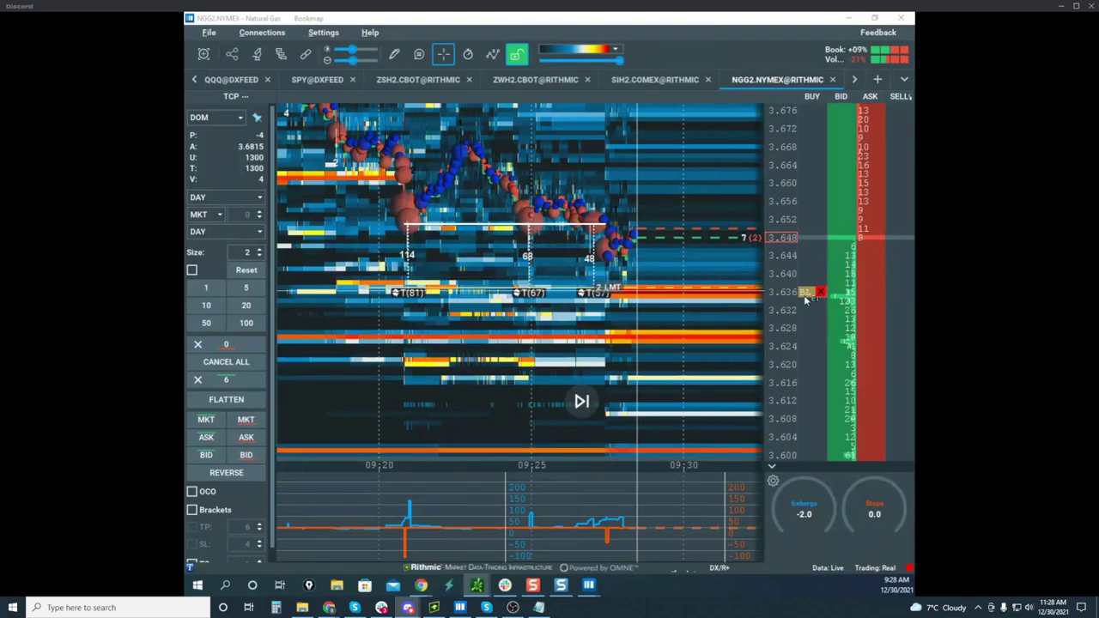
scroll(779, 283, "up", 2)
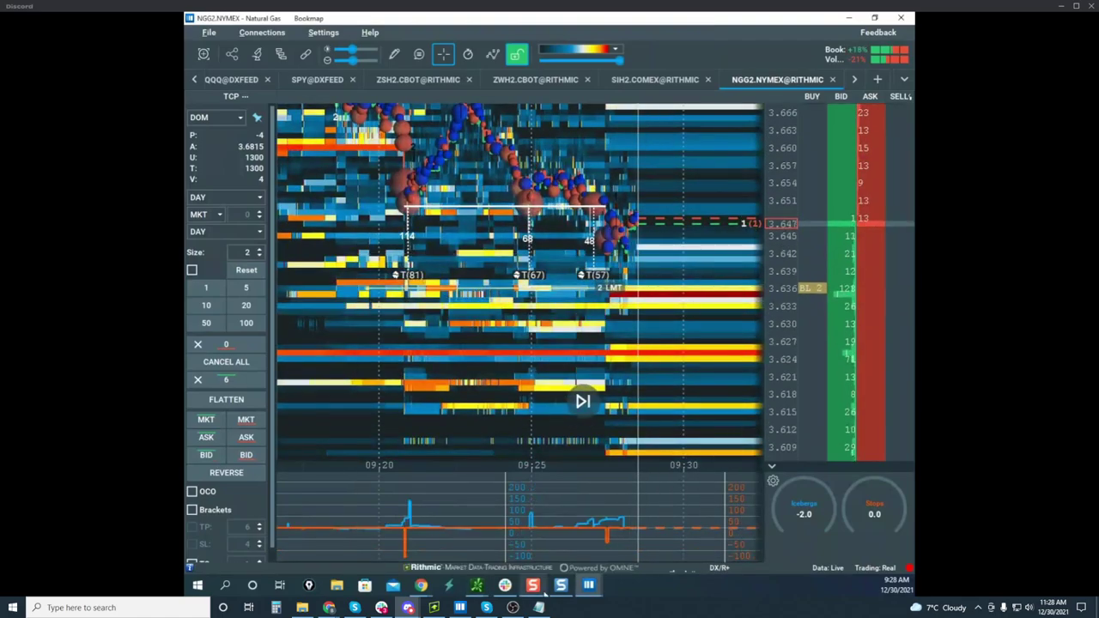
Switch to the thinkorswim /NG and /HG chart grid and maximize its window
left_click(476, 585)
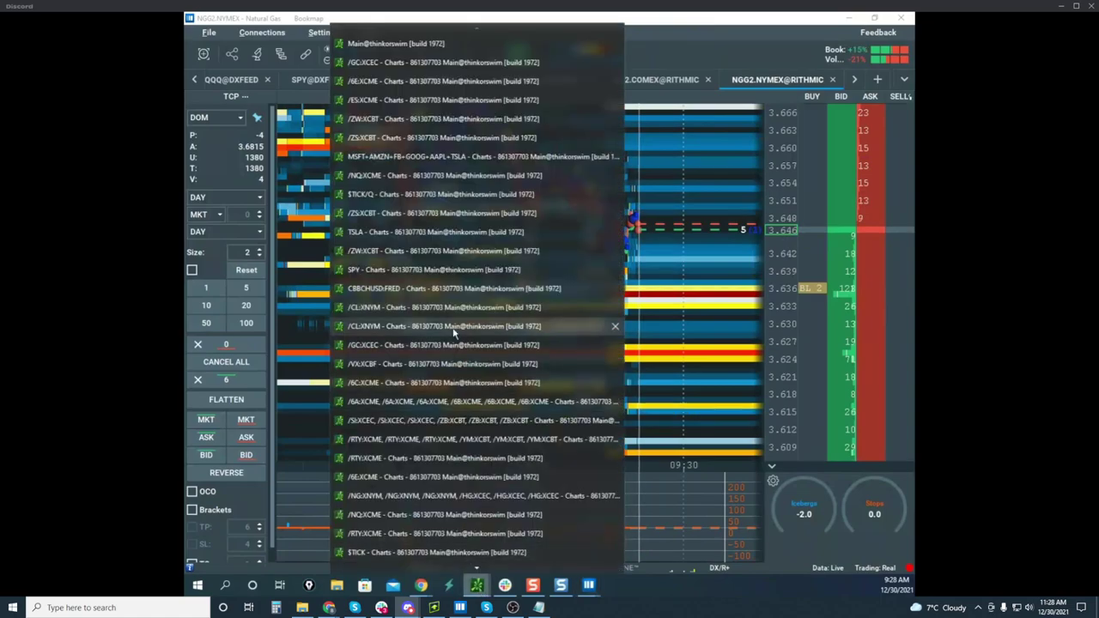
left_click(532, 535)
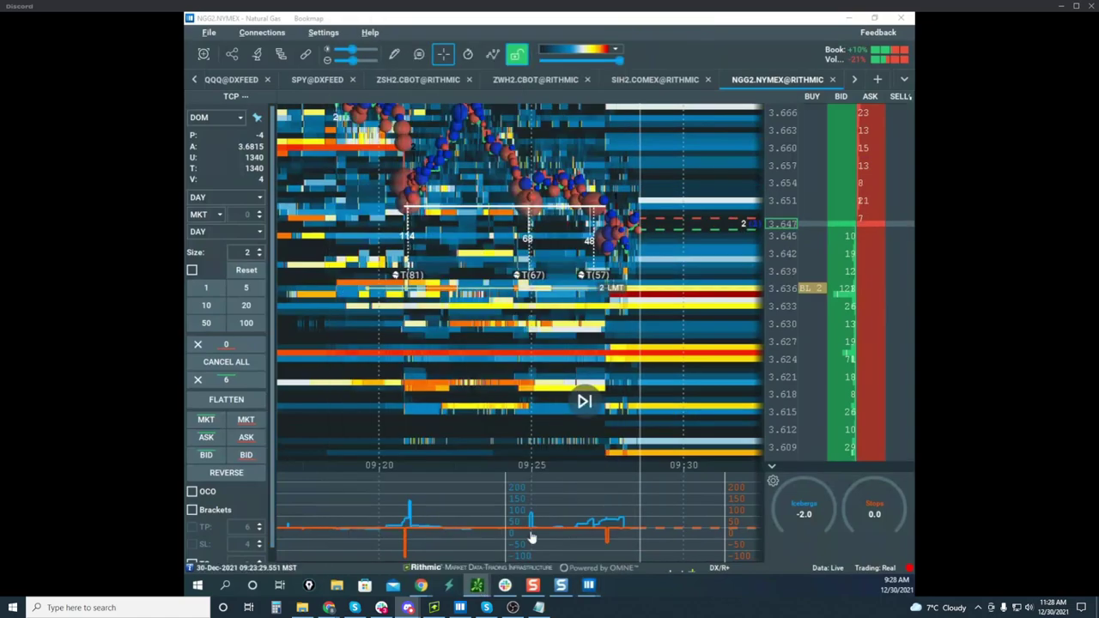
left_click(478, 586)
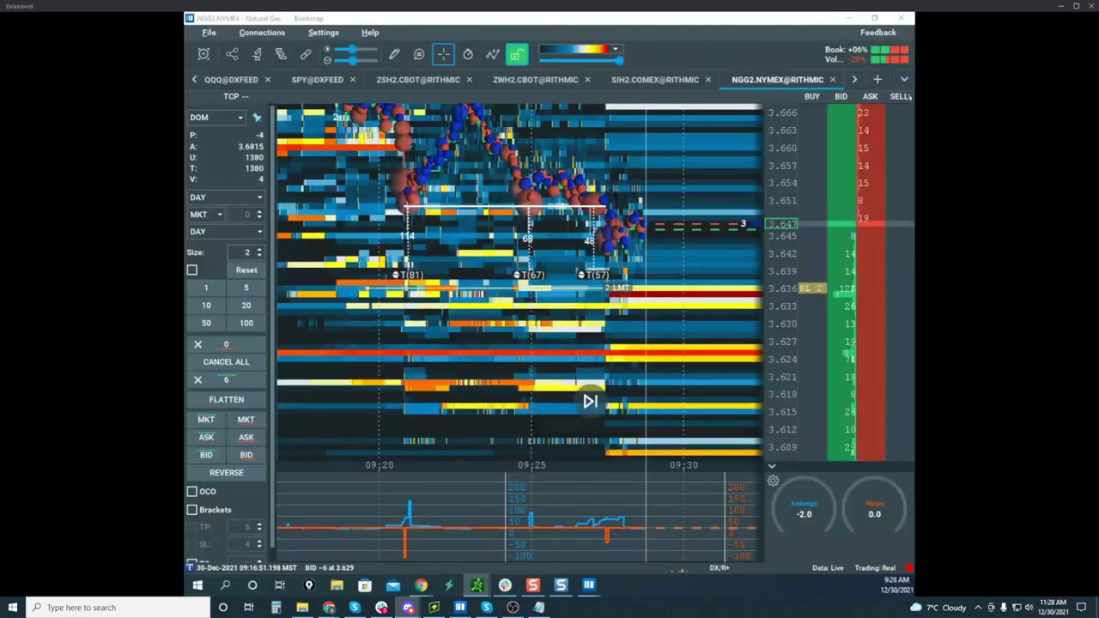
left_click_drag(185, 107, 723, 63)
left_click(811, 57)
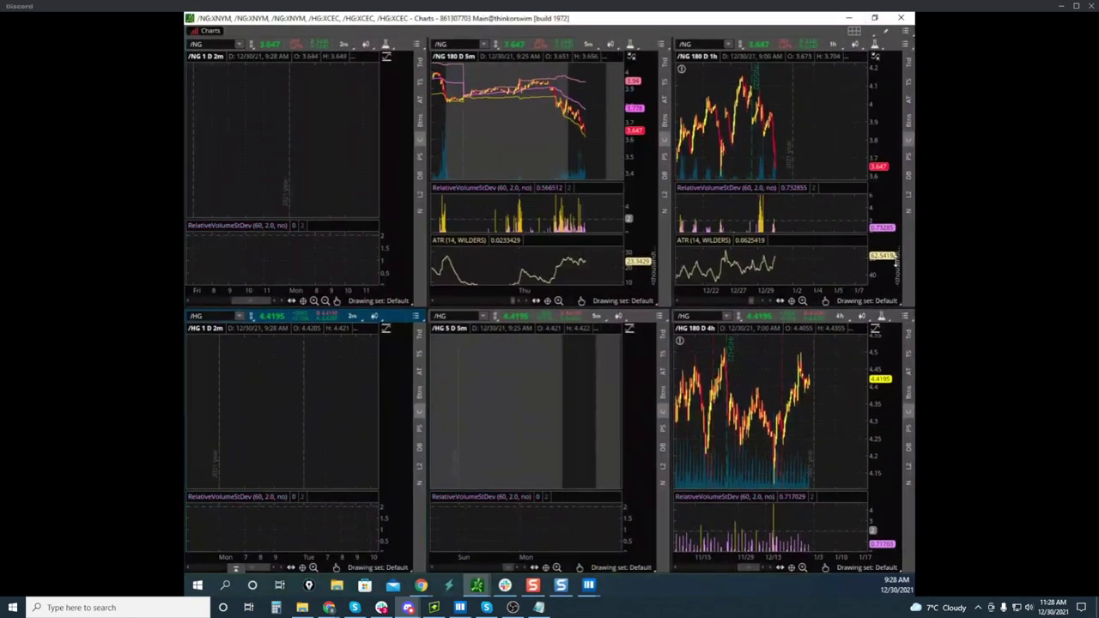
Switch back to the NGG2 heatmap in Bookmap and examine the liquidity bands above price up to 3.700
left_click_drag(779, 20, 185, 206)
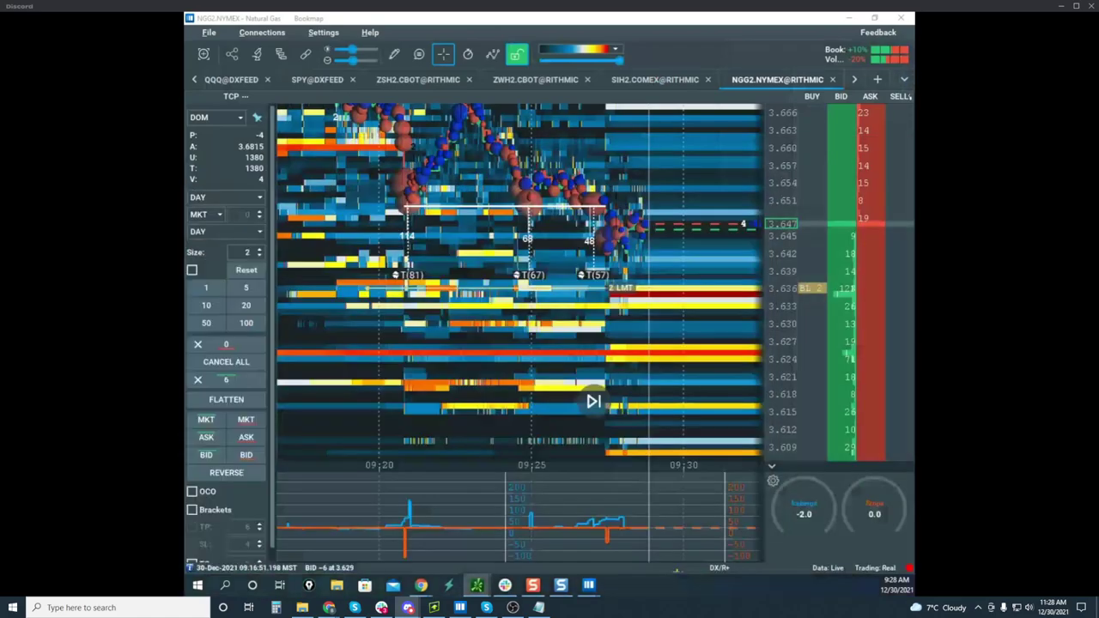
left_click_drag(671, 285, 673, 355)
scroll(654, 316, "down", 2)
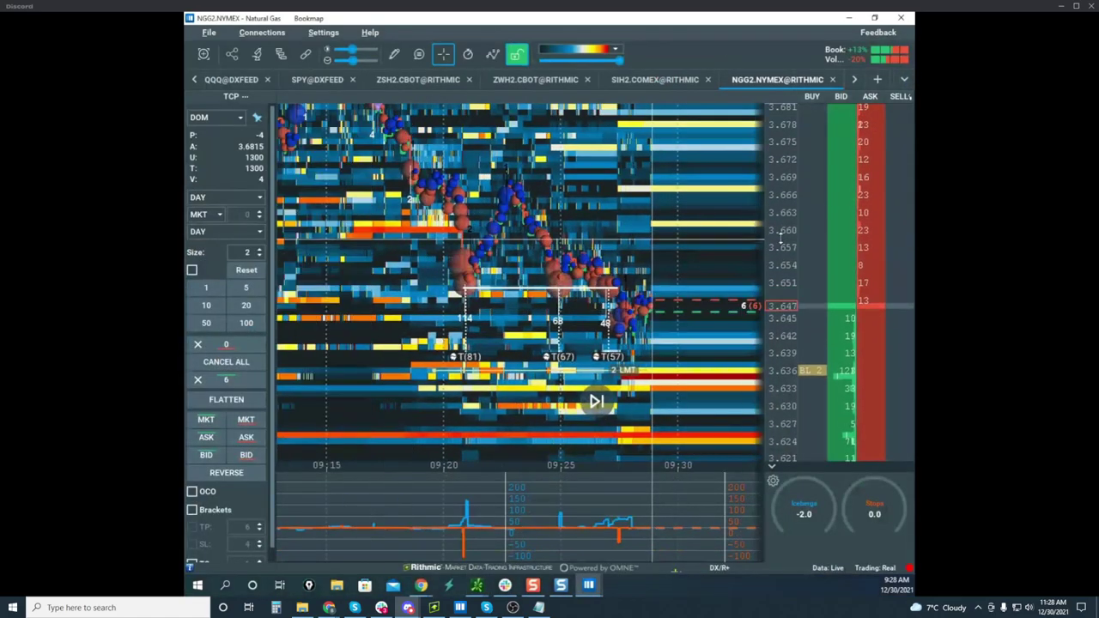
scroll(779, 241, "down", 2)
left_click_drag(719, 282, 719, 341)
scroll(779, 199, "up", 4)
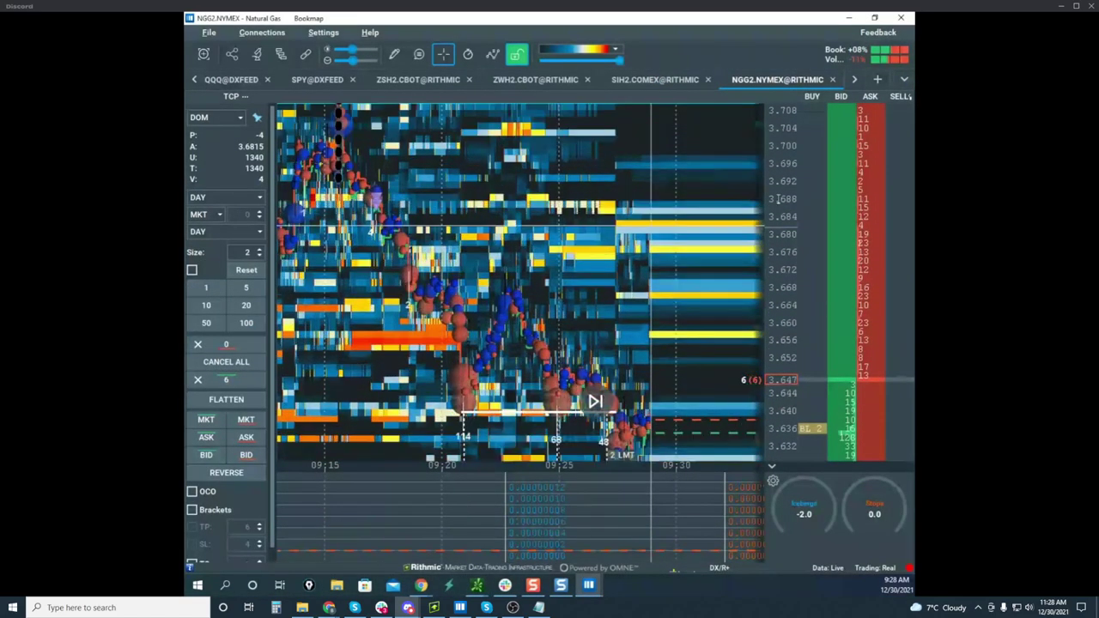
left_click_drag(739, 169, 724, 364)
scroll(780, 188, "up", 3)
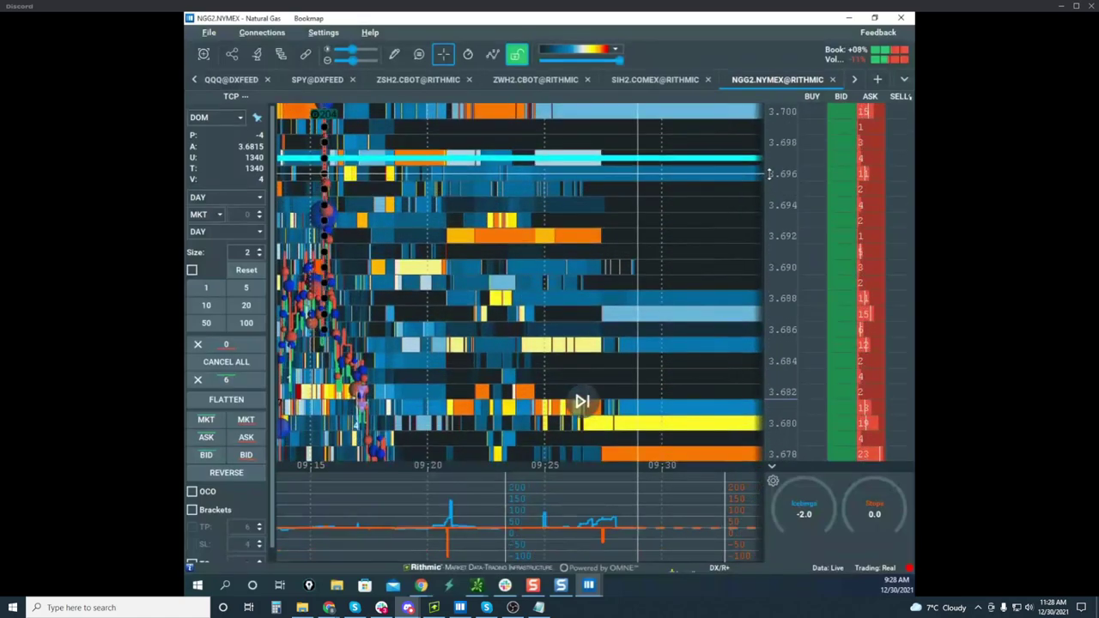
scroll(770, 163, "up", 1)
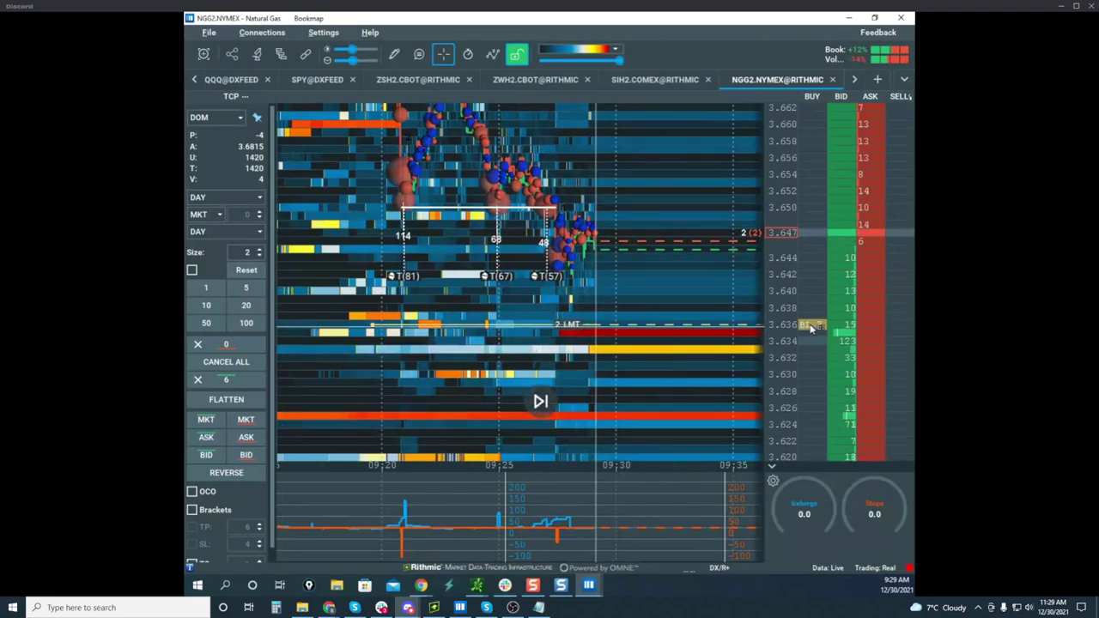
Move the two-lot NGG2 buy limit order down to 3.634
left_click_drag(811, 327, 813, 341)
left_click_drag(684, 246, 768, 230)
scroll(764, 228, "down", 2)
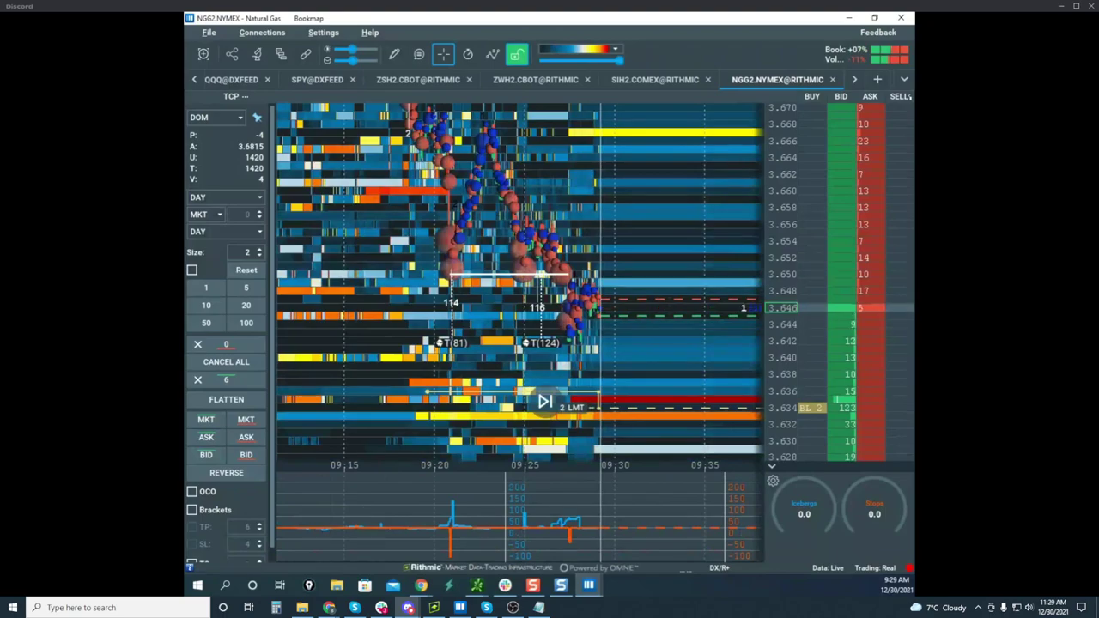
Sketch a projected NGG2 rebound from about 3.644 up past 3.670 with the annotation pen
key("ctrl+shift+1")
key("ctrl+shift+6")
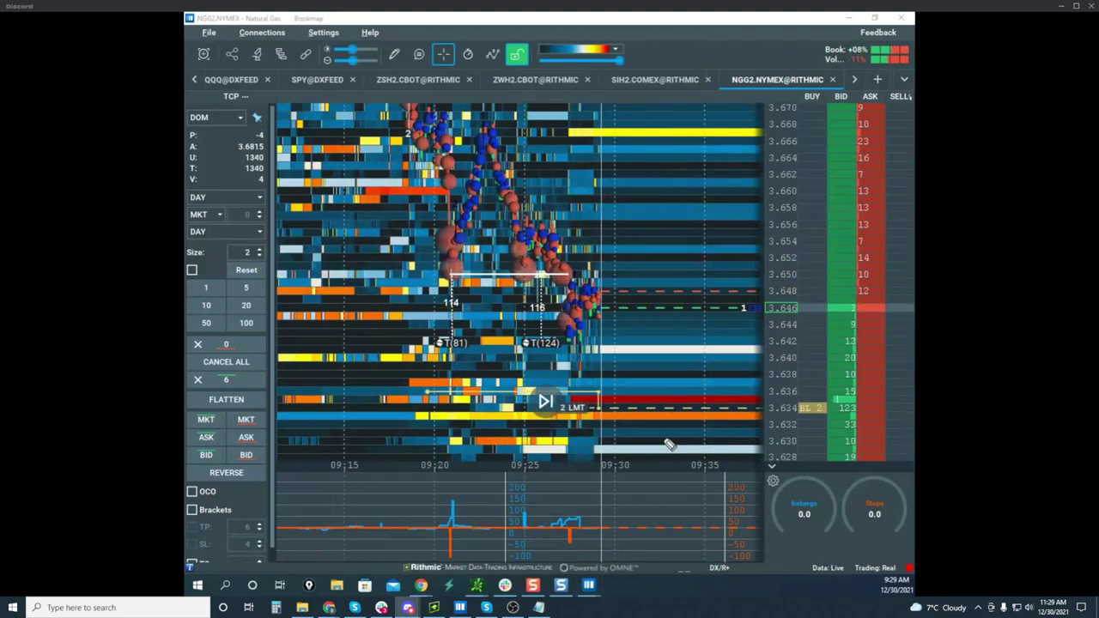
mouse_move(593, 315)
left_mouse_down()
mouse_move(631, 327)
mouse_move(660, 101)
left_mouse_up()
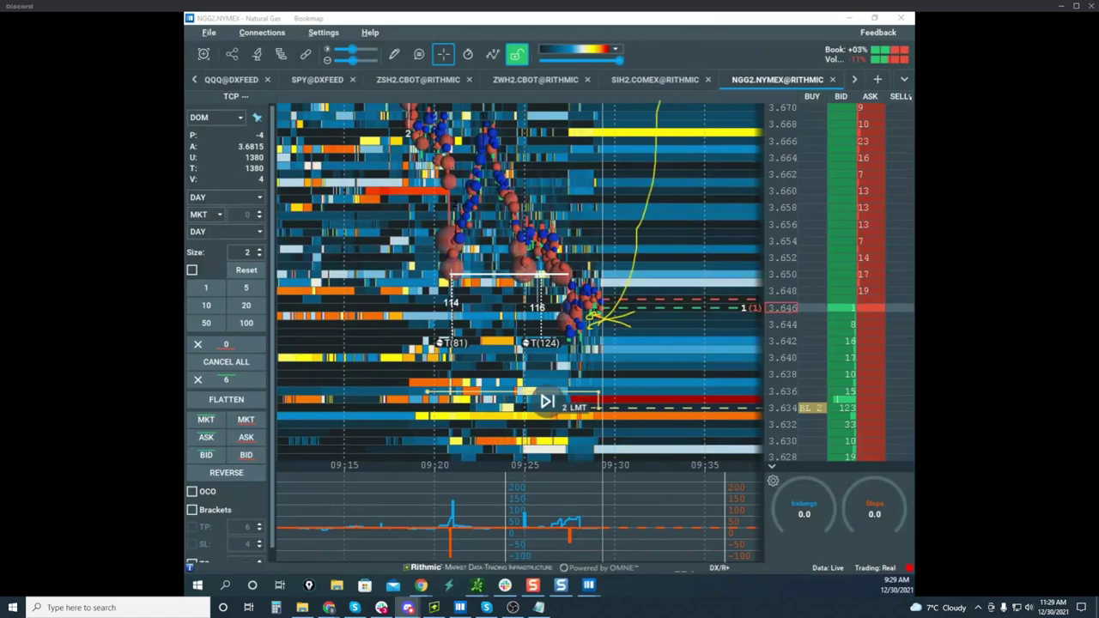
Sketch a drop into the 3.634 buy limit and a projected rally, circle the NGG2 price action, and clear the annotations
scroll(748, 262, "down", 3)
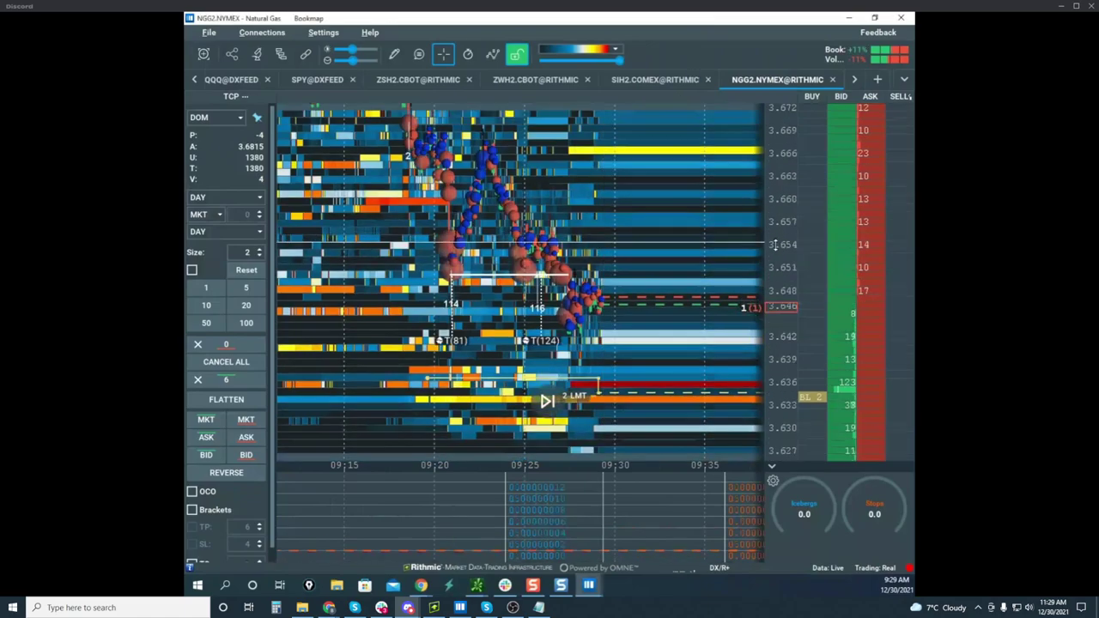
scroll(747, 265, "down", 2)
left_click_drag(746, 262, 616, 249)
left_click_drag(659, 101, 592, 318)
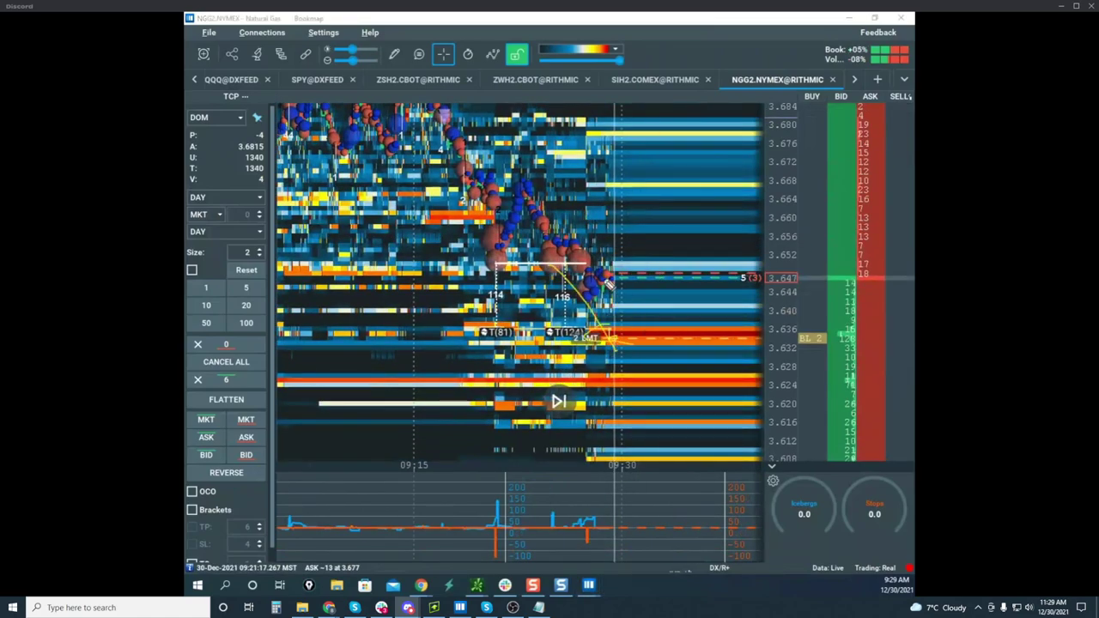
mouse_move(603, 286)
left_mouse_down()
mouse_move(606, 300)
mouse_move(639, 175)
left_mouse_up()
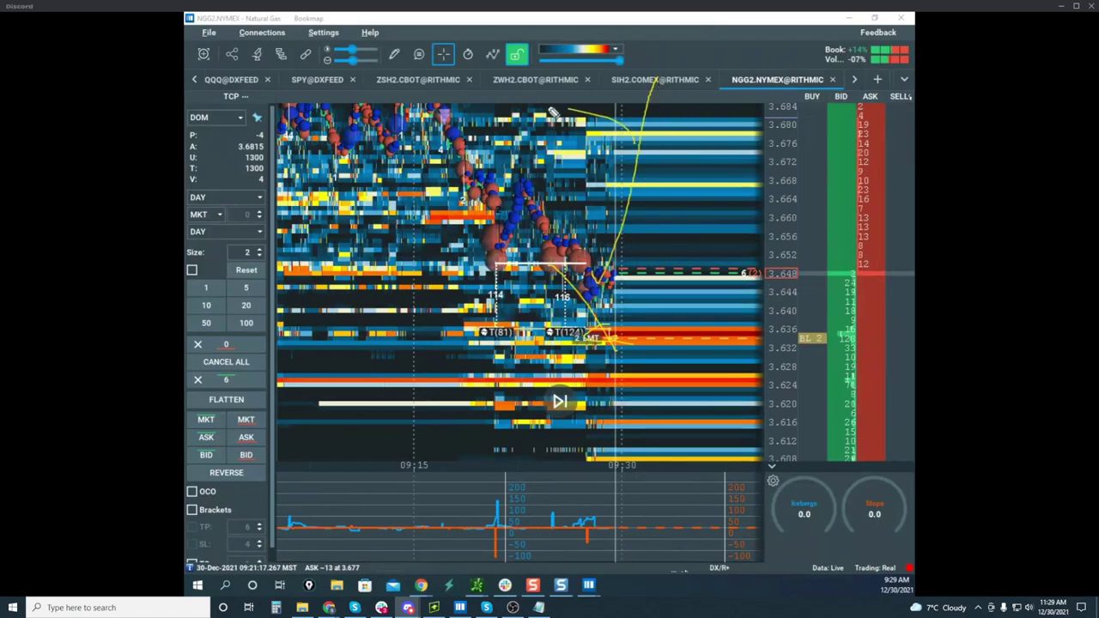
left_click_drag(554, 111, 751, 183)
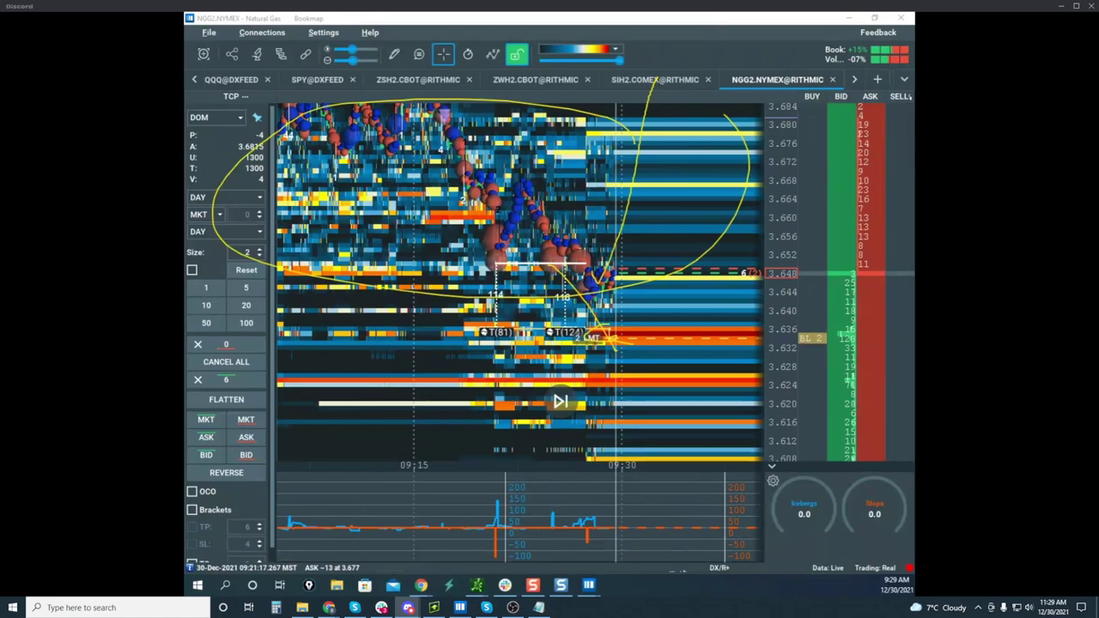
key("ctrl+shift+6")
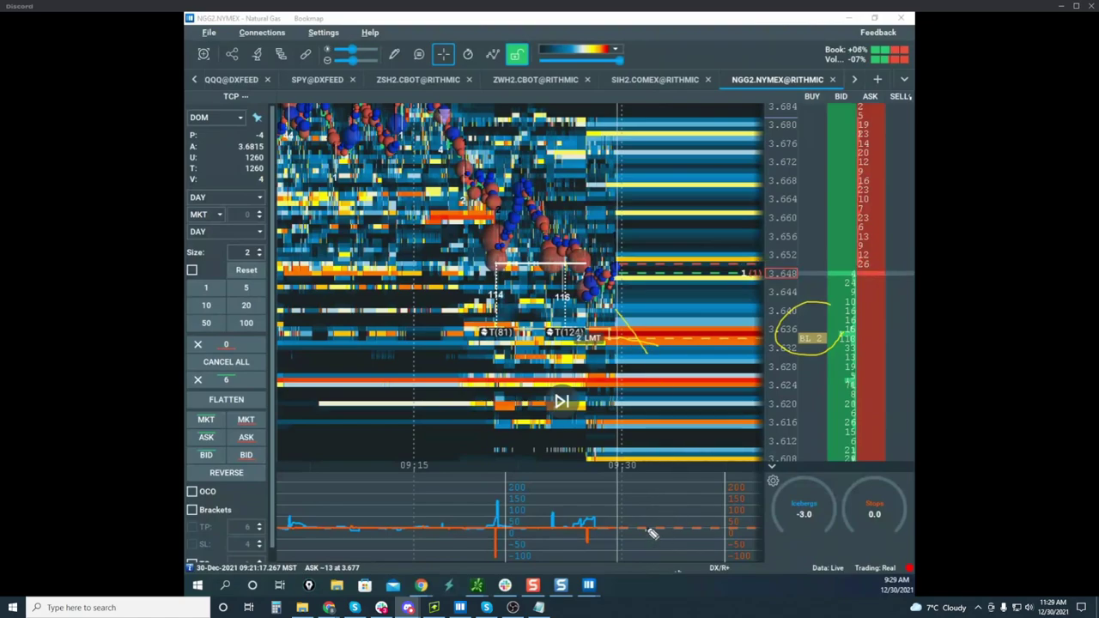
Sketch a projected activity spike in the NGG2 sub-chart just after 09:30 and clear the annotations
left_click_drag(645, 529, 691, 536)
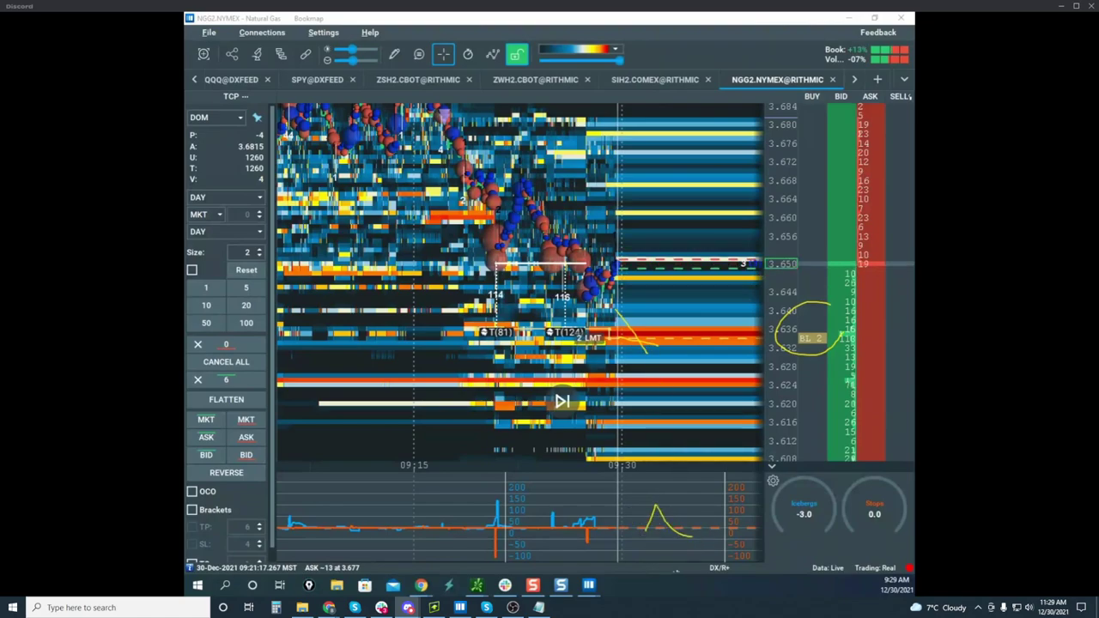
key("Escape")
Examine the NGG2 price action from 08:45 to 09:30 against the liquidity bands between 3.600 and the four-lot buy stop
scroll(645, 275, "down", 2)
scroll(645, 276, "down", 2)
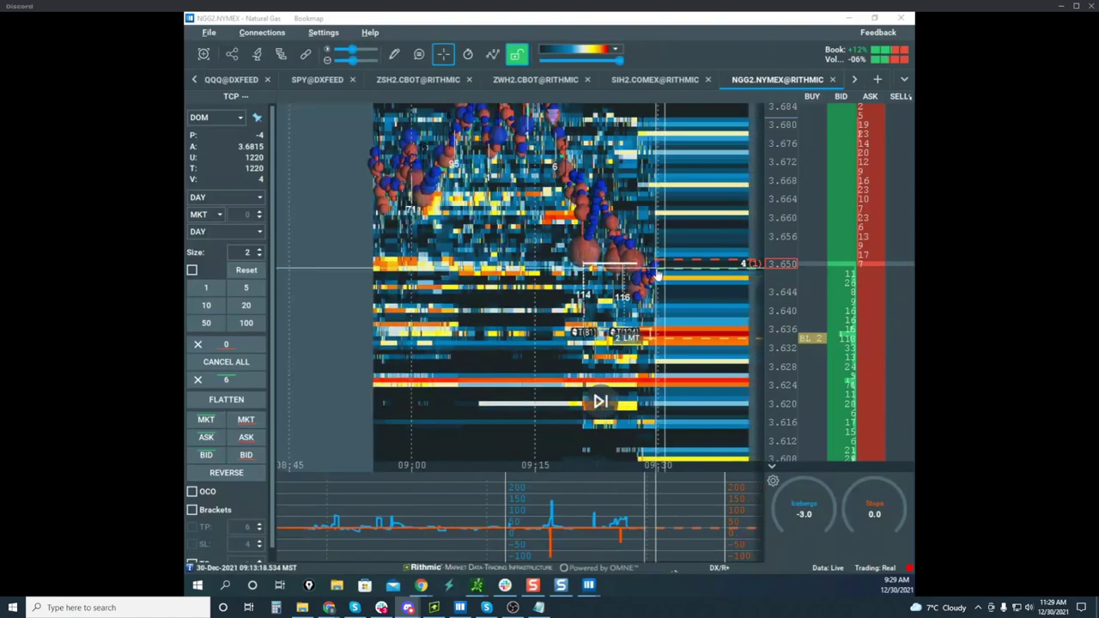
scroll(783, 233, "down", 4)
scroll(783, 239, "down", 3)
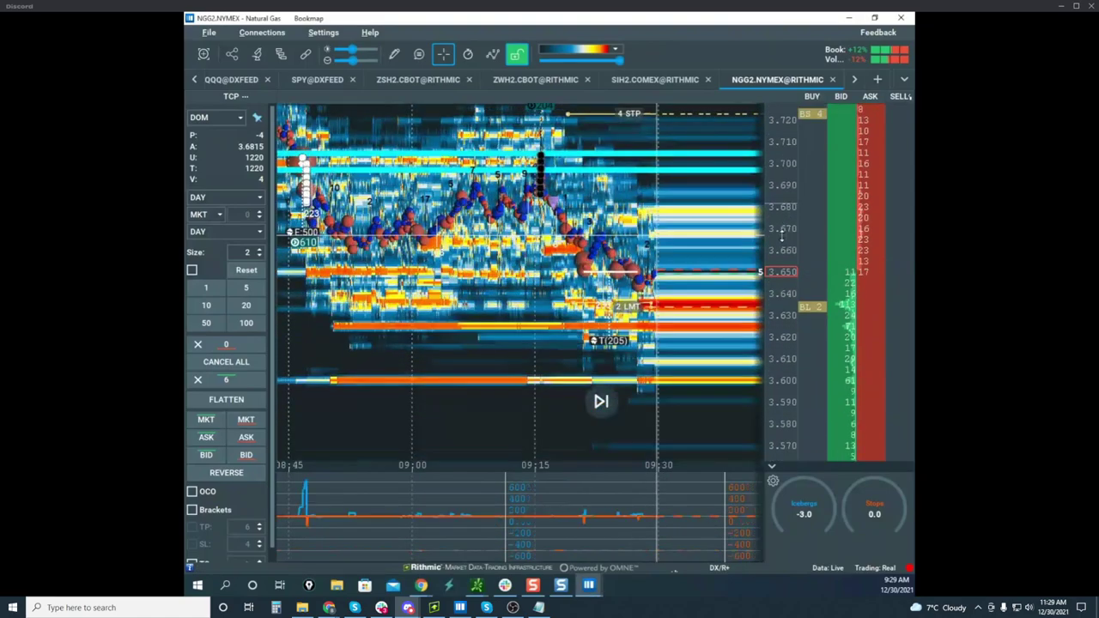
scroll(779, 217, "up", 3)
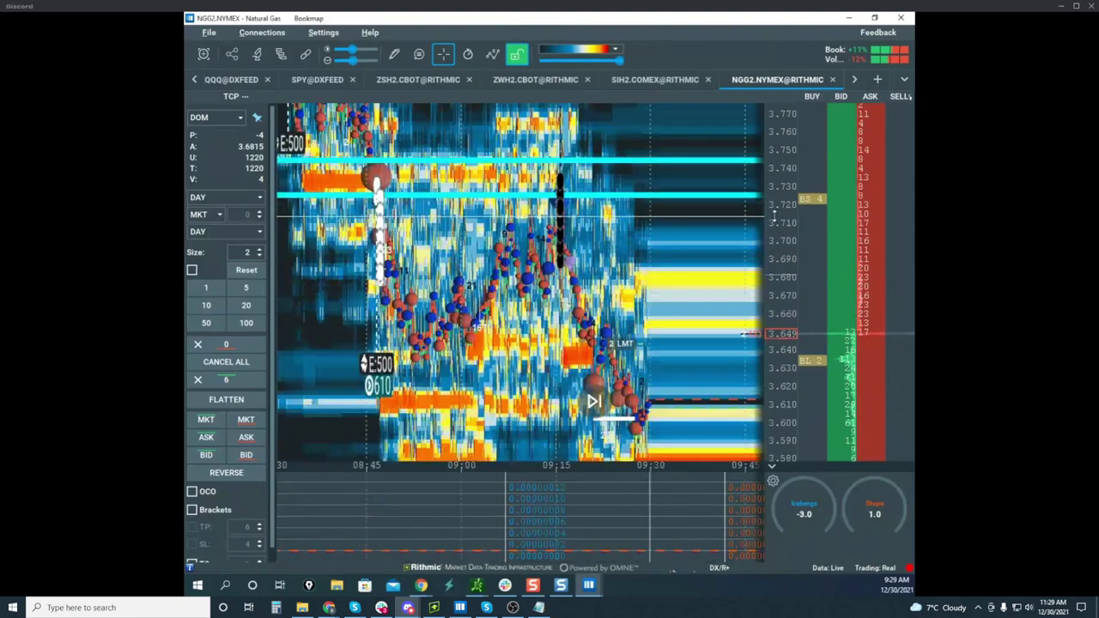
left_click_drag(701, 340, 693, 347)
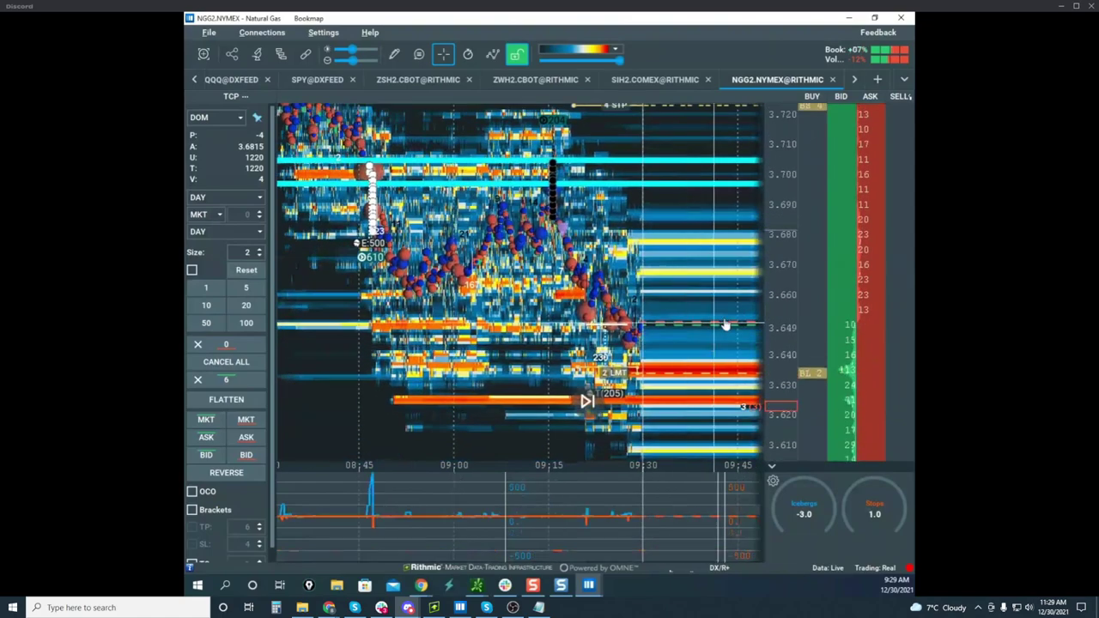
scroll(782, 316, "down", 1)
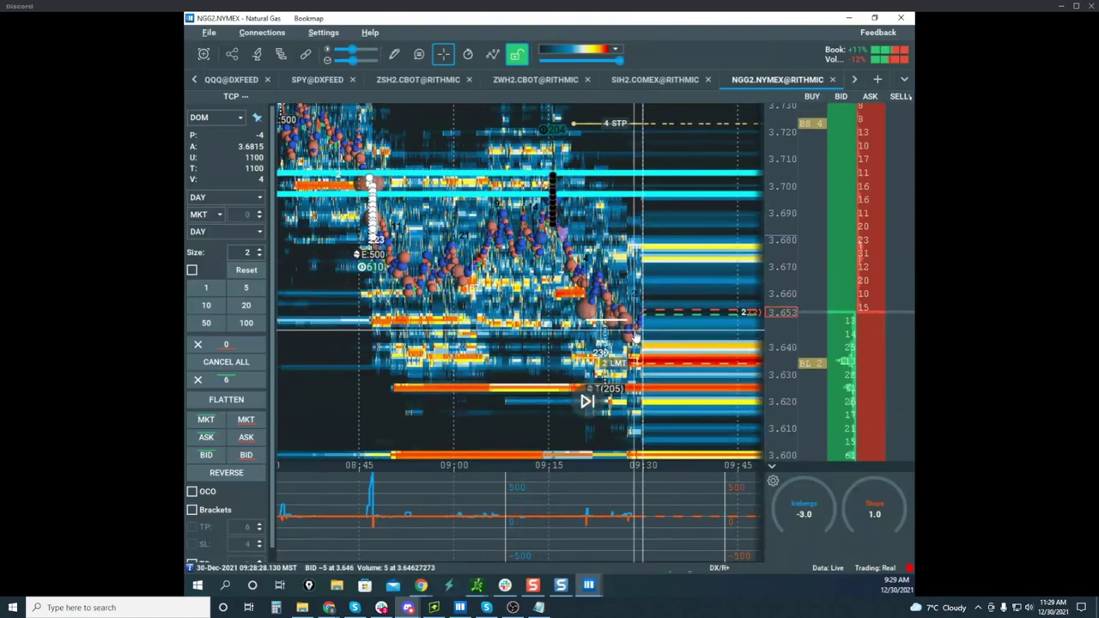
scroll(776, 292, "up", 4)
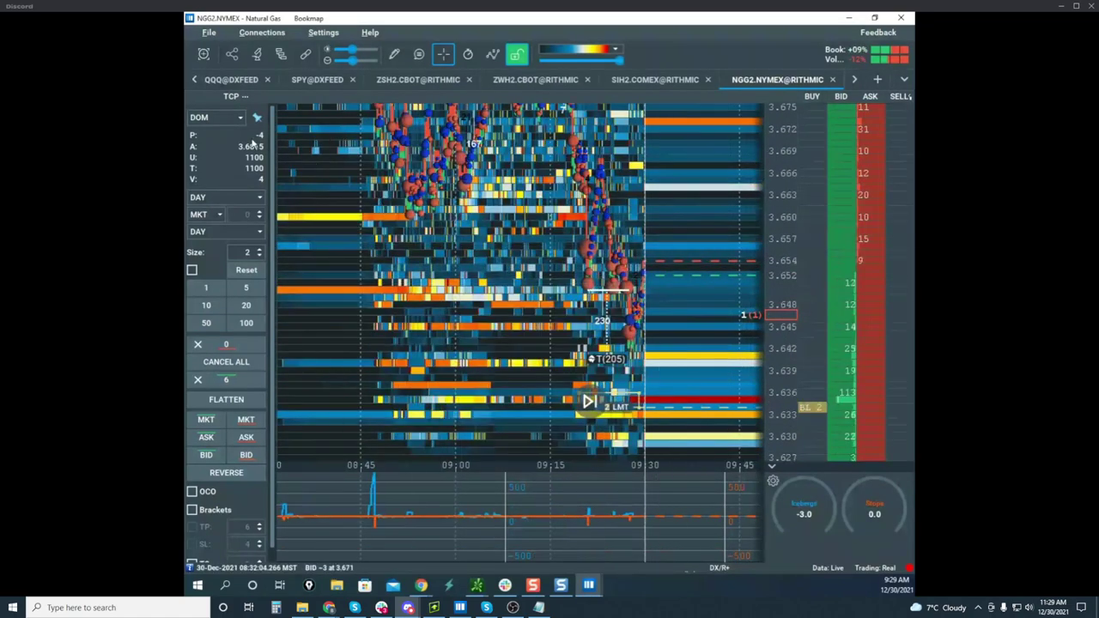
scroll(783, 273, "down", 3)
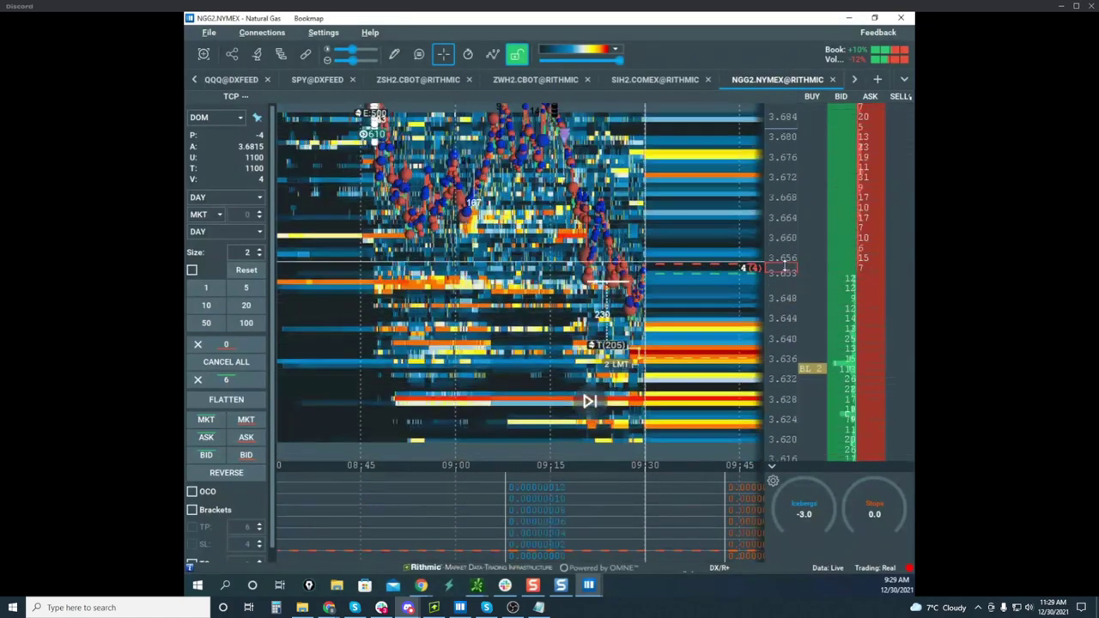
scroll(784, 273, "down", 3)
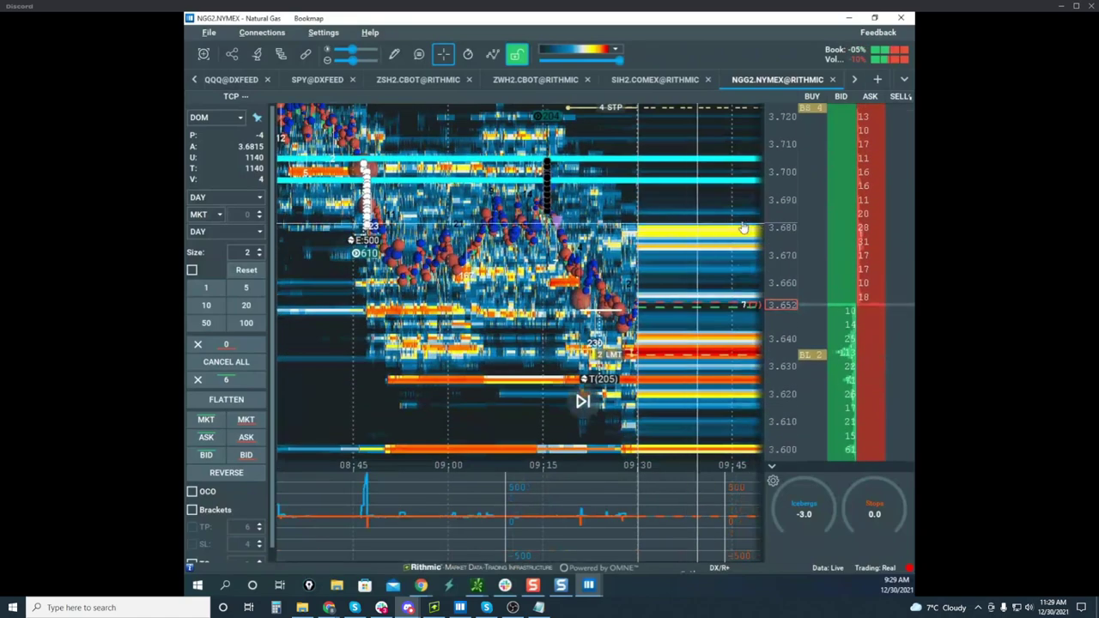
scroll(791, 238, "down", 2)
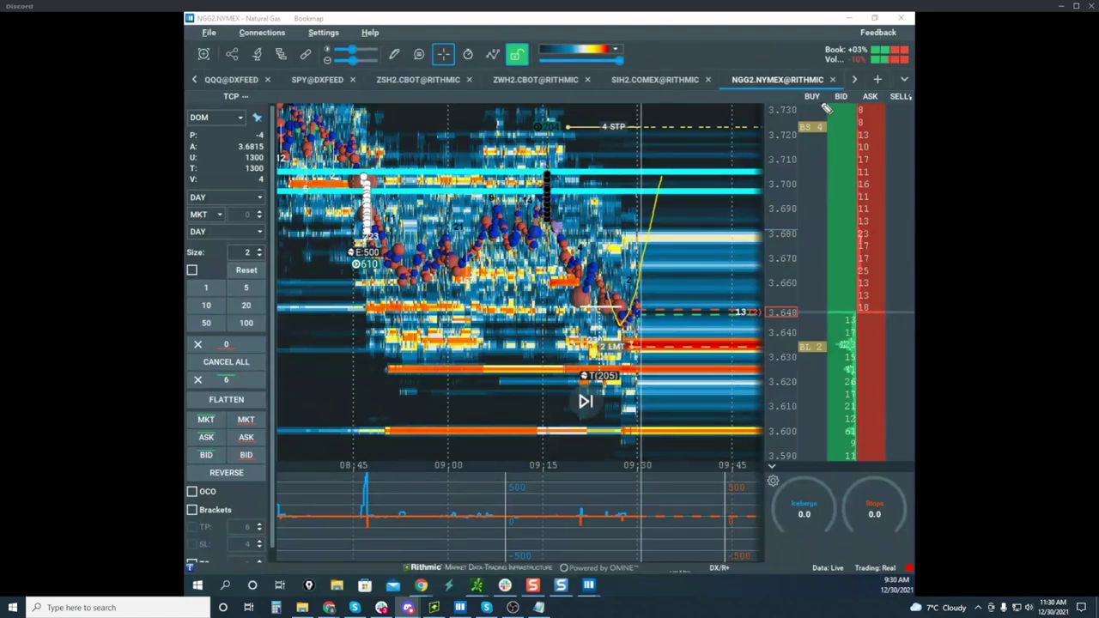
Circle the whole NGG2 heatmap, trace the cyan bands near 3.700 and the decline to about 3.615, and clear the annotations
mouse_move(777, 87)
left_mouse_down()
mouse_move(225, 263)
mouse_move(904, 212)
left_mouse_up()
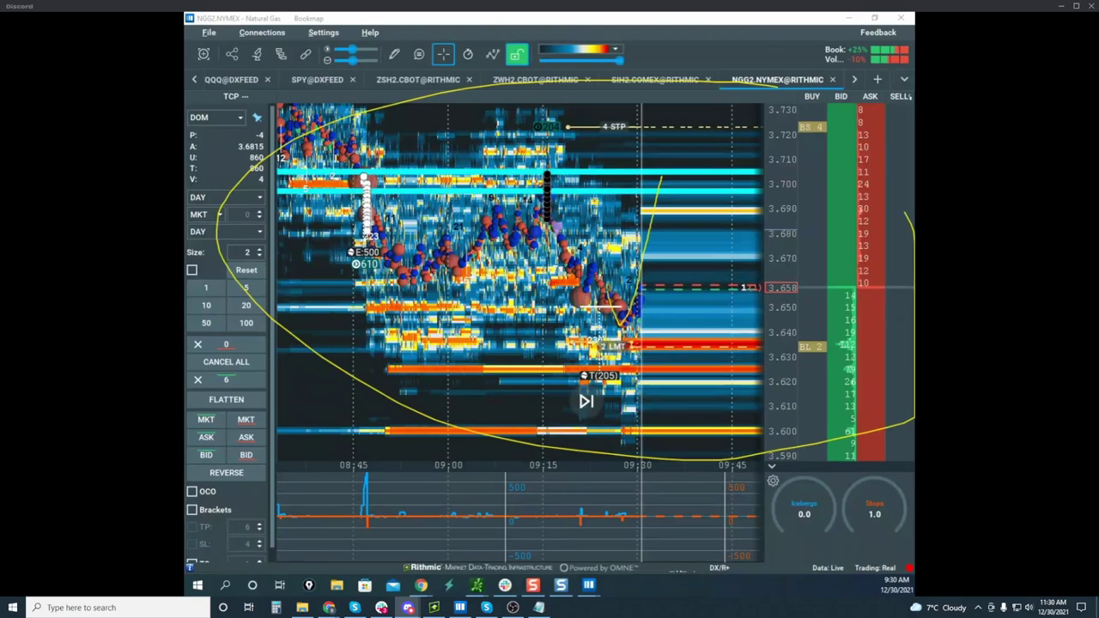
key("ctrl+shift+7")
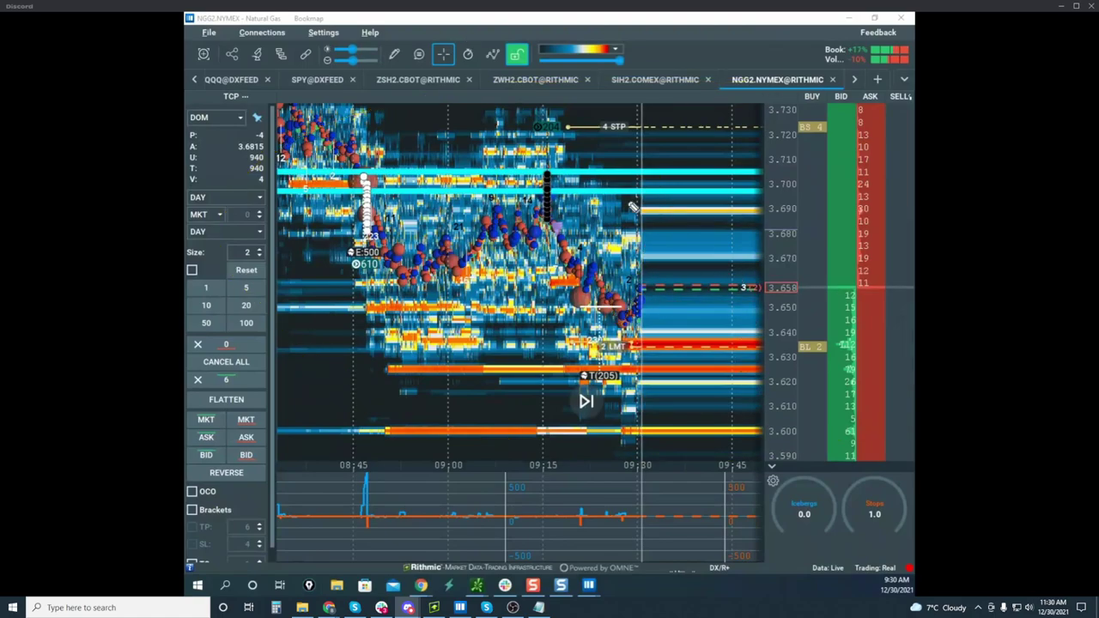
left_click_drag(437, 168, 608, 173)
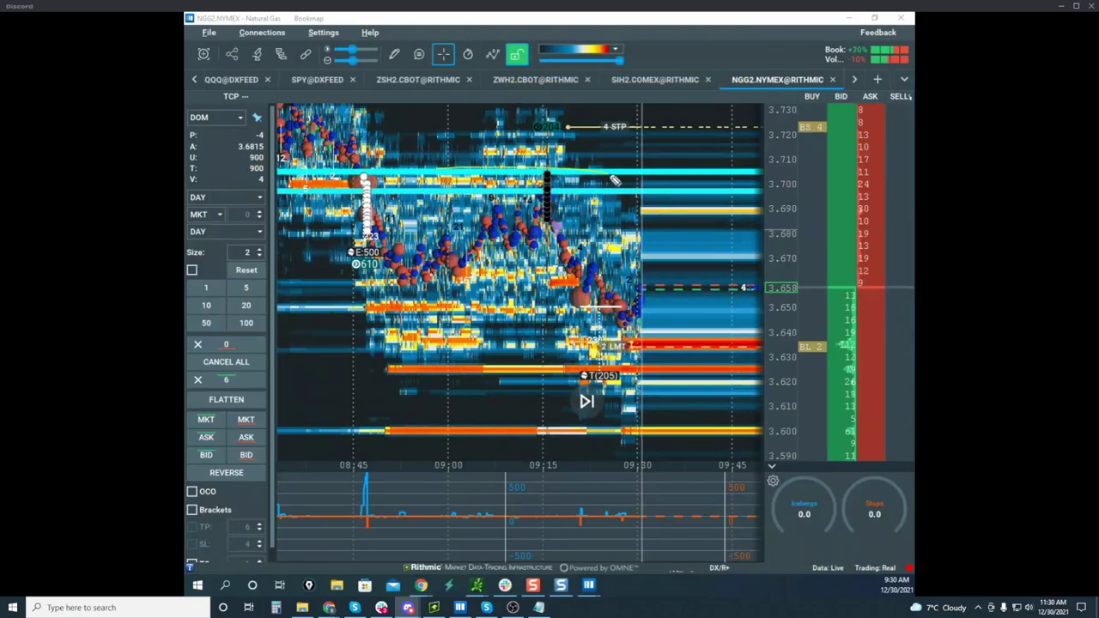
mouse_move(455, 188)
left_mouse_down()
mouse_move(607, 193)
mouse_move(646, 396)
left_mouse_up()
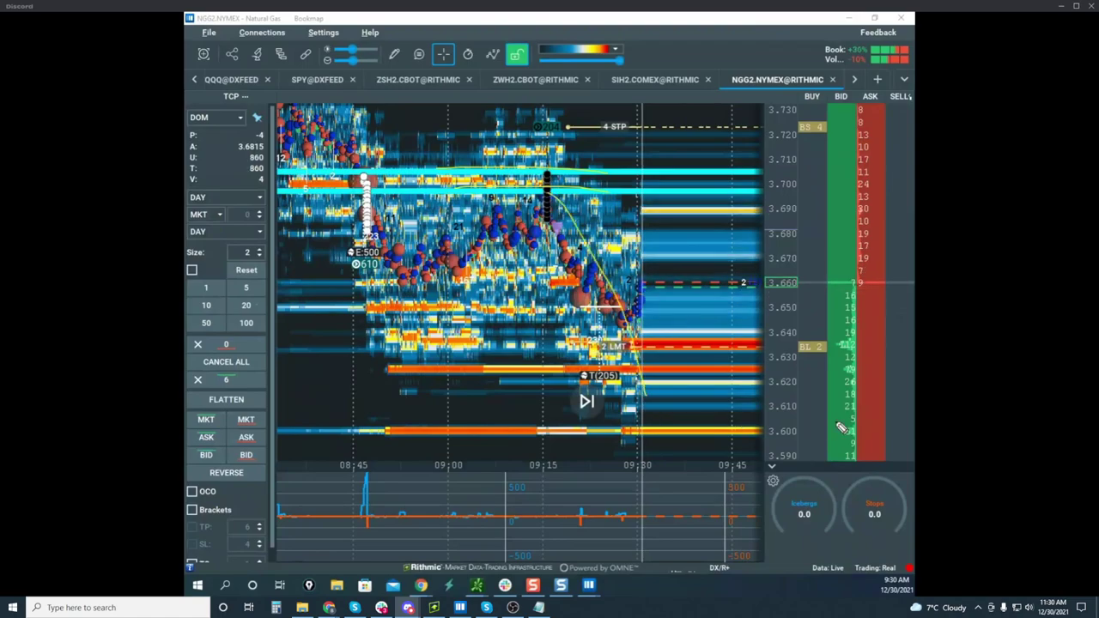
left_click_drag(632, 533, 710, 533)
key("Escape")
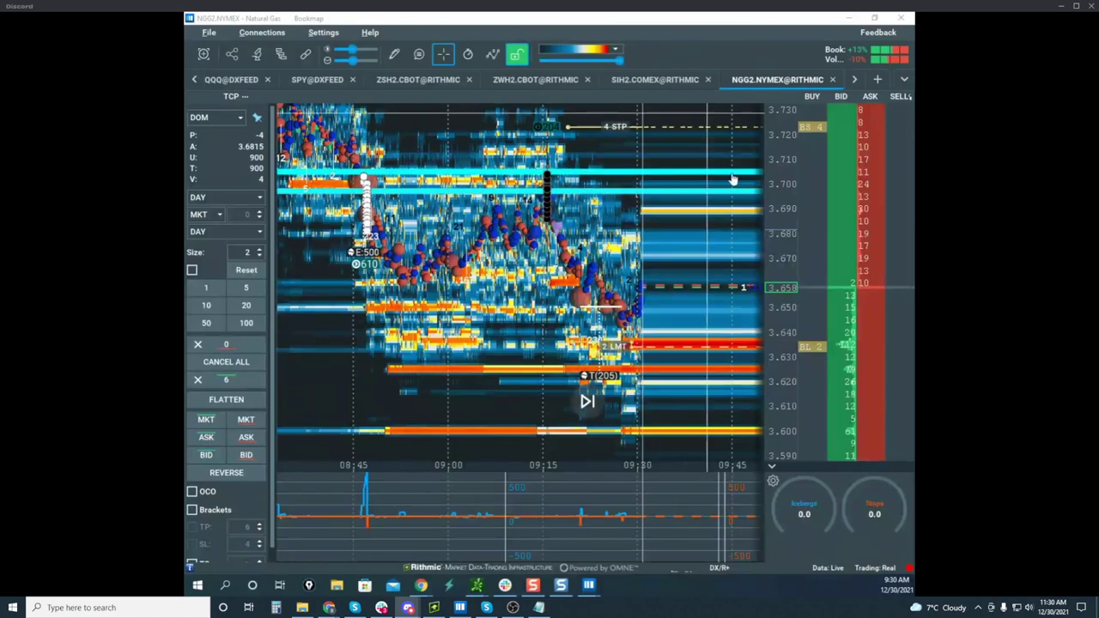
Examine the NGG2 bounce around 09:30 against the resting liquidity above price near 3.690 and below it near 3.635
left_click_drag(659, 198, 633, 192)
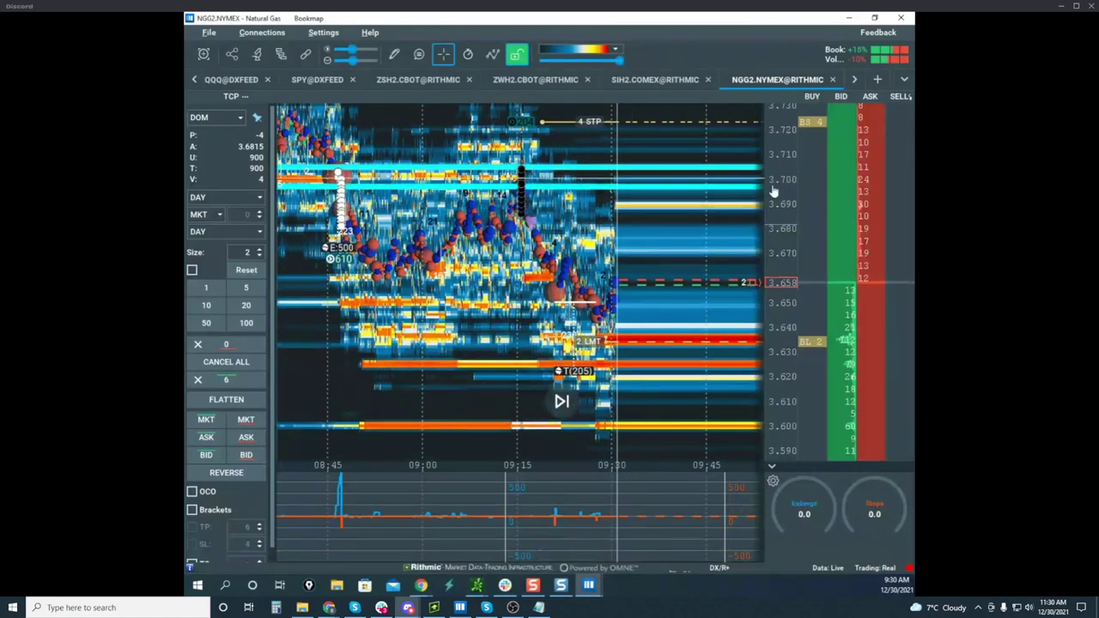
left_click_drag(773, 192, 774, 207)
left_click_drag(691, 214, 647, 221)
left_click_drag(778, 222, 776, 202)
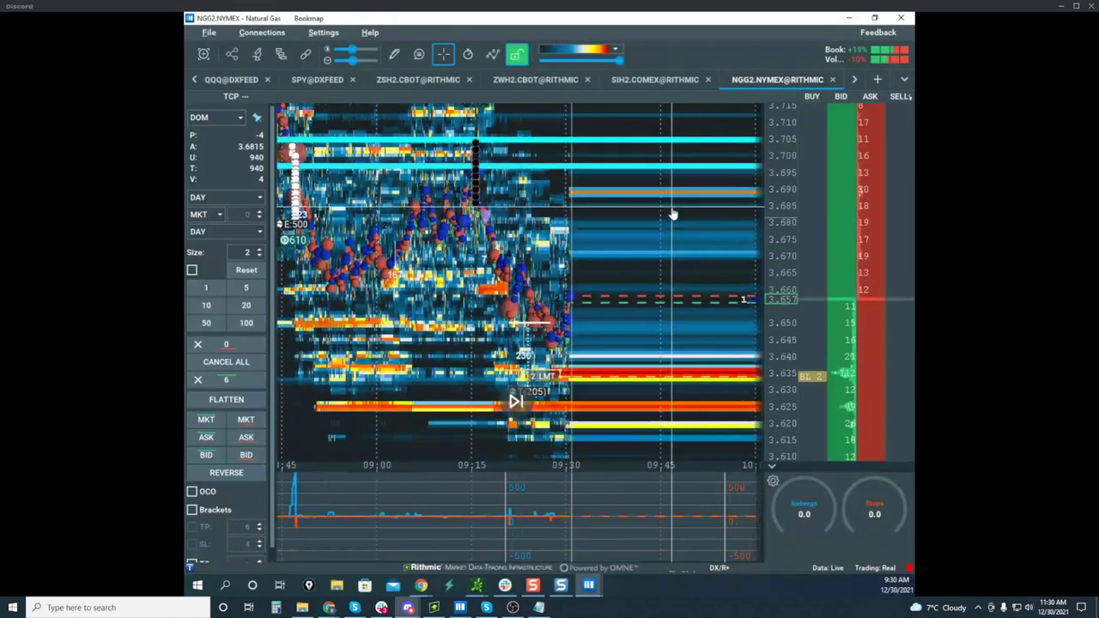
scroll(672, 214, "up", 2)
scroll(672, 214, "down", 1)
scroll(673, 214, "down", 5)
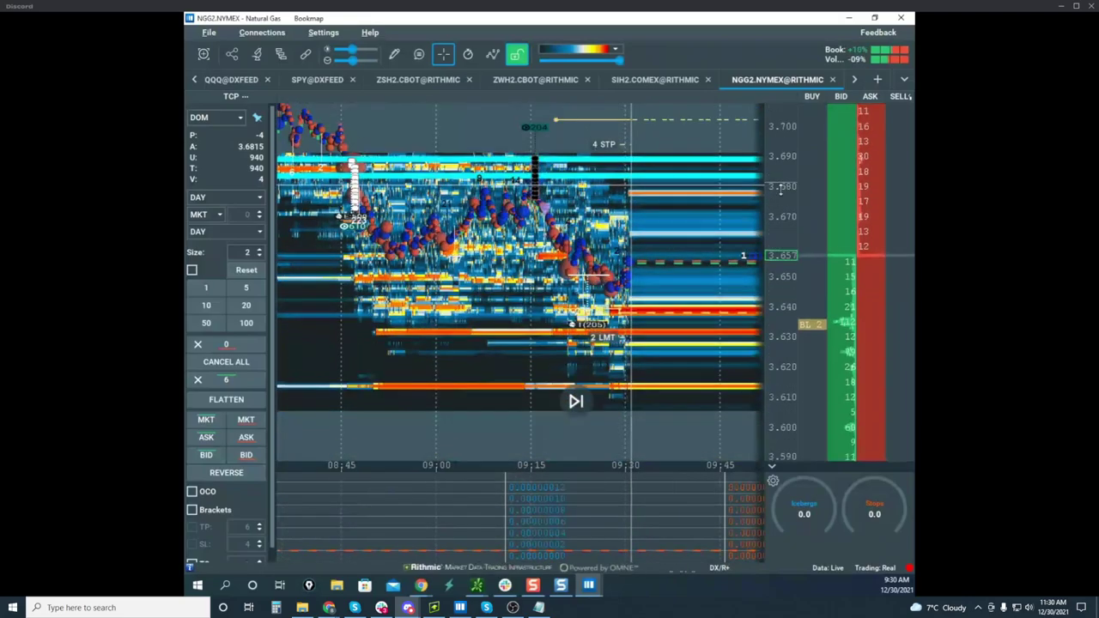
left_click_drag(662, 210, 636, 242)
left_click_drag(778, 229, 785, 182)
left_click_drag(650, 266, 616, 246)
scroll(616, 245, "up", 2)
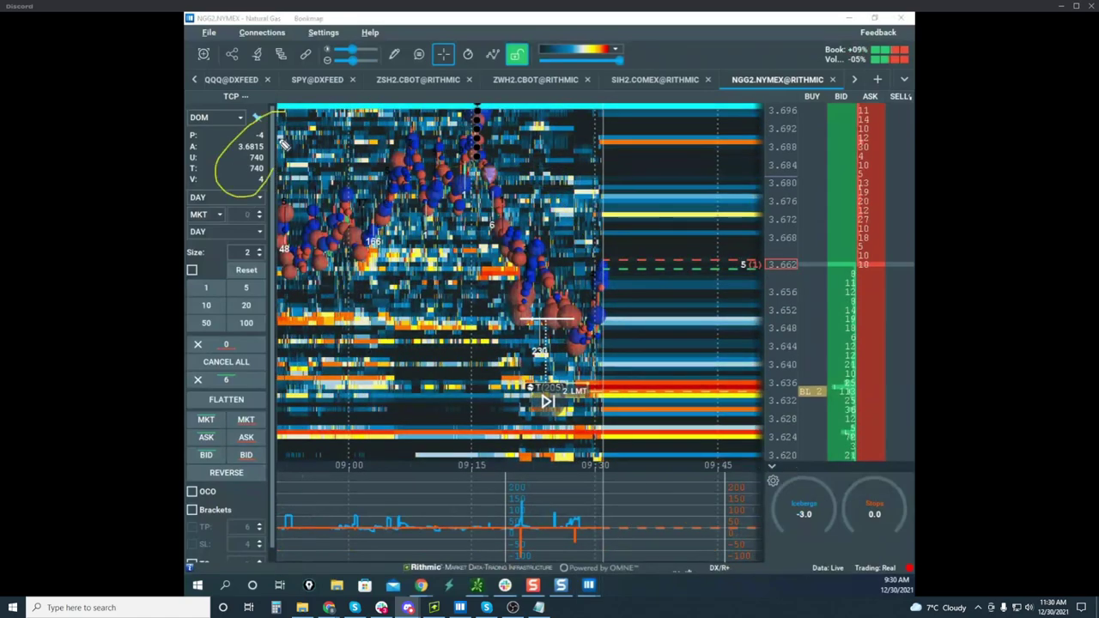
Circle the position figures and NGG2 price action, and sketch the rebound followed by a projected drop below 3.620
mouse_move(534, 148)
left_mouse_down()
mouse_move(252, 206)
mouse_move(304, 421)
mouse_move(571, 75)
left_mouse_up()
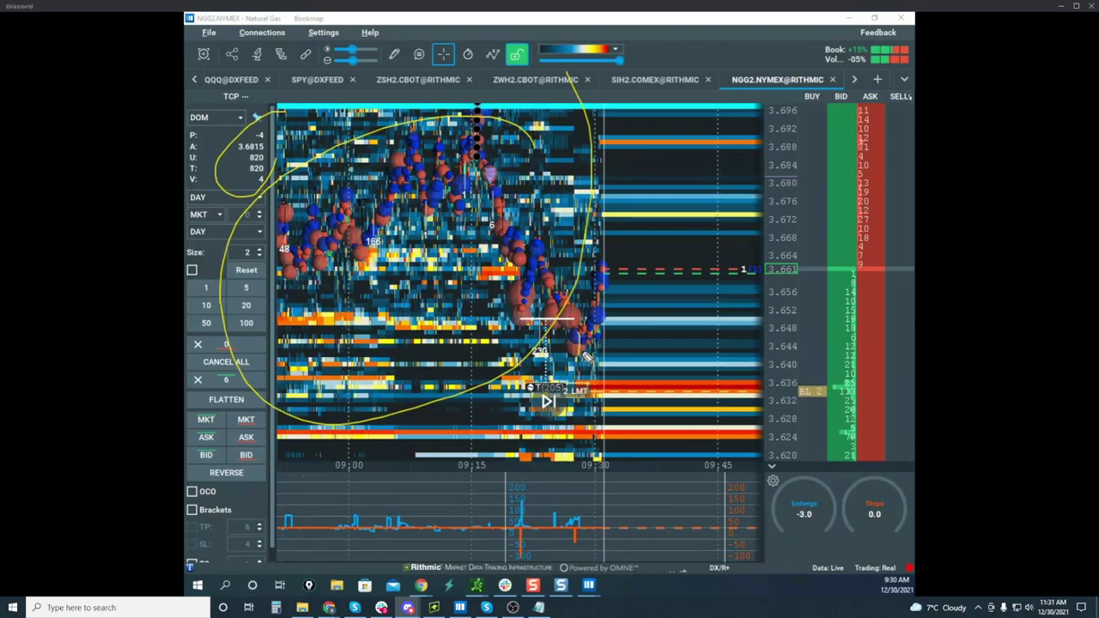
left_click_drag(601, 333, 645, 225)
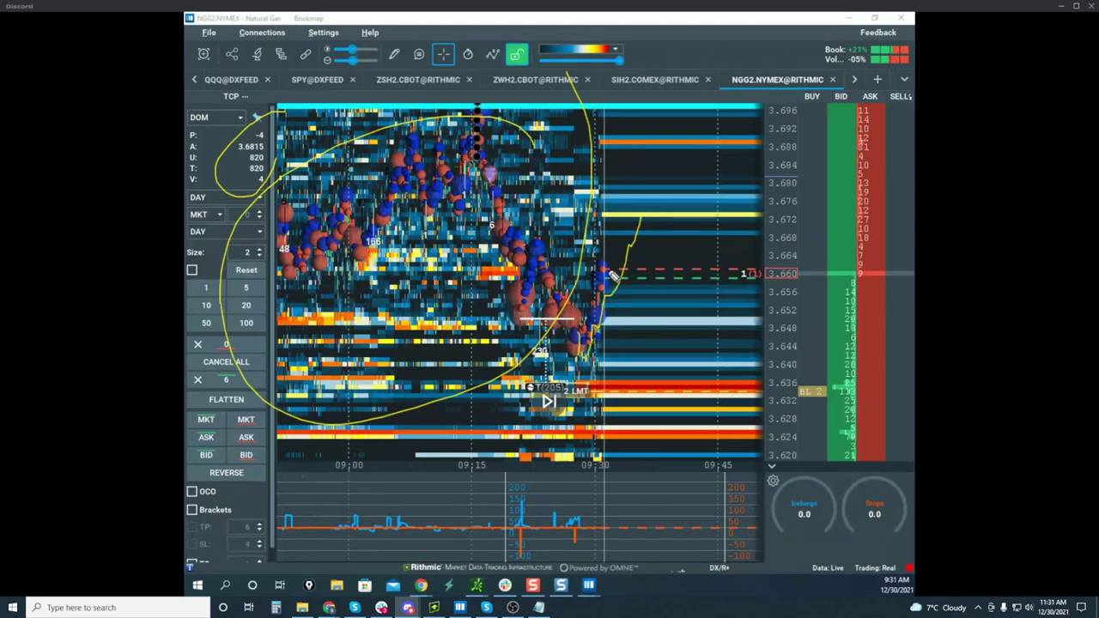
left_click_drag(606, 283, 728, 554)
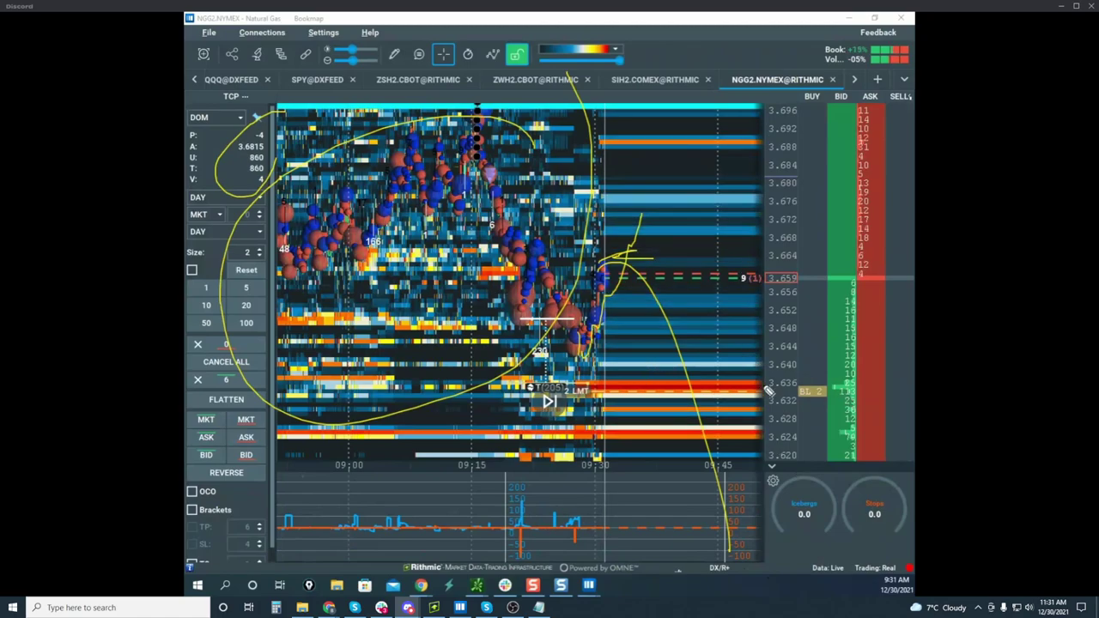
Circle the two-lot NGG2 buy limit near 3.634, mark the bounce after 09:30, sketch a drop toward the order, and clear the annotations
mouse_move(770, 391)
left_mouse_down()
mouse_move(841, 362)
mouse_move(894, 390)
left_mouse_up()
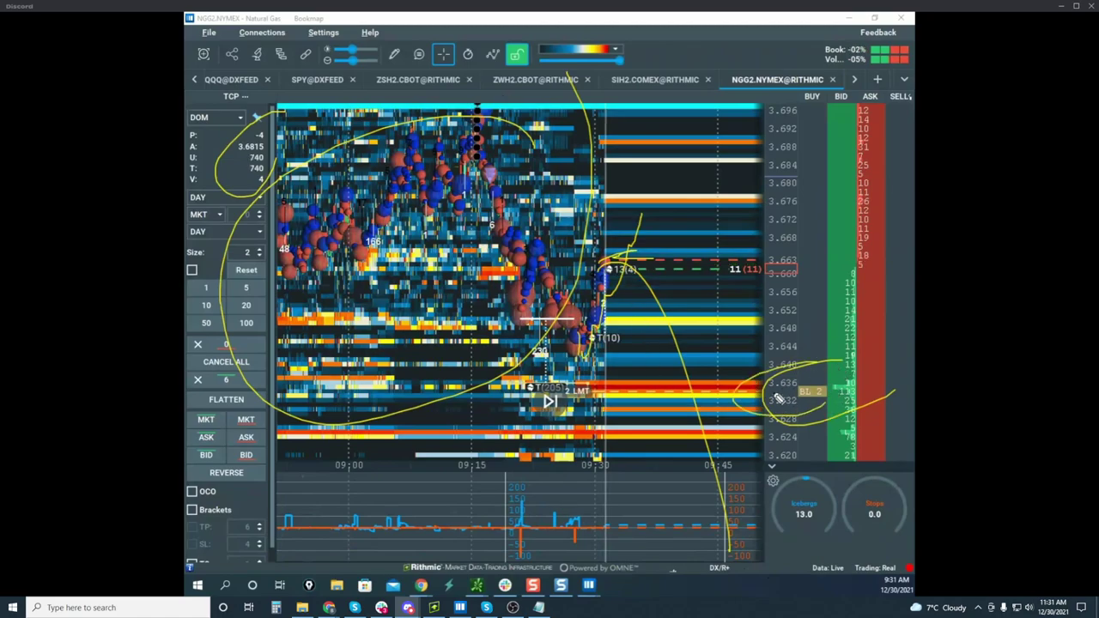
key("ctrl+shift+7")
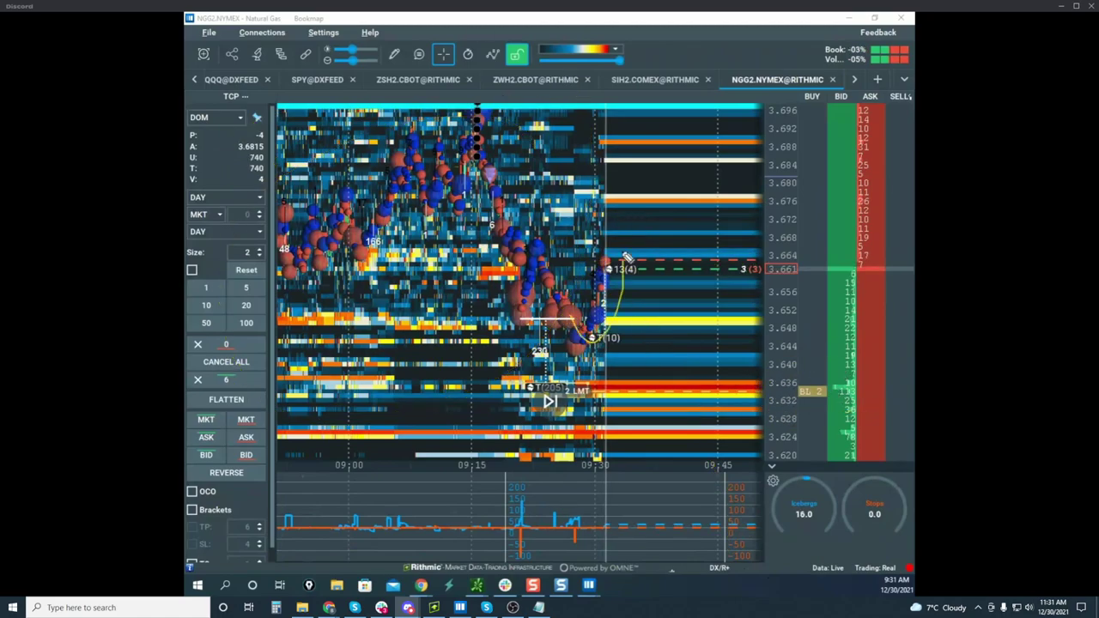
left_click_drag(604, 287, 659, 290)
left_click_drag(622, 305, 669, 302)
left_click_drag(839, 369, 815, 413)
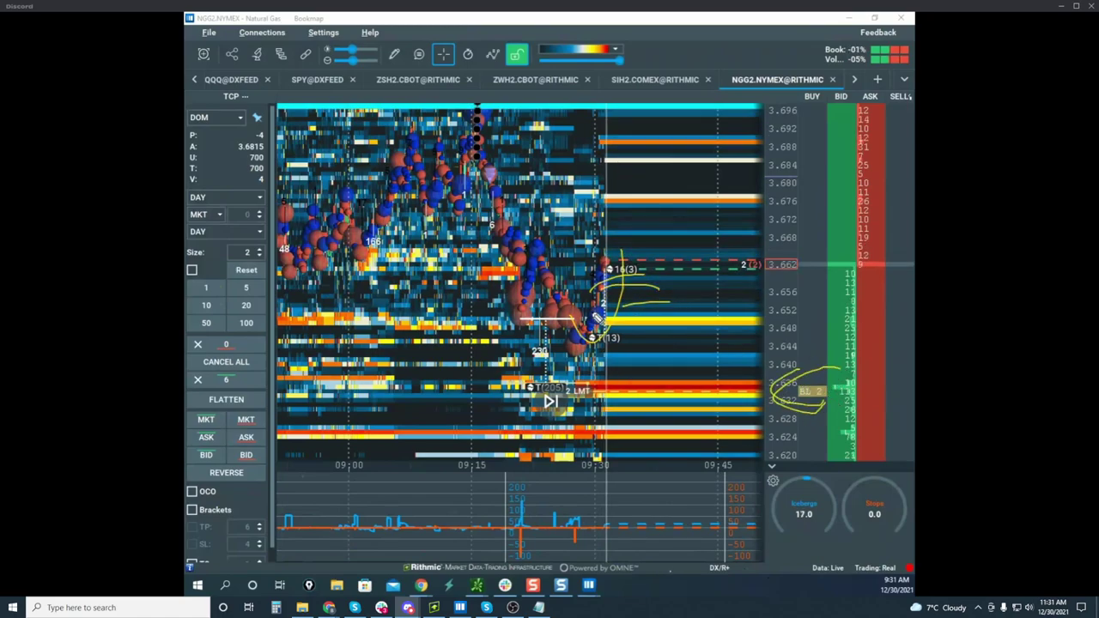
left_click_drag(593, 311, 807, 406)
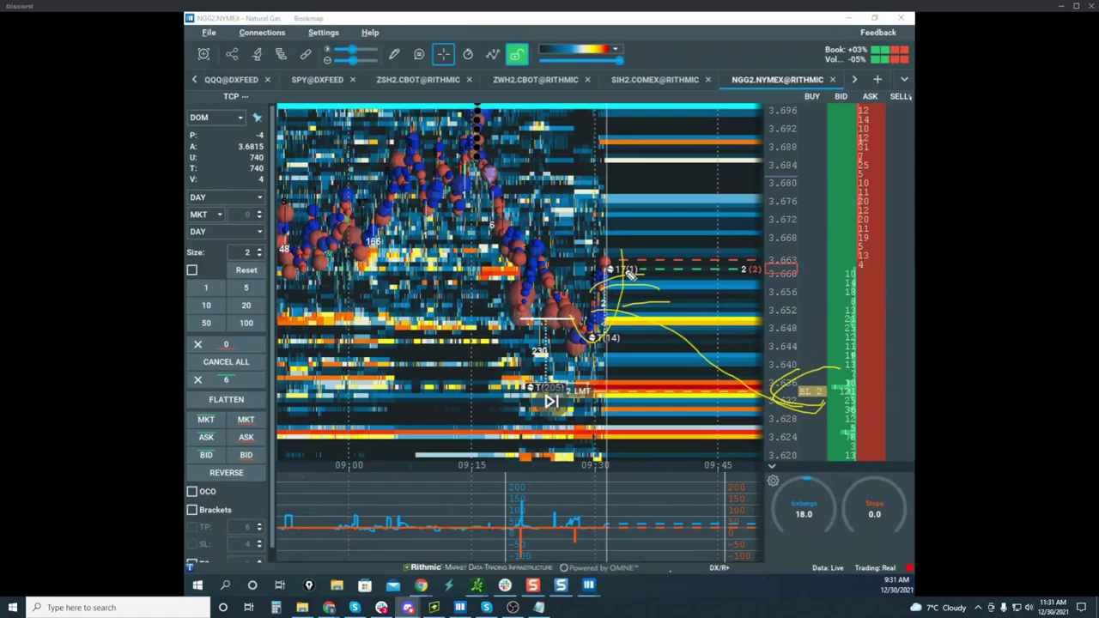
mouse_move(558, 122)
left_mouse_down()
mouse_move(307, 375)
mouse_move(570, 117)
left_mouse_up()
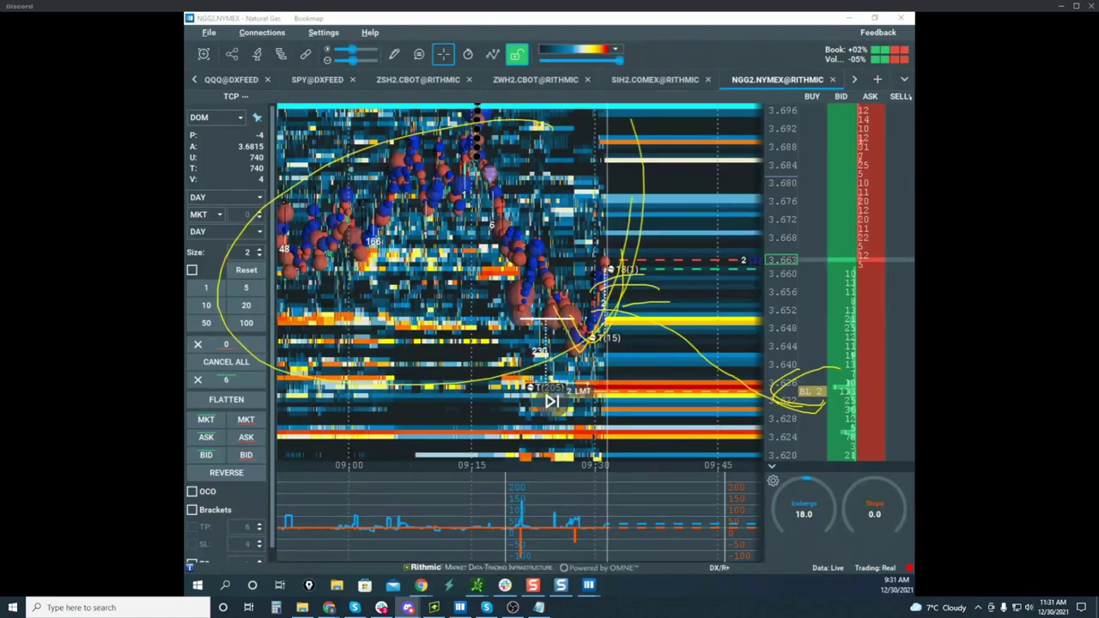
key("Escape")
Review the wider NGG2 heatmap, and switch to NQH2 to examine price action since 08:30 against the bands between 16555 and 16570
scroll(777, 180, "down", 4)
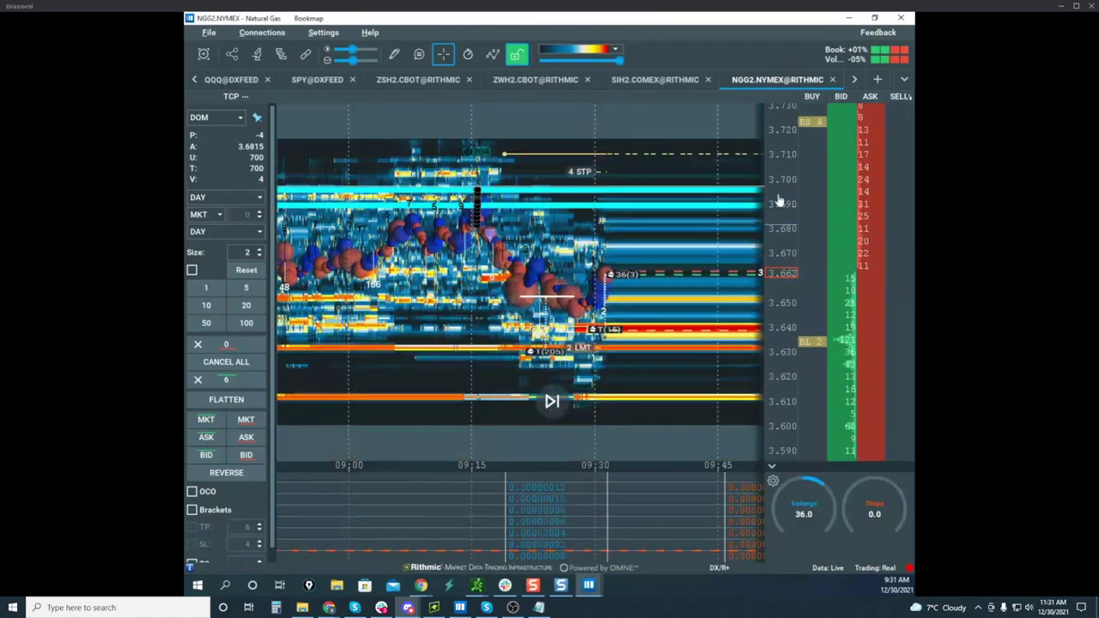
scroll(672, 204, "down", 3)
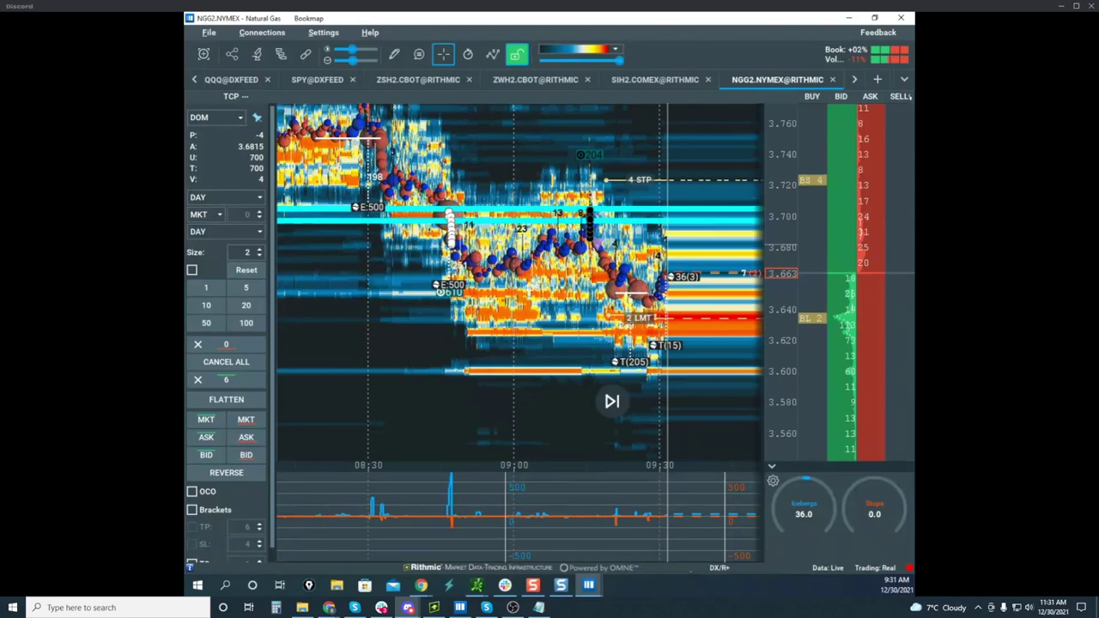
left_click_drag(794, 594, 641, 101)
left_click(804, 101)
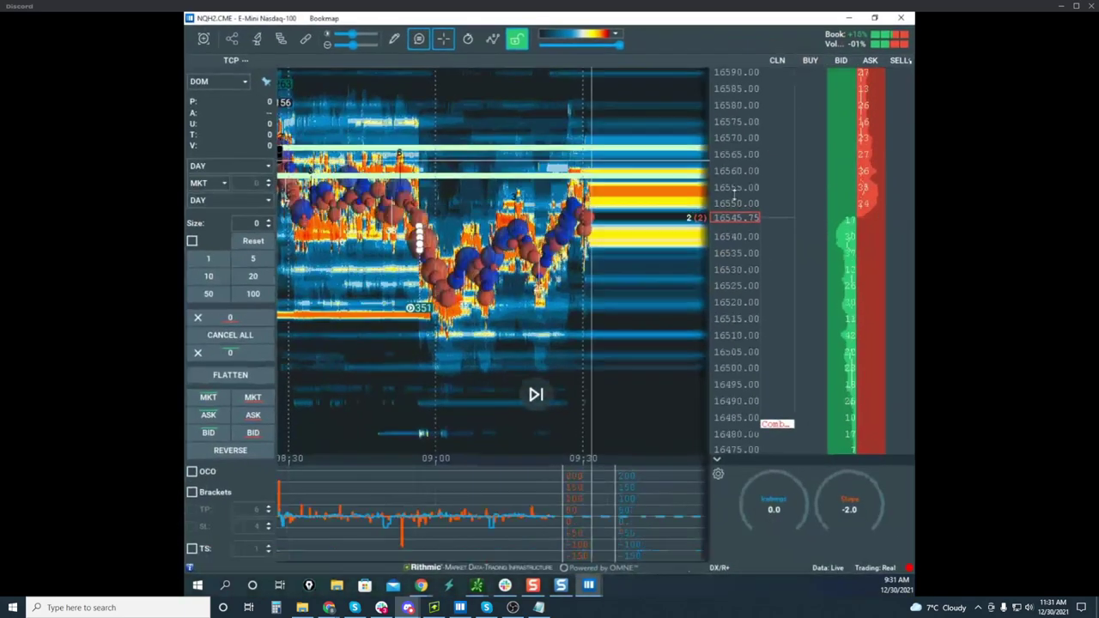
left_click_drag(604, 251, 611, 284)
left_click_drag(731, 214, 655, 343)
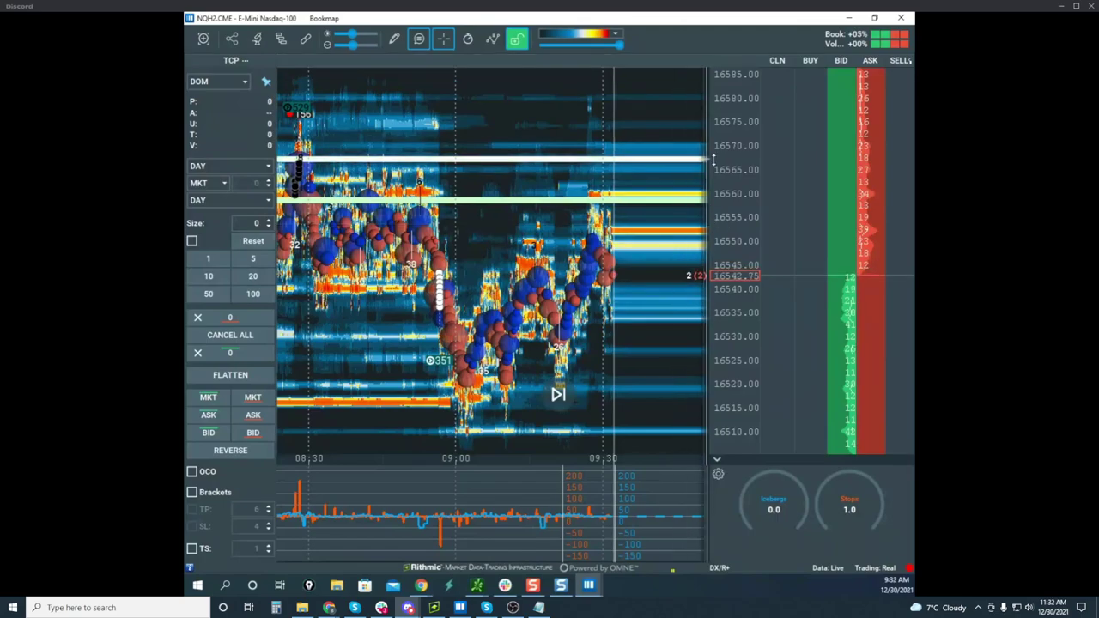
scroll(726, 169, "down", 1)
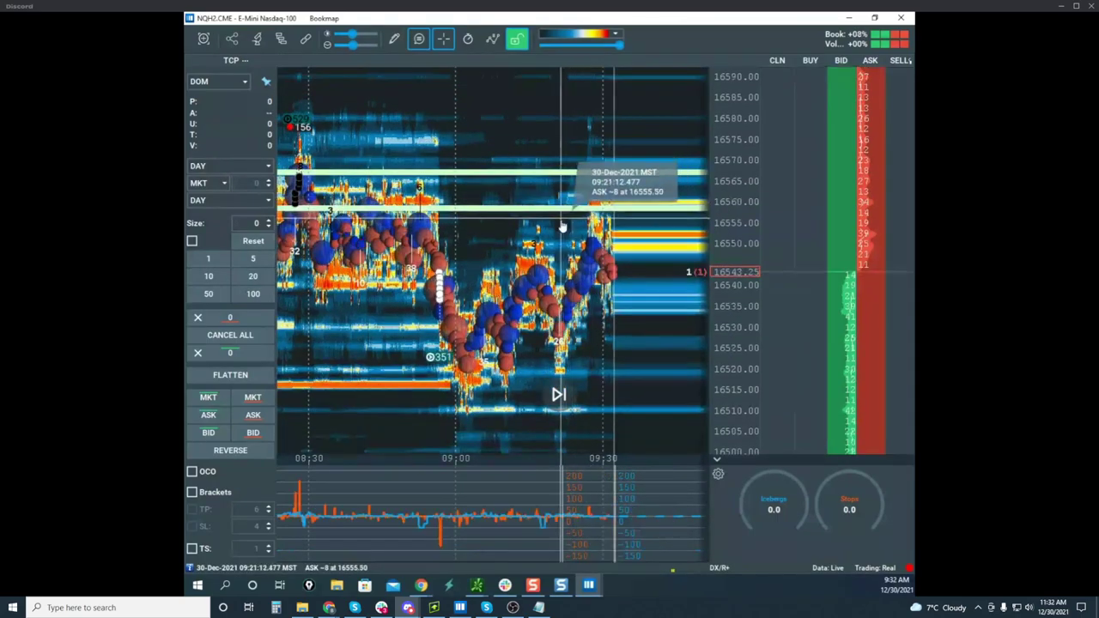
Switch to the CLG2 window and examine its price action from 08:00 to 09:30 against the liquidity bands between 76.30 and 77.80
mouse_move(588, 584)
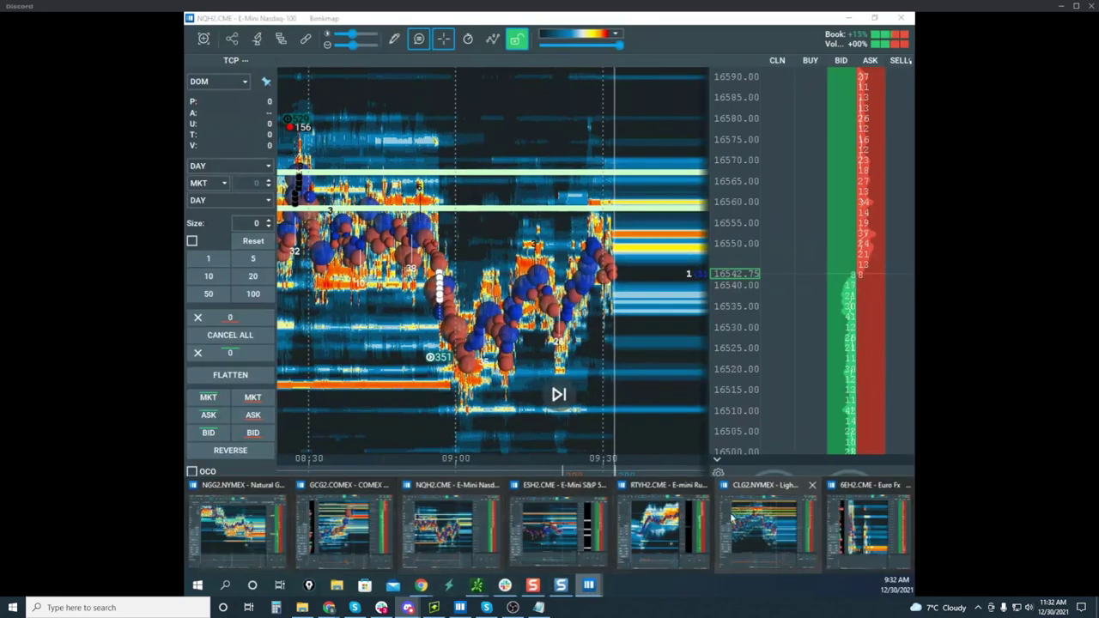
left_click(781, 522)
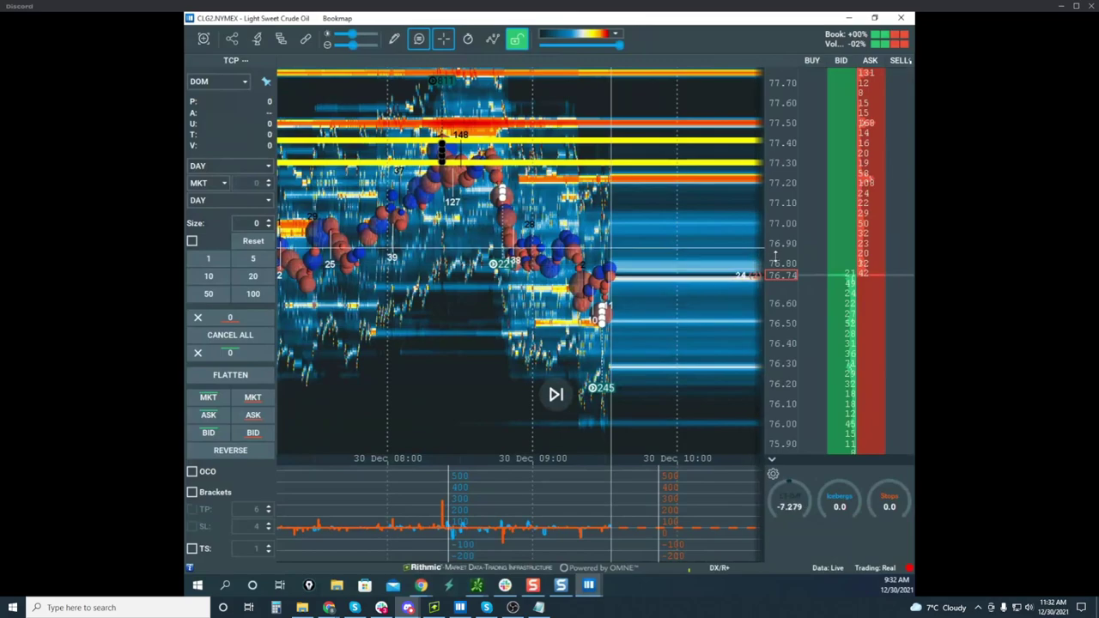
scroll(778, 261, "up", 1)
scroll(619, 253, "up", 2)
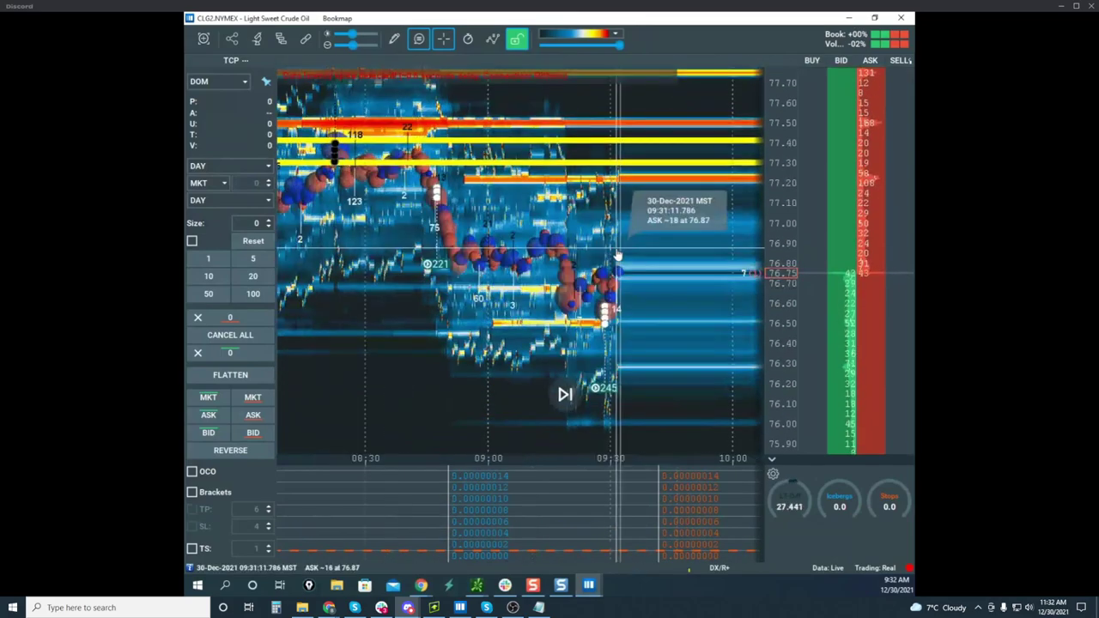
scroll(619, 253, "down", 1)
left_click_drag(622, 253, 628, 297)
scroll(777, 257, "down", 1)
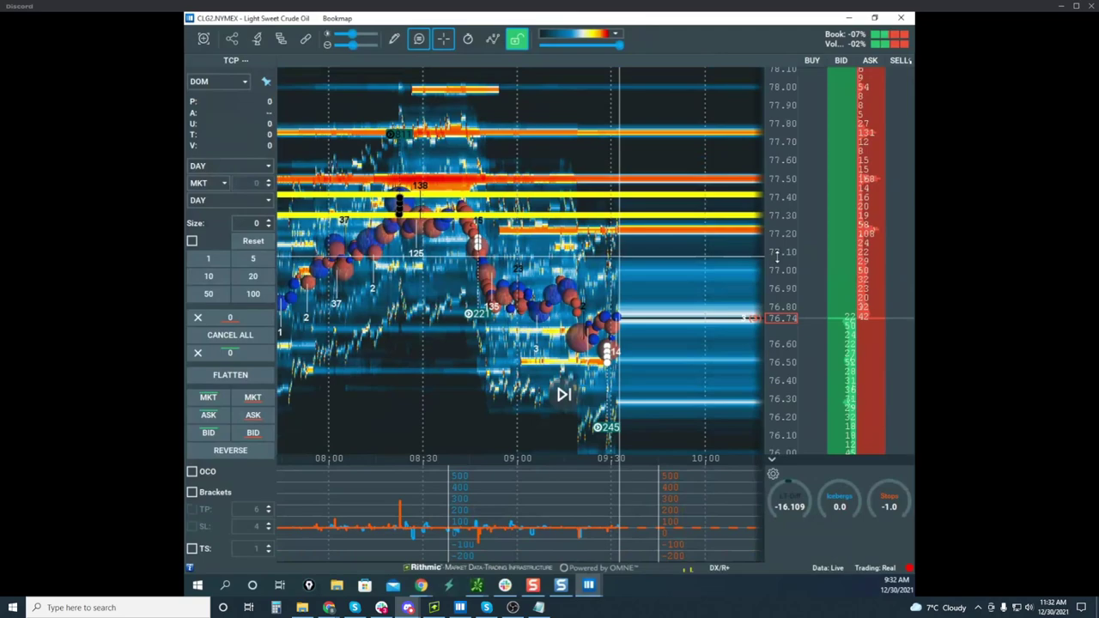
Sketch a projected CLG2 rebound to about 77.35 and an NQH2 rise to about 16552 followed by a drop, and clear the annotations
left_click_drag(607, 344, 650, 256)
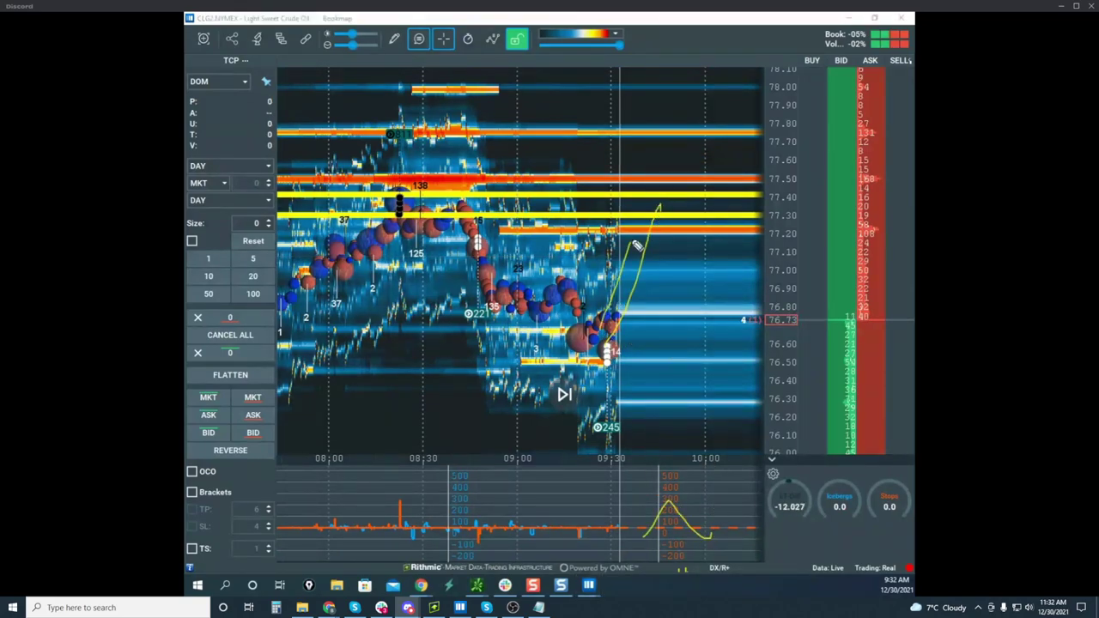
mouse_move(657, 178)
left_mouse_down()
mouse_move(430, 176)
mouse_move(595, 242)
left_mouse_up()
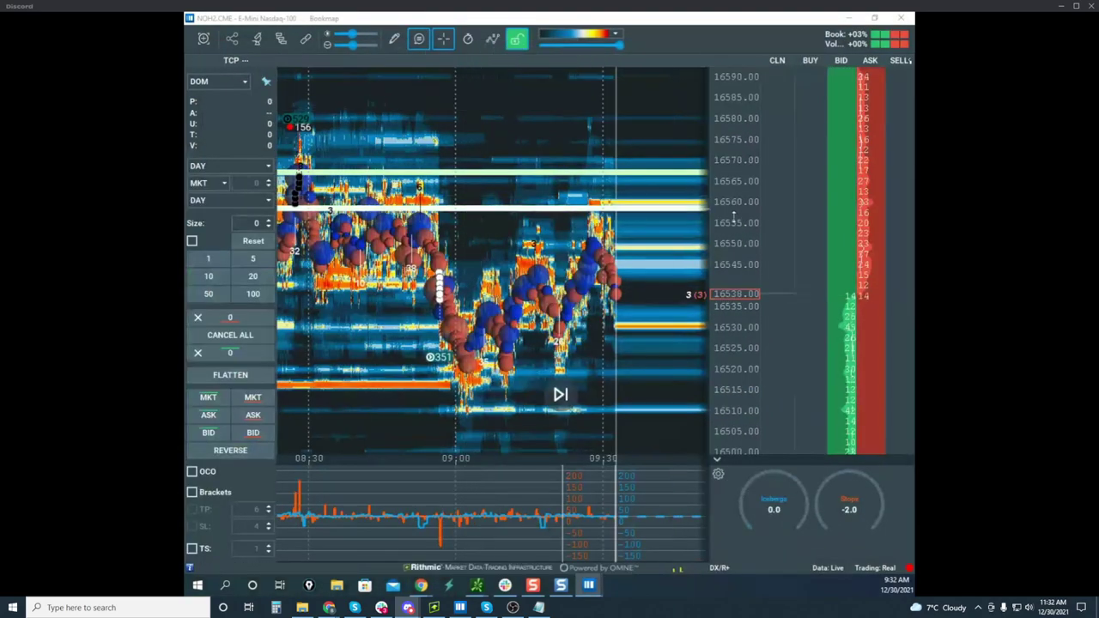
left_click_drag(735, 218, 747, 187)
scroll(576, 187, "down", 5)
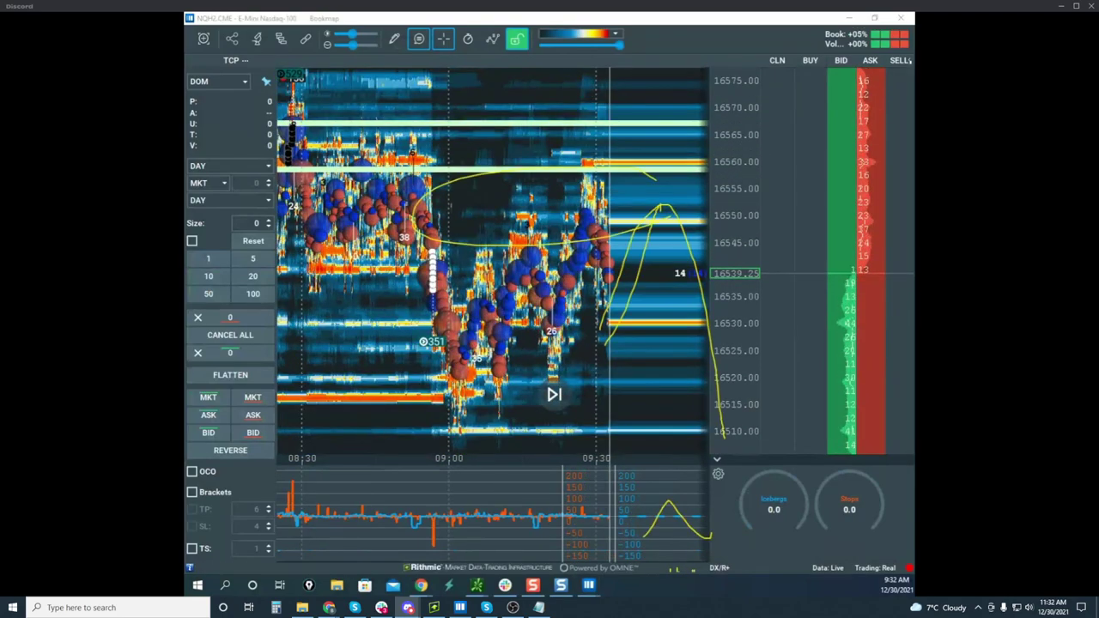
mouse_move(586, 266)
left_mouse_down()
mouse_move(625, 152)
mouse_move(677, 367)
left_mouse_up()
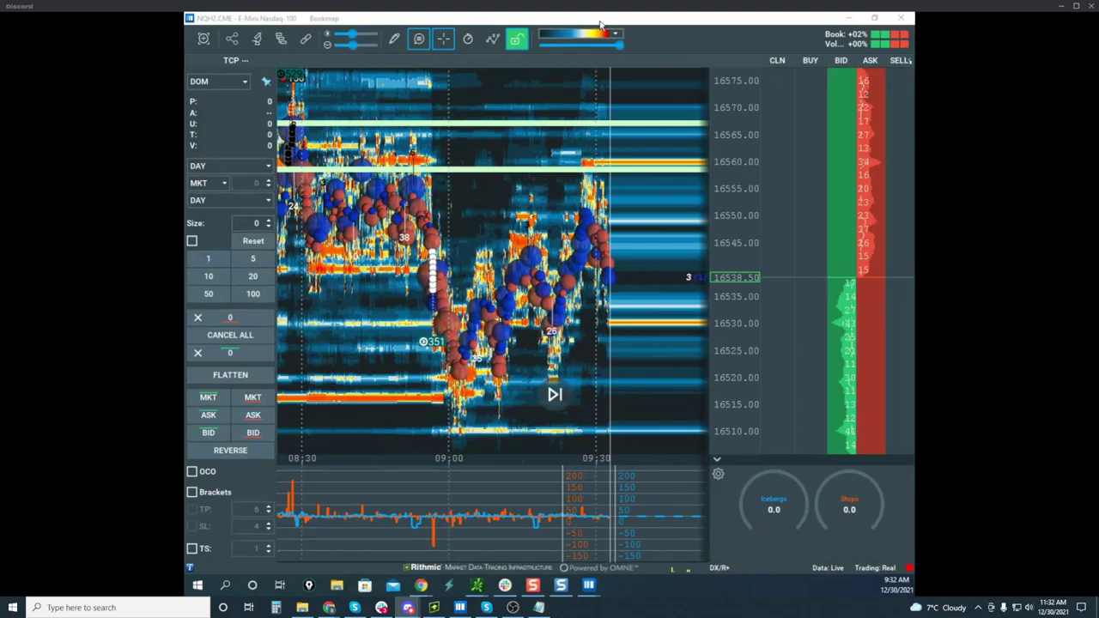
Switch to NGG2, trace the bounce to about 3.665, sketch a projected drop toward the two-lot buy limit, and clear the annotations
left_click_drag(599, 21, 613, 185)
left_click(636, 151)
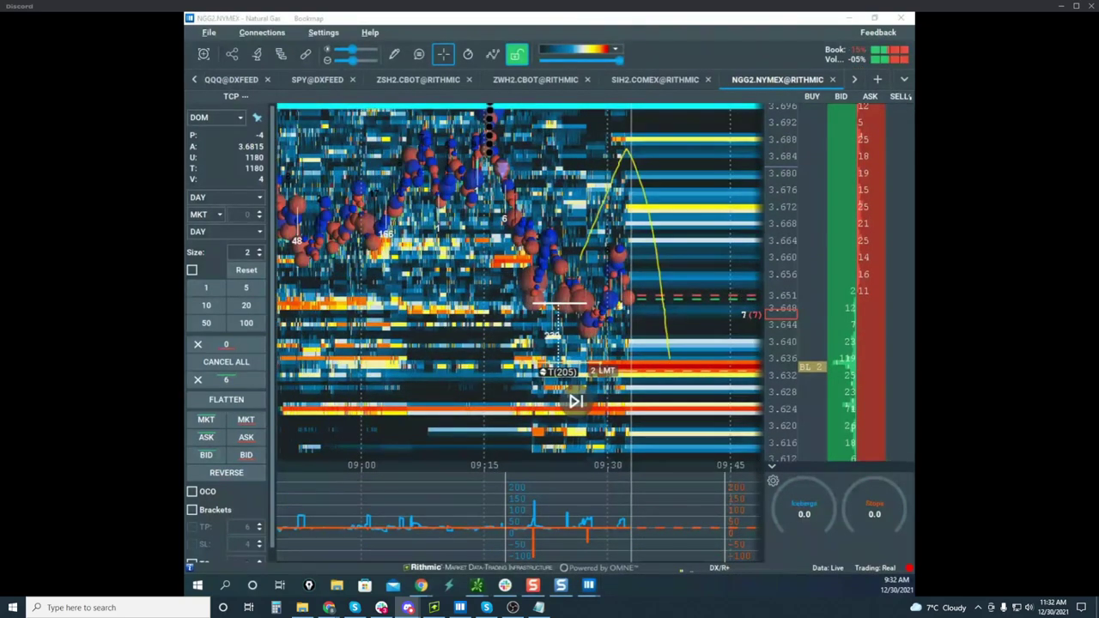
mouse_move(581, 305)
left_mouse_down()
mouse_move(621, 235)
mouse_move(632, 240)
left_mouse_up()
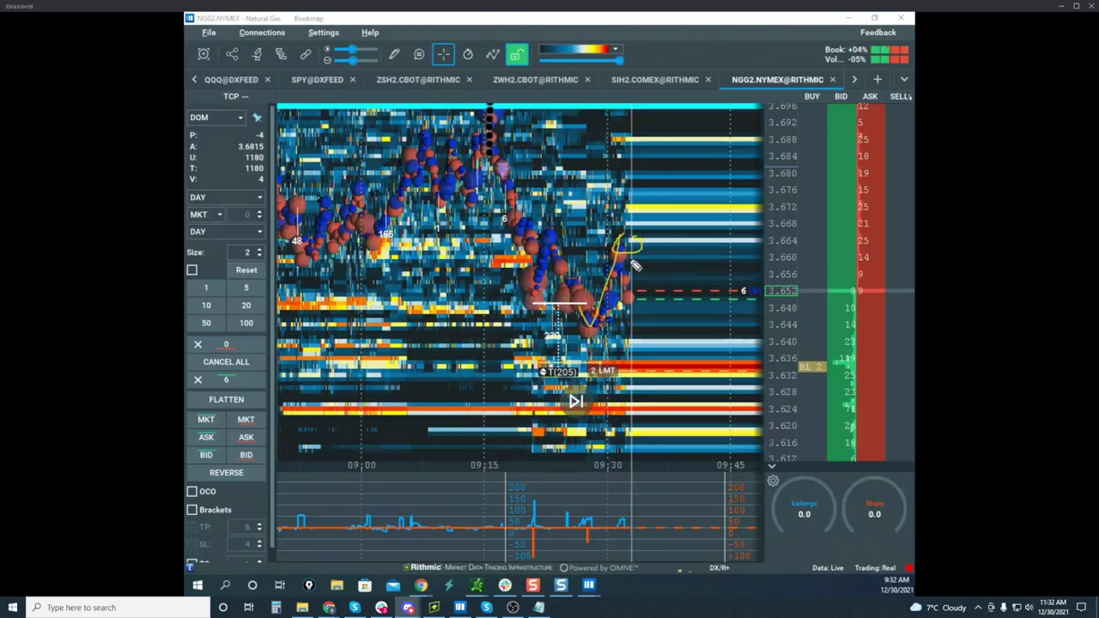
left_click_drag(653, 290, 678, 392)
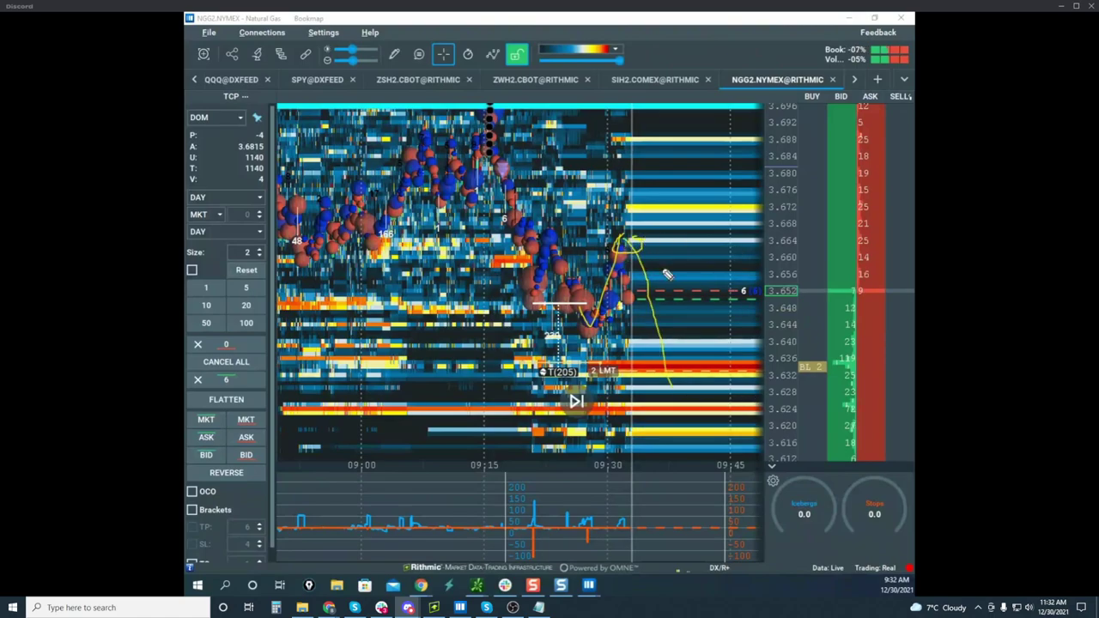
left_click_drag(640, 256, 710, 345)
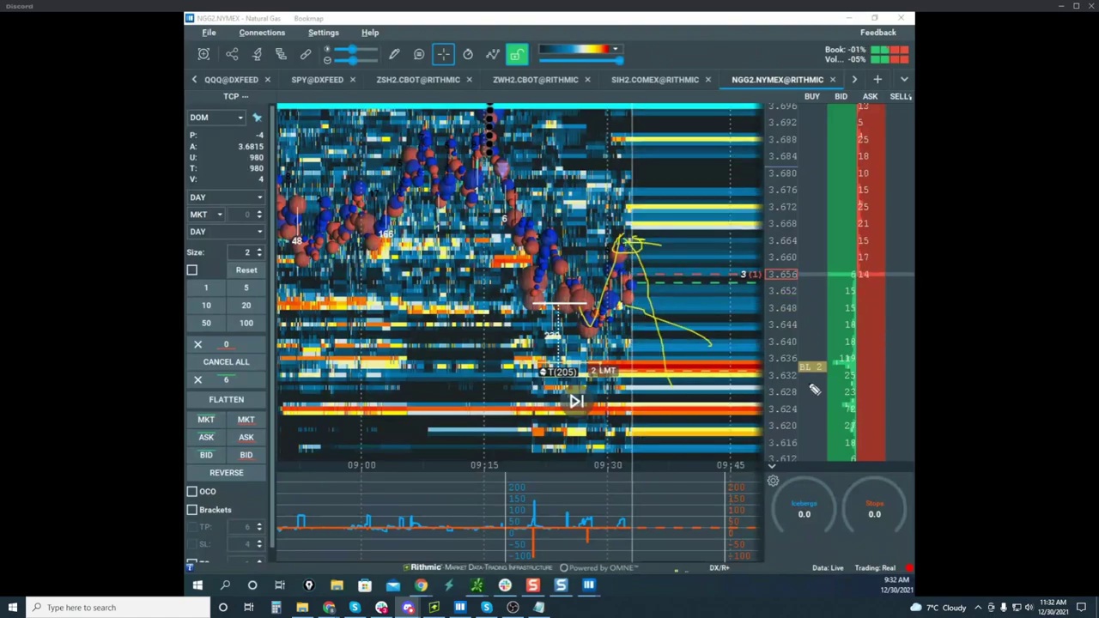
left_click_drag(837, 342, 800, 410)
left_click(562, 35)
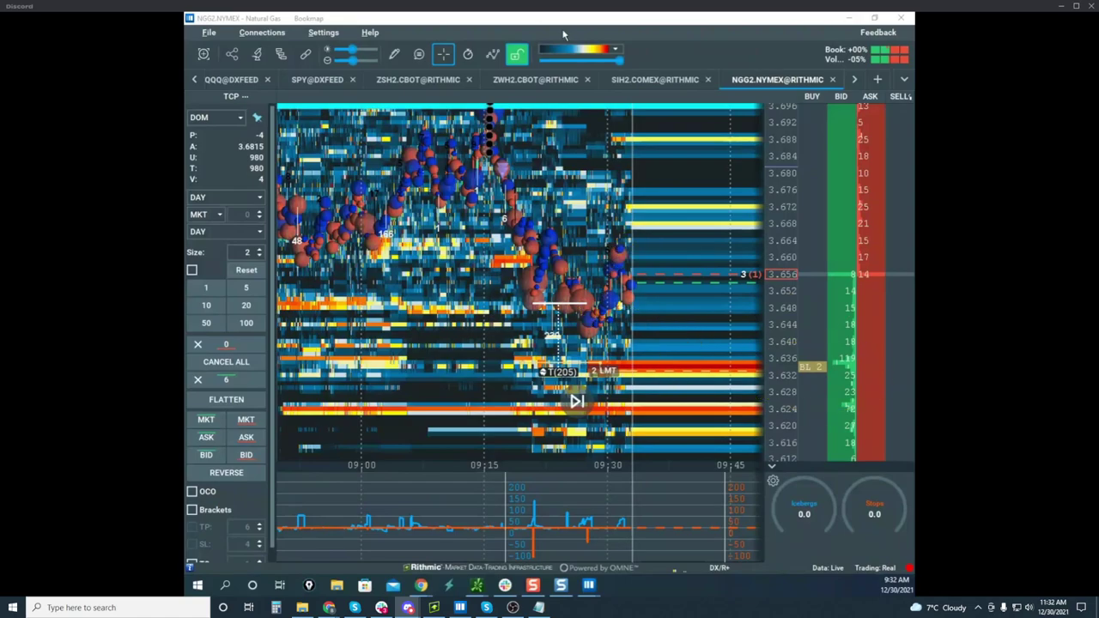
Review NGG2 price action from 08:30 to 09:30, and move the windows aside to check the index charts in the remote desktop session
mouse_move(780, 158)
left_mouse_down()
mouse_move(776, 206)
mouse_move(777, 172)
left_mouse_up()
scroll(610, 179, "down", 3)
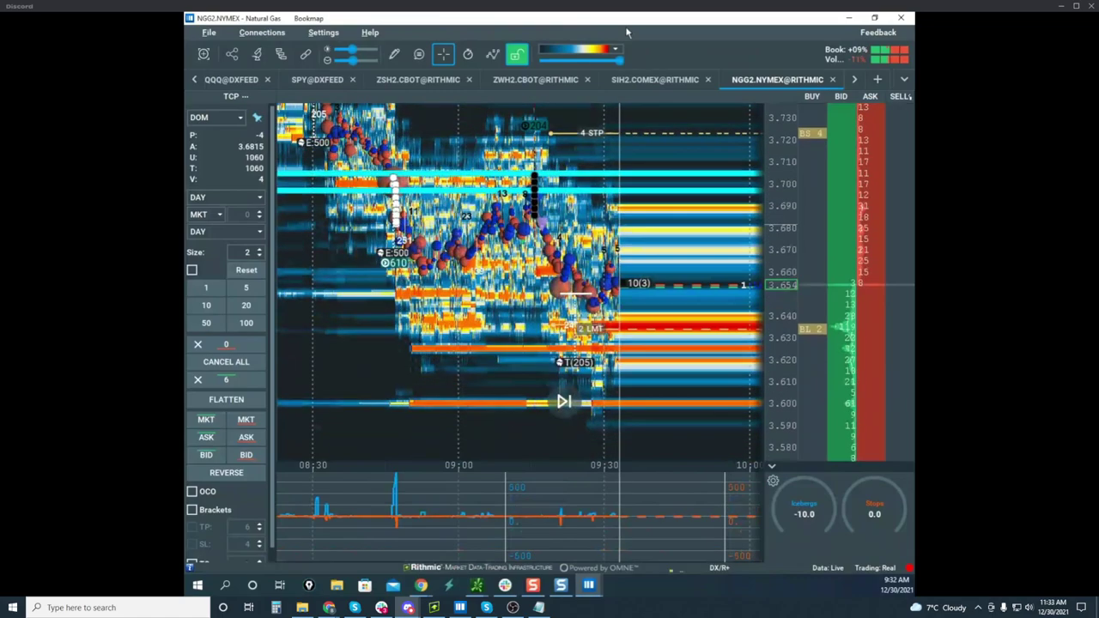
left_click_drag(637, 23, 186, 48)
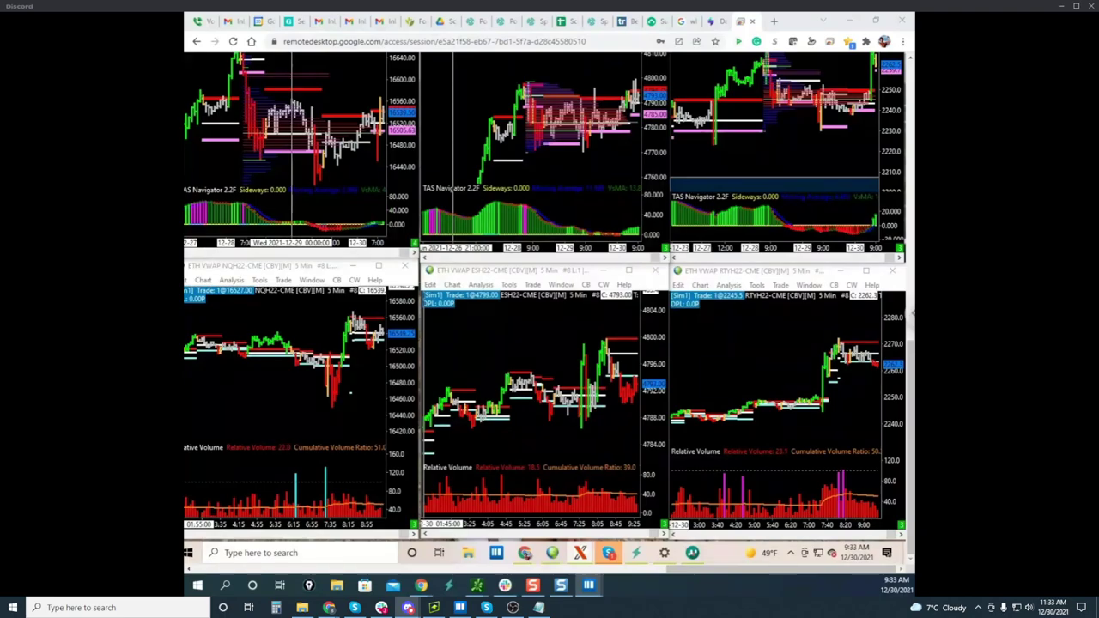
left_click_drag(185, 129, 678, 74)
left_click(838, 70)
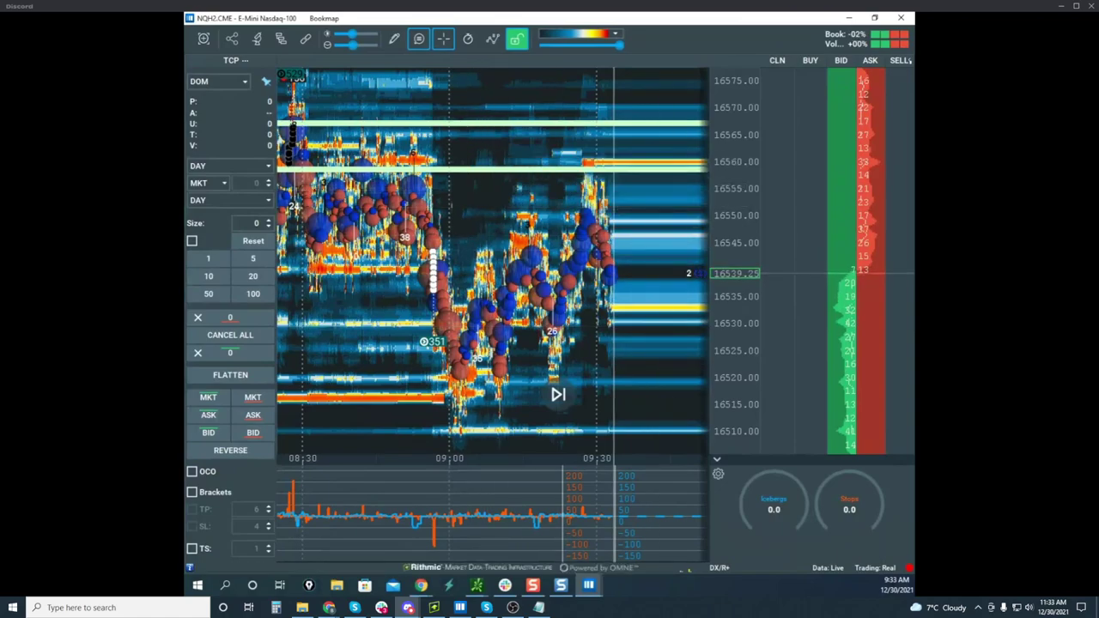
Bring the NGG2 window back onto the main screen in front of NQH2 and maximize it
left_click(444, 38)
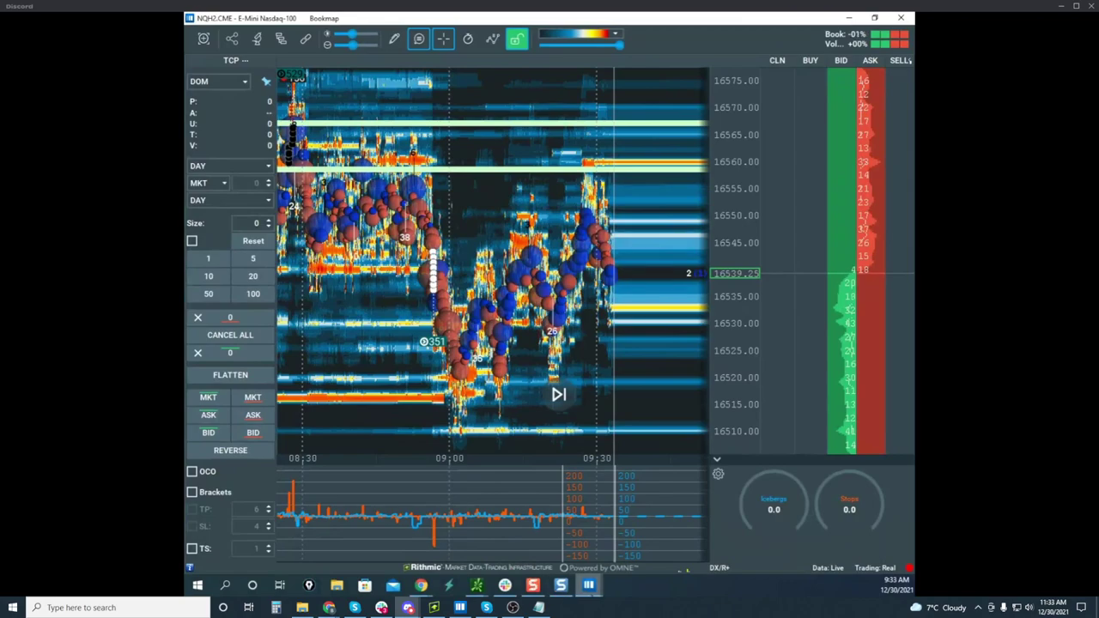
mouse_move(588, 585)
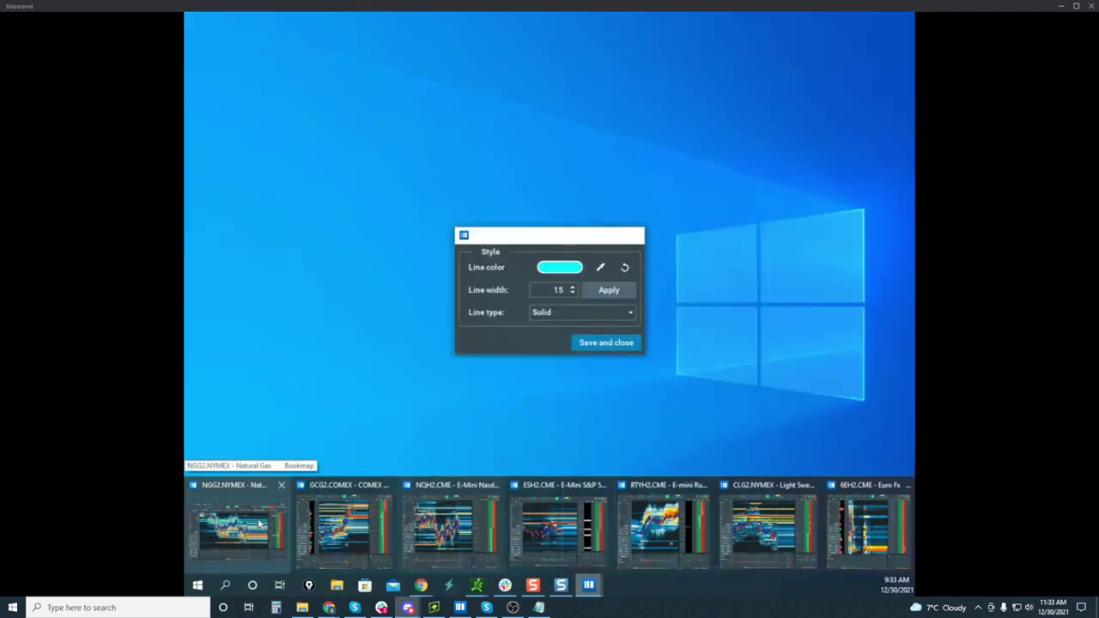
left_click(255, 525)
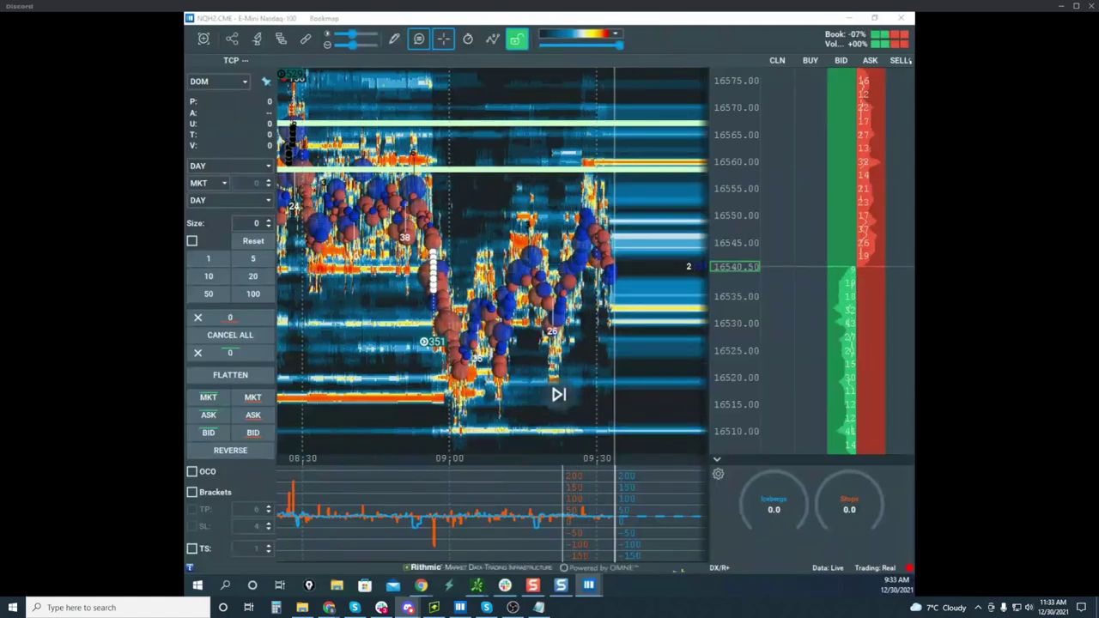
left_click_drag(680, 14, 597, 79)
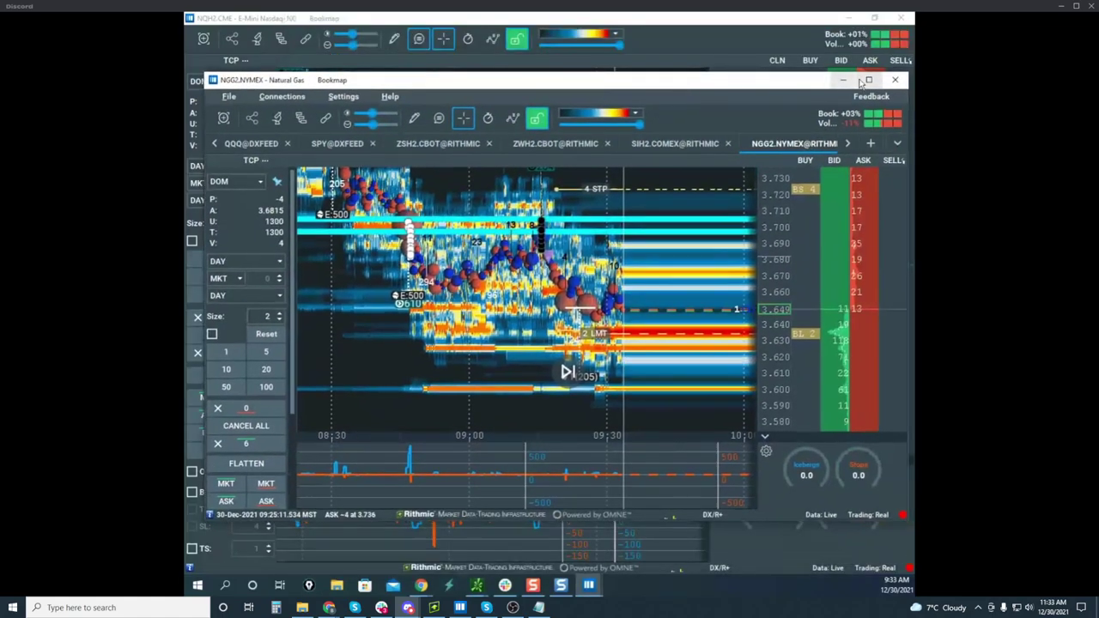
left_click(862, 79)
Examine the NGG2 pullback after 09:30 against the liquidity bands between 3.605 and 3.700, including the level of the two-lot buy limit
scroll(699, 215, "up", 5)
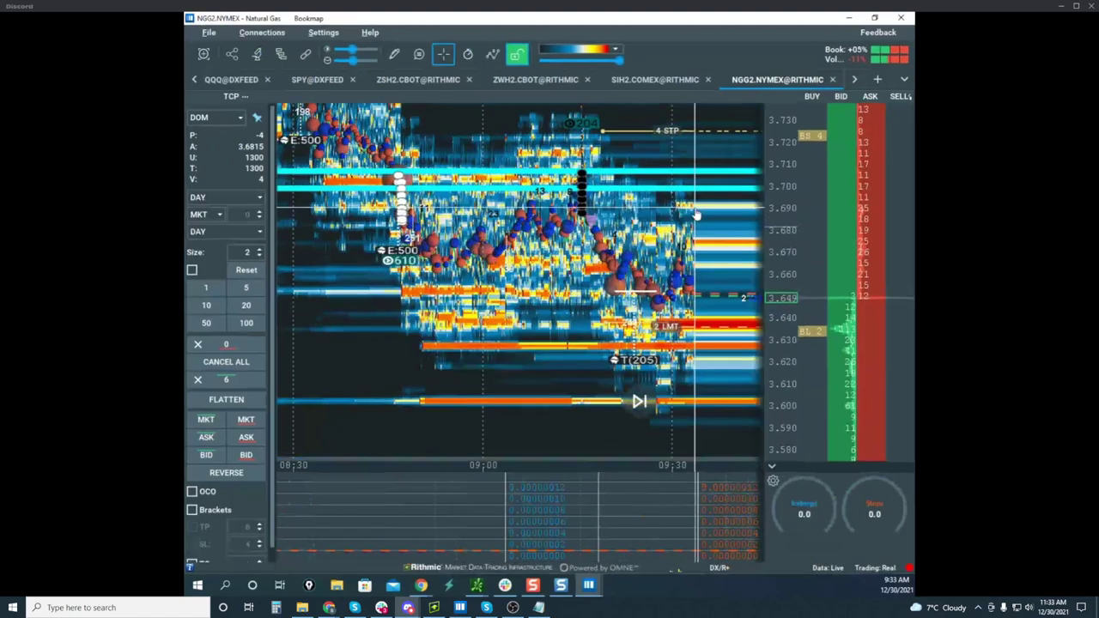
scroll(773, 218, "up", 4)
left_click_drag(715, 214, 645, 224)
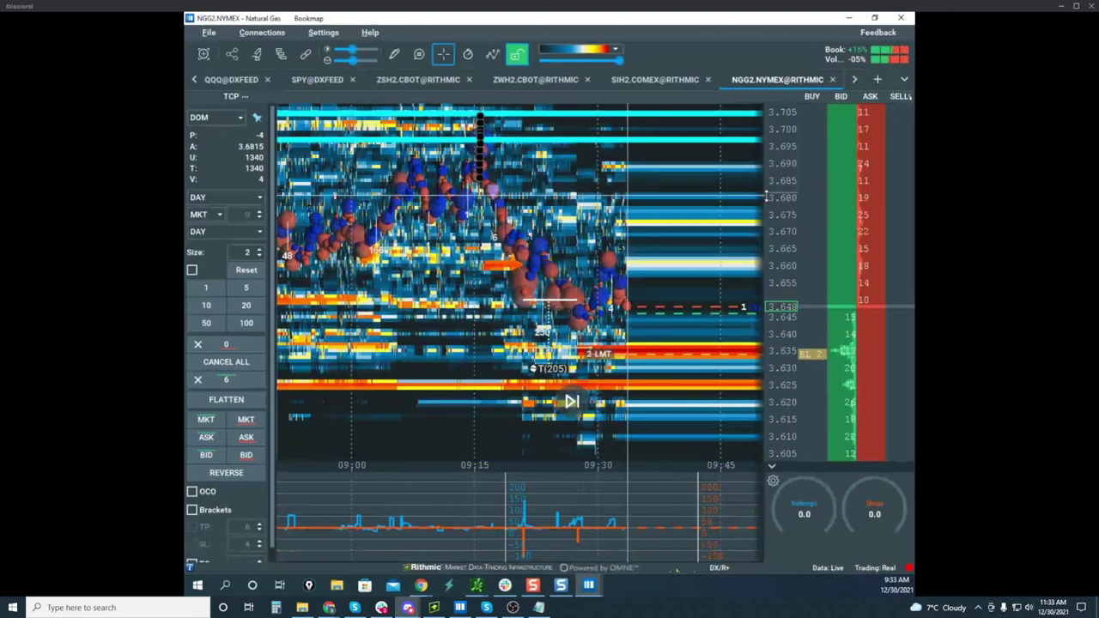
left_click_drag(715, 224, 714, 214)
scroll(775, 182, "up", 2)
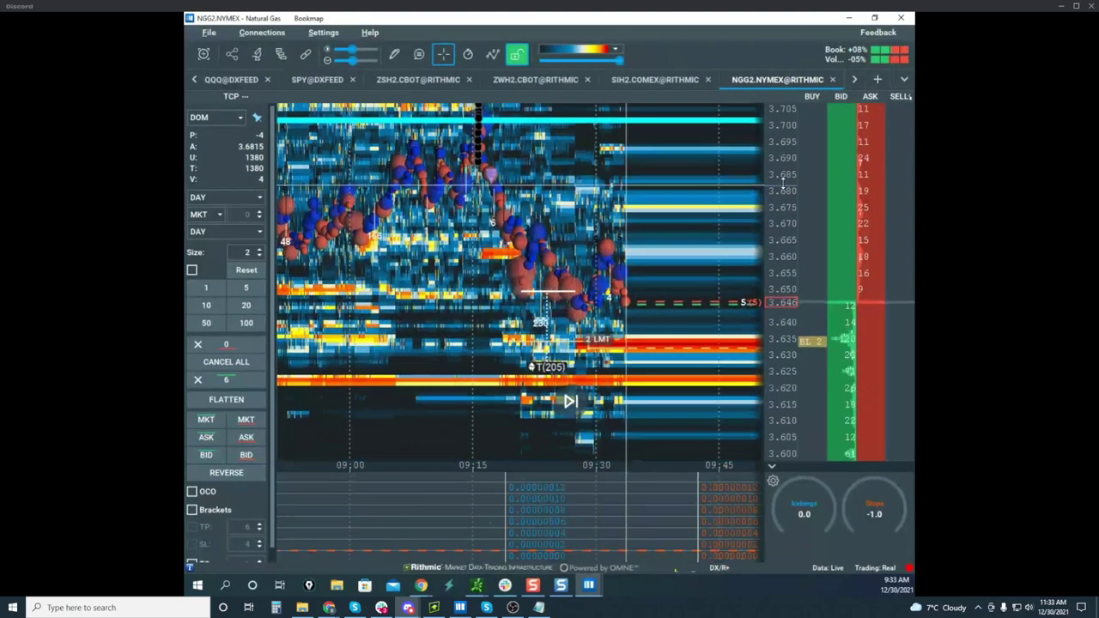
scroll(775, 177, "down", 2)
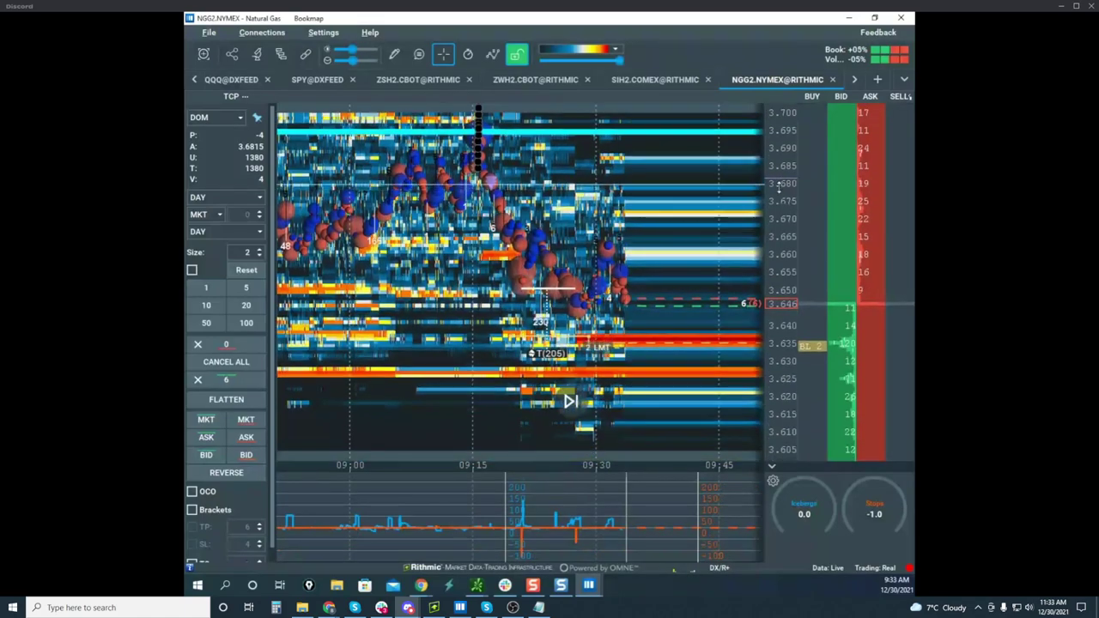